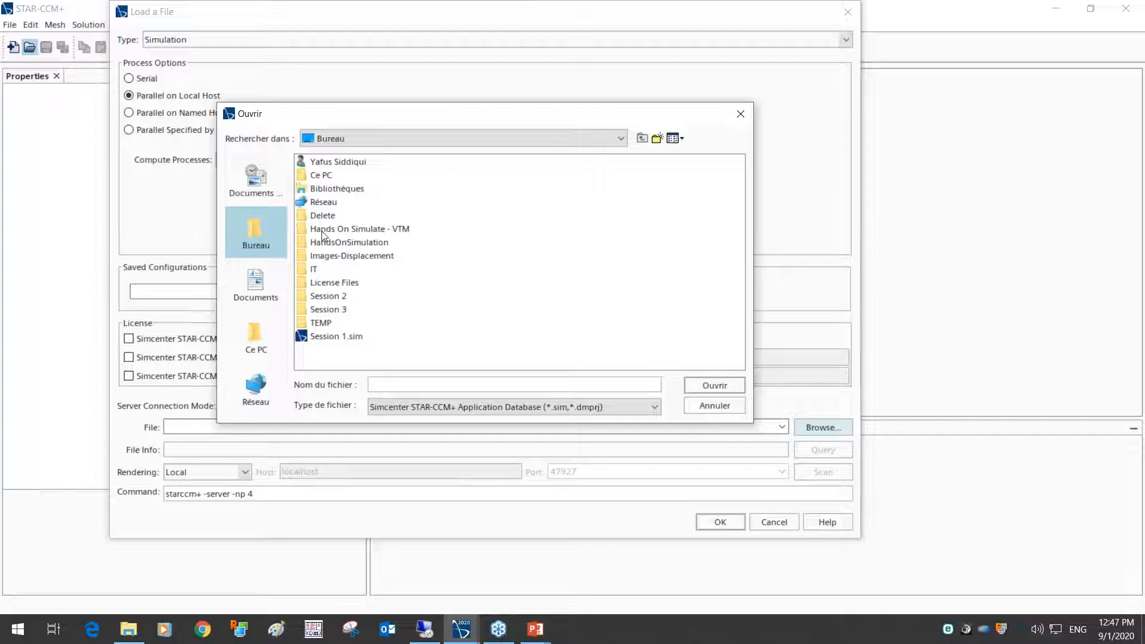
# Load the simulation file 00_VTM_Template.sim from the Hands On Simulate - VTM folder on the desktop
pyautogui.click(322, 284)
pyautogui.doubleClick(355, 230)
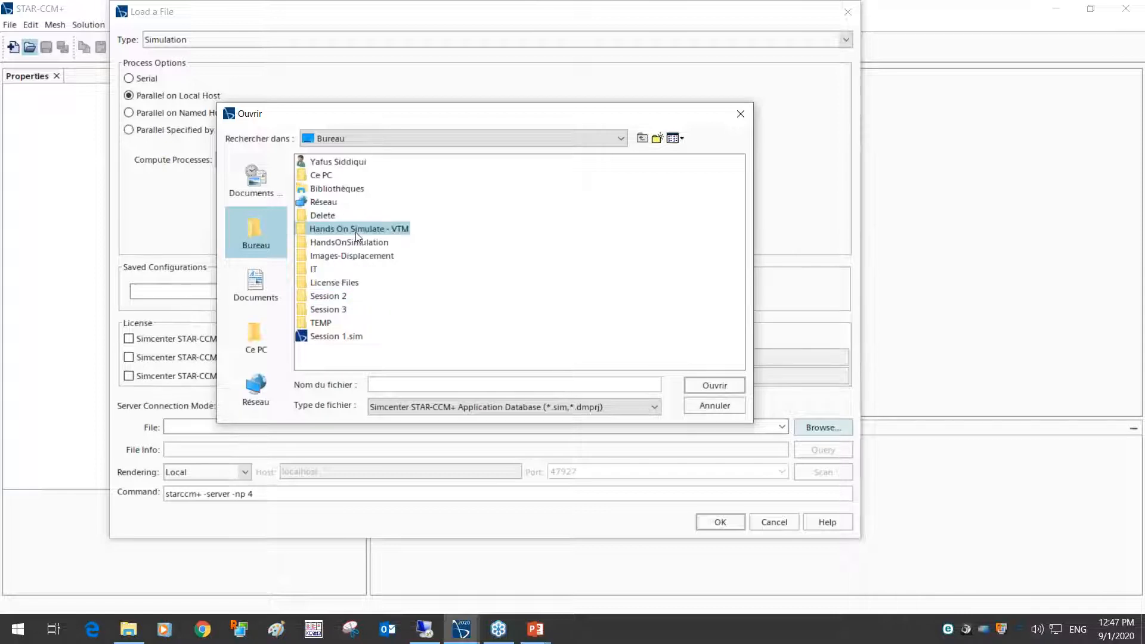
pyautogui.click(352, 162)
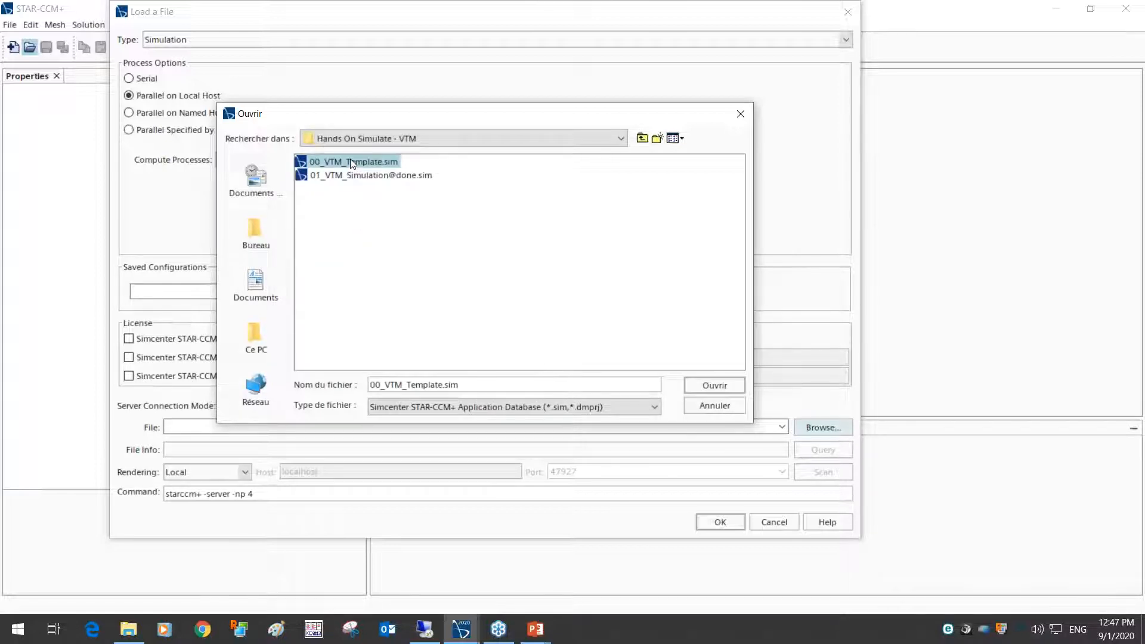
pyautogui.click(702, 386)
pyautogui.click(721, 522)
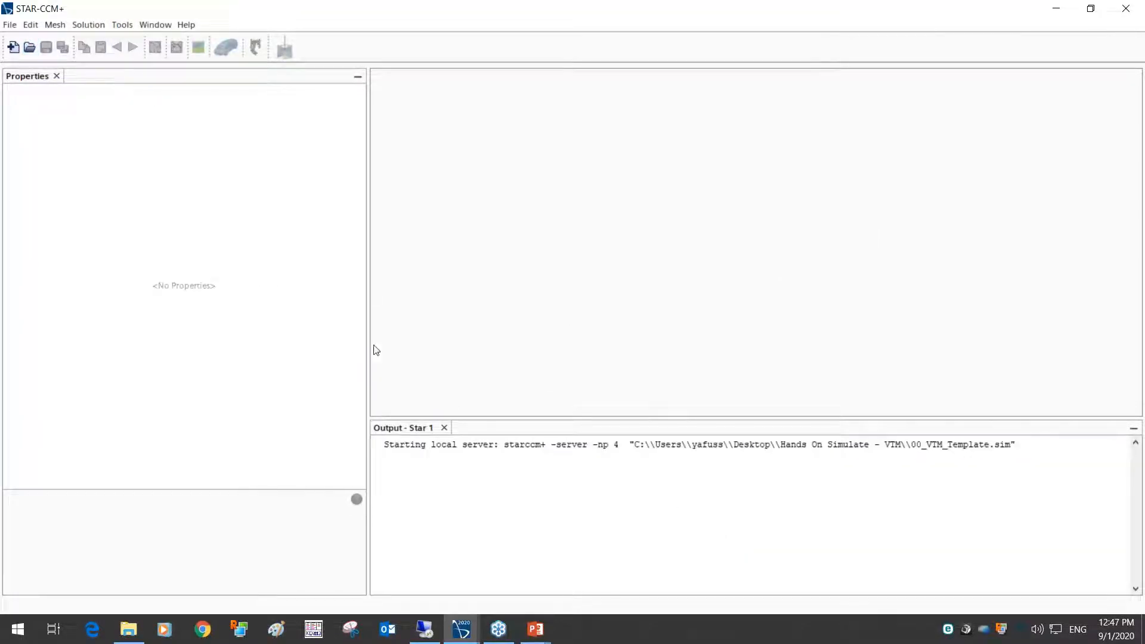
# Expand the geometry operations and enlarge the simulation tree so the full operation names fit
pyautogui.moveTo(368, 343); pyautogui.dragTo(251, 336)
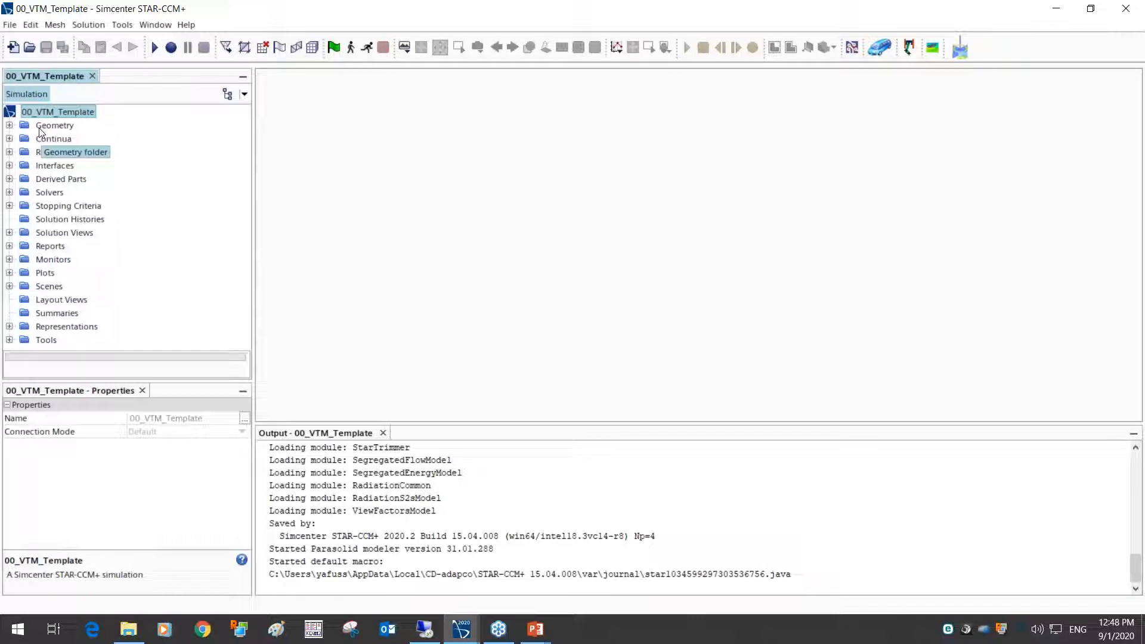
pyautogui.click(9, 125)
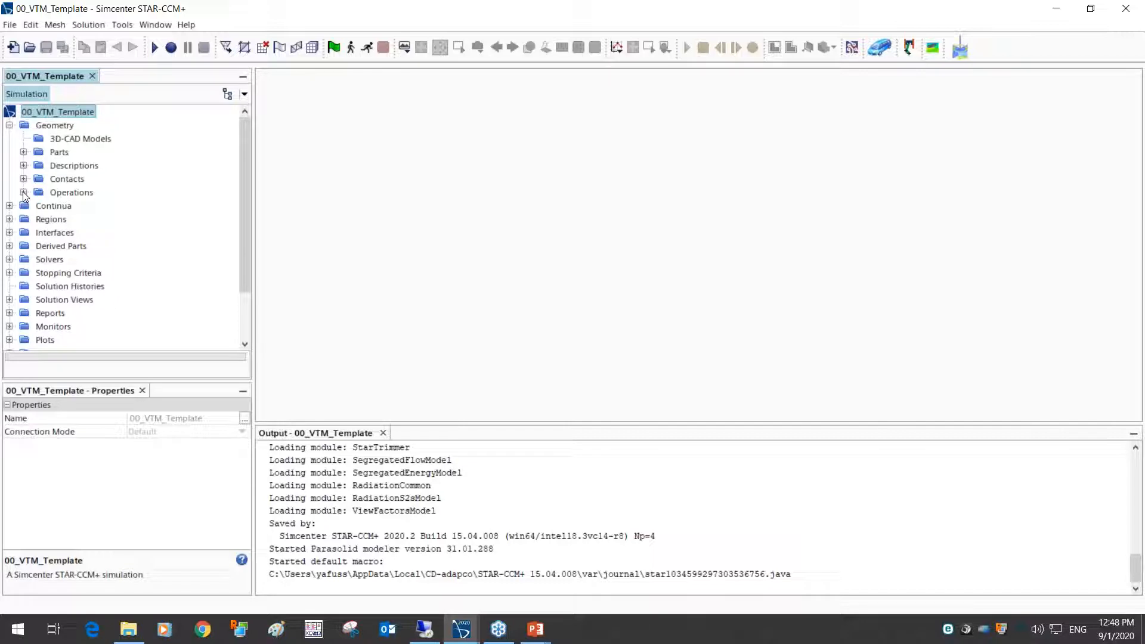
pyautogui.click(23, 192)
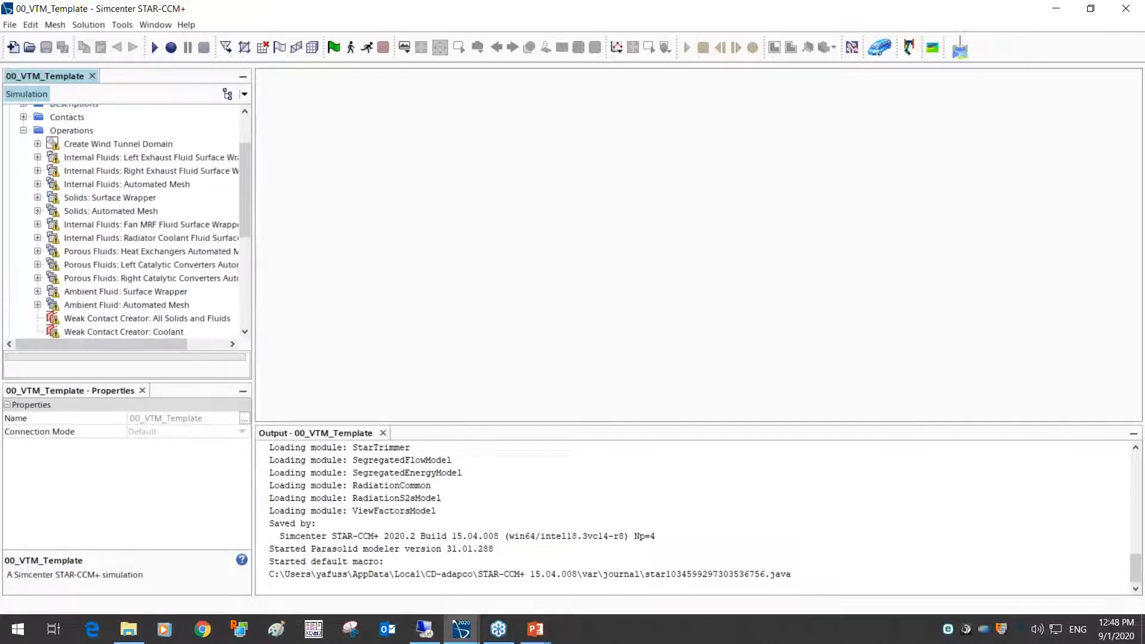
pyautogui.moveTo(158, 382); pyautogui.dragTo(157, 452)
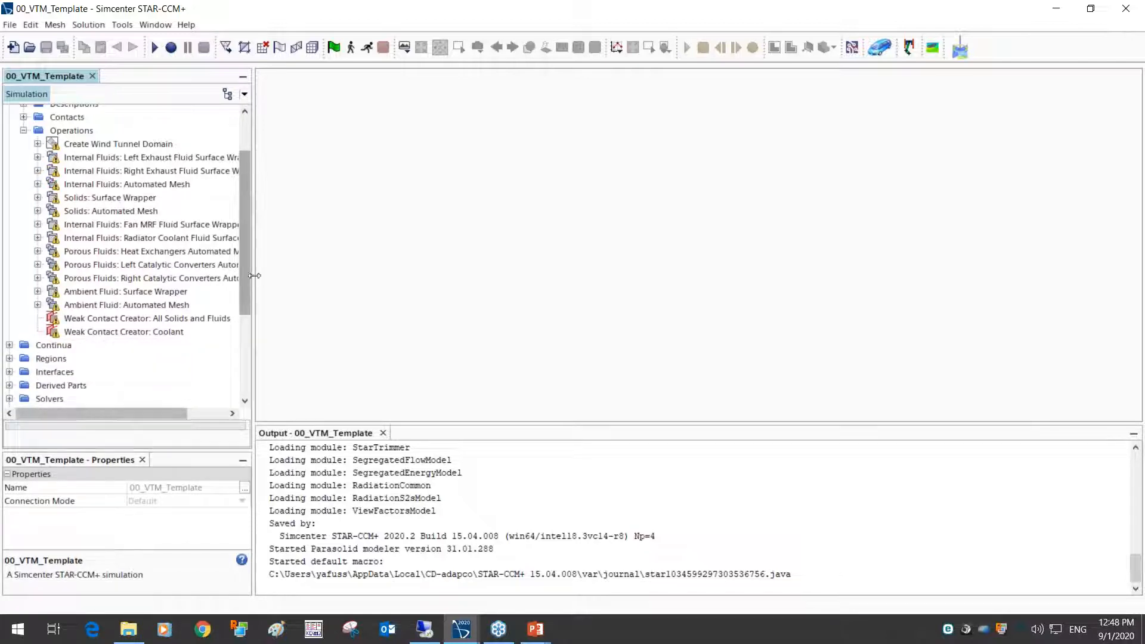
pyautogui.moveTo(254, 281); pyautogui.dragTo(354, 293)
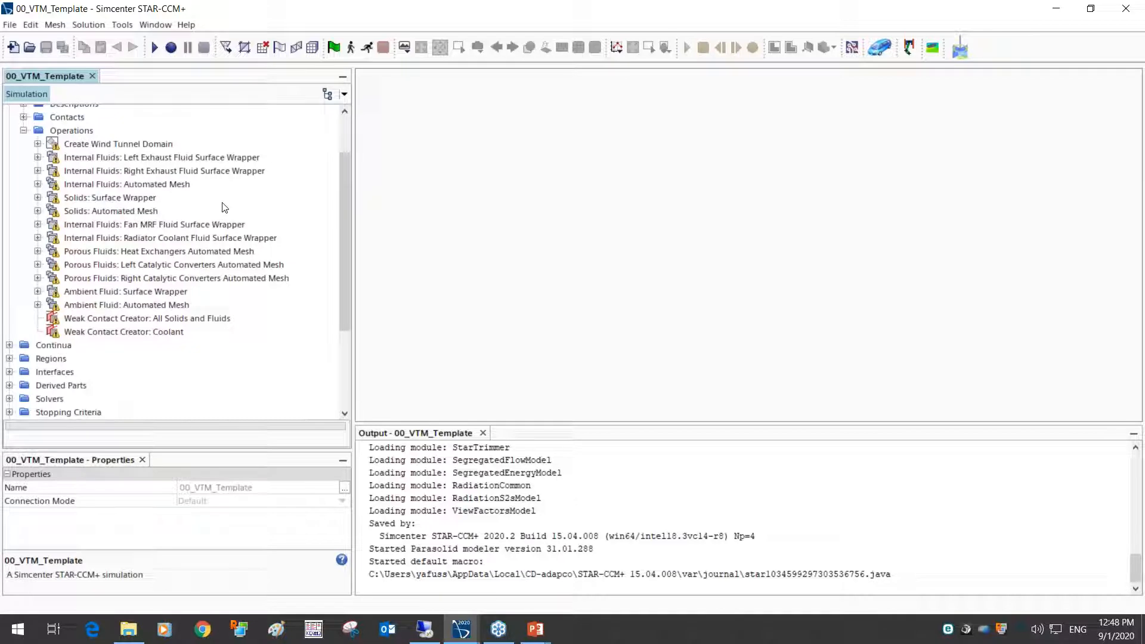
# Review the surface wrapper and automated mesh operations for the solids and ambient fluid, plus the fan MRF fluid wrapper
pyautogui.click(145, 199)
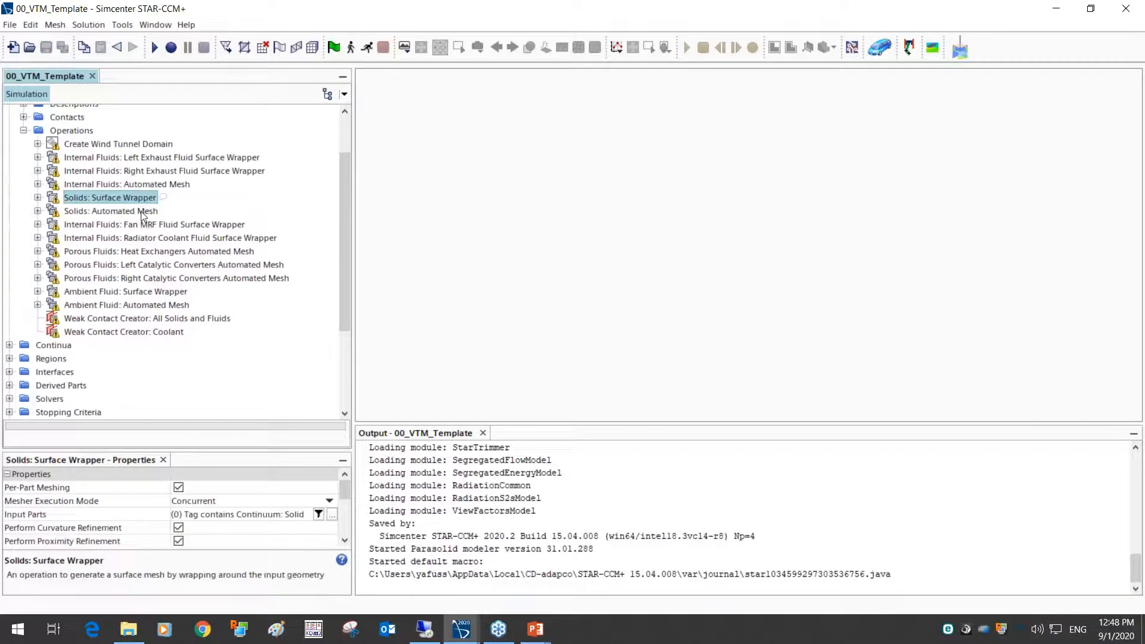
pyautogui.keyDown('ctrl'); pyautogui.click(143, 212); pyautogui.keyUp('ctrl')
pyautogui.click(137, 292)
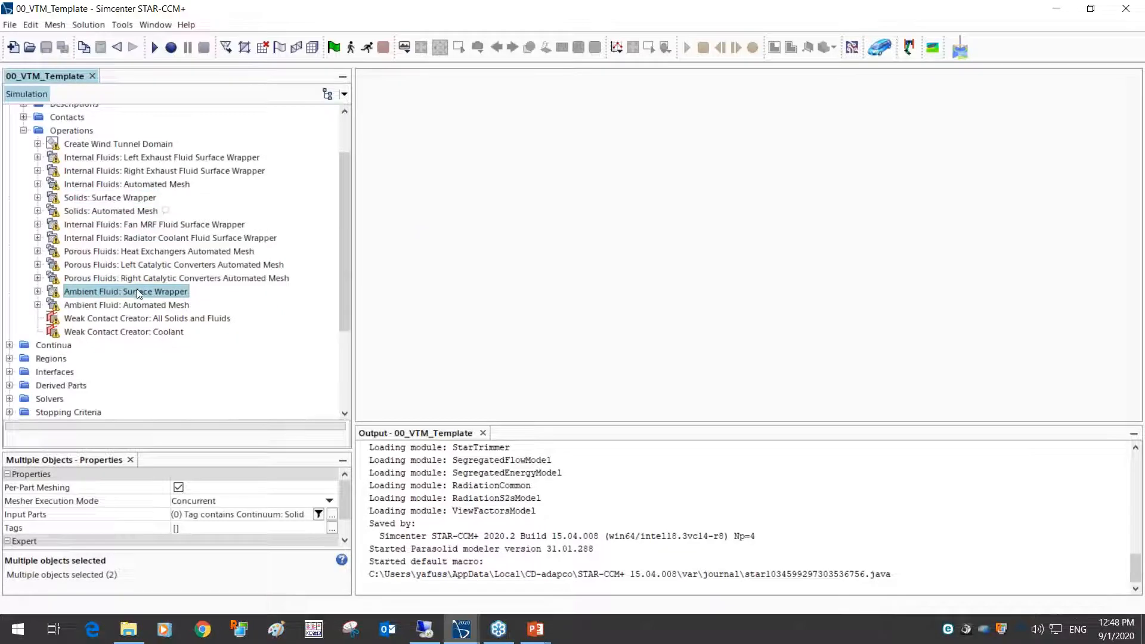
pyautogui.keyDown('ctrl'); pyautogui.click(142, 303); pyautogui.keyUp('ctrl')
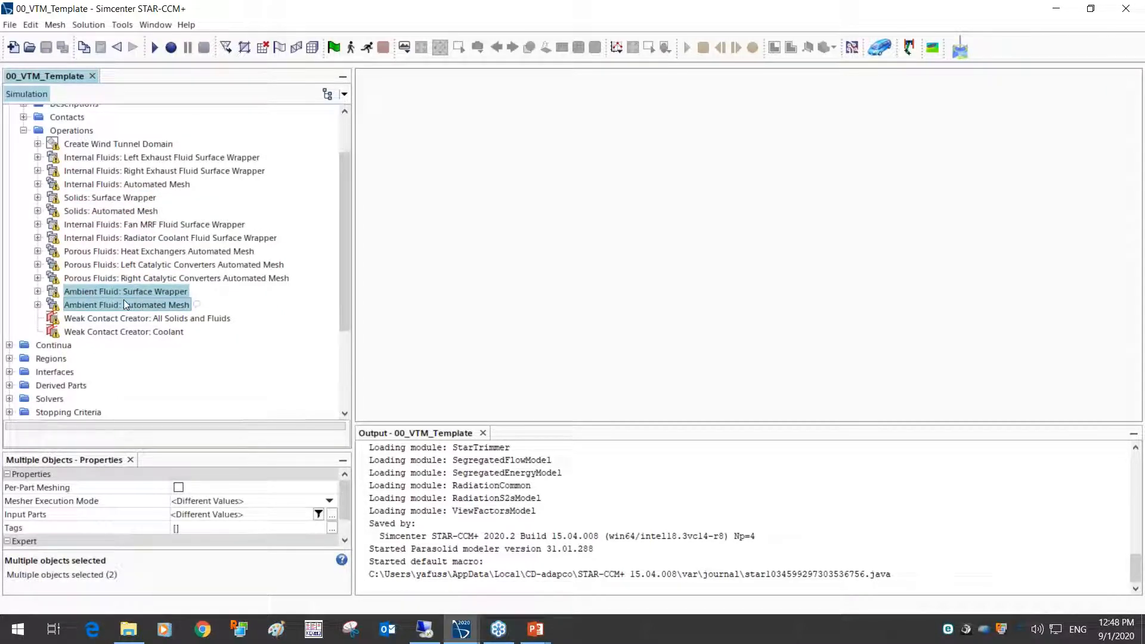
pyautogui.click(143, 225)
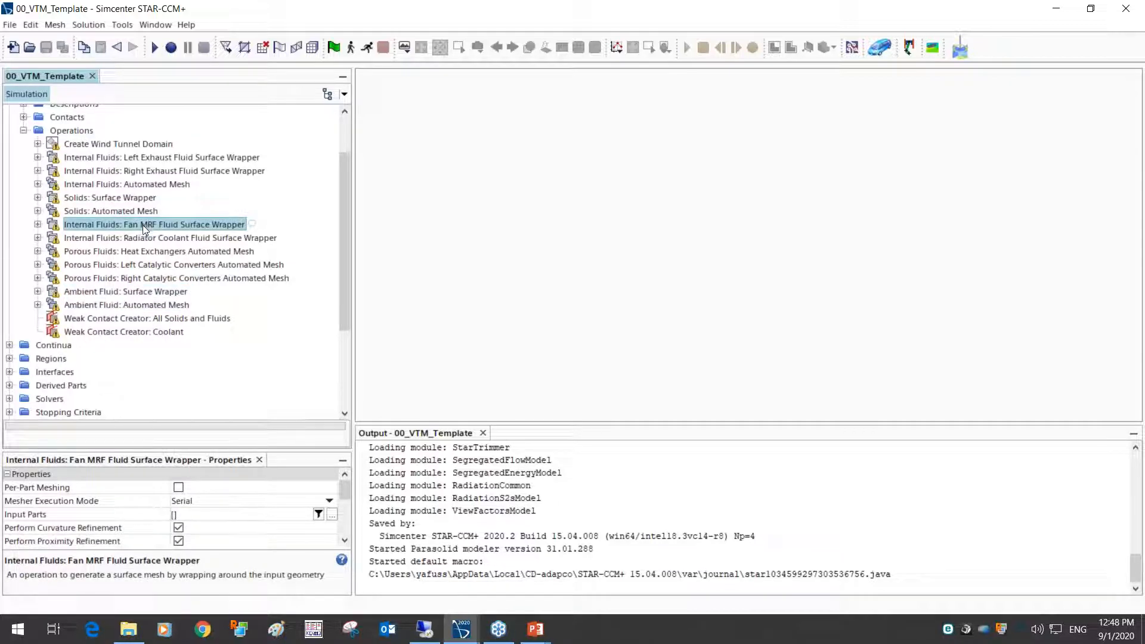
pyautogui.click(24, 130)
# Examine the physics continua, including Coolant (water) and the materials under the Multi-Part Solid model of Solids
pyautogui.click(9, 206)
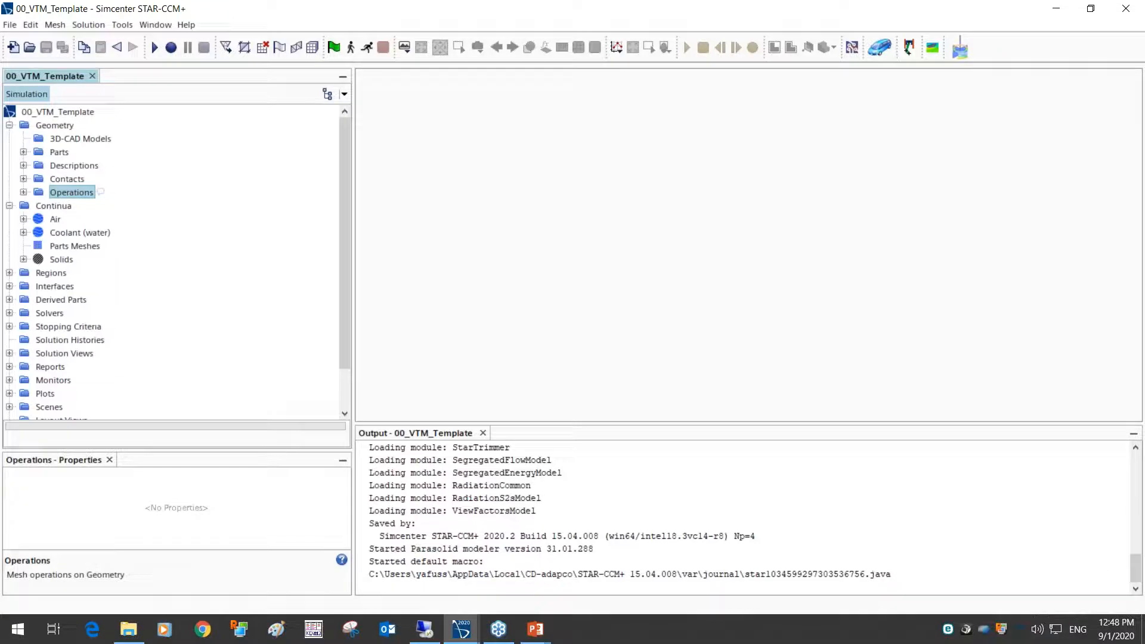
pyautogui.click(67, 234)
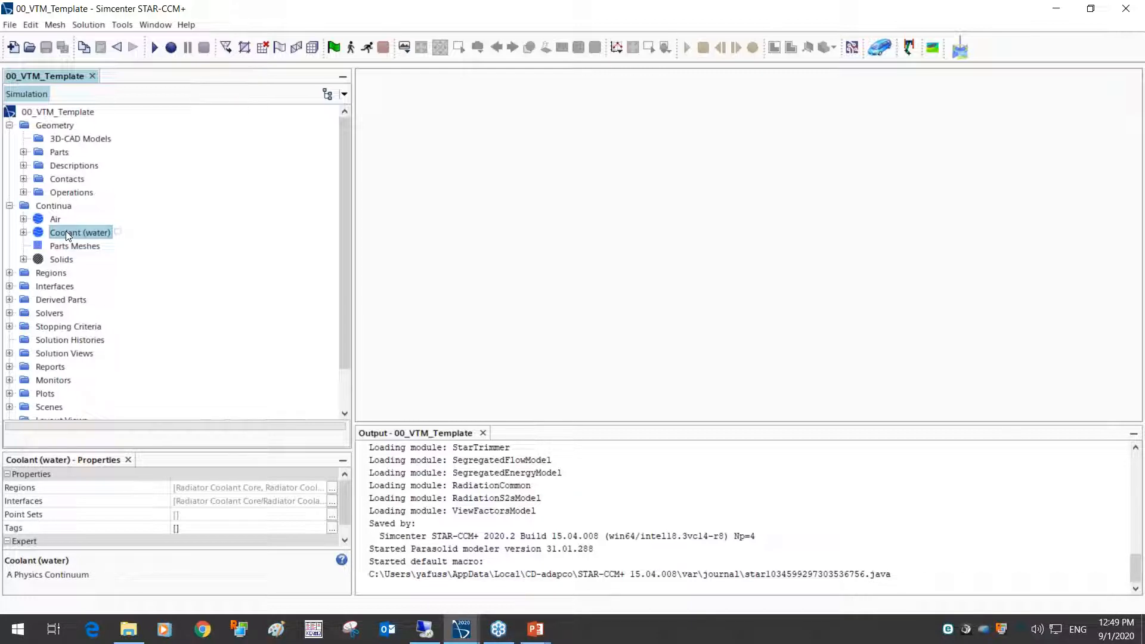
pyautogui.click(65, 260)
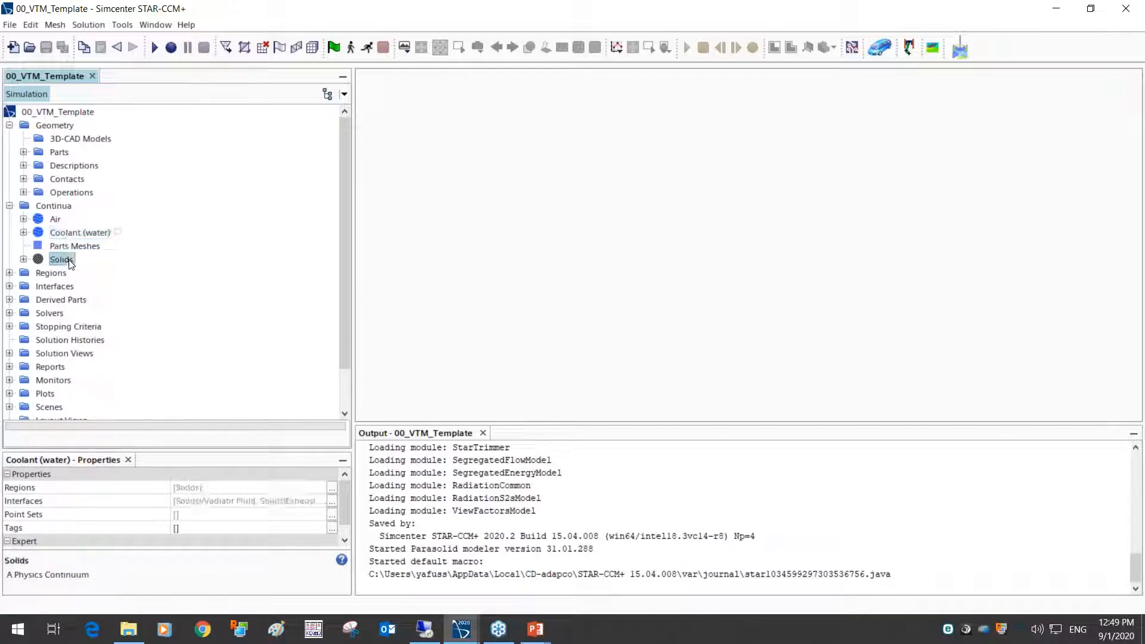
pyautogui.click(23, 259)
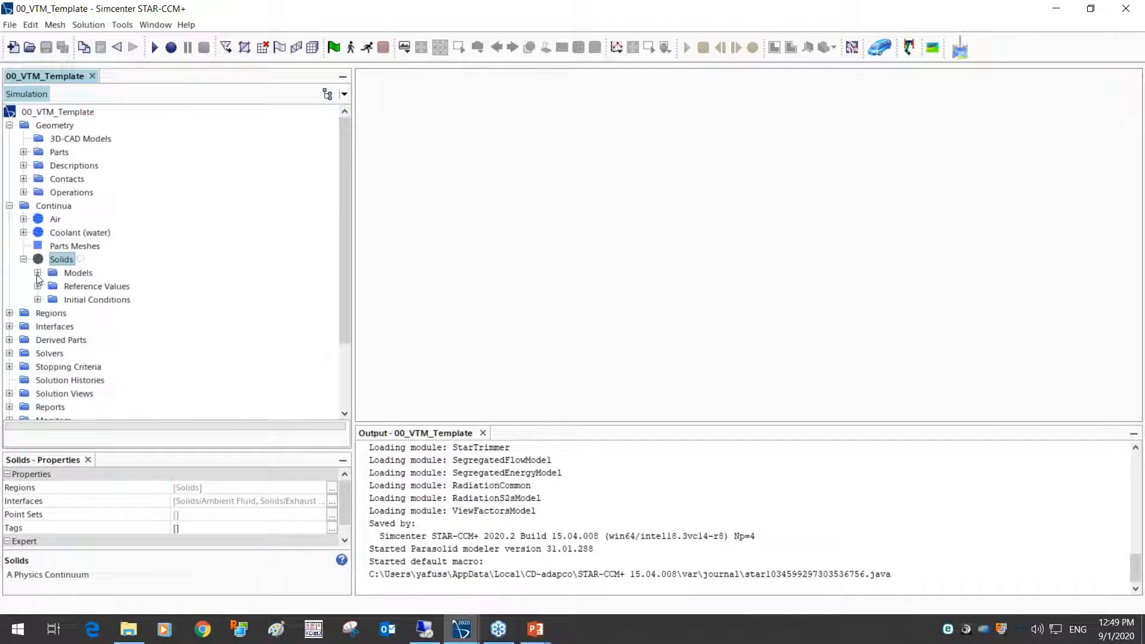
pyautogui.click(37, 272)
pyautogui.click(52, 341)
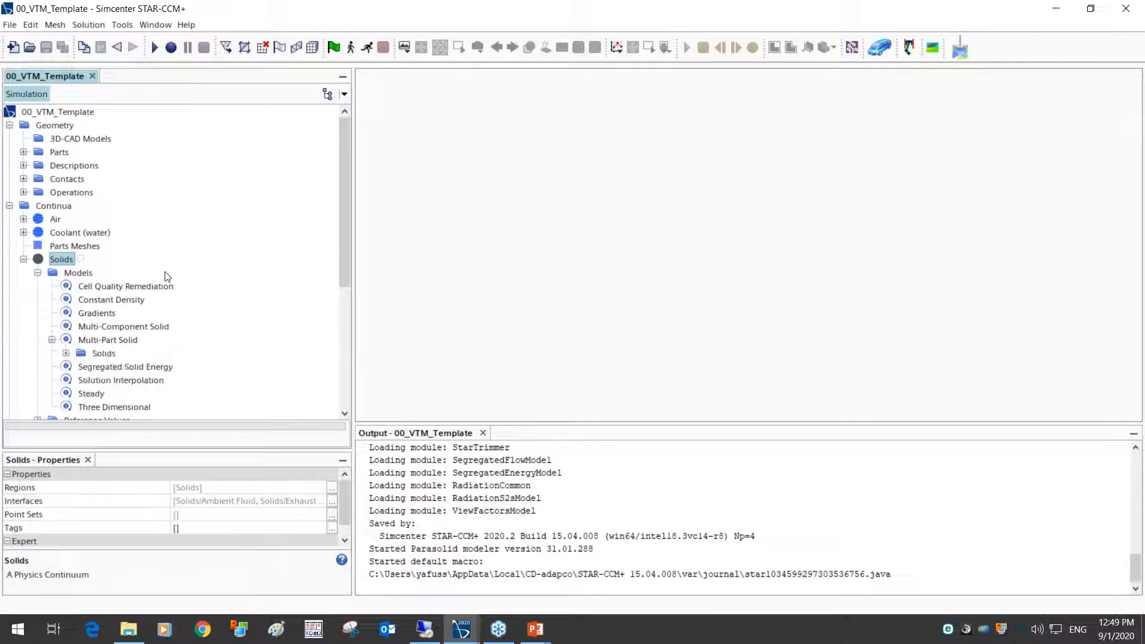
pyautogui.click(66, 353)
pyautogui.scroll(-2, 166, 307)
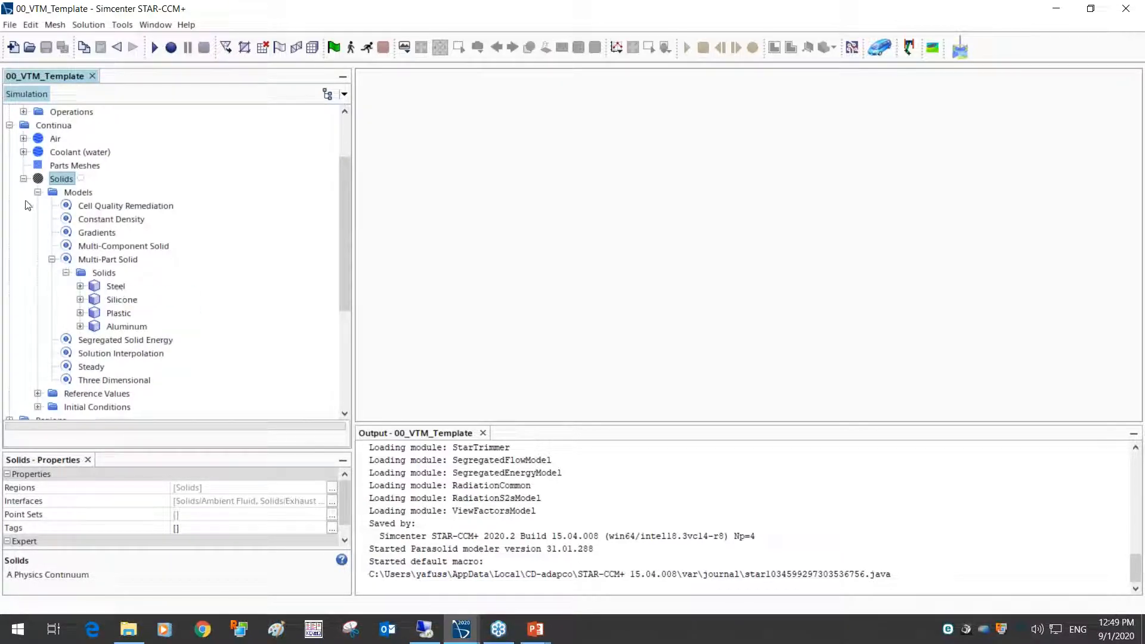
pyautogui.click(23, 178)
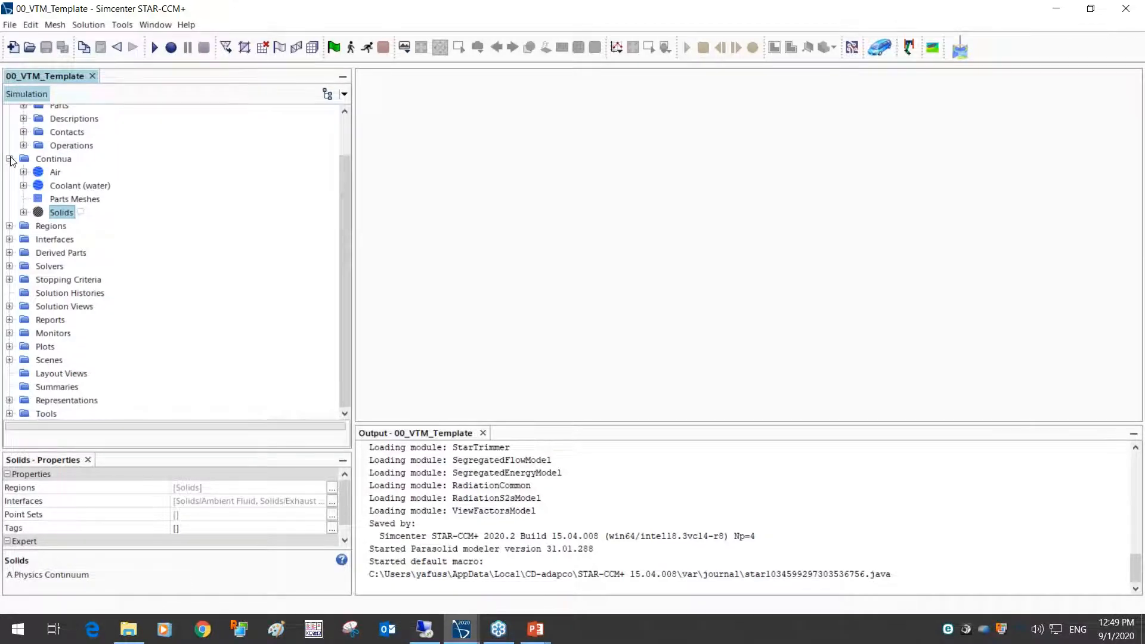
pyautogui.click(9, 159)
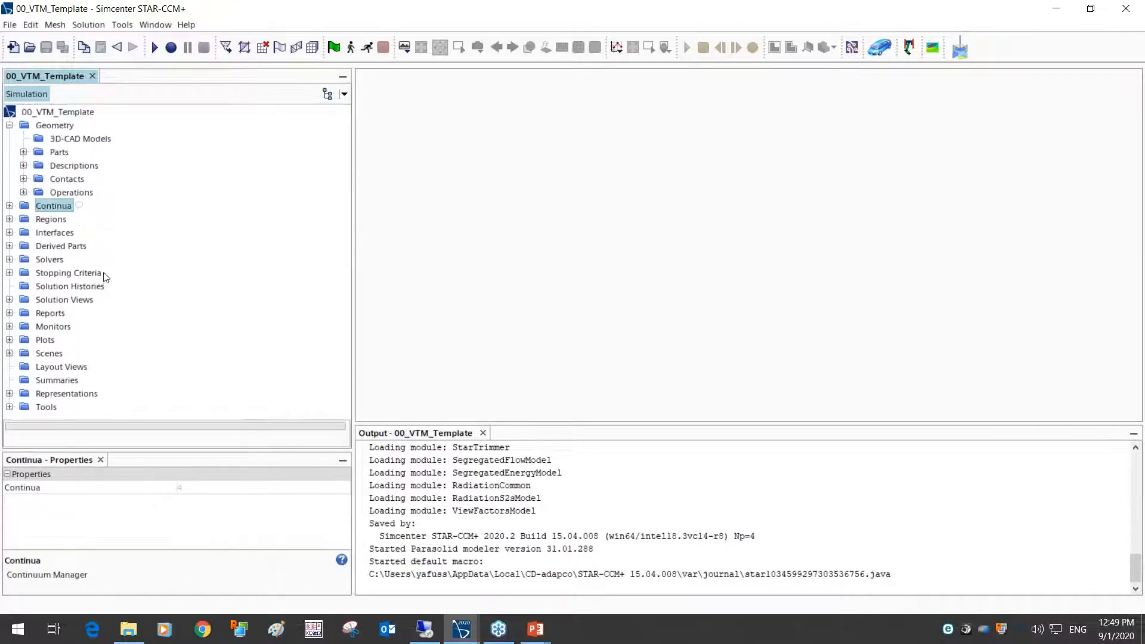
# Review the properties of the Condenser Core, Fan MRF Fluid, radiator and Solids regions
pyautogui.click(9, 219)
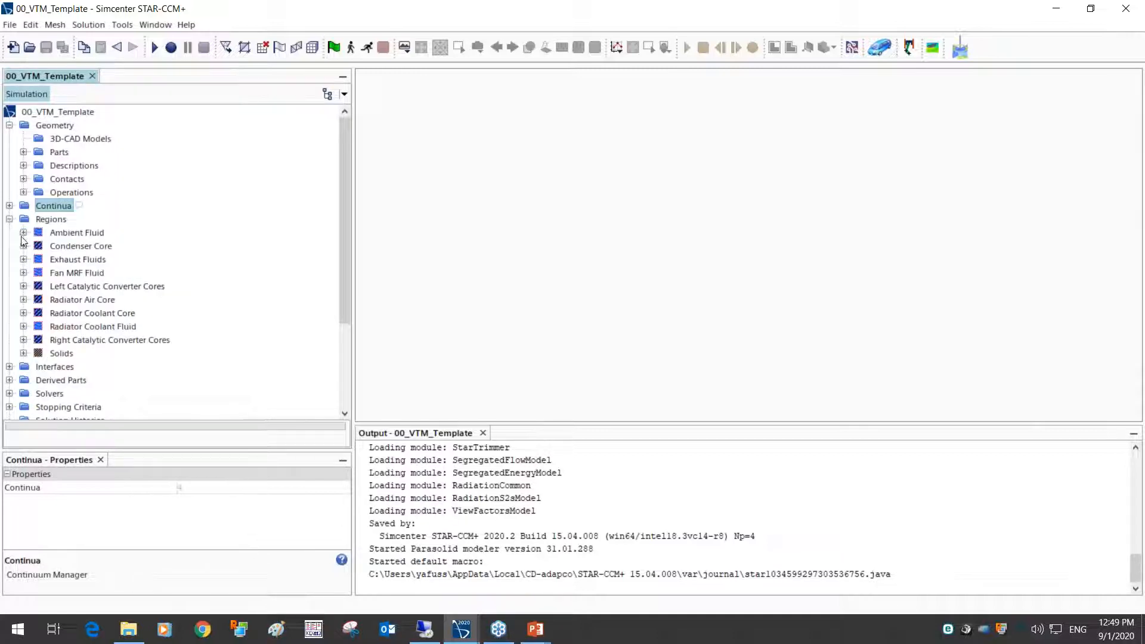
pyautogui.click(82, 246)
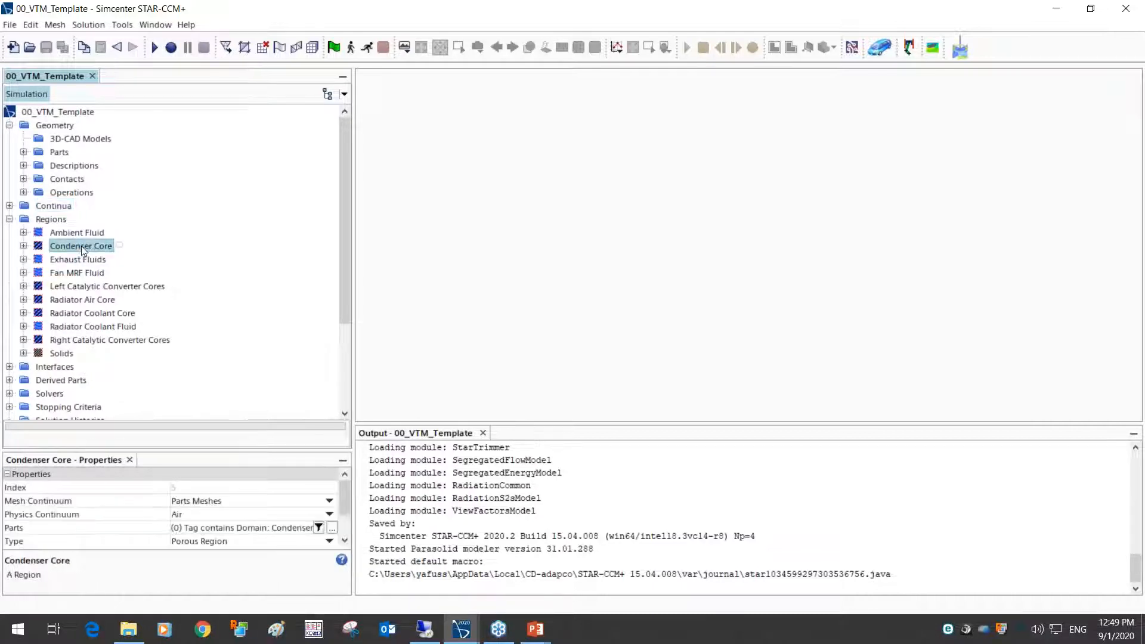
pyautogui.click(96, 274)
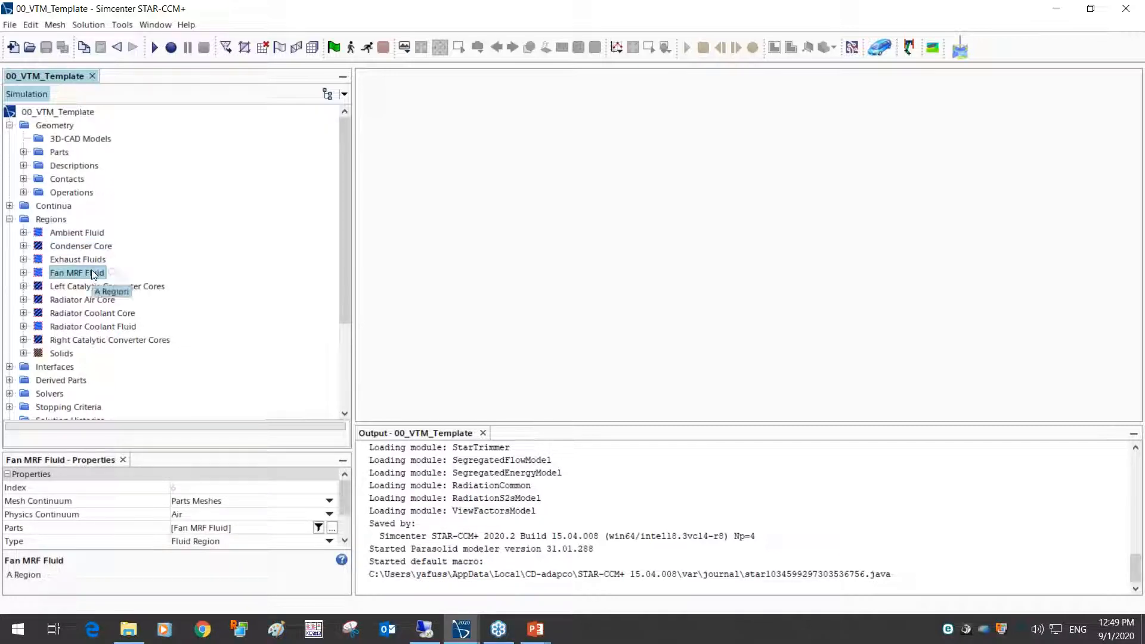
pyautogui.click(105, 302)
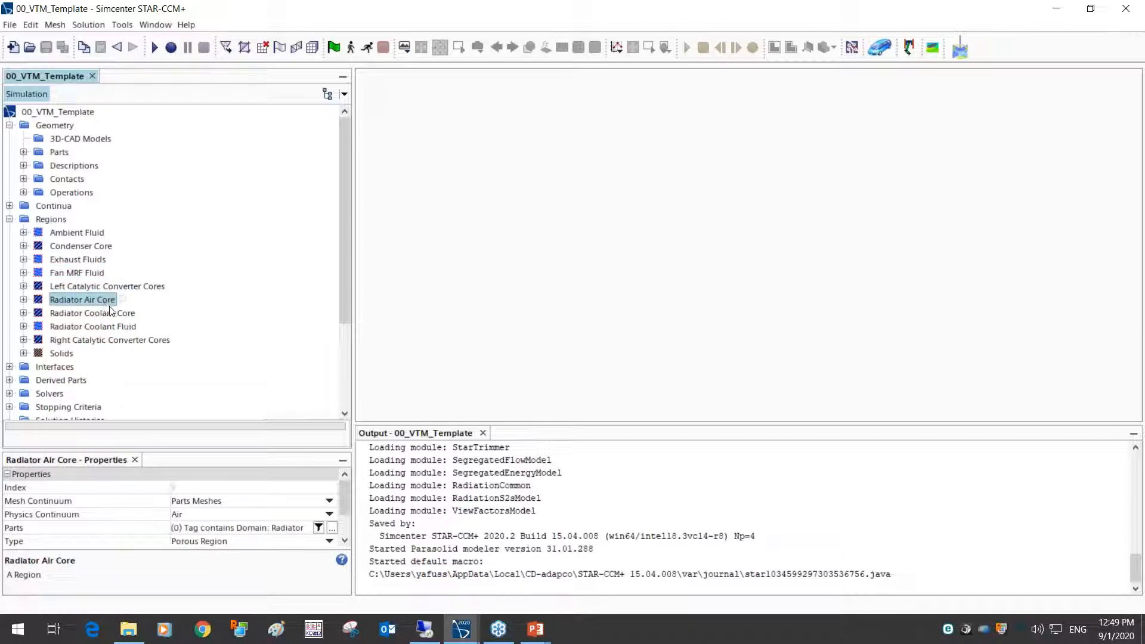
pyautogui.keyDown('ctrl'); pyautogui.click(116, 316); pyautogui.keyUp('ctrl')
pyautogui.keyDown('ctrl'); pyautogui.click(119, 328); pyautogui.keyUp('ctrl')
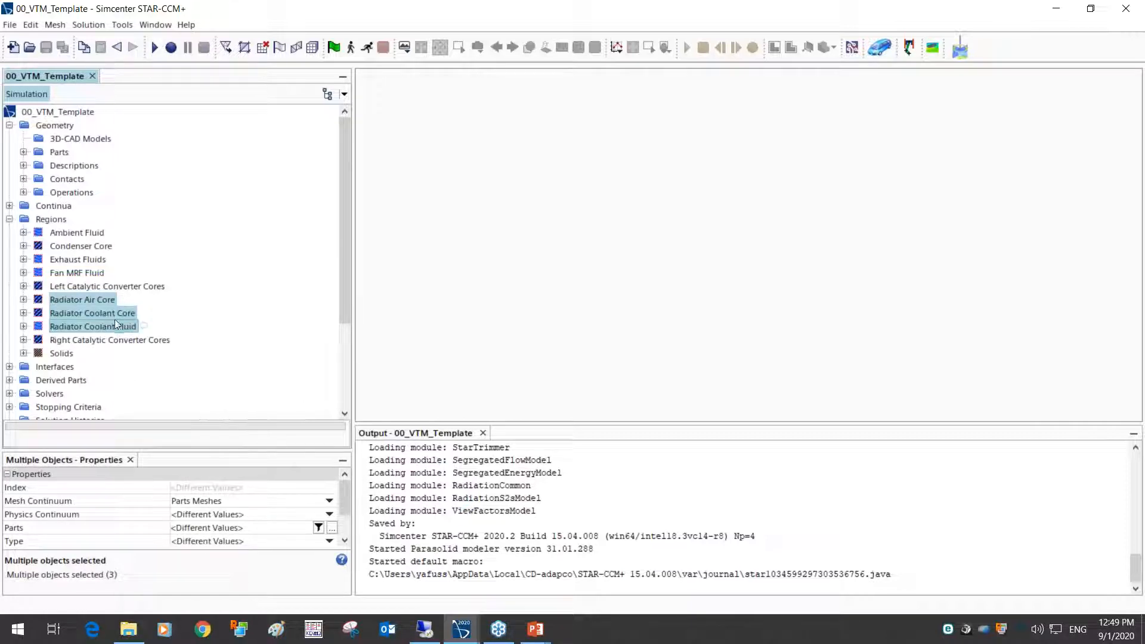
pyautogui.click(62, 355)
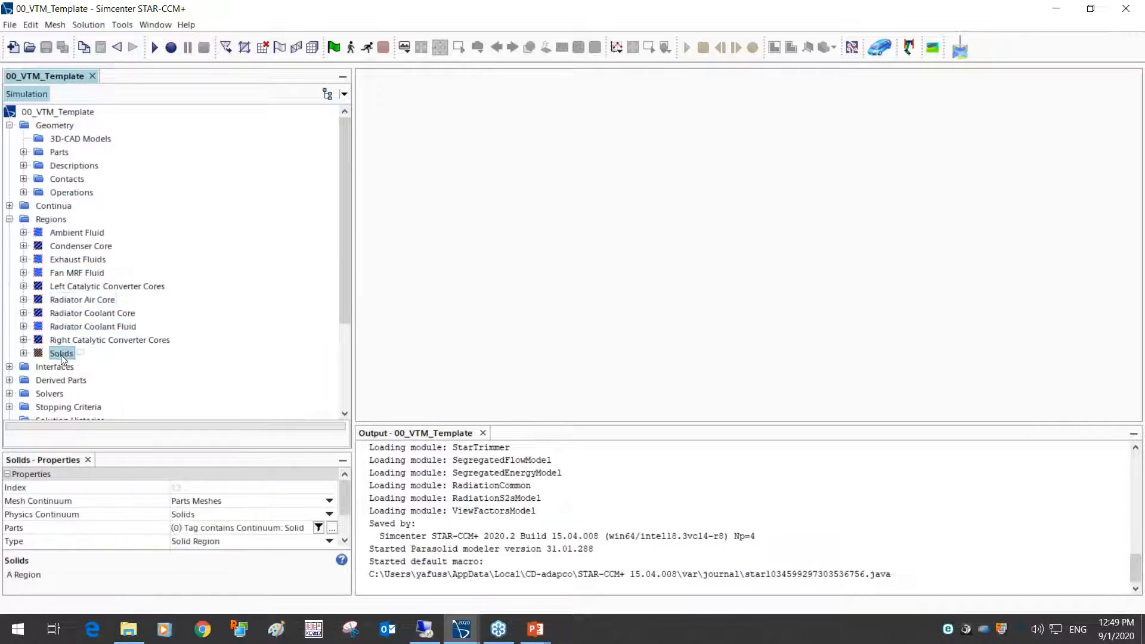
pyautogui.click(10, 219)
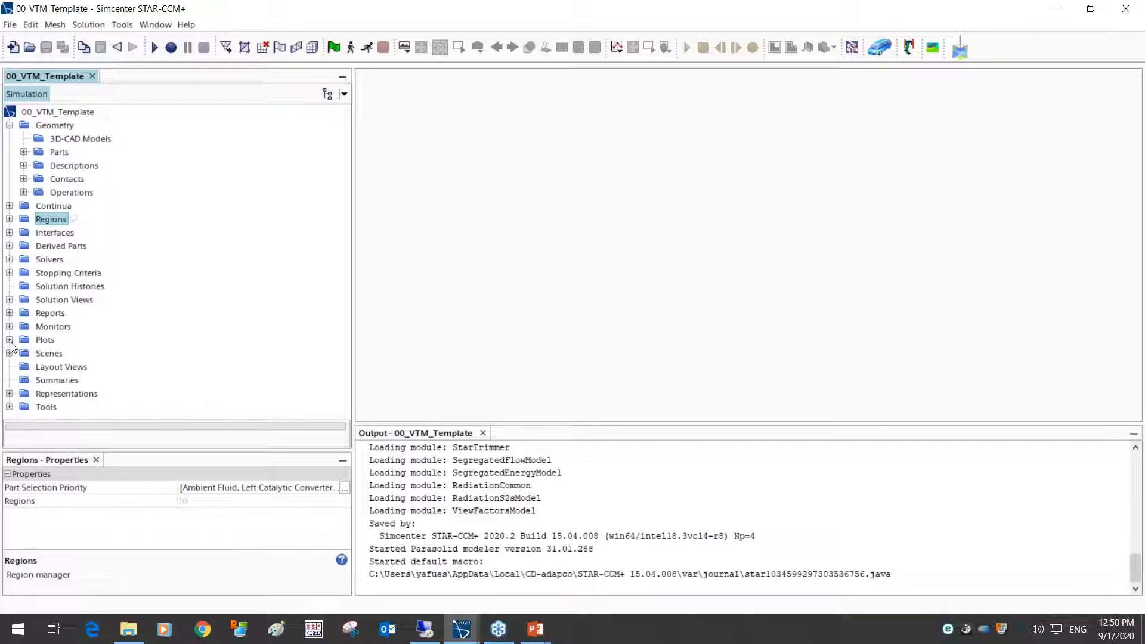
# Look through the predefined plots, including Cooling Package Air Mass Flow and Cooling Package Air Outlet Temperature
pyautogui.click(10, 340)
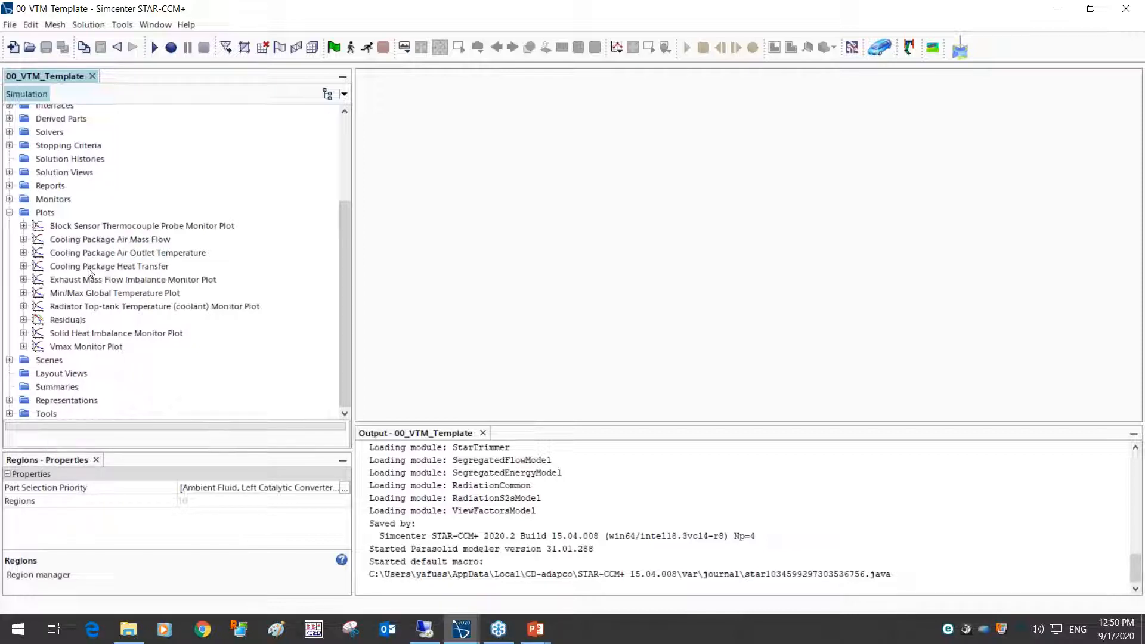
pyautogui.click(105, 240)
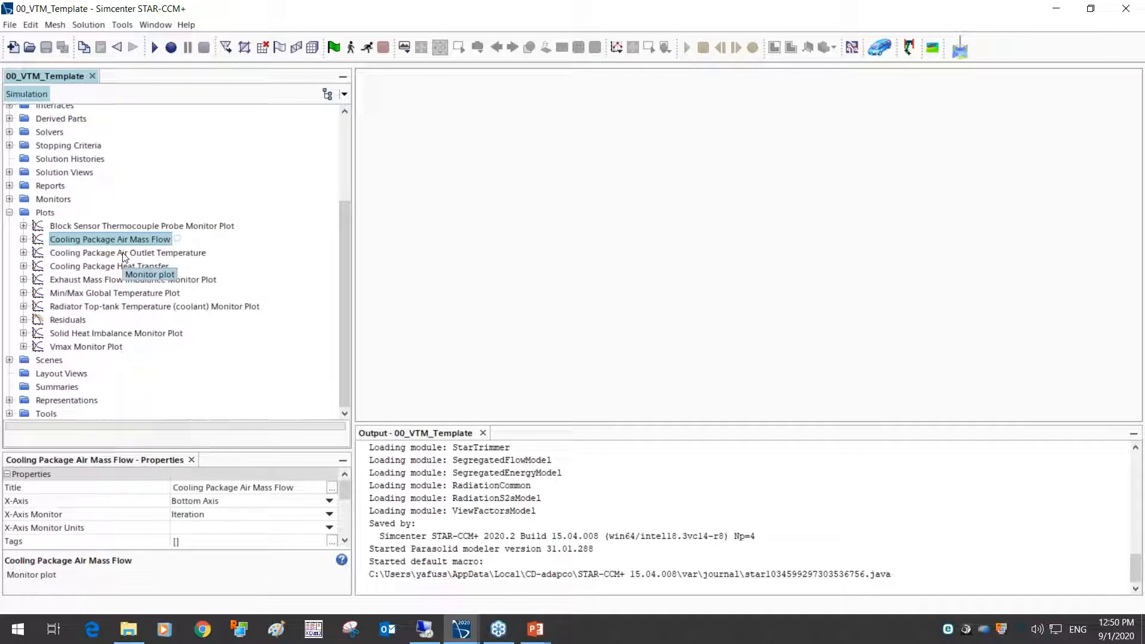
pyautogui.click(124, 254)
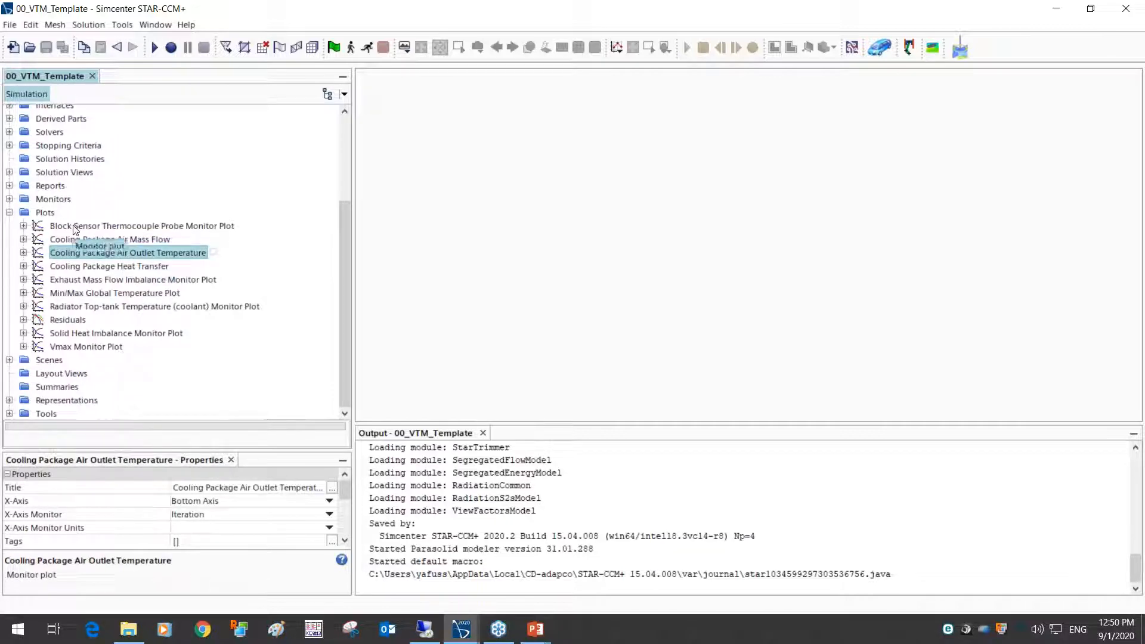
pyautogui.click(9, 213)
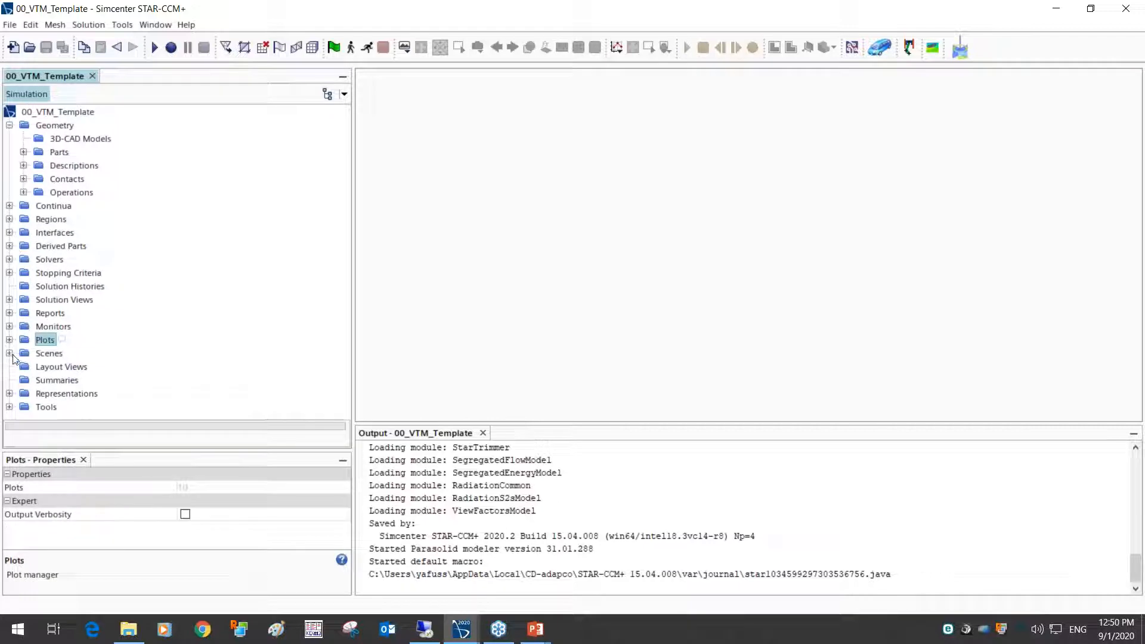
# Look through the predefined scenes in the Pre and Post groups
pyautogui.click(9, 353)
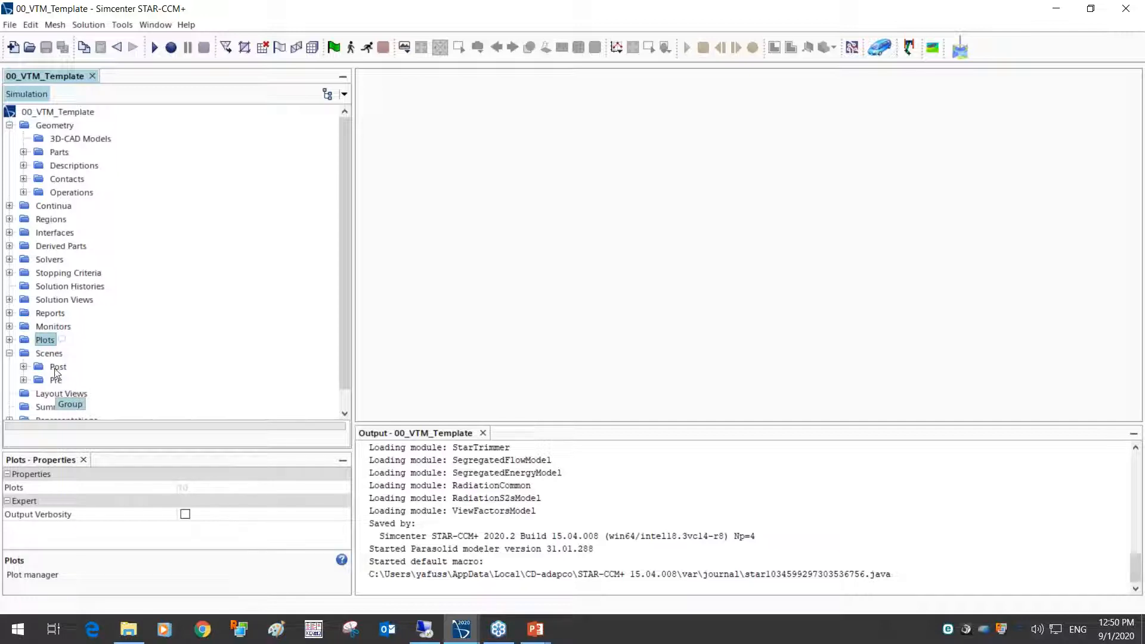
pyautogui.click(23, 380)
pyautogui.scroll(-2, 137, 337)
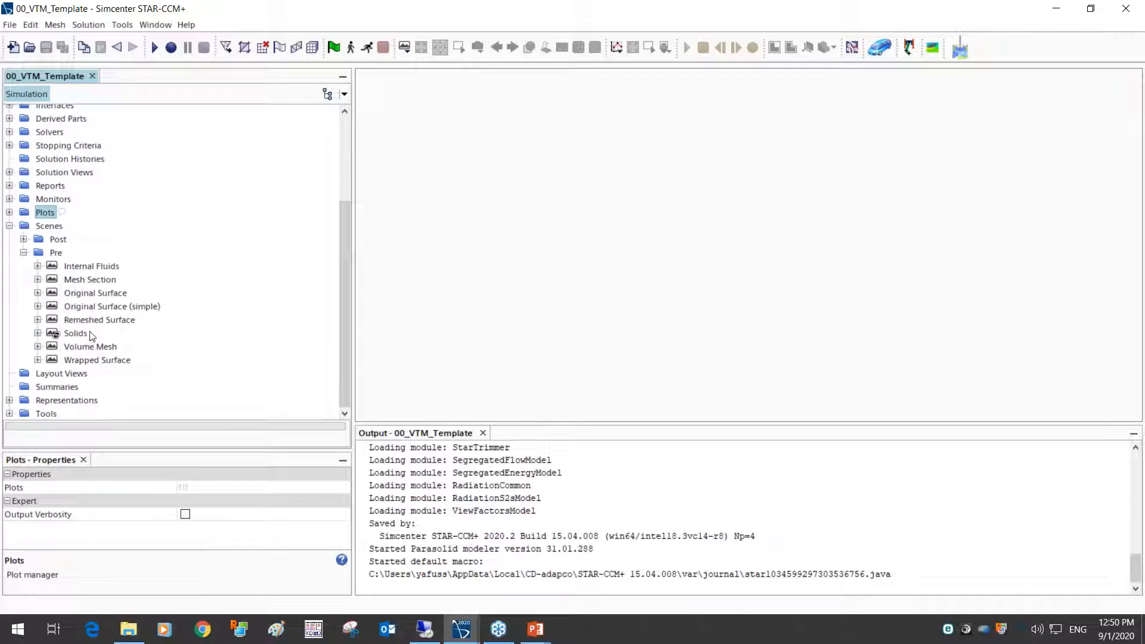
pyautogui.click(24, 239)
pyautogui.scroll(-2, 109, 241)
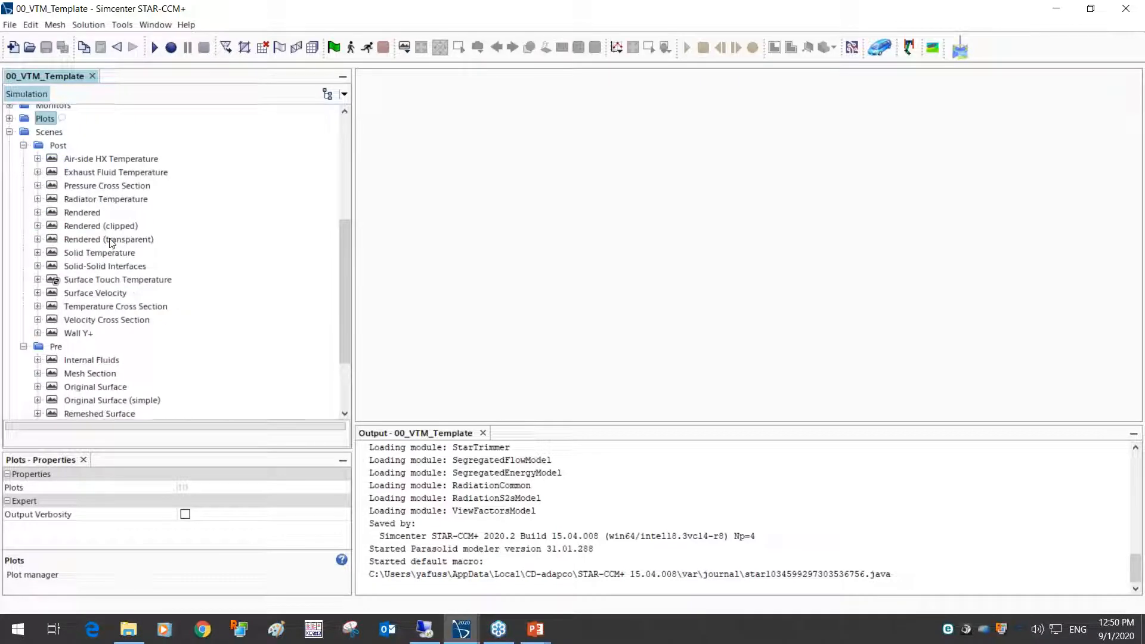
pyautogui.scroll(1, 111, 243)
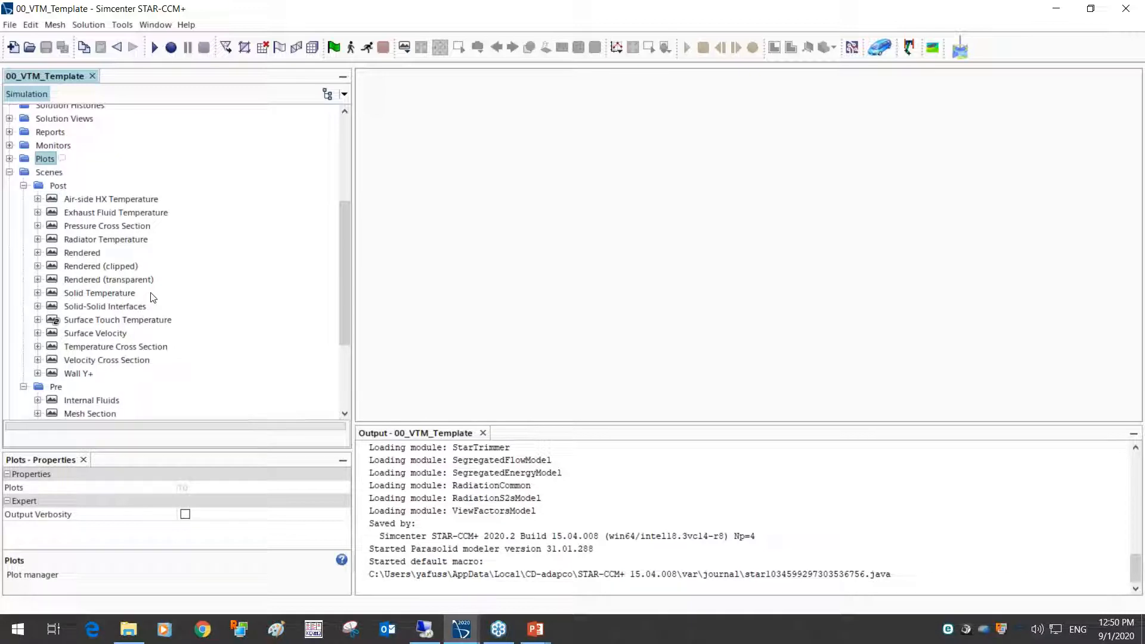
# Open the Solids scene from the Pre group of the template simulation
pyautogui.scroll(-3, 153, 298)
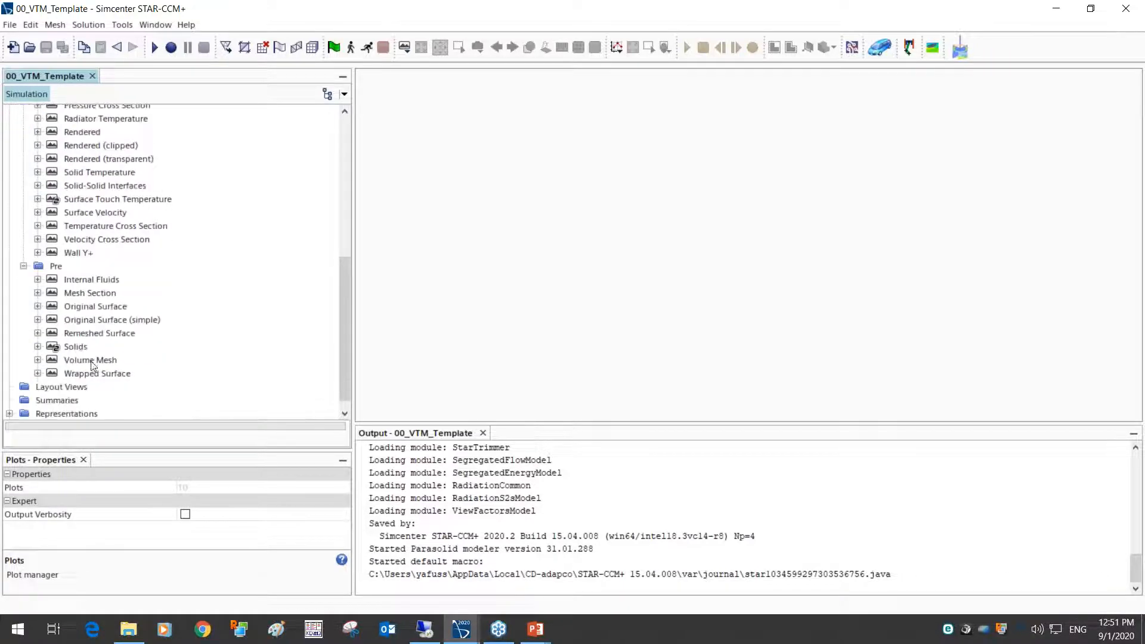
pyautogui.rightClick(76, 348)
pyautogui.moveTo(87, 352)
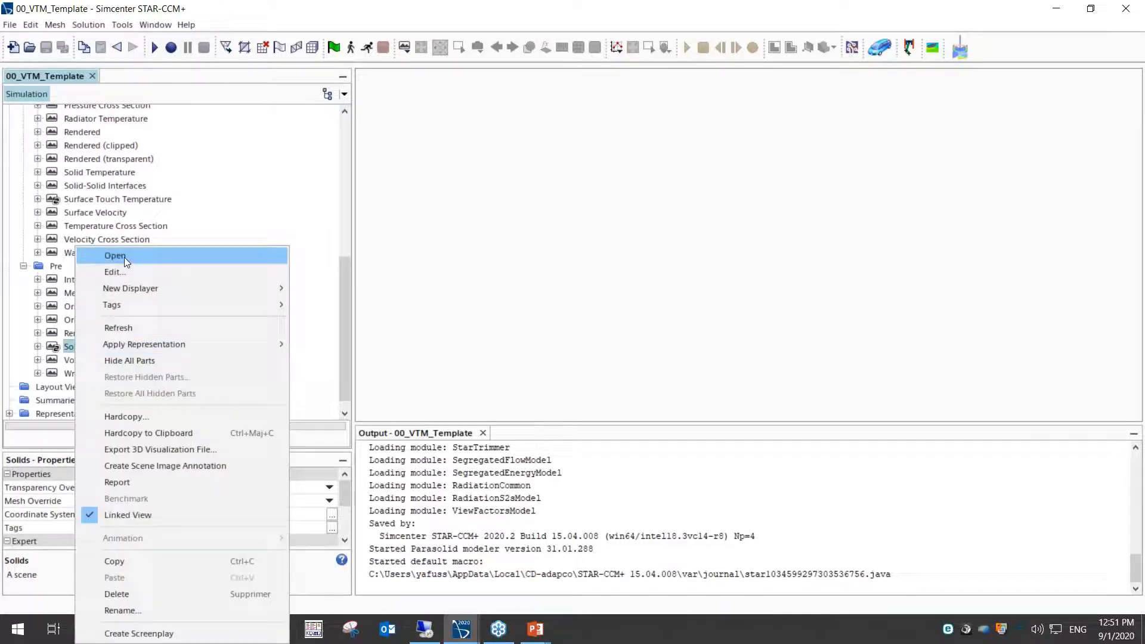
pyautogui.click(124, 257)
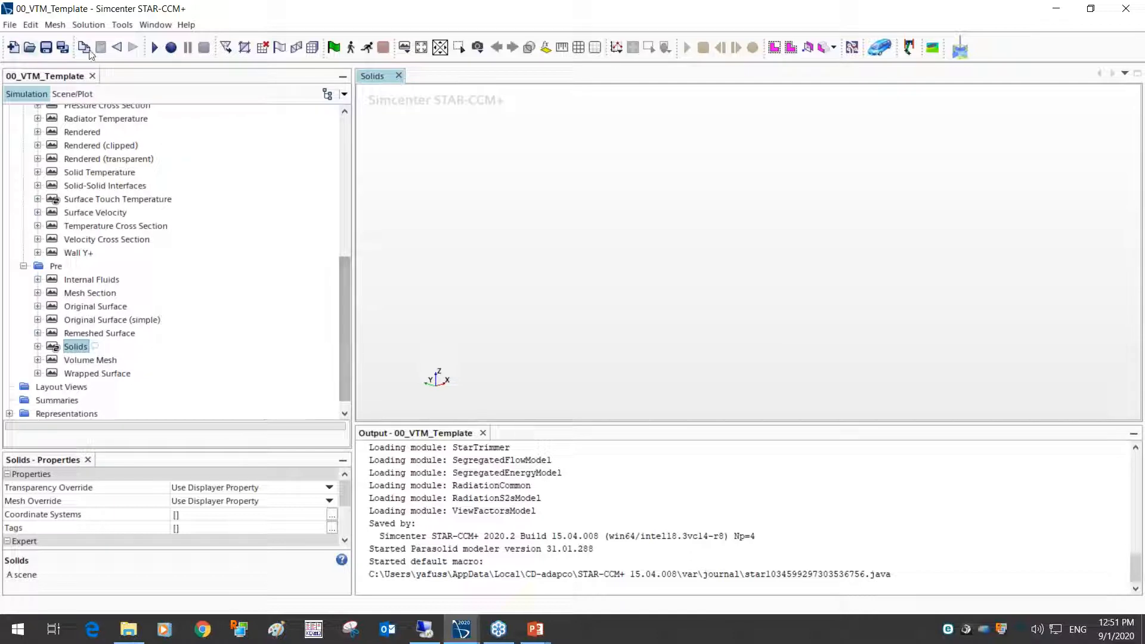
pyautogui.click(1055, 10)
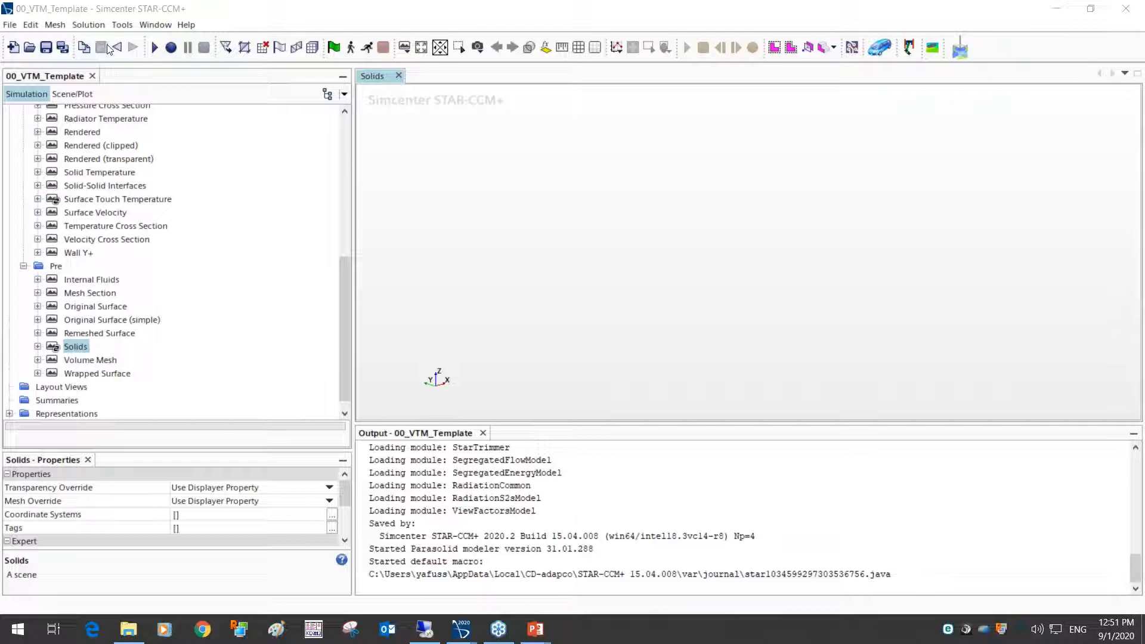
# Customize the toolbars by adding the Import XML command from the File Import category
pyautogui.click(132, 26)
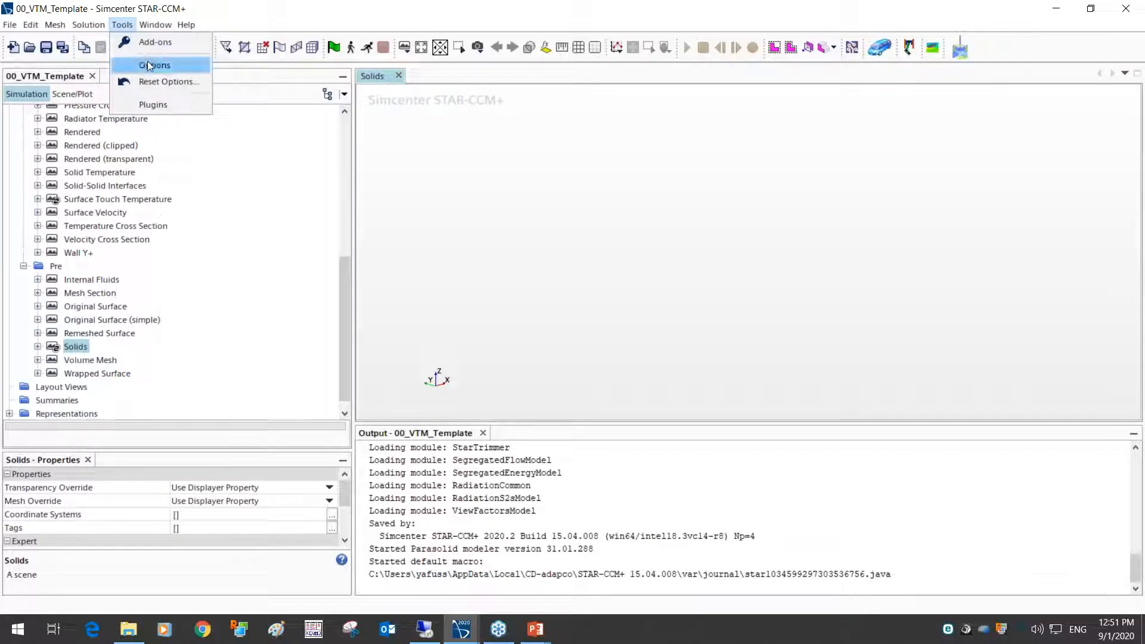
pyautogui.moveTo(154, 29)
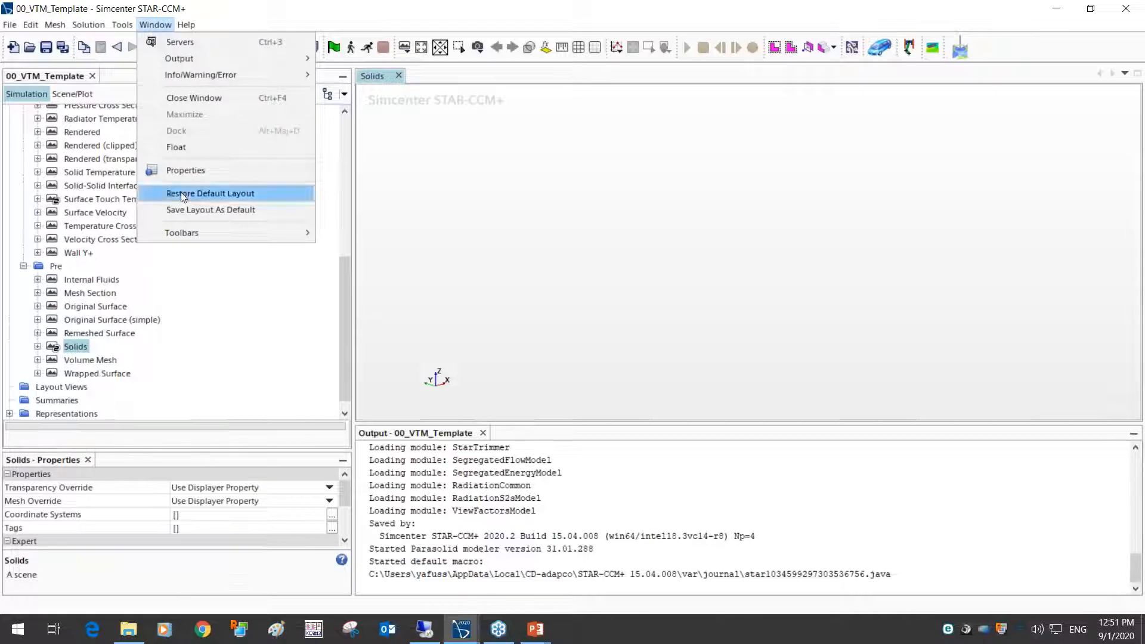
pyautogui.moveTo(195, 235)
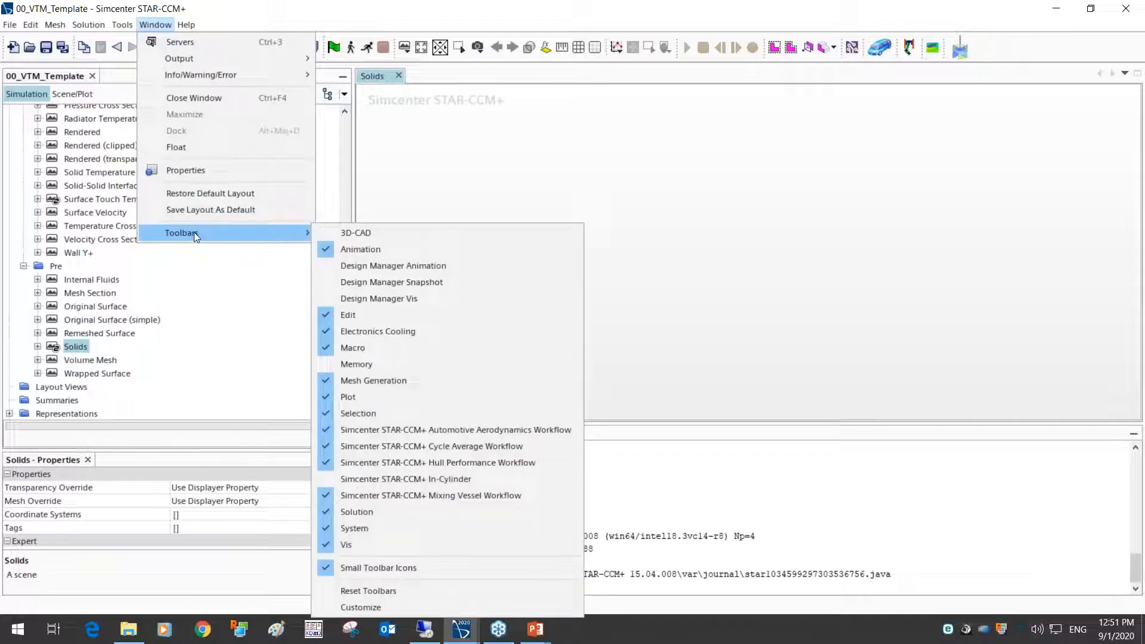
pyautogui.click(382, 606)
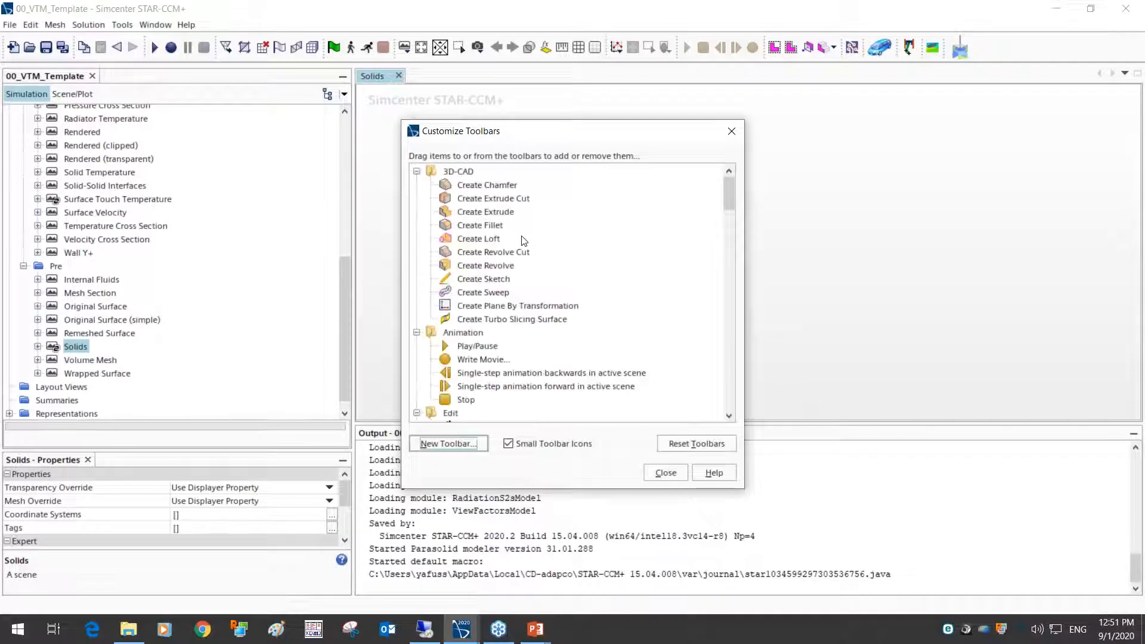
pyautogui.scroll(-5, 528, 239)
pyautogui.scroll(-2, 519, 277)
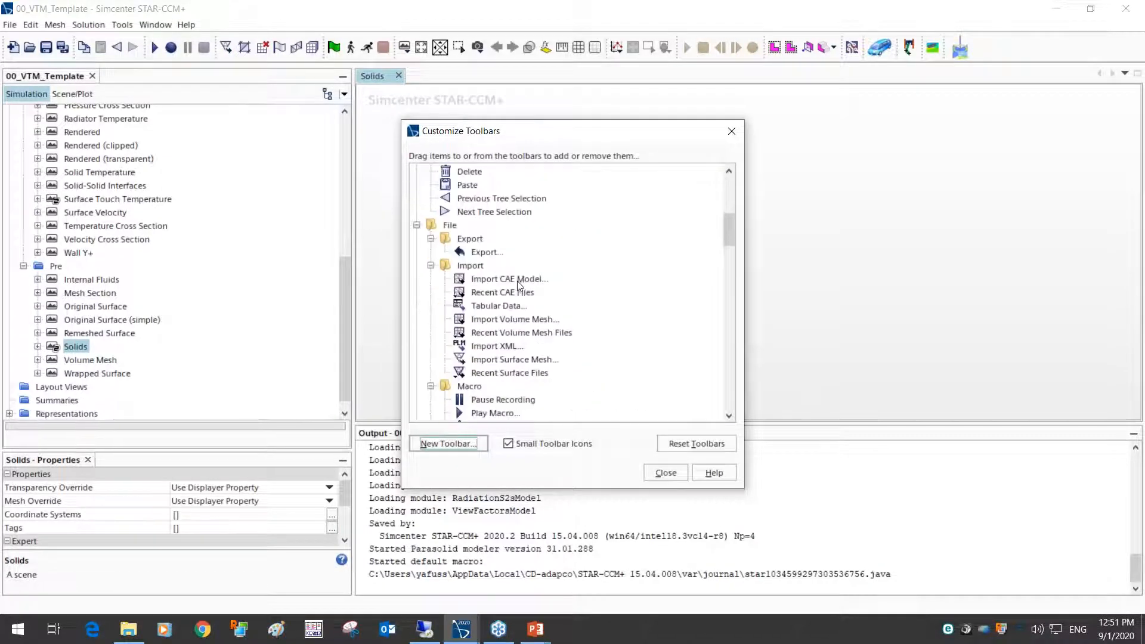
pyautogui.click(492, 346)
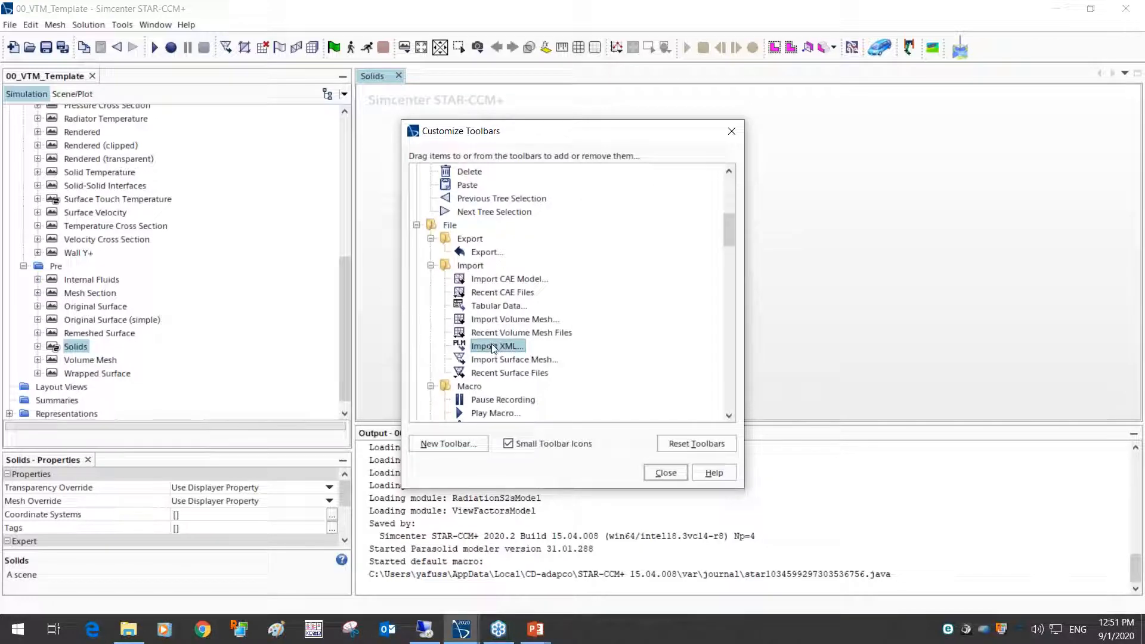
pyautogui.moveTo(491, 345)
pyautogui.mouseDown()
pyautogui.moveTo(525, 340)
pyautogui.moveTo(767, 102)
pyautogui.moveTo(838, 56)
pyautogui.mouseUp()
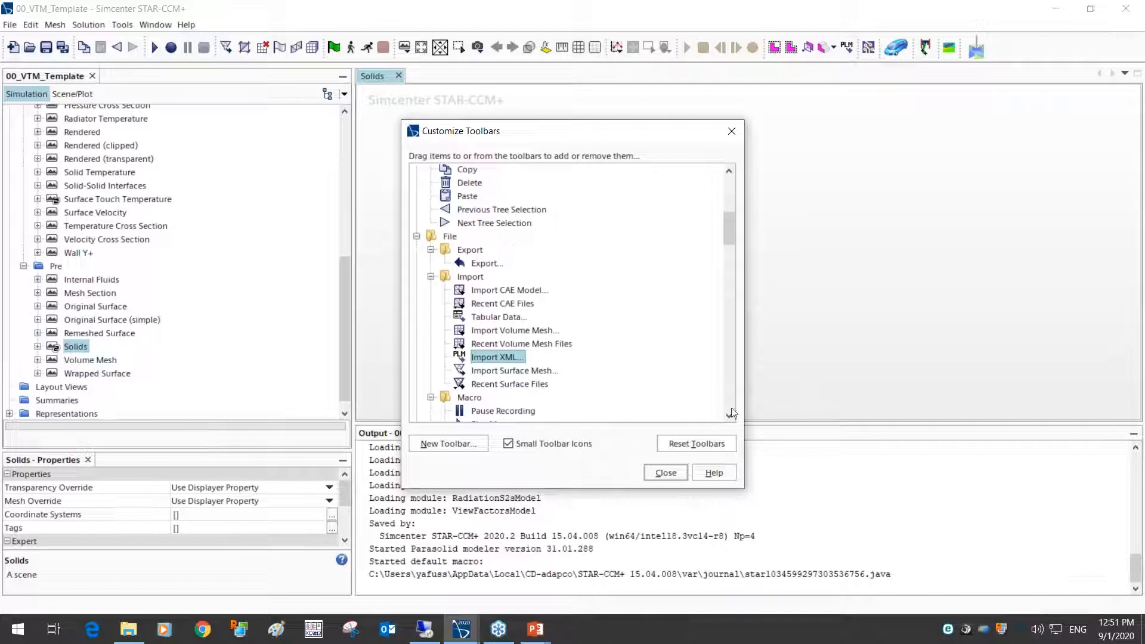
pyautogui.click(664, 472)
pyautogui.click(846, 46)
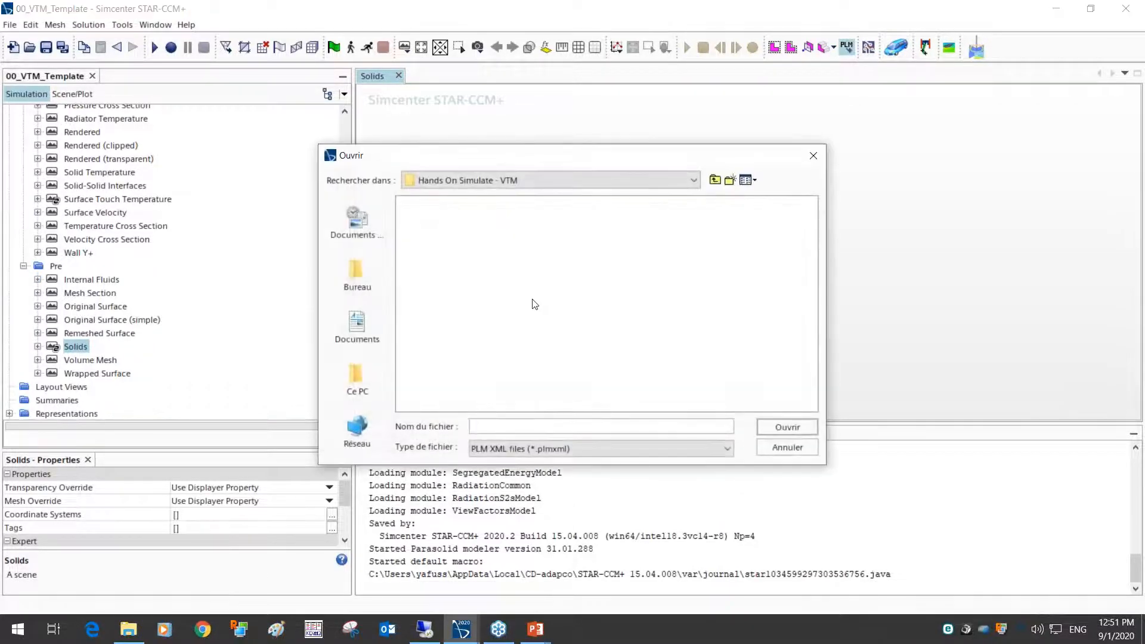
pyautogui.click(609, 180)
pyautogui.scroll(1, 597, 223)
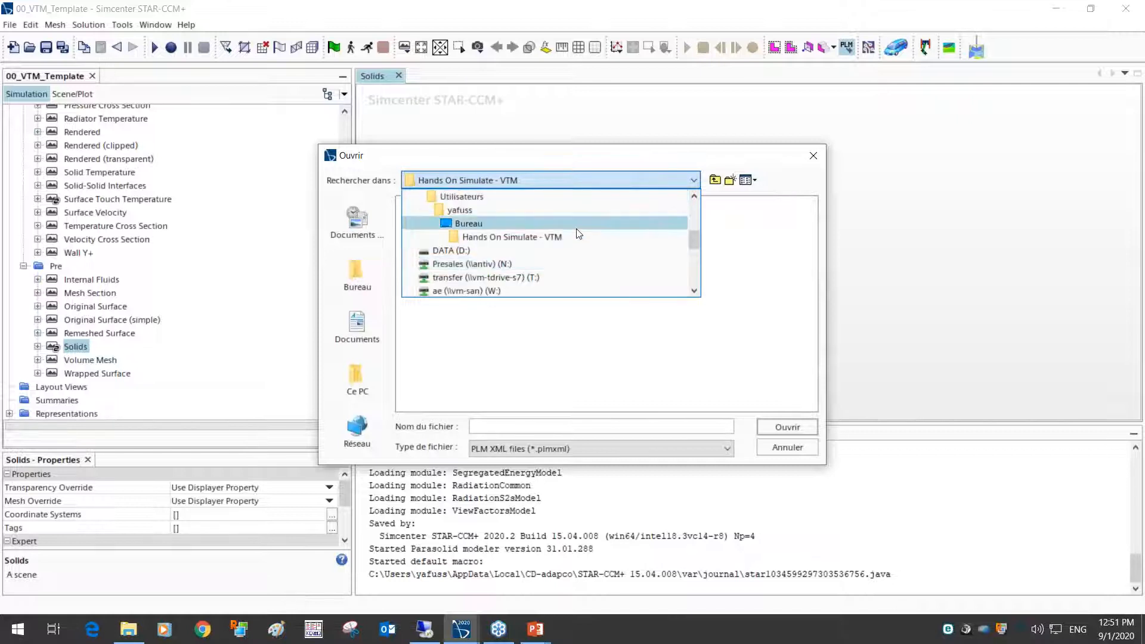
pyautogui.click(534, 238)
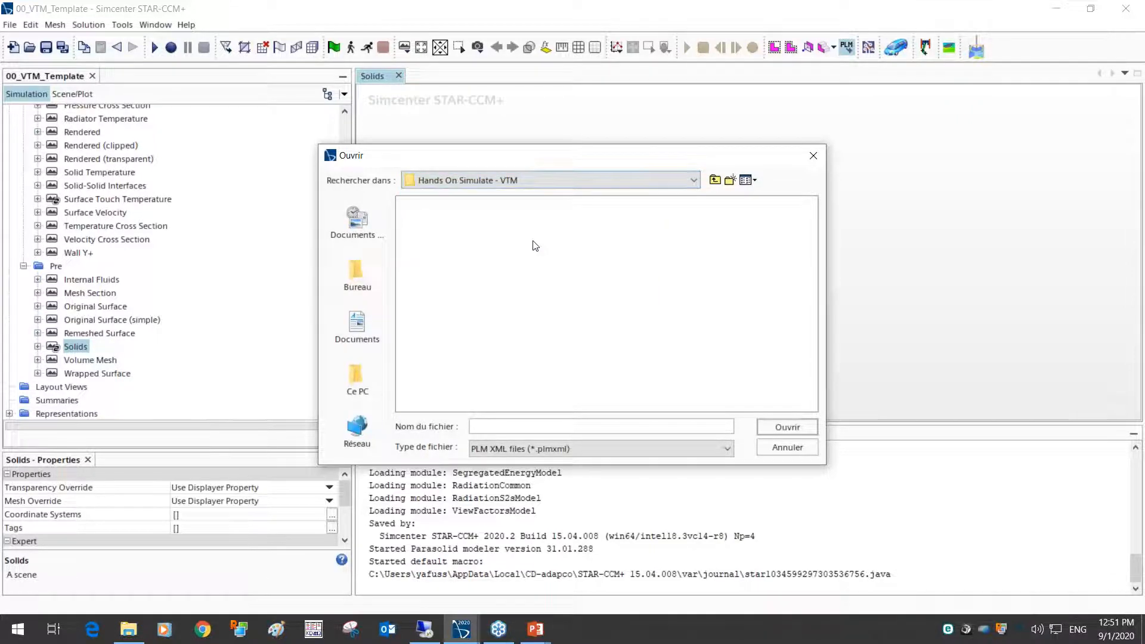
pyautogui.click(695, 181)
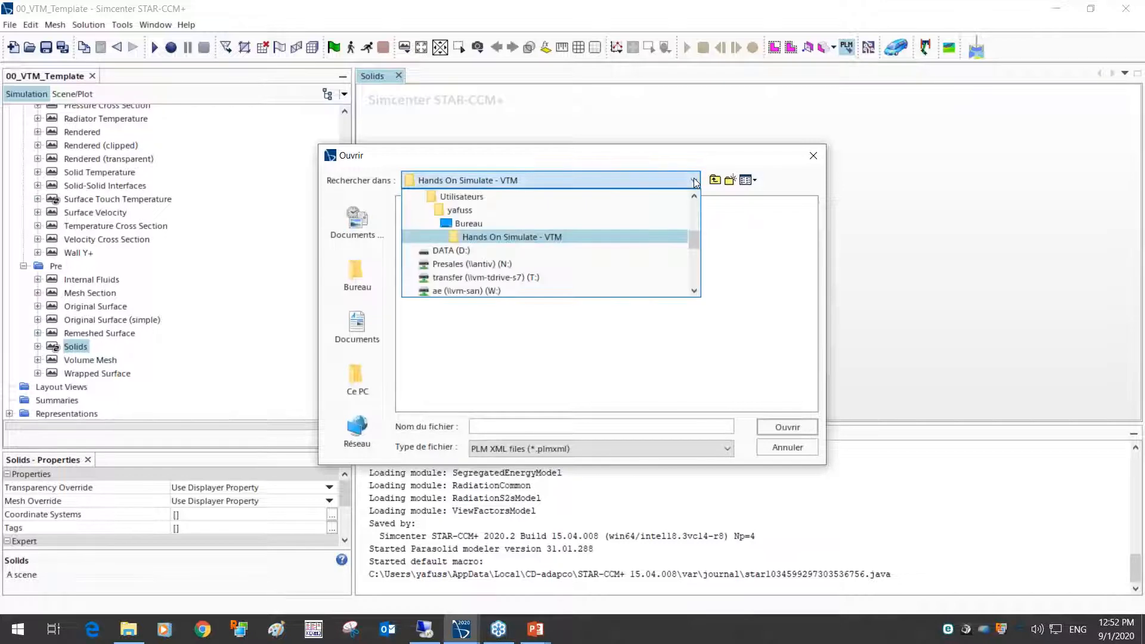
pyautogui.scroll(-3, 632, 242)
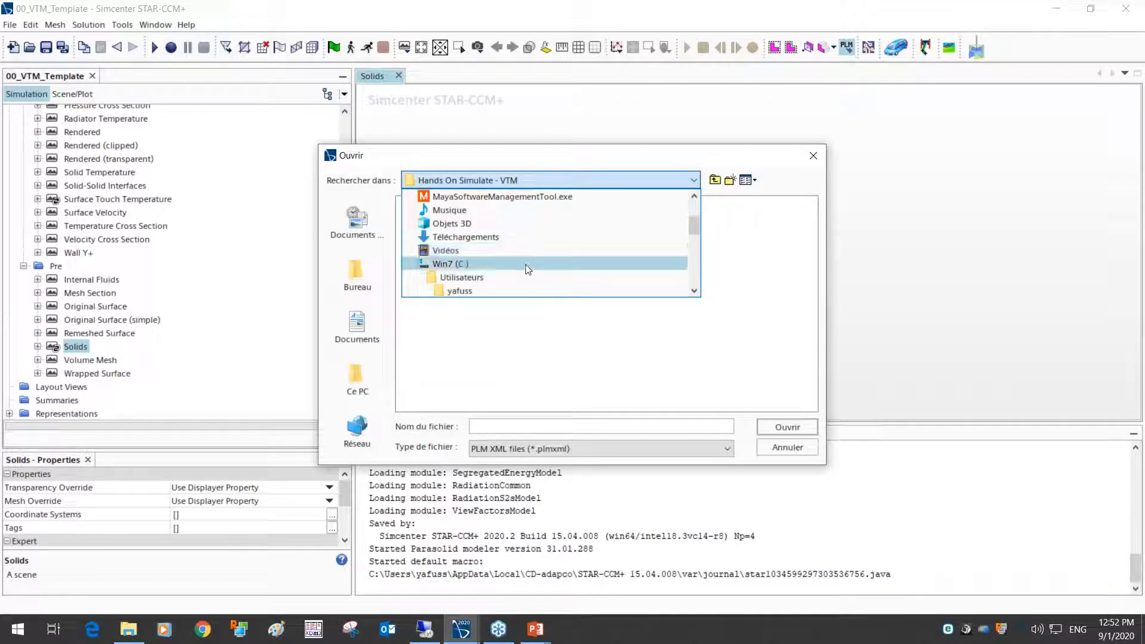
pyautogui.click(790, 447)
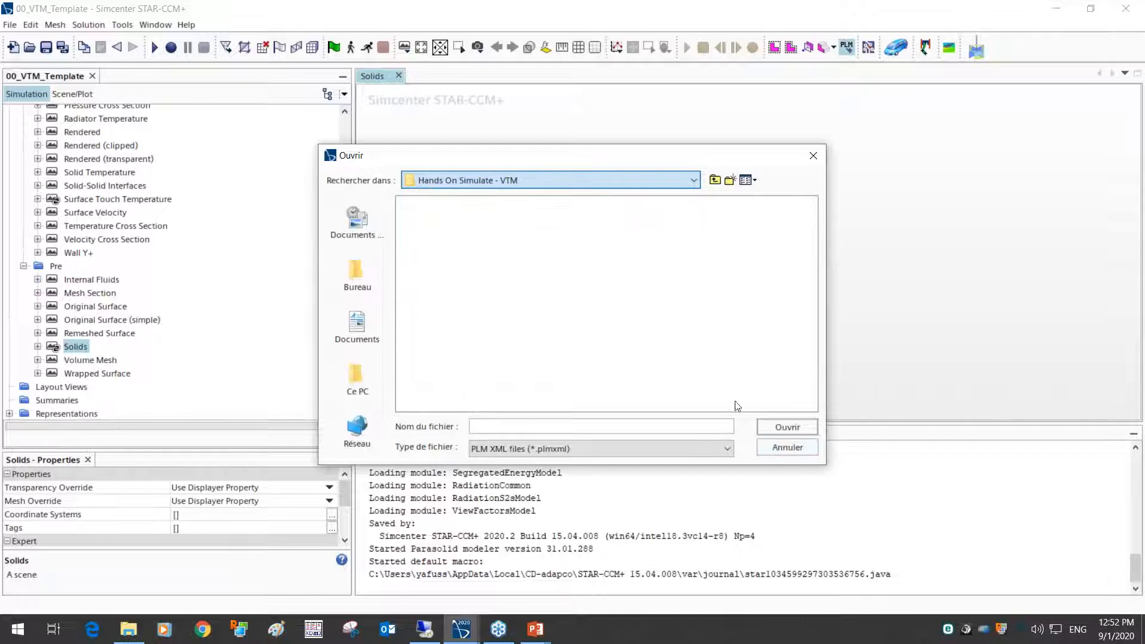
pyautogui.click(787, 446)
pyautogui.click(28, 51)
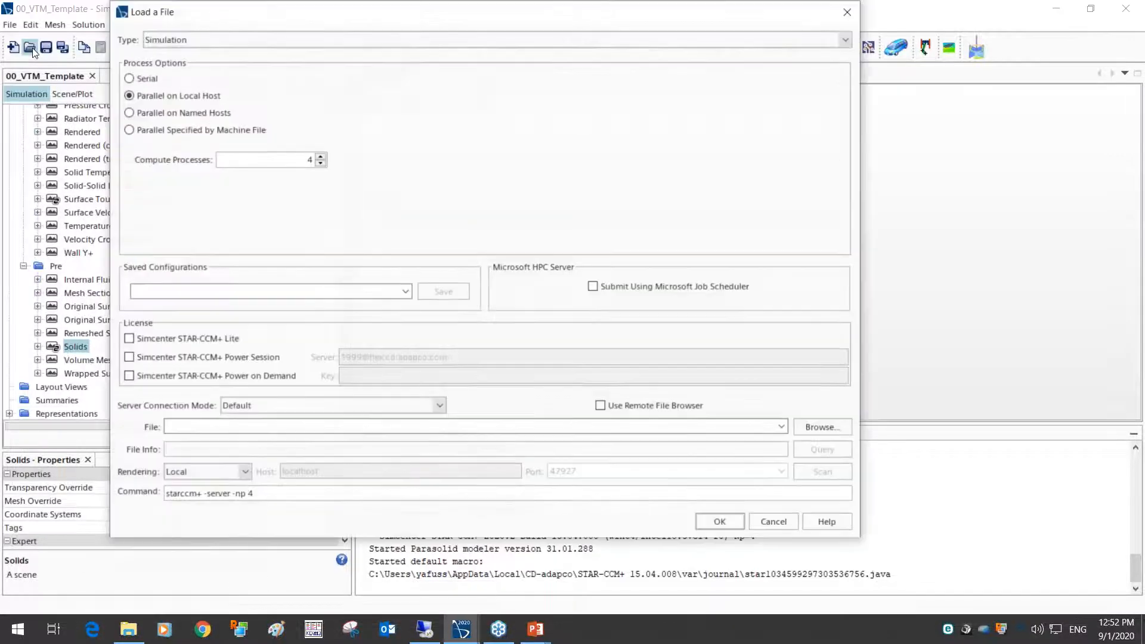
pyautogui.click(843, 428)
pyautogui.click(340, 176)
pyautogui.click(709, 385)
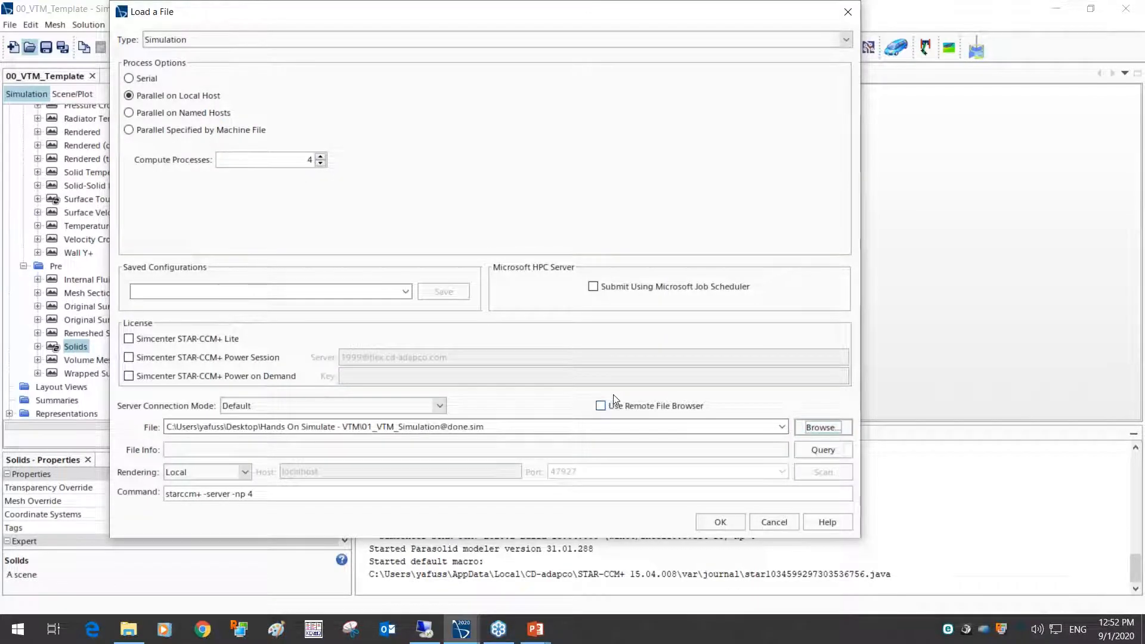
pyautogui.click(732, 520)
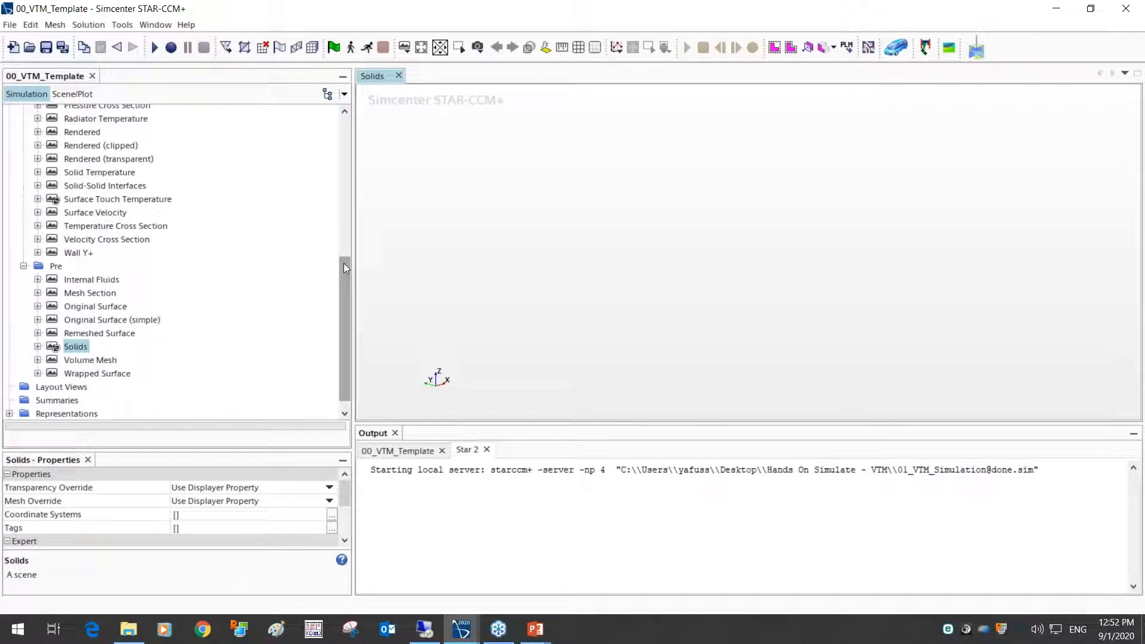
pyautogui.click(398, 76)
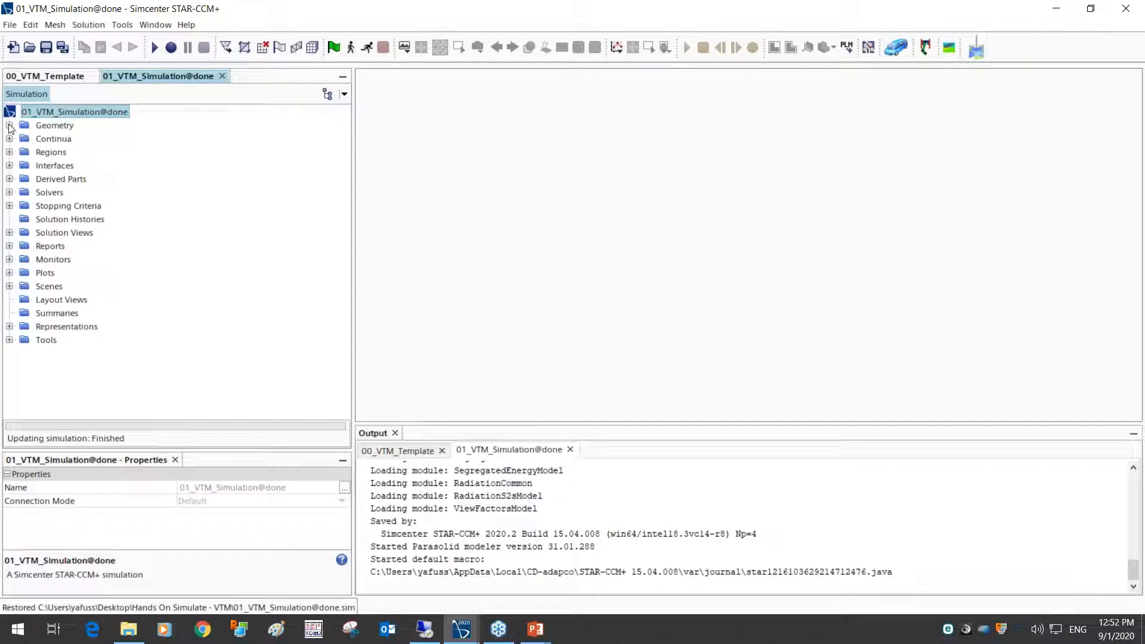
# Review the geometry parts of the loaded simulation, including the MAIN composite and its Vehicle_Geometry part
pyautogui.click(9, 125)
pyautogui.click(24, 152)
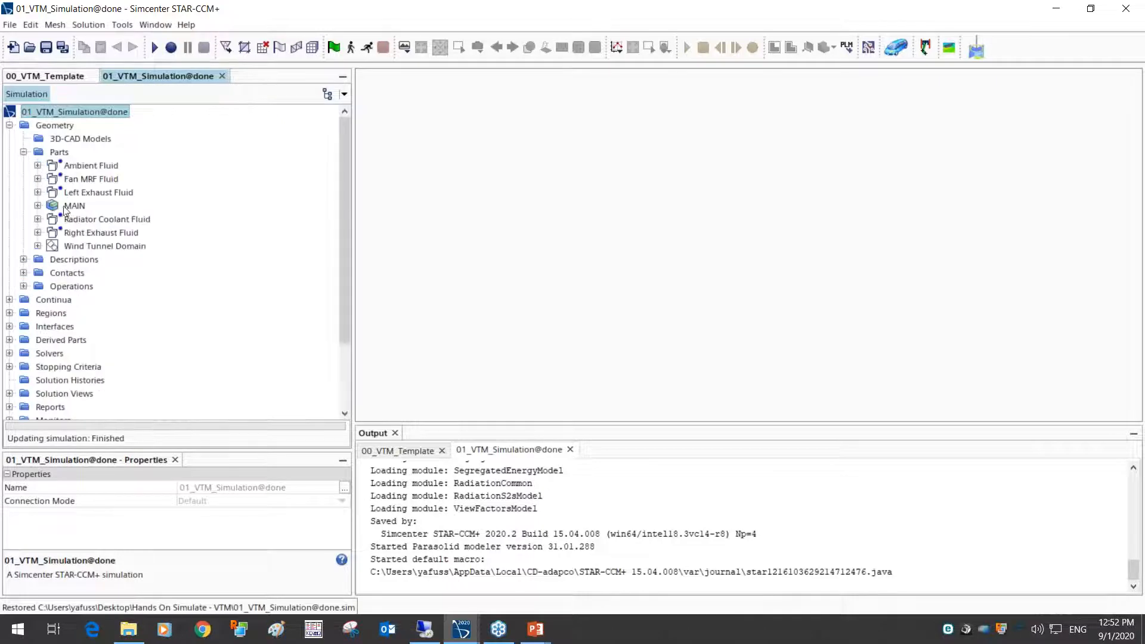
pyautogui.click(38, 206)
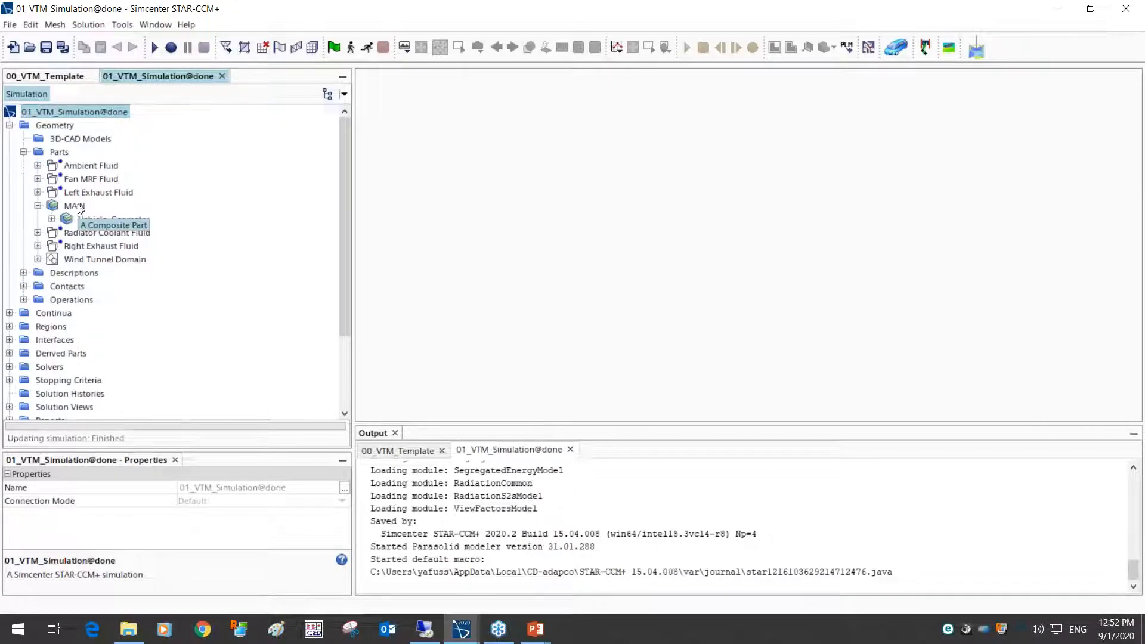
pyautogui.click(77, 206)
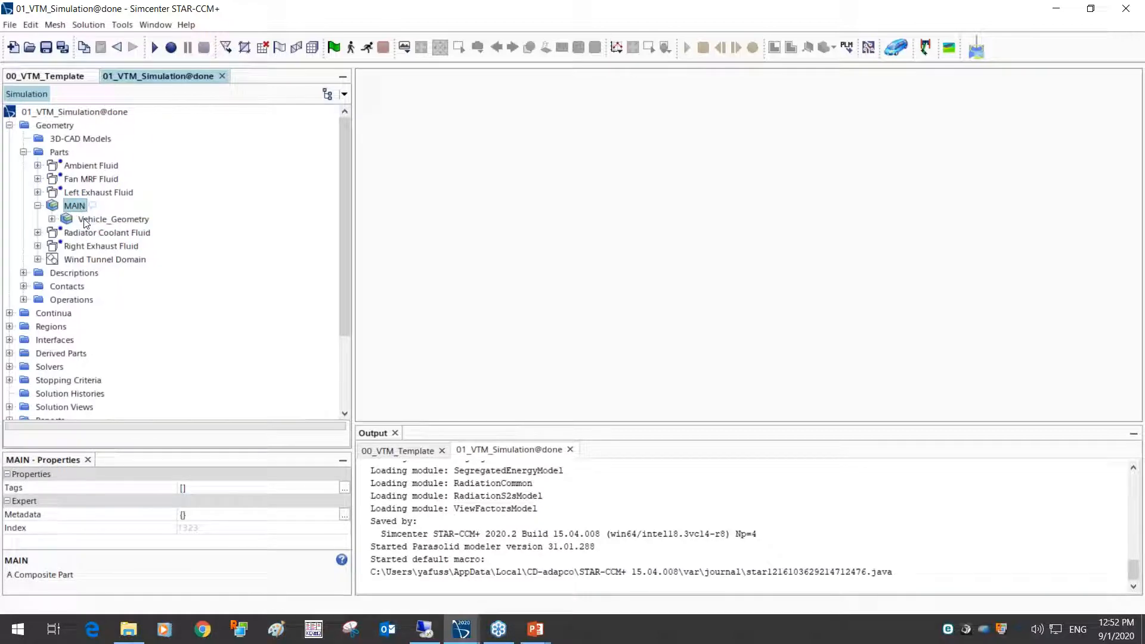
pyautogui.click(87, 221)
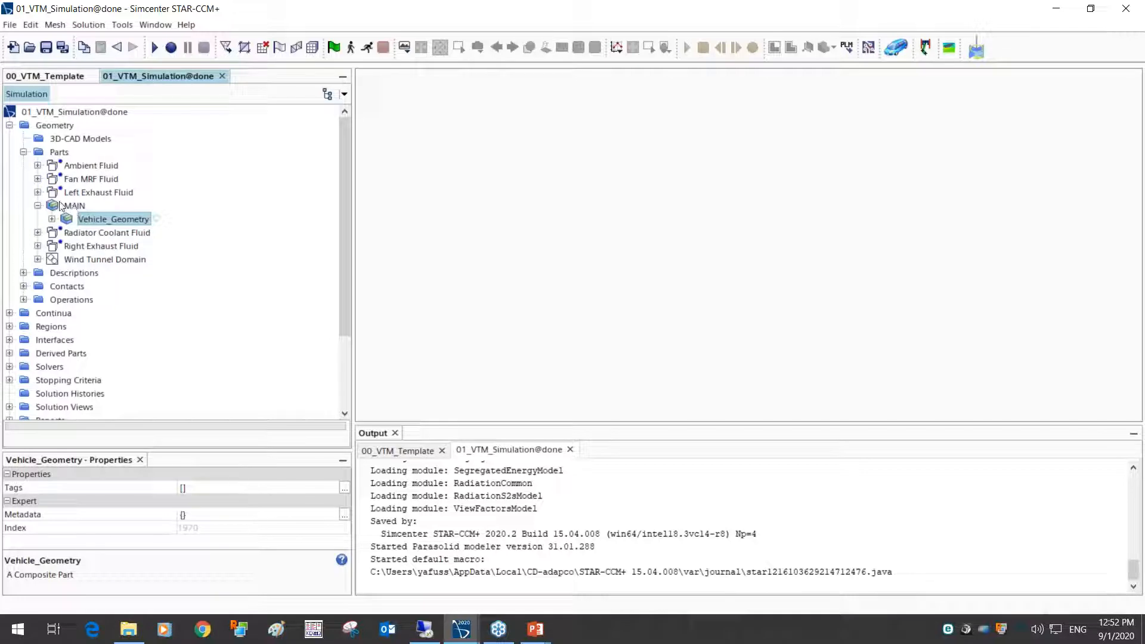
# Open the Solids scene from the Pre group of 01_VTM_Simulation@done to display the vehicle
pyautogui.scroll(-3, 92, 251)
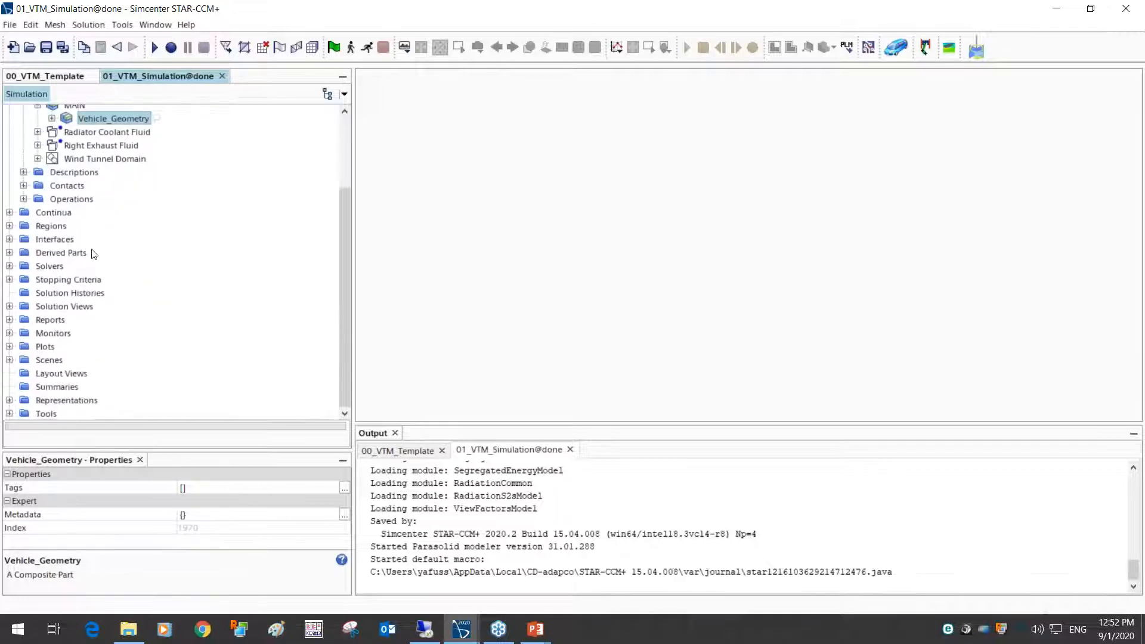
pyautogui.click(9, 360)
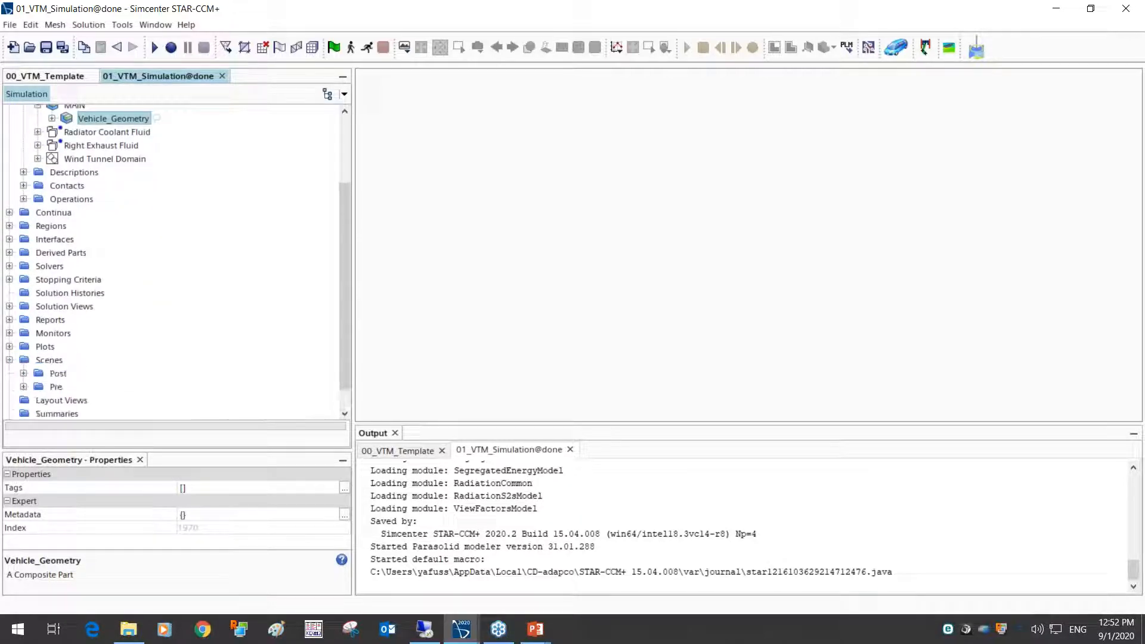
pyautogui.click(23, 387)
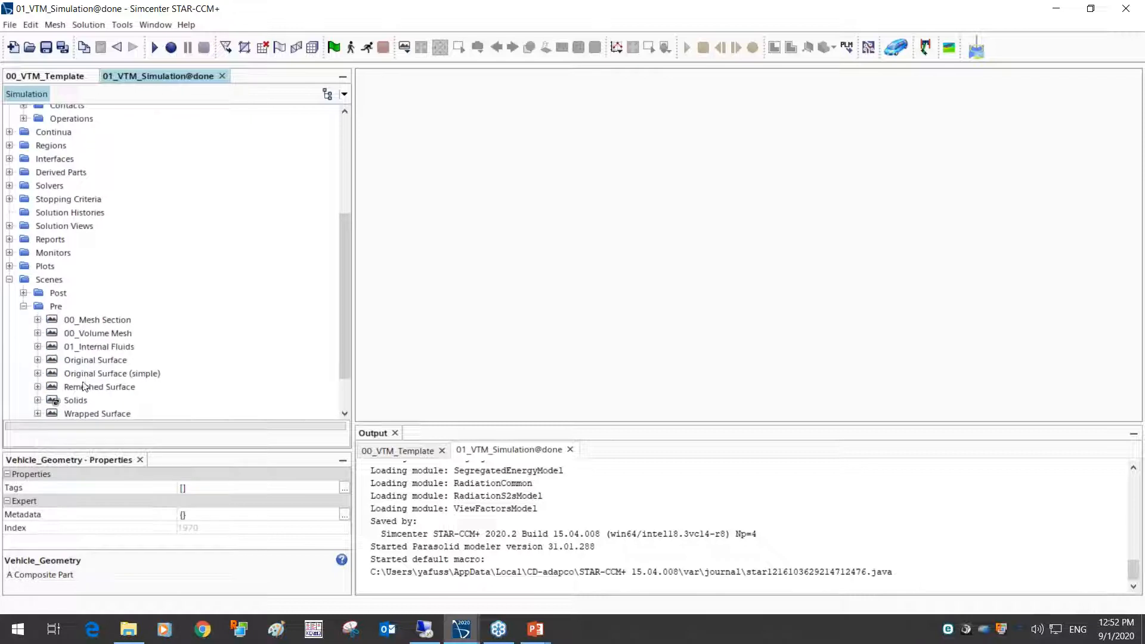
pyautogui.click(81, 401)
pyautogui.rightClick(81, 402)
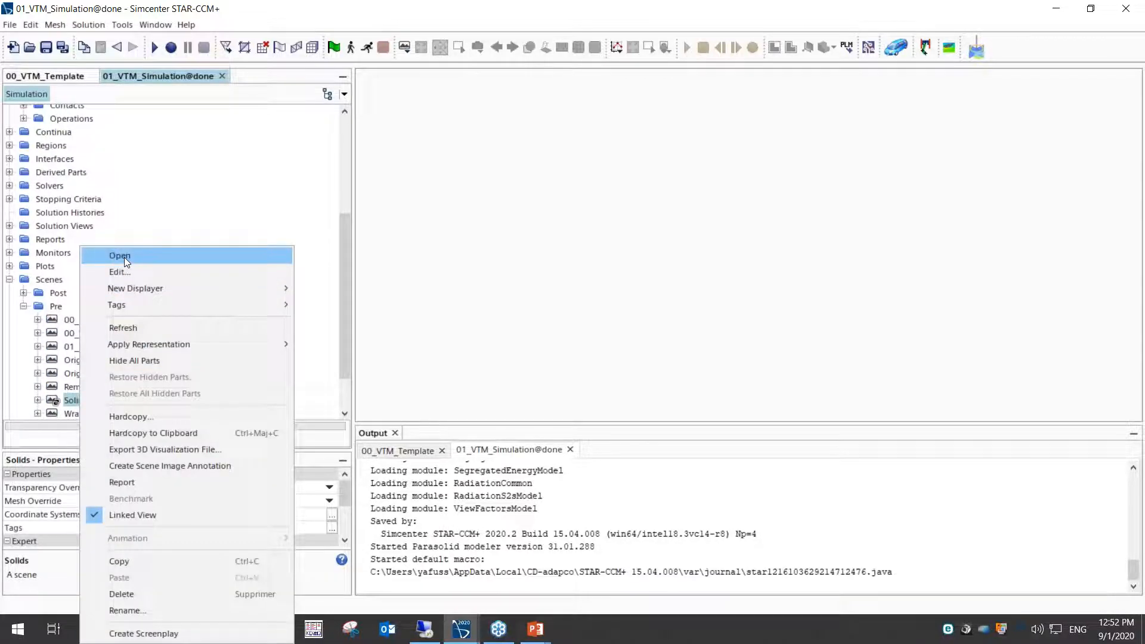
pyautogui.click(124, 256)
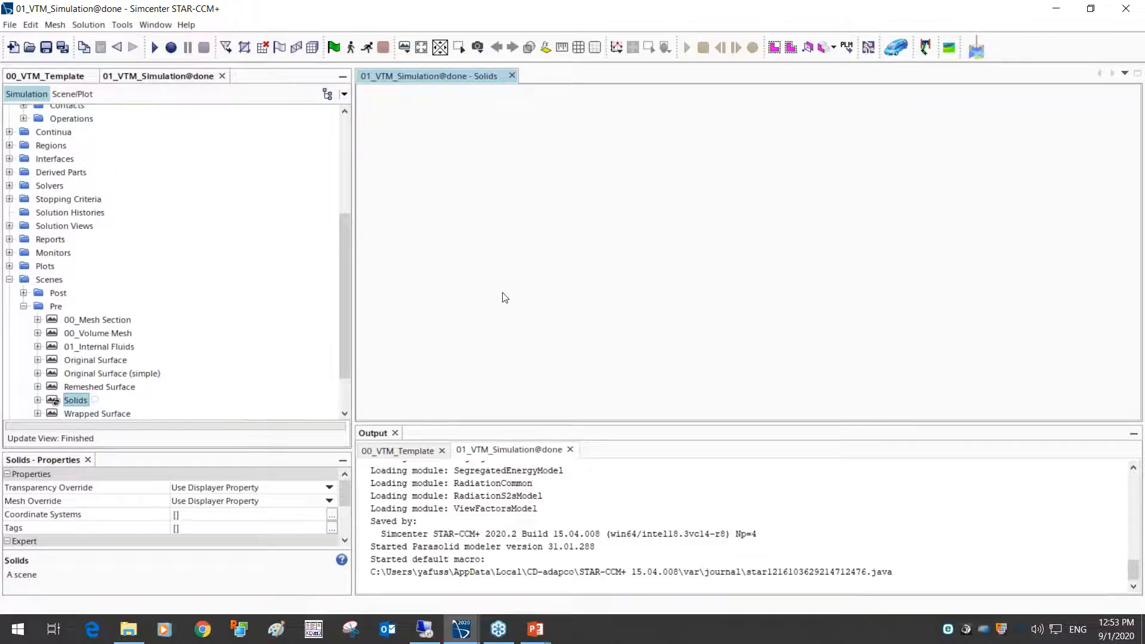
pyautogui.moveTo(629, 153); pyautogui.dragTo(703, 316)
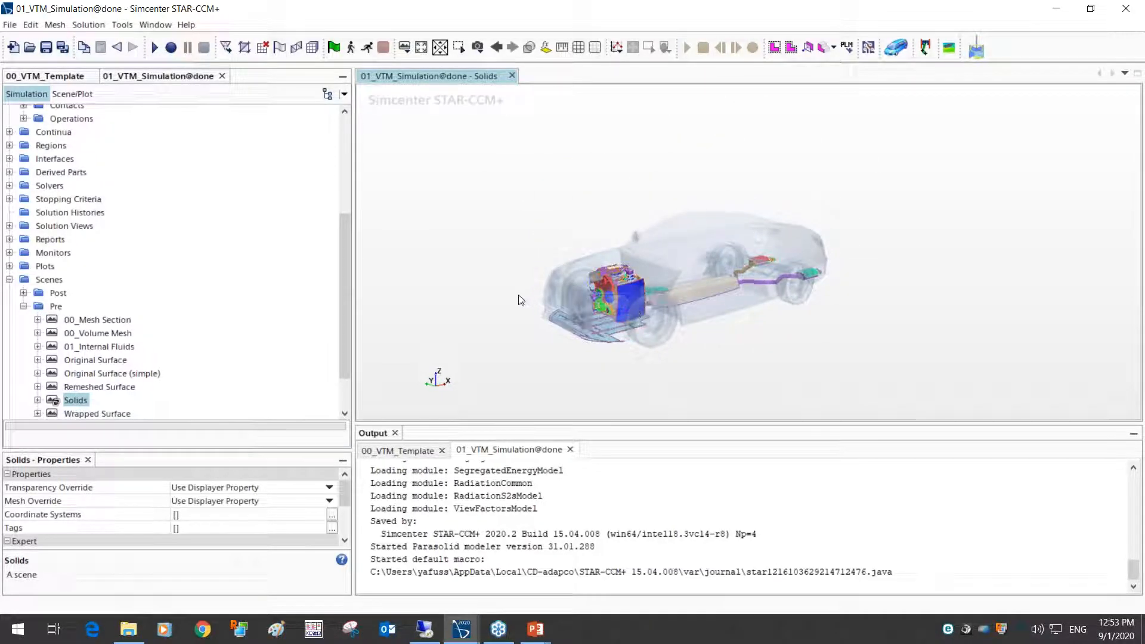
# Select the Body Front part inside Vehicle_Geometry and open the selection of tags to add to it
pyautogui.moveTo(345, 299); pyautogui.dragTo(349, 160)
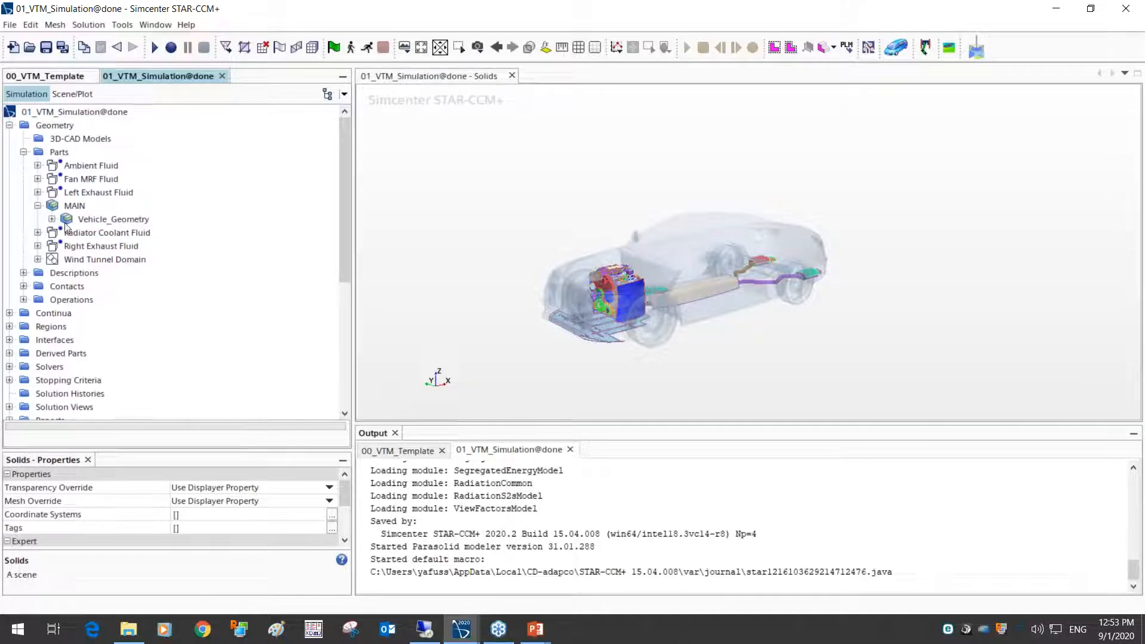
pyautogui.click(52, 220)
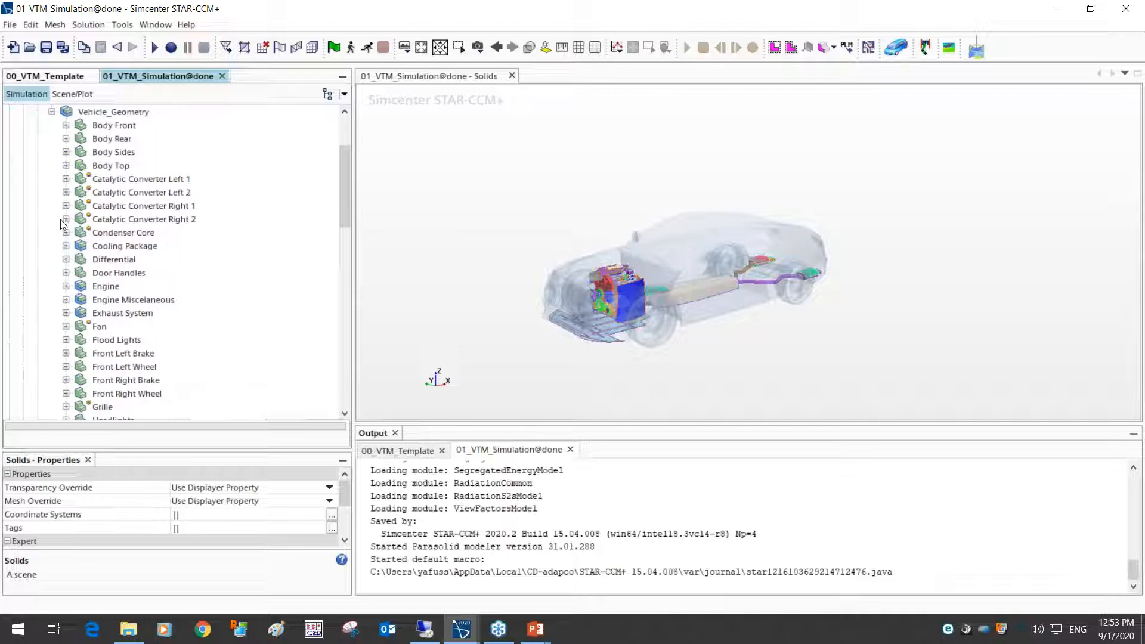
pyautogui.click(123, 127)
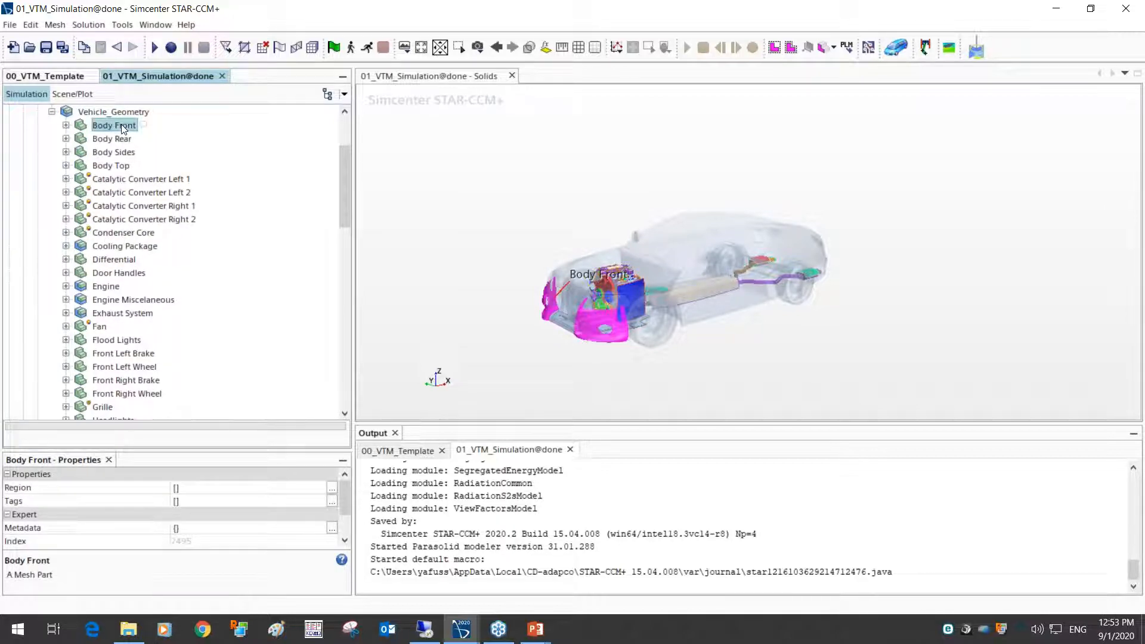
pyautogui.rightClick(122, 127)
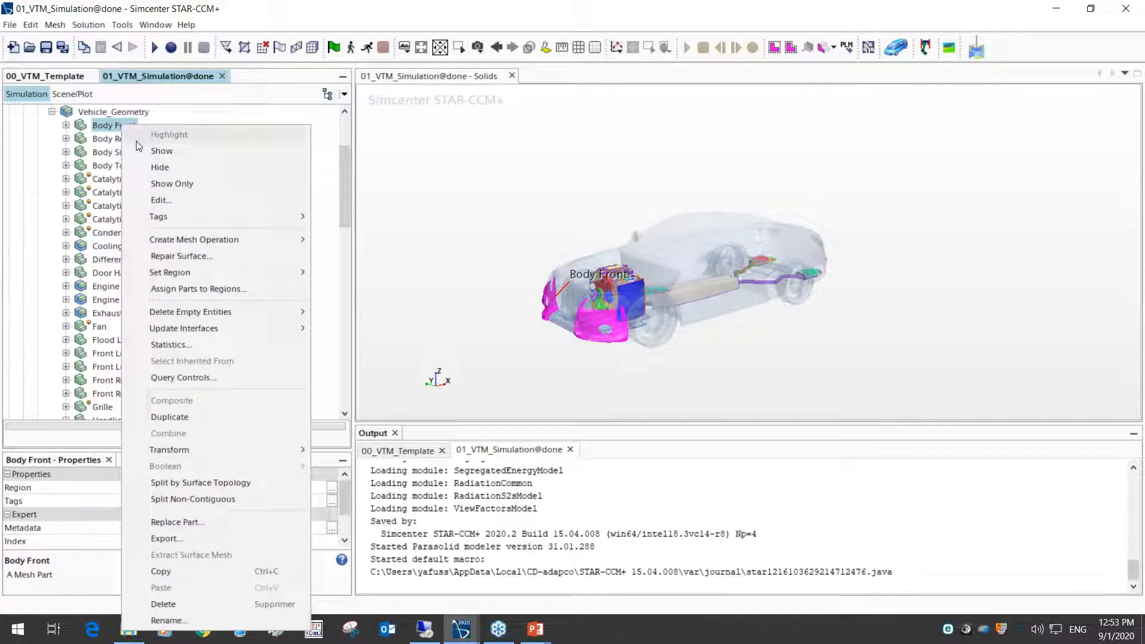
pyautogui.moveTo(173, 216)
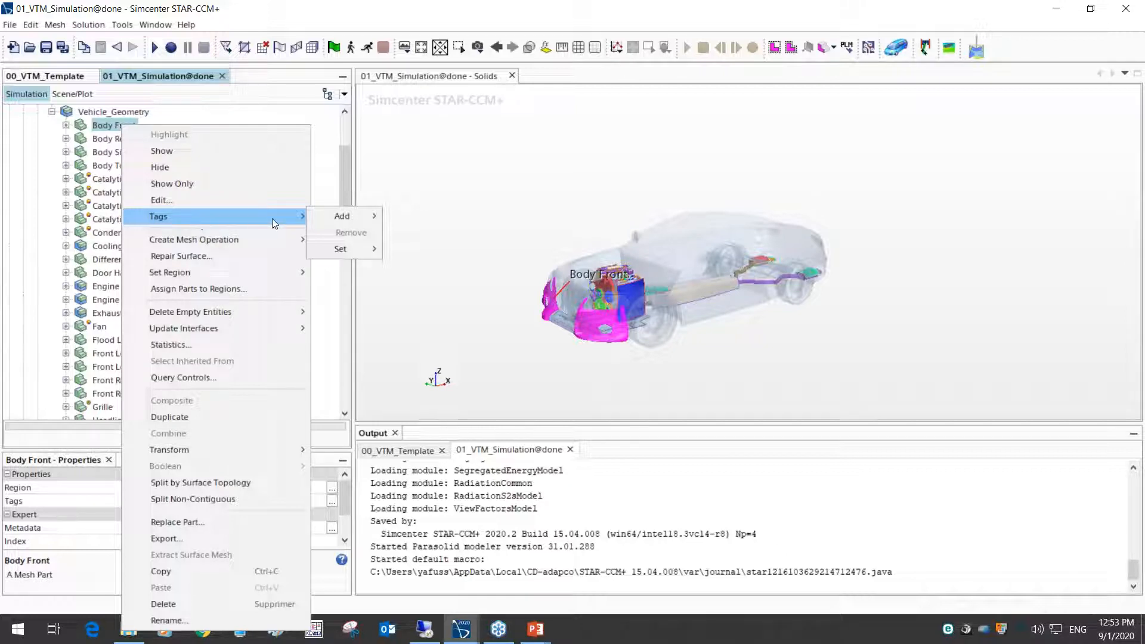
pyautogui.moveTo(345, 216)
pyautogui.click(424, 217)
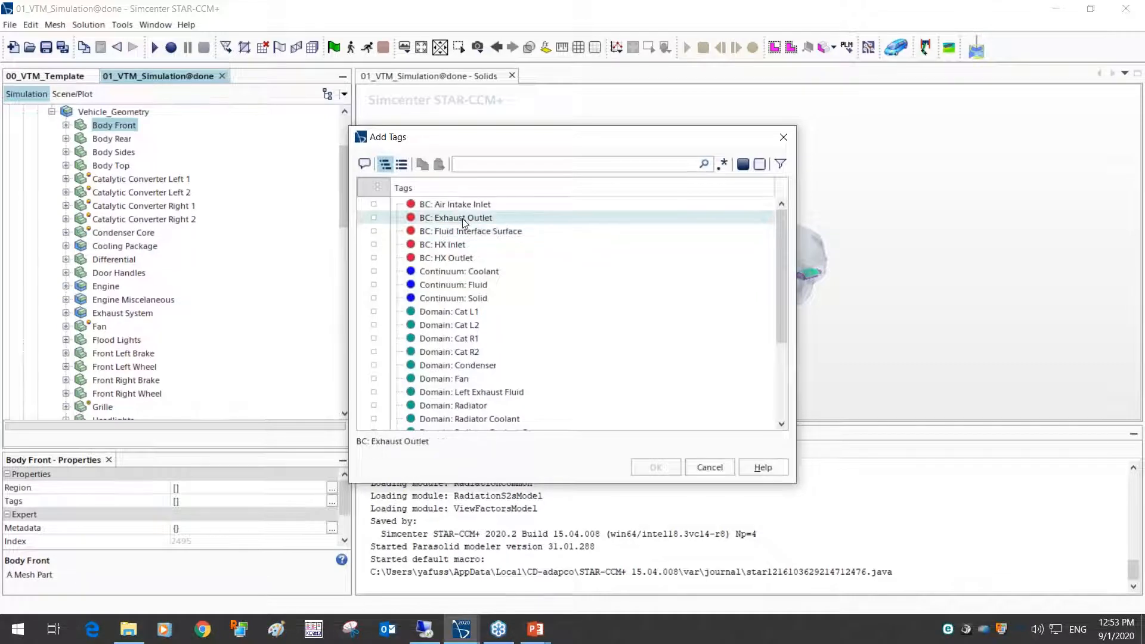
# Review the tags available for Body Front, covering the boundary condition, continuum, domain, material and refinement categories
pyautogui.scroll(-3, 468, 215)
pyautogui.scroll(3, 470, 213)
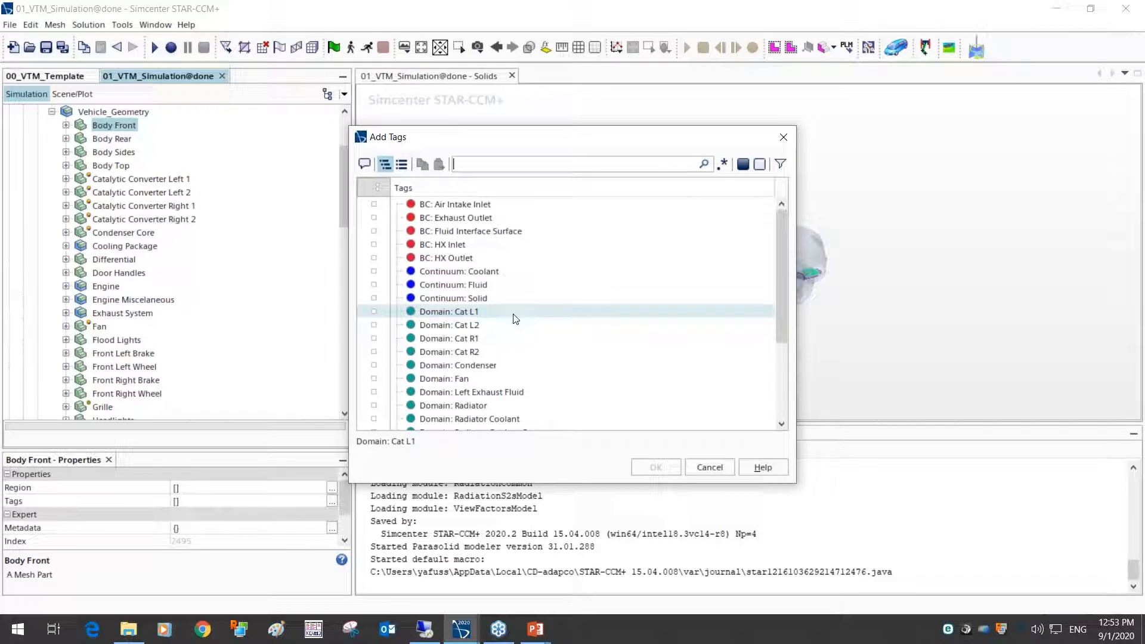
pyautogui.scroll(-1, 515, 319)
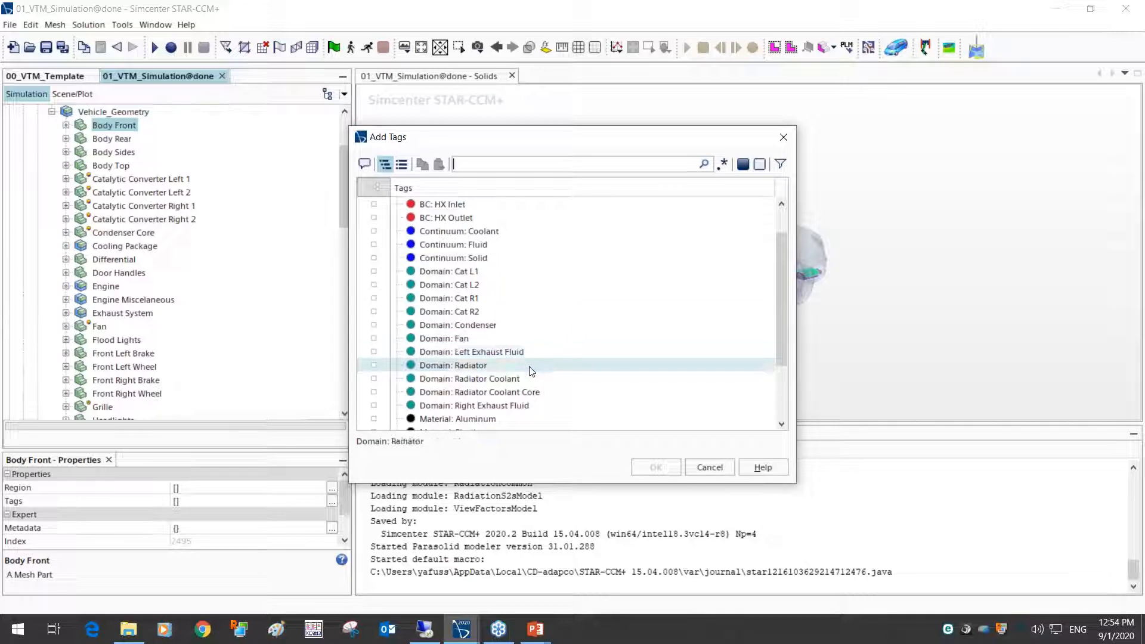
pyautogui.scroll(-1, 531, 371)
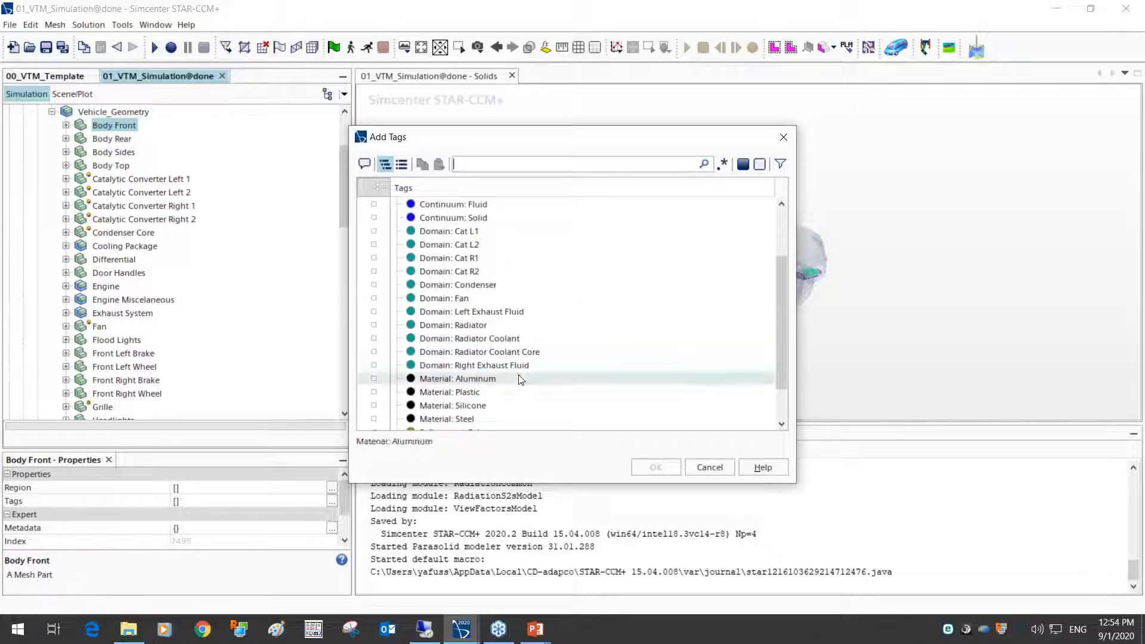
pyautogui.scroll(-1, 521, 380)
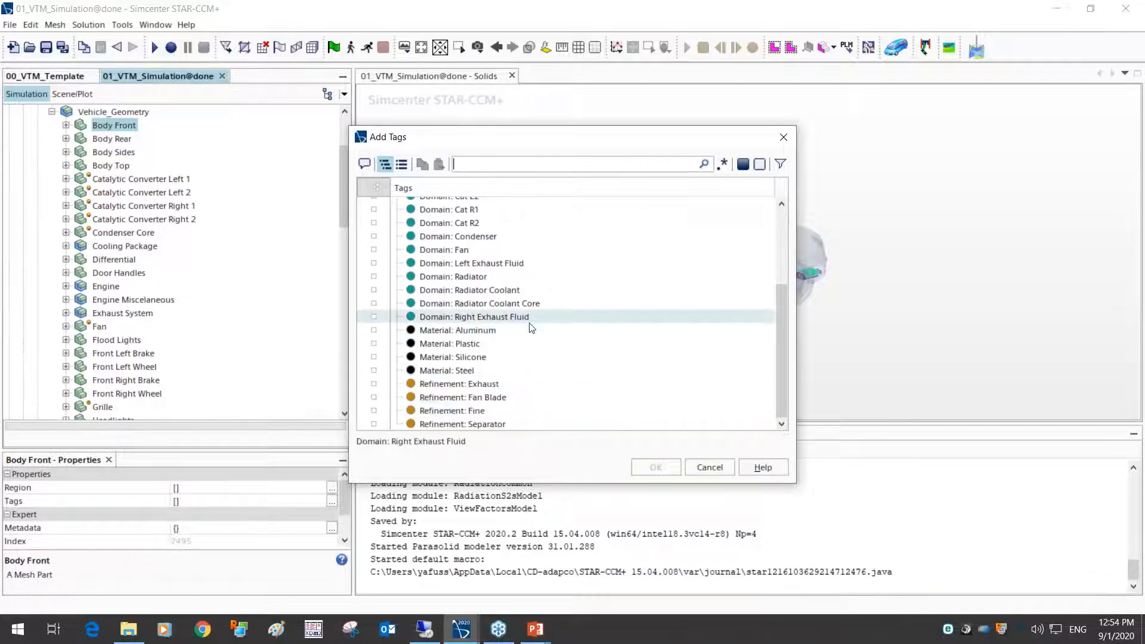
pyautogui.scroll(2, 531, 327)
pyautogui.scroll(2, 531, 328)
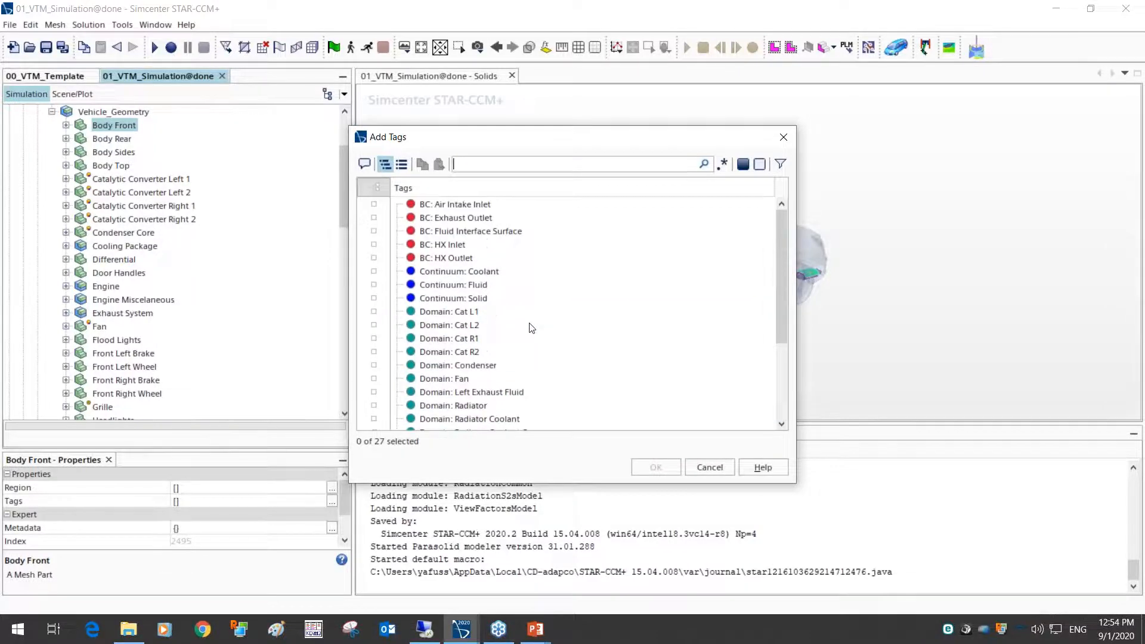
# Add the tags Continuum: Solid and Material: Plastic to the Body Front part
pyautogui.click(512, 298)
pyautogui.scroll(-3, 513, 302)
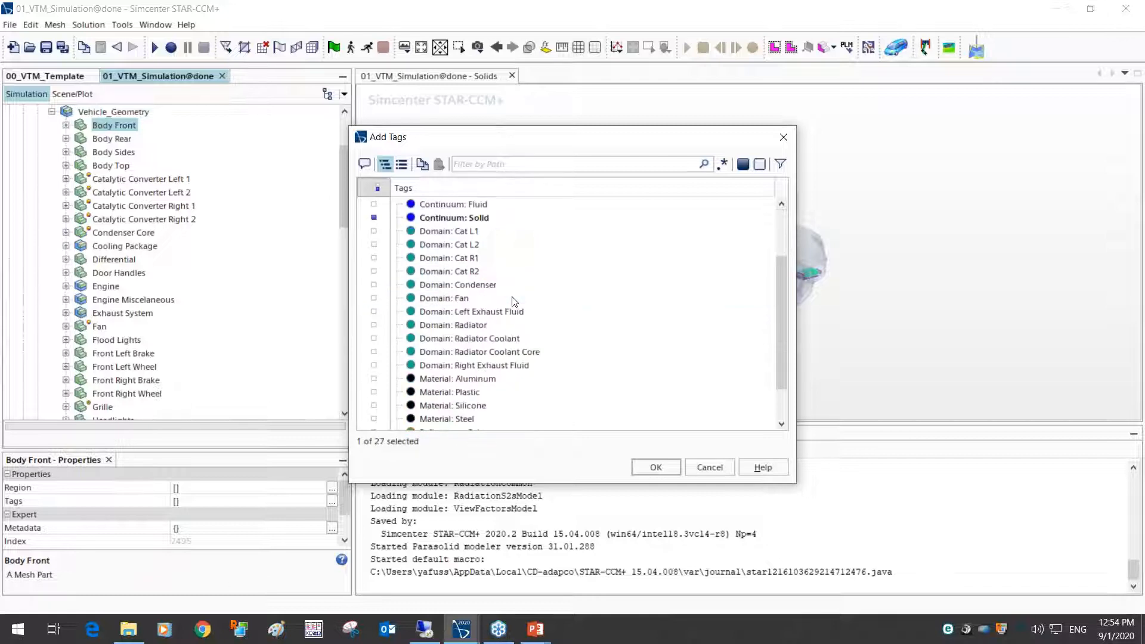
pyautogui.click(502, 353)
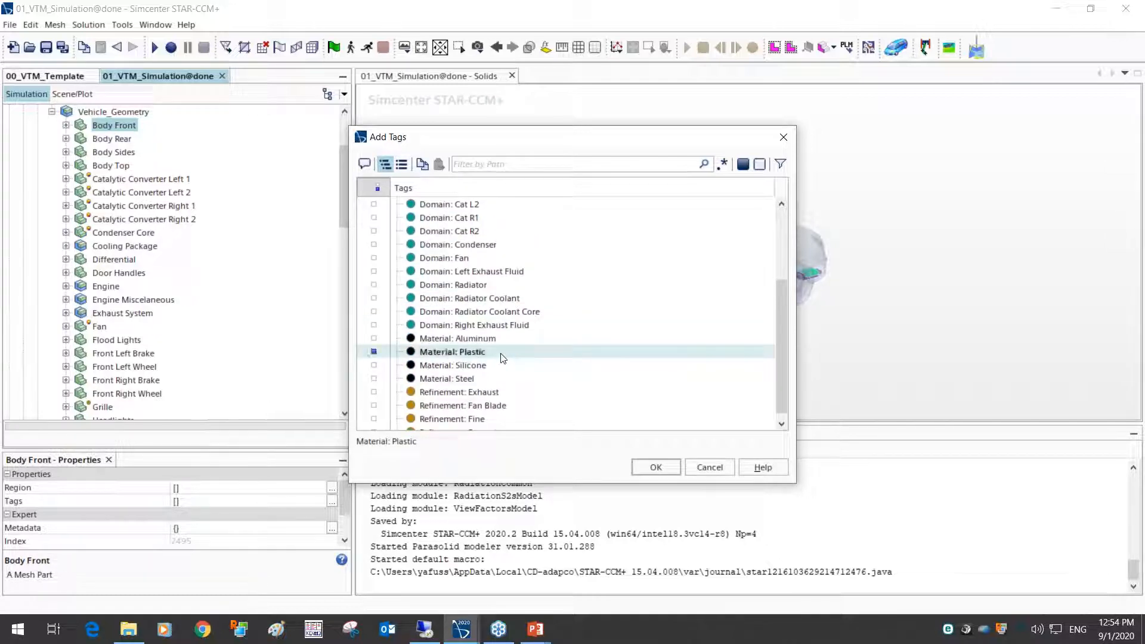
pyautogui.click(666, 465)
# Clear the Body Front highlight and inspect the vehicle's engine bay, underbody and exhaust in the Solids scene
pyautogui.scroll(3, 128, 127)
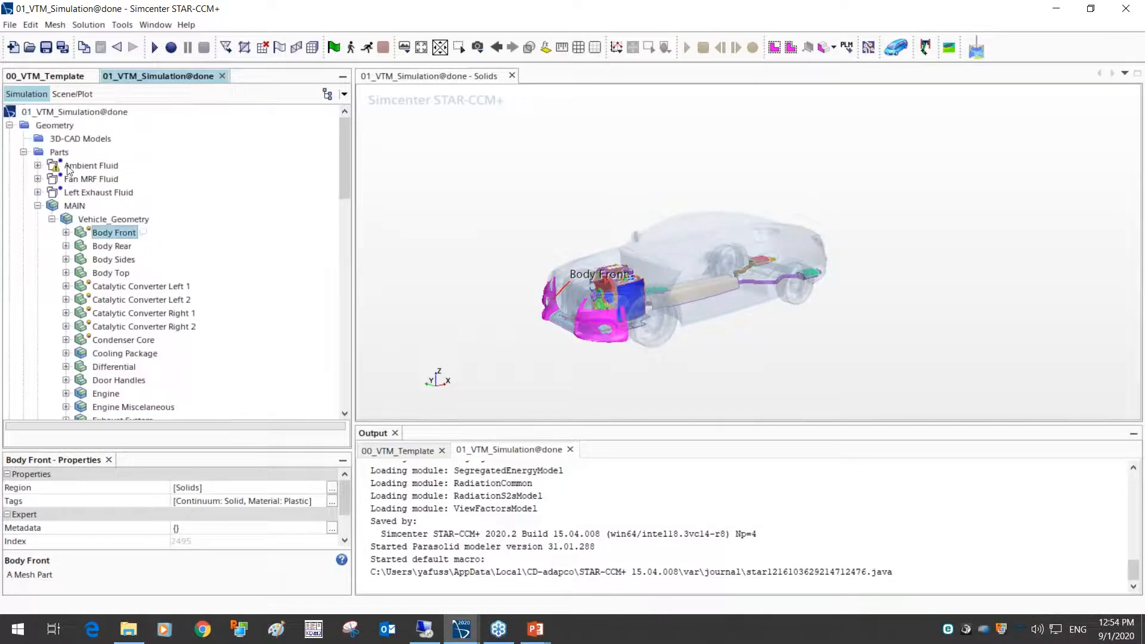
pyautogui.click(60, 154)
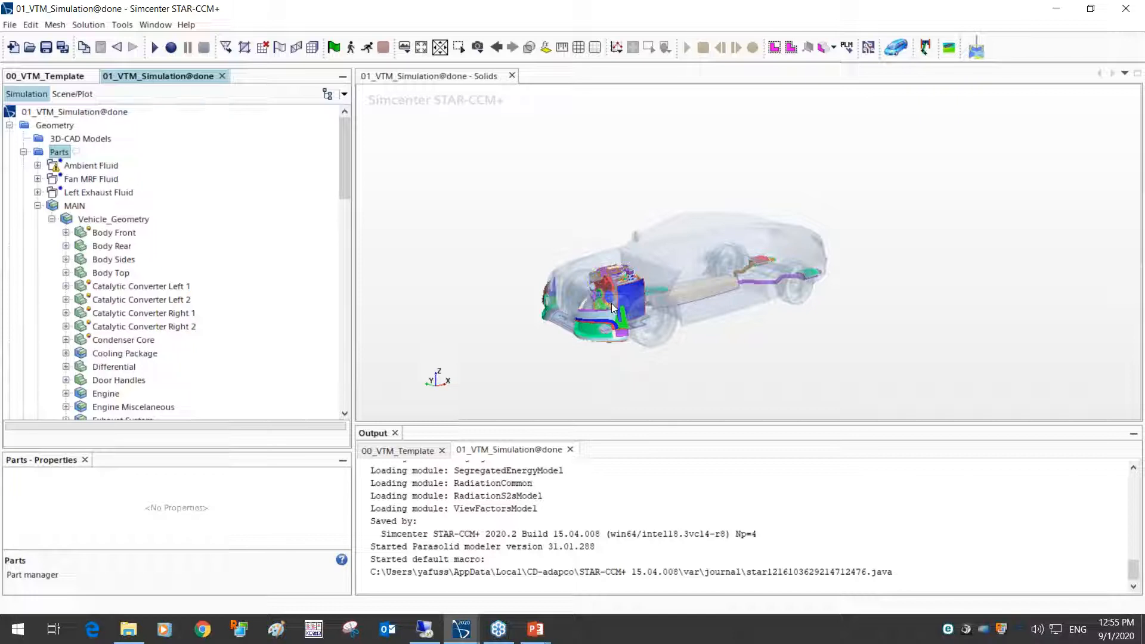
pyautogui.moveTo(666, 246); pyautogui.dragTo(649, 270)
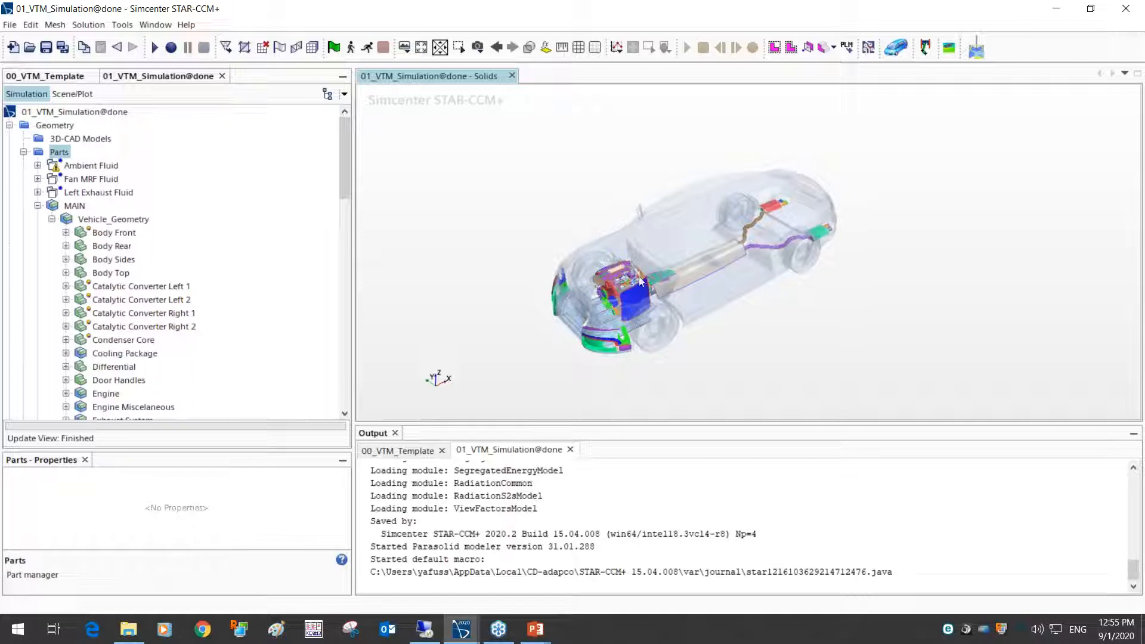
pyautogui.scroll(1, 606, 275)
pyautogui.scroll(4, 606, 274)
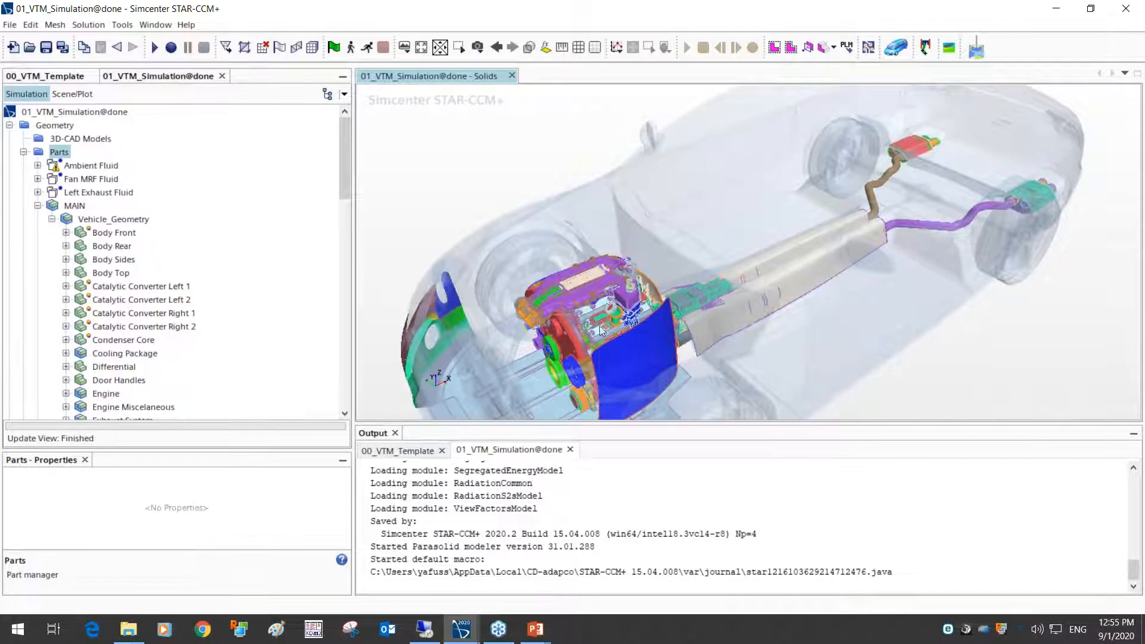
pyautogui.moveTo(718, 322); pyautogui.dragTo(625, 276, button='middle')
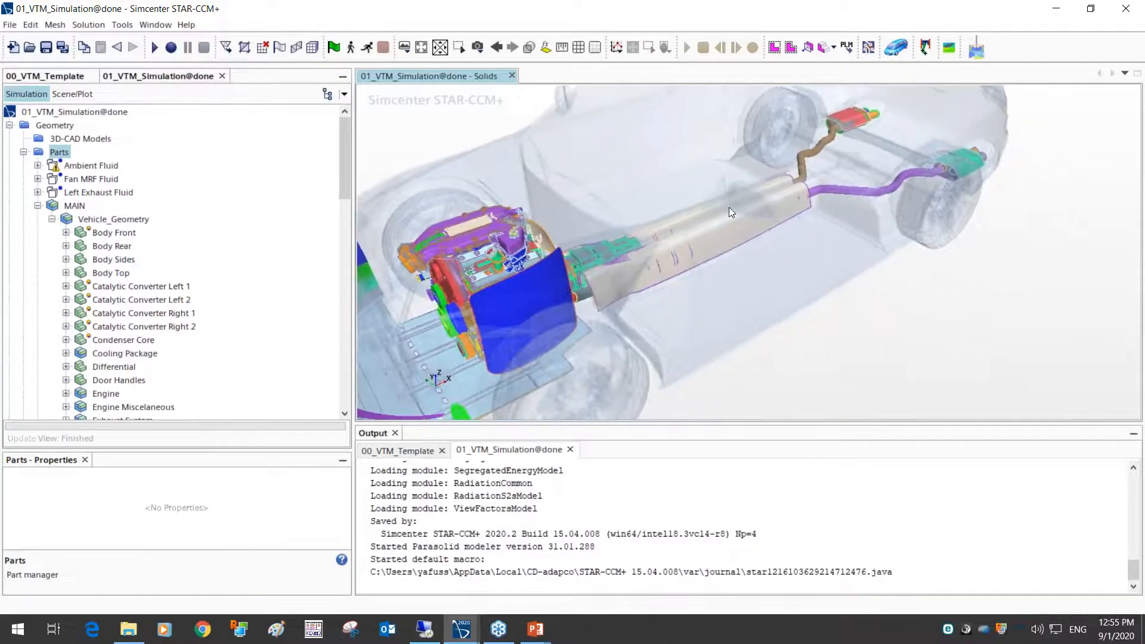
pyautogui.moveTo(725, 219); pyautogui.dragTo(733, 222)
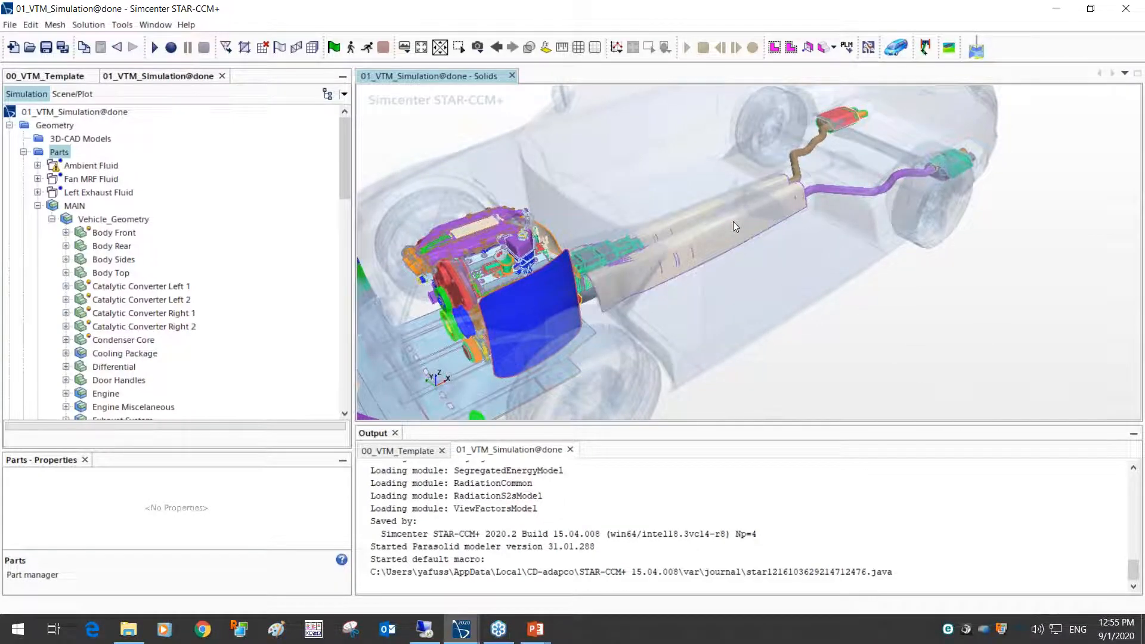
pyautogui.scroll(-2, 734, 222)
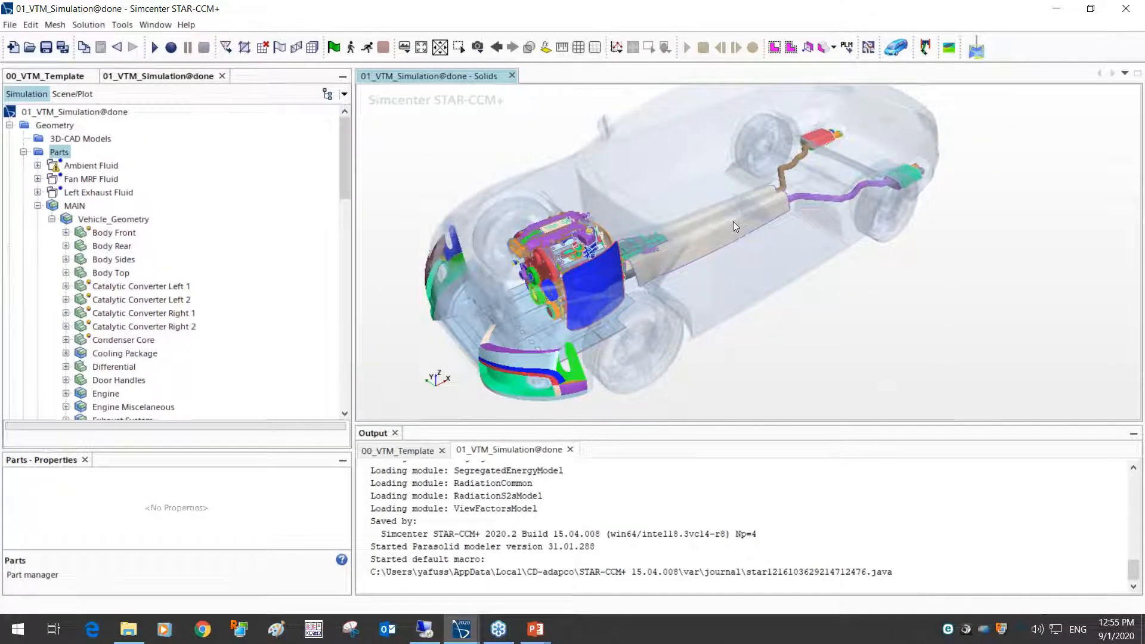
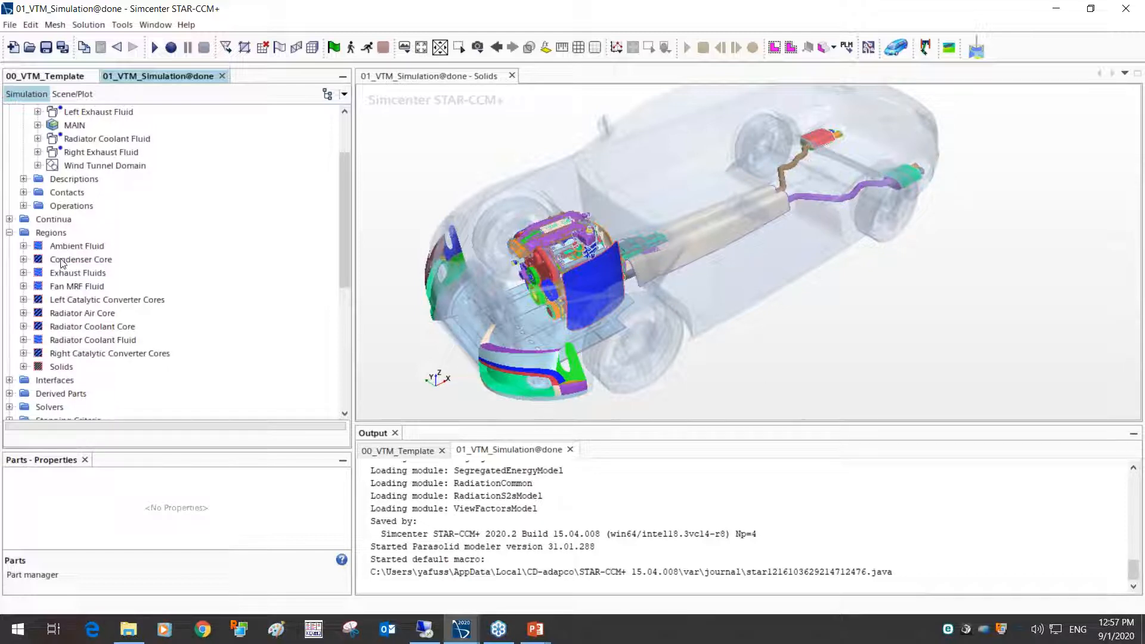
# Examine the Condenser Core region's location in the vehicle and its available region type options
pyautogui.click(62, 260)
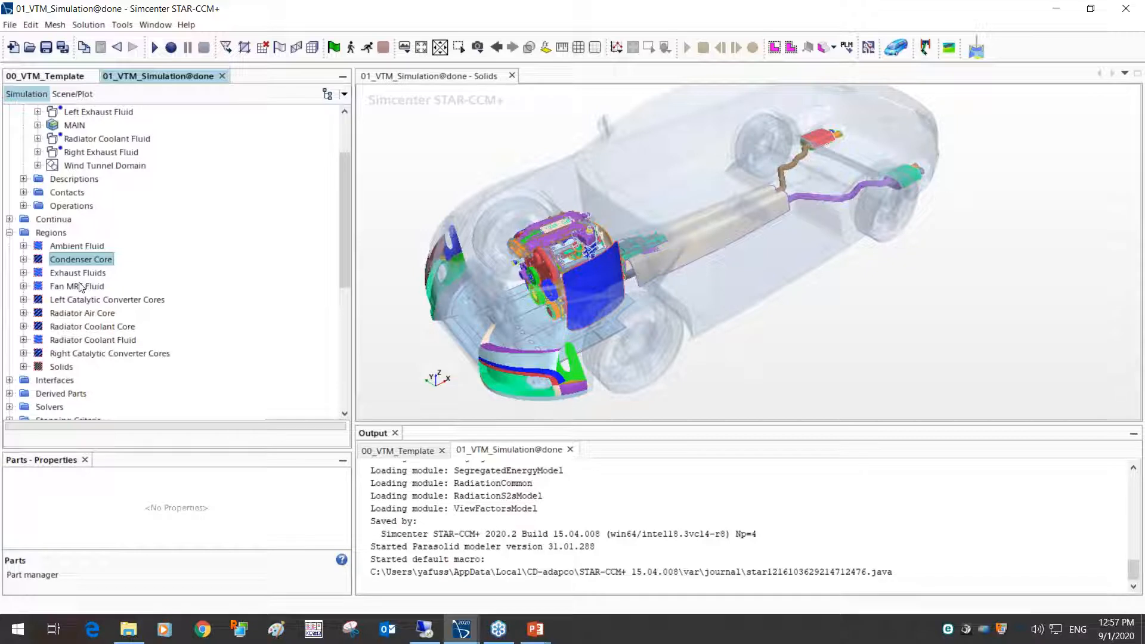
pyautogui.click(118, 261)
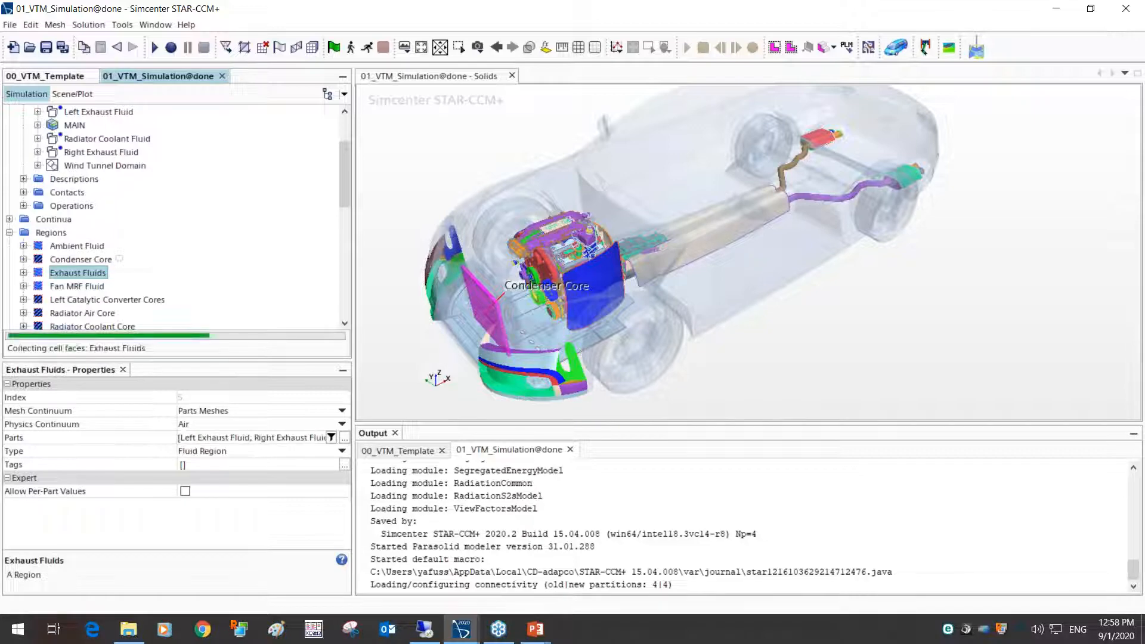
pyautogui.click(24, 259)
pyautogui.click(78, 260)
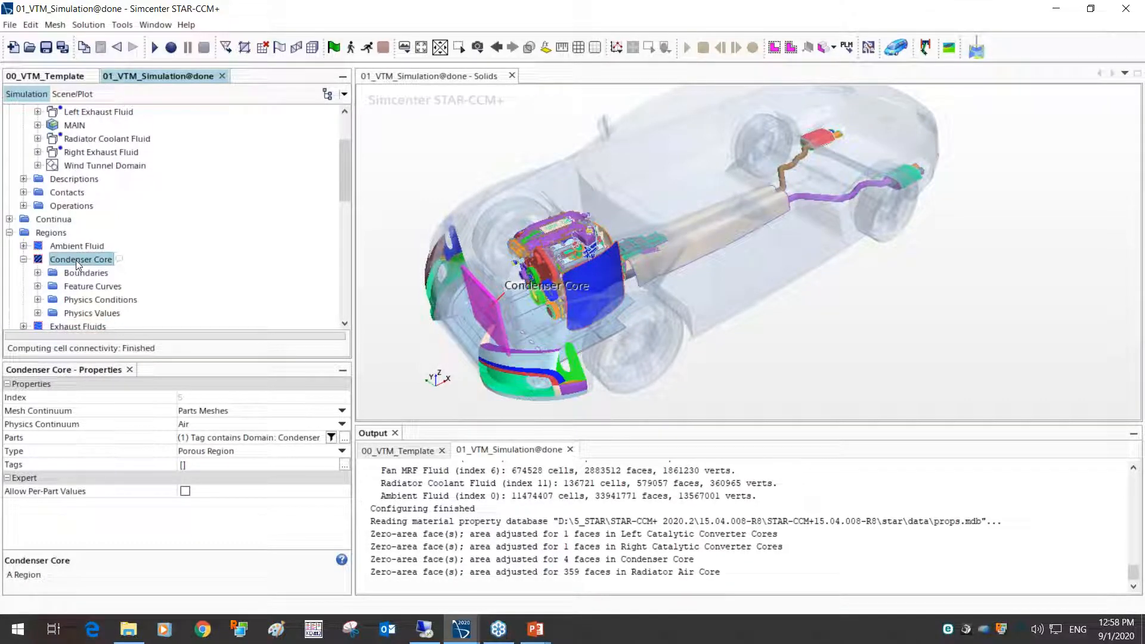
pyautogui.moveTo(517, 313); pyautogui.dragTo(531, 292)
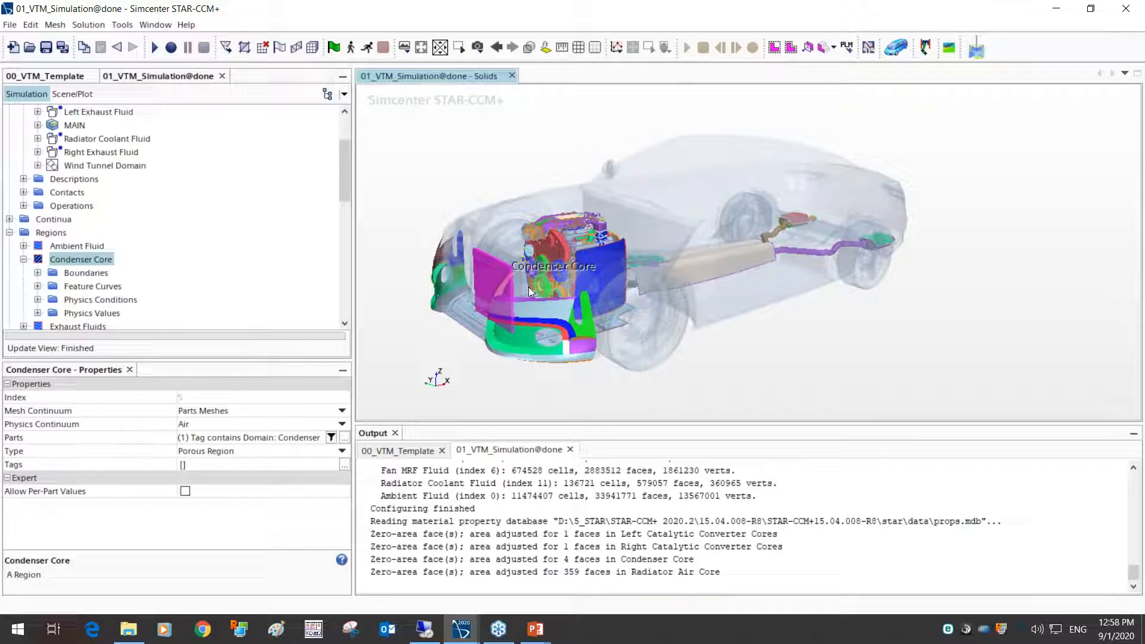
pyautogui.click(209, 453)
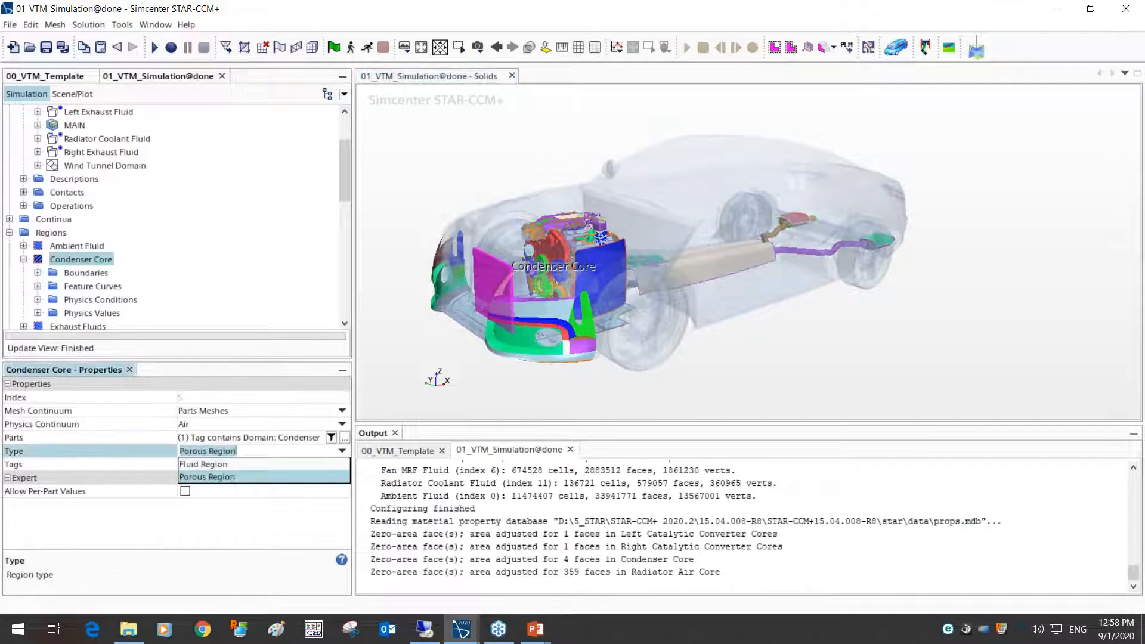
pyautogui.click(343, 453)
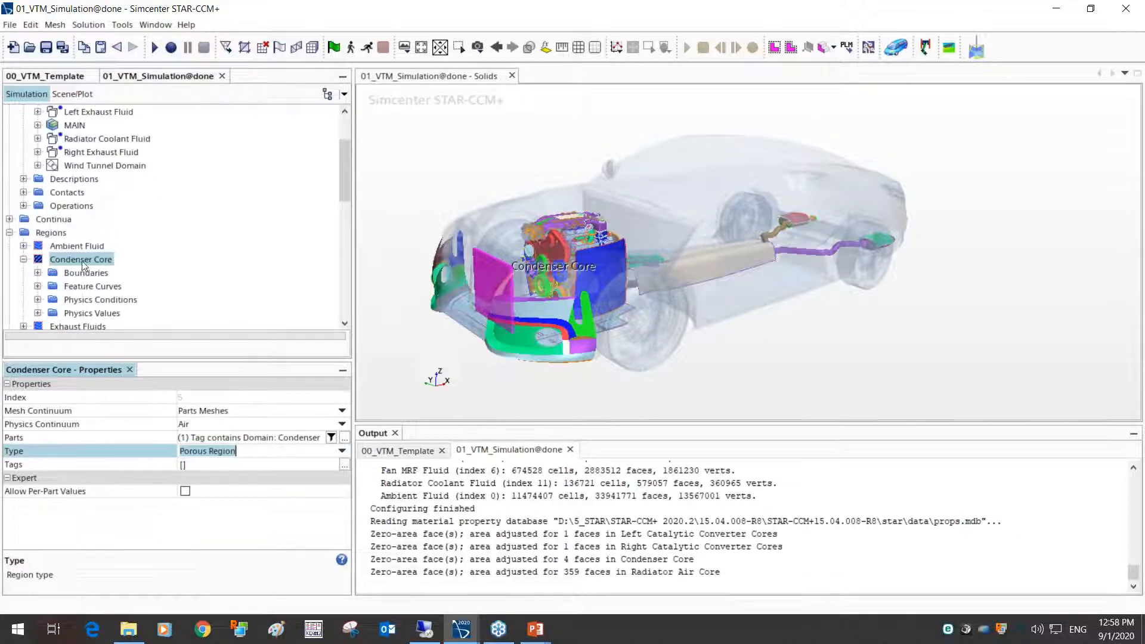
# Examine the Condenser Core region's inlet interface, outlet interface and default boundaries
pyautogui.scroll(-2, 87, 272)
pyautogui.click(37, 192)
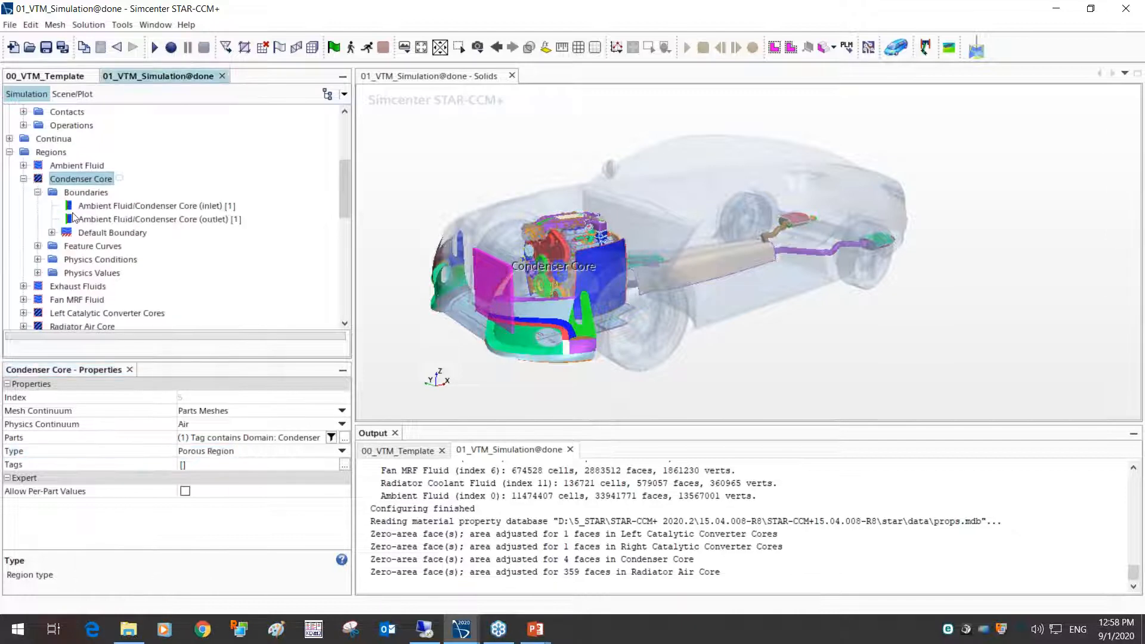
pyautogui.click(94, 207)
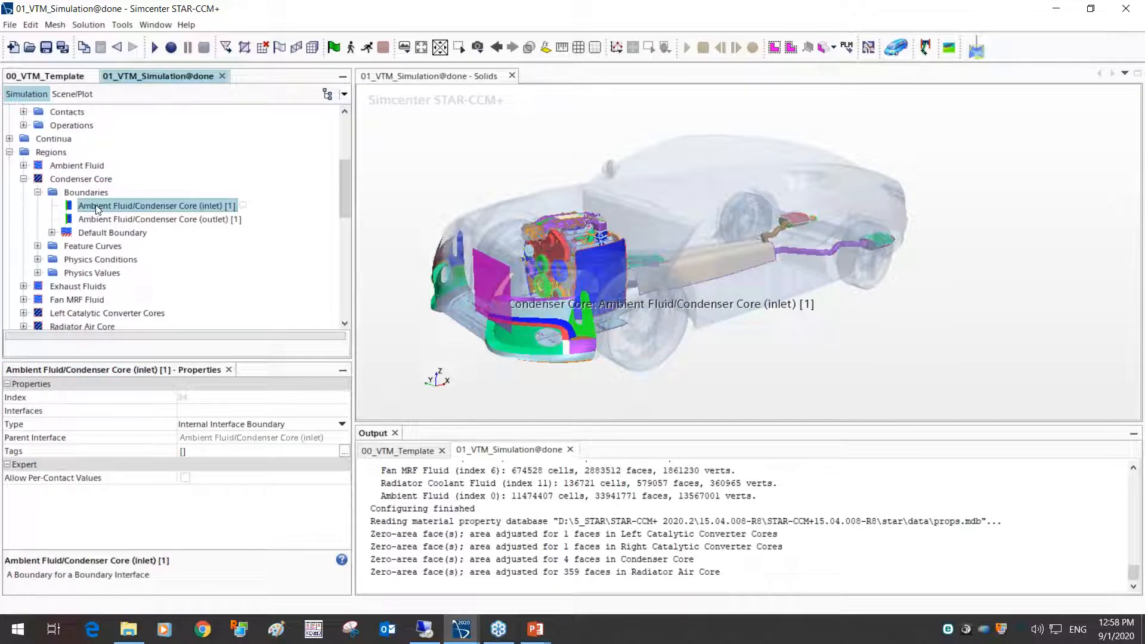
pyautogui.click(112, 220)
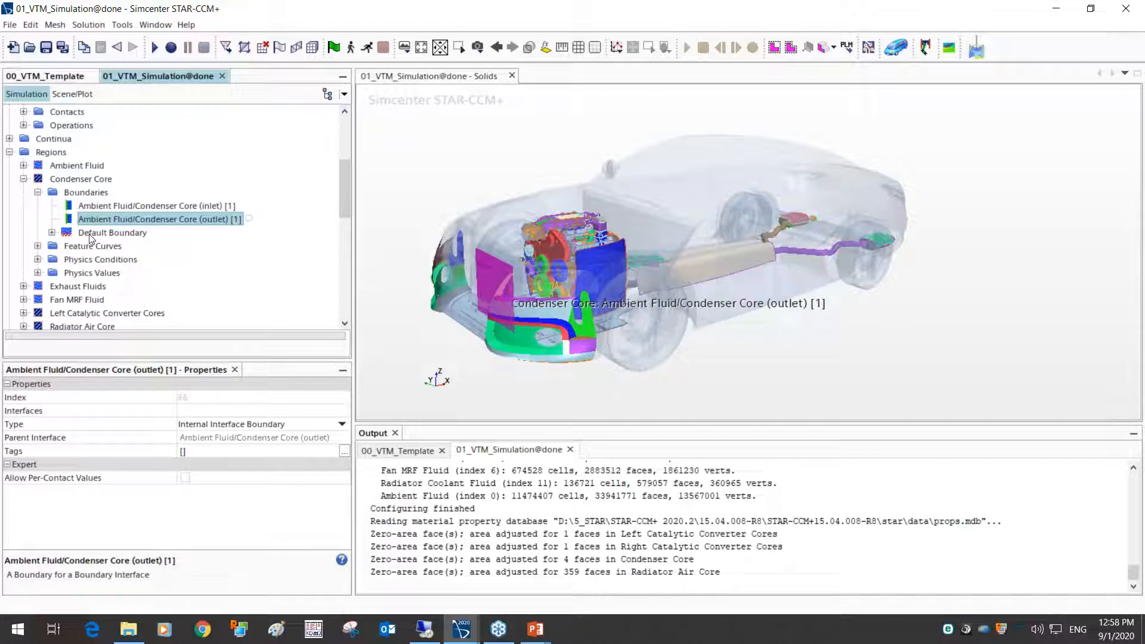
pyautogui.click(90, 233)
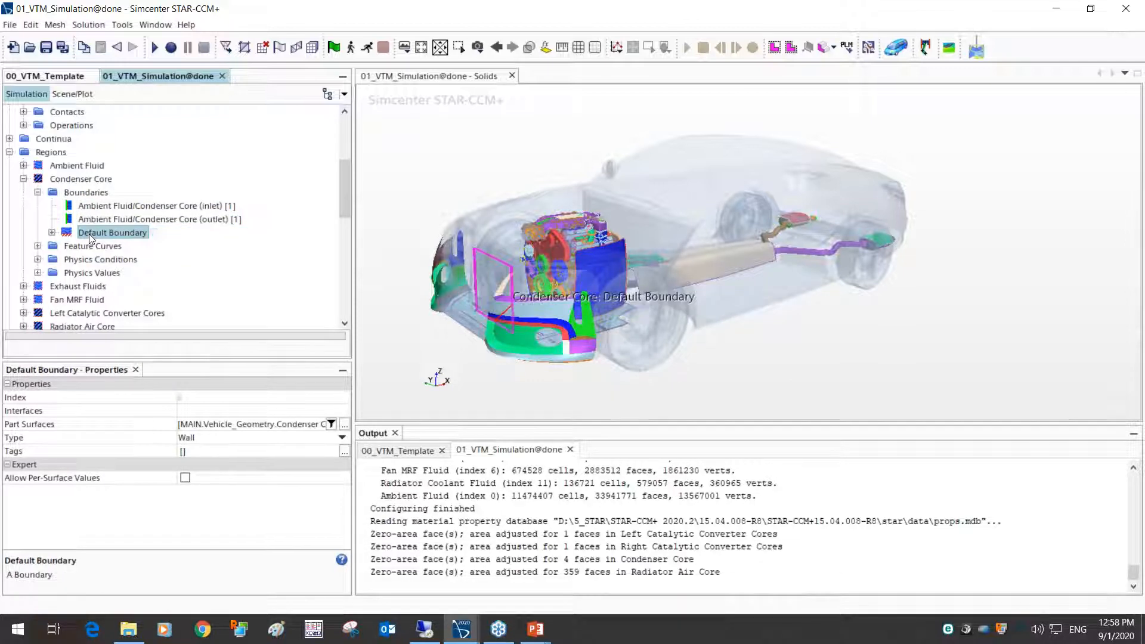
# Examine the Condenser Core physics values for heat exchanger total energy rate, porous inertial resistance and porous viscous resistance
pyautogui.click(38, 273)
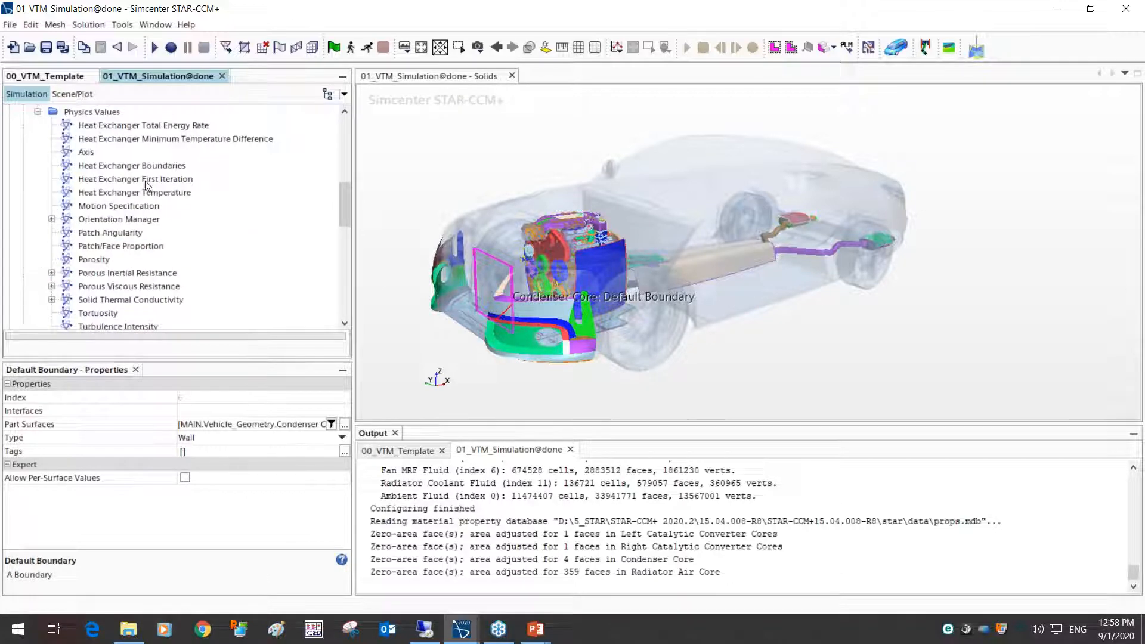
pyautogui.click(154, 127)
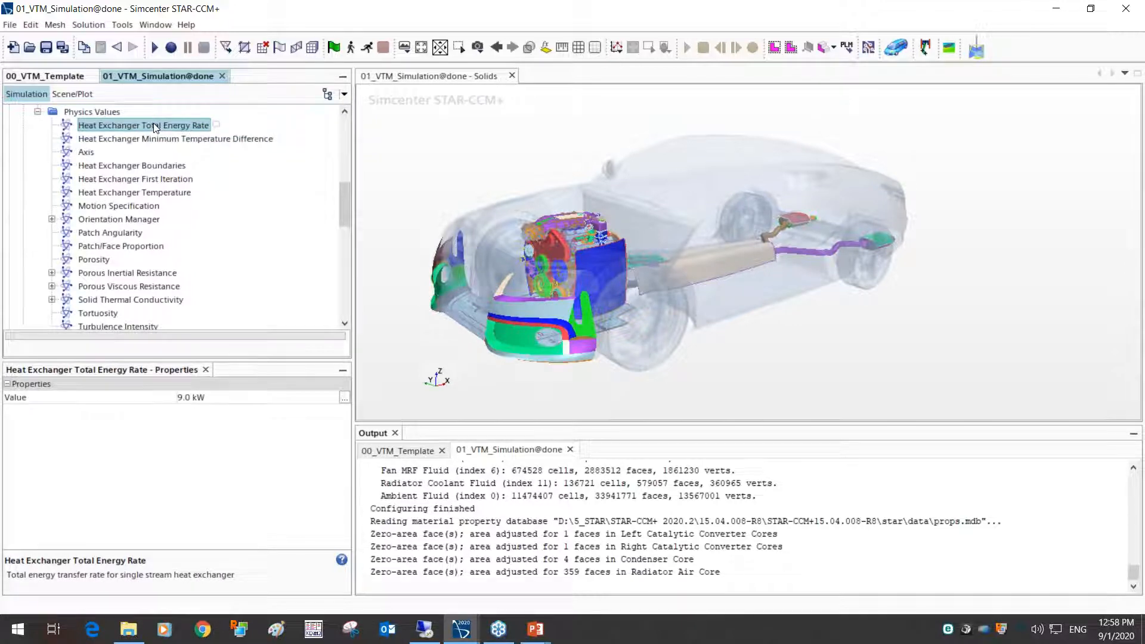
pyautogui.click(109, 274)
pyautogui.click(110, 287)
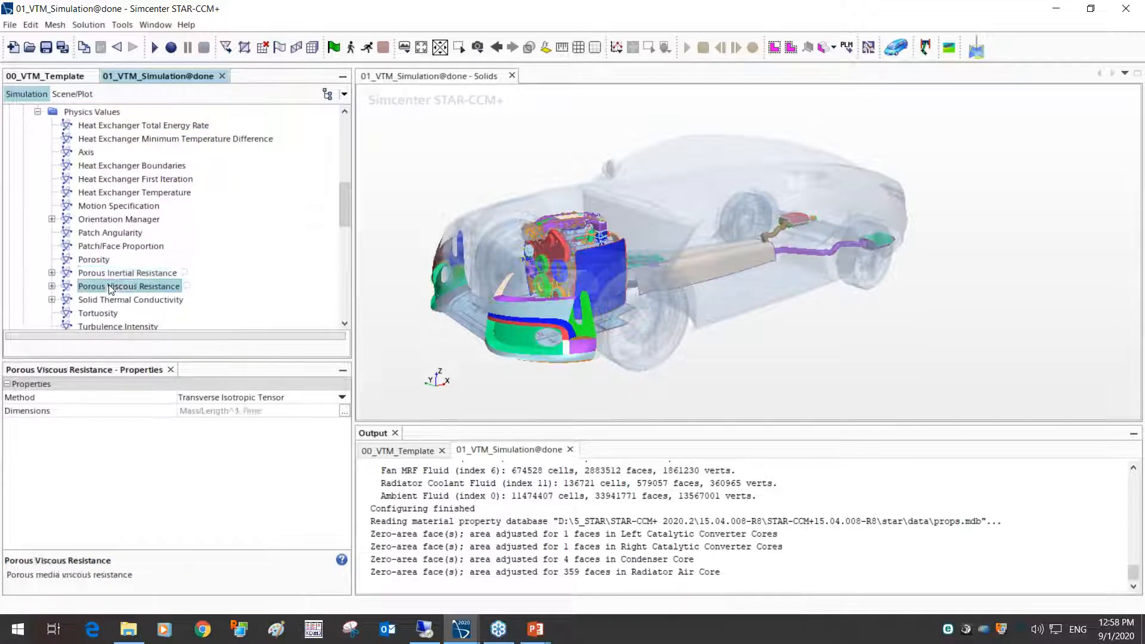
pyautogui.click(52, 274)
pyautogui.scroll(-2, 52, 275)
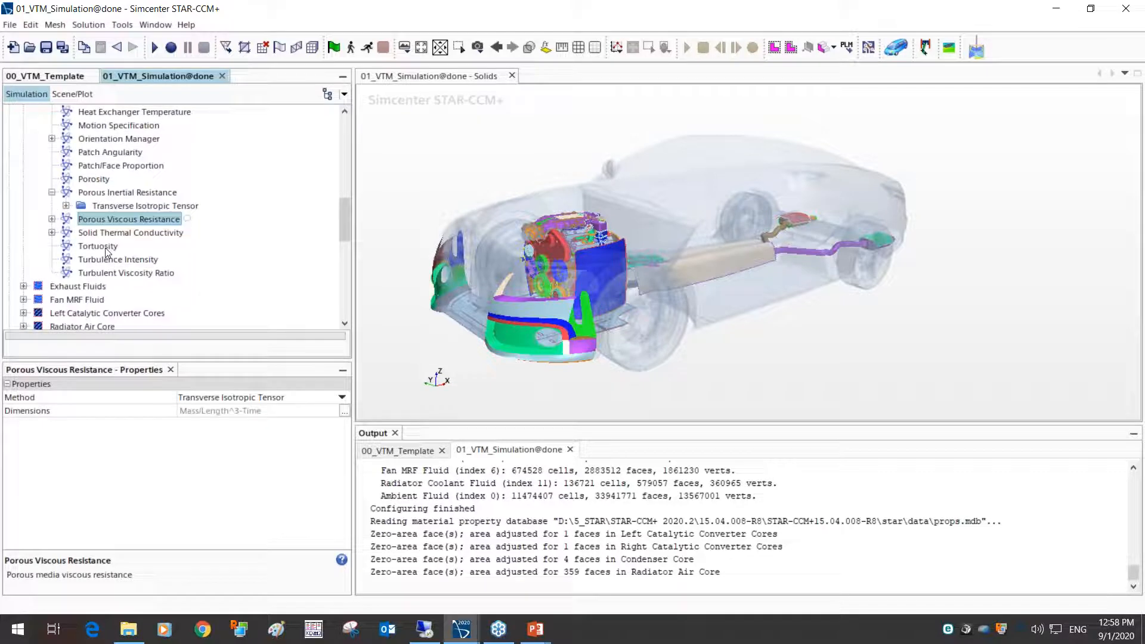
# Examine the axial and transverse components of the Condenser Core's porous inertial and porous viscous resistance tensors
pyautogui.click(66, 205)
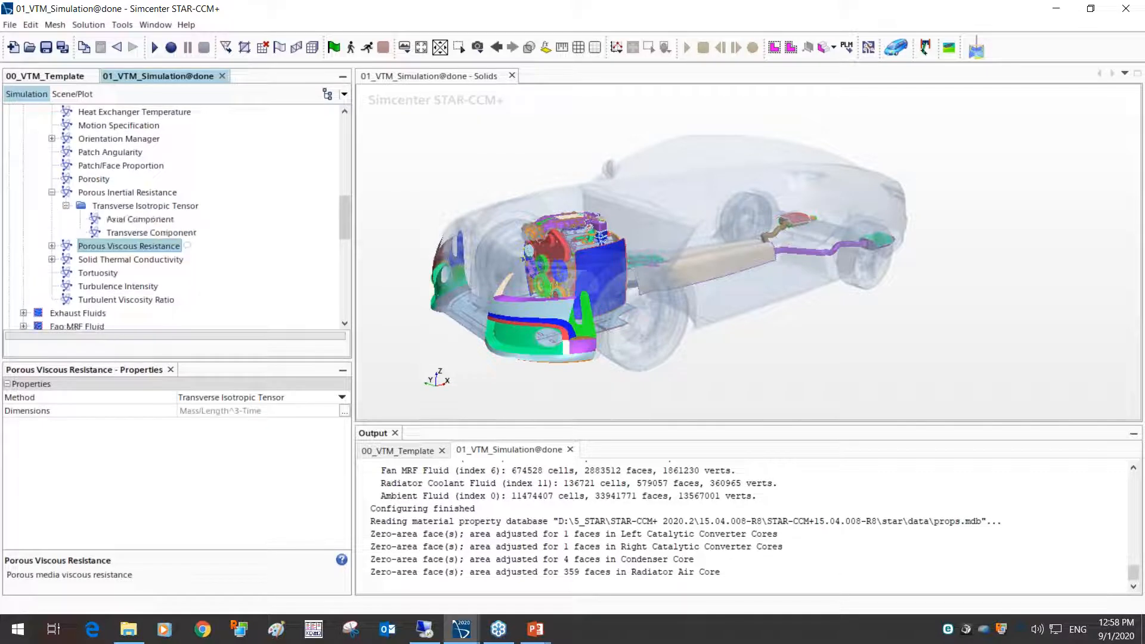
pyautogui.click(151, 233)
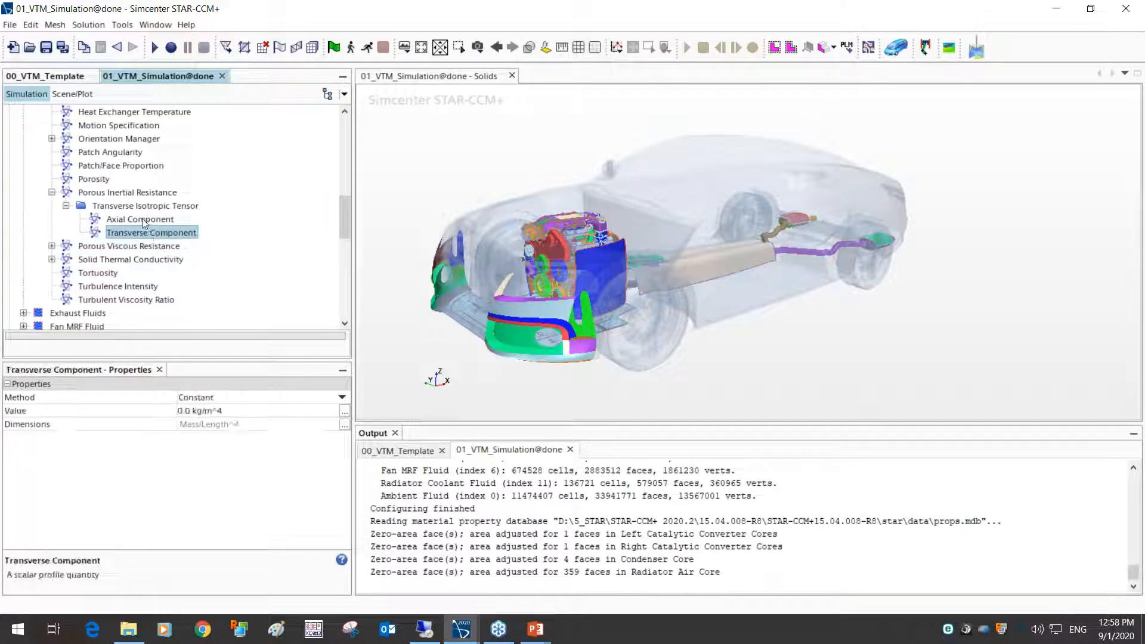
pyautogui.click(143, 221)
pyautogui.click(52, 246)
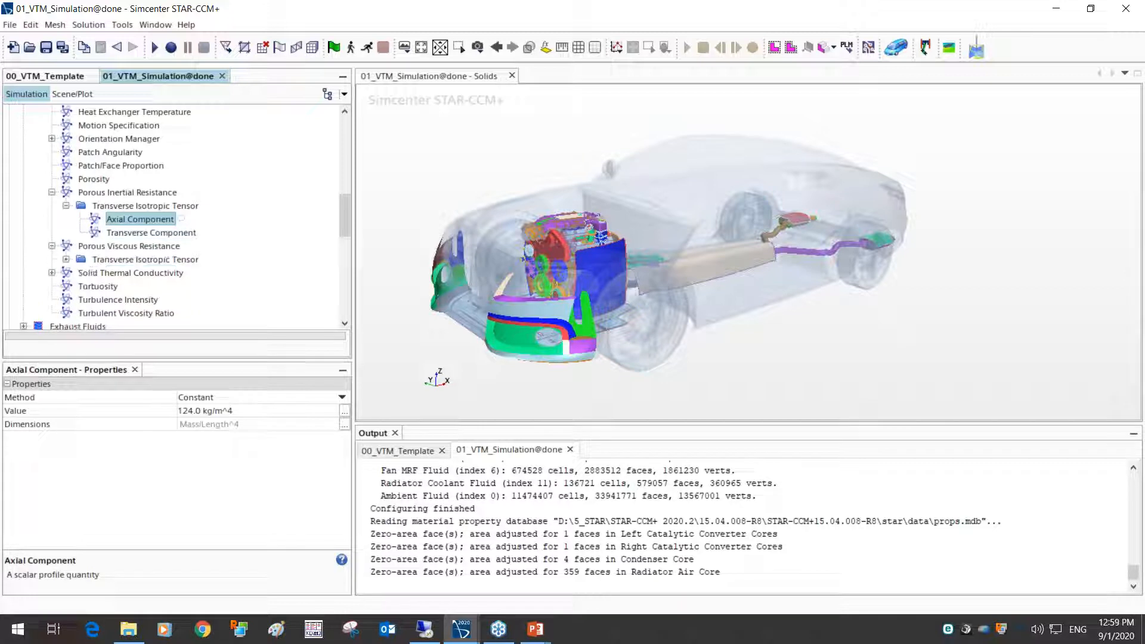
pyautogui.click(66, 260)
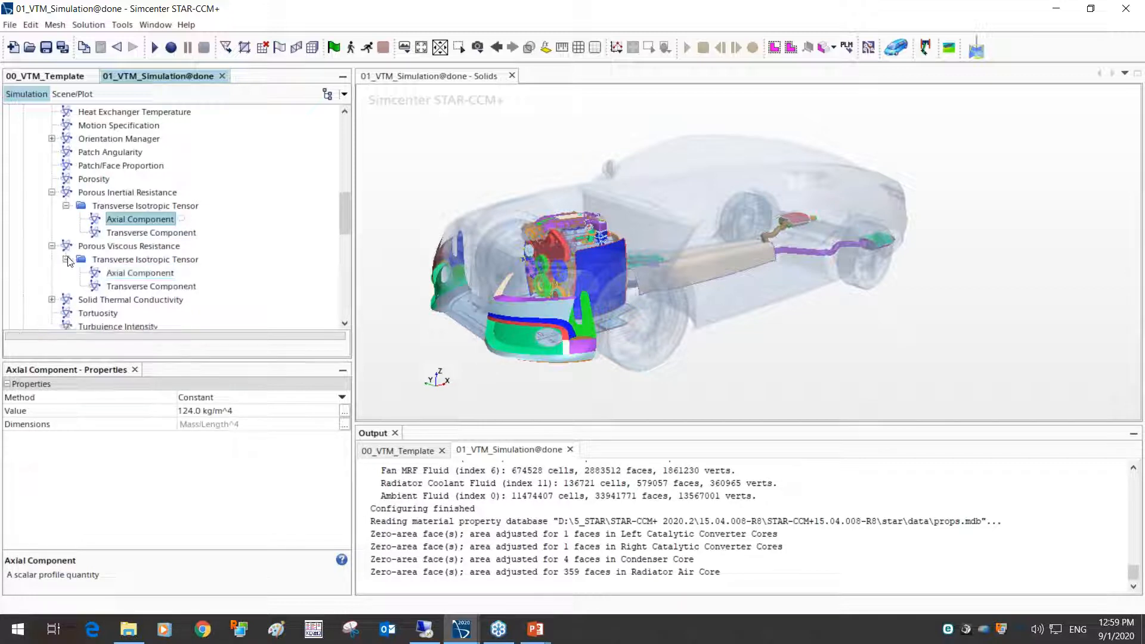
pyautogui.click(122, 276)
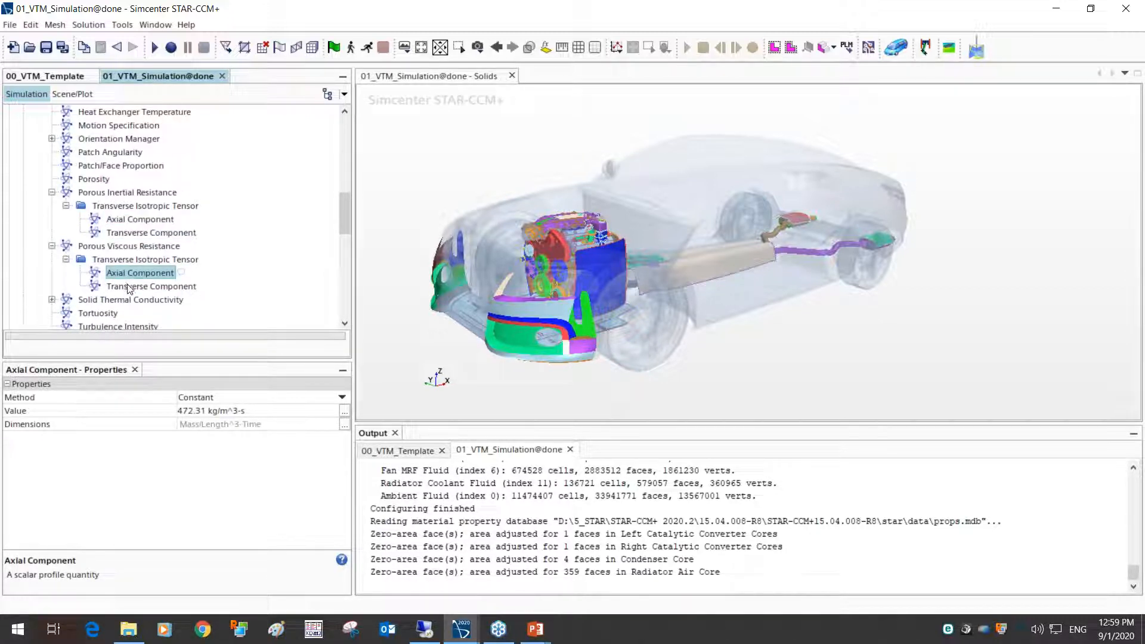
pyautogui.click(129, 287)
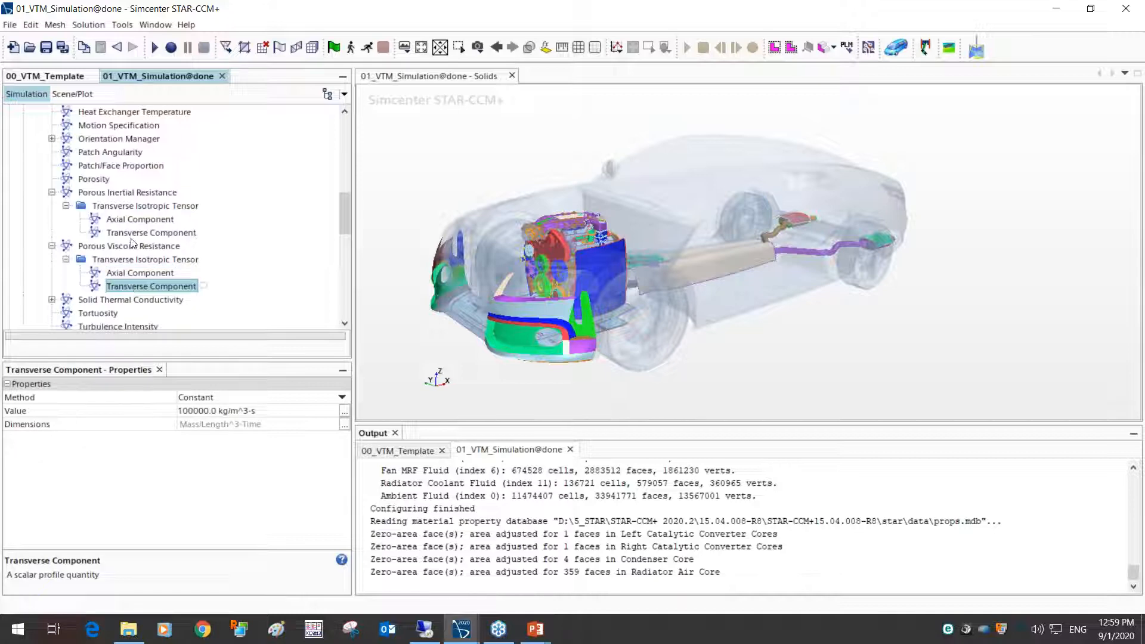
pyautogui.scroll(4, 132, 243)
pyautogui.scroll(4, 27, 209)
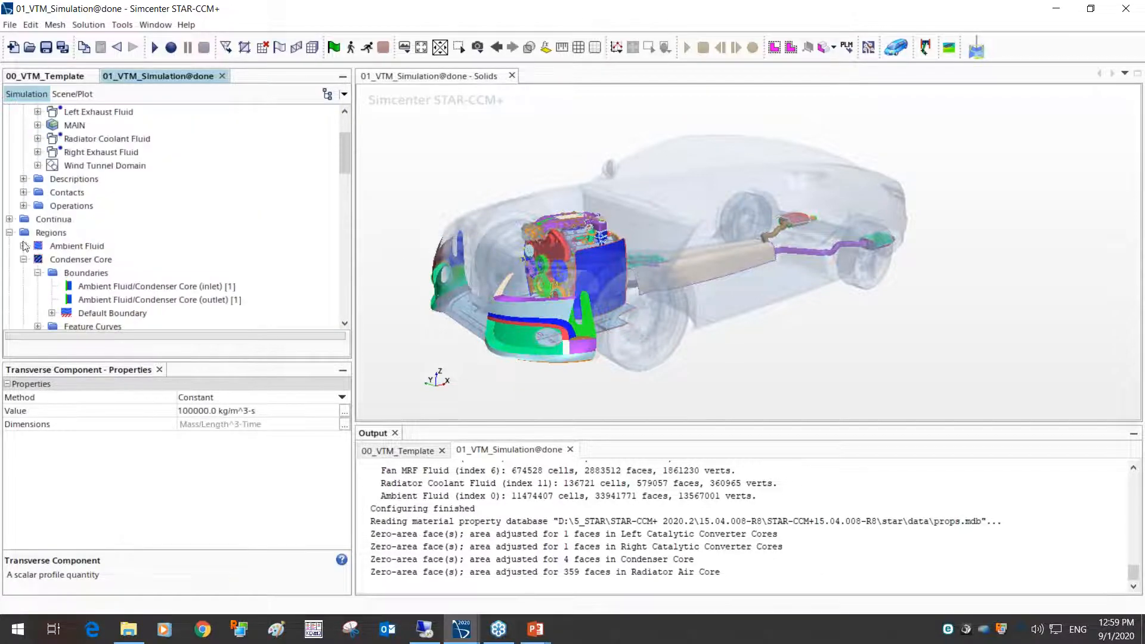
pyautogui.click(24, 260)
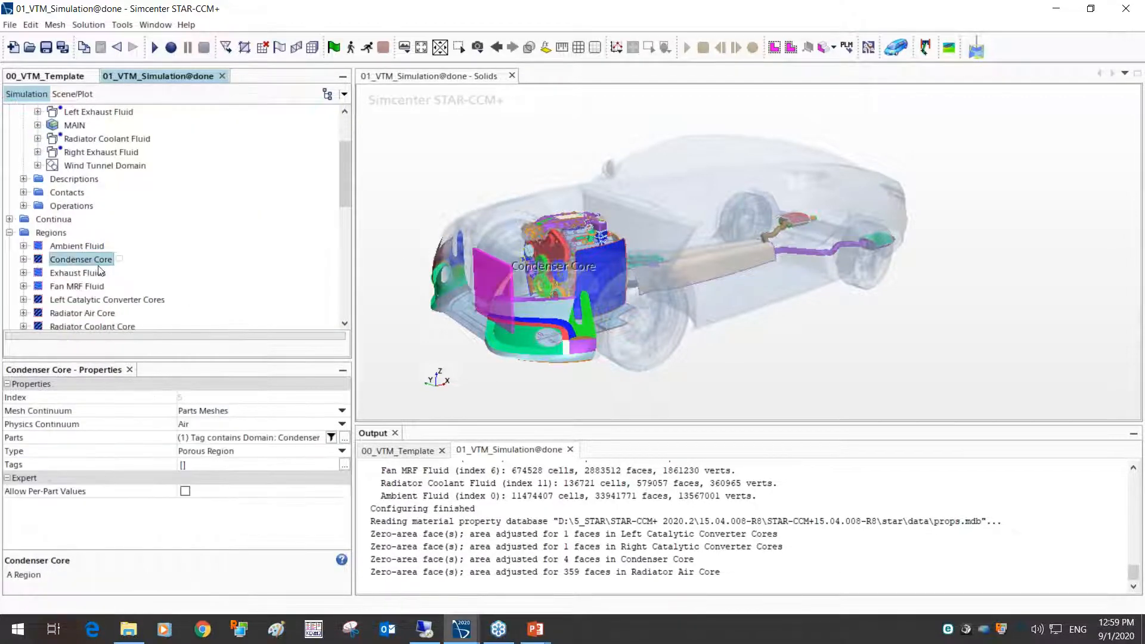
# Compare the locations and properties of the Radiator Air Core, Radiator Coolant Core and Radiator Coolant Fluid regions
pyautogui.scroll(-1, 102, 280)
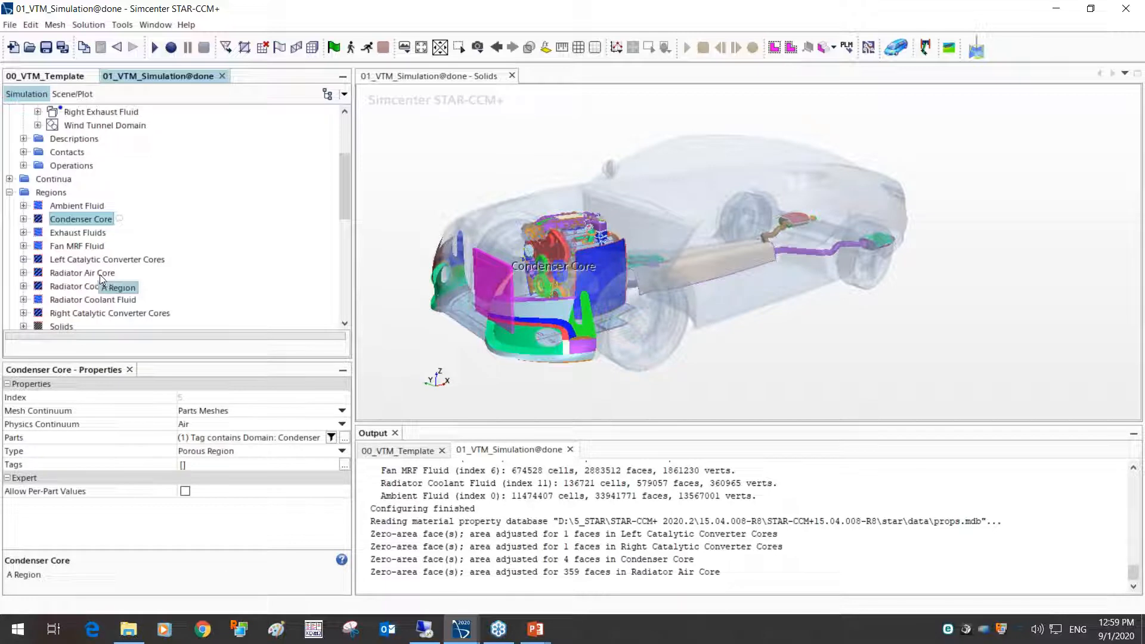
pyautogui.click(99, 274)
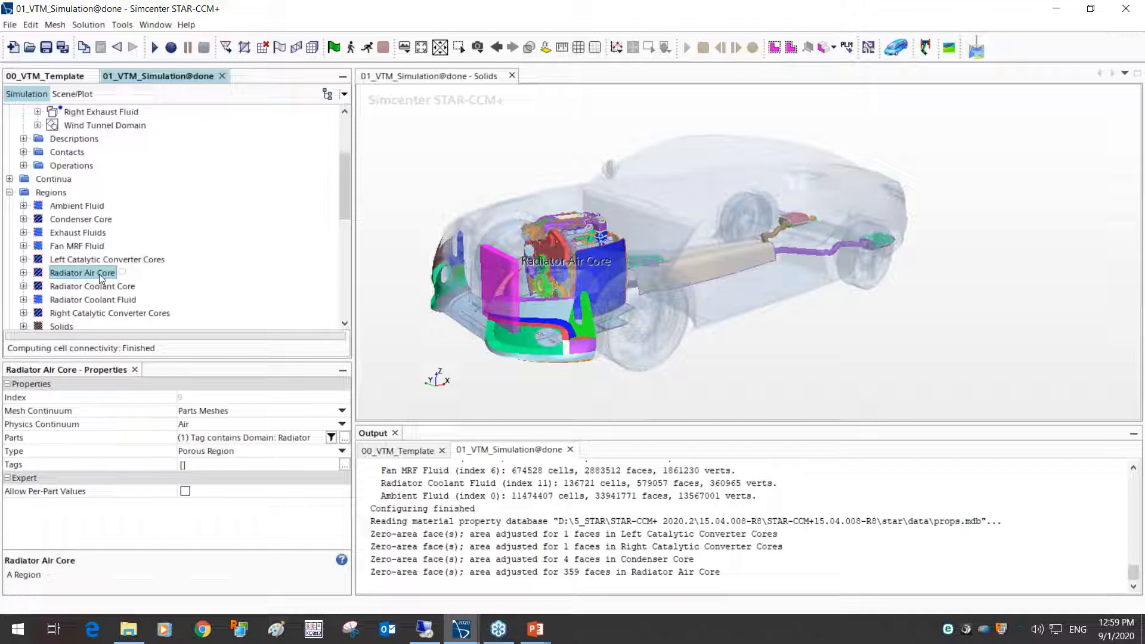
pyautogui.keyDown('ctrl'); pyautogui.click(107, 288); pyautogui.keyUp('ctrl')
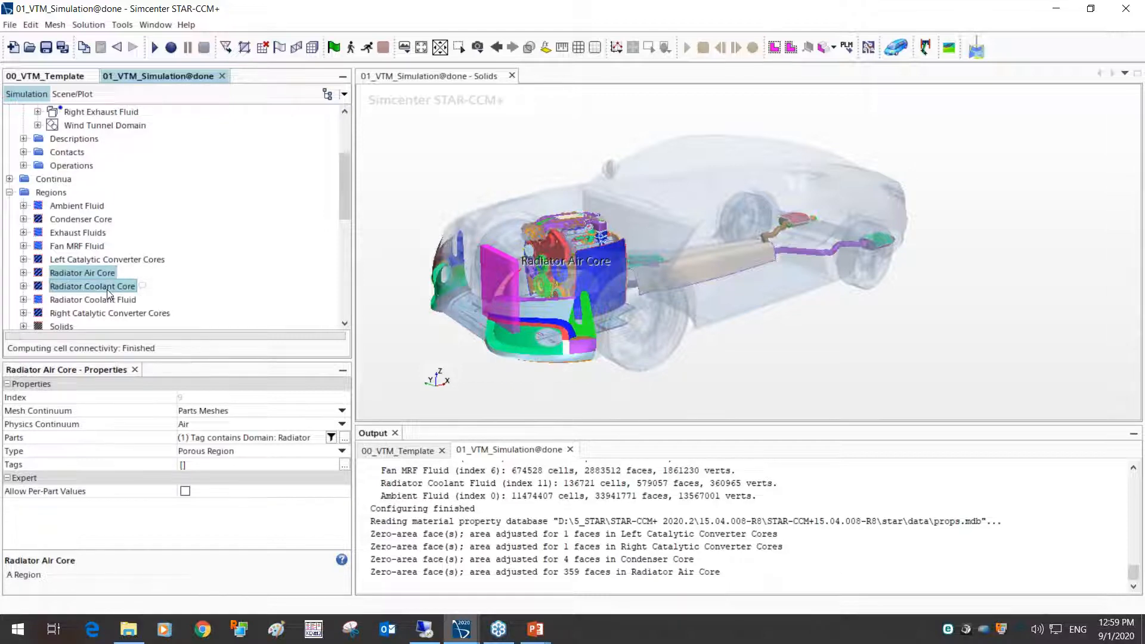
pyautogui.click(118, 289)
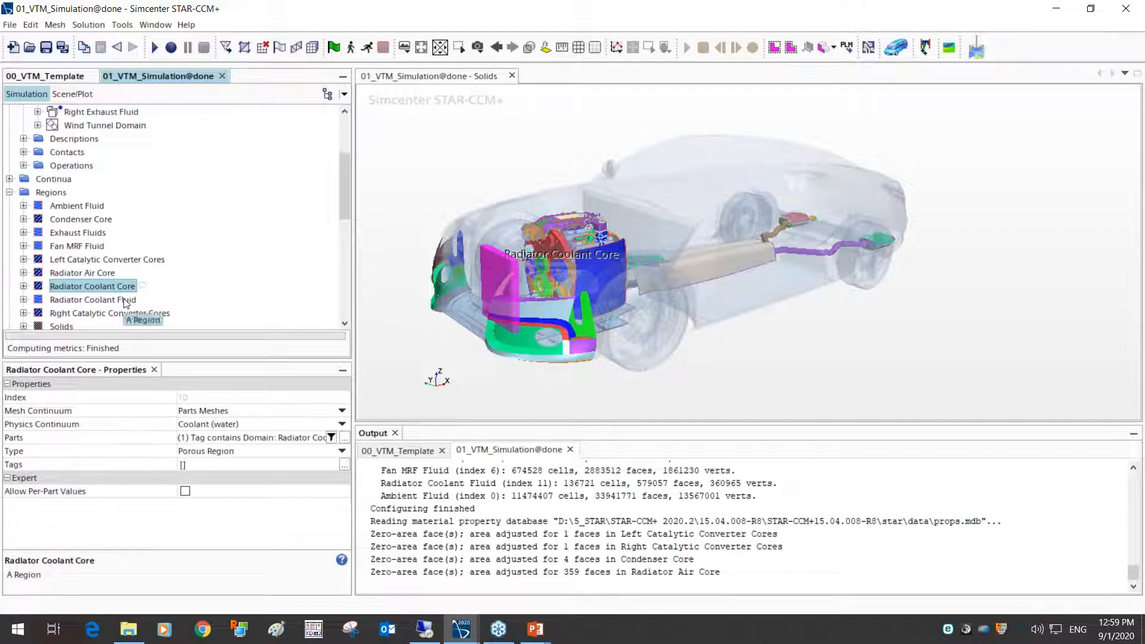
pyautogui.click(126, 300)
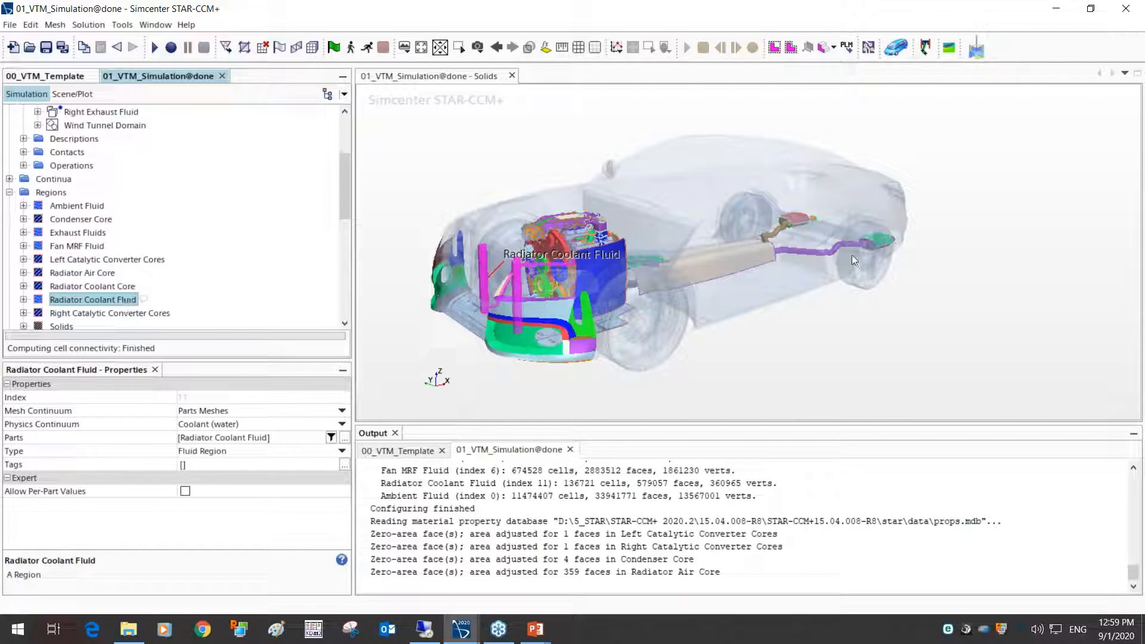
# Examine where the Coolant Inlet and Coolant Outlet boundaries sit on the Radiator Coolant Fluid region
pyautogui.scroll(5, 518, 268)
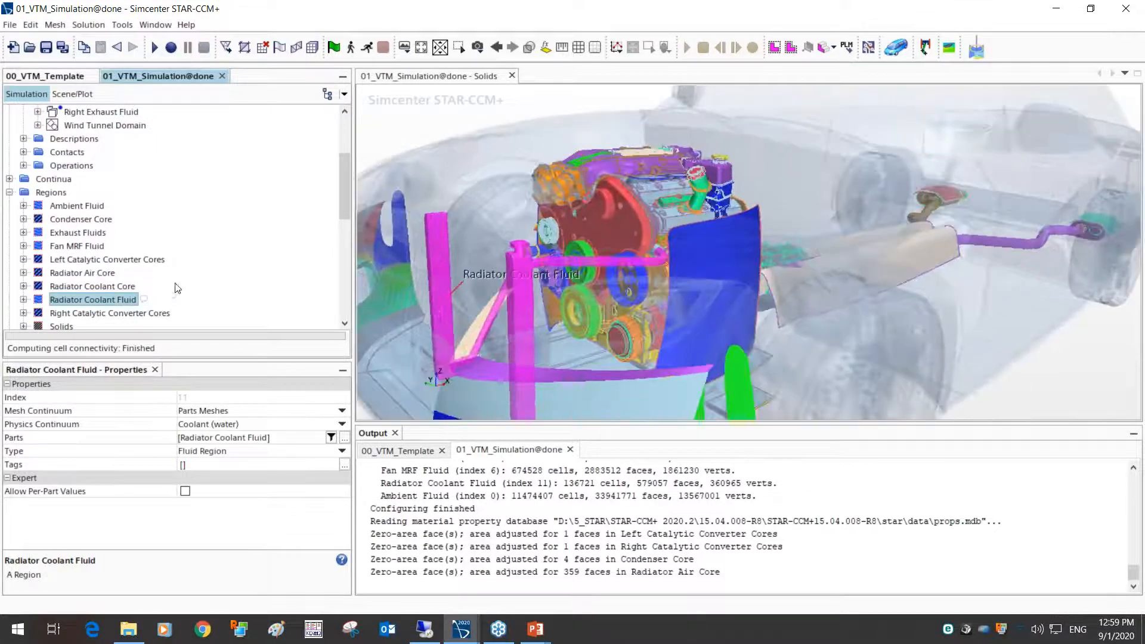
pyautogui.click(23, 300)
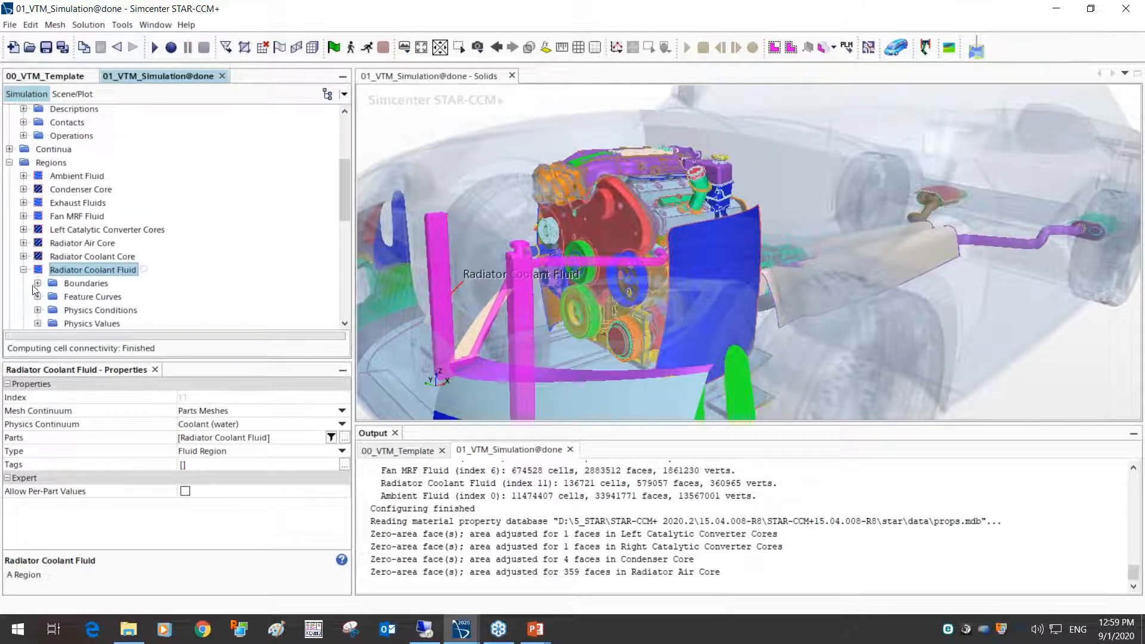
pyautogui.click(37, 284)
pyautogui.click(123, 245)
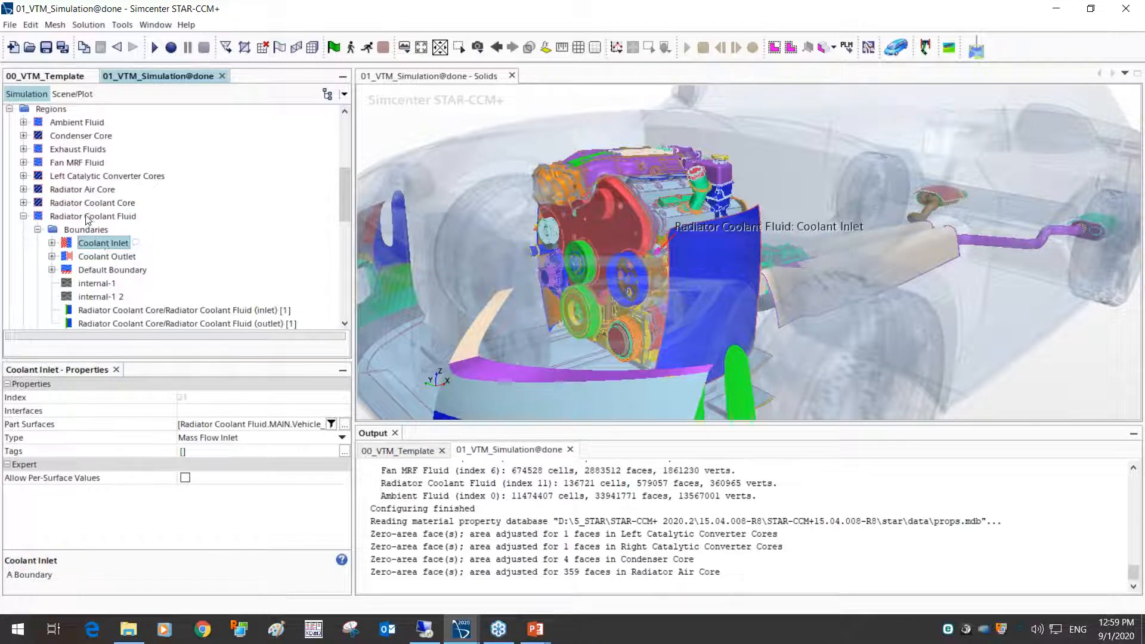
pyautogui.click(90, 218)
pyautogui.keyDown('ctrl'); pyautogui.click(104, 245); pyautogui.keyUp('ctrl')
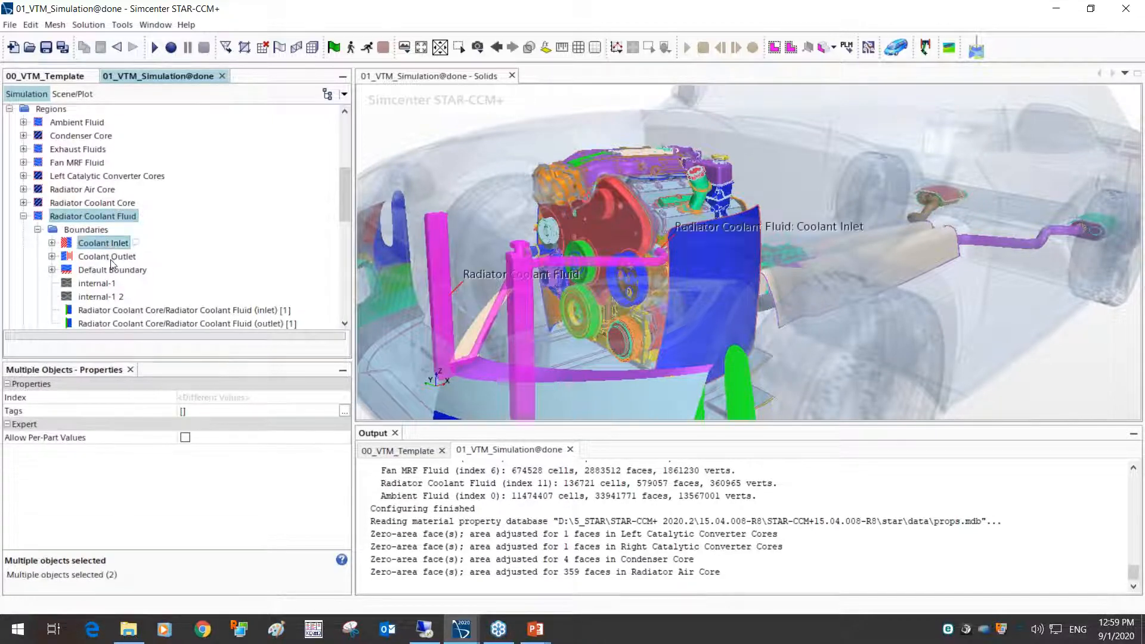
pyautogui.keyDown('ctrl'); pyautogui.click(110, 258); pyautogui.keyUp('ctrl')
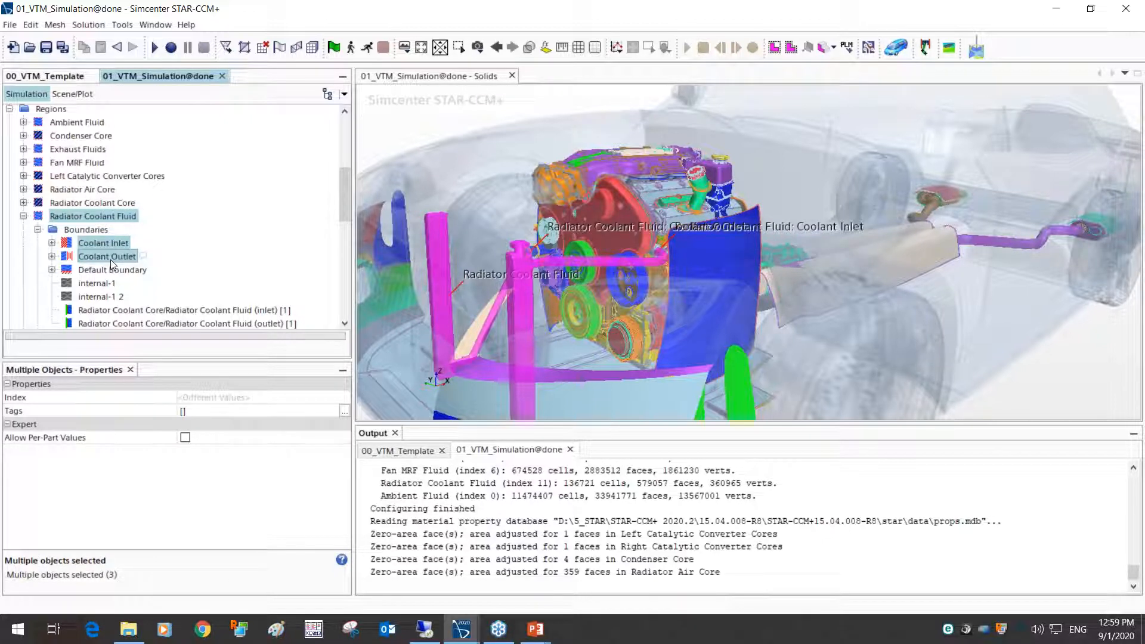
pyautogui.click(23, 216)
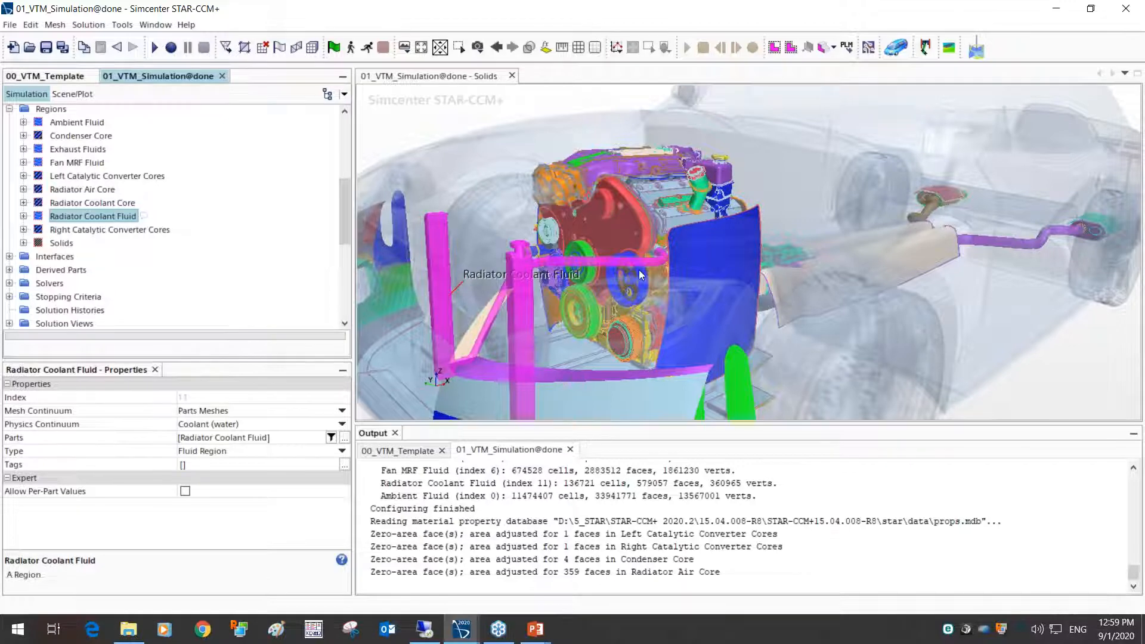
# Examine the Fan MRF Fluid region's location in the vehicle and its Default Boundary
pyautogui.scroll(-5, 639, 269)
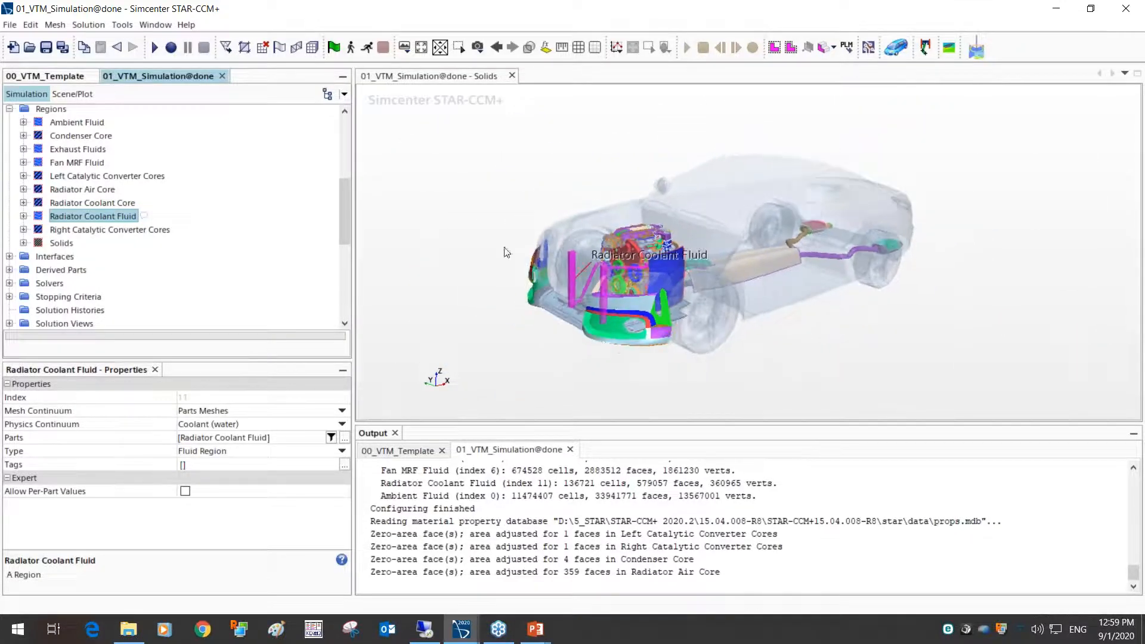
pyautogui.click(89, 162)
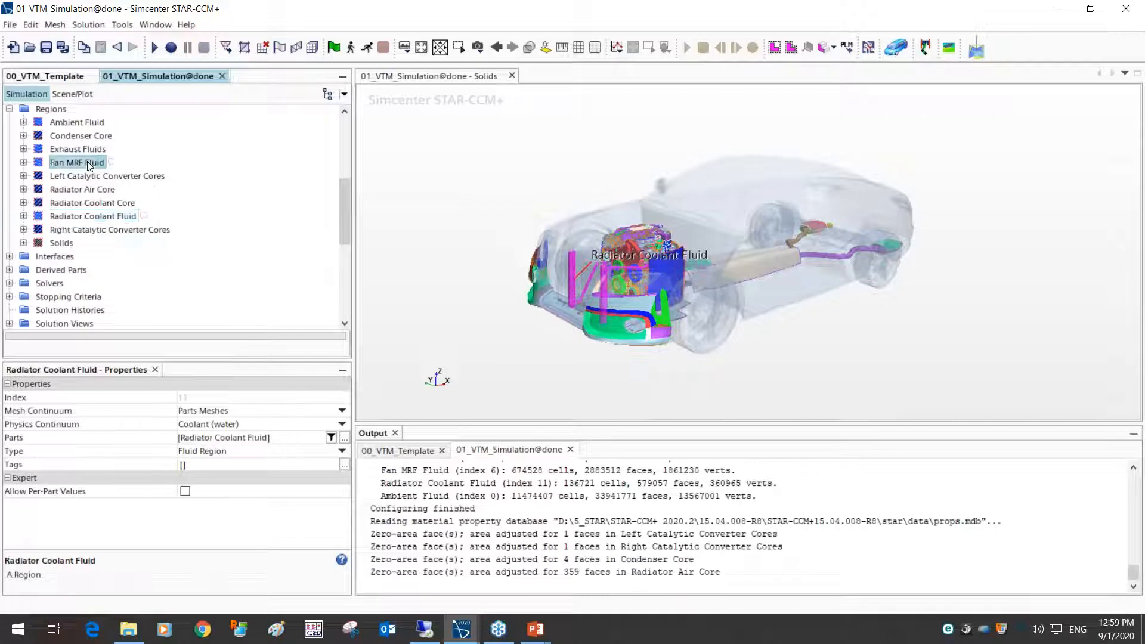
pyautogui.click(24, 162)
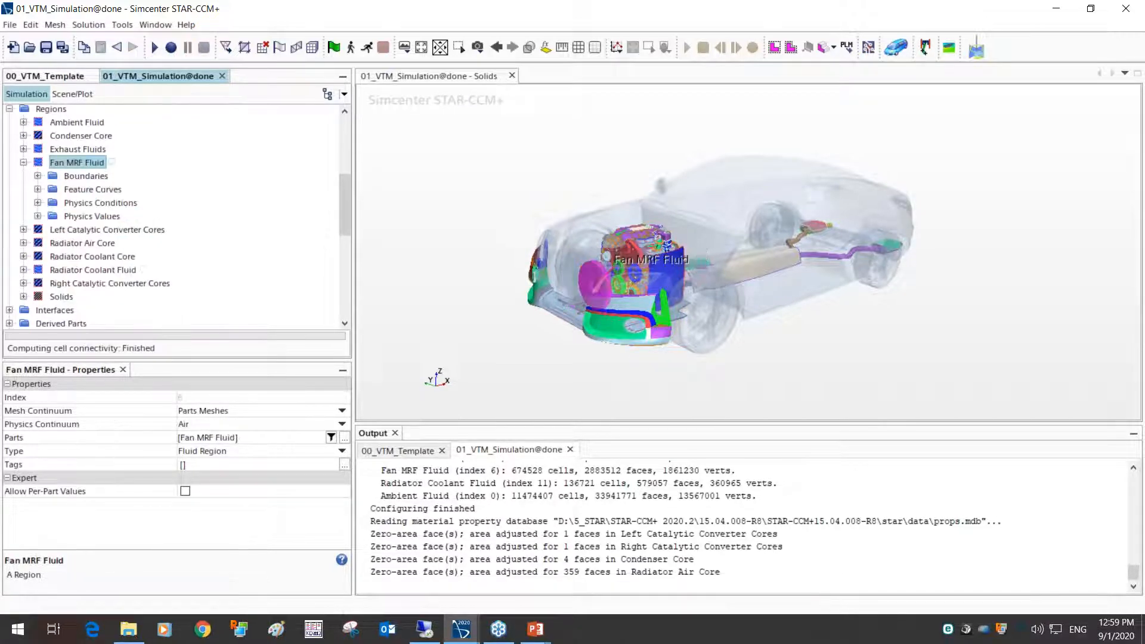
pyautogui.scroll(5, 571, 257)
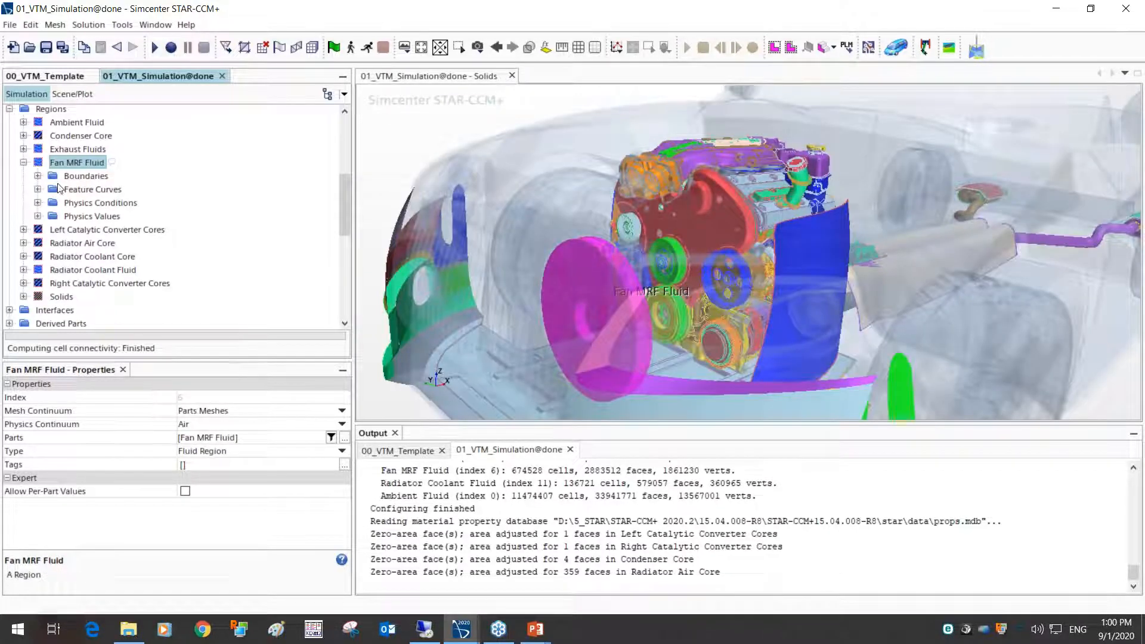
pyautogui.click(38, 176)
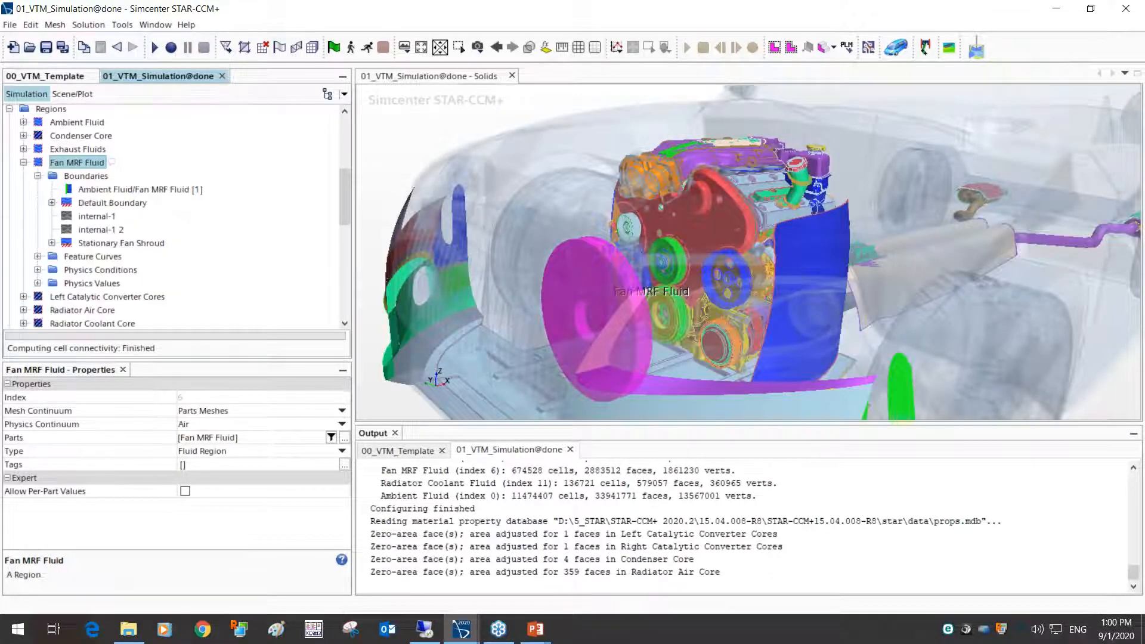
pyautogui.click(93, 205)
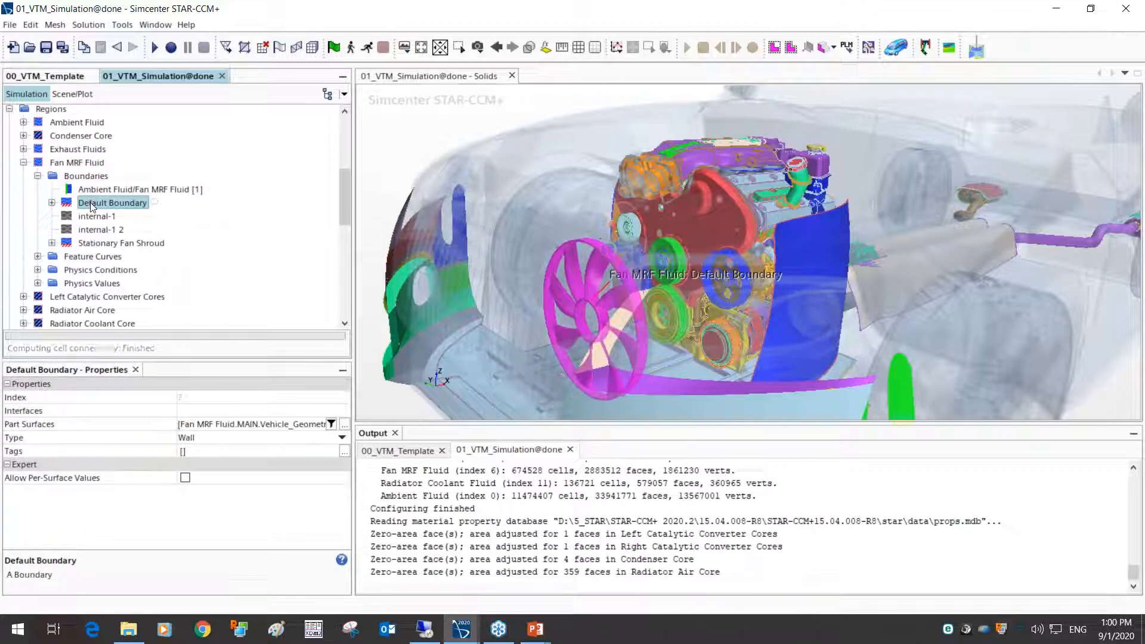
# Examine the motion specification in the Fan MRF Fluid region's physics values
pyautogui.click(39, 284)
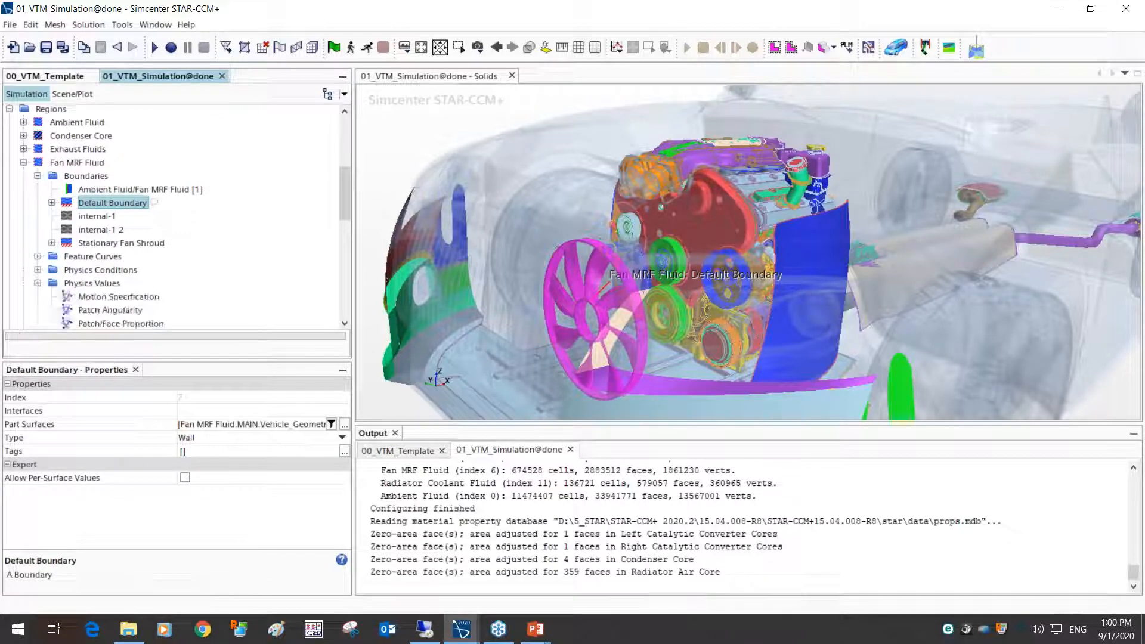
pyautogui.scroll(-3, 150, 222)
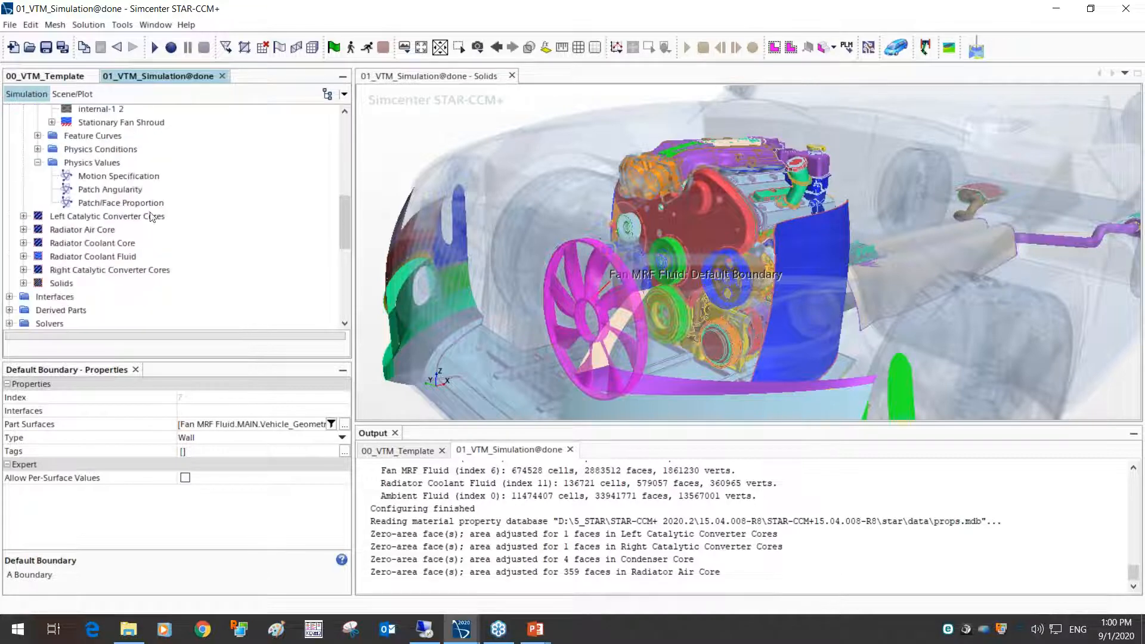
pyautogui.click(138, 177)
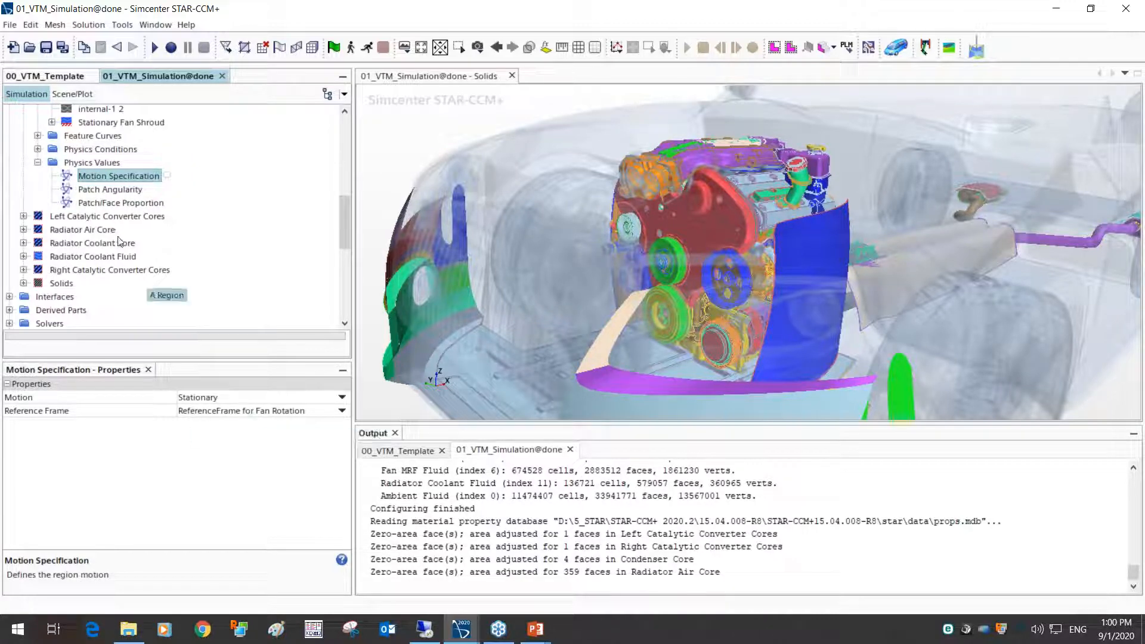
# Inspect the properties of the reference frame for fan rotation among the simulation's reference frames
pyautogui.scroll(-3, 120, 241)
pyautogui.scroll(-4, 119, 242)
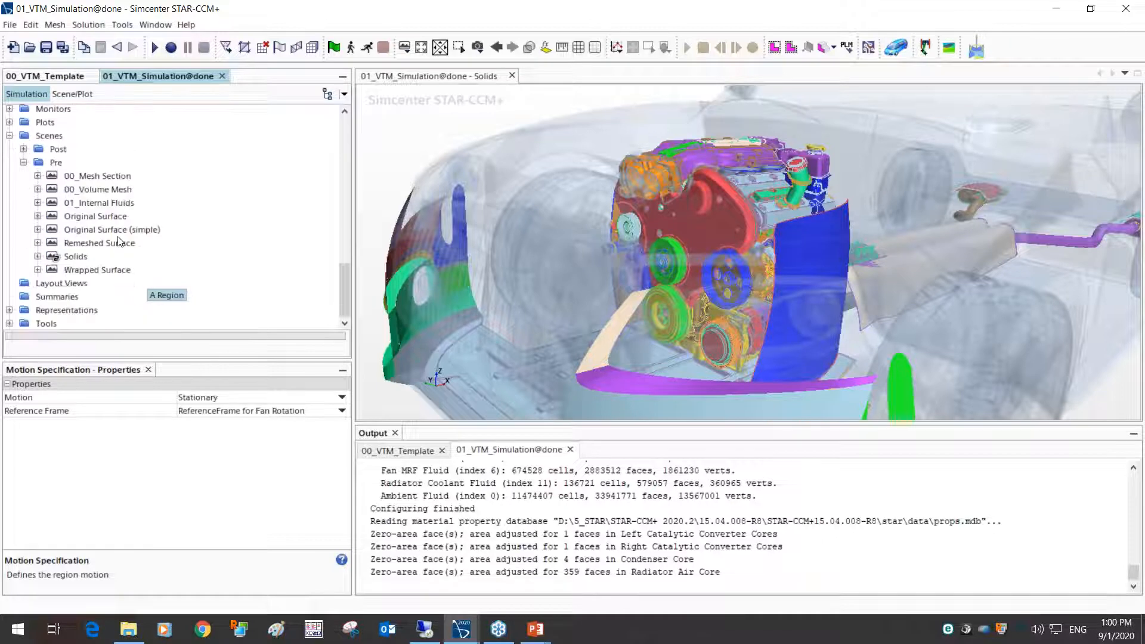
pyautogui.click(10, 310)
pyautogui.click(10, 269)
pyautogui.scroll(-2, 94, 215)
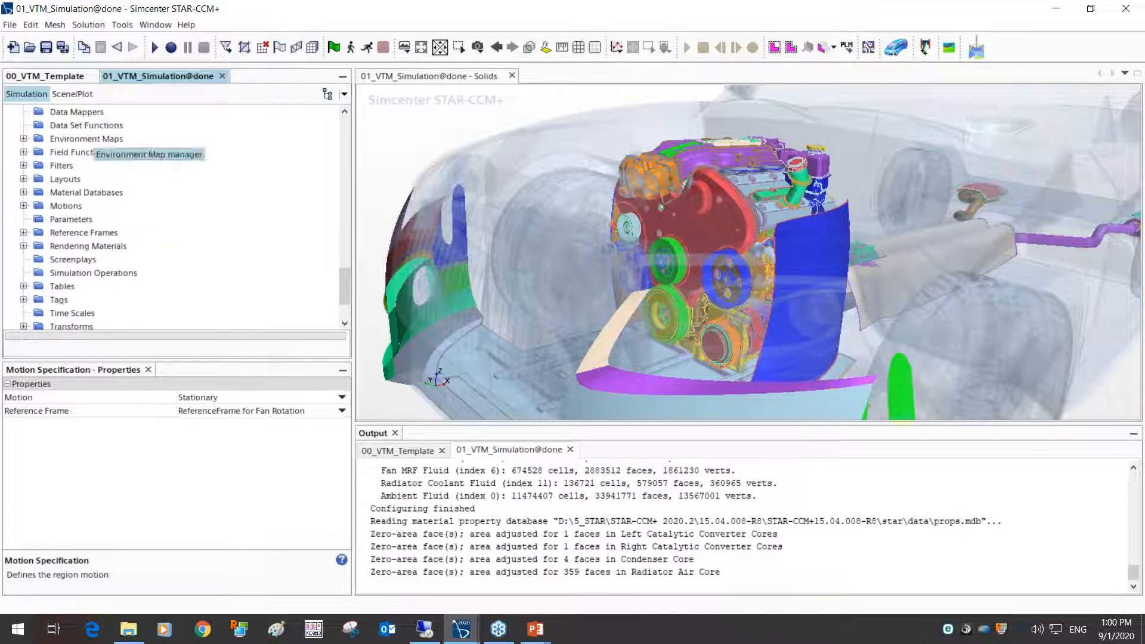
pyautogui.click(23, 233)
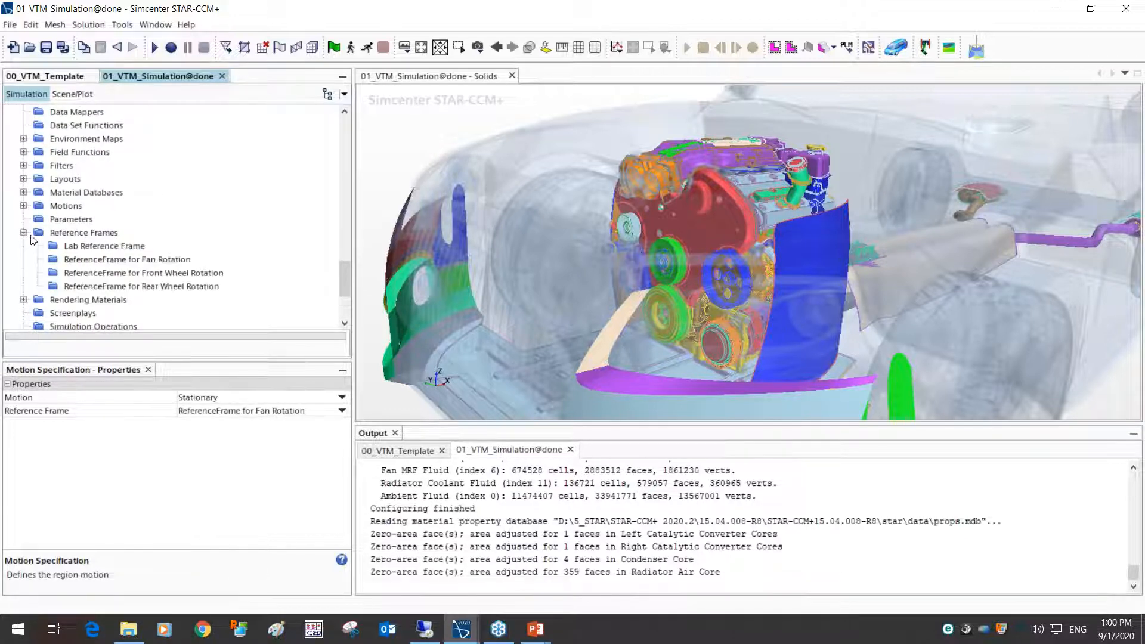
pyautogui.click(82, 261)
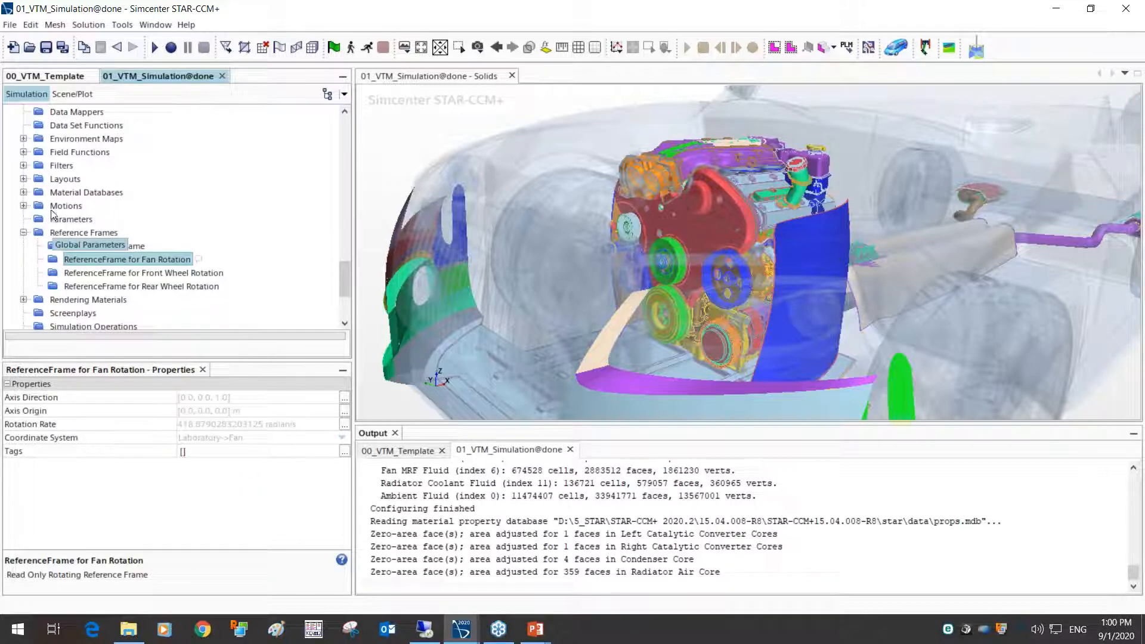
# Inspect the local Fan coordinate system under the Laboratory system, including its axes and origin in the scene
pyautogui.scroll(2, 53, 212)
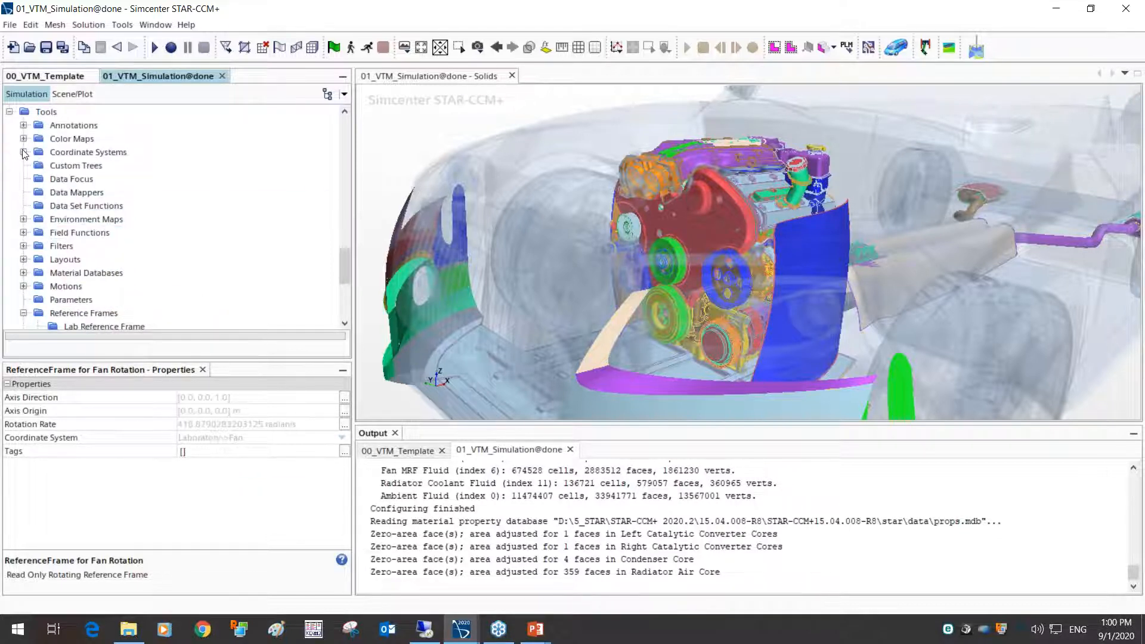
pyautogui.click(24, 152)
pyautogui.click(38, 166)
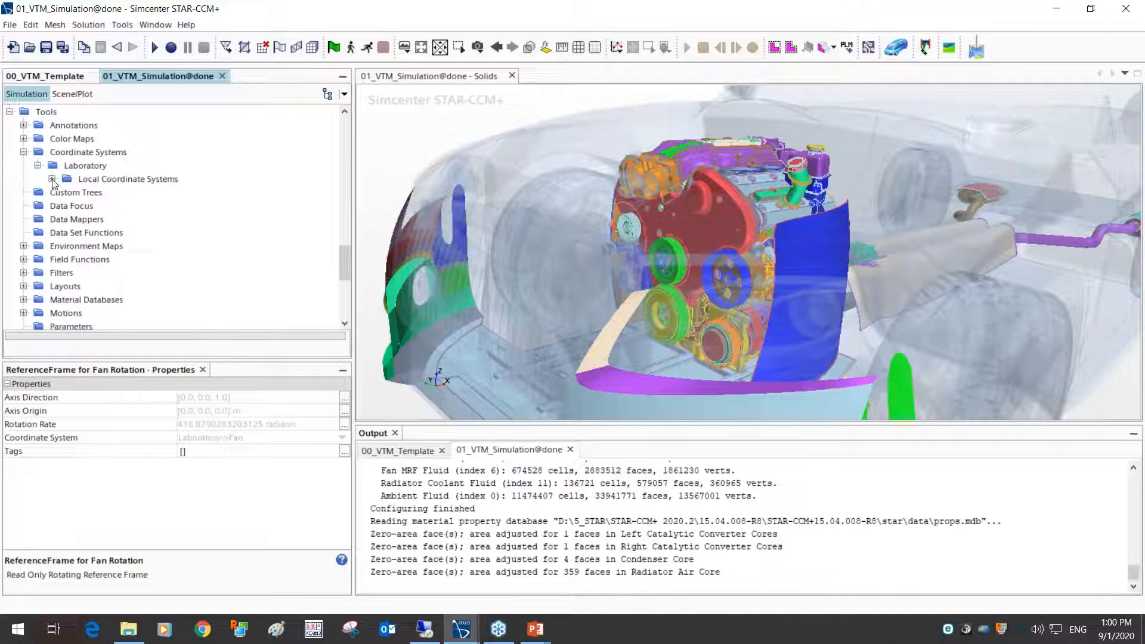
pyautogui.click(52, 179)
pyautogui.click(98, 192)
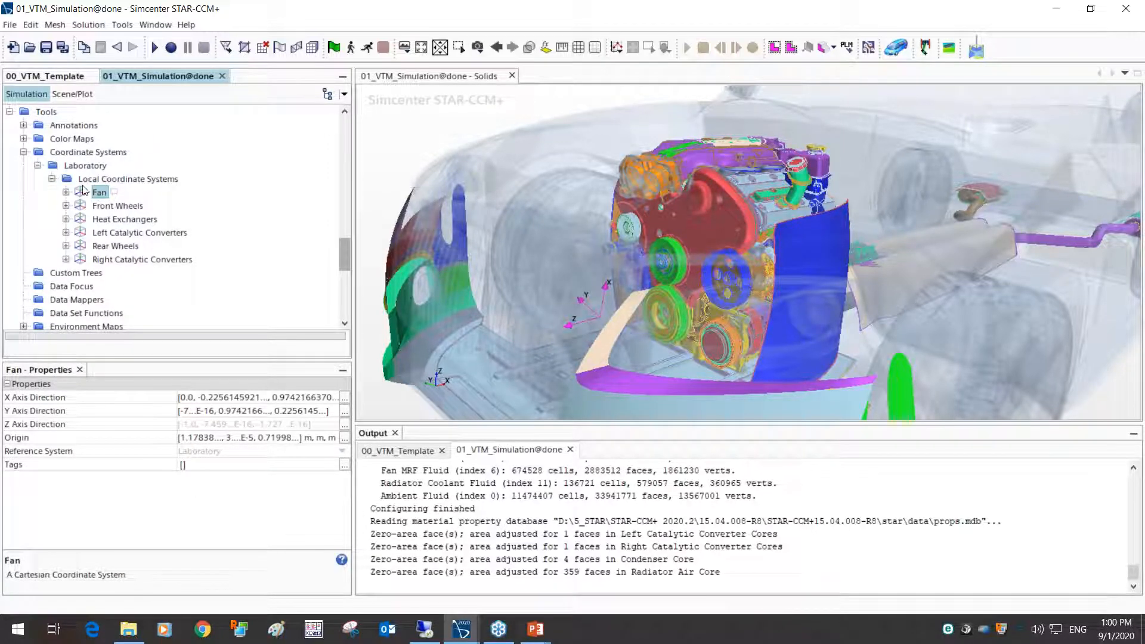
# Collapse the Scenes and Tools folders and the Fan MRF Fluid region to return to the simulation's list of regions
pyautogui.scroll(4, 74, 178)
pyautogui.scroll(5, 75, 178)
pyautogui.scroll(-3, 12, 164)
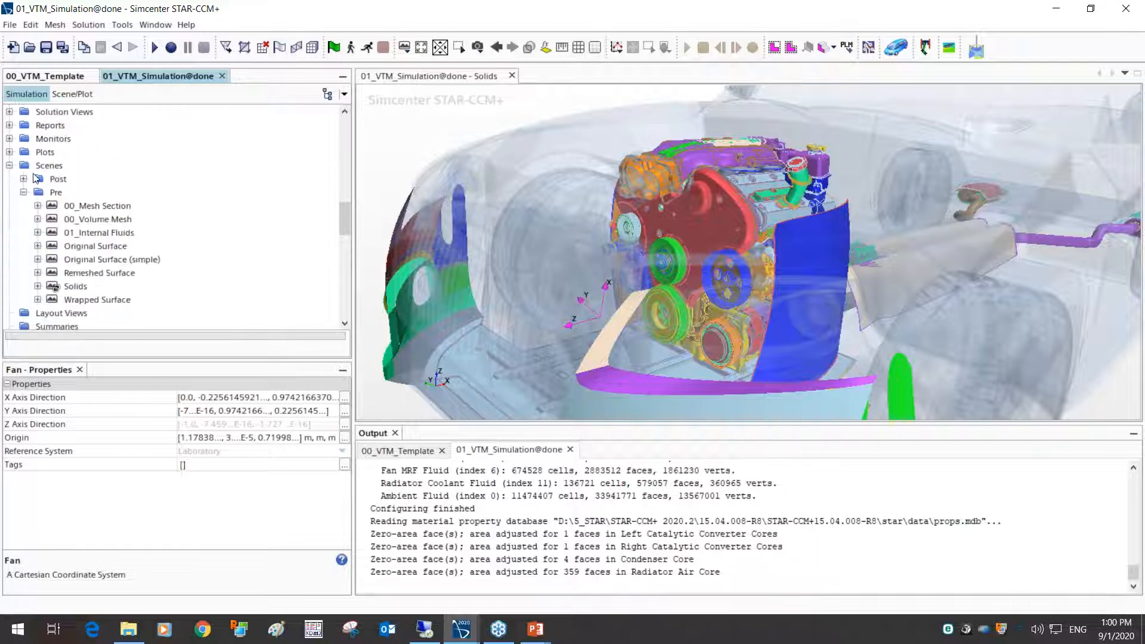
pyautogui.click(10, 165)
pyautogui.click(9, 219)
pyautogui.scroll(4, 77, 221)
pyautogui.scroll(6, 76, 221)
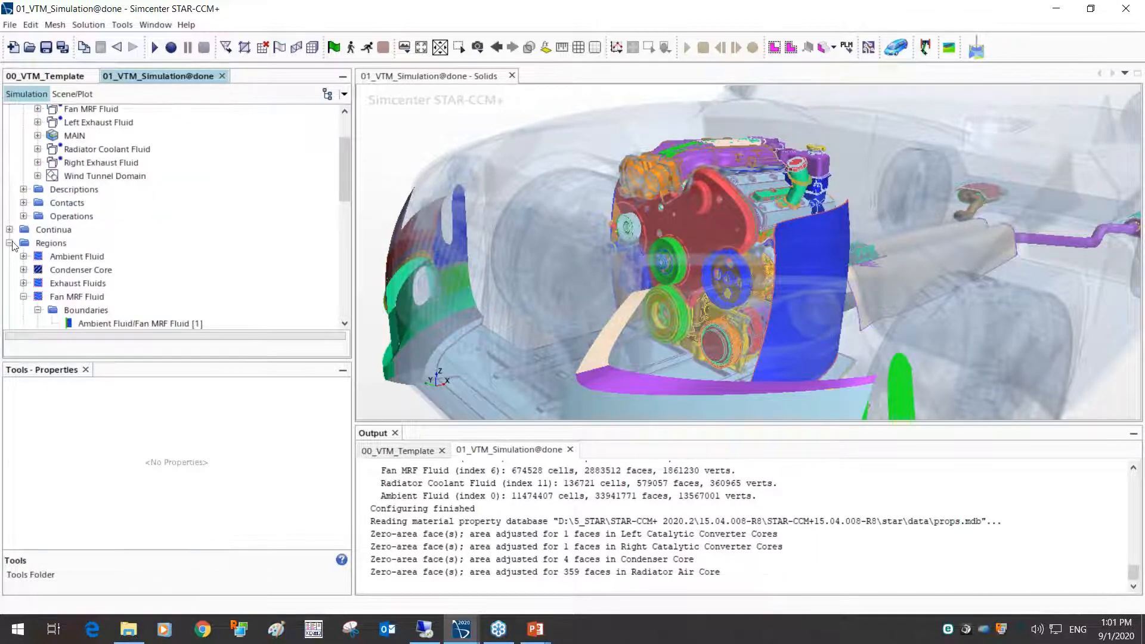
pyautogui.click(24, 297)
pyautogui.scroll(-3, 129, 216)
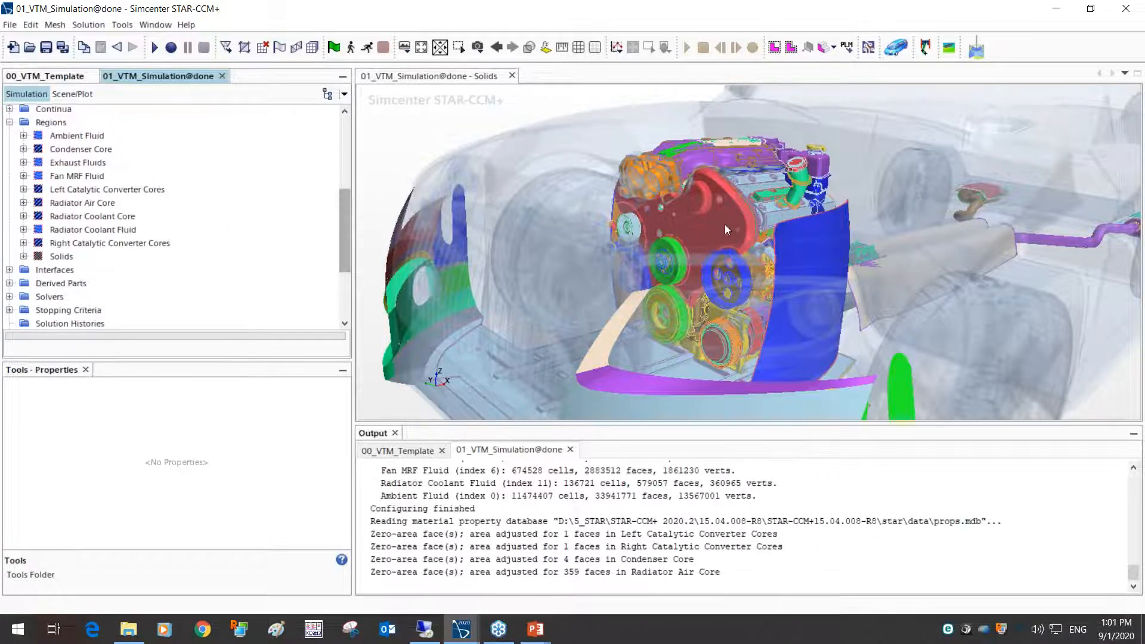
# Highlight the Left and Right Catalytic Converter Cores regions together and examine their location along the exhaust beneath the vehicle
pyautogui.scroll(-4, 724, 224)
pyautogui.moveTo(727, 234); pyautogui.dragTo(602, 292)
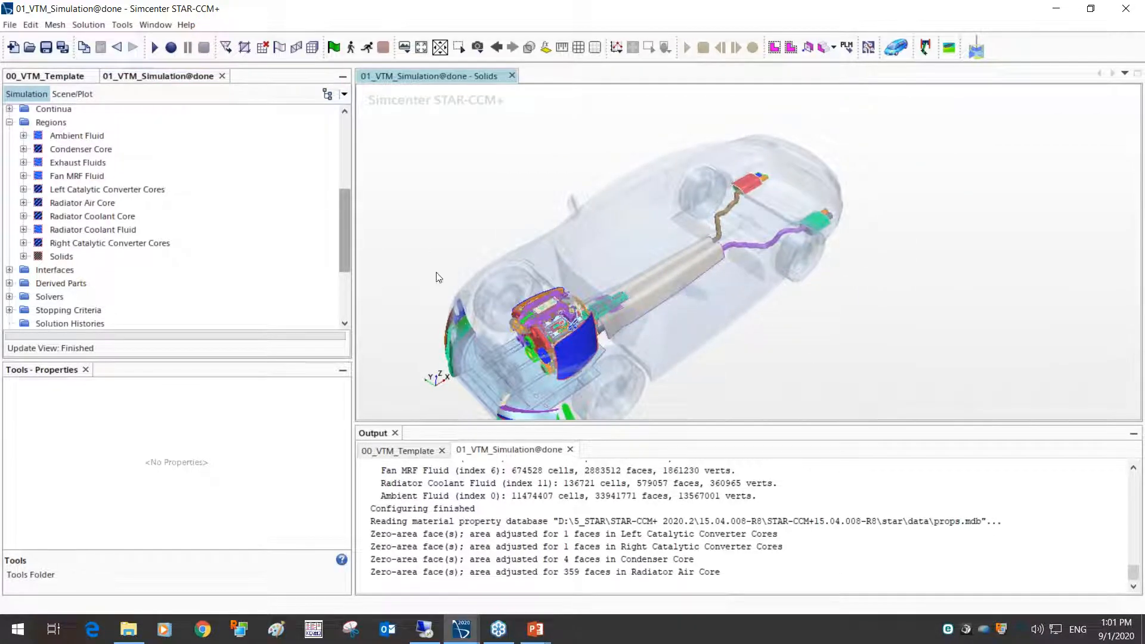
pyautogui.moveTo(602, 292)
pyautogui.mouseDown()
pyautogui.moveTo(634, 200)
pyautogui.moveTo(604, 195)
pyautogui.mouseUp()
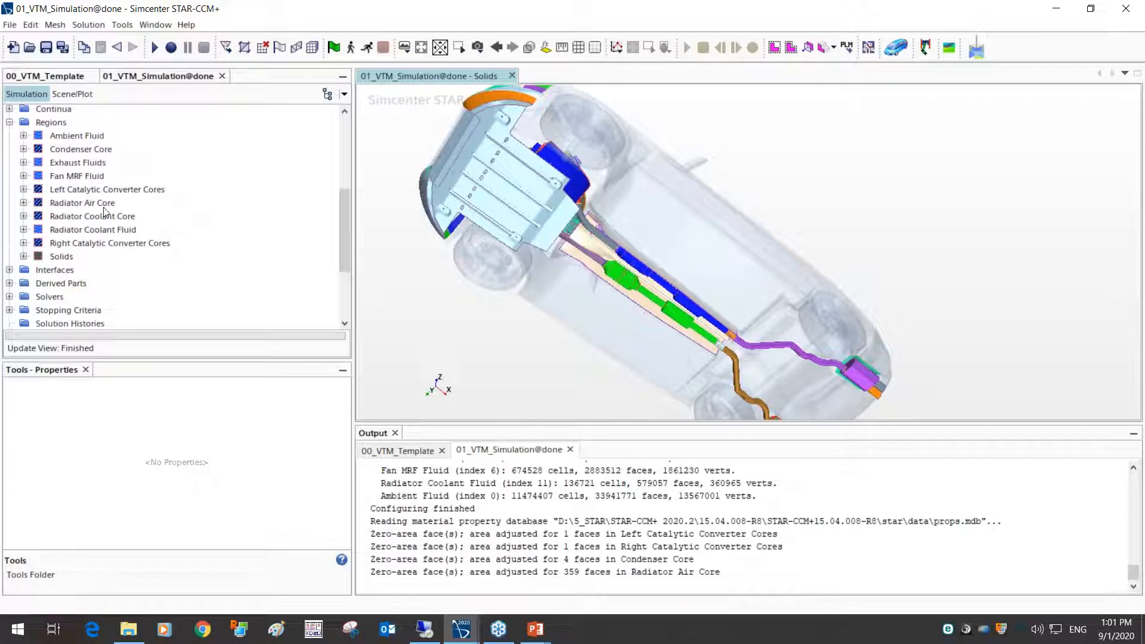
pyautogui.click(116, 191)
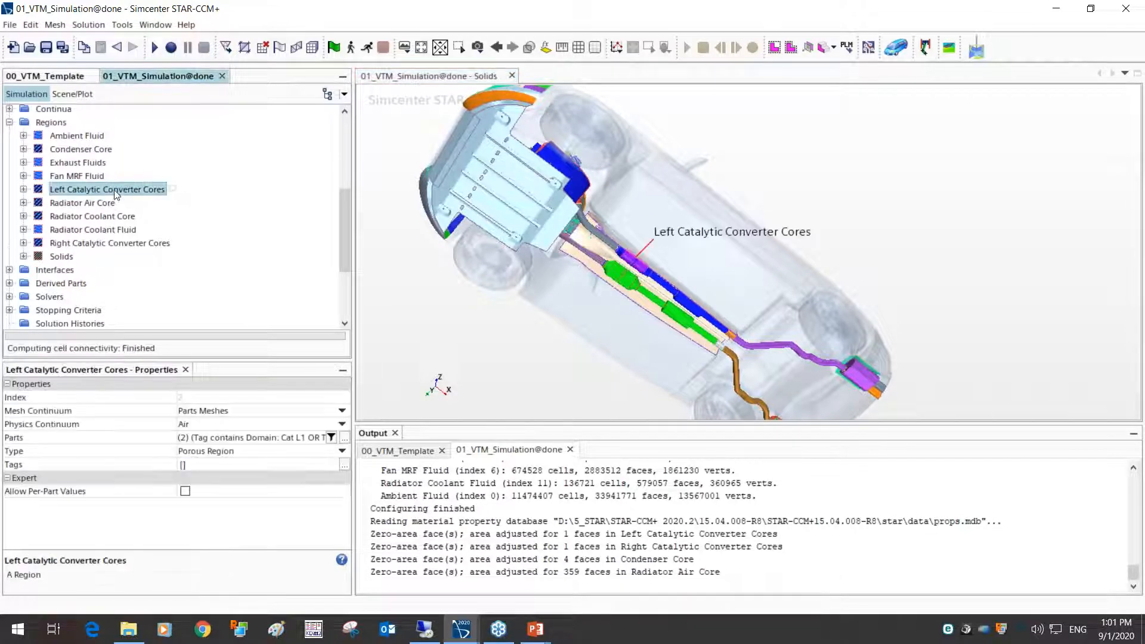
pyautogui.keyDown('ctrl'); pyautogui.click(133, 245); pyautogui.keyUp('ctrl')
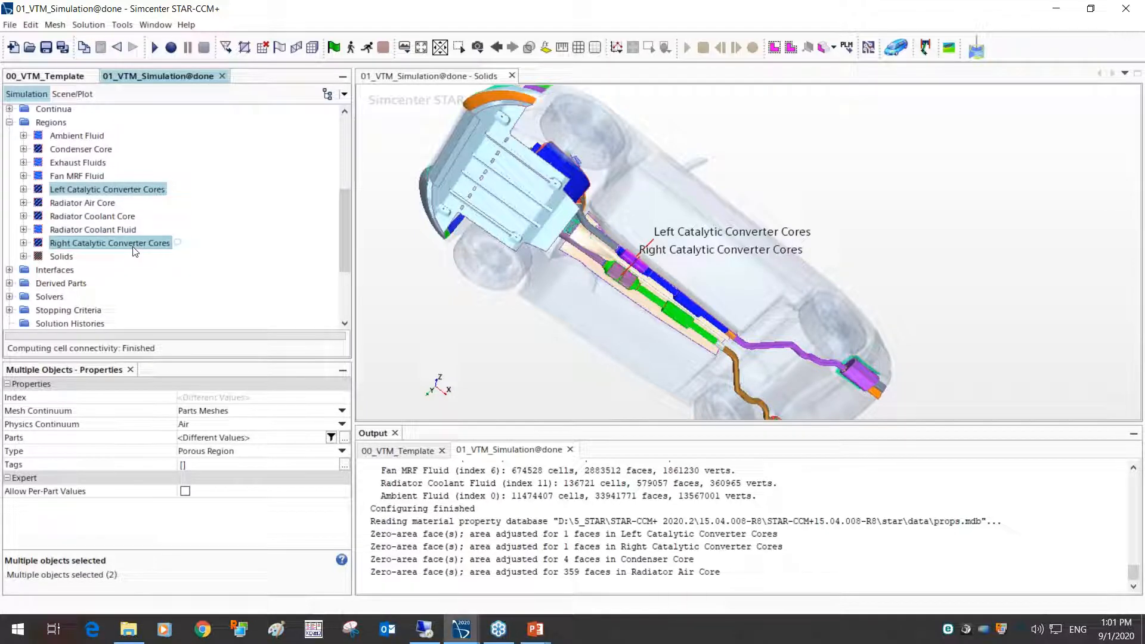
pyautogui.moveTo(589, 176); pyautogui.dragTo(645, 259)
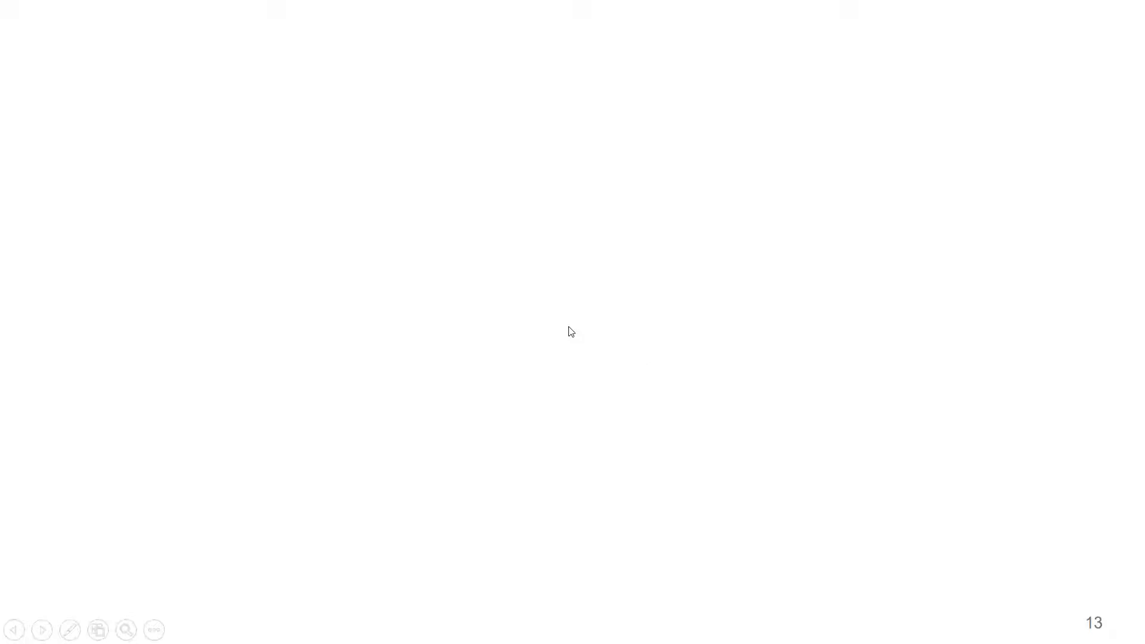
# Switch back to the Simcenter STAR-CCM+ window with 01_VTM_Simulation@done and collapse its Regions, Parts and Geometry folders
pyautogui.press('super+Tab')
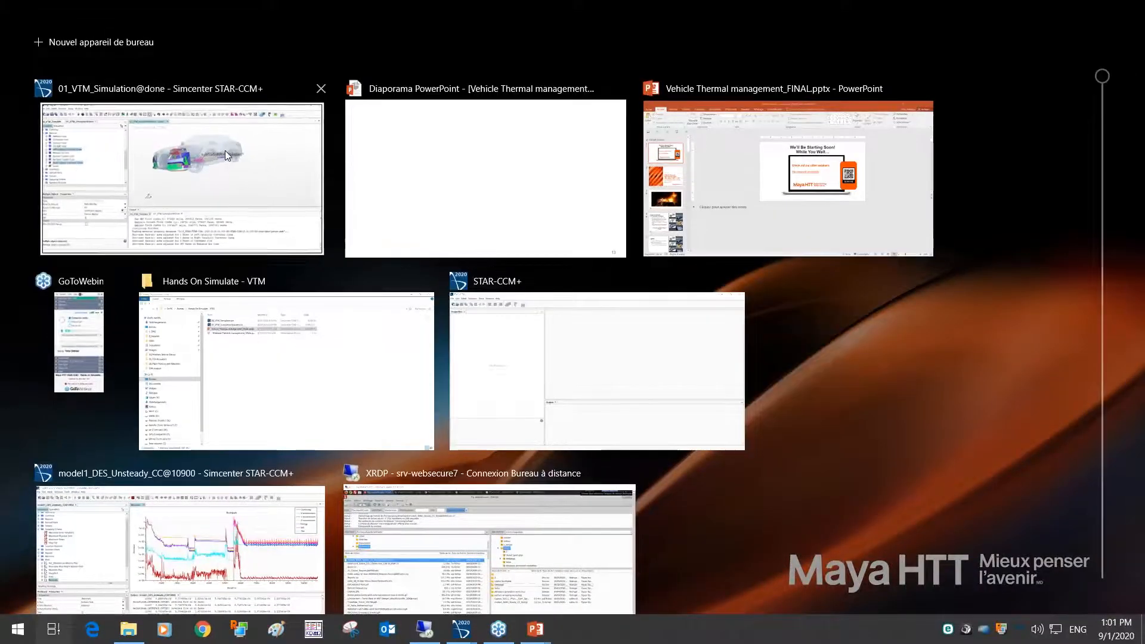
pyautogui.click(225, 150)
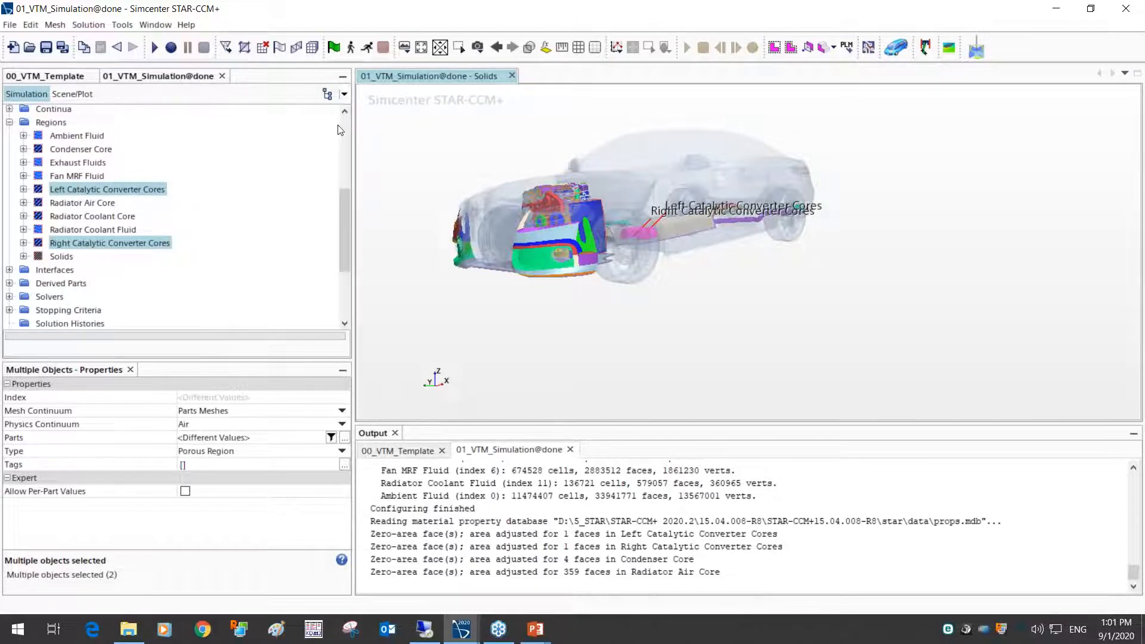
pyautogui.scroll(3, 87, 184)
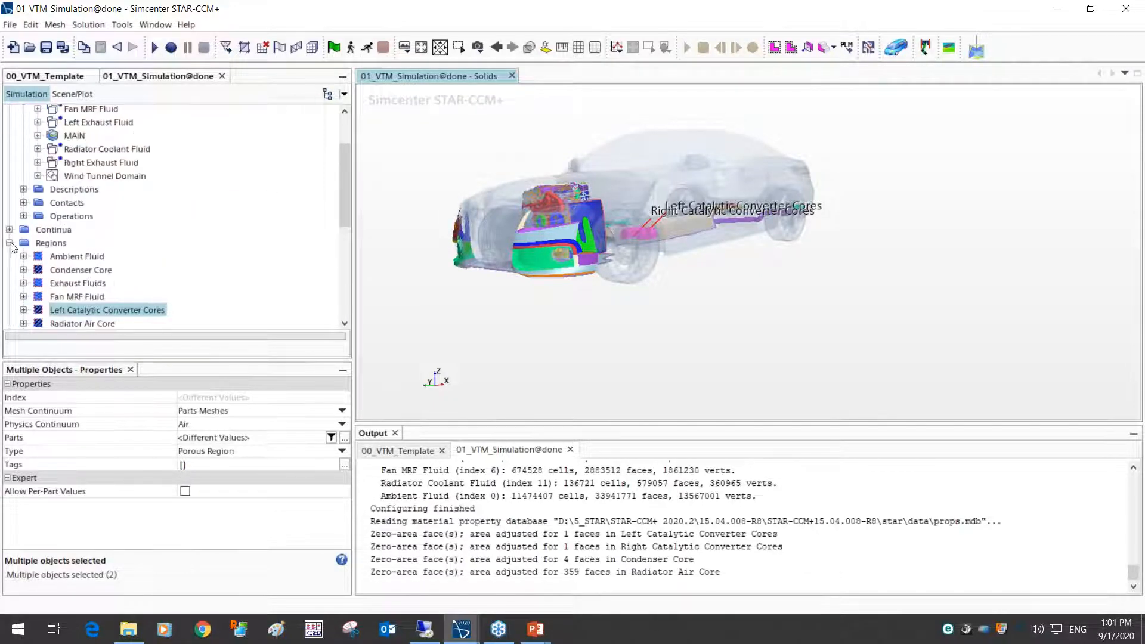
pyautogui.click(10, 244)
pyautogui.scroll(2, 22, 149)
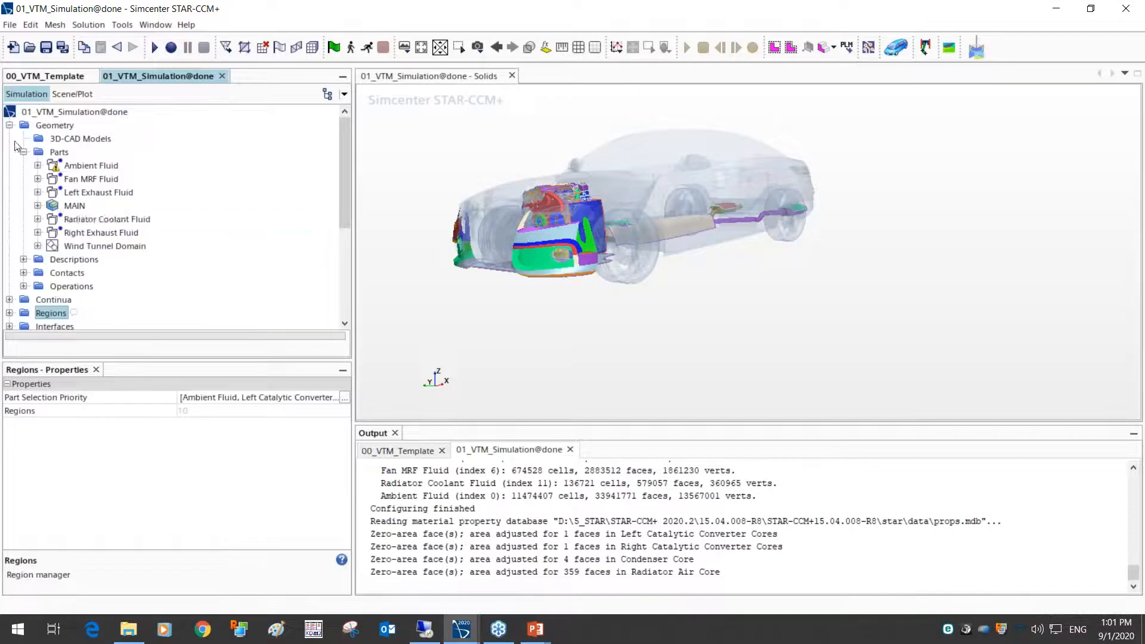
pyautogui.click(23, 152)
pyautogui.click(9, 125)
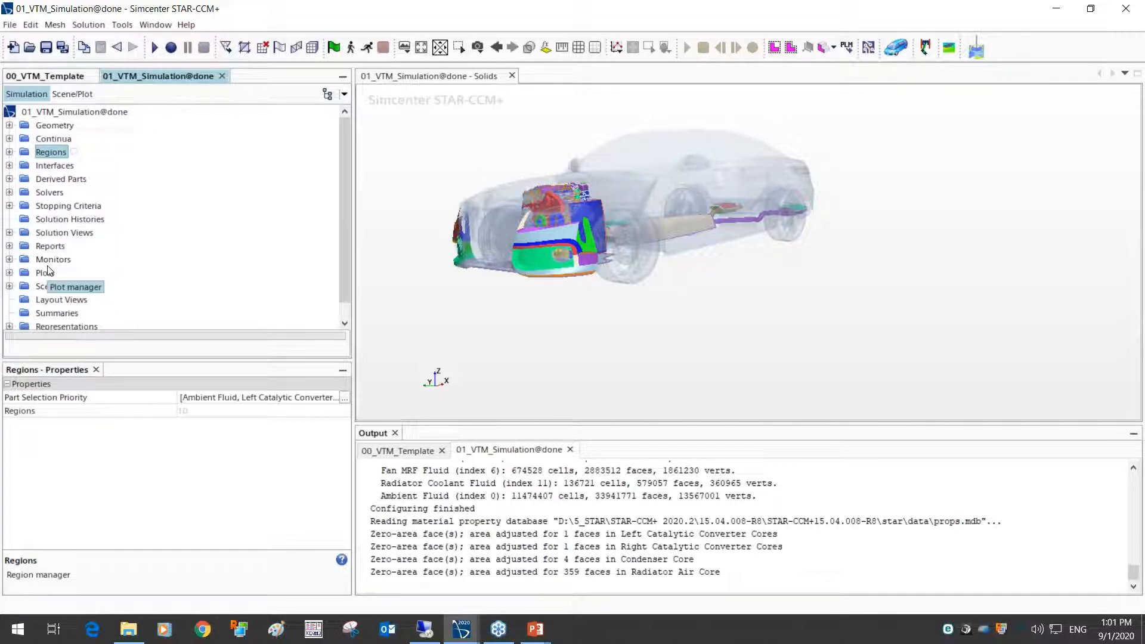
# Open the 00_Mesh Section scene from the Pre group of the simulation's scenes
pyautogui.click(9, 287)
pyautogui.click(23, 313)
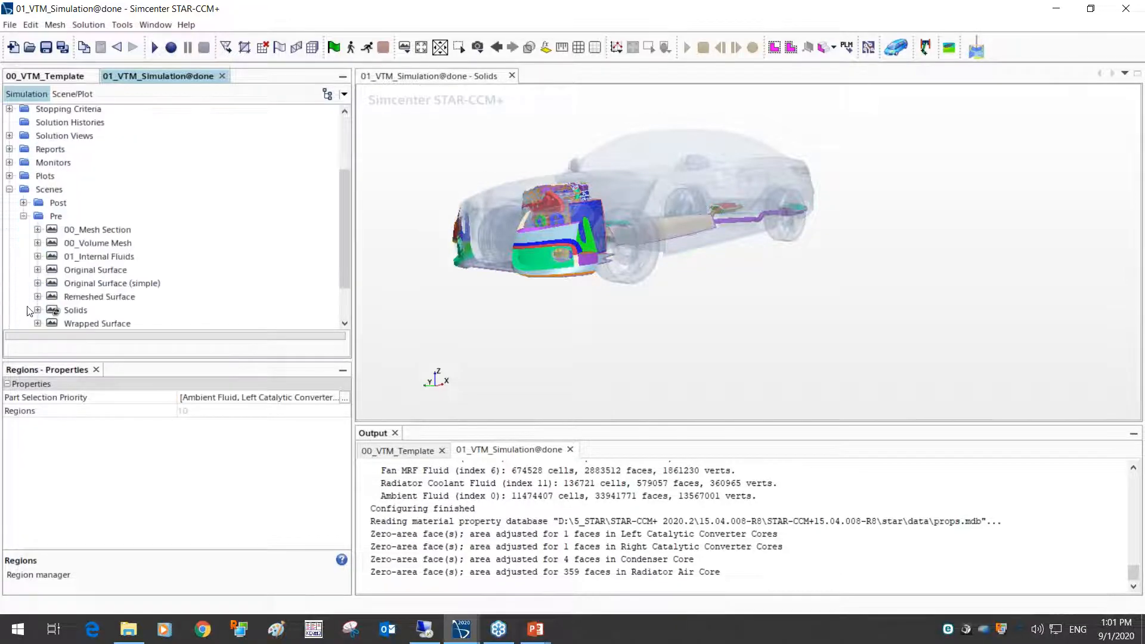
pyautogui.scroll(-1, 89, 280)
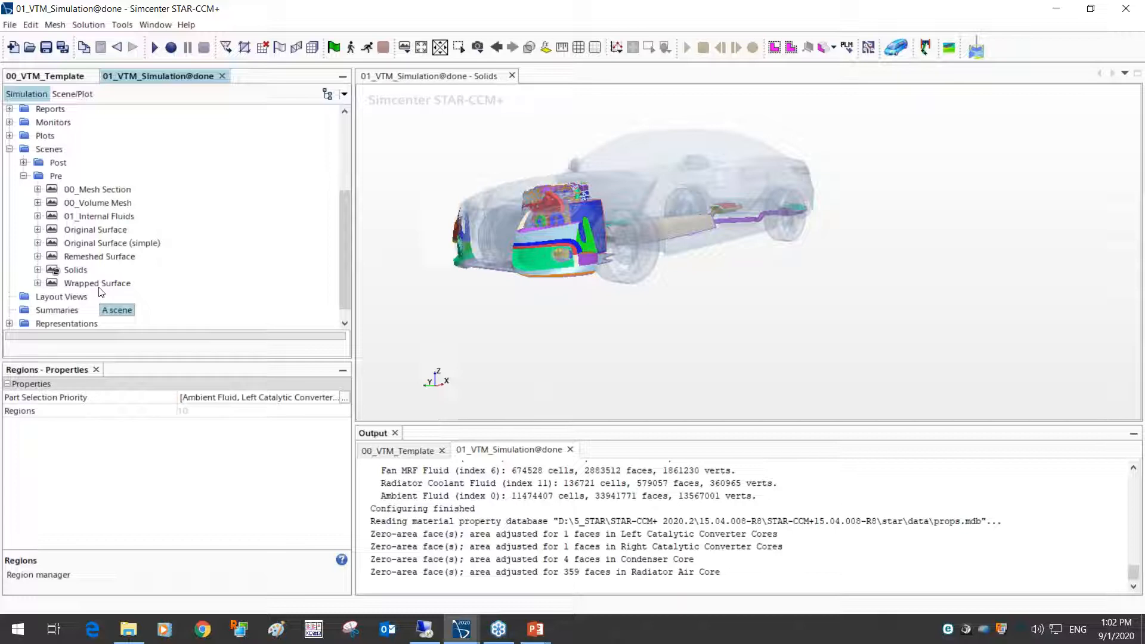
pyautogui.click(110, 189)
pyautogui.rightClick(109, 189)
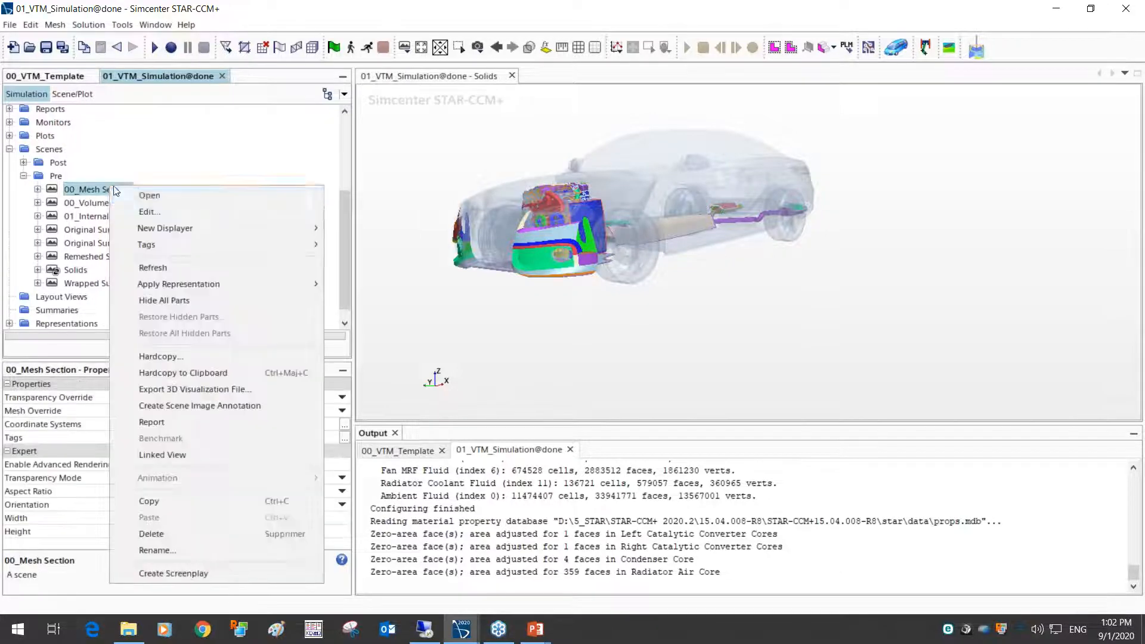
pyautogui.click(132, 196)
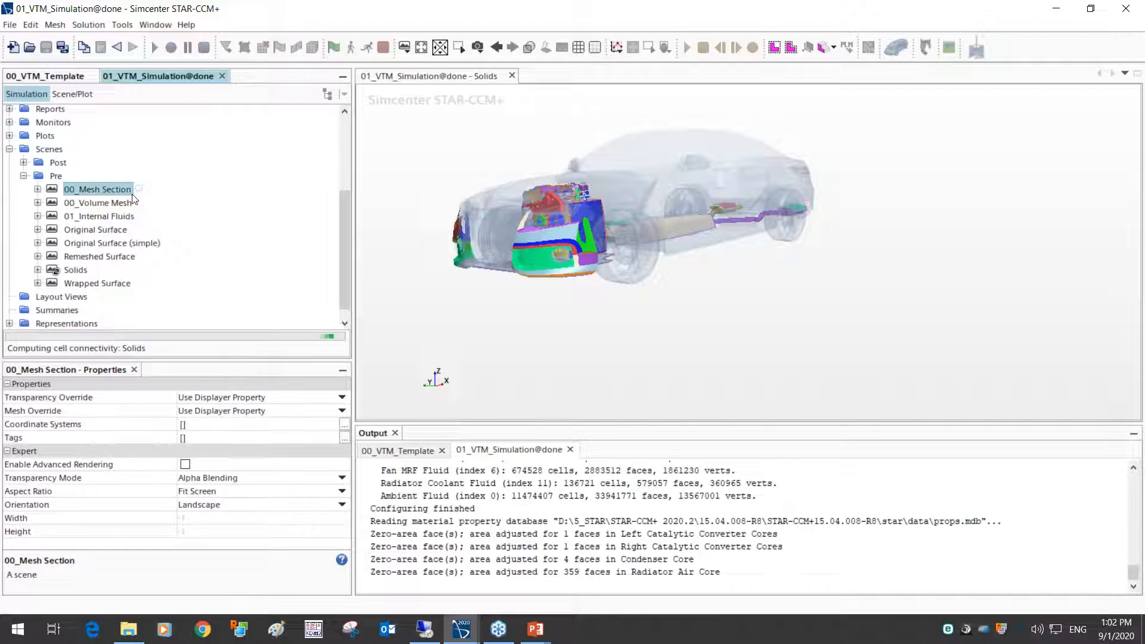
pyautogui.doubleClick(132, 195)
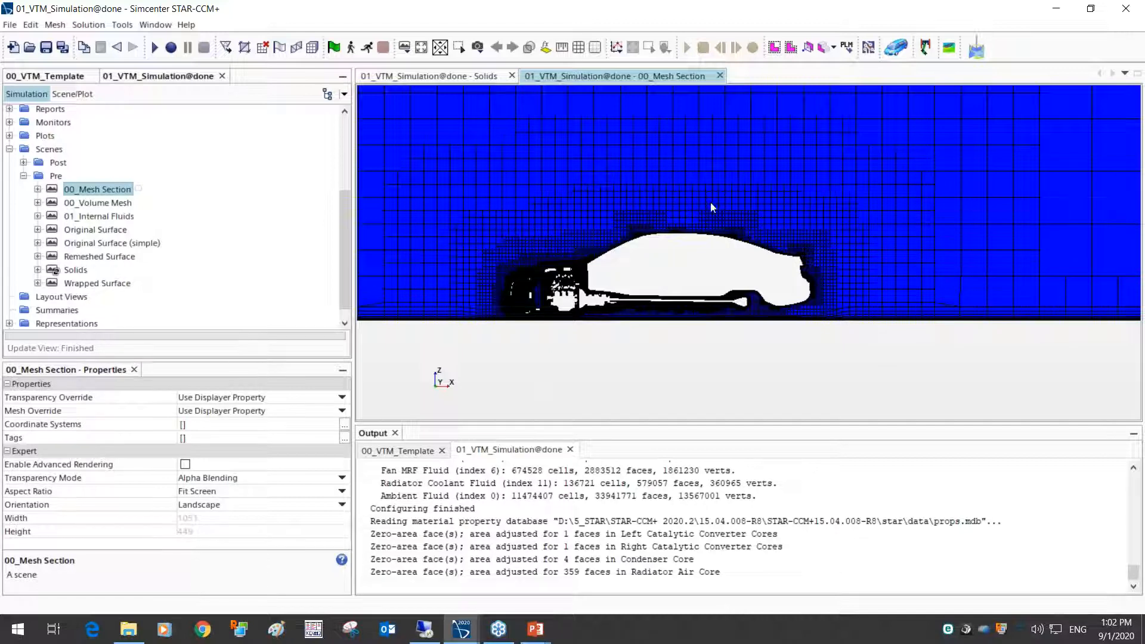
# Examine the section mesh at the vehicle's front end, closing in on the condenser, radiator and fan blade cells
pyautogui.scroll(10, 517, 295)
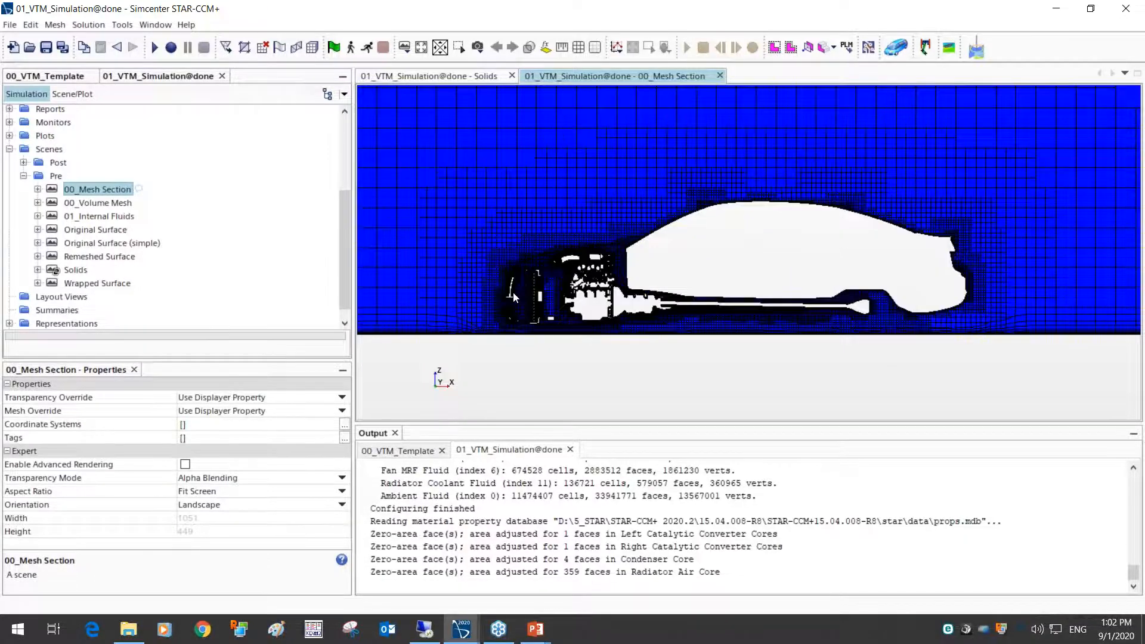
pyautogui.scroll(-3, 619, 300)
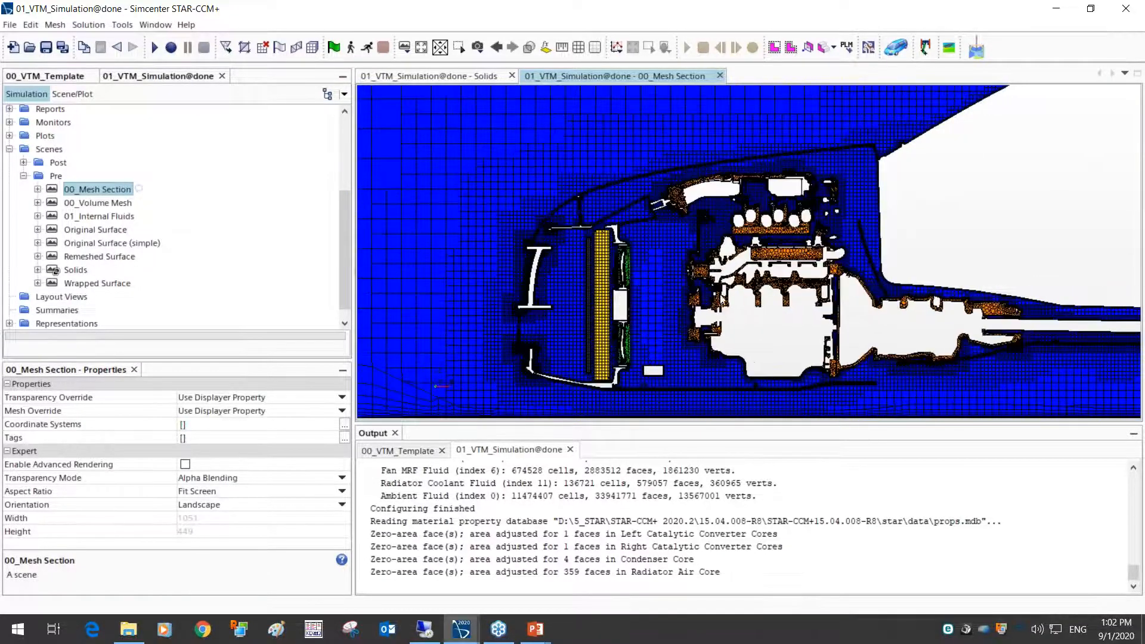
pyautogui.moveTo(737, 294); pyautogui.dragTo(676, 279, button='right')
pyautogui.scroll(2, 525, 222)
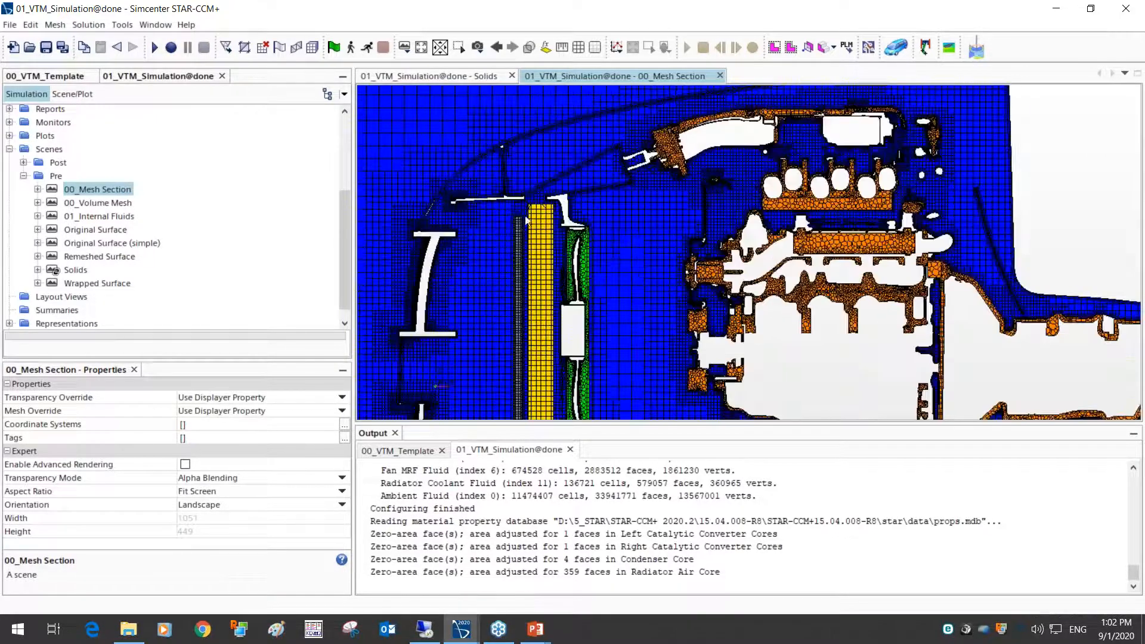
pyautogui.scroll(2, 524, 220)
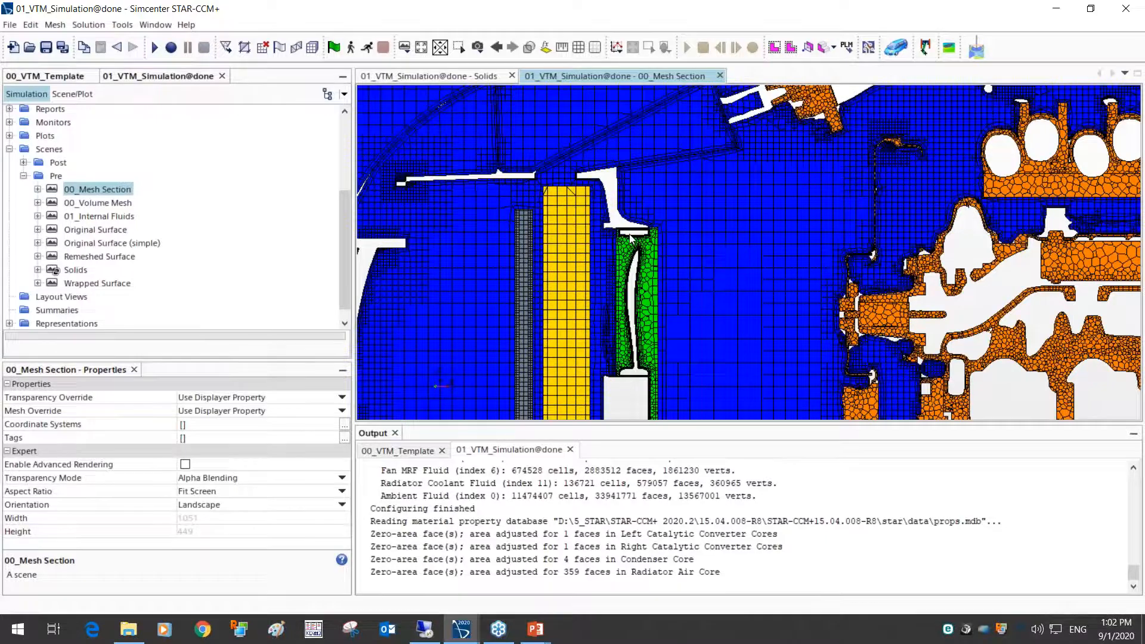
pyautogui.scroll(3, 631, 239)
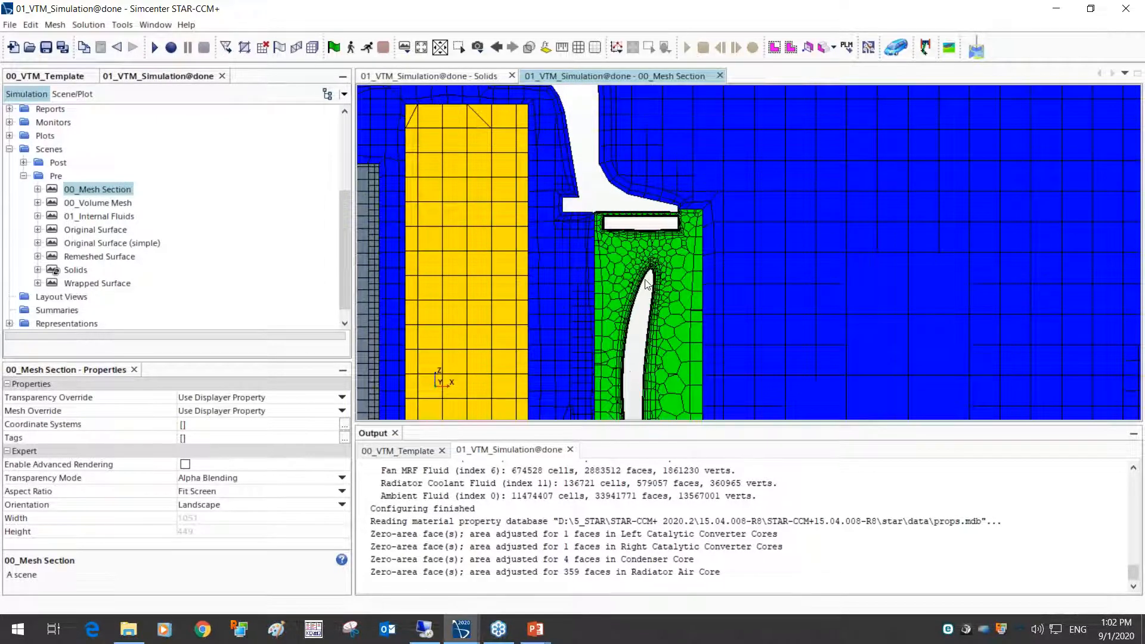
pyautogui.scroll(-5, 647, 284)
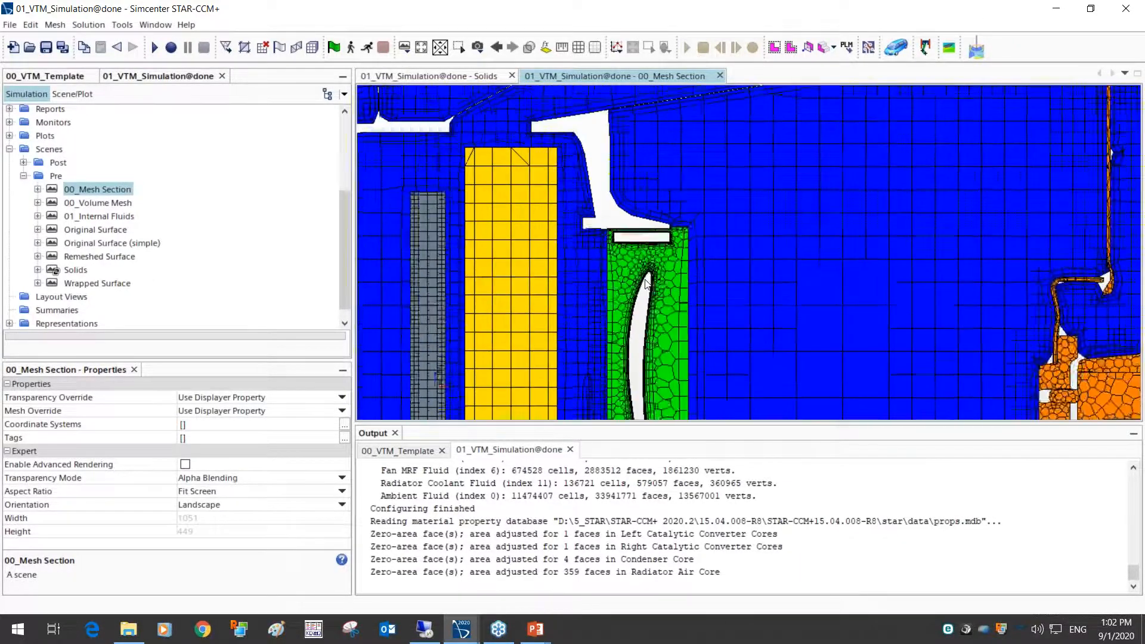
# Examine the section mesh in the engine solids and the mesh refinement around the entire vehicle
pyautogui.moveTo(873, 311); pyautogui.dragTo(598, 210, button='right')
pyautogui.scroll(4, 564, 200)
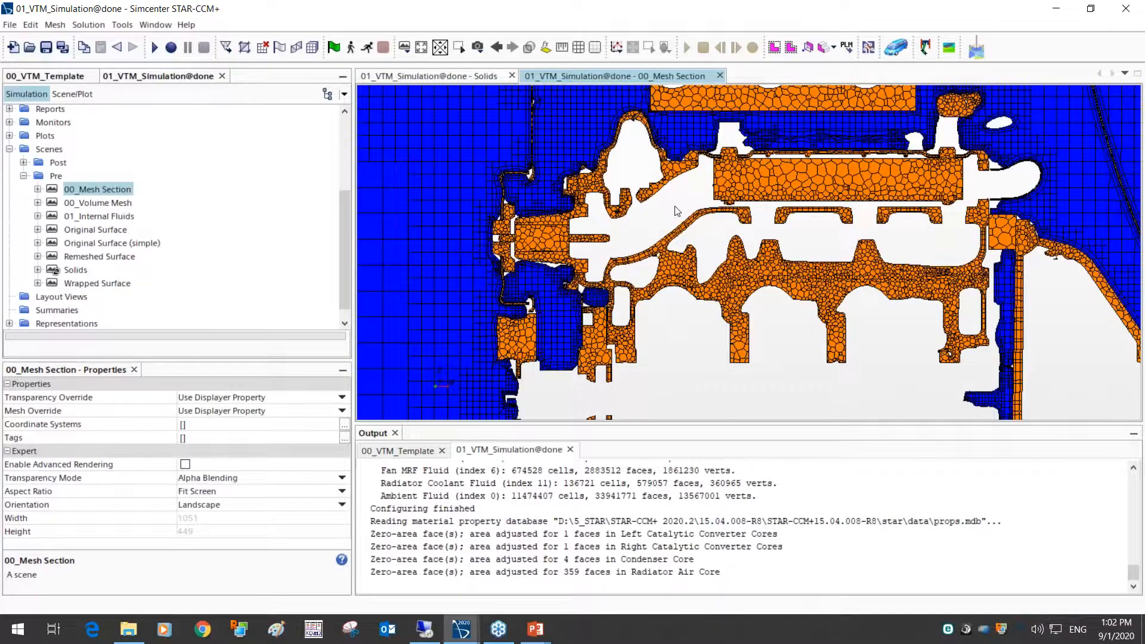
pyautogui.scroll(-6, 678, 211)
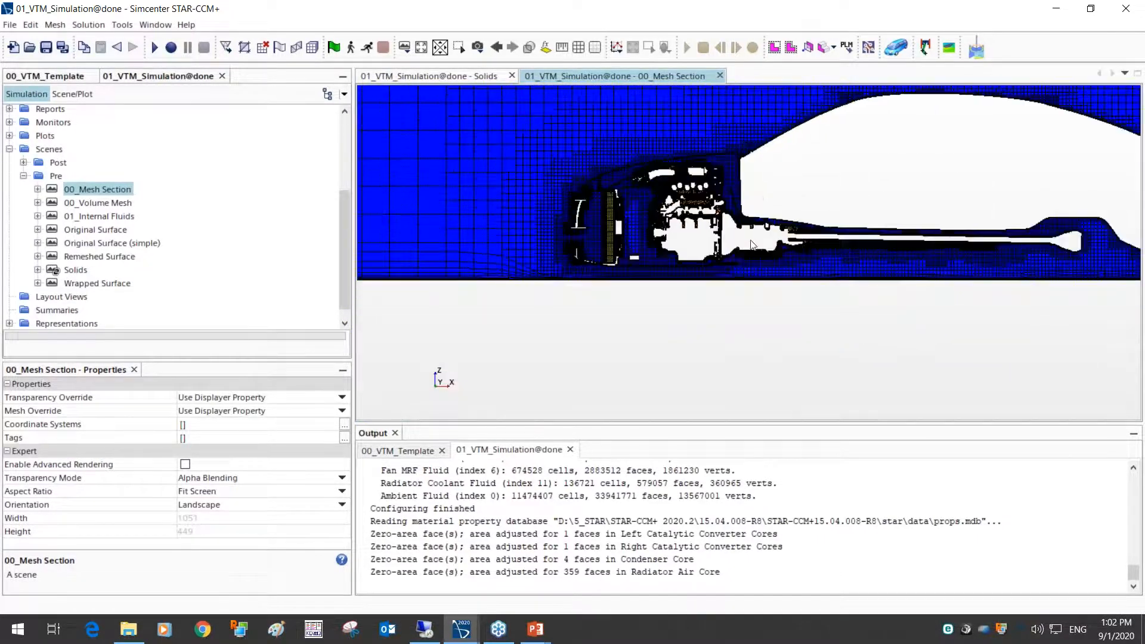
pyautogui.scroll(-5, 751, 244)
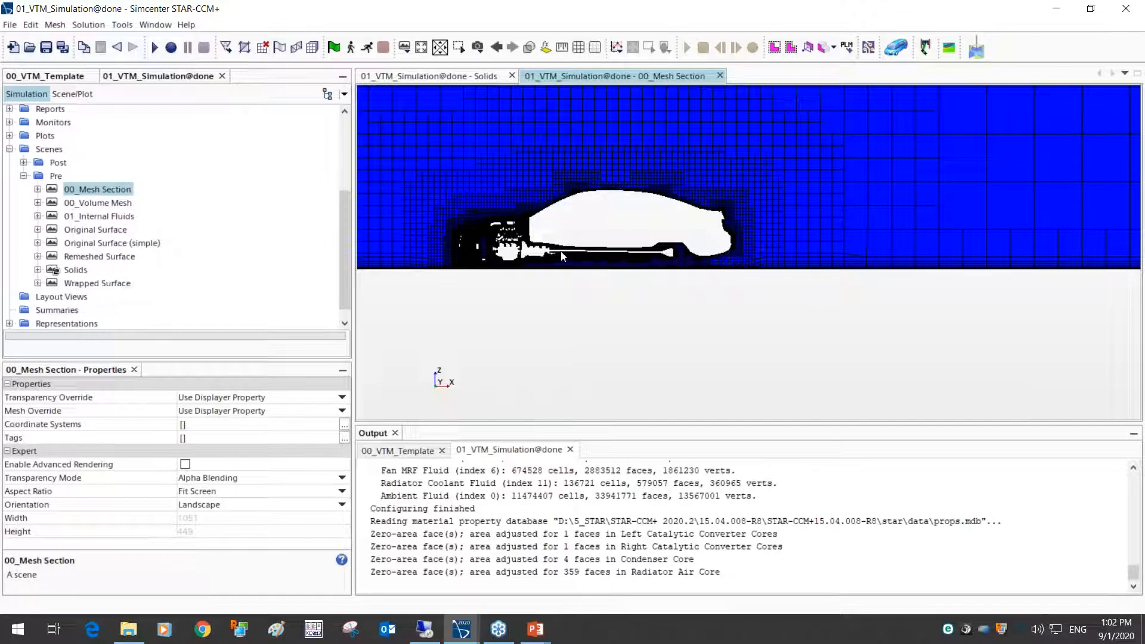
pyautogui.scroll(3, 468, 221)
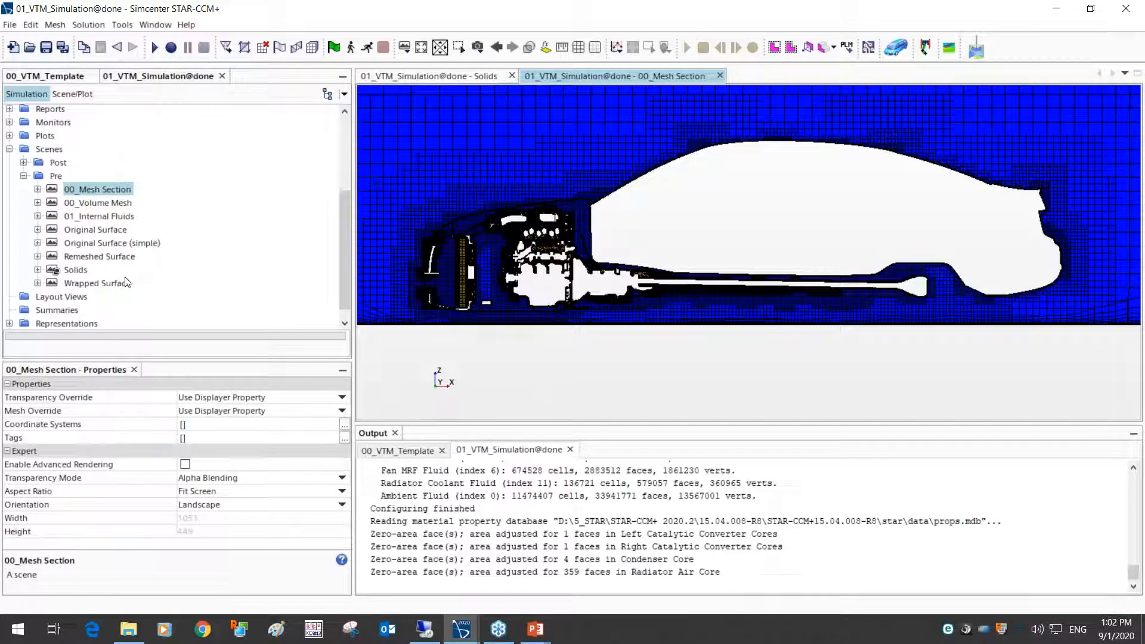
# Open the 01_Internal Fluids scene from the Pre scenes
pyautogui.click(115, 218)
pyautogui.rightClick(114, 216)
pyautogui.click(141, 227)
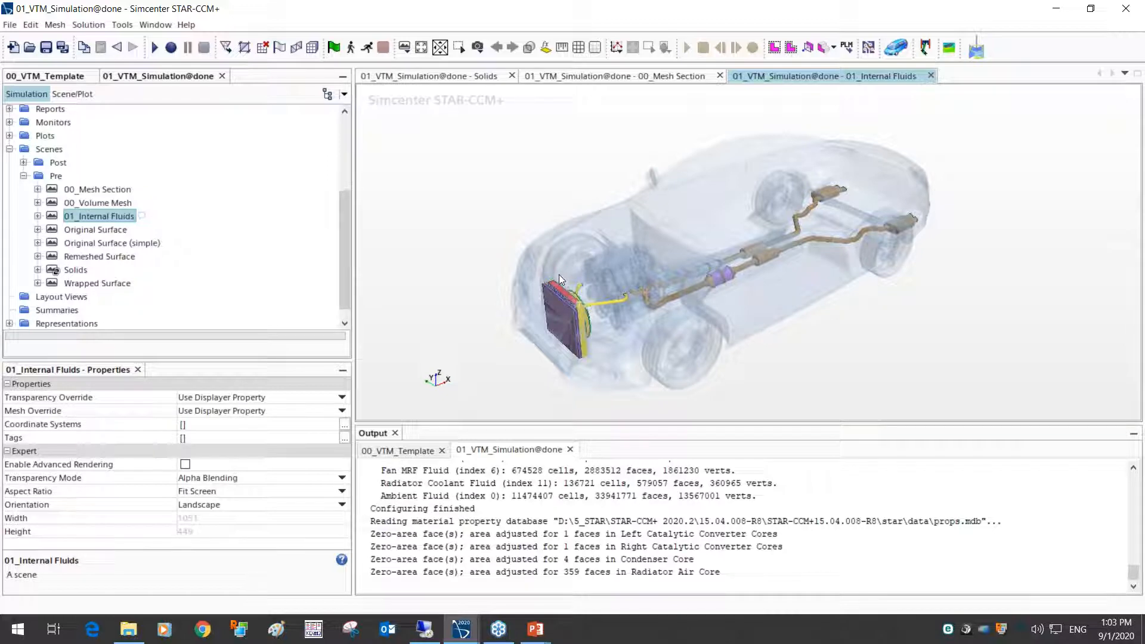
# Inspect the condenser, radiator cores, coolant pipes and fan region in the internal fluids scene from several angles
pyautogui.scroll(5, 557, 292)
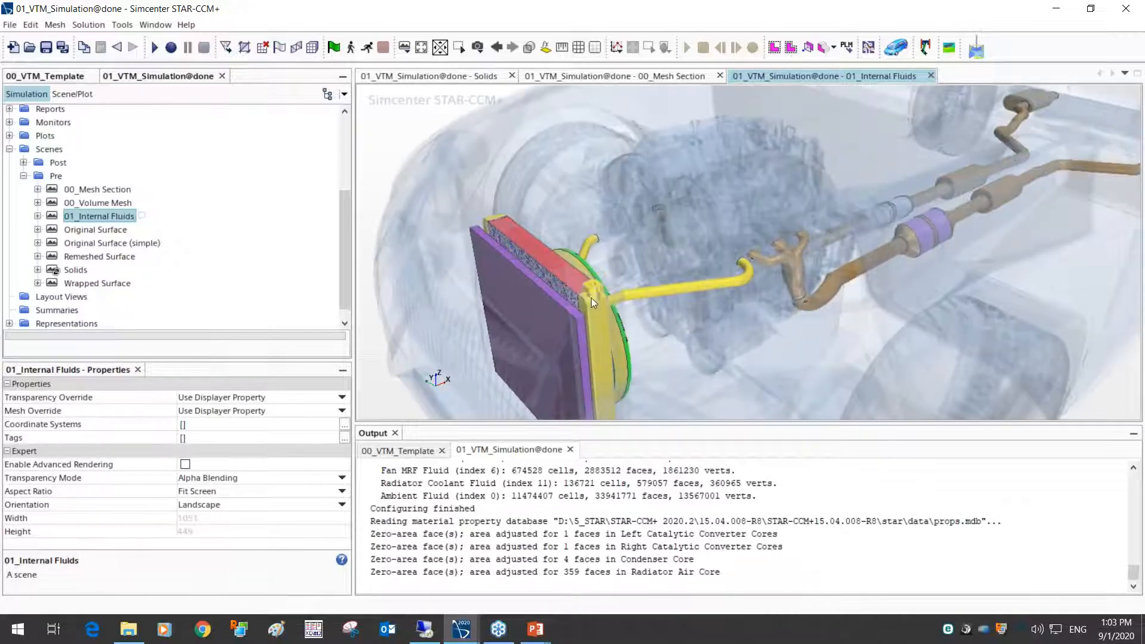
pyautogui.scroll(3, 592, 299)
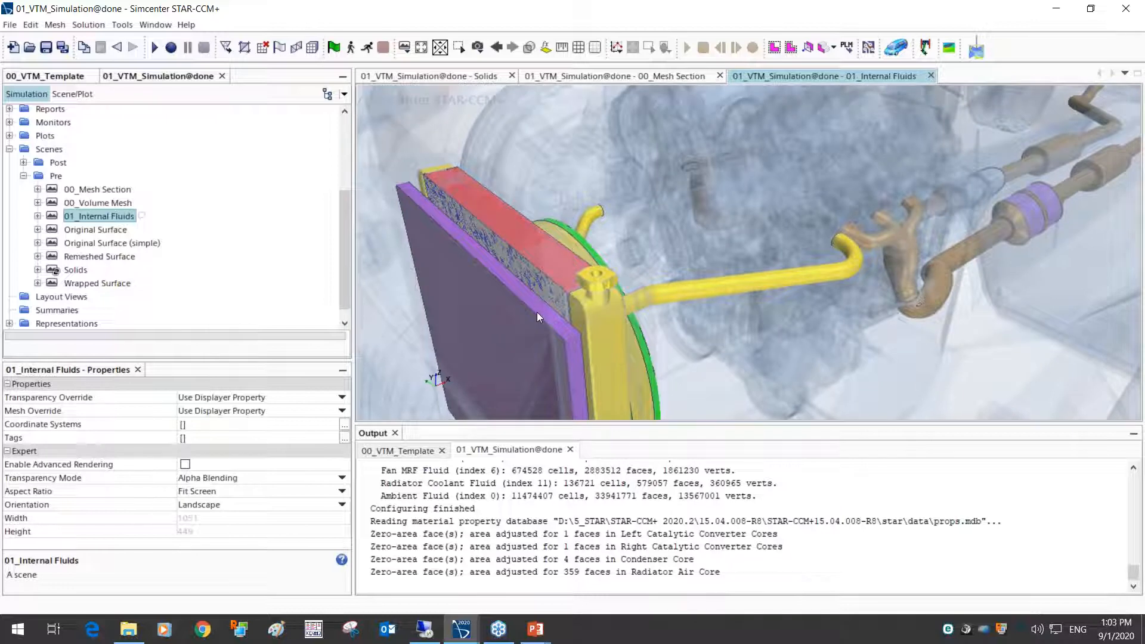
pyautogui.moveTo(573, 254); pyautogui.dragTo(545, 295)
pyautogui.scroll(-10, 545, 295)
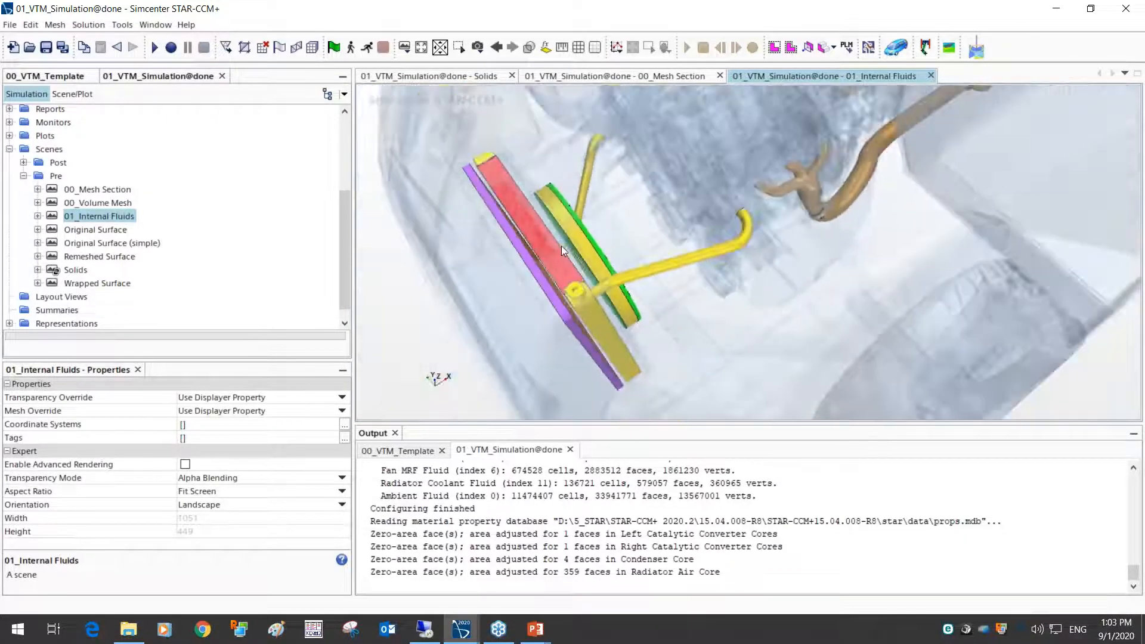
pyautogui.scroll(-3, 542, 284)
pyautogui.moveTo(546, 284); pyautogui.dragTo(624, 272)
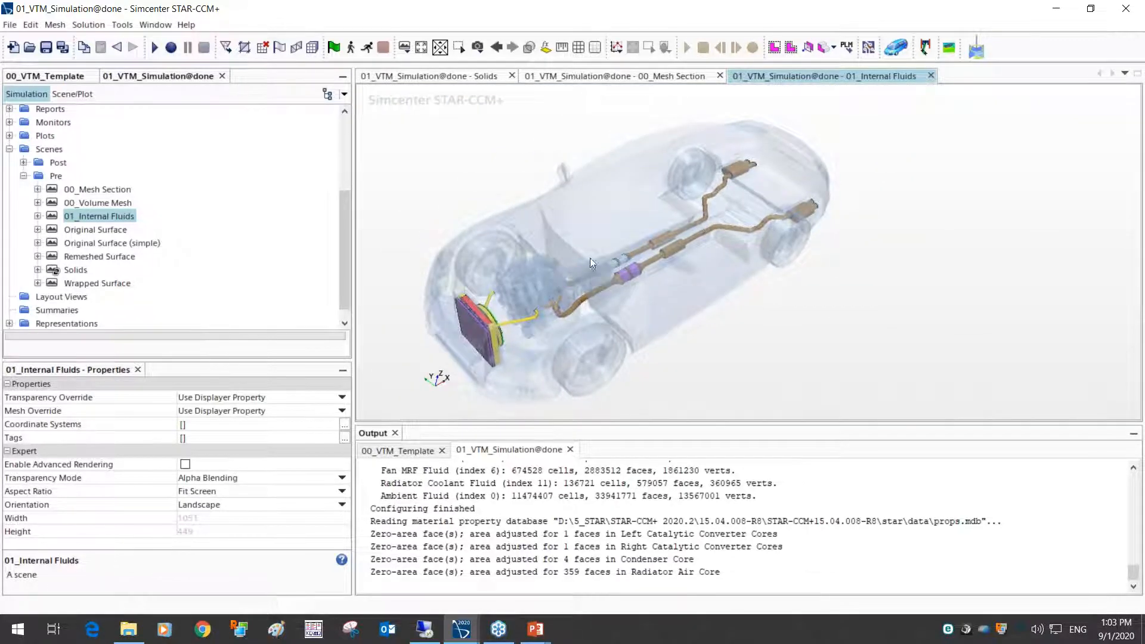
# Inspect the exhaust fluid up close where its manifold branches meet the engine, ahead of the catalytic converter cores
pyautogui.scroll(10, 544, 299)
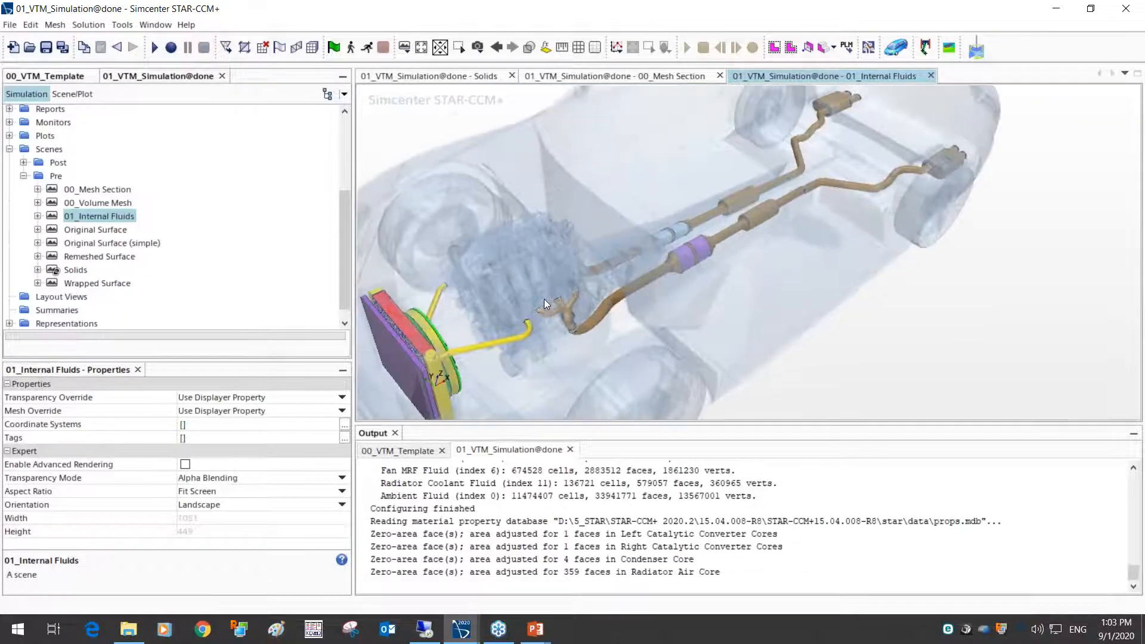
pyautogui.scroll(3, 544, 299)
pyautogui.scroll(-4, 554, 371)
pyautogui.moveTo(571, 367); pyautogui.dragTo(609, 300, button='right')
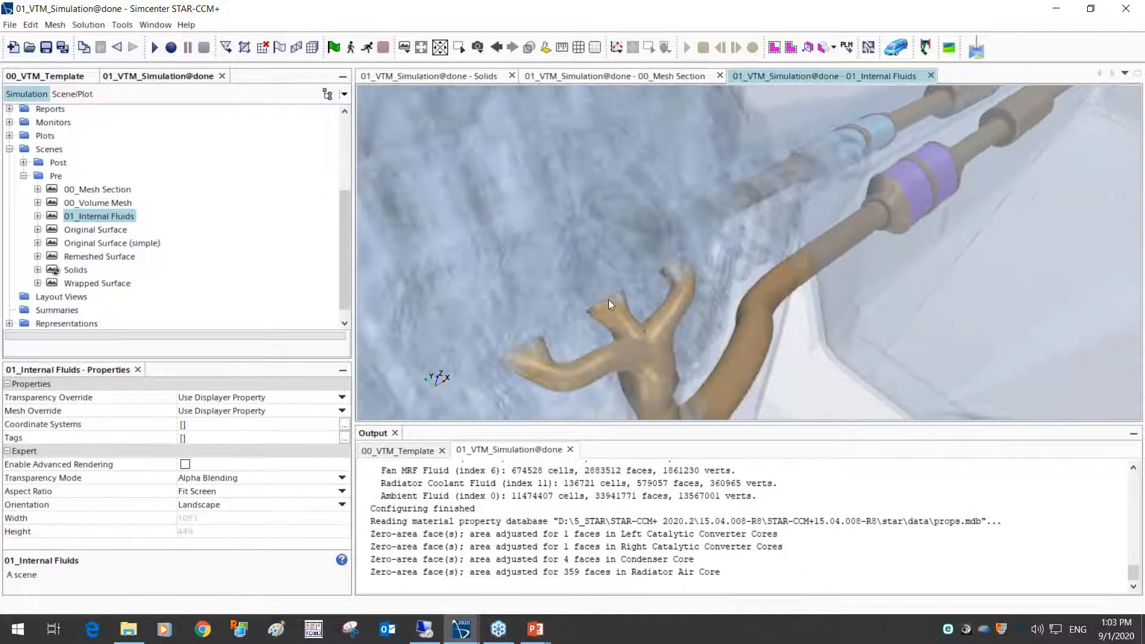
# Examine the full exhaust run together with the cooling package and engine across the whole vehicle in the internal fluids scene
pyautogui.scroll(-5, 675, 256)
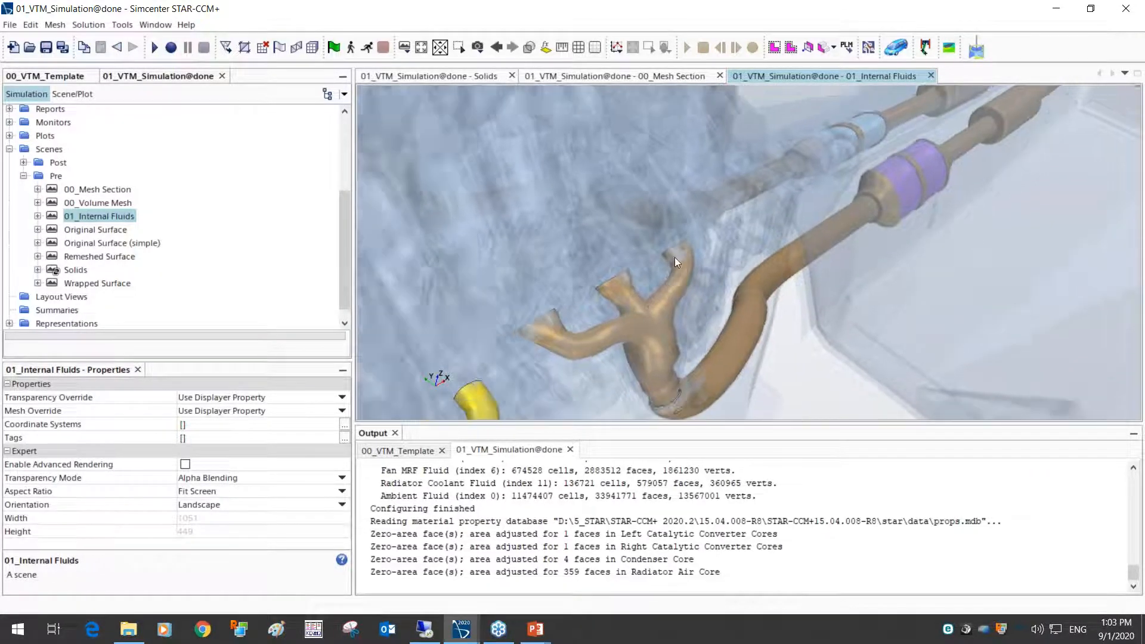
pyautogui.scroll(-5, 675, 256)
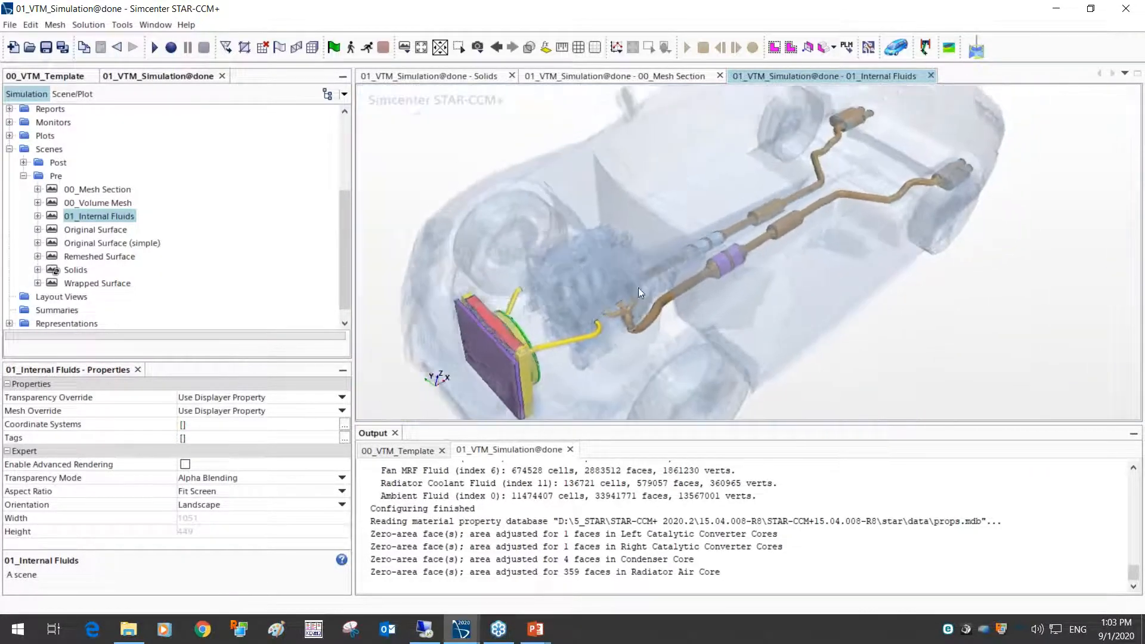
pyautogui.scroll(-1, 601, 297)
pyautogui.moveTo(600, 297); pyautogui.dragTo(597, 288)
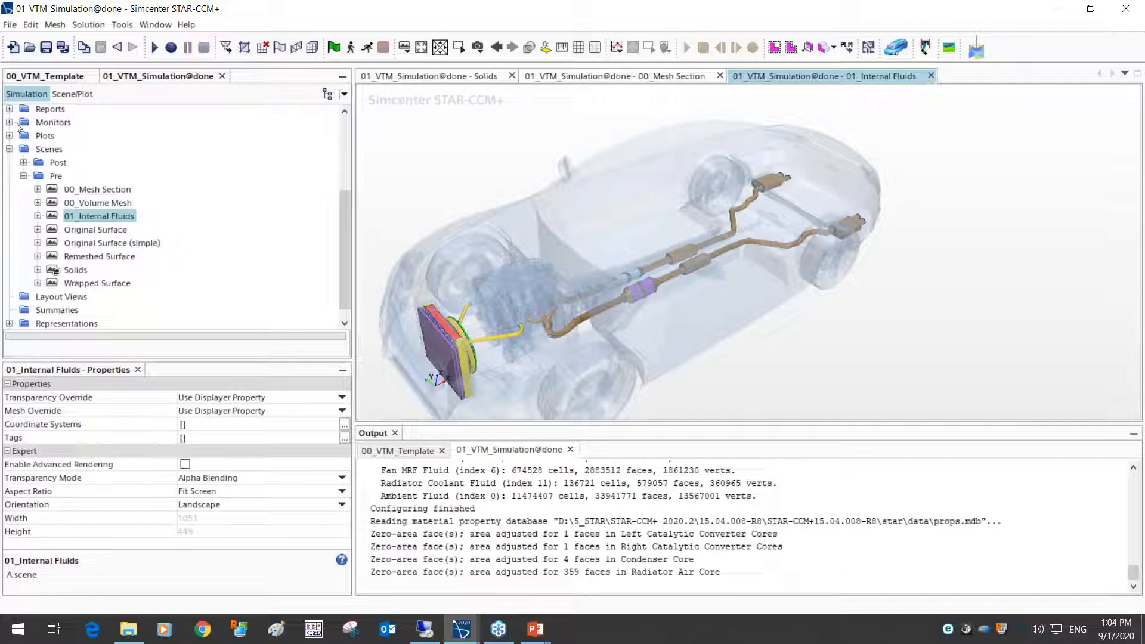
# Open the Residuals plot, followed by the Cooling Package Air Mass Flow plot, to review convergence
pyautogui.click(10, 150)
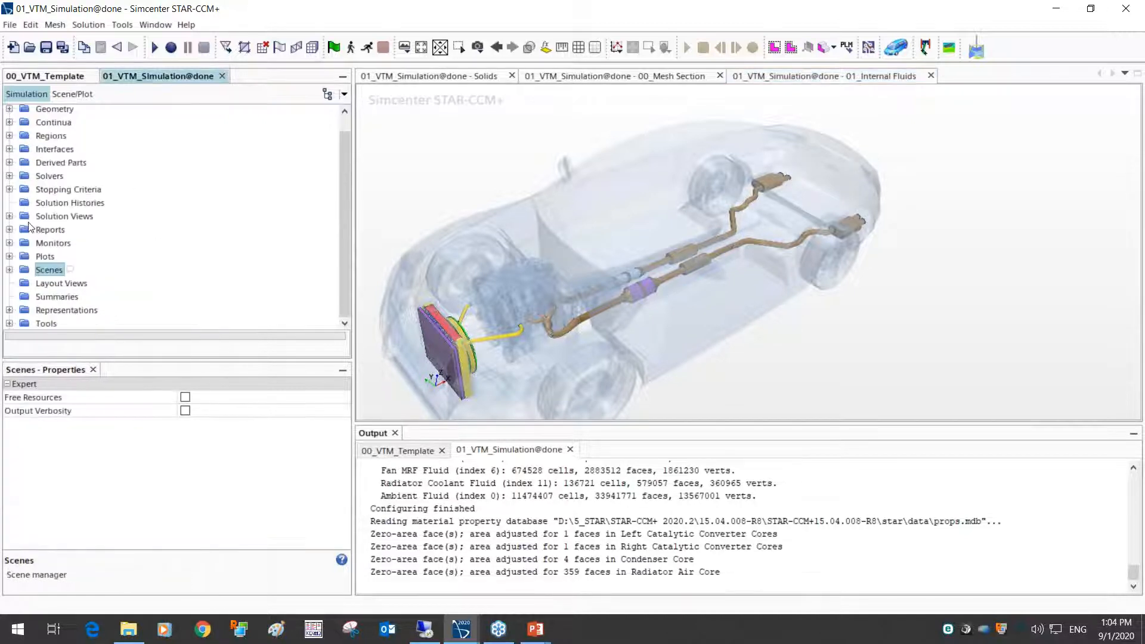
pyautogui.click(10, 256)
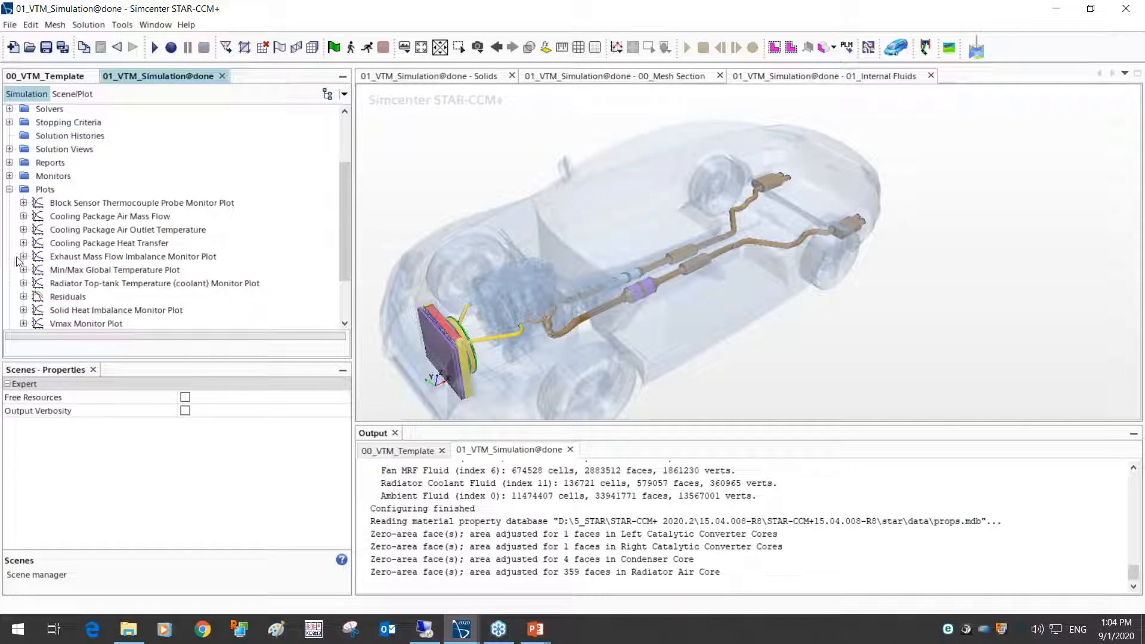
pyautogui.doubleClick(64, 297)
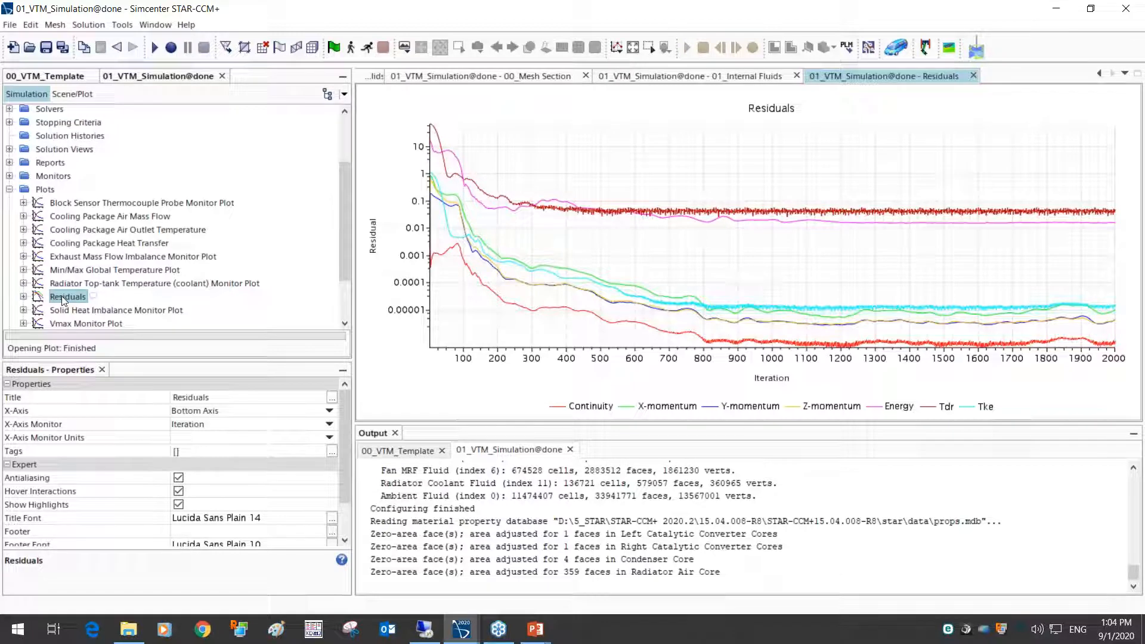
pyautogui.doubleClick(91, 216)
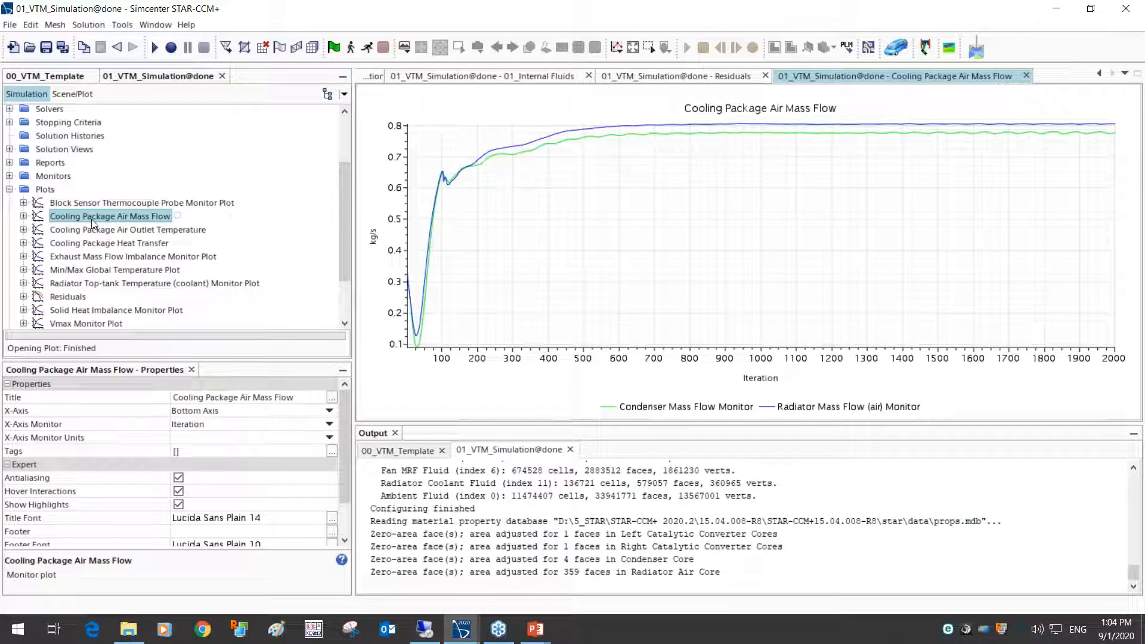
pyautogui.click(9, 189)
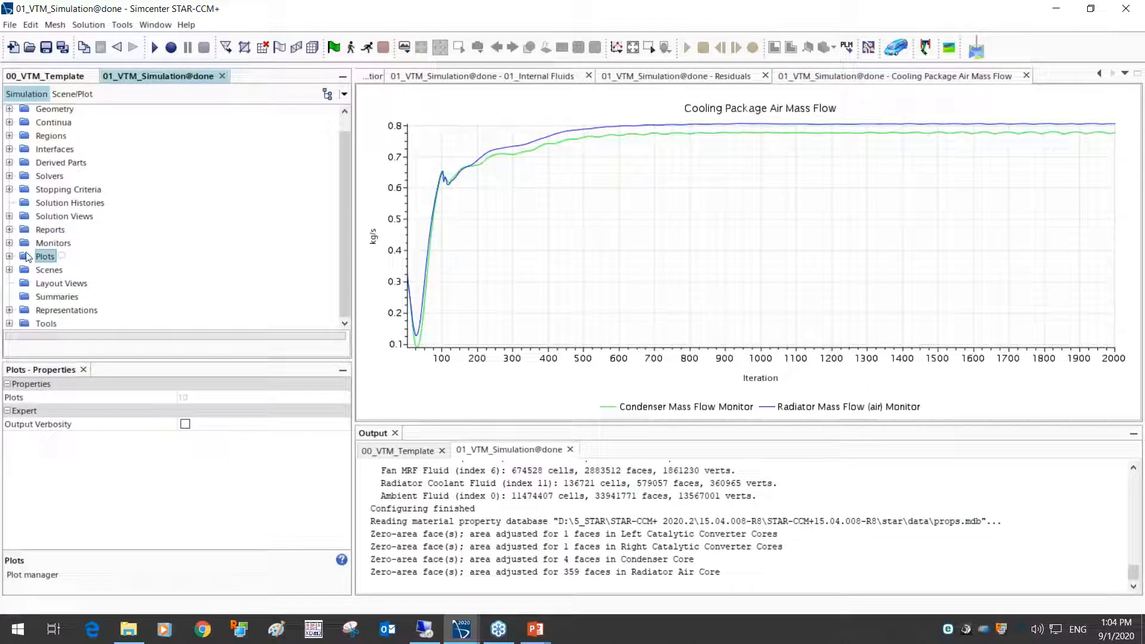
# Open the 03_Air-side HX Temperature scene from the Post scenes and examine the heat exchanger cores up close
pyautogui.click(9, 269)
pyautogui.click(23, 284)
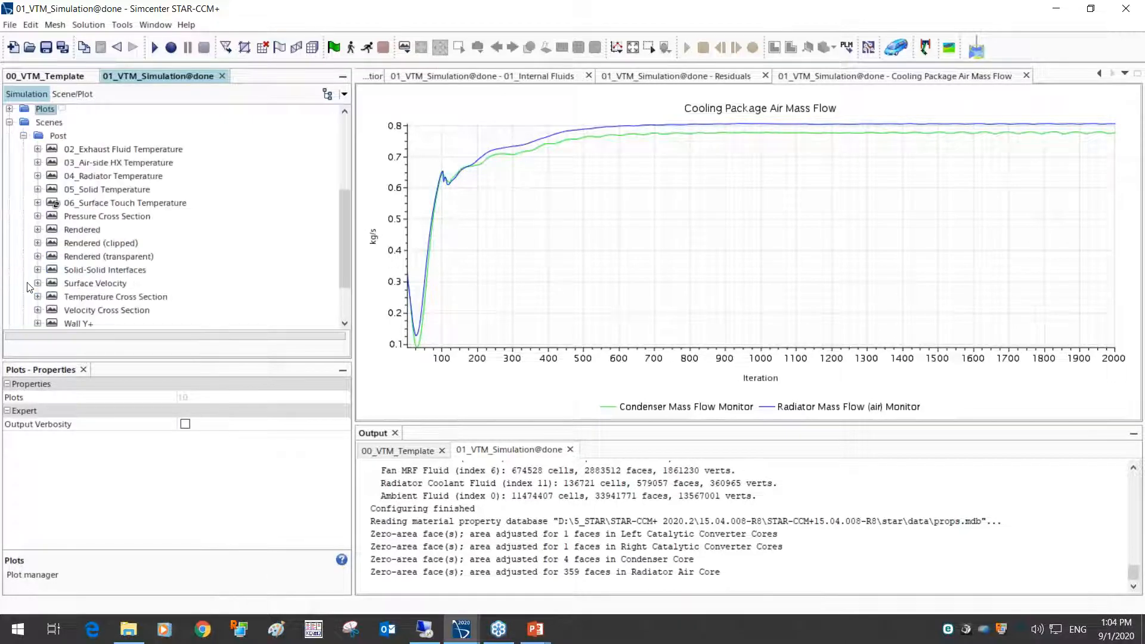
pyautogui.click(126, 163)
pyautogui.rightClick(127, 163)
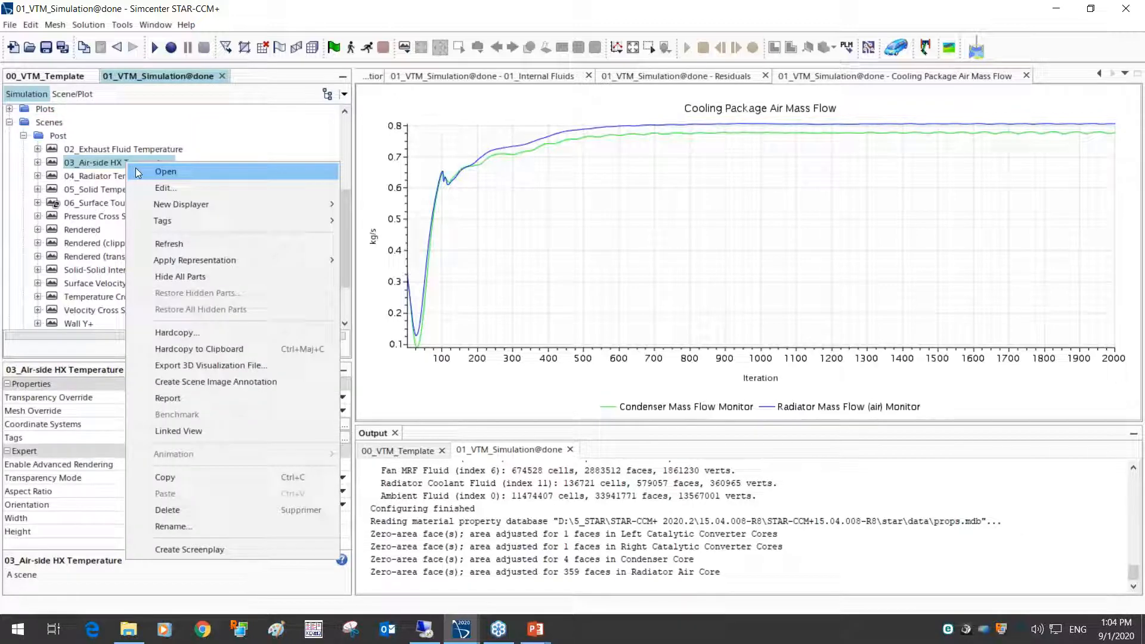
pyautogui.click(133, 172)
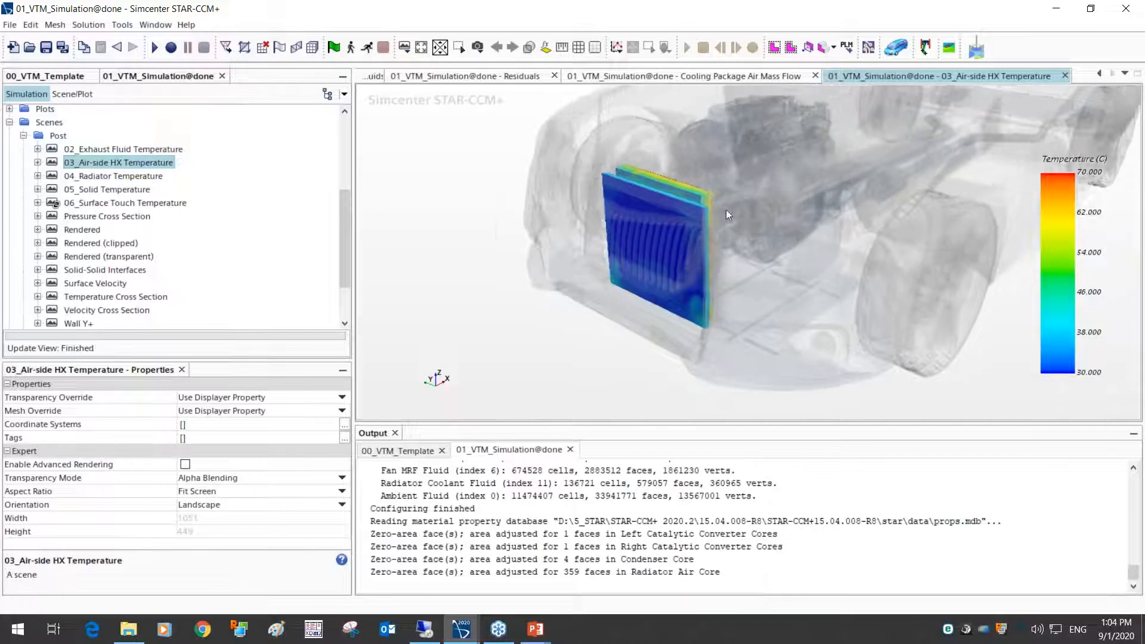
pyautogui.scroll(5, 725, 209)
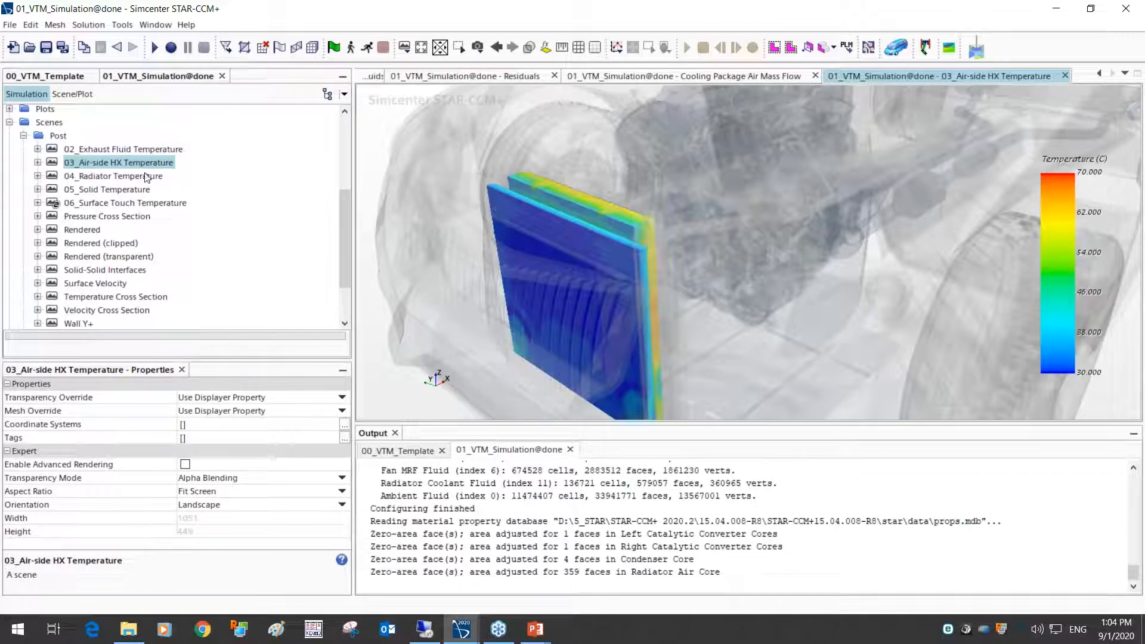
# Open the 04_Radiator Temperature scene from the Post scenes
pyautogui.click(143, 177)
pyautogui.rightClick(143, 177)
pyautogui.click(167, 182)
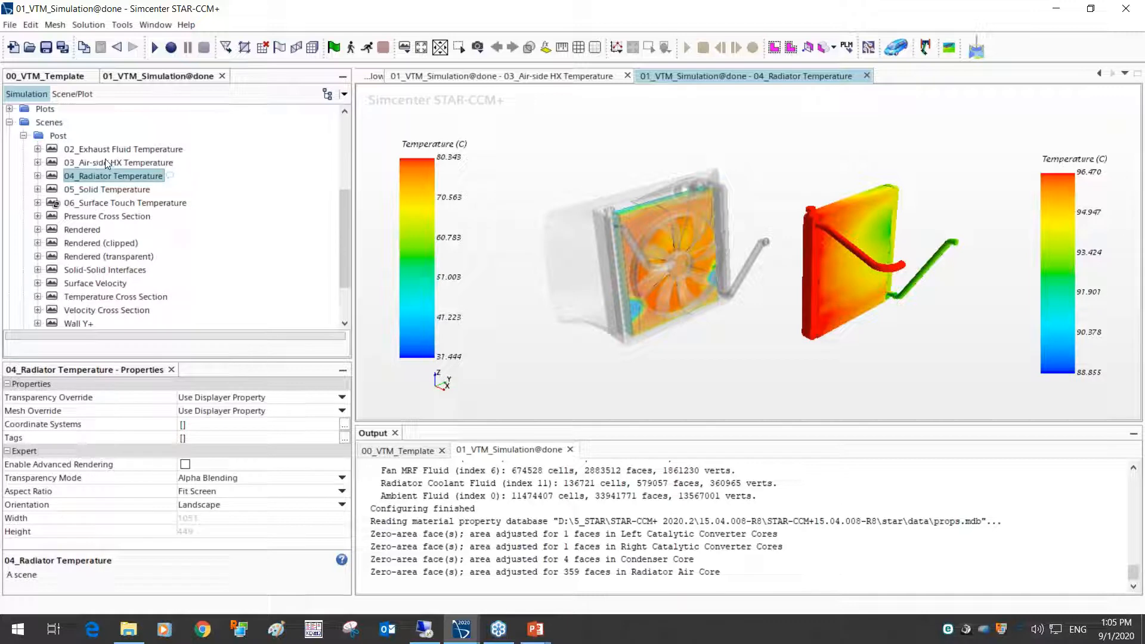
# Open the 02_Exhaust Fluid Temperature scene and inspect the temperature from the manifold inlets along the complete exhaust line
pyautogui.click(133, 153)
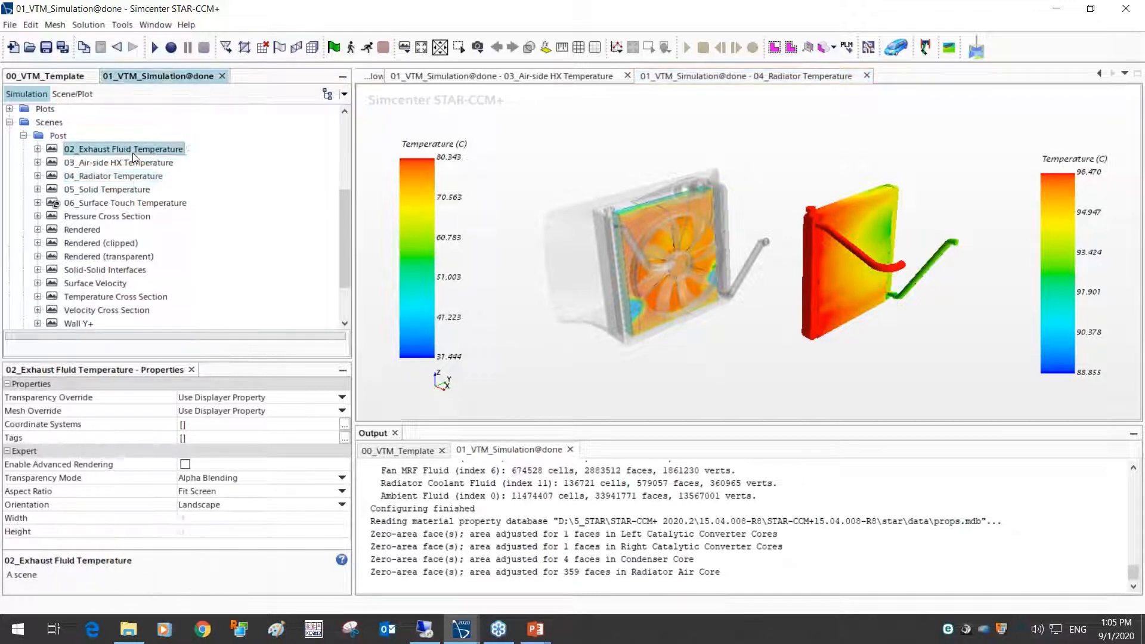
pyautogui.rightClick(132, 153)
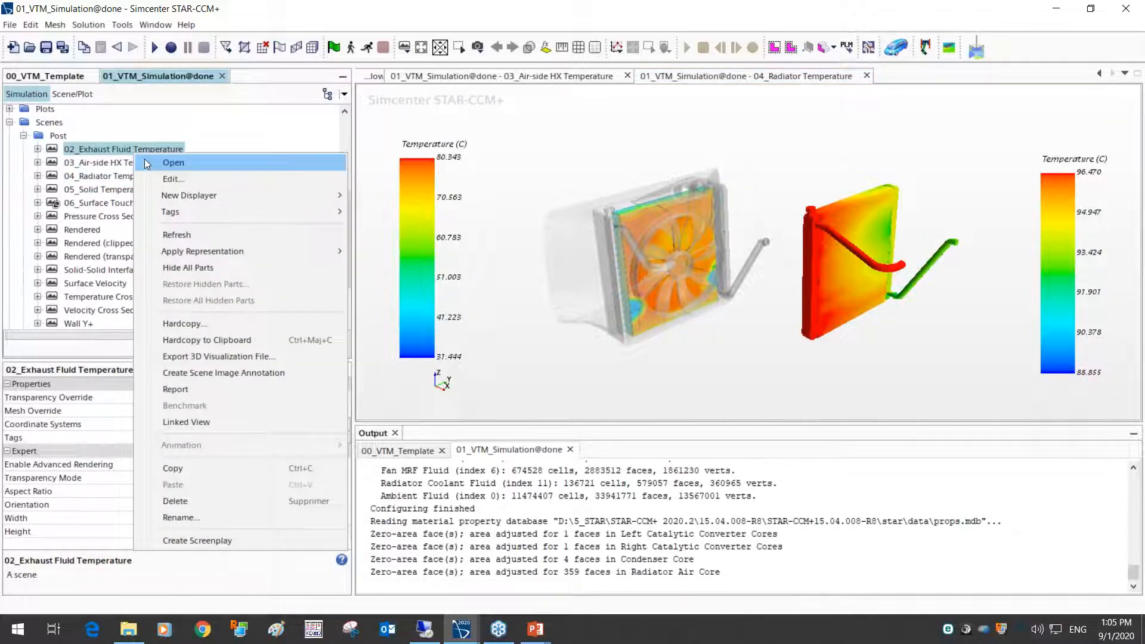
pyautogui.click(173, 163)
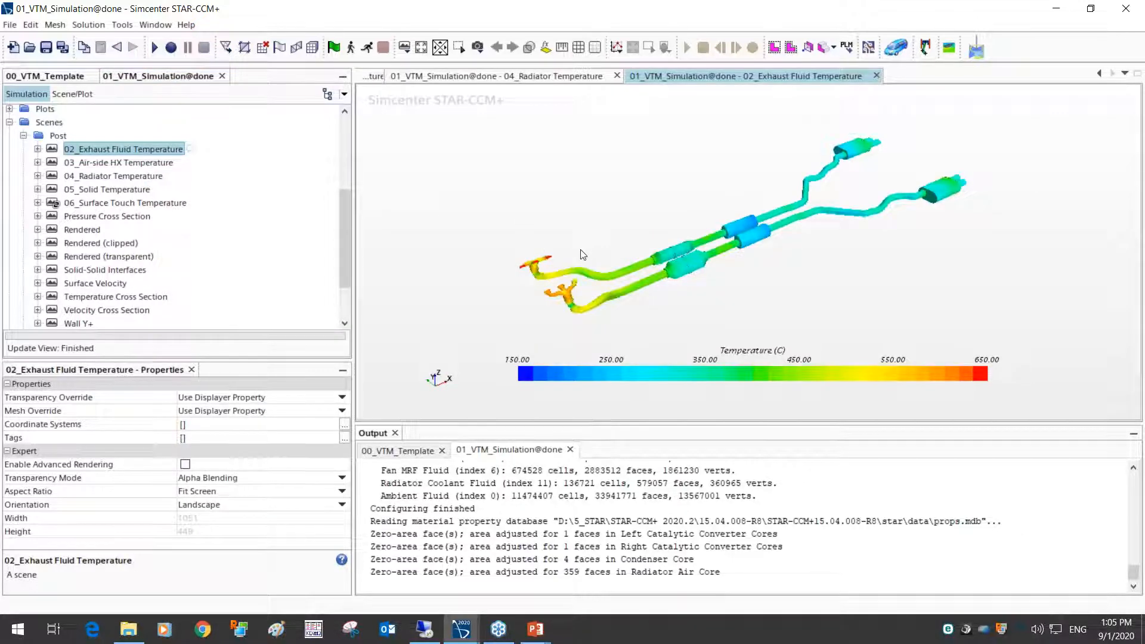
pyautogui.scroll(3, 520, 257)
pyautogui.scroll(3, 520, 258)
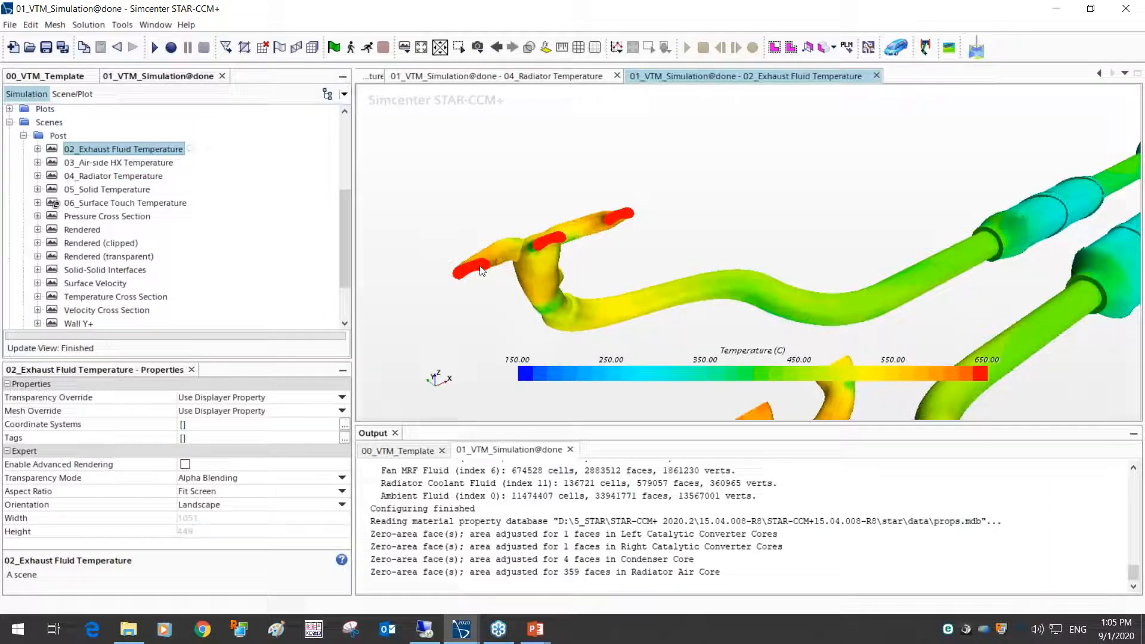
pyautogui.scroll(-5, 482, 272)
pyautogui.scroll(-3, 481, 272)
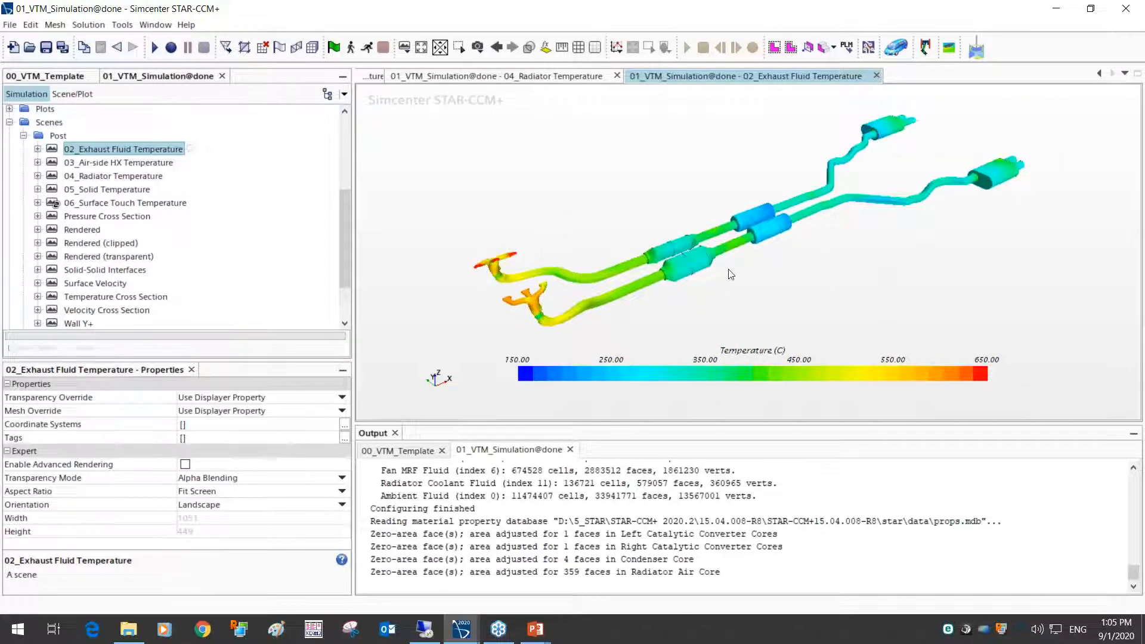
pyautogui.moveTo(780, 201)
pyautogui.mouseDown(button='right')
pyautogui.moveTo(610, 248)
pyautogui.moveTo(722, 235)
pyautogui.mouseUp(button='right')
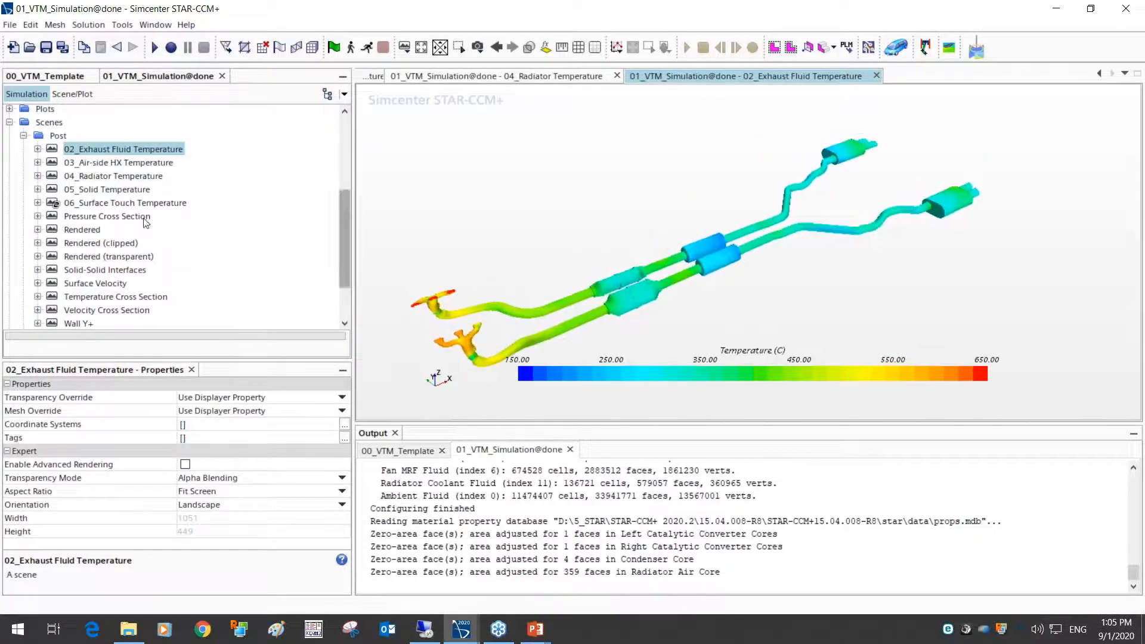
# Open the 05_Solid Temperature scene and inspect temperatures on the engine, heat shield and exhaust within the vehicle
pyautogui.click(131, 191)
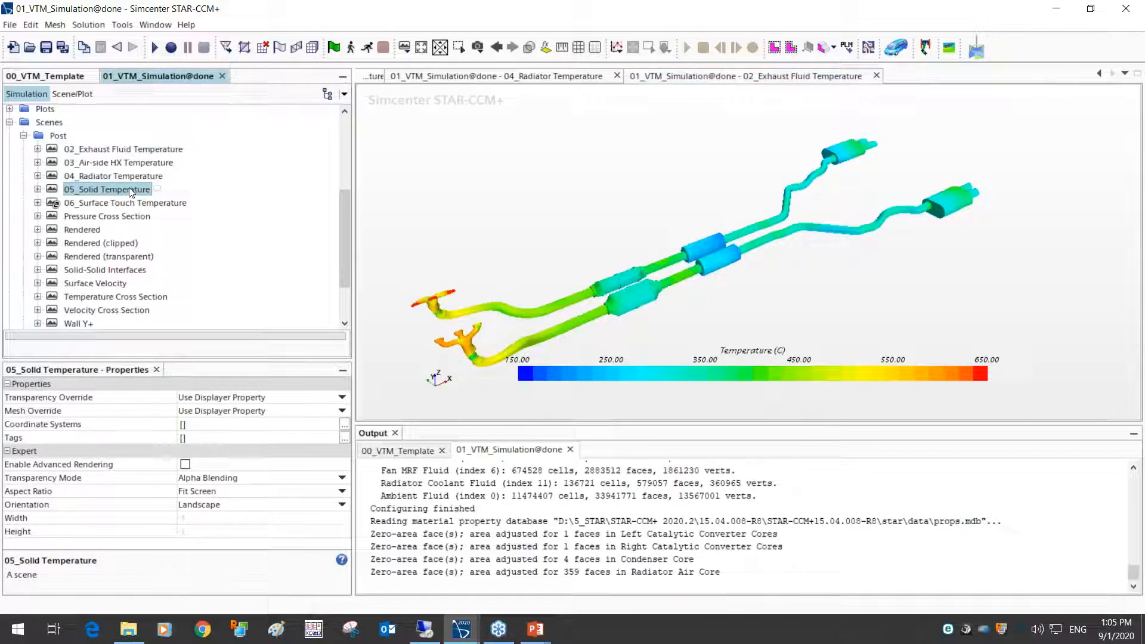
pyautogui.rightClick(130, 191)
pyautogui.click(139, 194)
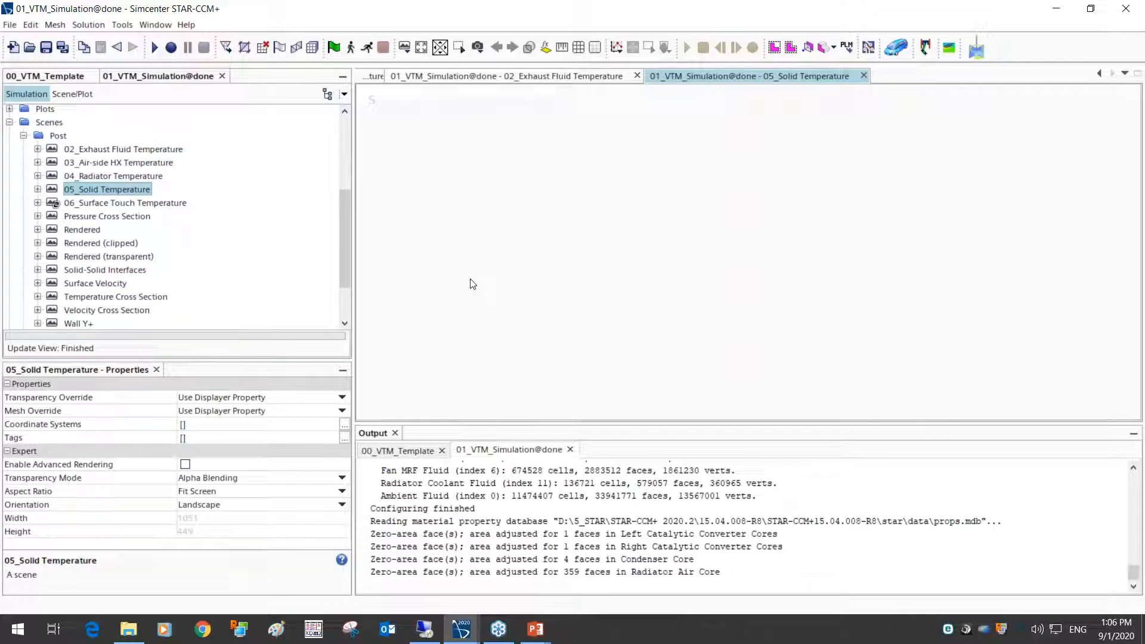
pyautogui.moveTo(530, 302); pyautogui.dragTo(515, 247, button='right')
pyautogui.moveTo(514, 247); pyautogui.dragTo(652, 283)
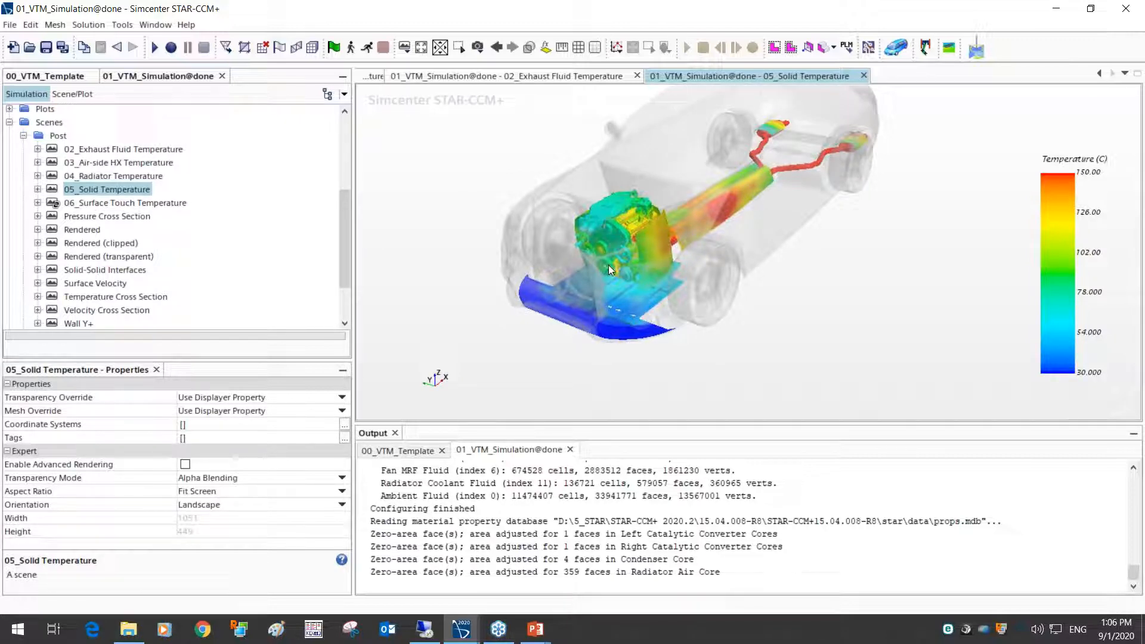
pyautogui.scroll(4, 772, 175)
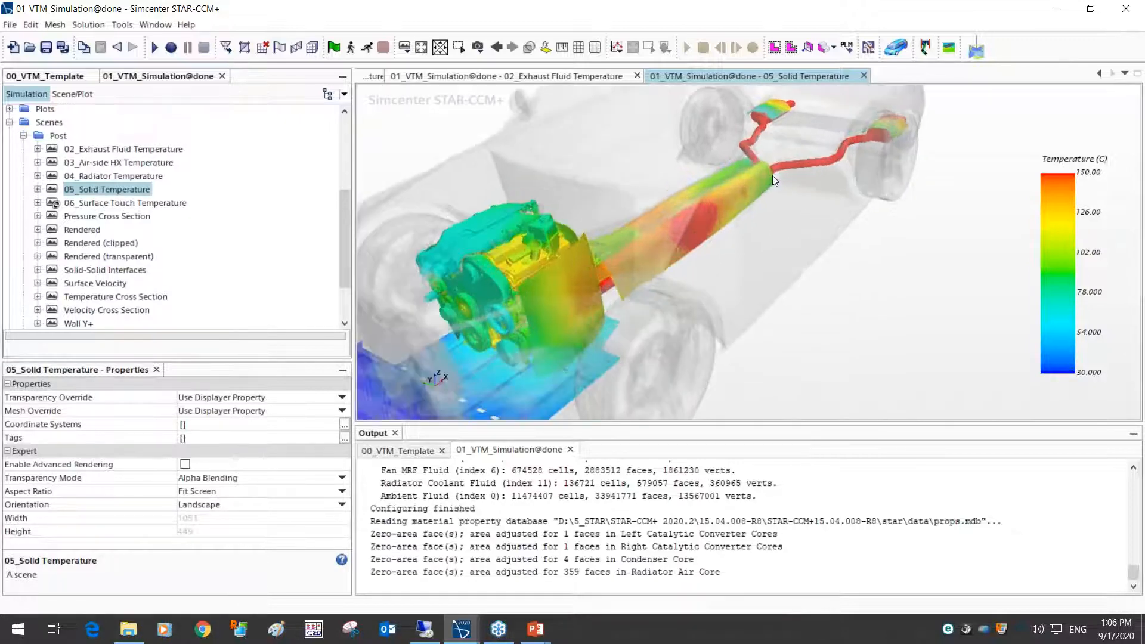
pyautogui.moveTo(772, 175); pyautogui.dragTo(628, 299, button='middle')
pyautogui.moveTo(689, 202); pyautogui.dragTo(717, 239, button='middle')
pyautogui.scroll(-4, 666, 252)
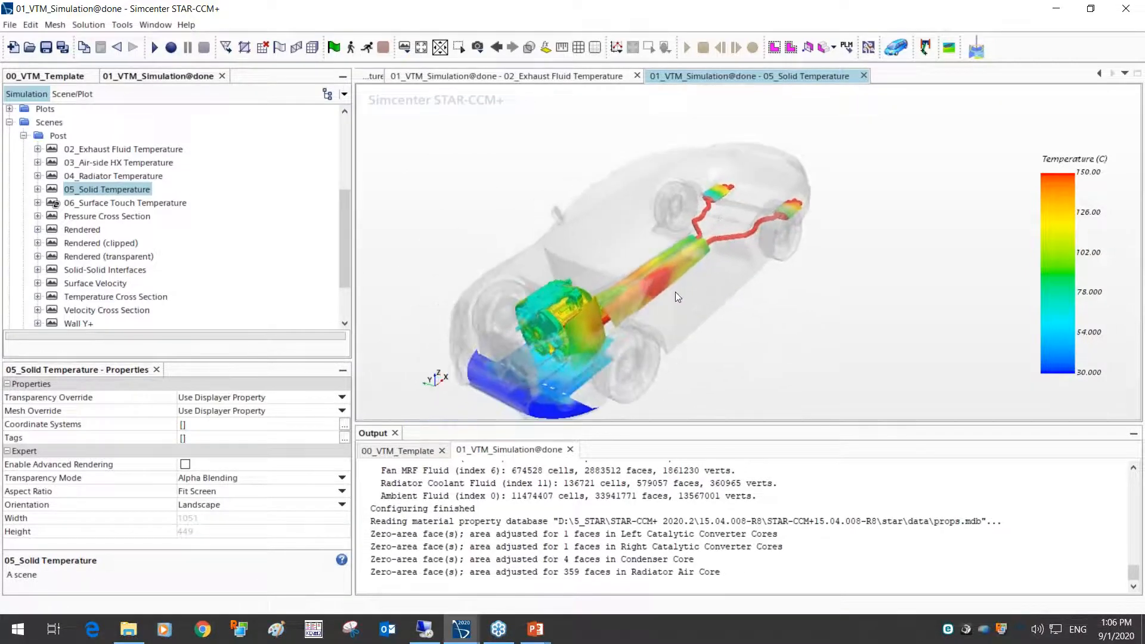
pyautogui.moveTo(669, 289); pyautogui.dragTo(636, 288)
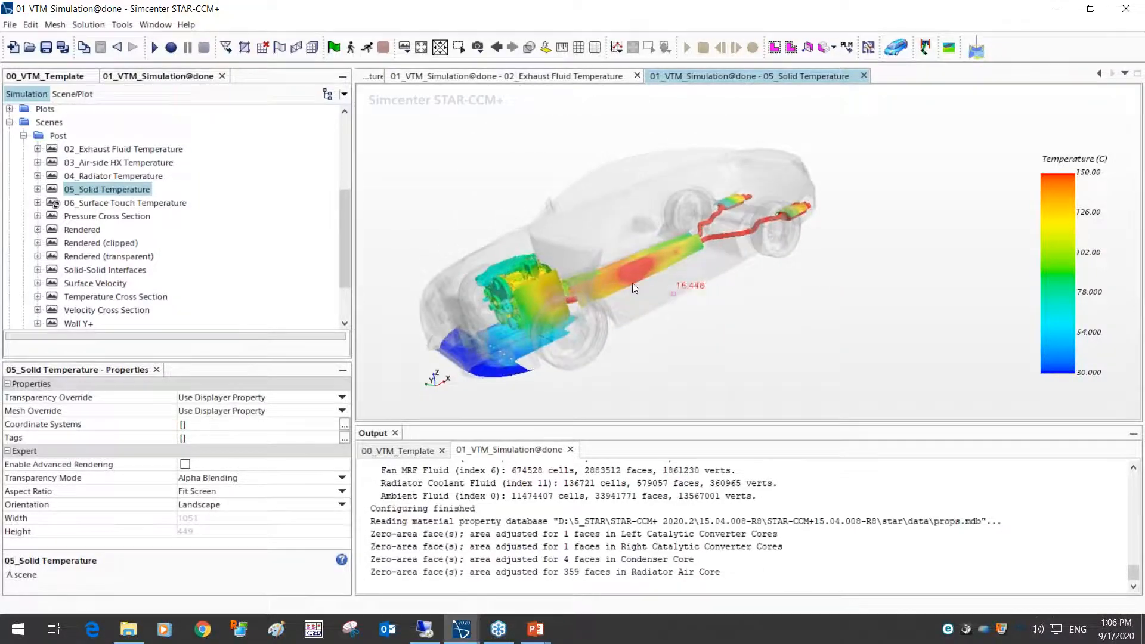
# Open the 06_Surface Touch Temperature scene from the Post scenes
pyautogui.click(161, 203)
pyautogui.rightClick(161, 204)
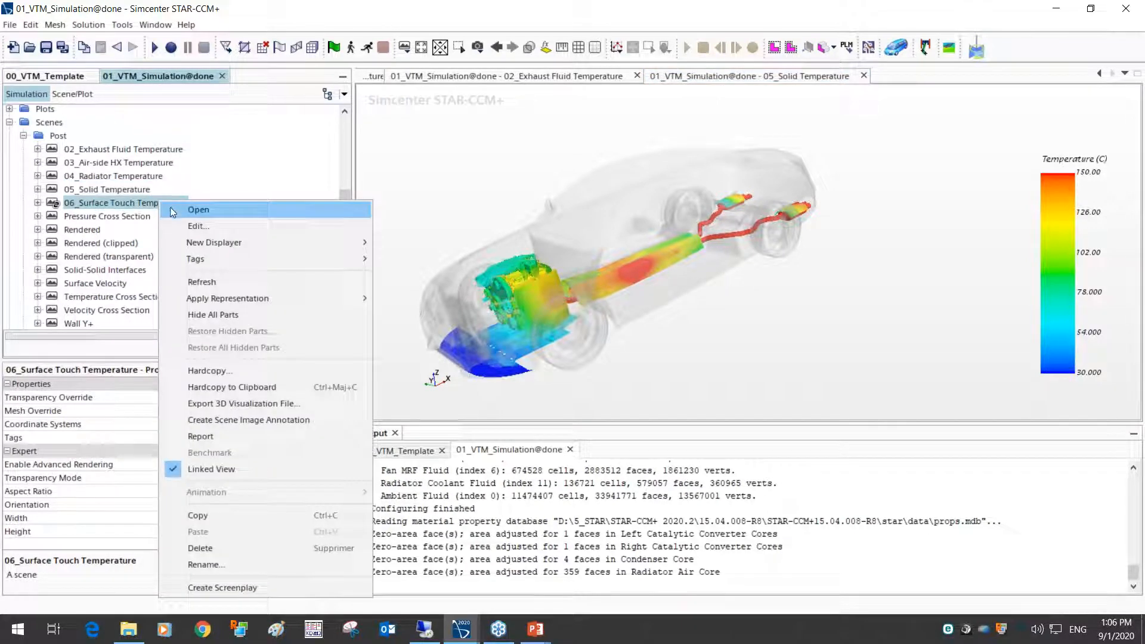
pyautogui.click(172, 211)
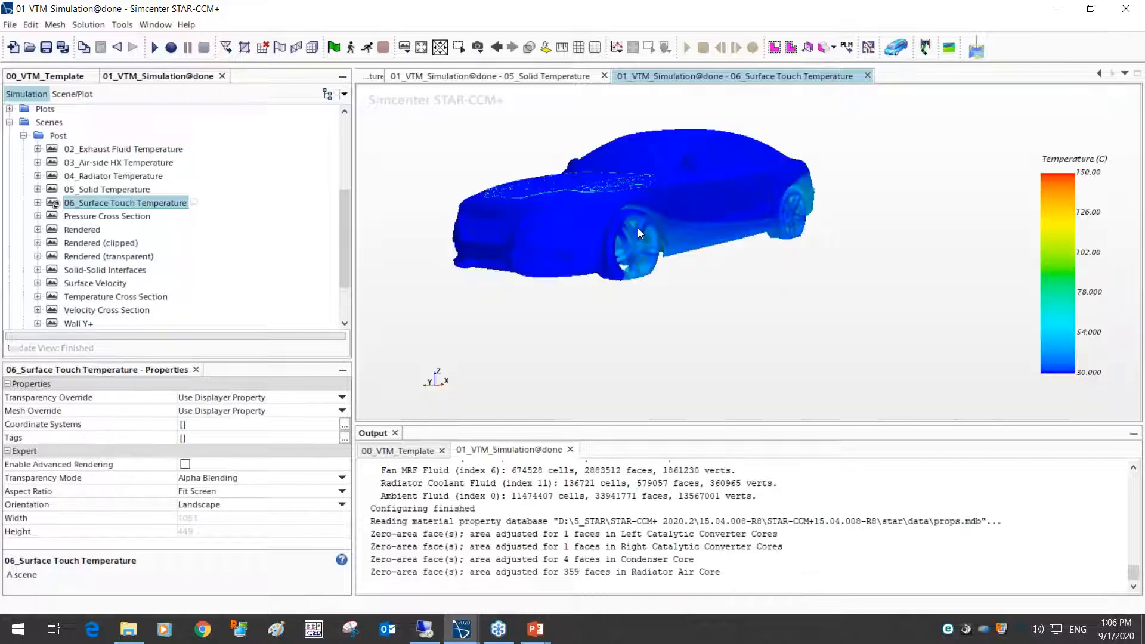
# Inspect the surface touch temperature on the vehicle underbody, focusing on the rear bumper around the muffler and tailpipes
pyautogui.moveTo(665, 276); pyautogui.dragTo(738, 302)
pyautogui.scroll(5, 659, 330)
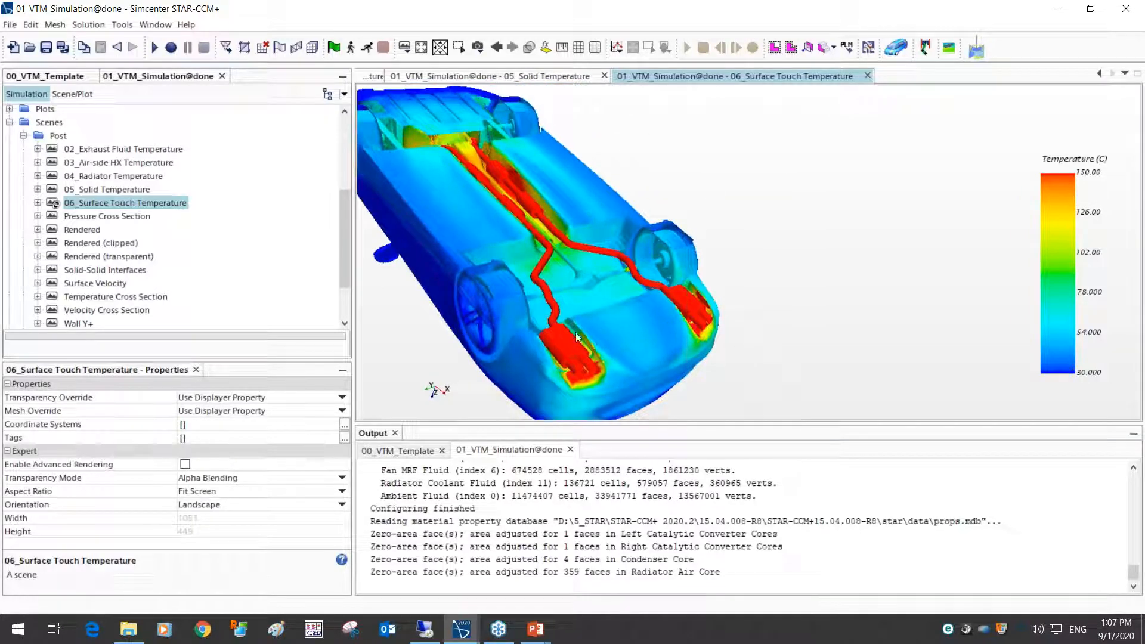
pyautogui.scroll(5, 583, 342)
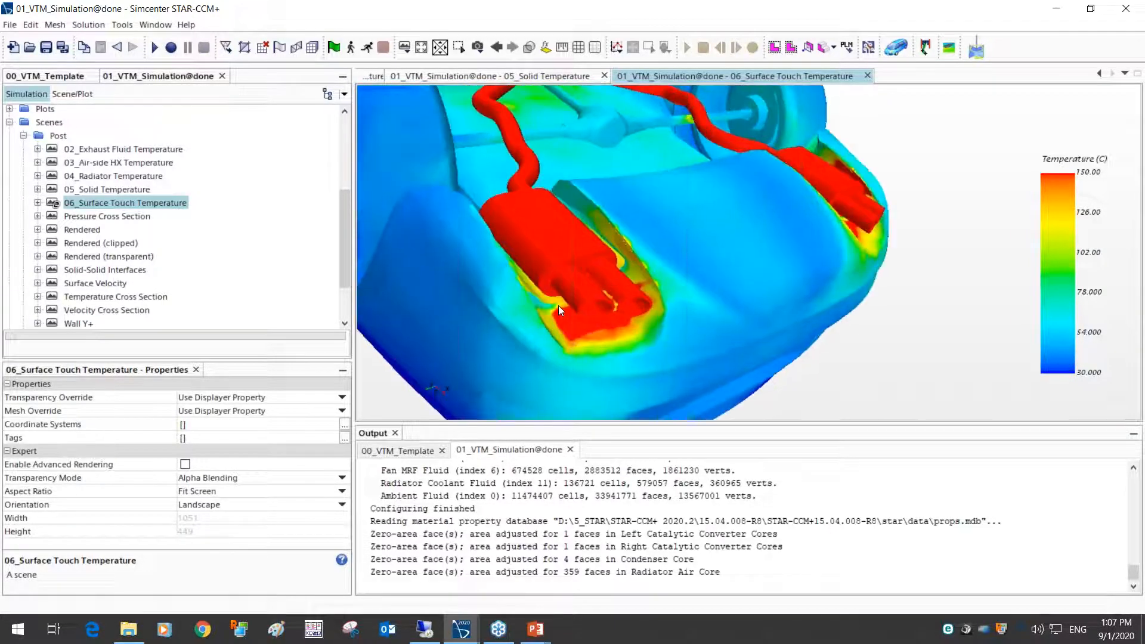
pyautogui.scroll(4, 558, 305)
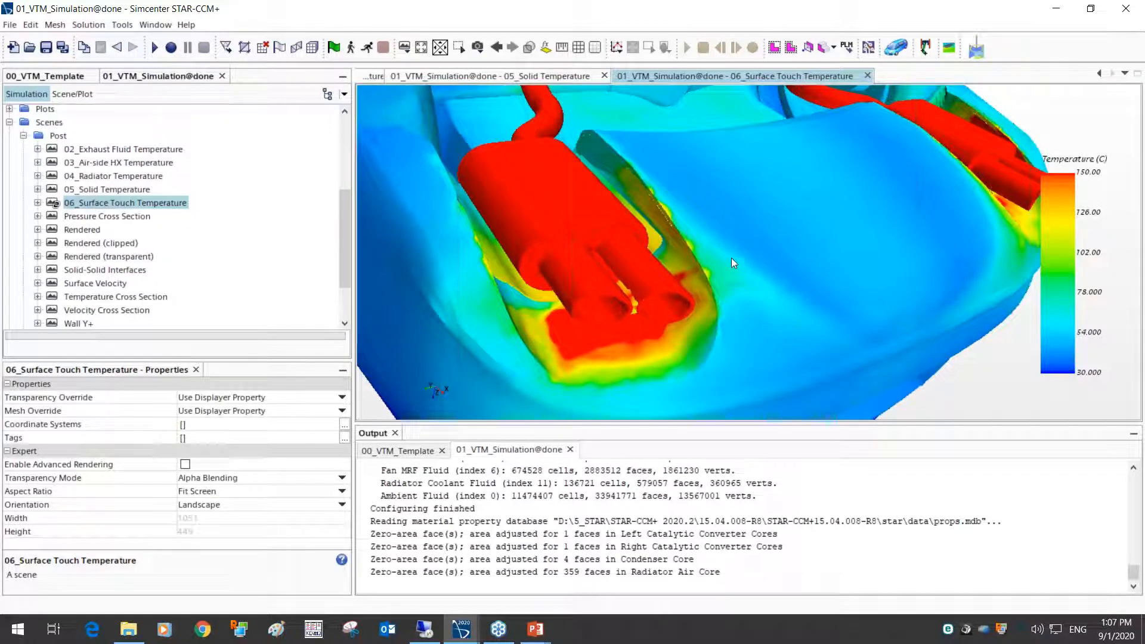
pyautogui.moveTo(686, 292); pyautogui.dragTo(697, 264)
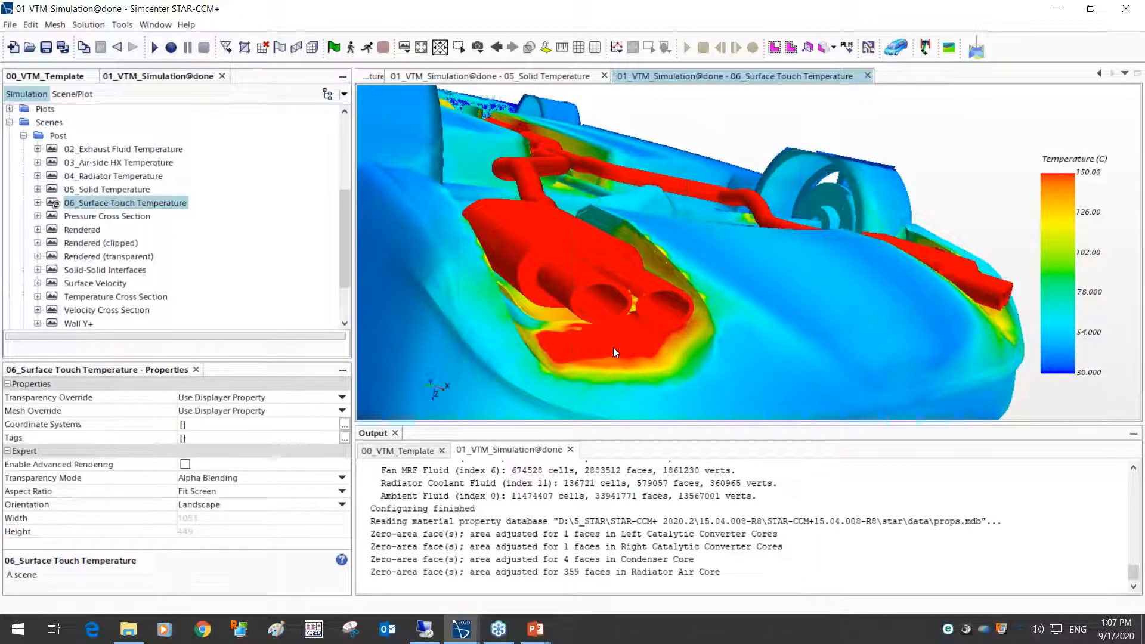
pyautogui.scroll(7, 510, 297)
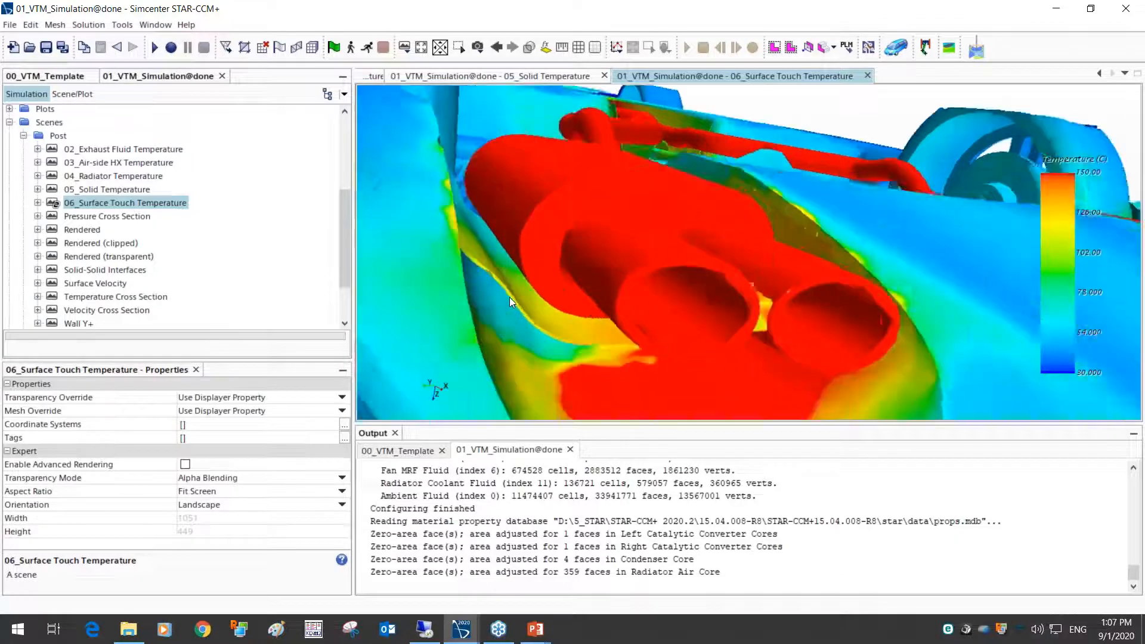
pyautogui.scroll(-5, 511, 297)
pyautogui.scroll(-3, 511, 297)
pyautogui.moveTo(587, 338); pyautogui.dragTo(631, 362)
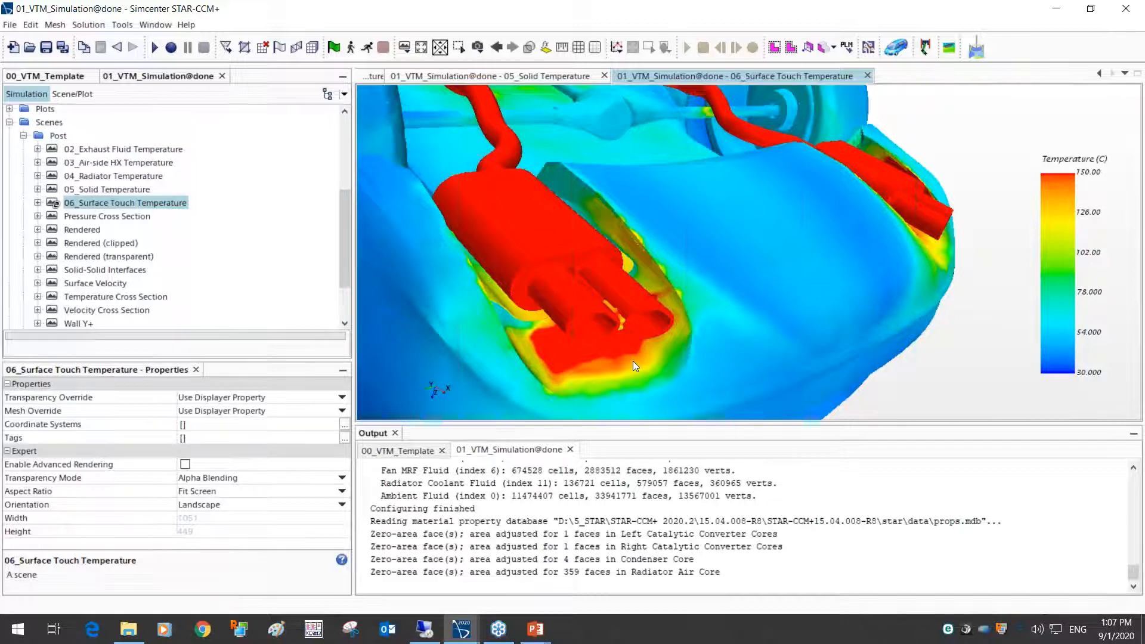
pyautogui.moveTo(632, 337); pyautogui.dragTo(644, 308, button='right')
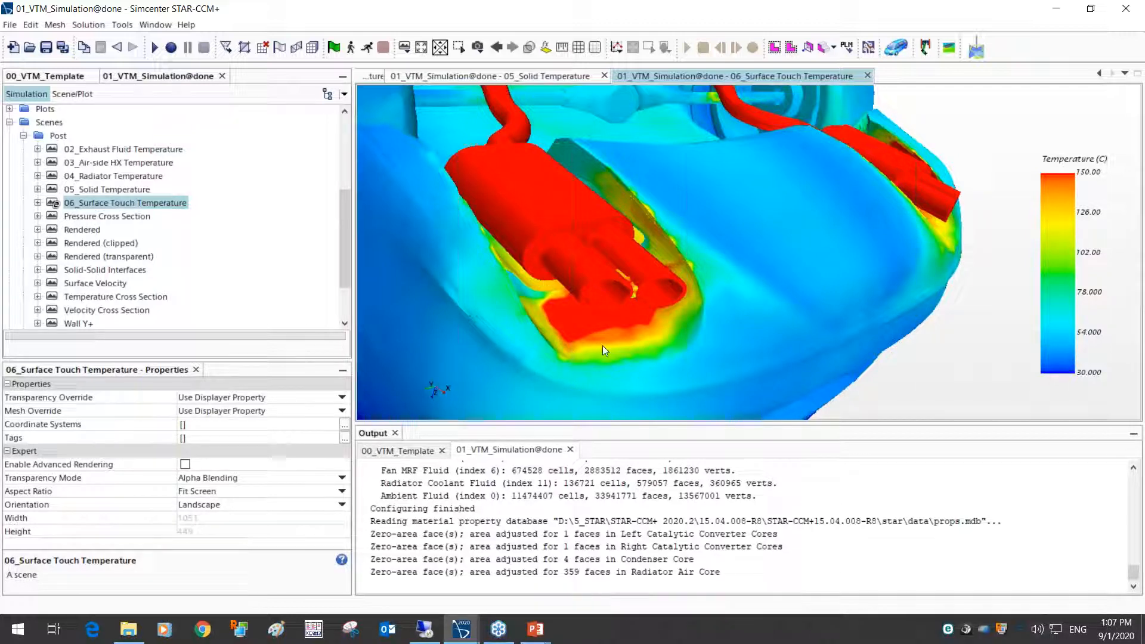
# Return to the Solids scene and select the Underbody Panels part around the muffler and tailpipes
pyautogui.click(1099, 73)
pyautogui.click(1099, 72)
pyautogui.click(1099, 73)
pyautogui.click(1100, 73)
pyautogui.click(1099, 73)
pyautogui.click(1100, 72)
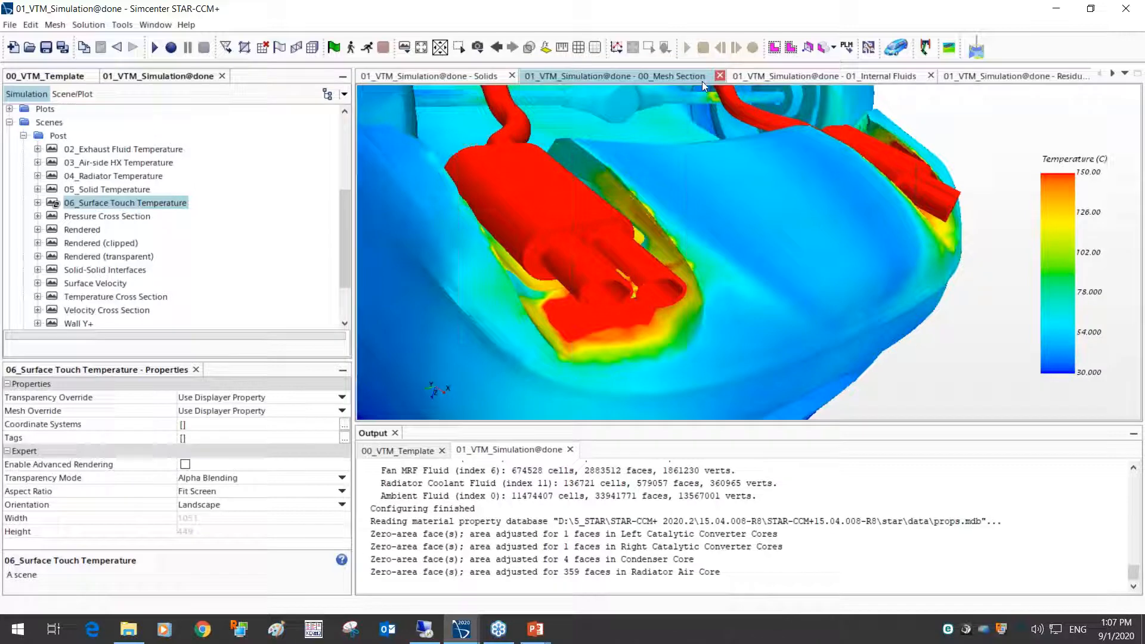
pyautogui.click(438, 78)
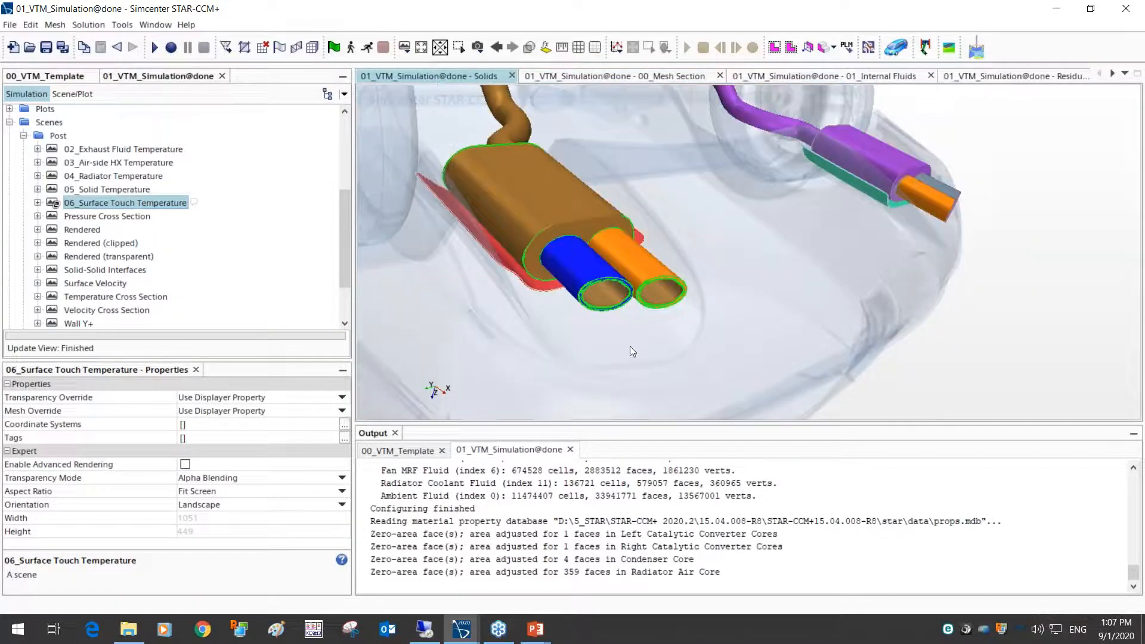
pyautogui.click(635, 349)
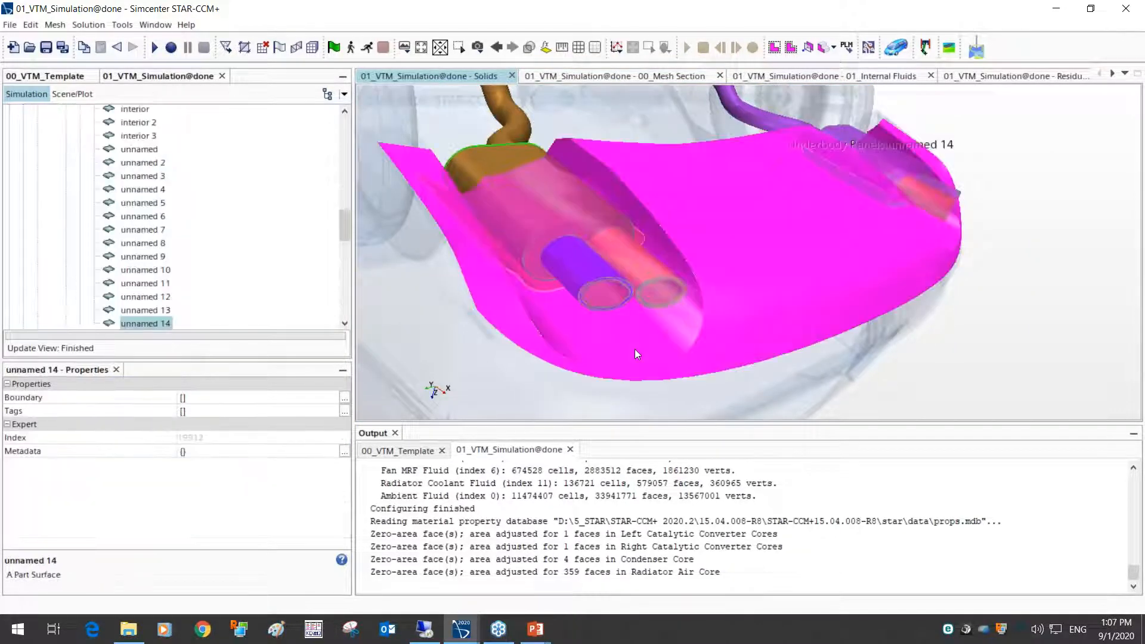
pyautogui.scroll(3, 144, 208)
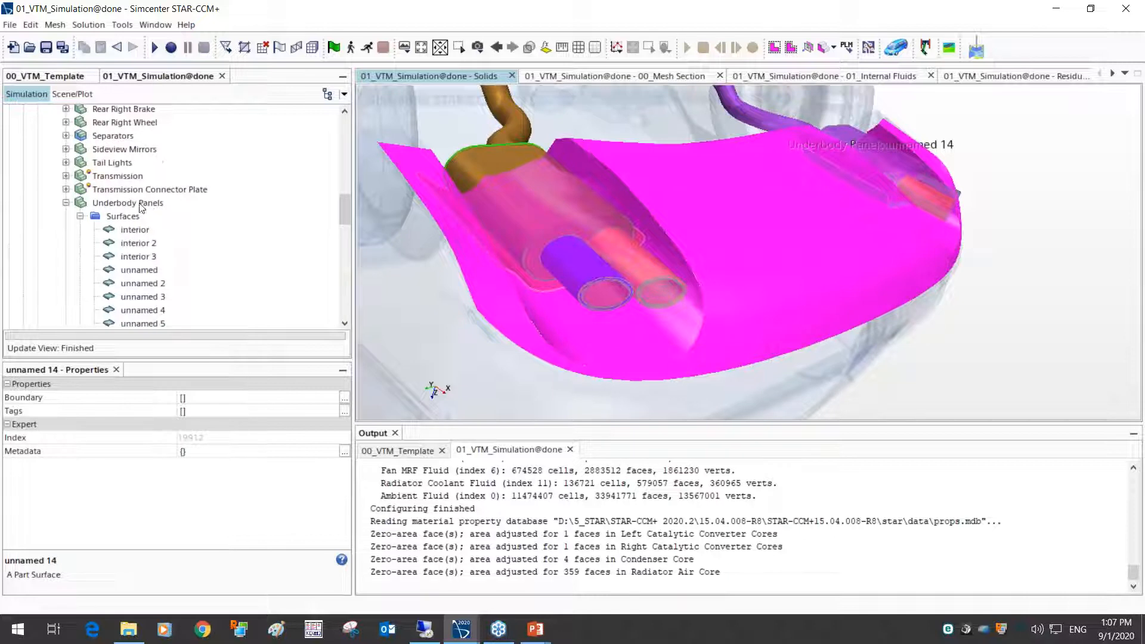
pyautogui.click(142, 203)
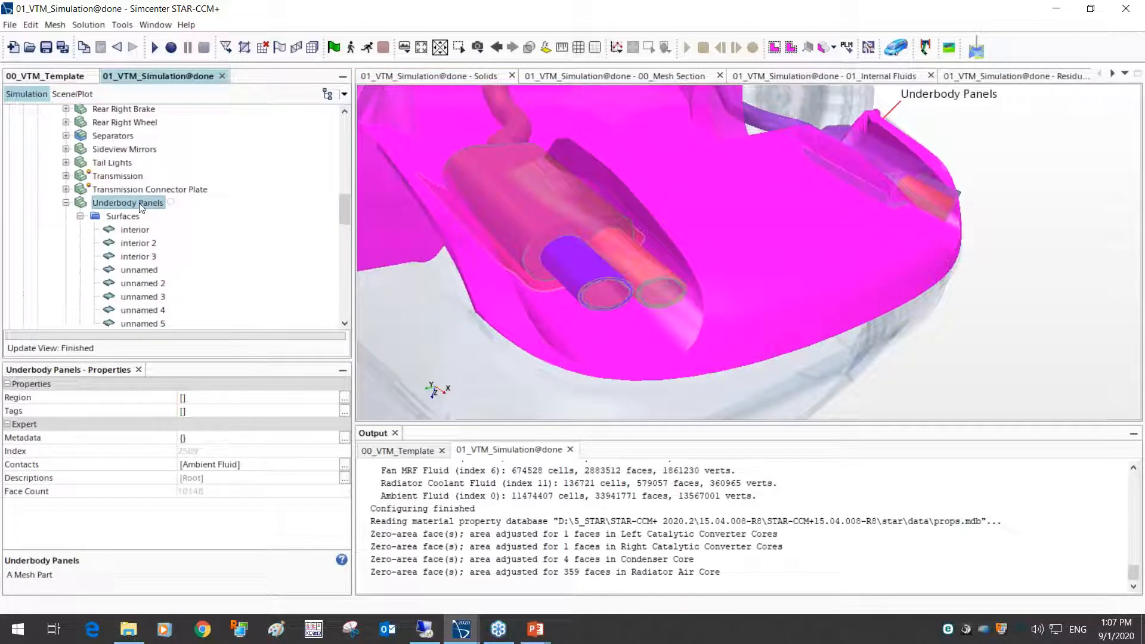
# Try to add existing tags, including Continuum: Solid, to the Underbody Panels part
pyautogui.rightClick(142, 206)
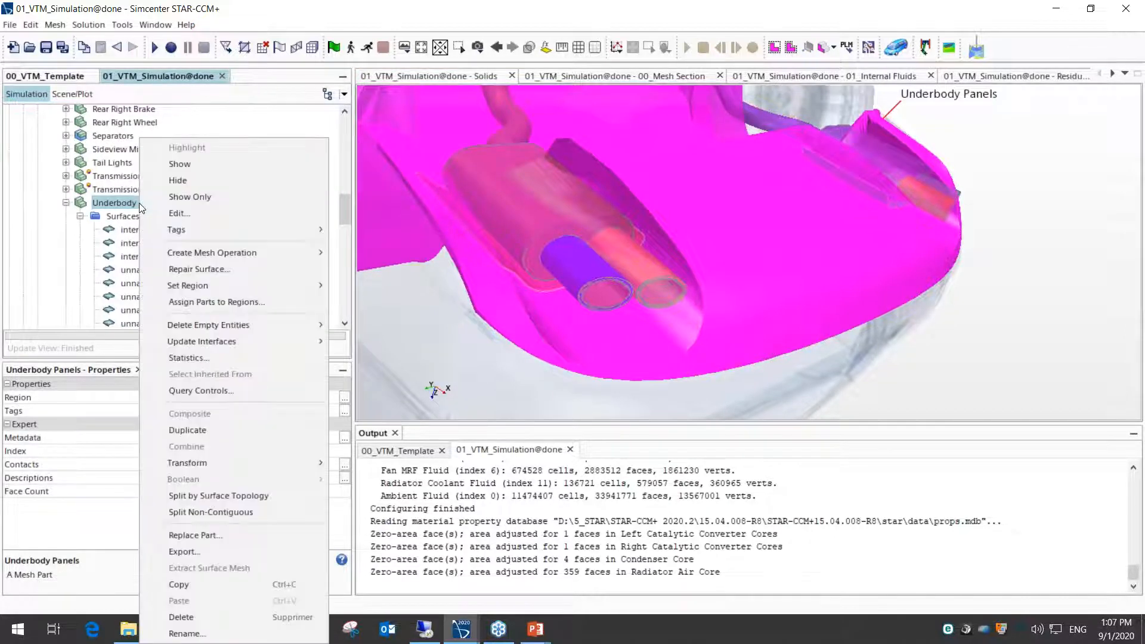
pyautogui.moveTo(184, 229)
pyautogui.moveTo(364, 231)
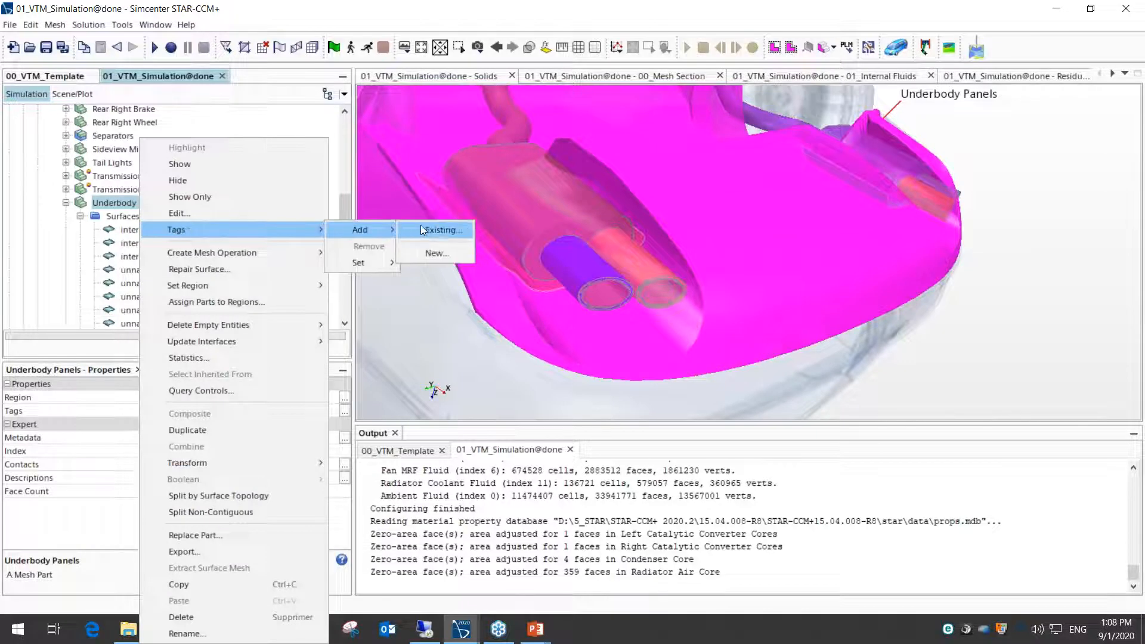
pyautogui.click(435, 231)
pyautogui.click(480, 299)
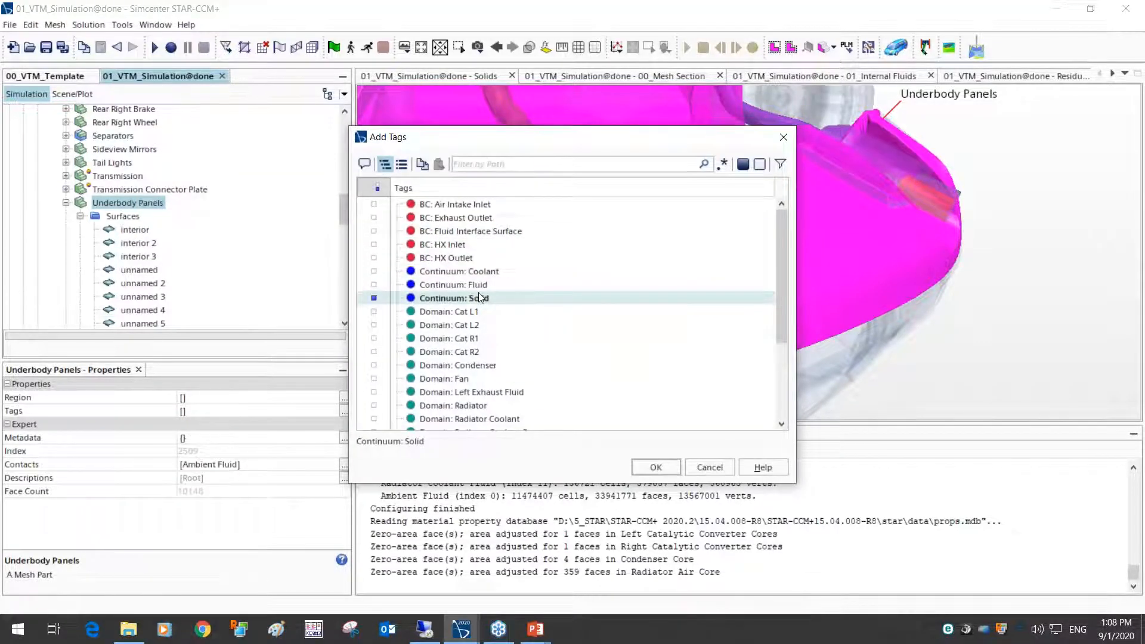
pyautogui.scroll(-2, 493, 352)
pyautogui.scroll(-1, 493, 360)
pyautogui.click(482, 345)
pyautogui.click(655, 467)
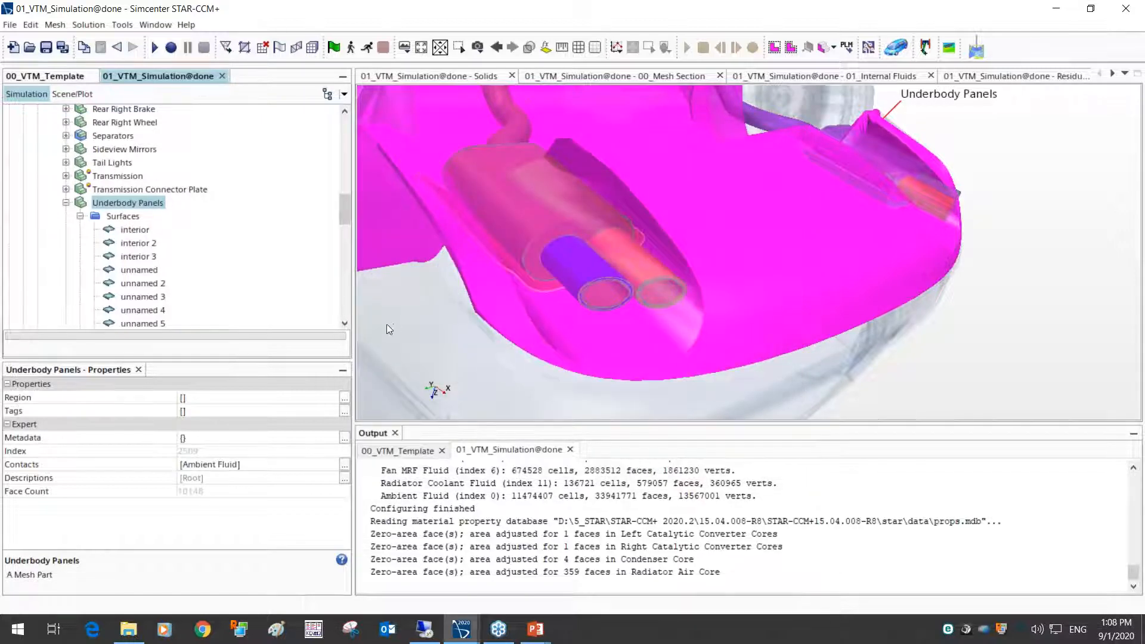
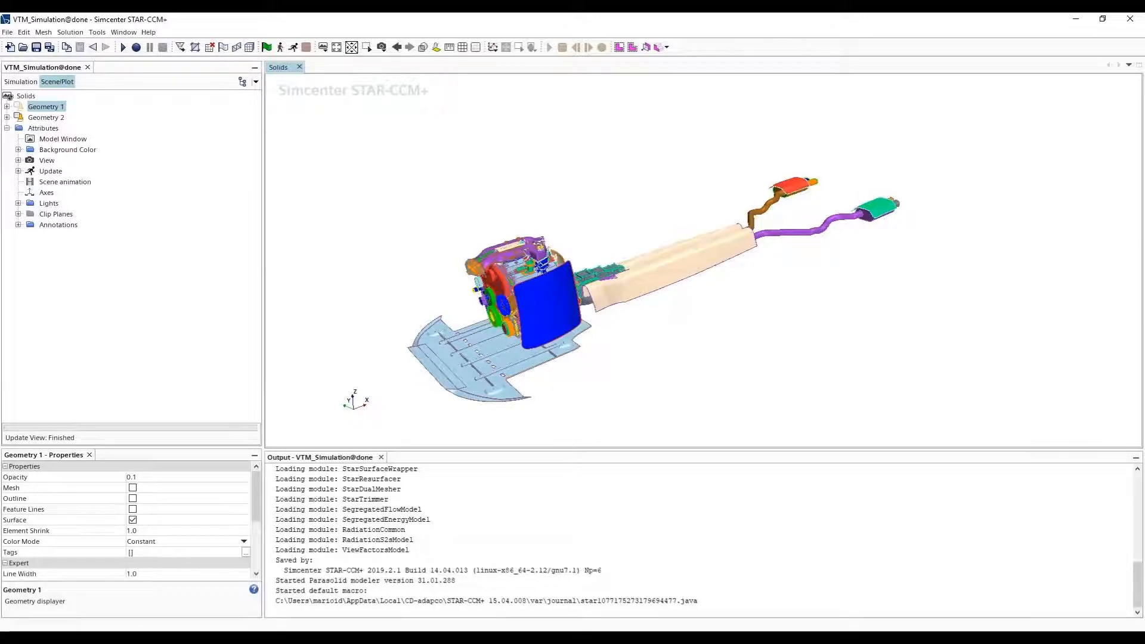
# Locate the left muffler's heat shield in the Solids scene from above and highlight the Left Muffler HS part
pyautogui.press('s')
pyautogui.moveTo(1103, 298); pyautogui.dragTo(900, 290, button='right')
pyautogui.scroll(3, 900, 290)
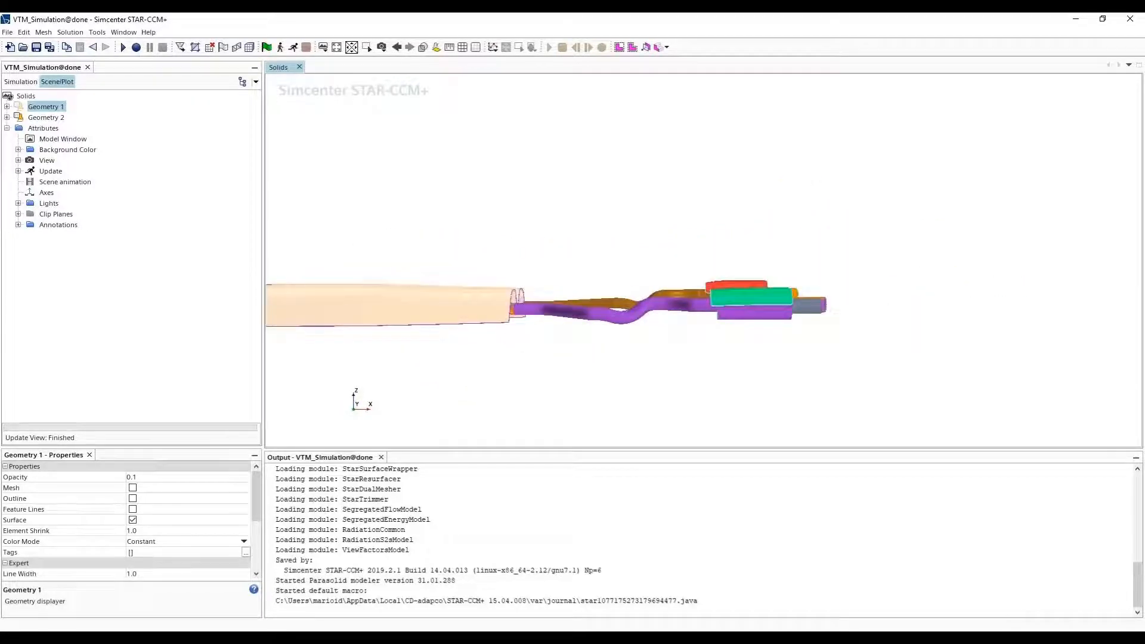
pyautogui.scroll(5, 809, 305)
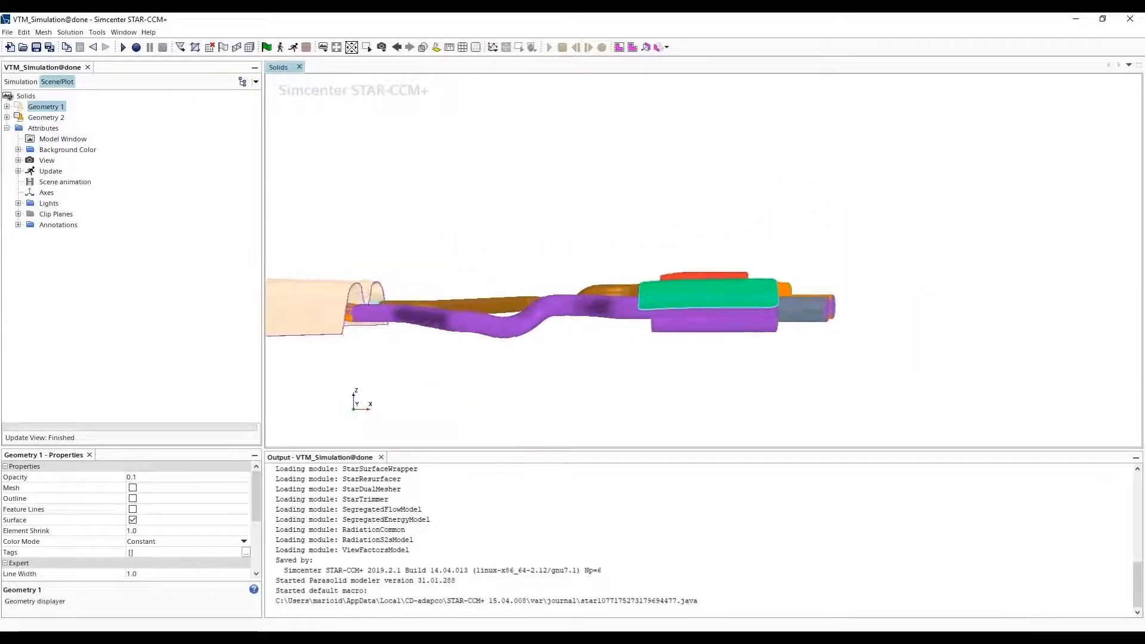
pyautogui.press('t')
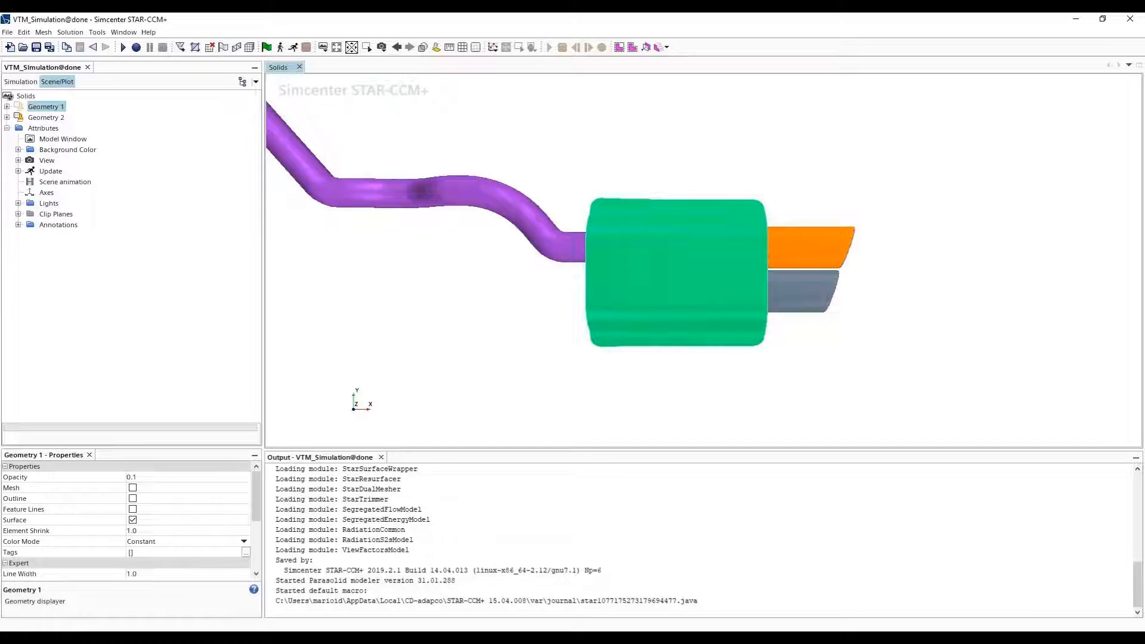
pyautogui.click(677, 272)
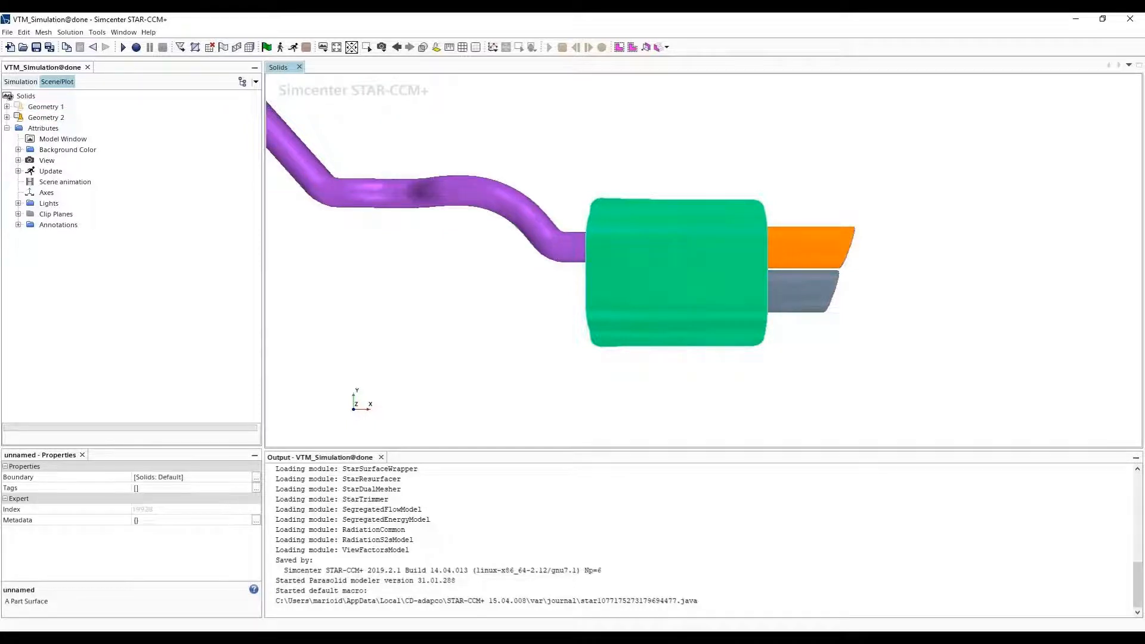
pyautogui.click(21, 81)
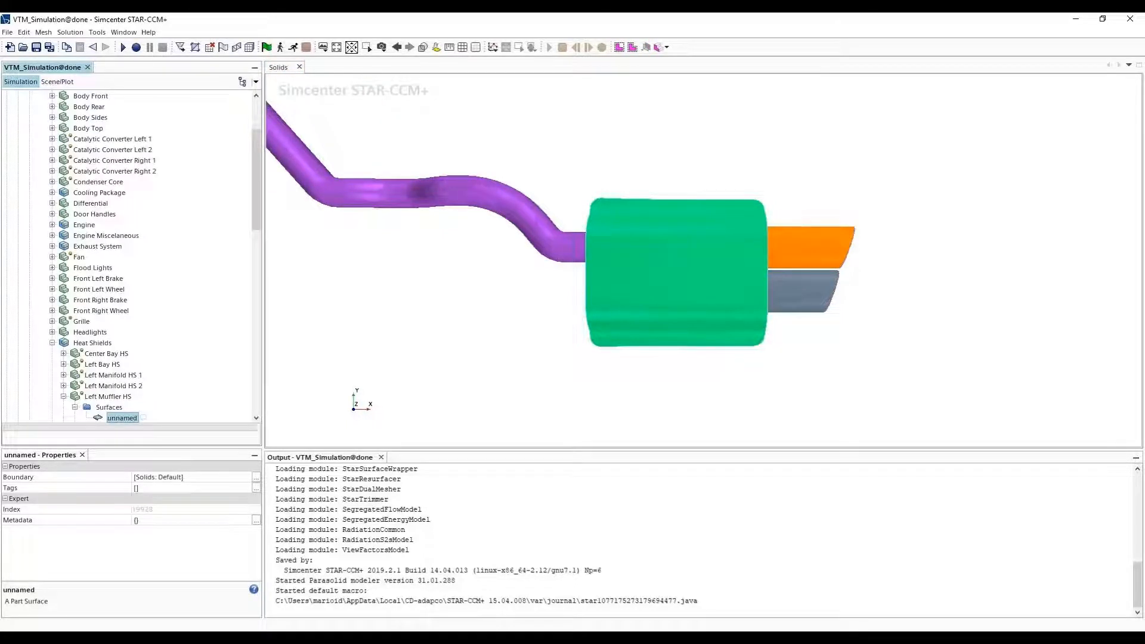
pyautogui.rightClick(113, 397)
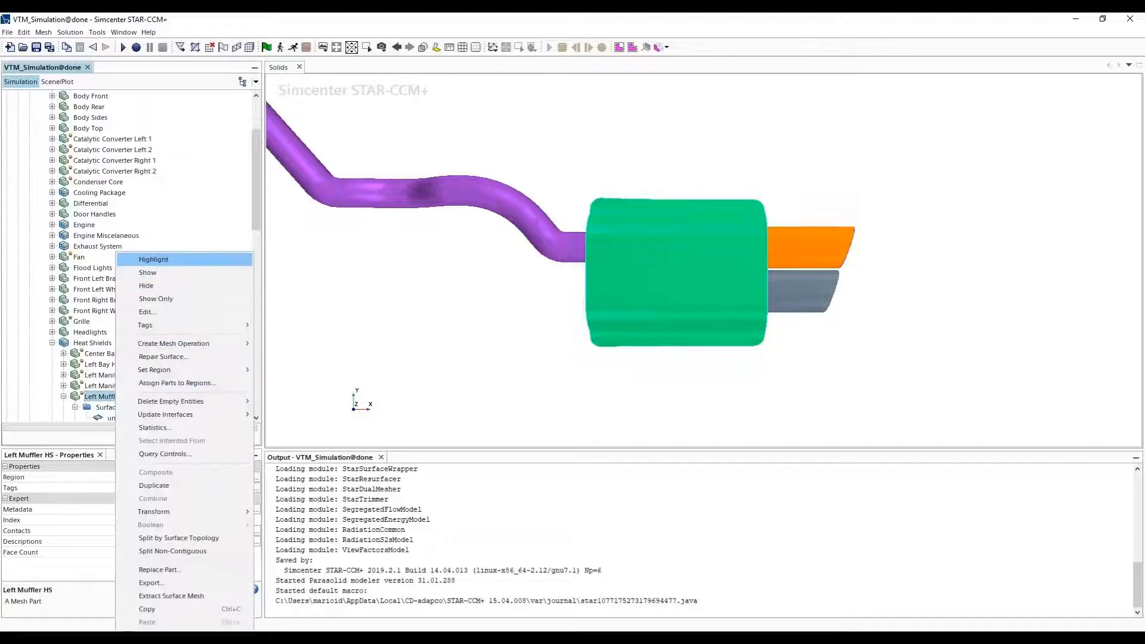
pyautogui.click(137, 257)
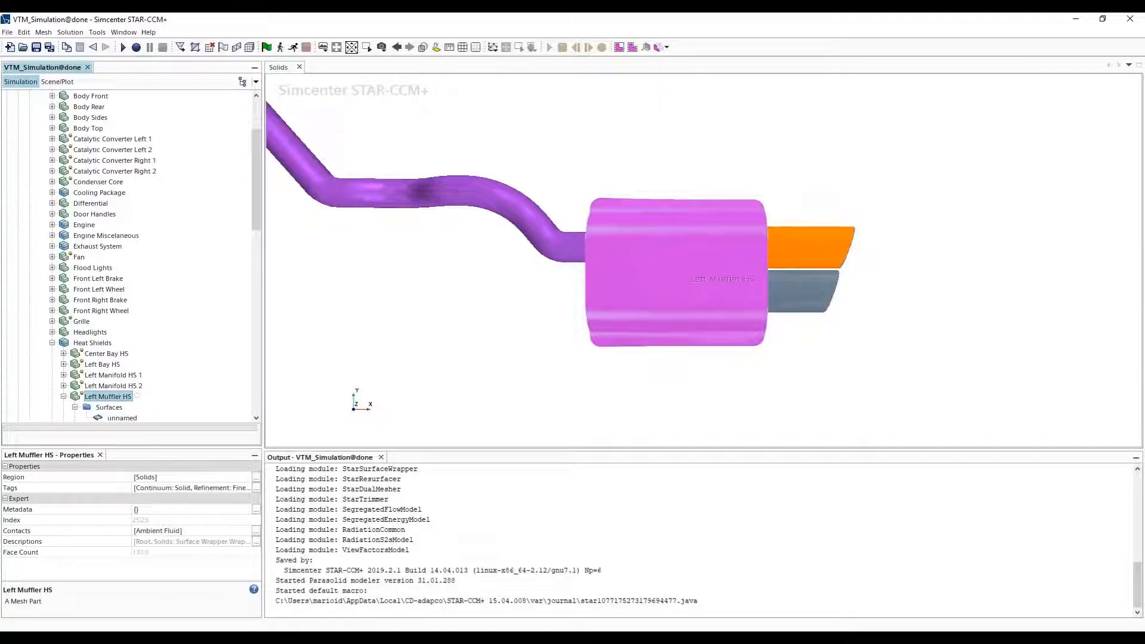
pyautogui.click(149, 386)
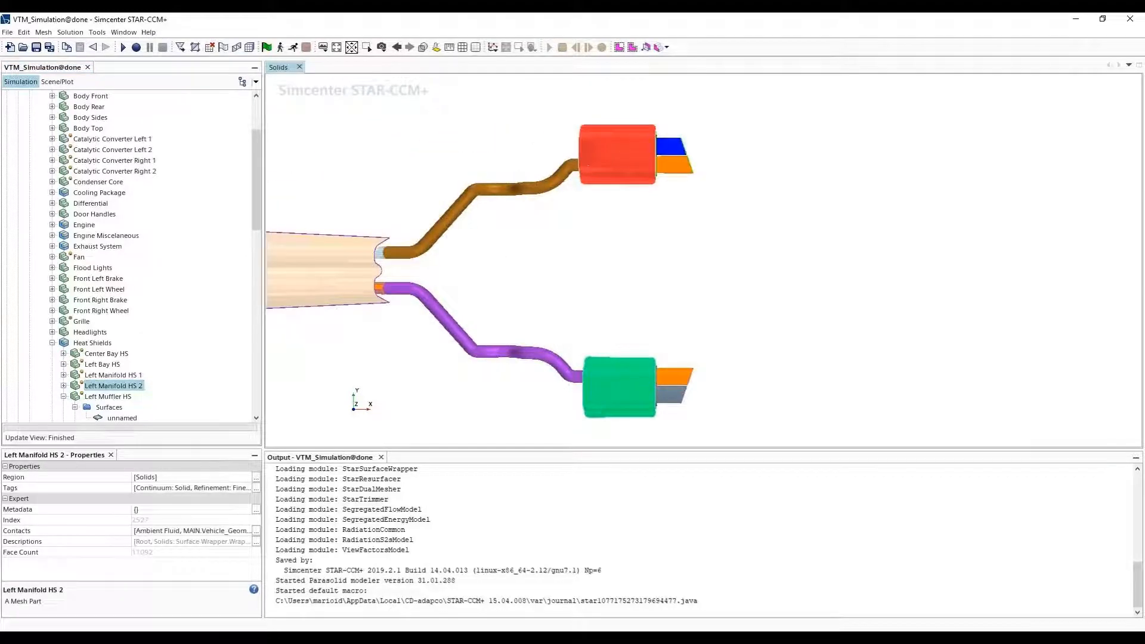
# Highlight the Right Muffler HS part under Heat Shields and expand its surfaces
pyautogui.scroll(-4, 129, 256)
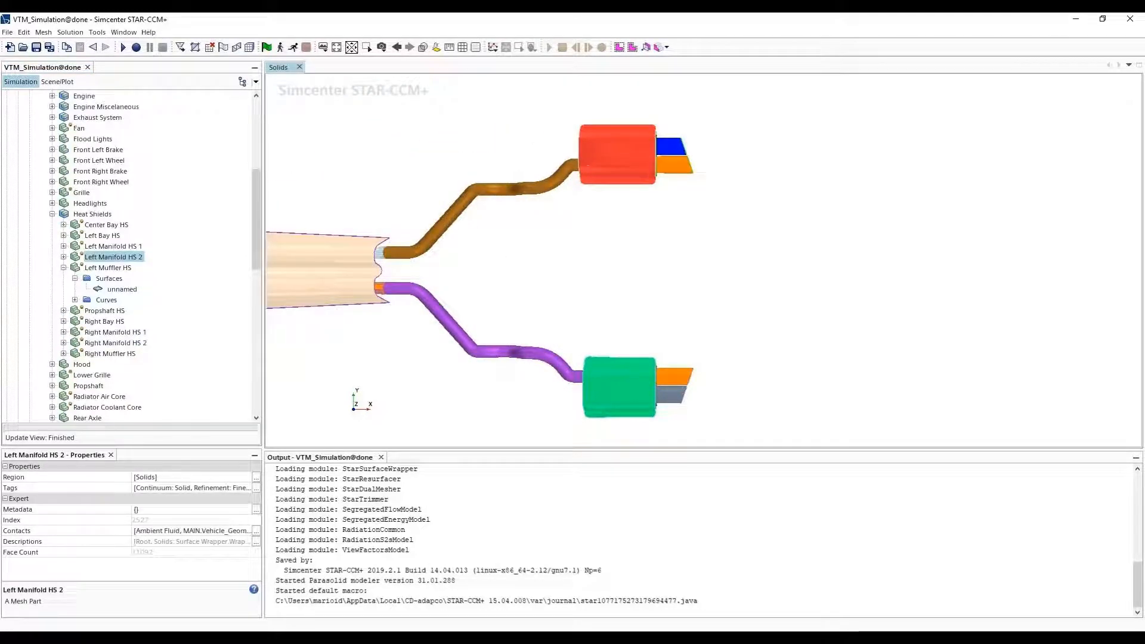
pyautogui.click(110, 354)
pyautogui.rightClick(110, 354)
pyautogui.press('Escape')
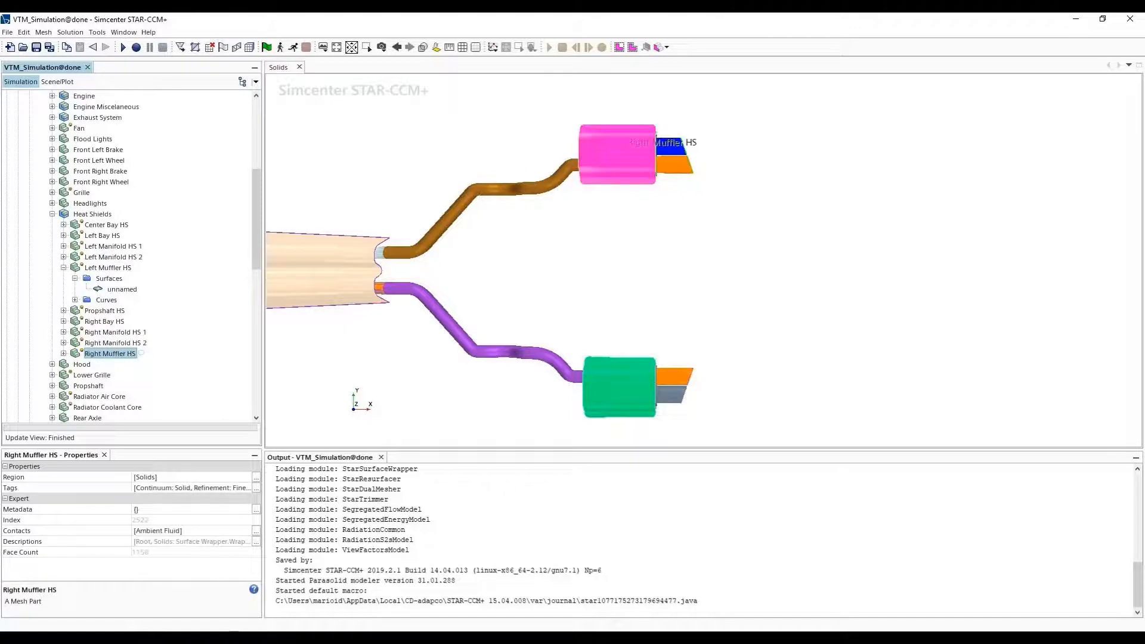
pyautogui.click(64, 354)
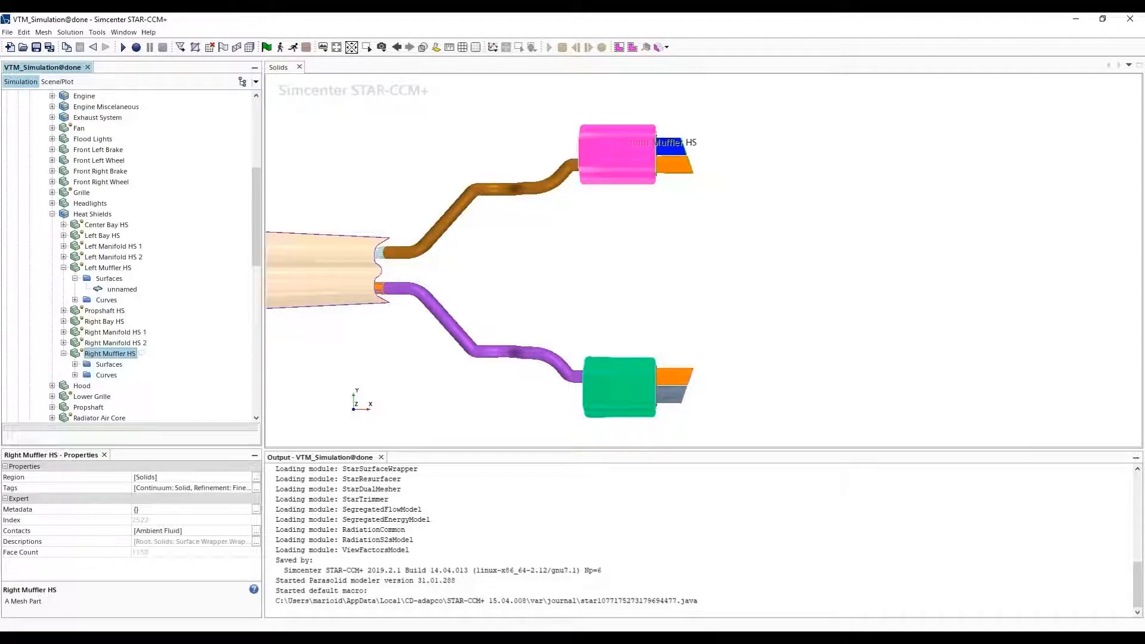
pyautogui.click(75, 364)
# Replace the Left Muffler HS part with Left Muffler HS.dbs in metres, matching part surfaces by name
pyautogui.click(105, 268)
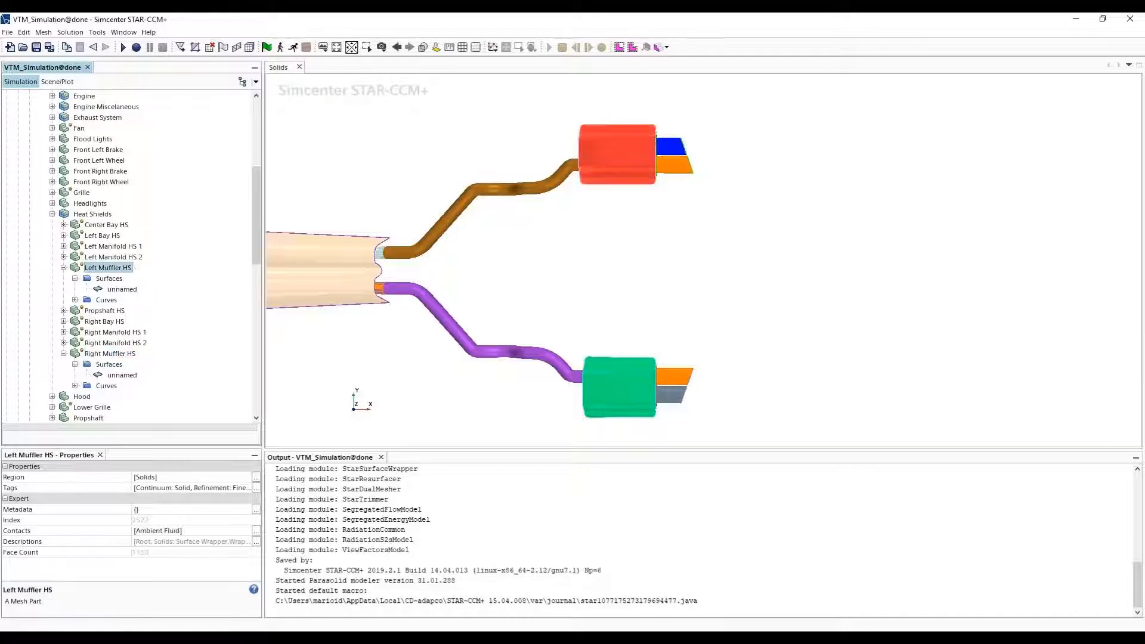
pyautogui.rightClick(105, 267)
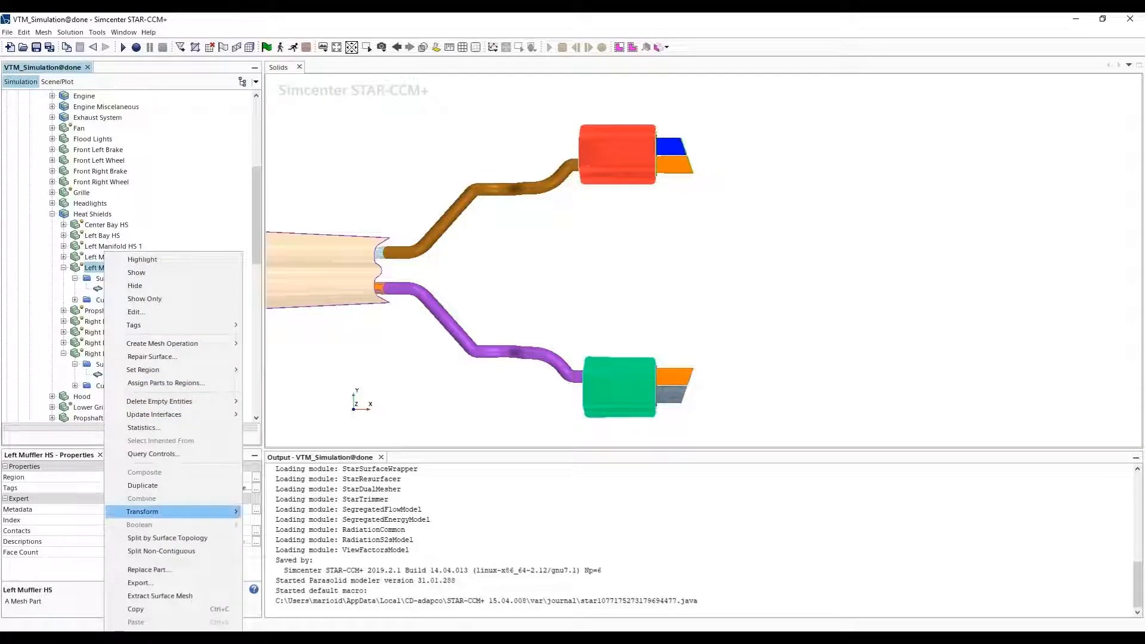
pyautogui.click(149, 570)
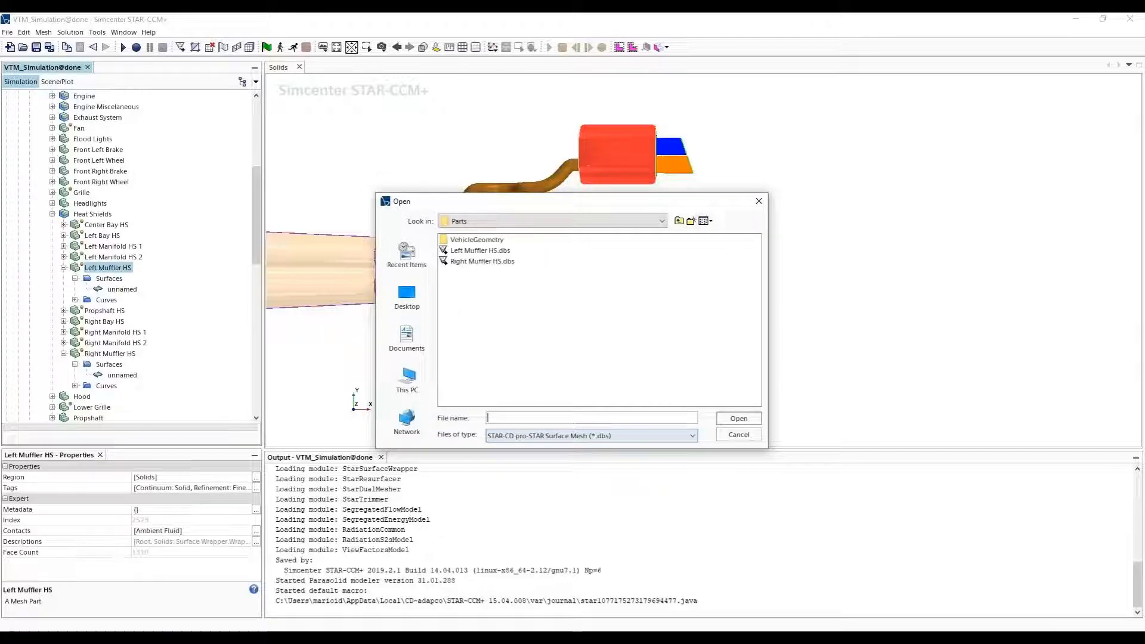
pyautogui.click(480, 250)
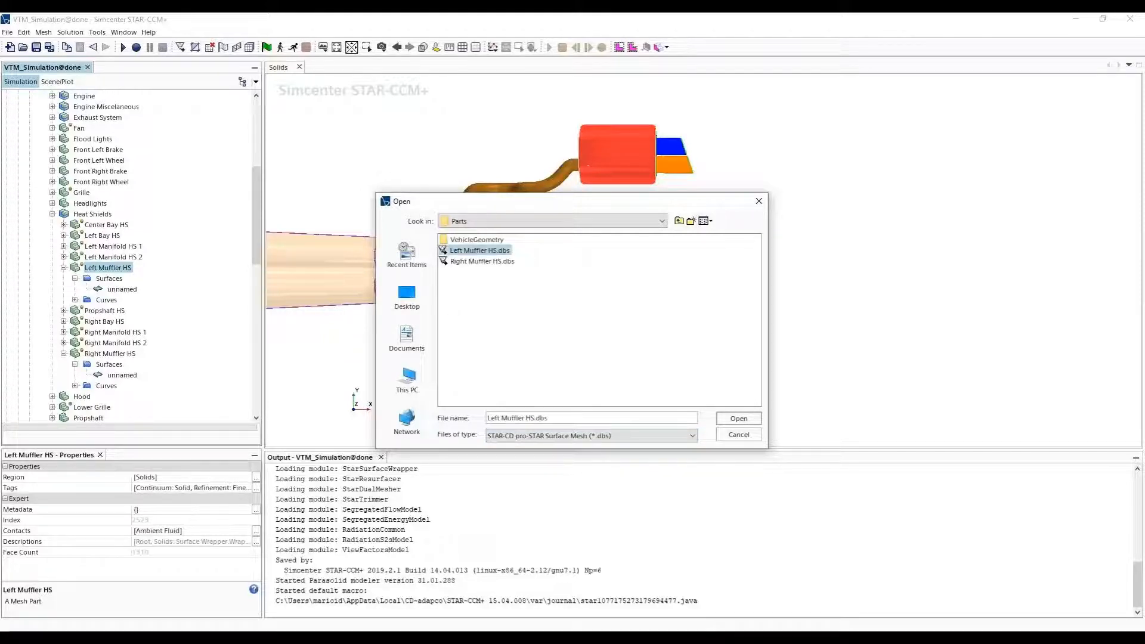
pyautogui.click(738, 418)
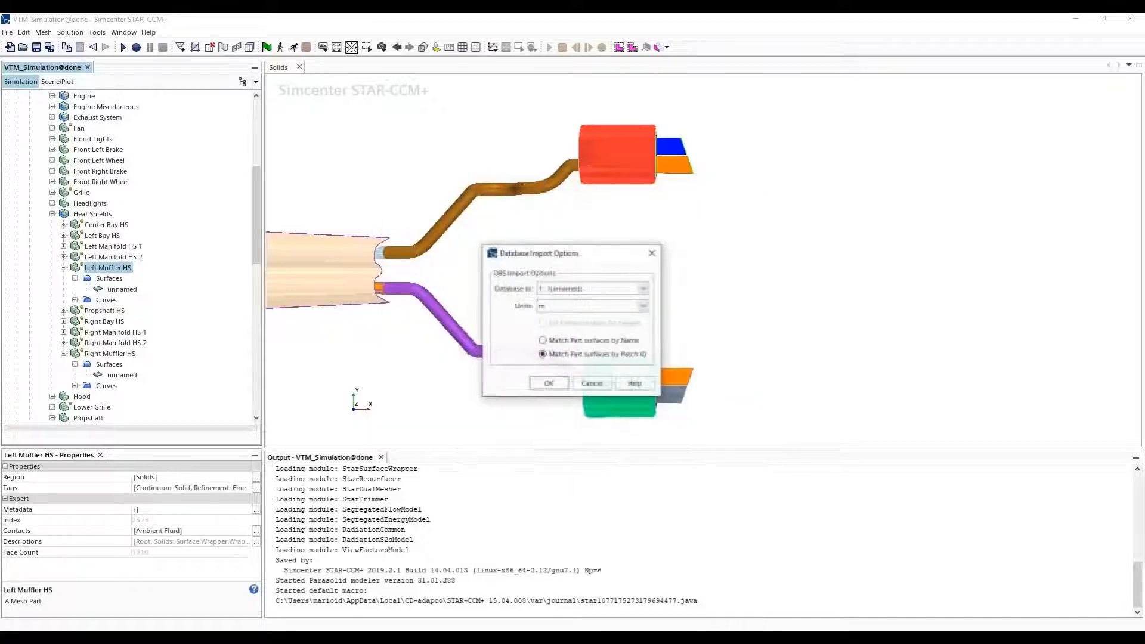
pyautogui.click(544, 341)
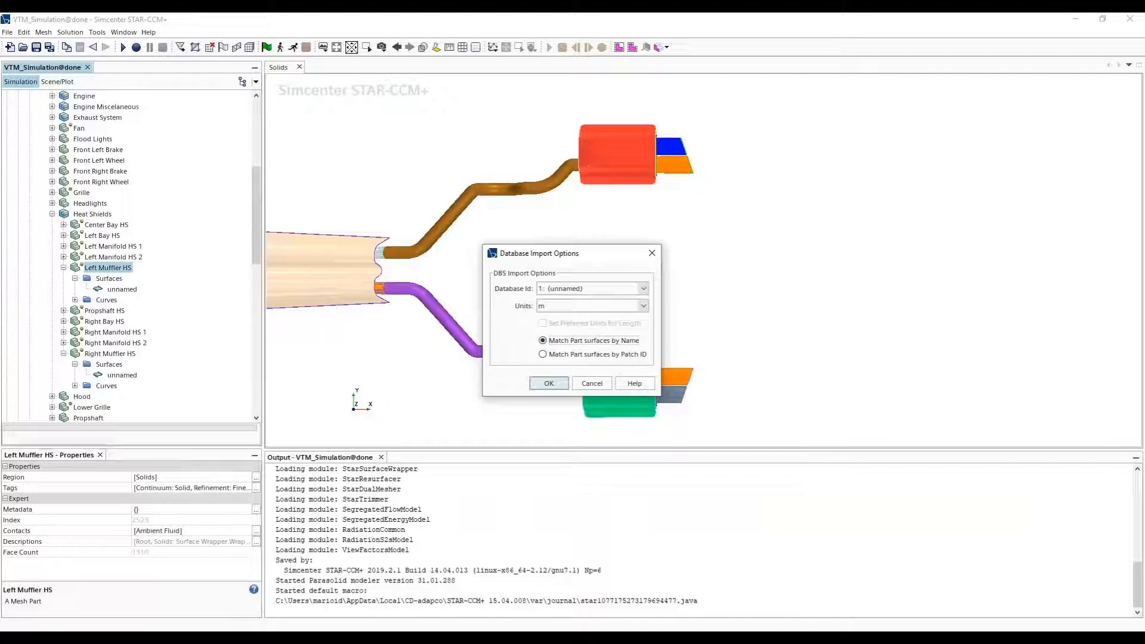
pyautogui.click(548, 383)
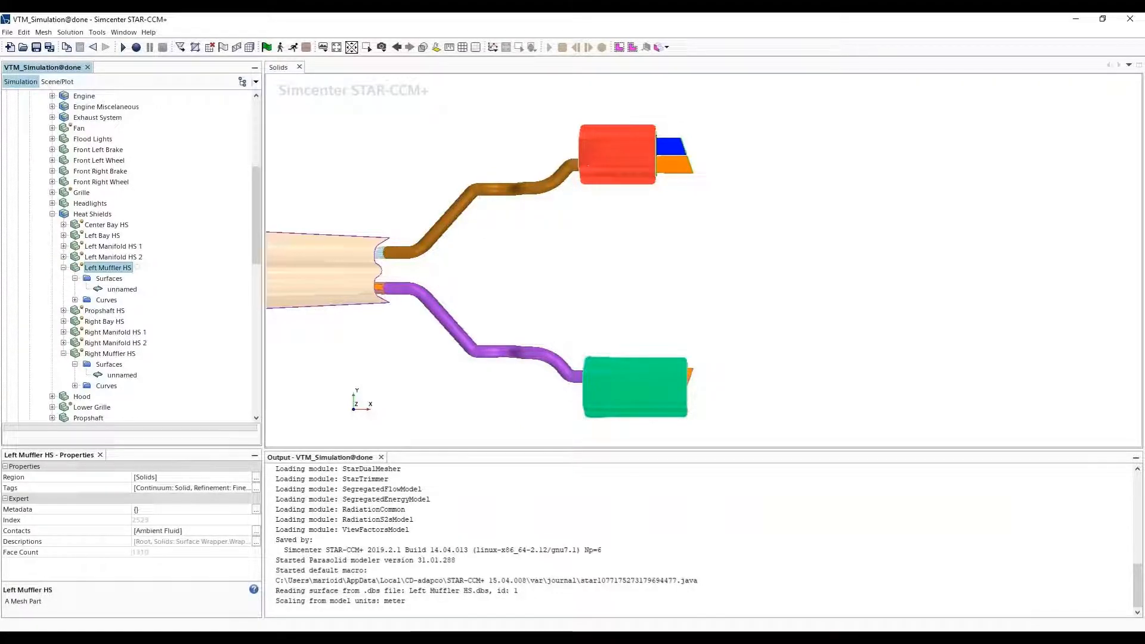
# Replace the Right Muffler HS part with Right Muffler HS.dbs in metres, matching surfaces by name, and reselect Left Muffler HS
pyautogui.click(110, 354)
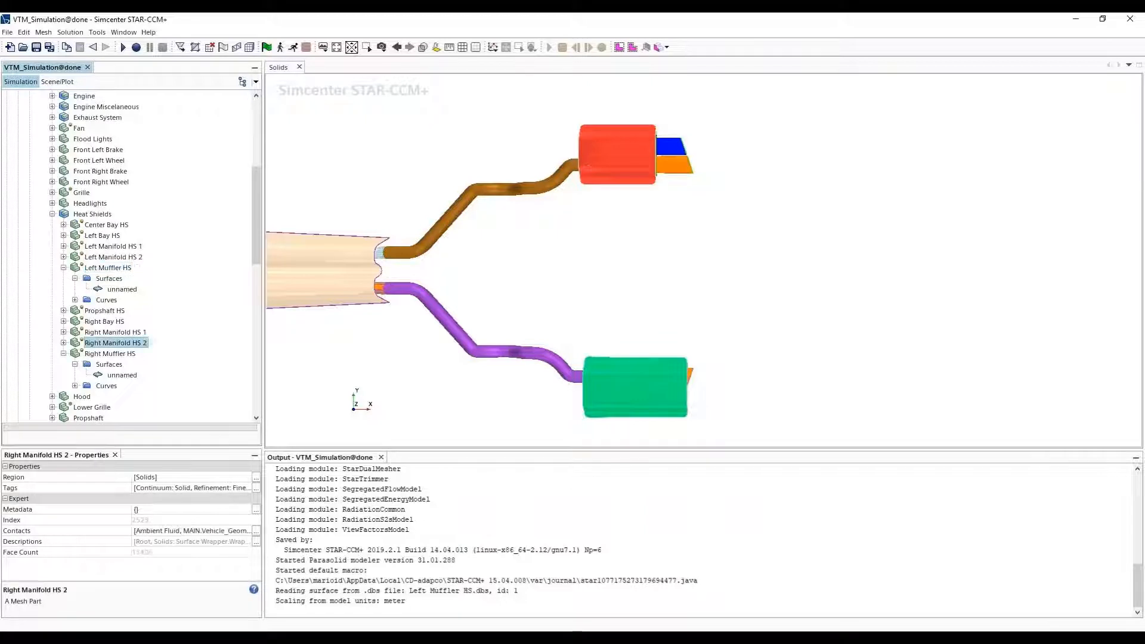
pyautogui.rightClick(128, 354)
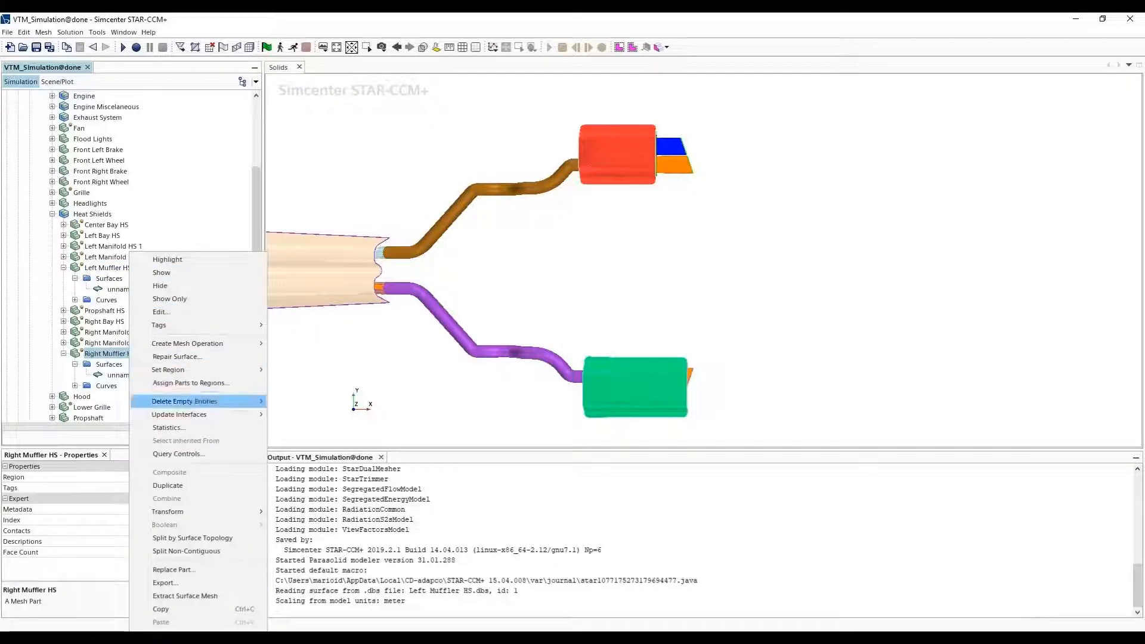
pyautogui.click(173, 570)
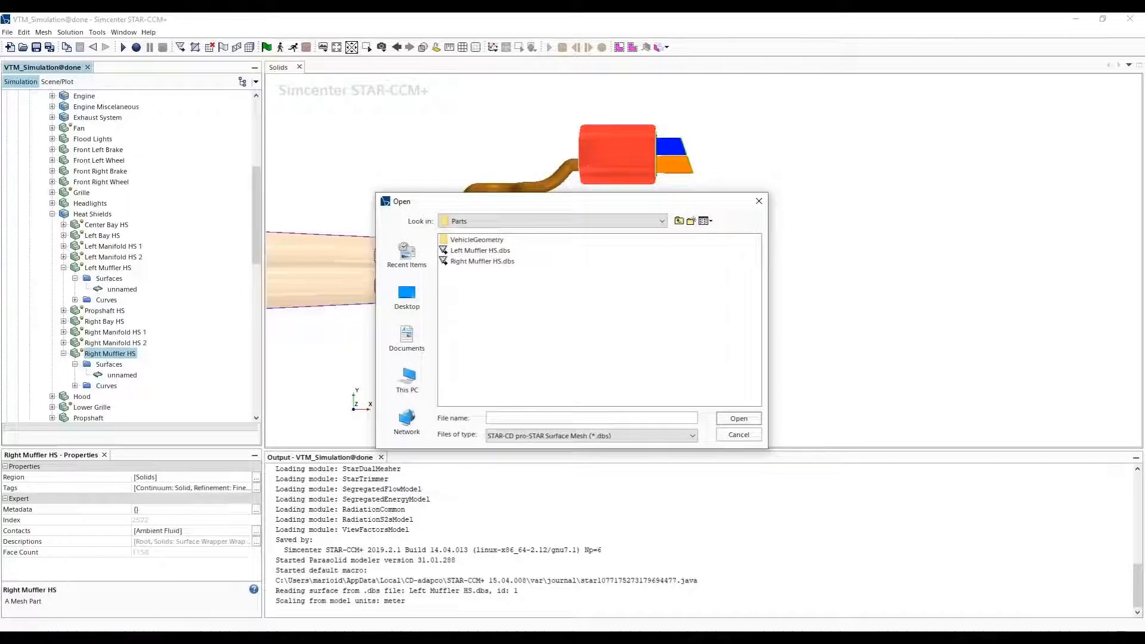
pyautogui.click(482, 261)
pyautogui.click(738, 419)
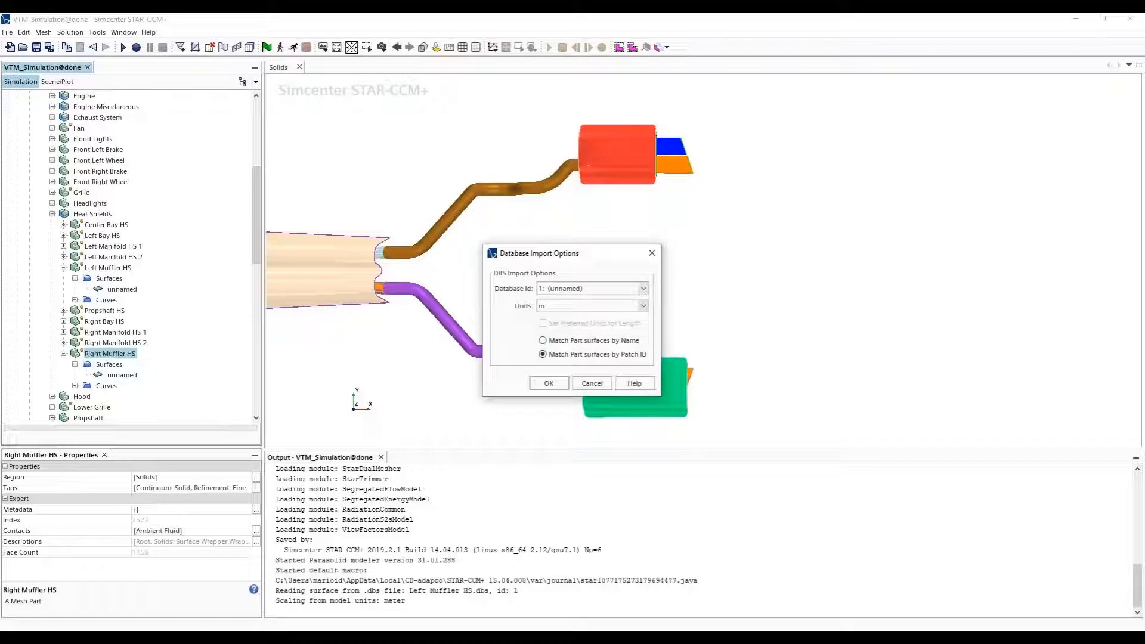
pyautogui.click(543, 340)
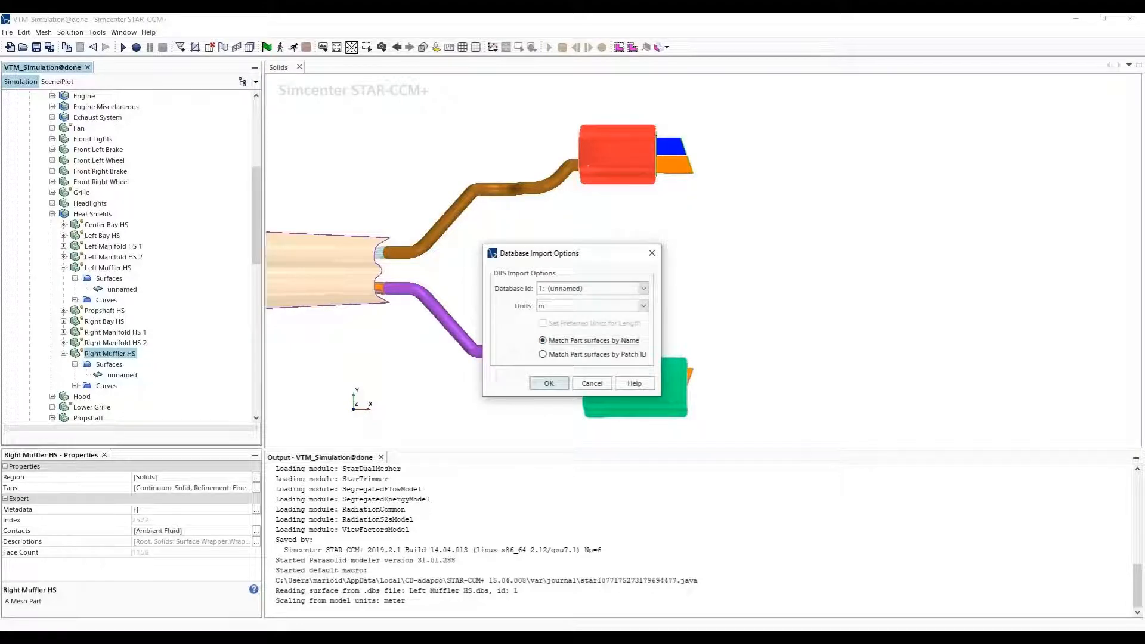
pyautogui.click(549, 384)
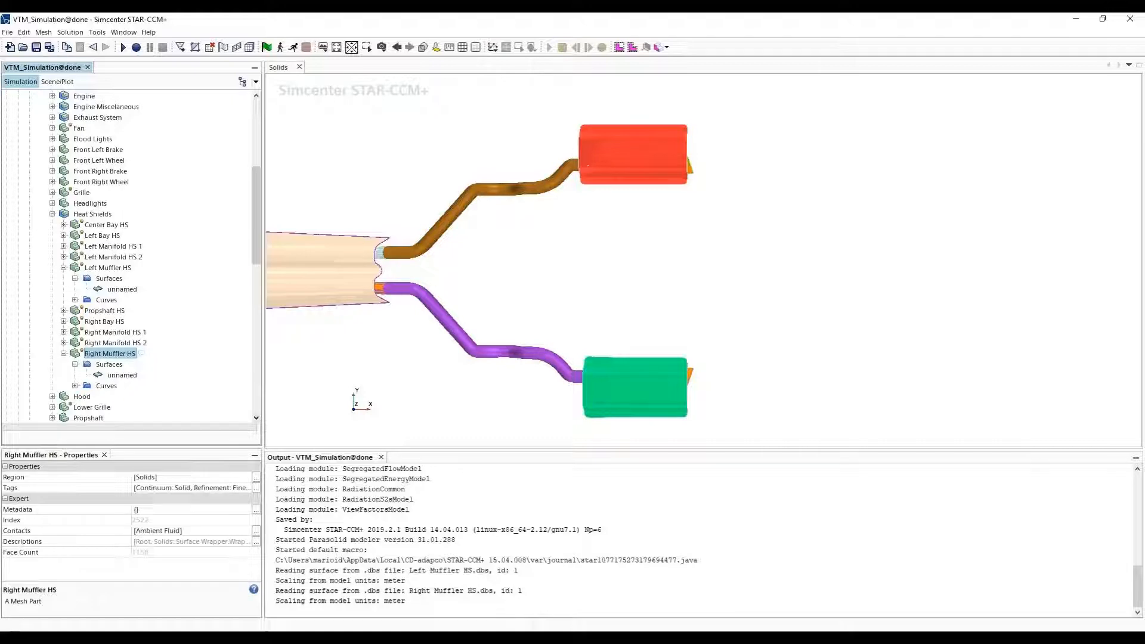
pyautogui.click(108, 268)
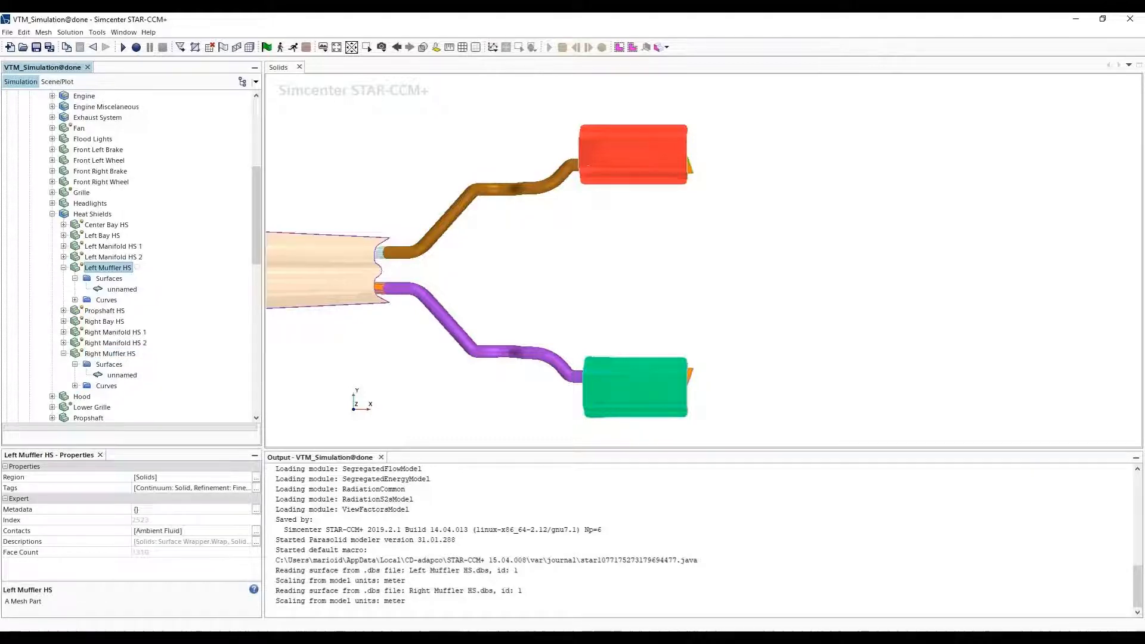
# Review the tags assigned to the Left Muffler HS part without changing them
pyautogui.click(256, 488)
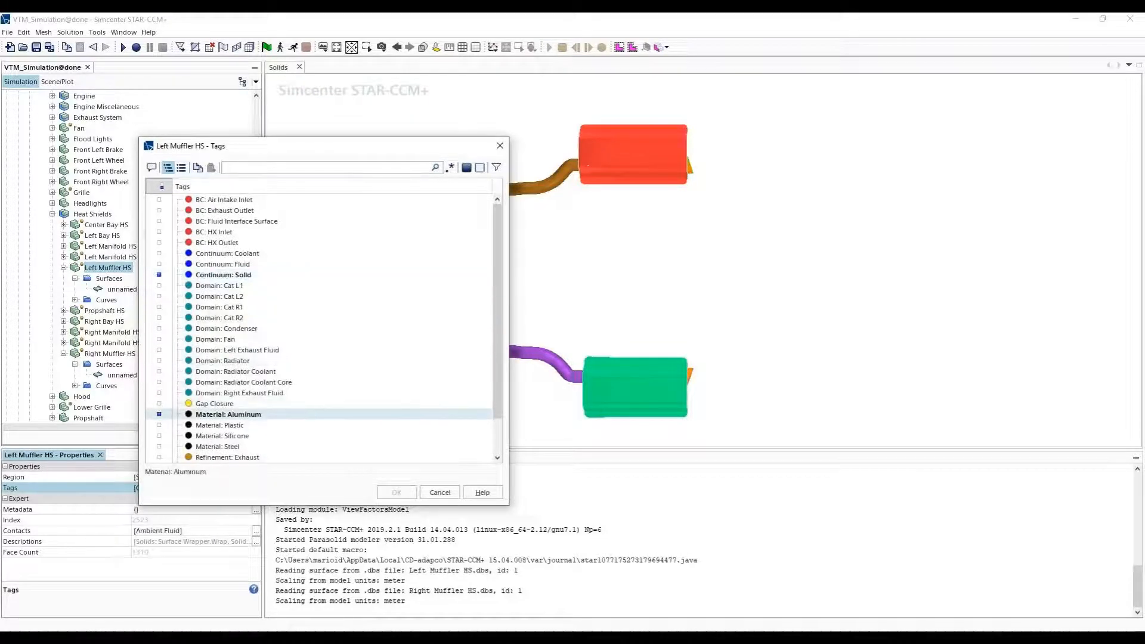
pyautogui.scroll(-2, 269, 417)
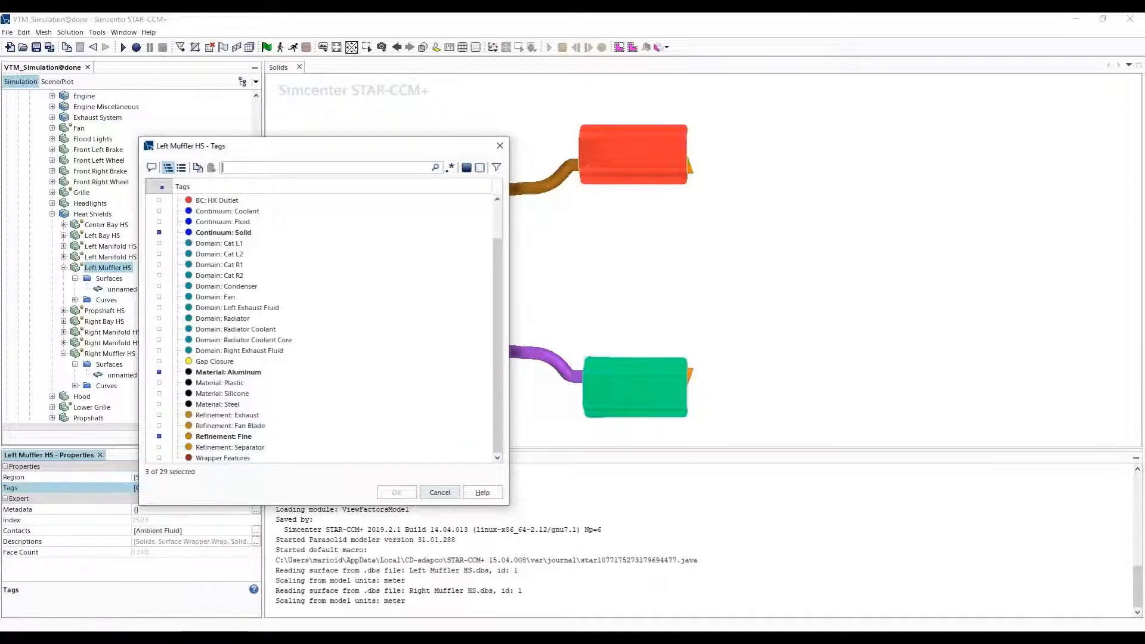
pyautogui.click(440, 493)
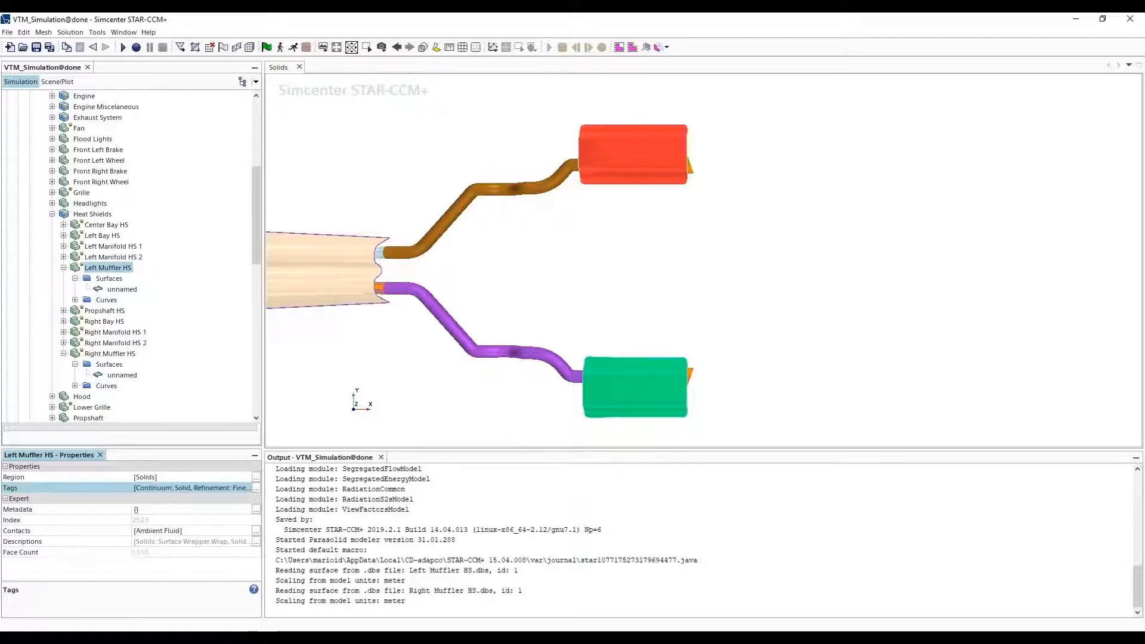
# Collapse the Left and Right Muffler HS parts, the Heat Shields group, the MAIN assembly and the Scenes node
pyautogui.click(64, 268)
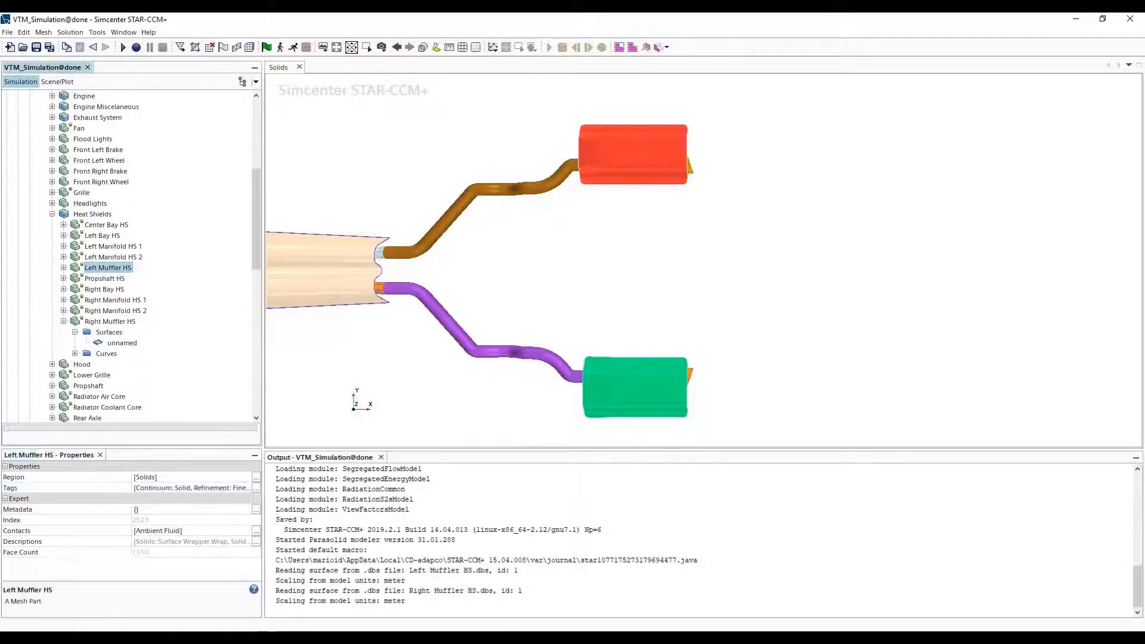
pyautogui.click(64, 322)
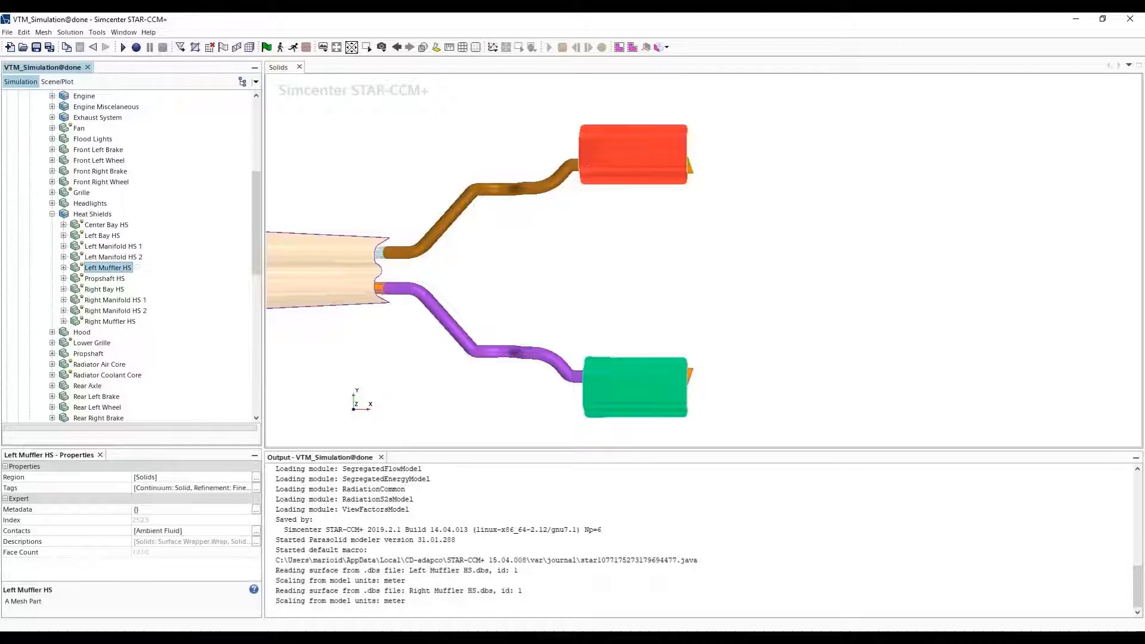
pyautogui.click(53, 215)
pyautogui.scroll(7, 128, 257)
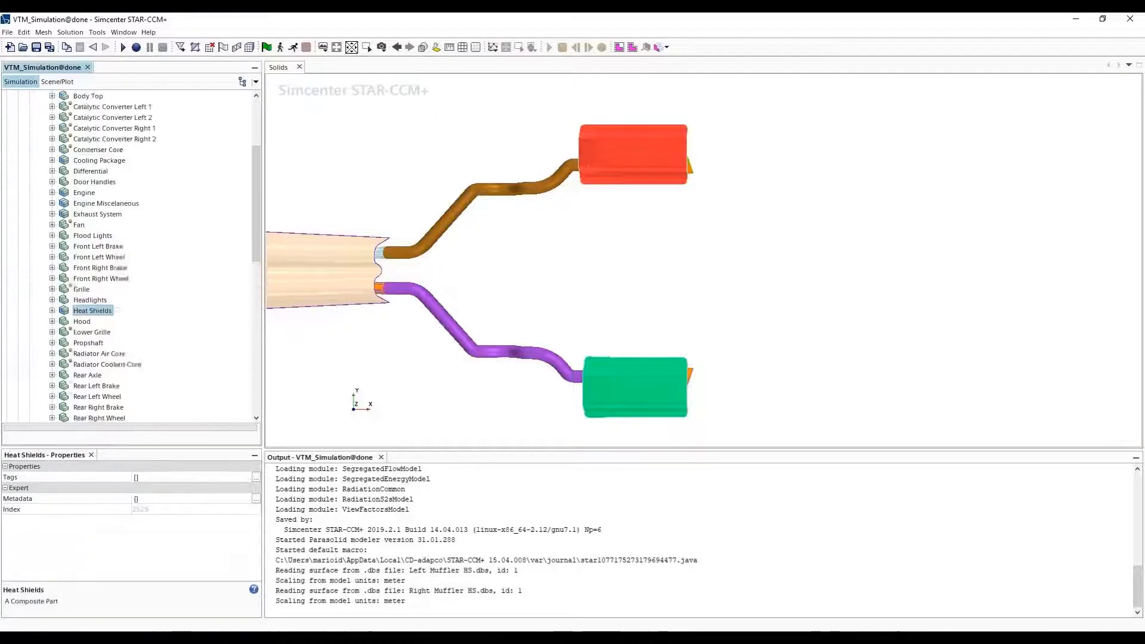
pyautogui.click(30, 171)
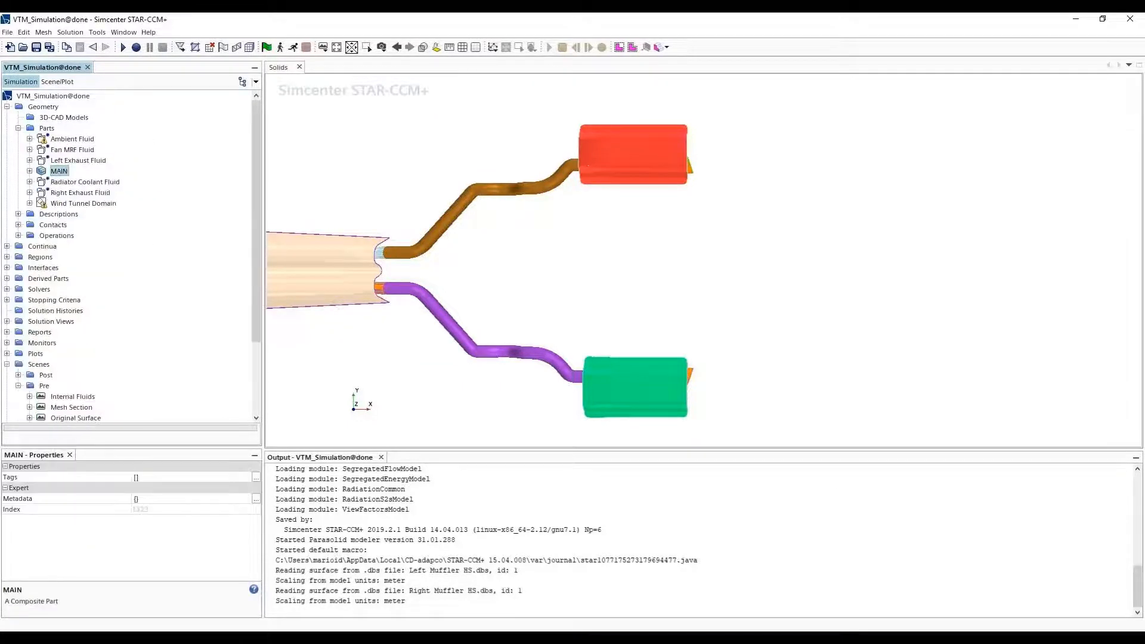
pyautogui.click(7, 365)
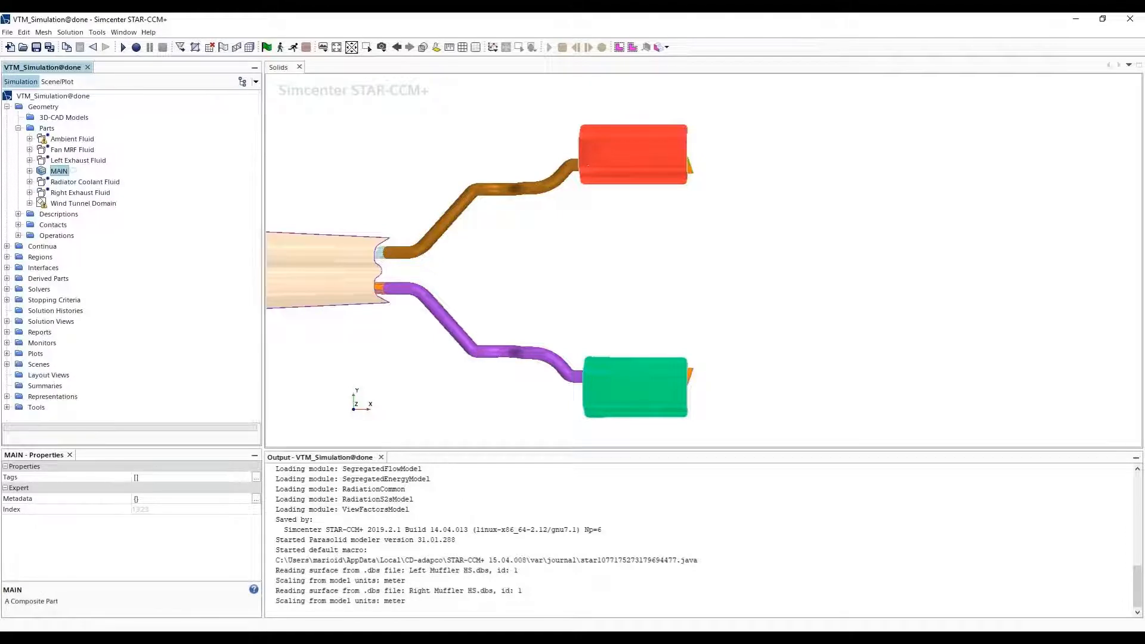
# Execute the Create Wind Tunnel Domain operation under Geometry Operations
pyautogui.click(18, 236)
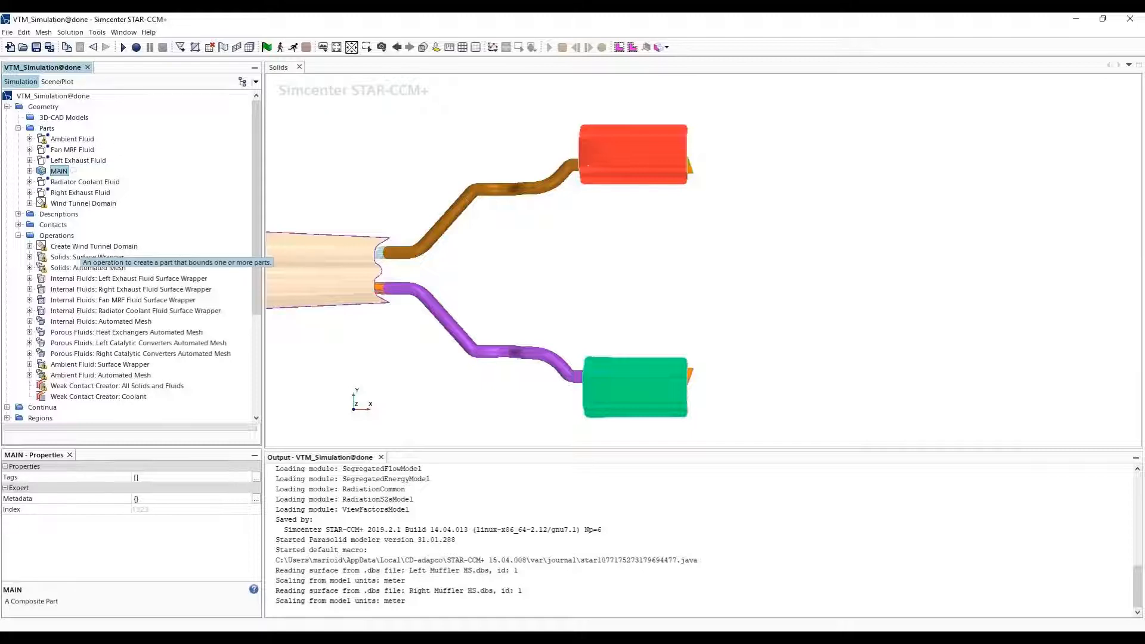
pyautogui.click(90, 246)
pyautogui.rightClick(90, 246)
pyautogui.click(100, 250)
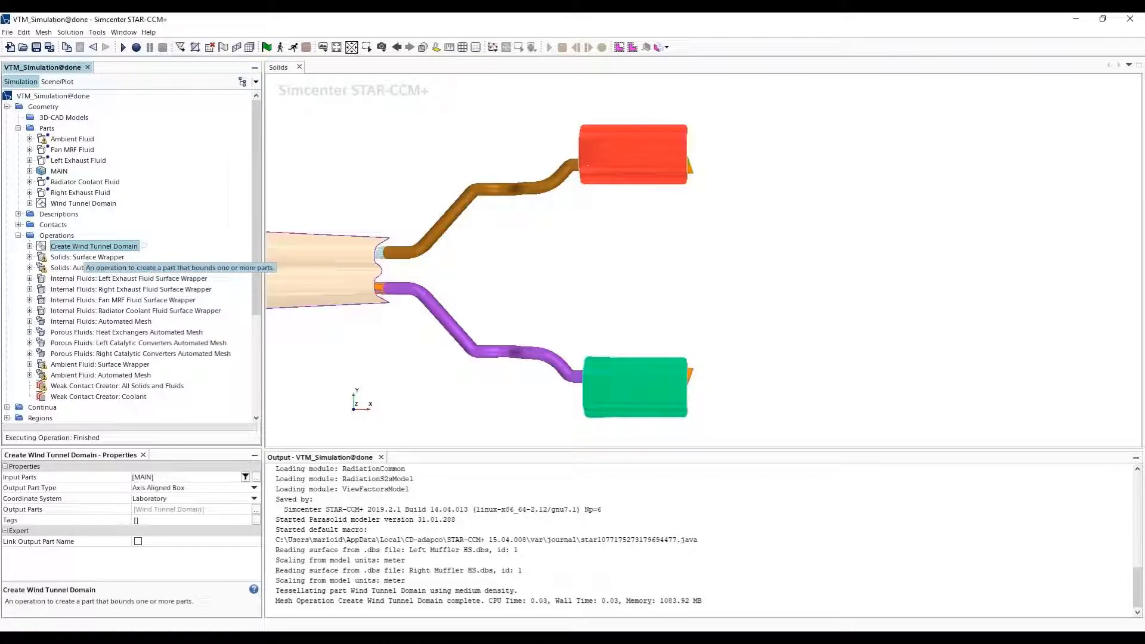
# Create an Offset surface preparation operation with Left Muffler HS and Right Muffler HS as its input parts
pyautogui.click(78, 235)
pyautogui.rightClick(58, 236)
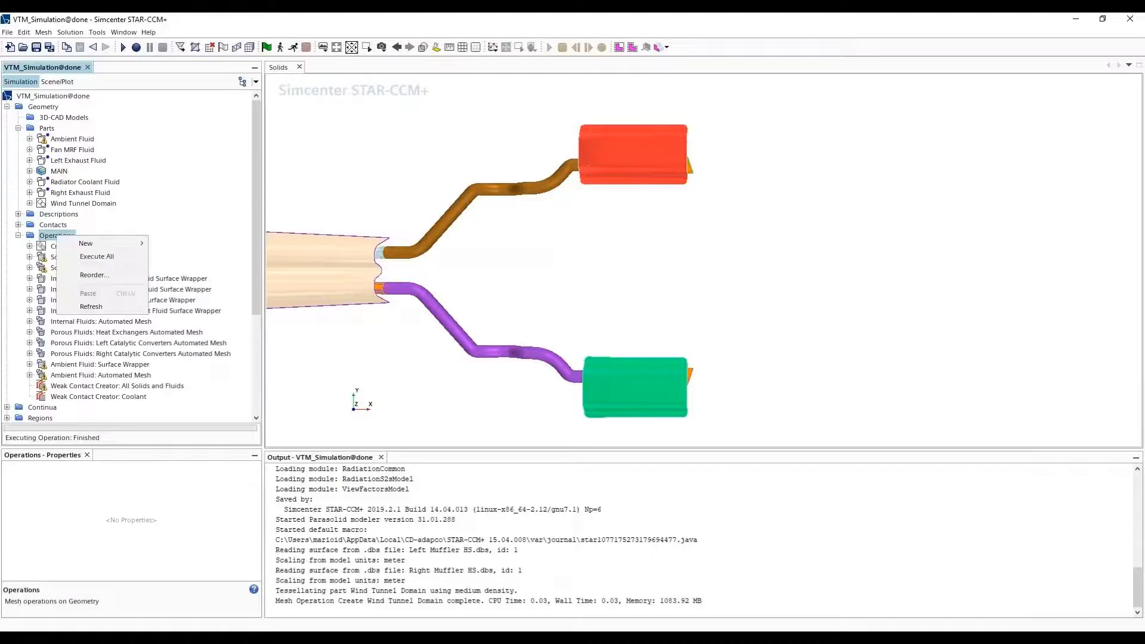
pyautogui.moveTo(101, 244)
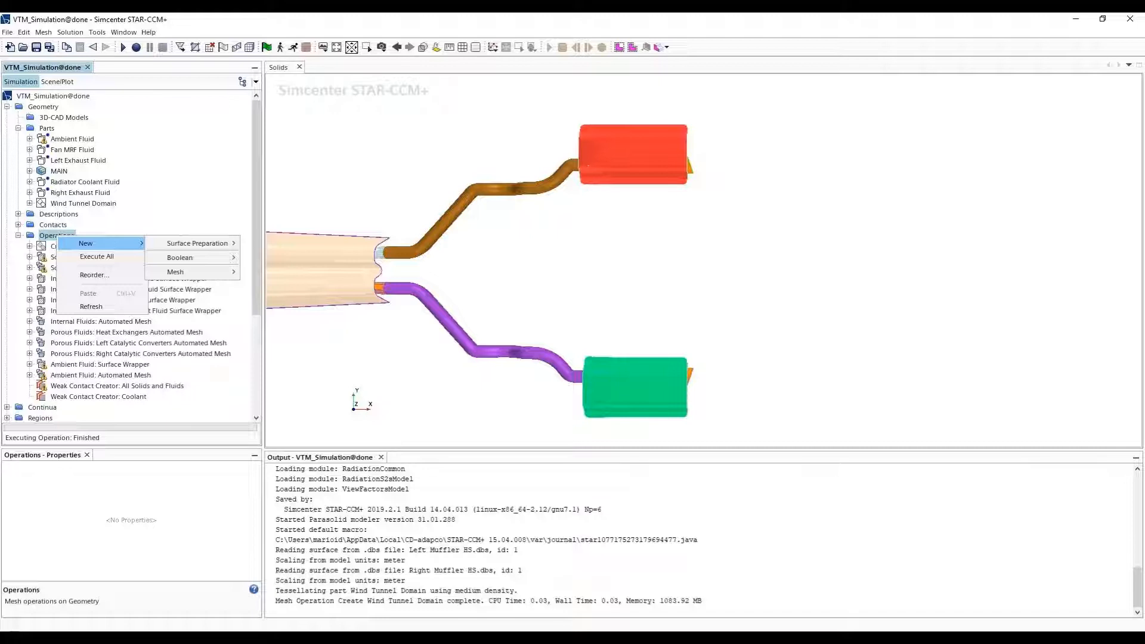
pyautogui.moveTo(197, 244)
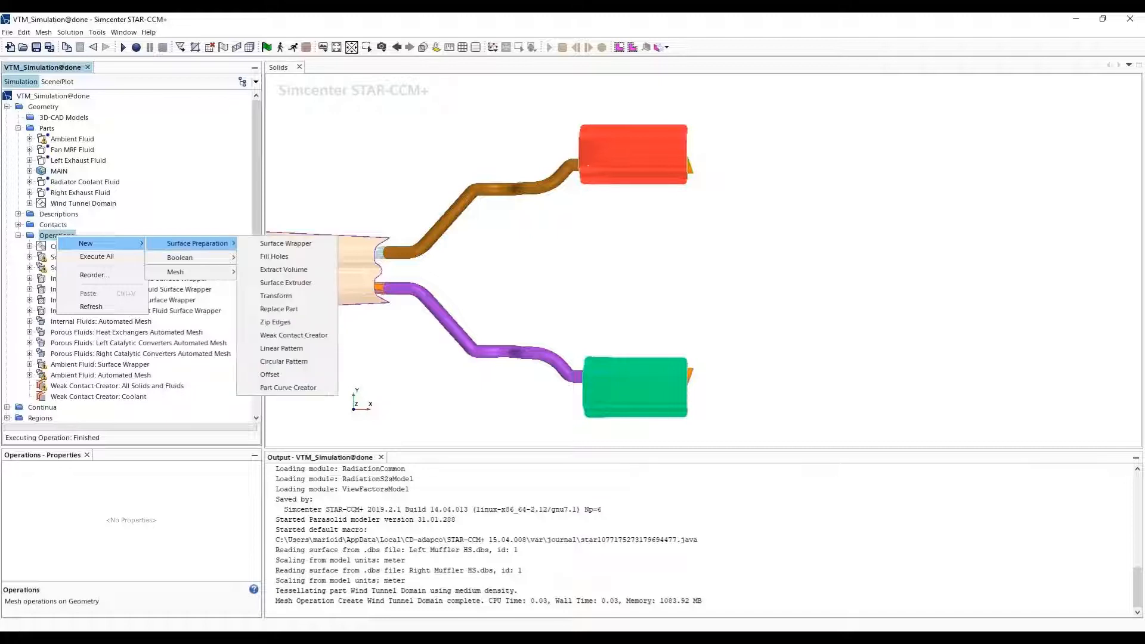
pyautogui.moveTo(176, 272)
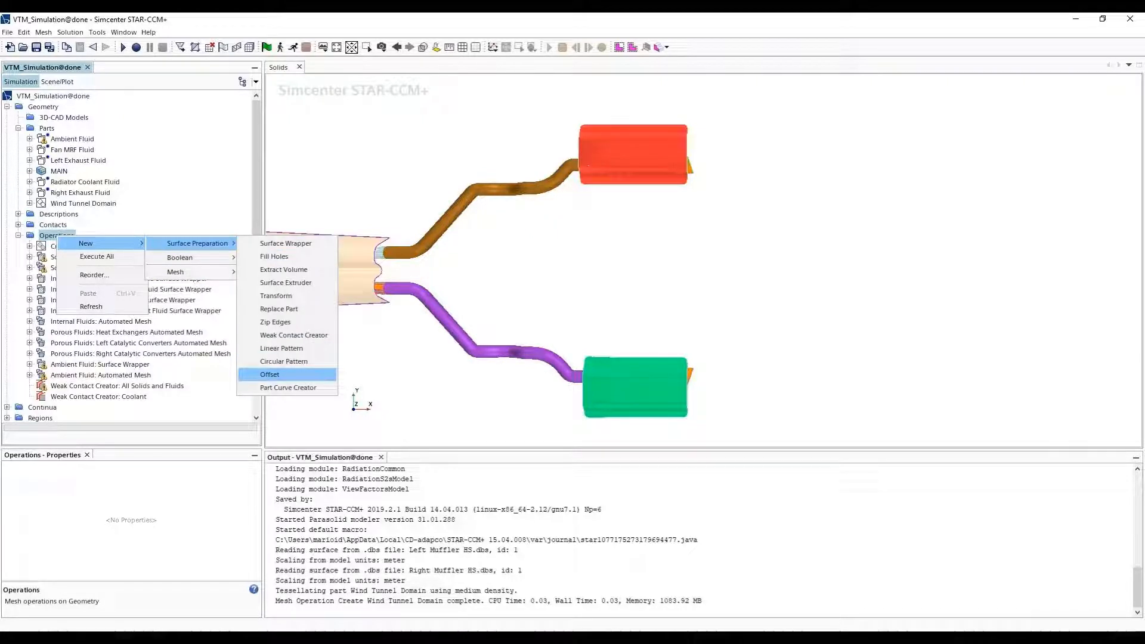
pyautogui.click(269, 375)
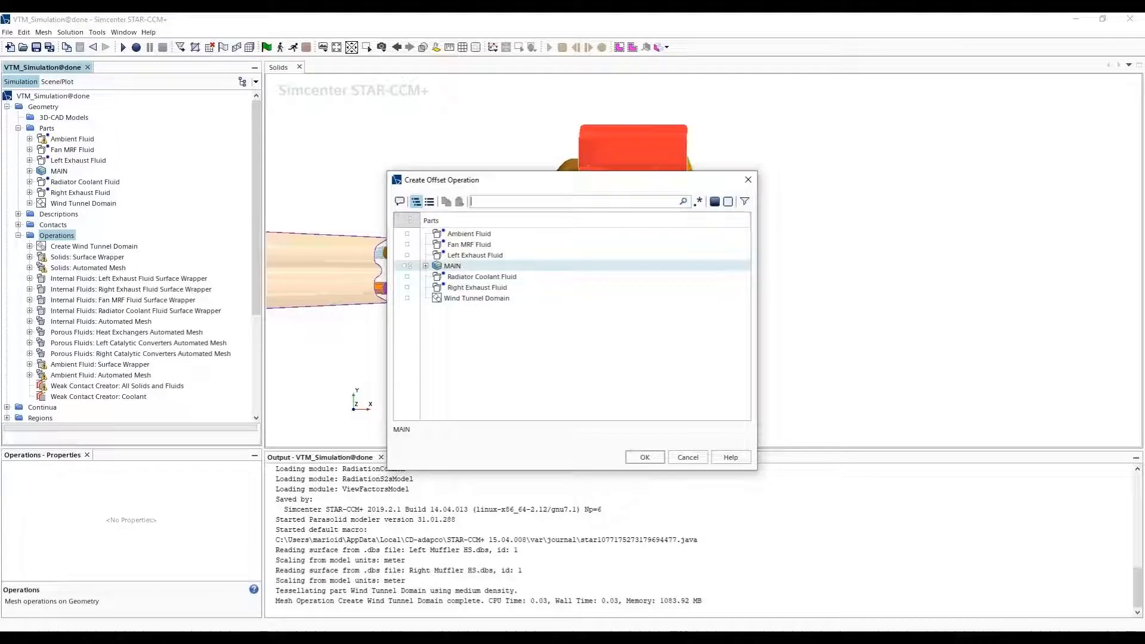
pyautogui.click(425, 266)
pyautogui.click(438, 277)
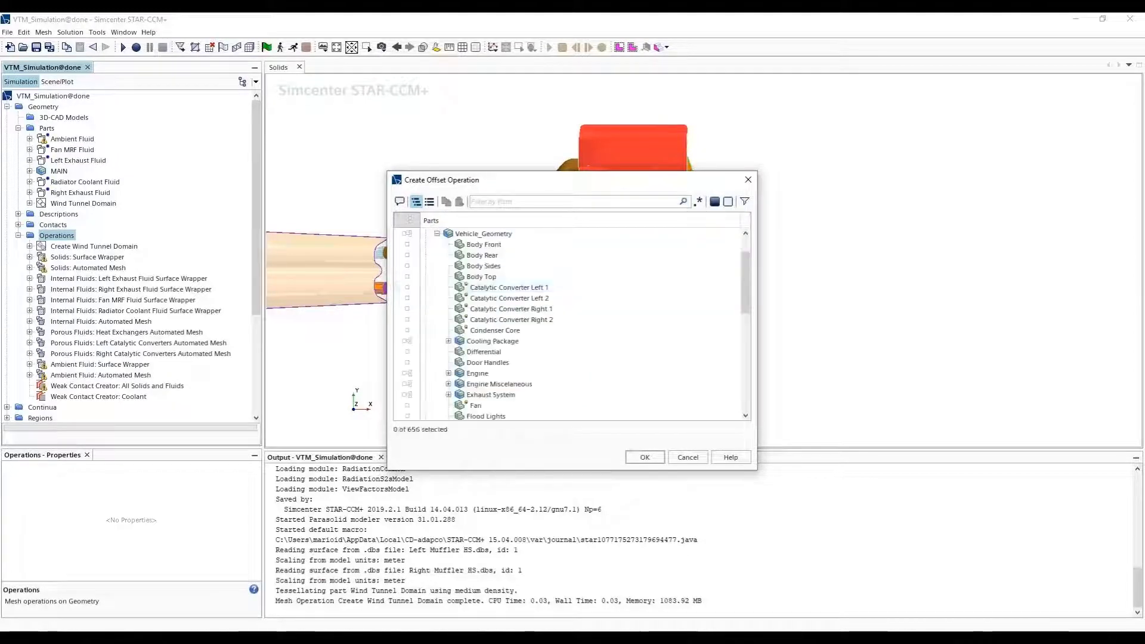
pyautogui.scroll(-2, 483, 352)
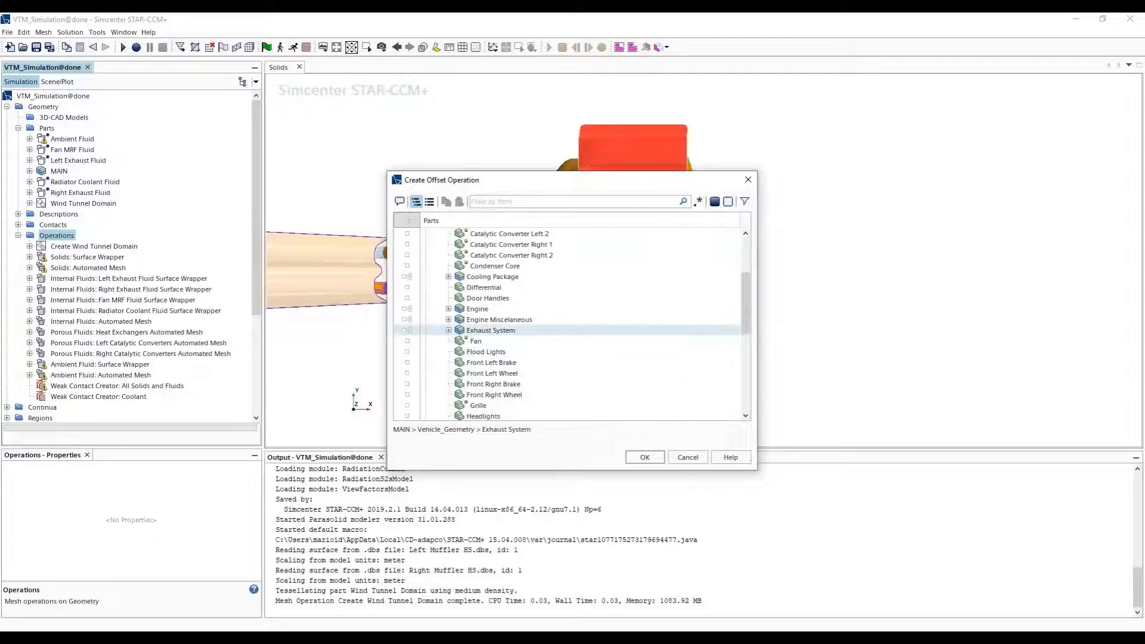
pyautogui.scroll(-2, 486, 358)
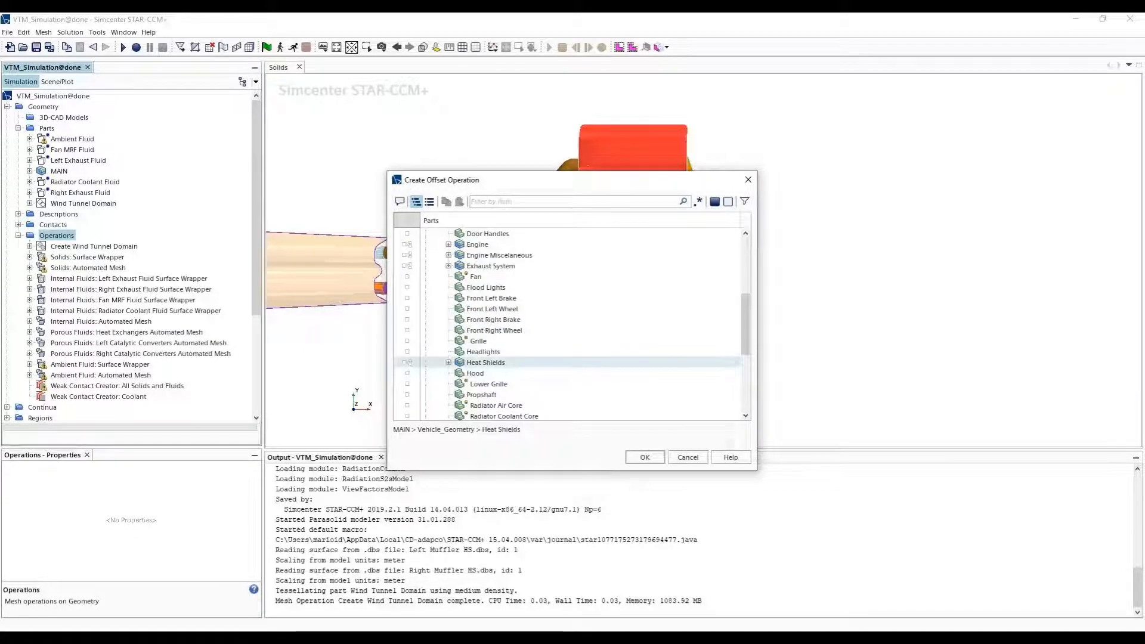
pyautogui.click(448, 363)
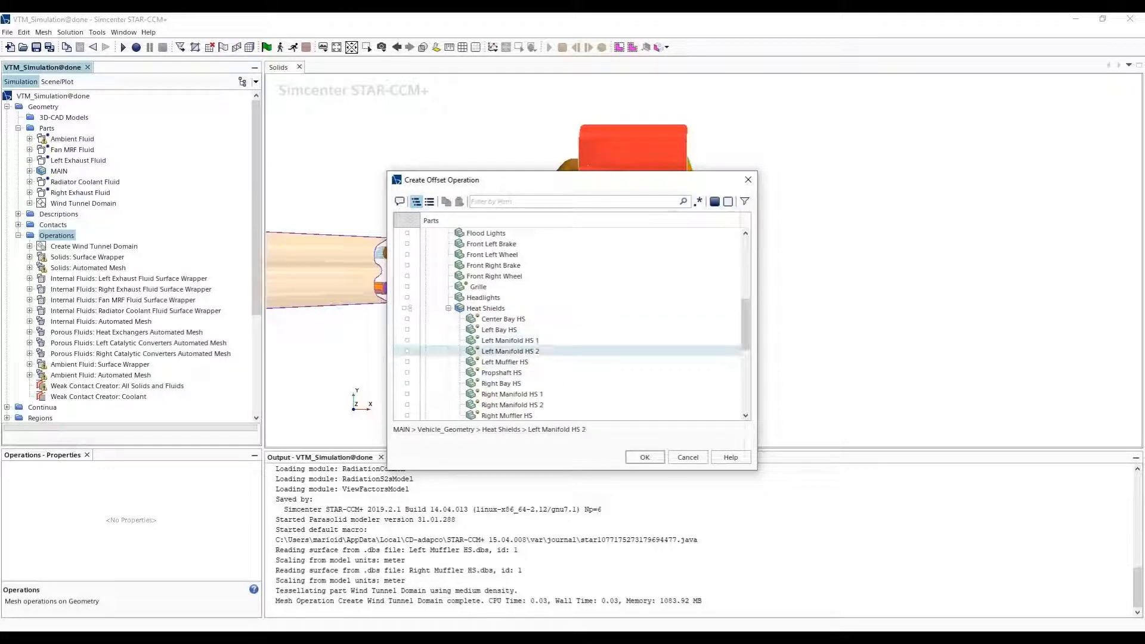
pyautogui.click(407, 362)
pyautogui.scroll(-2, 407, 362)
pyautogui.click(408, 351)
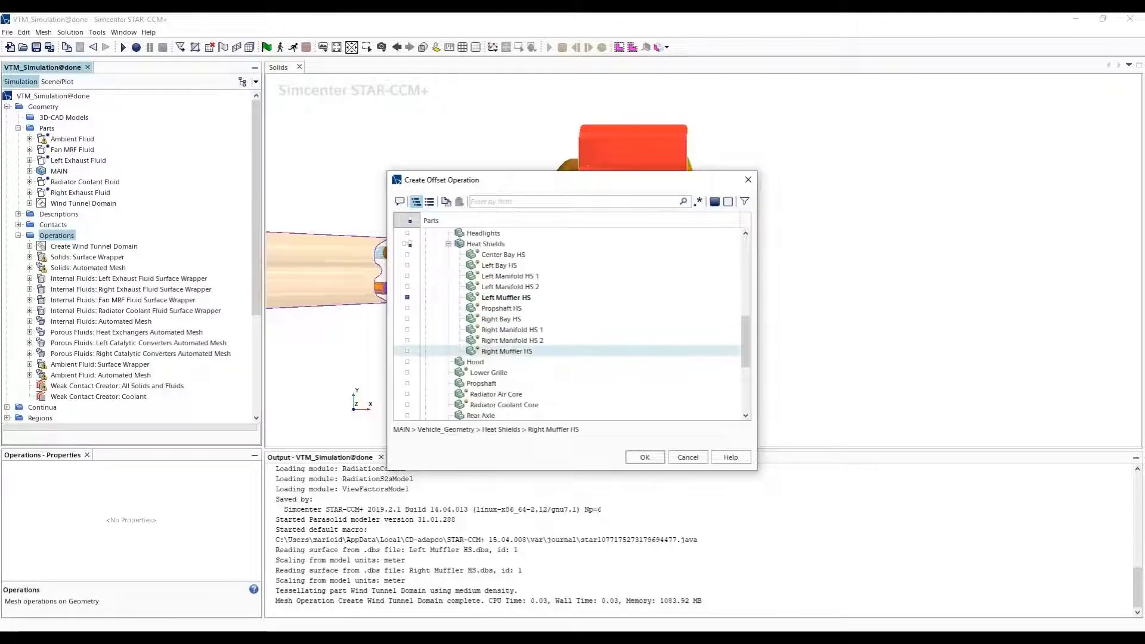
pyautogui.click(645, 457)
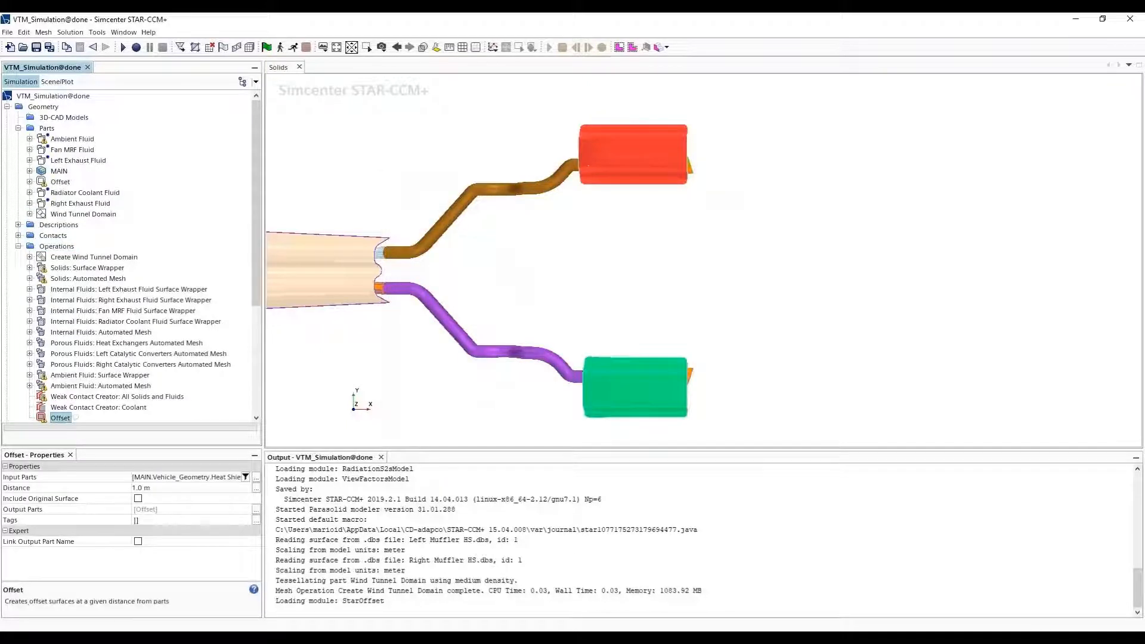
# Set the Offset operation's distance to 0.1 m
pyautogui.scroll(-2, 128, 256)
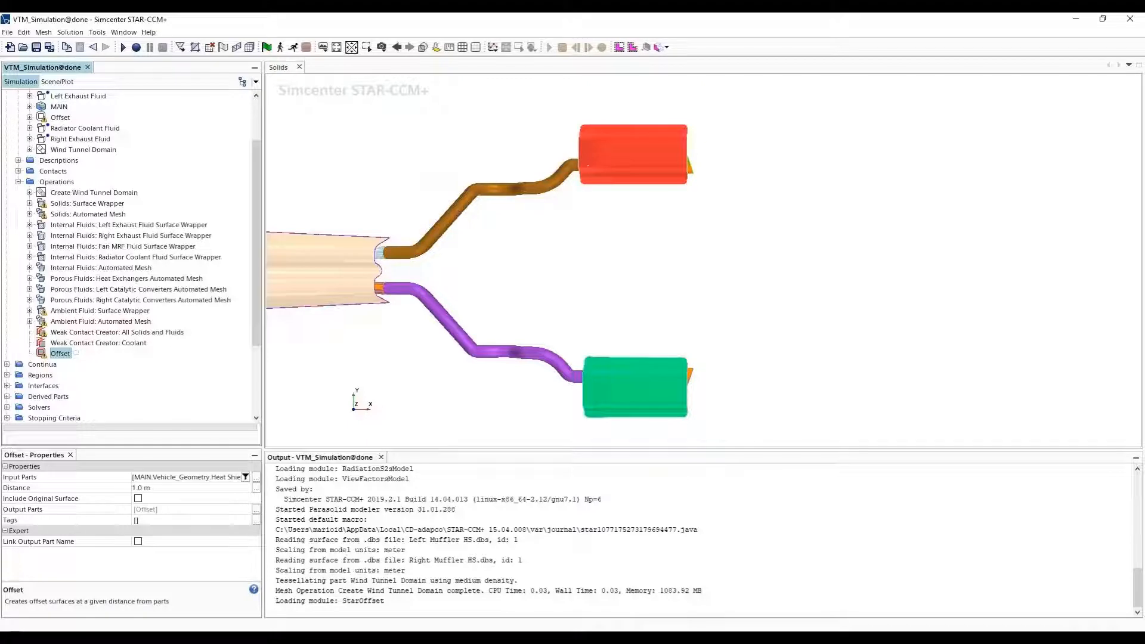
pyautogui.click(153, 488)
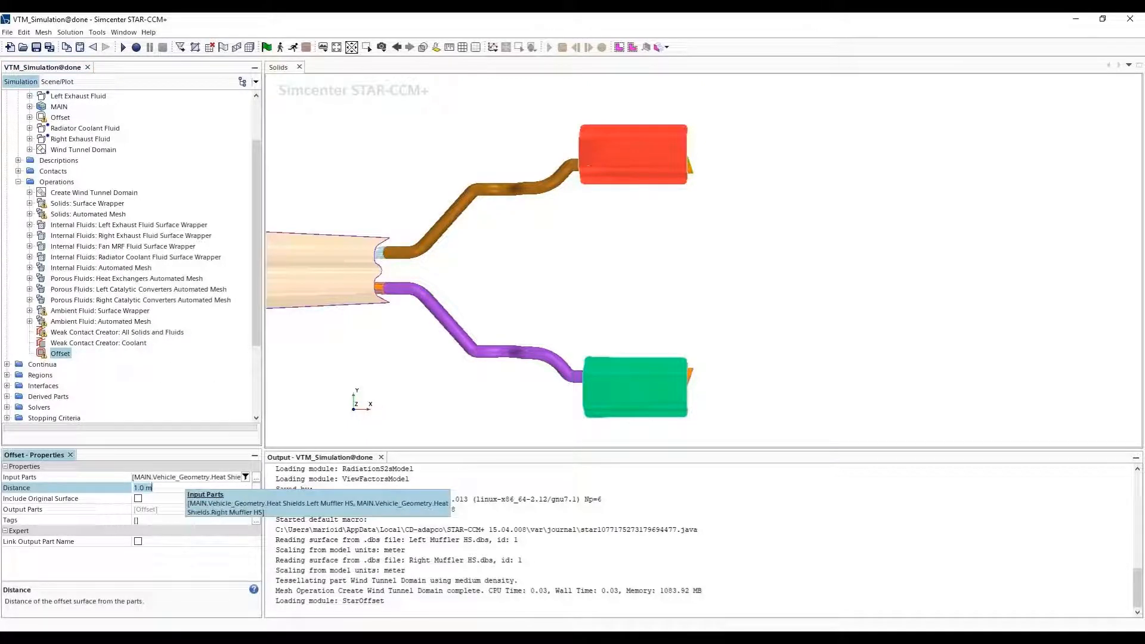
pyautogui.write('0.')
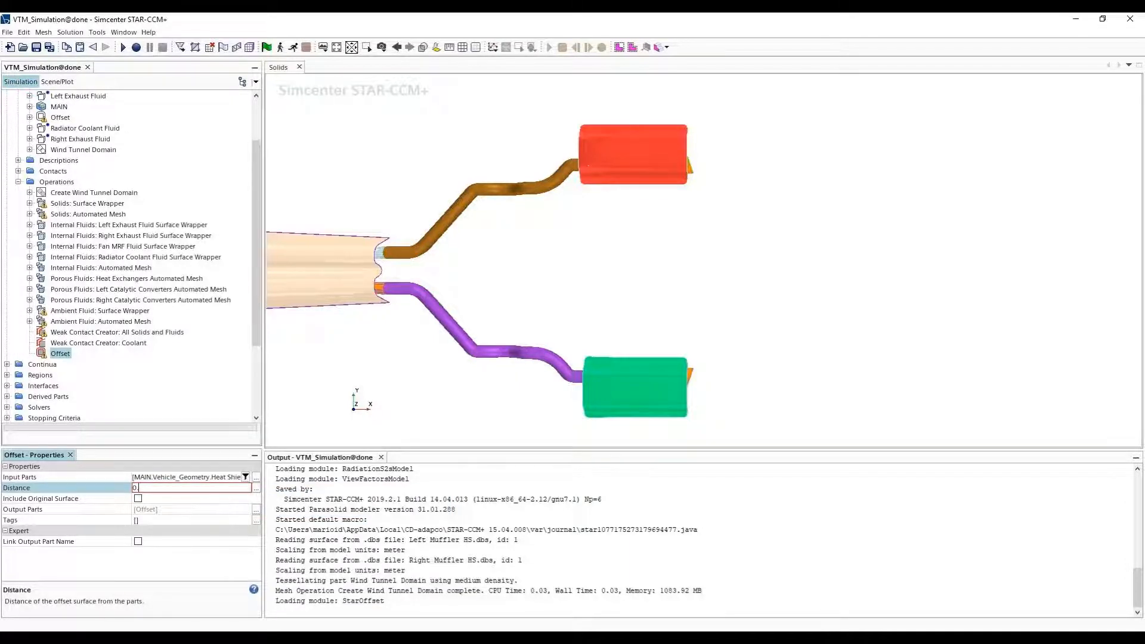
pyautogui.write('1m')
pyautogui.click(135, 488)
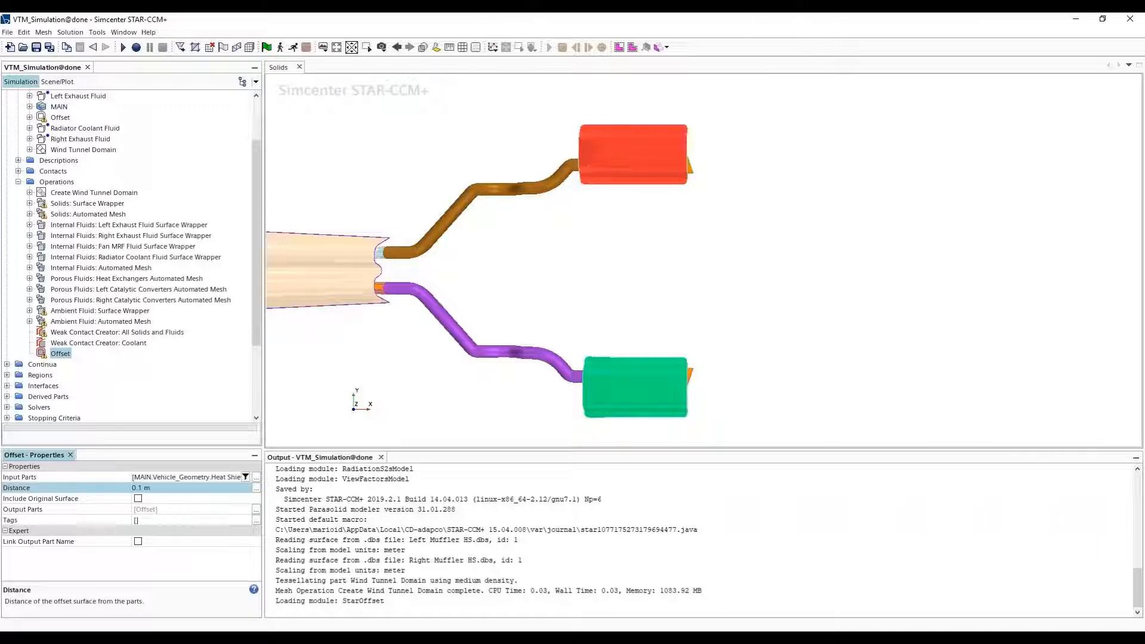
# Reorder the mesh operations so Offset comes second, directly after Create Wind Tunnel Domain
pyautogui.rightClick(58, 181)
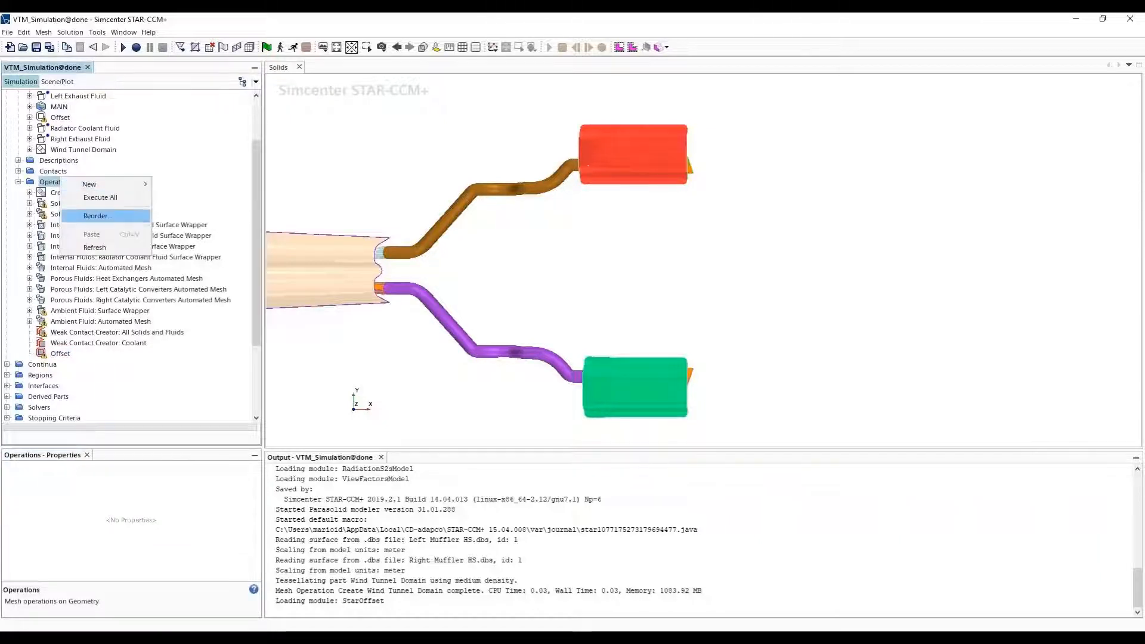
pyautogui.click(97, 216)
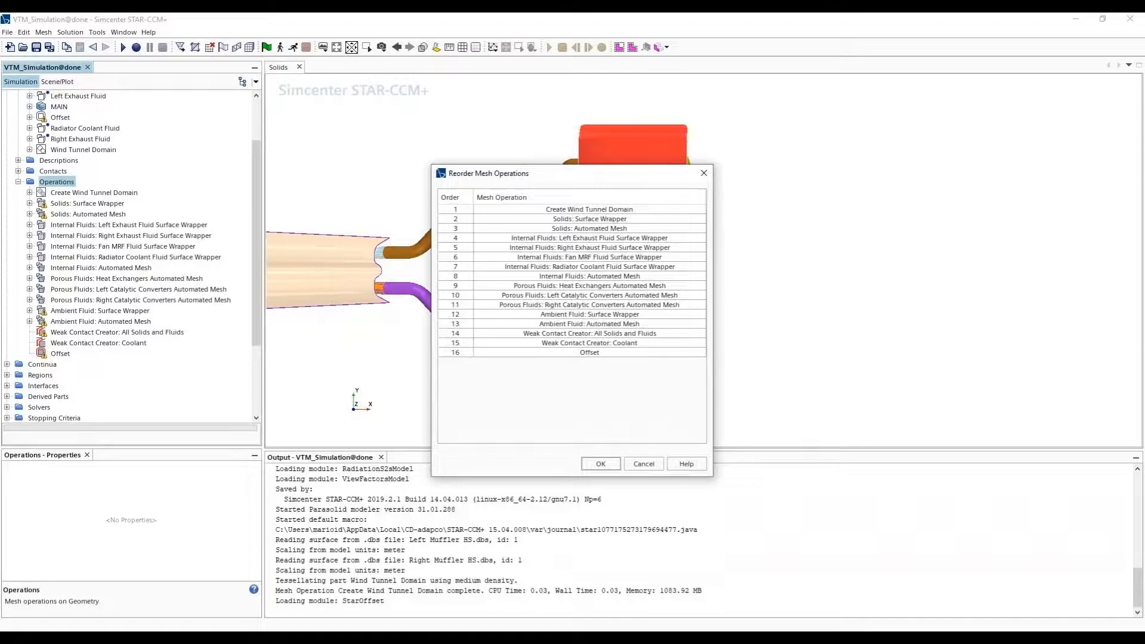
pyautogui.moveTo(590, 352); pyautogui.dragTo(589, 214)
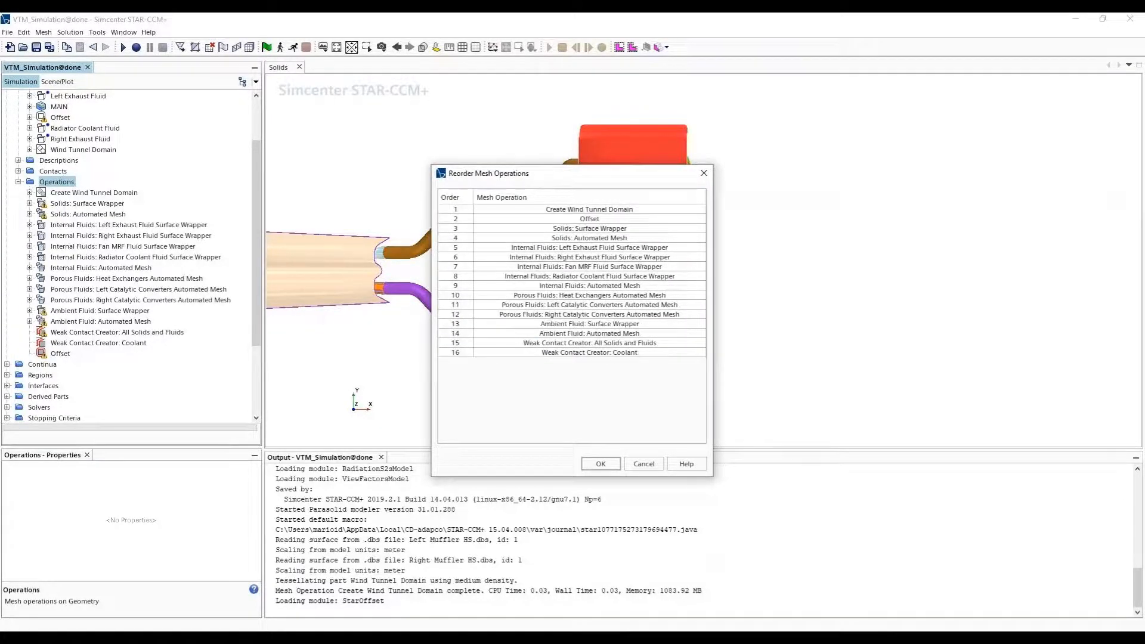
pyautogui.click(601, 464)
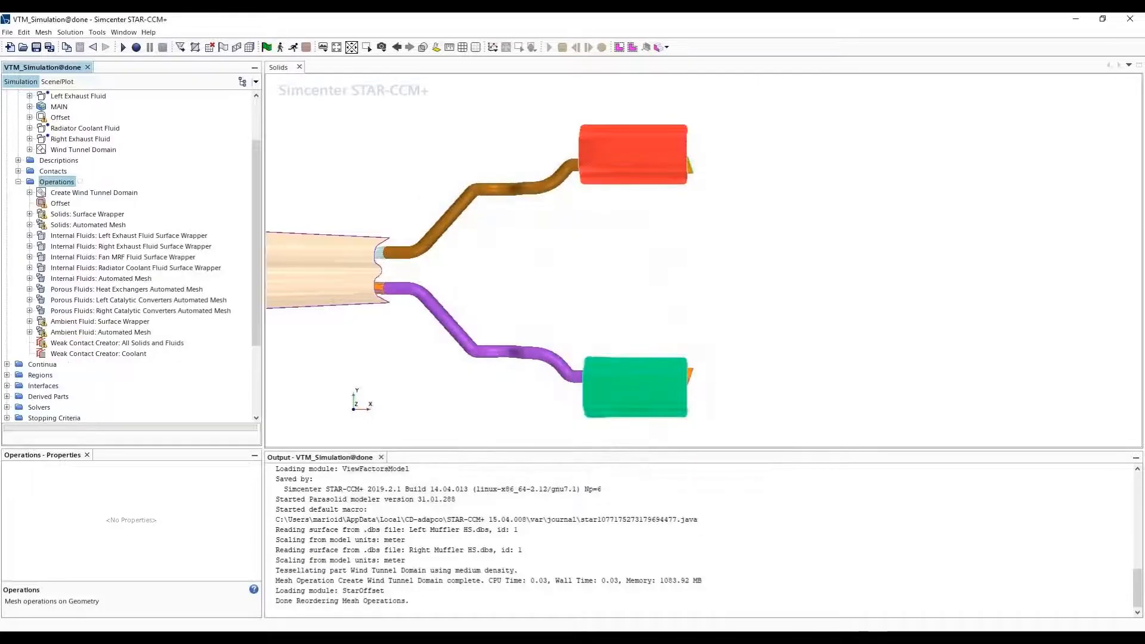
# Execute the Offset operation on the muffler heat shields
pyautogui.click(60, 203)
pyautogui.rightClick(60, 203)
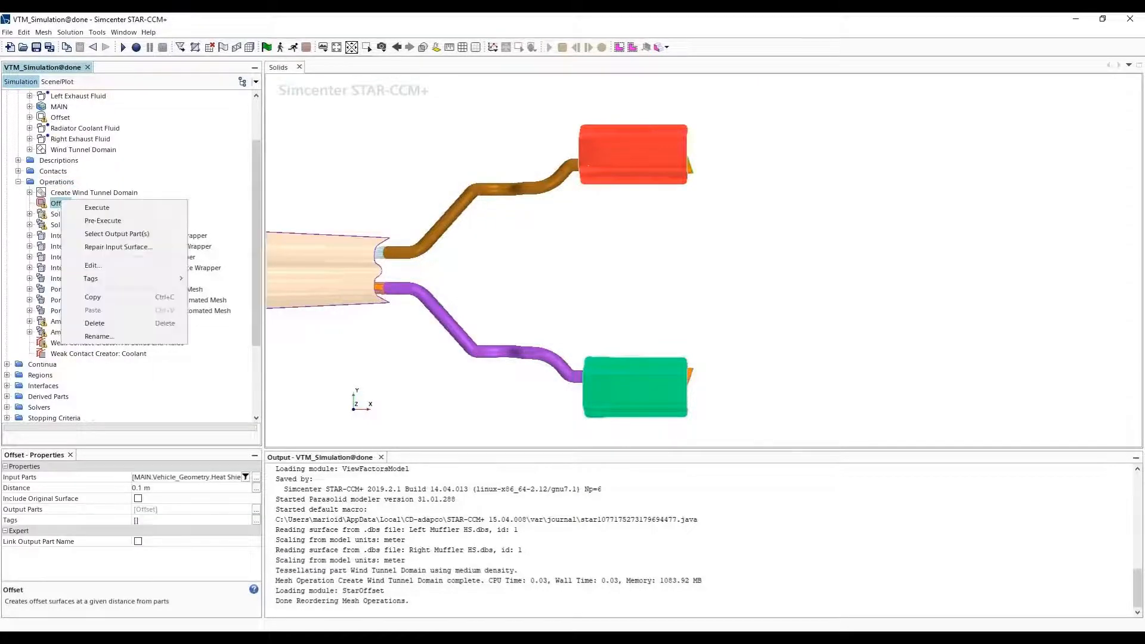
pyautogui.click(84, 207)
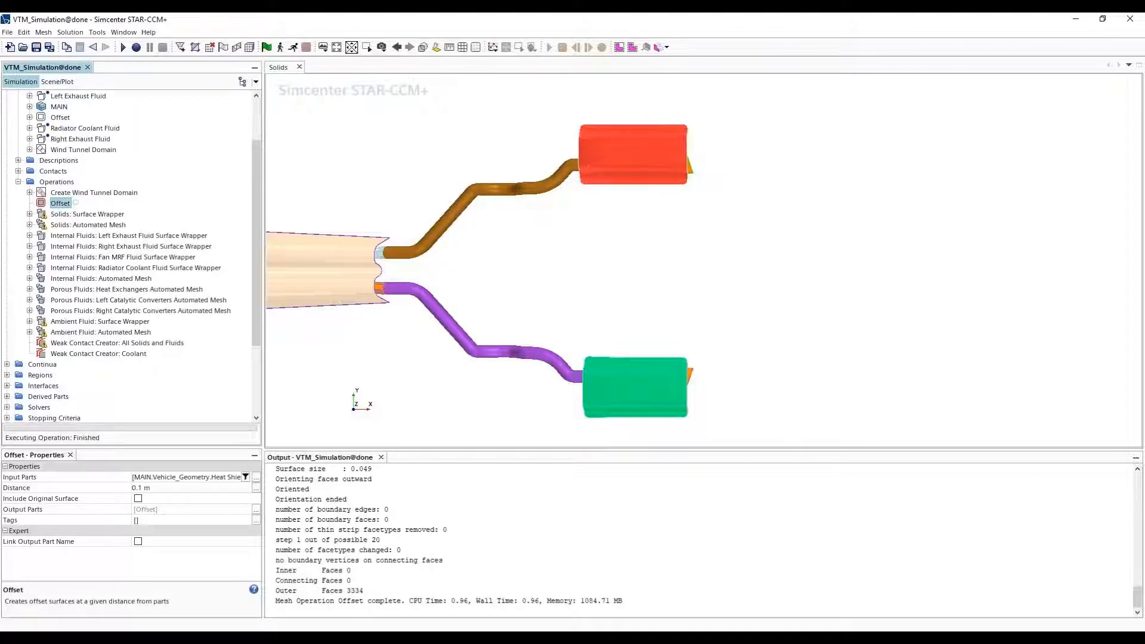
# Select the Offset output part, then show Geometry 2 of the Solids scene in the Geometry representation to examine the muffler heat shields
pyautogui.scroll(2, 119, 296)
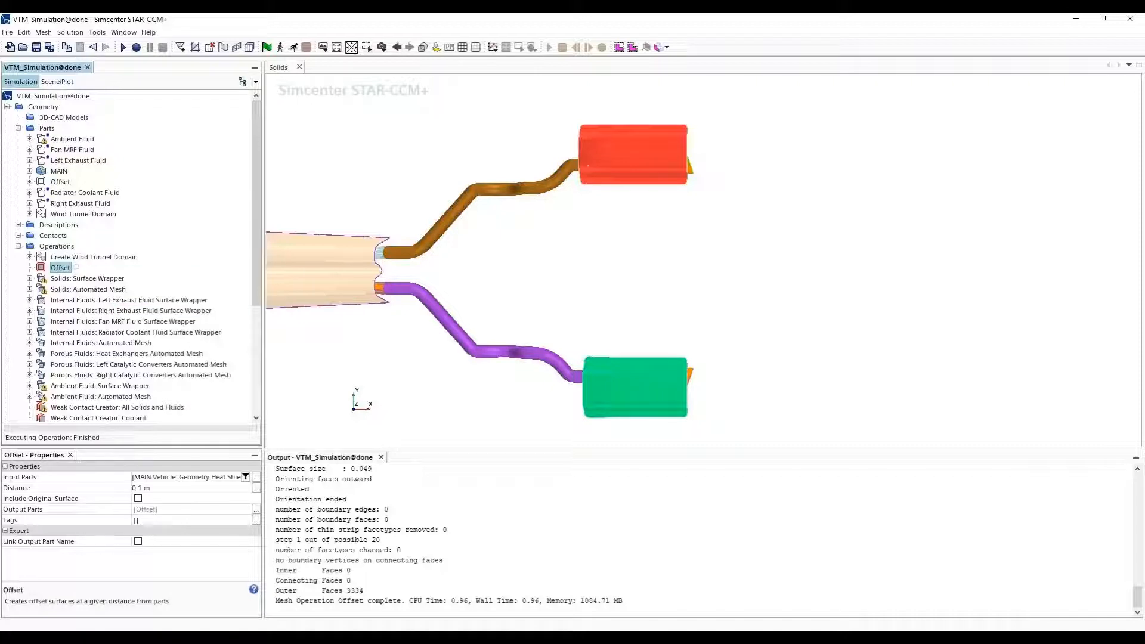
pyautogui.click(61, 182)
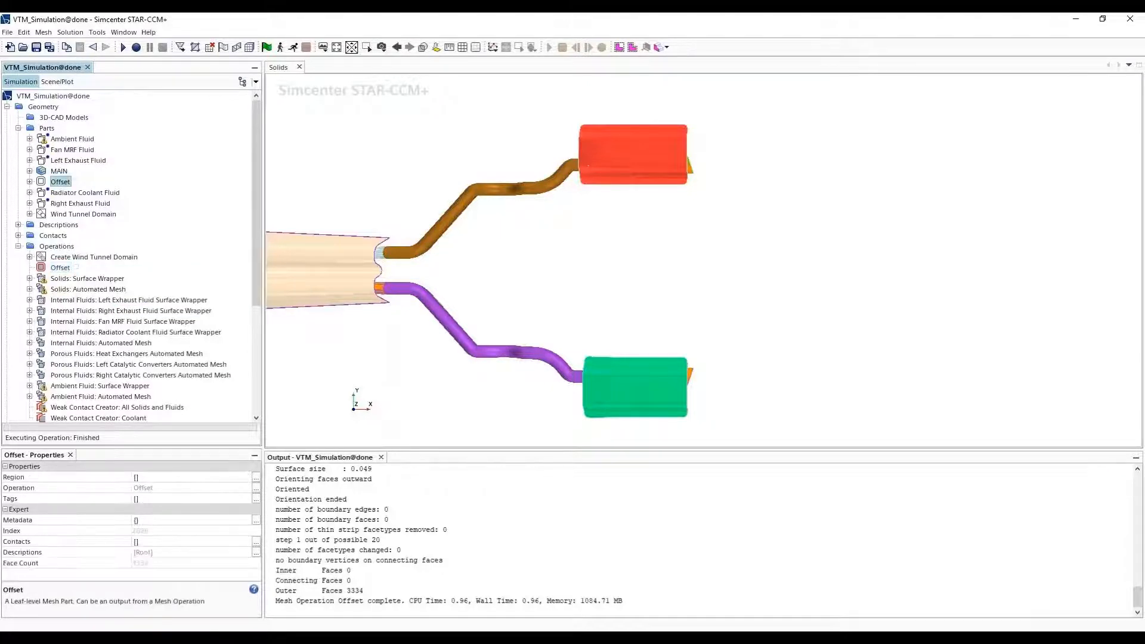
pyautogui.scroll(-3, 567, 301)
pyautogui.moveTo(571, 306); pyautogui.dragTo(572, 188)
pyautogui.click(61, 182)
pyautogui.rightClick(58, 180)
pyautogui.click(95, 186)
pyautogui.moveTo(572, 337); pyautogui.dragTo(507, 279)
pyautogui.moveTo(576, 313); pyautogui.dragTo(601, 297)
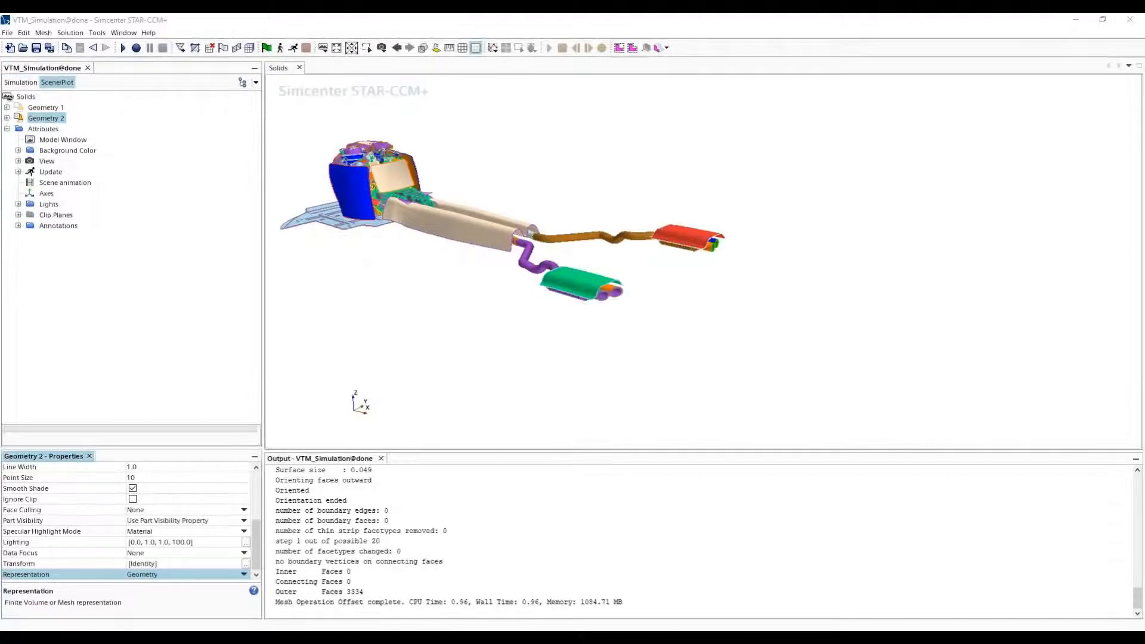
pyautogui.moveTo(530, 250); pyautogui.dragTo(663, 288, button='right')
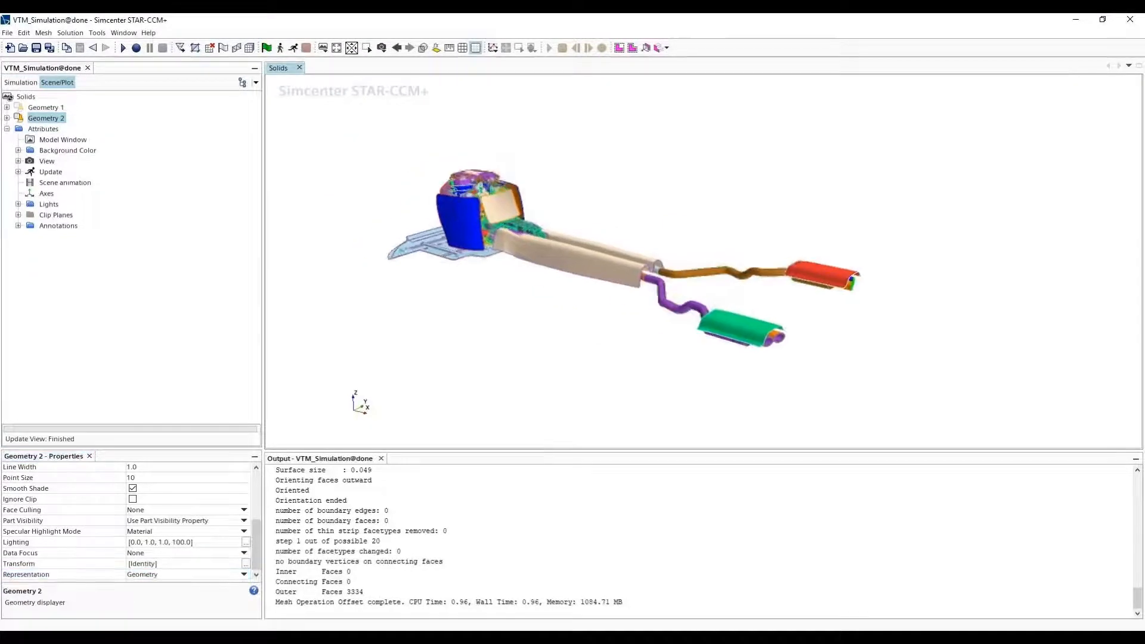
# View the model straight from above and set Geometry 2's representation to Solids: Surface Wrapper.Wrap
pyautogui.press('t')
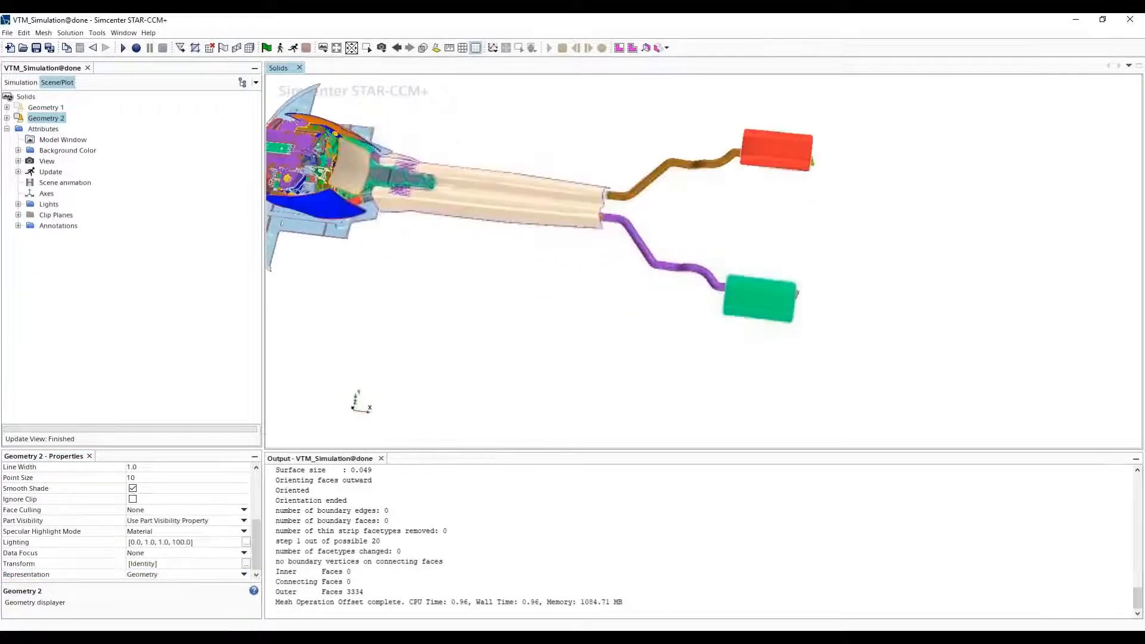
pyautogui.moveTo(659, 160); pyautogui.dragTo(676, 213, button='right')
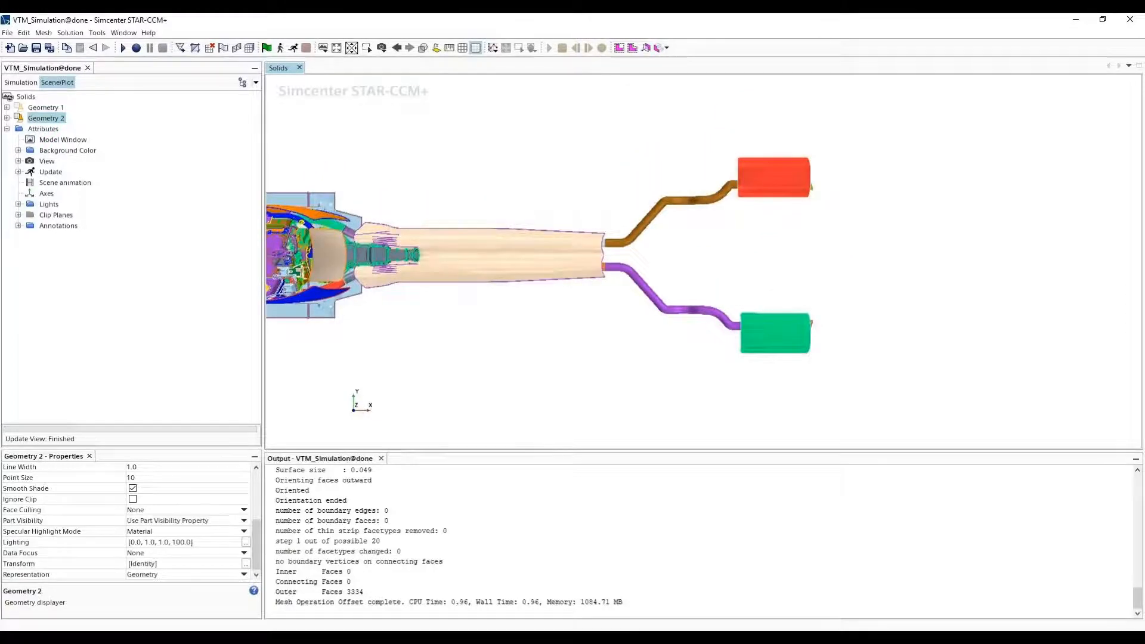
pyautogui.click(244, 574)
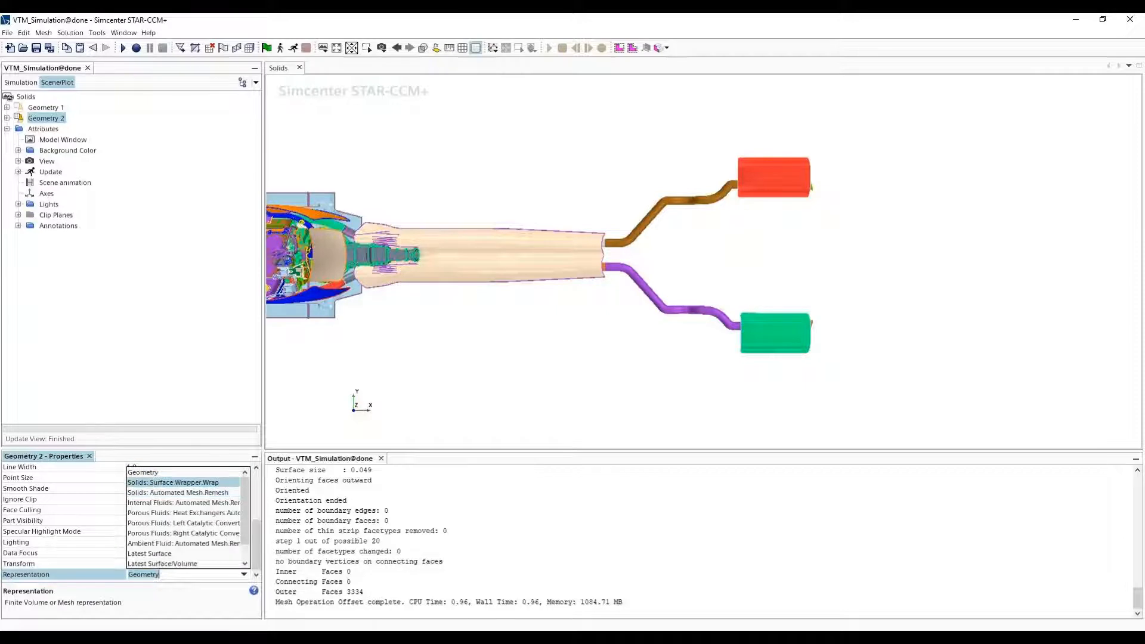
pyautogui.click(173, 483)
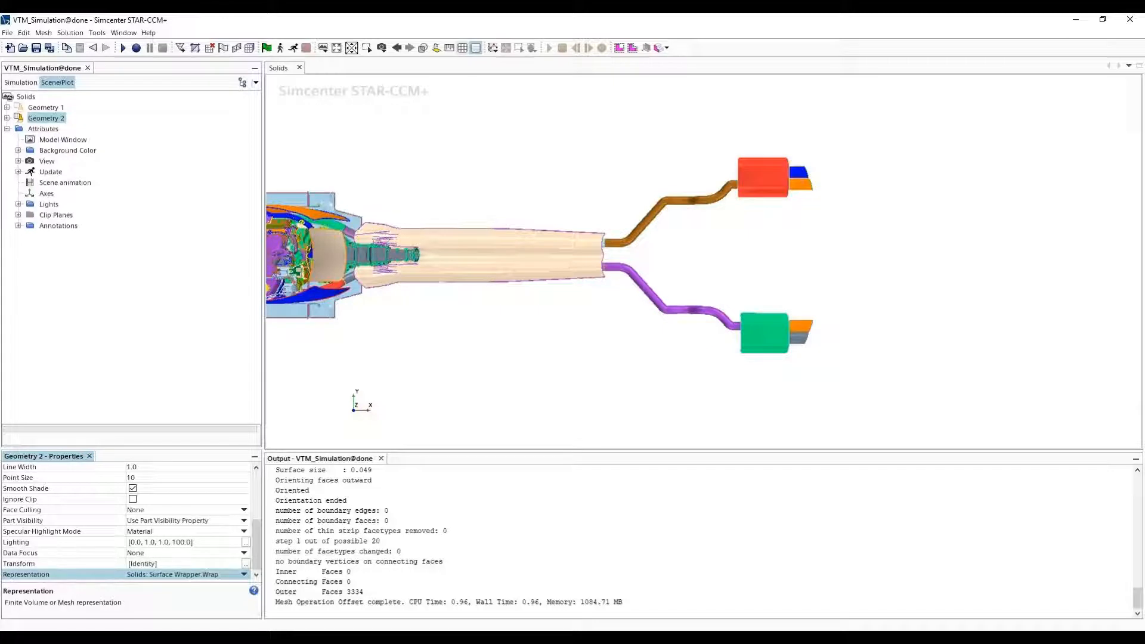
# Turn on the mesh display to examine the wrapped surfaces around both mufflers, and turn it off again
pyautogui.click(462, 48)
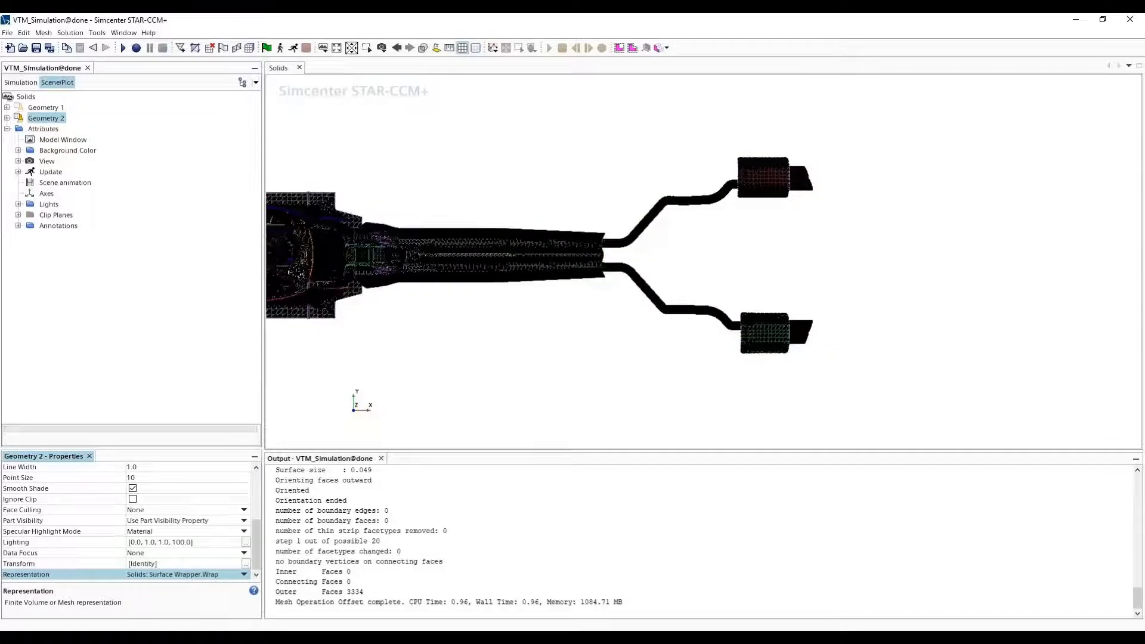
pyautogui.scroll(4, 785, 329)
pyautogui.scroll(3, 790, 330)
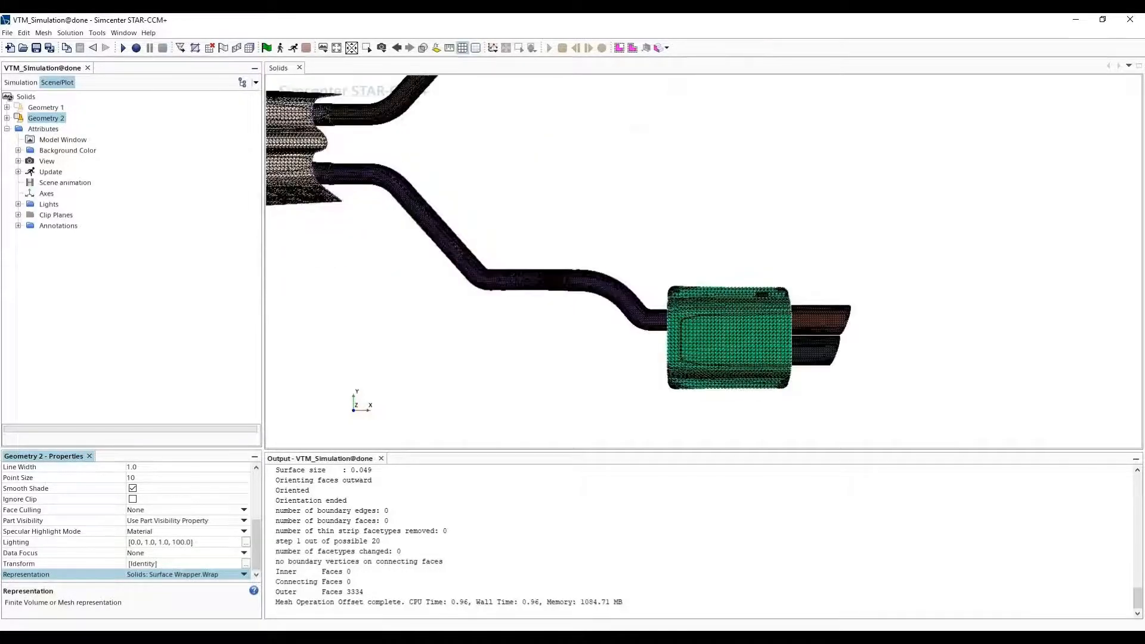
pyautogui.scroll(-4, 786, 327)
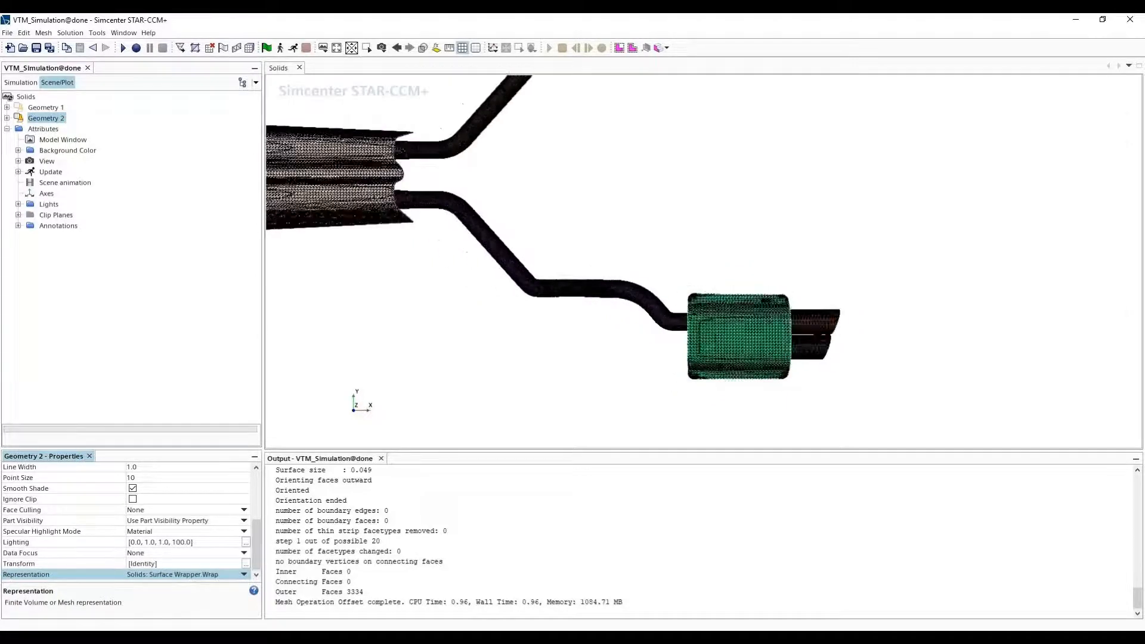
pyautogui.moveTo(764, 188); pyautogui.dragTo(764, 222, button='right')
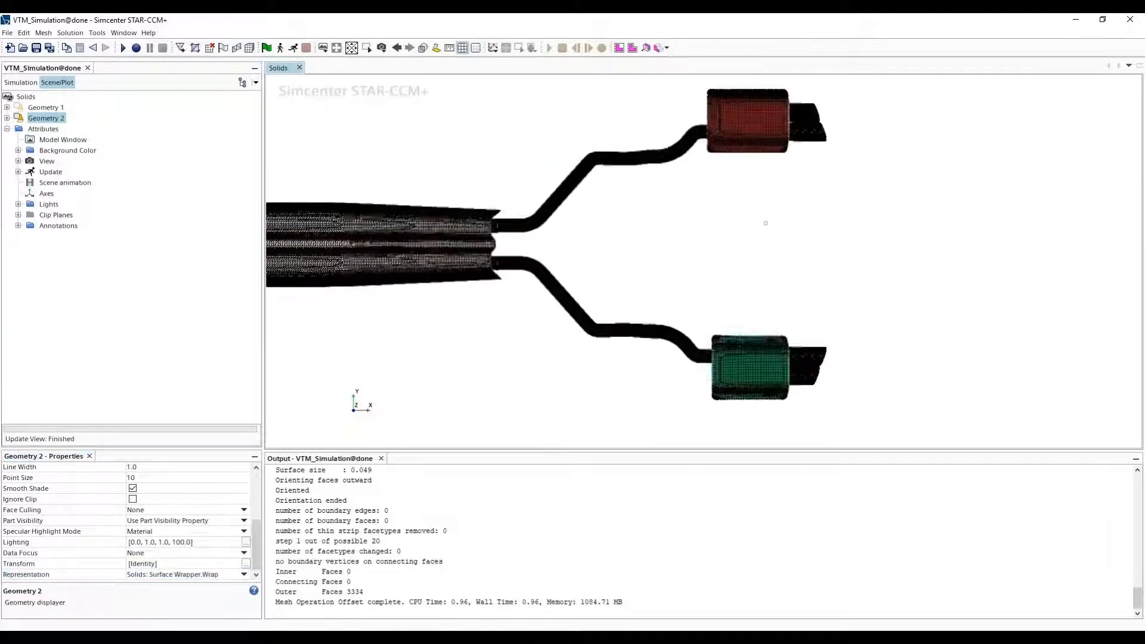
pyautogui.click(476, 47)
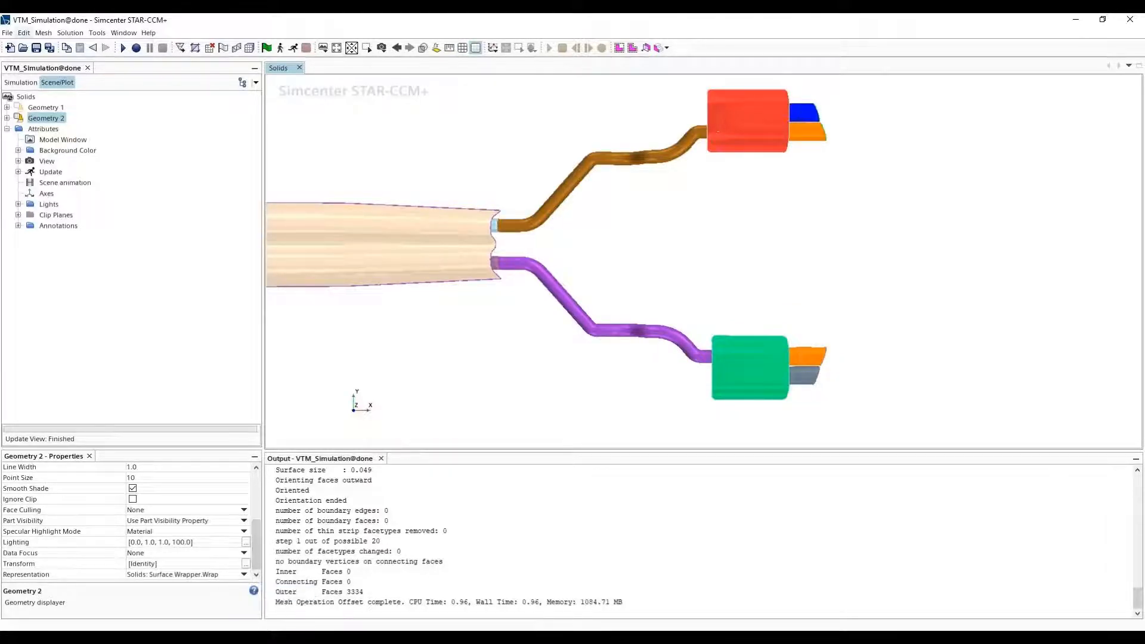
# Select the Solids: Surface Wrapper operation in the simulation tree and bring up its partial wrapping and expert properties
pyautogui.click(21, 83)
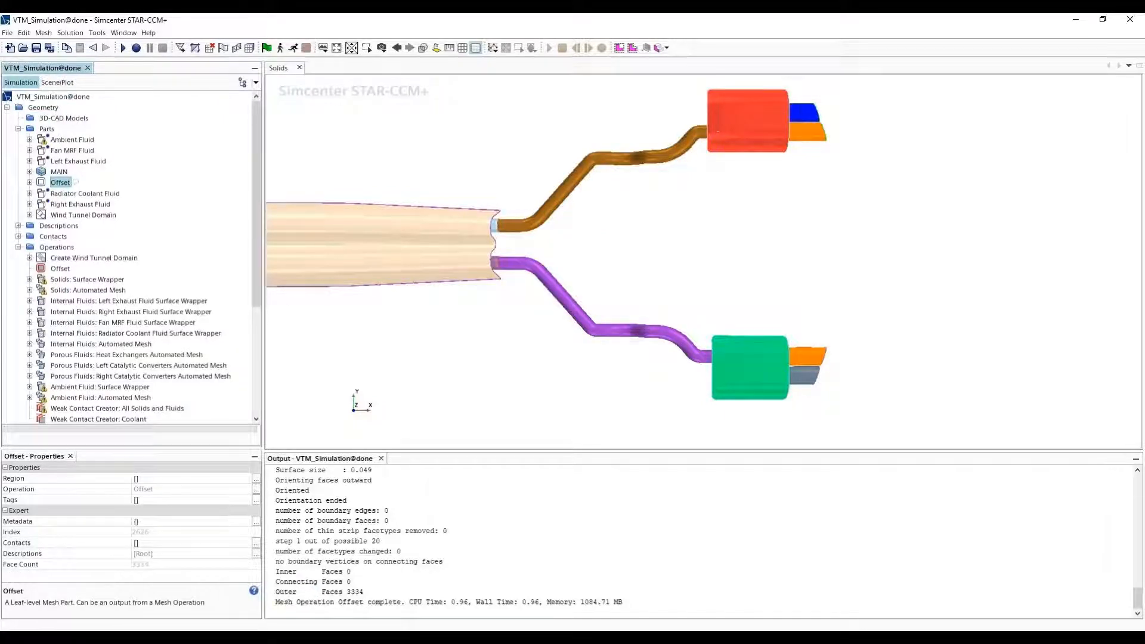
pyautogui.click(87, 280)
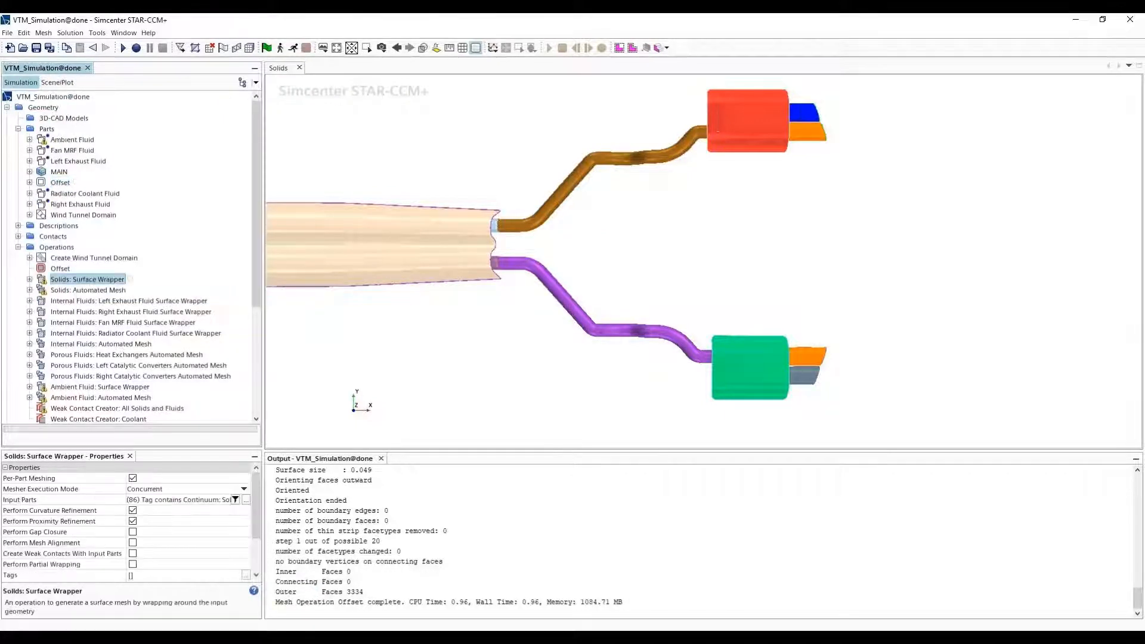
pyautogui.scroll(-3, 132, 536)
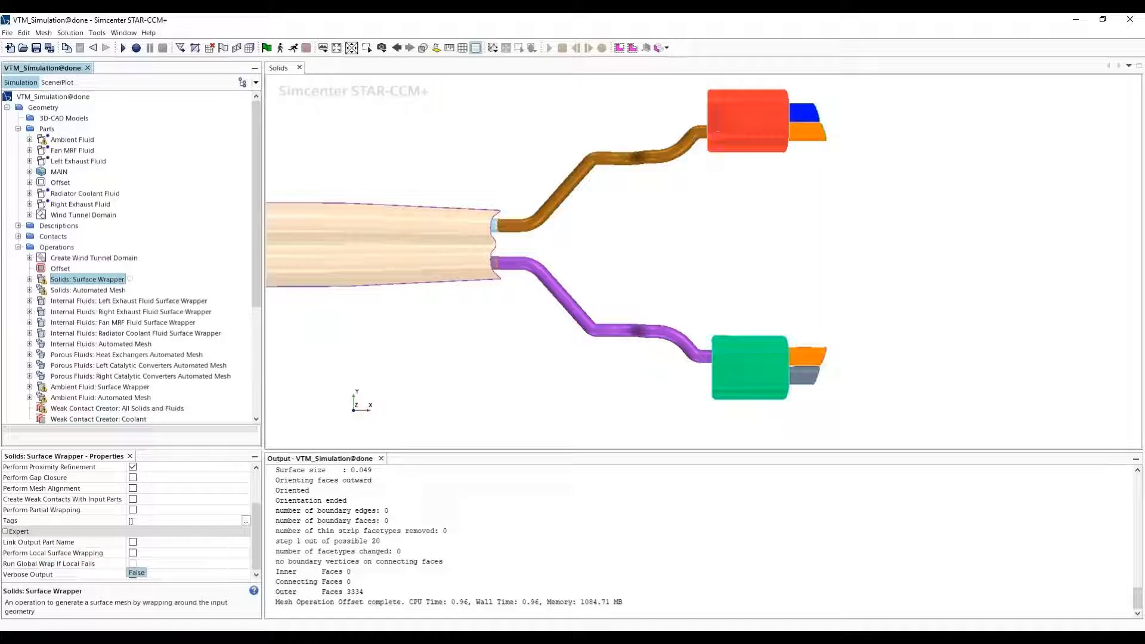
# Enable local surface wrapping for the Solids: Surface Wrapper operation and add a volume extent to its local extents
pyautogui.click(132, 553)
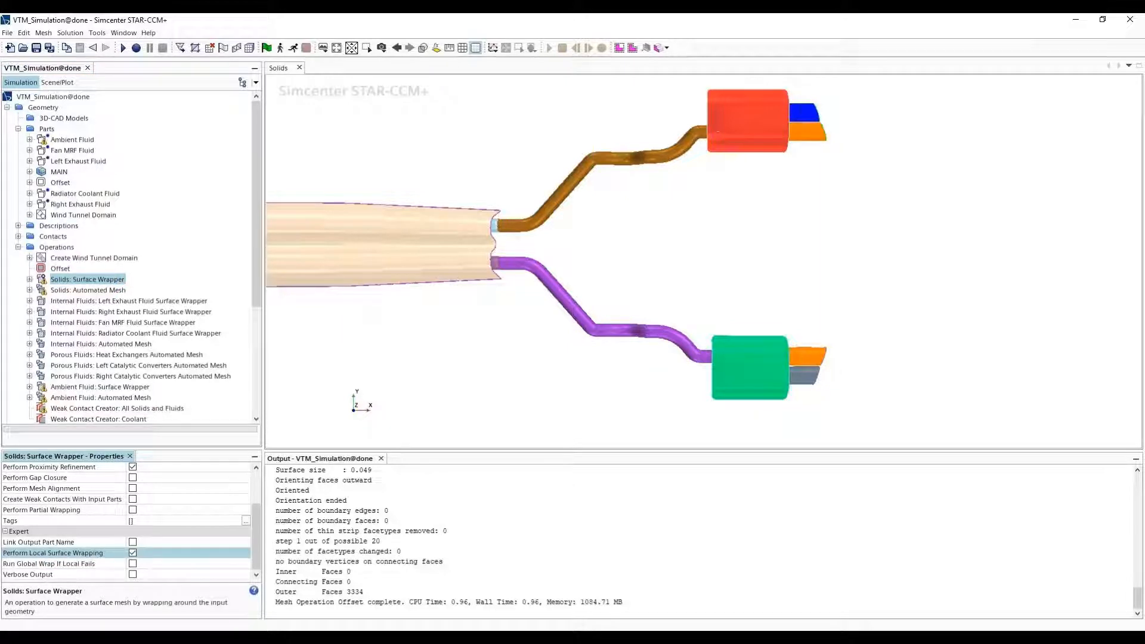
pyautogui.click(30, 279)
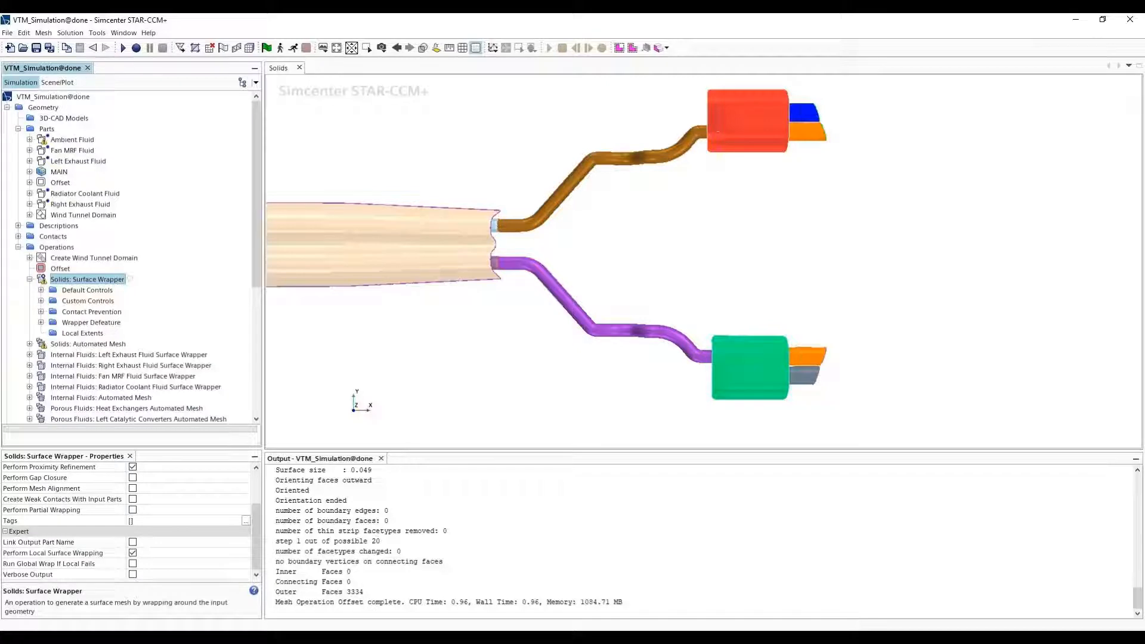
pyautogui.click(82, 334)
pyautogui.rightClick(75, 333)
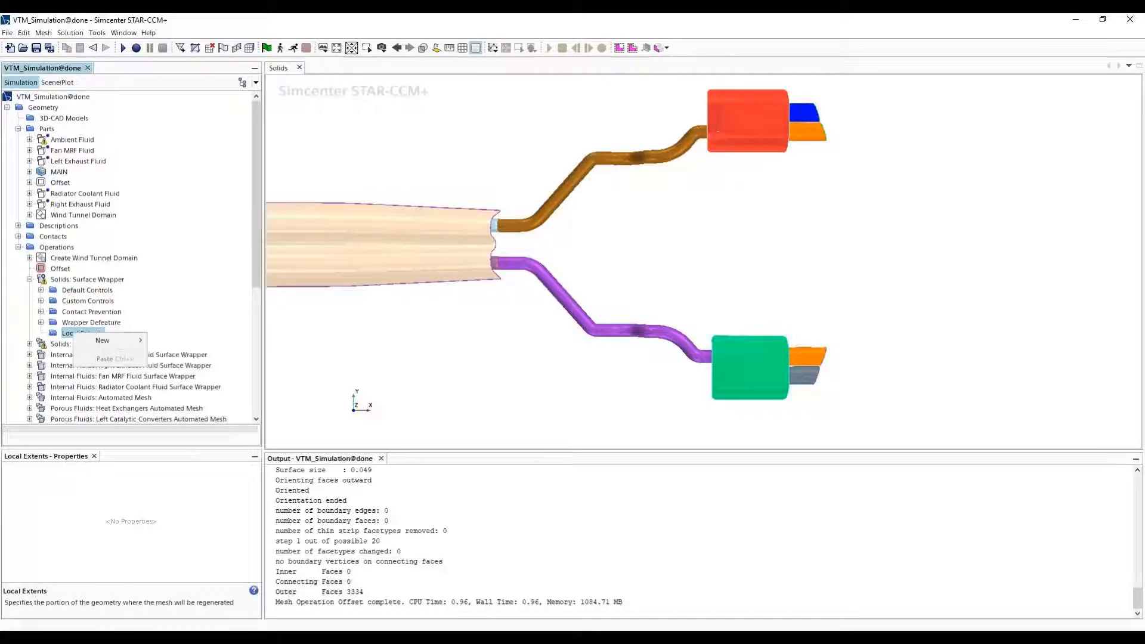
pyautogui.moveTo(103, 340)
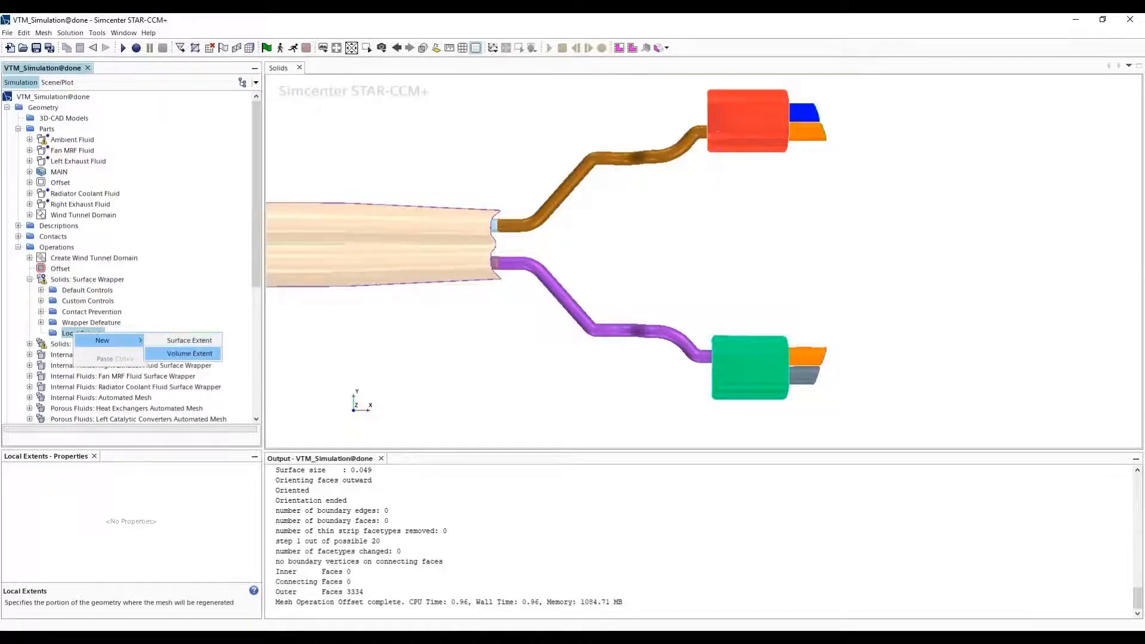
pyautogui.click(189, 353)
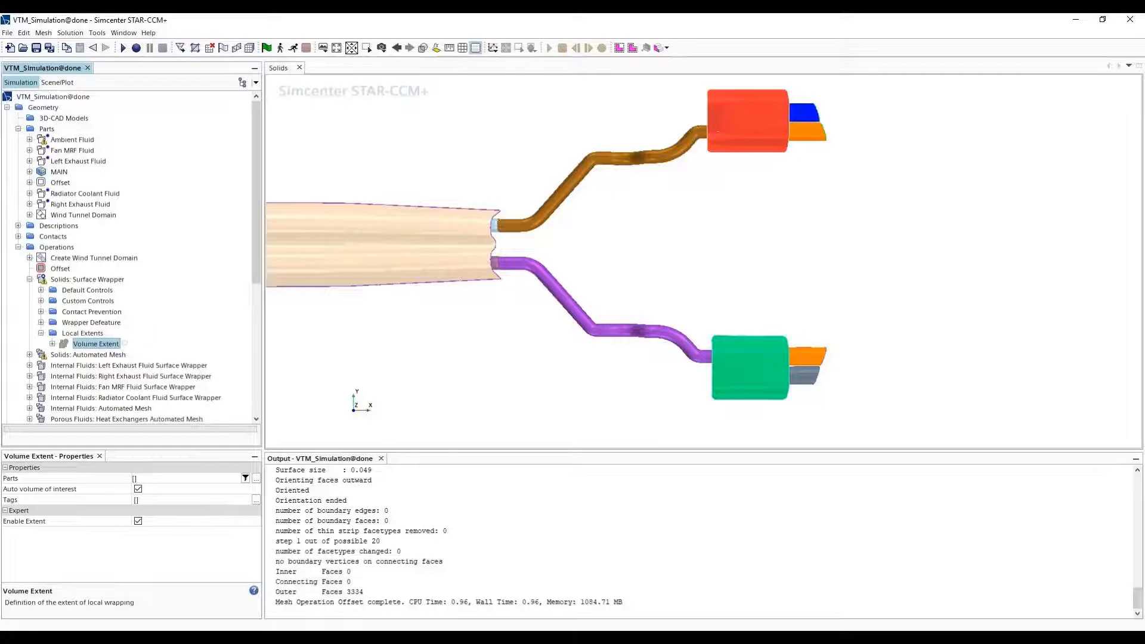
# Assign the Offset part to the surface wrapper's volume extent
pyautogui.click(256, 479)
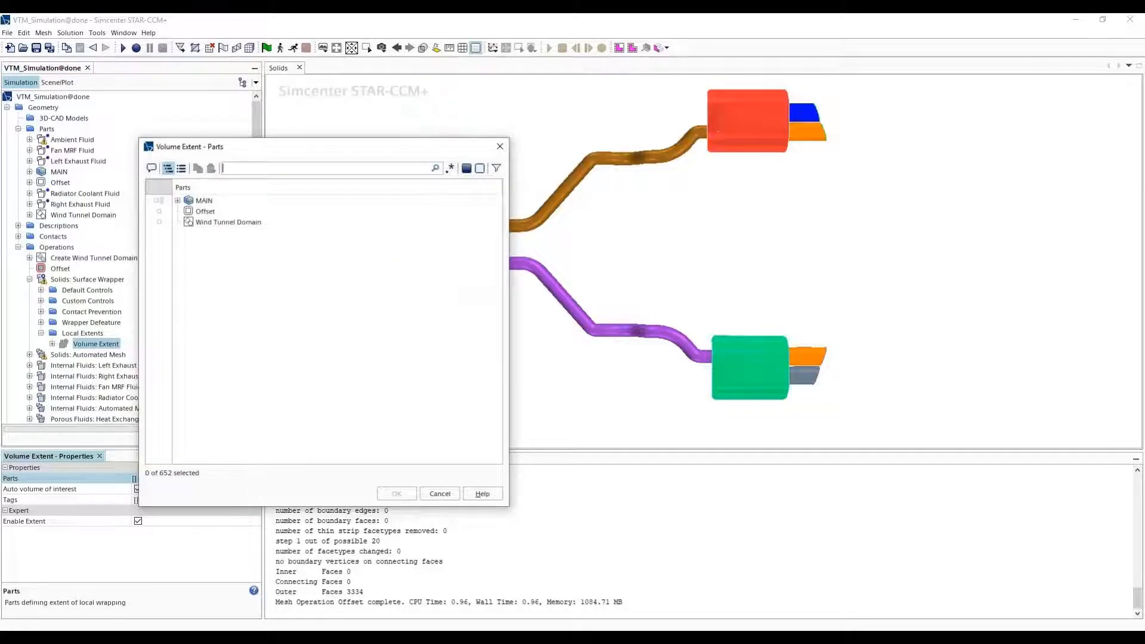
pyautogui.click(160, 212)
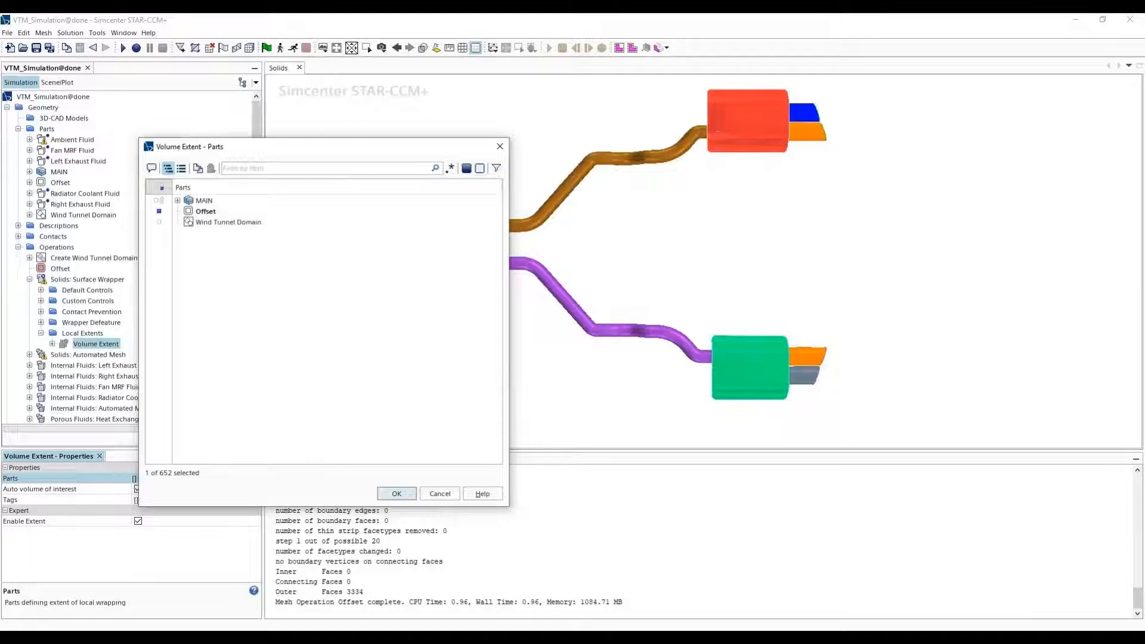
pyautogui.press('Return')
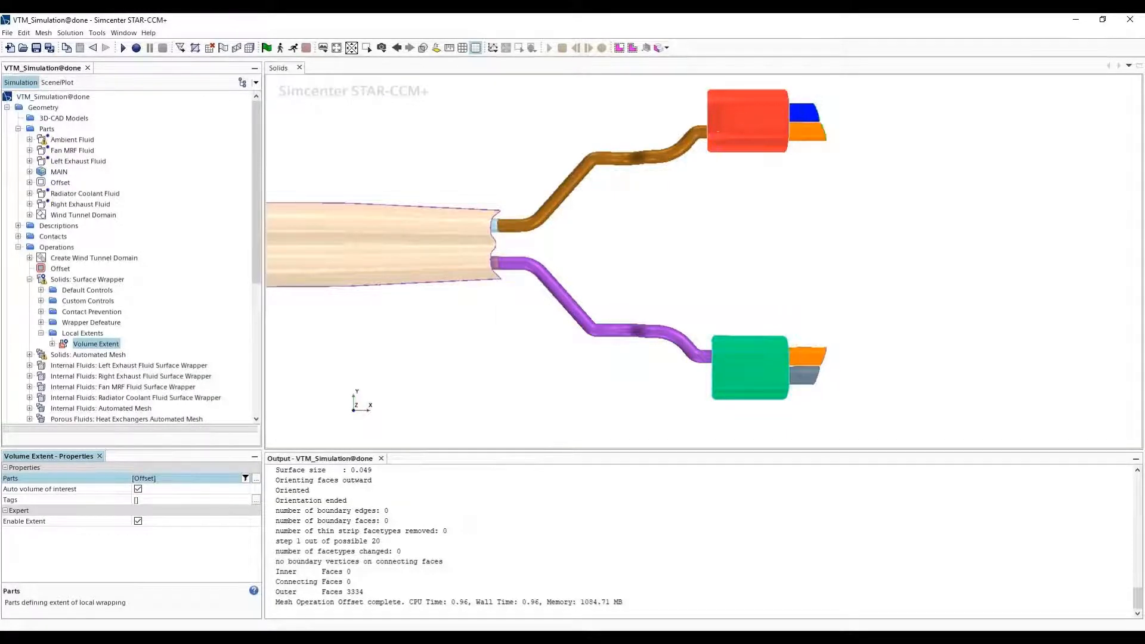
# Try to execute the Solids: Surface Wrapper operation
pyautogui.click(129, 355)
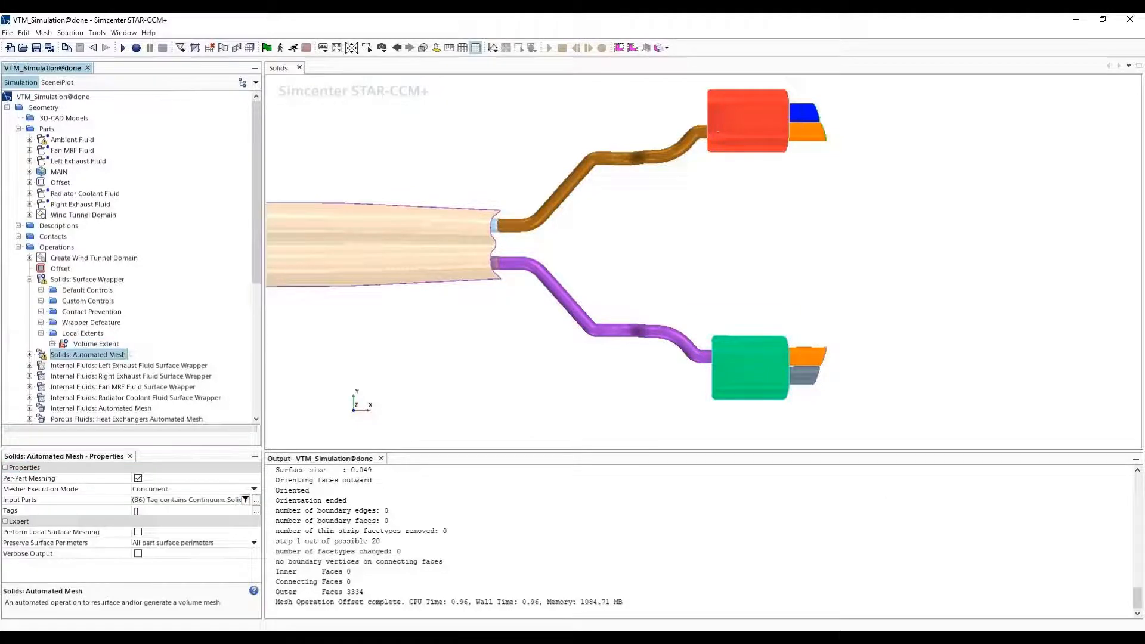
pyautogui.doubleClick(129, 354)
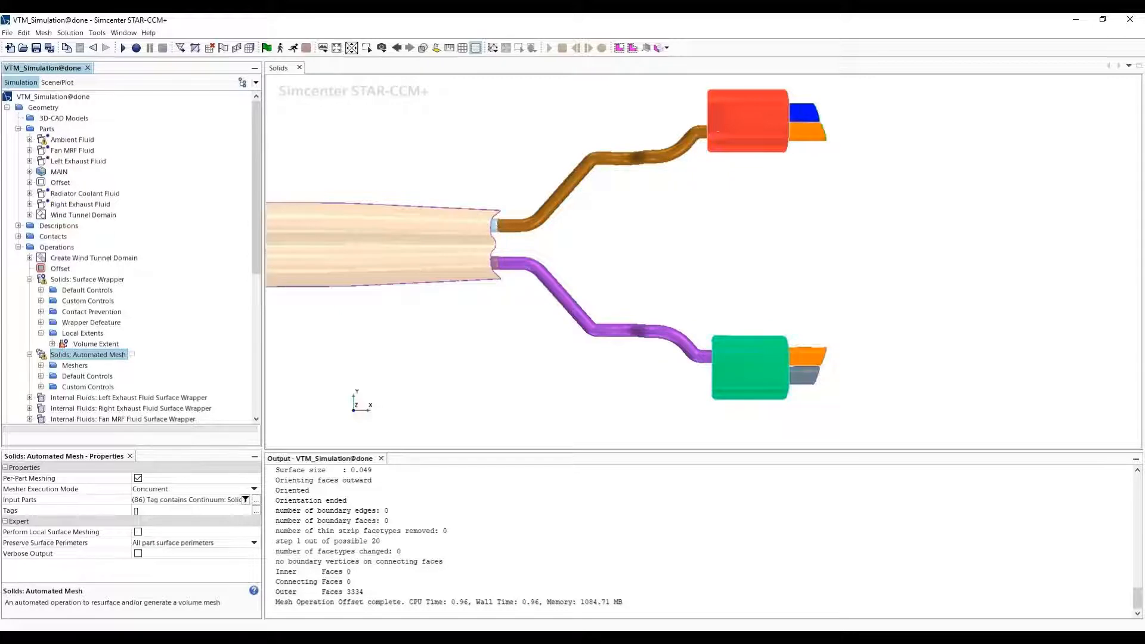
pyautogui.click(87, 279)
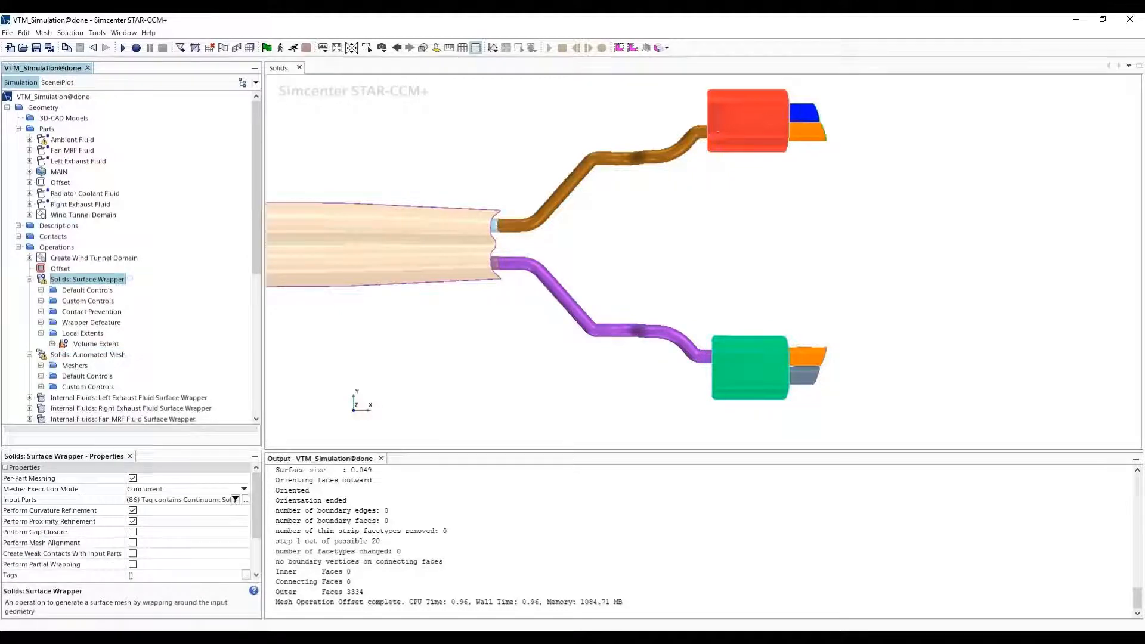
pyautogui.rightClick(72, 279)
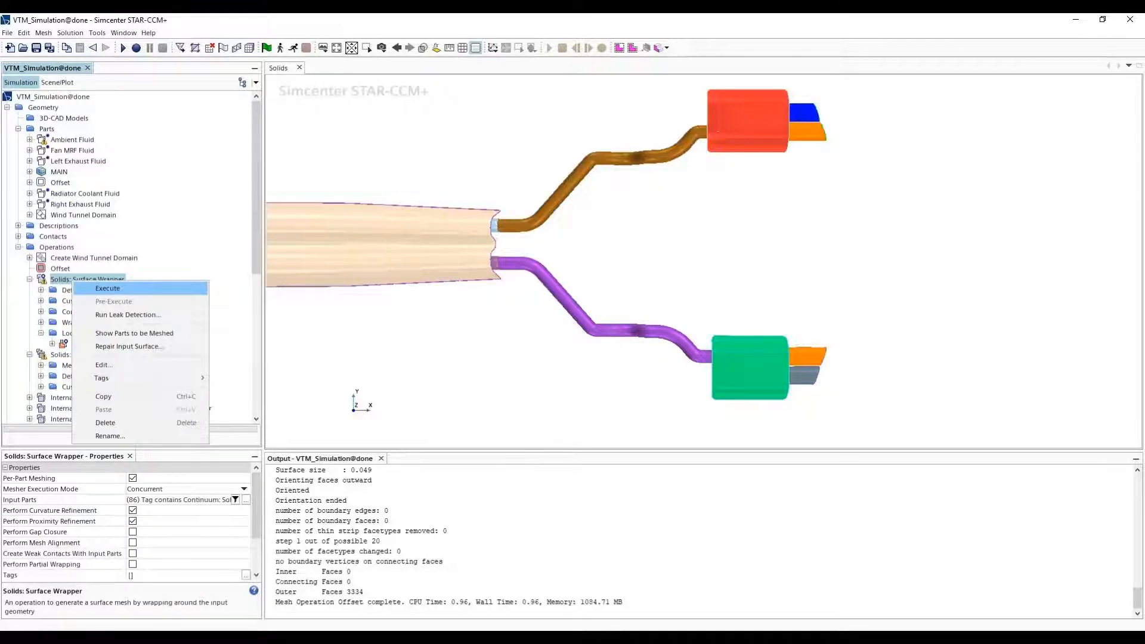
pyautogui.click(107, 288)
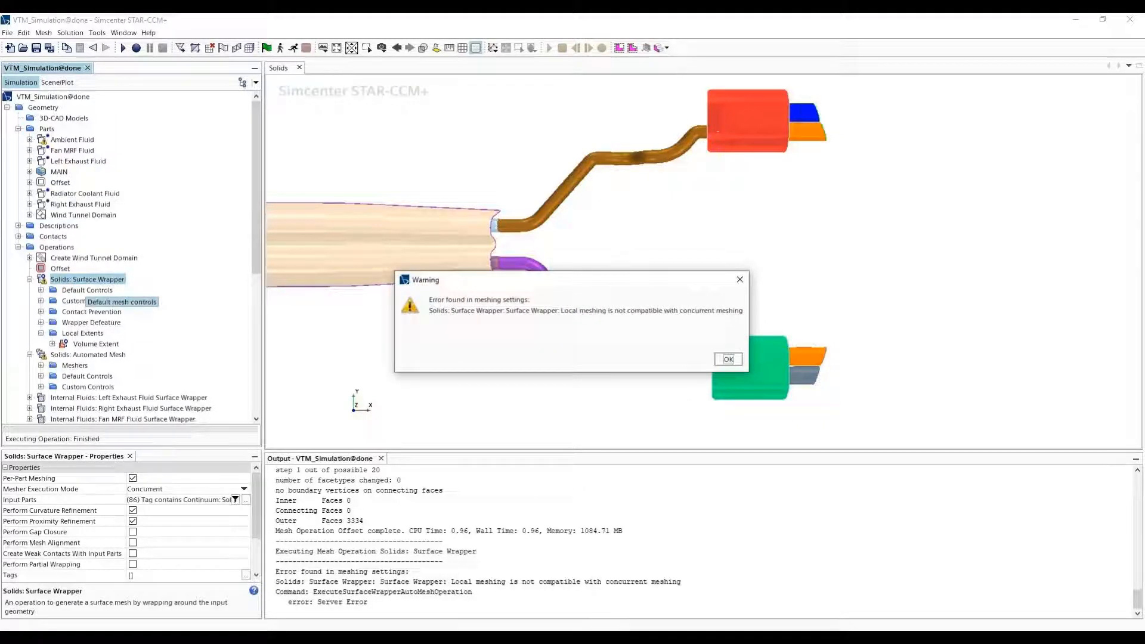
pyautogui.click(728, 359)
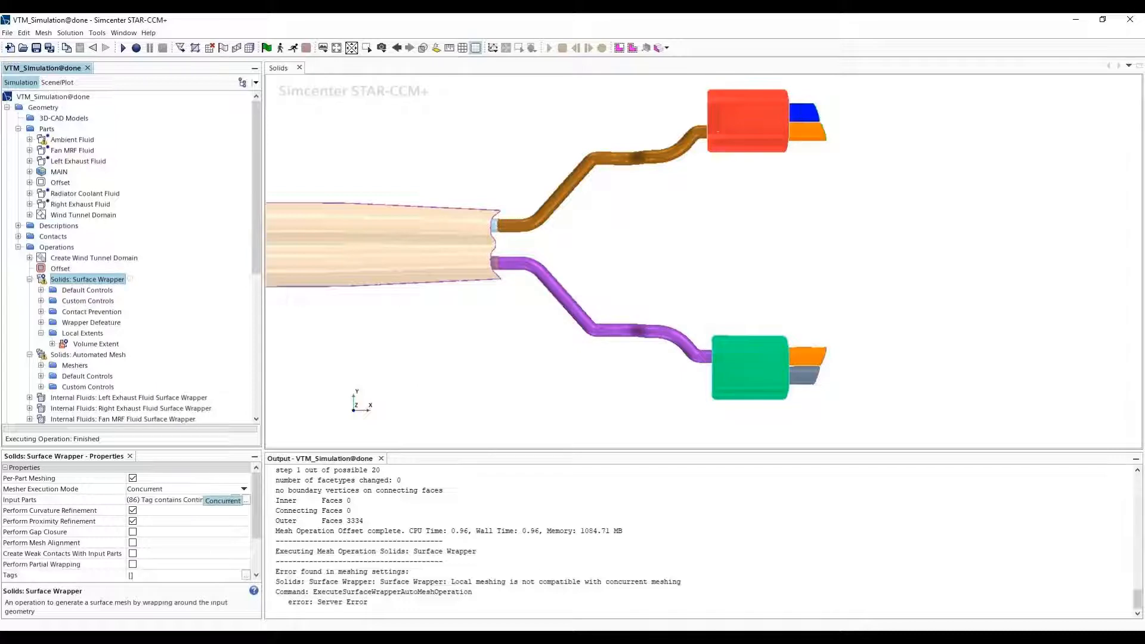
# Set the mesher execution mode of Solids: Surface Wrapper to Serial and execute the operation
pyautogui.click(221, 489)
pyautogui.click(236, 500)
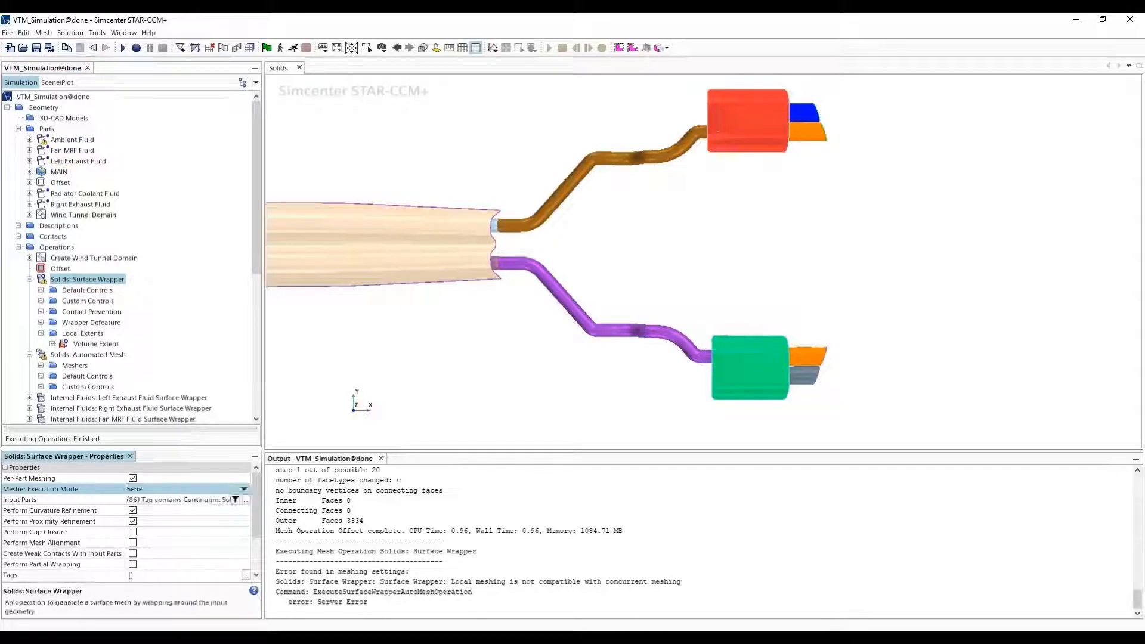
pyautogui.rightClick(98, 279)
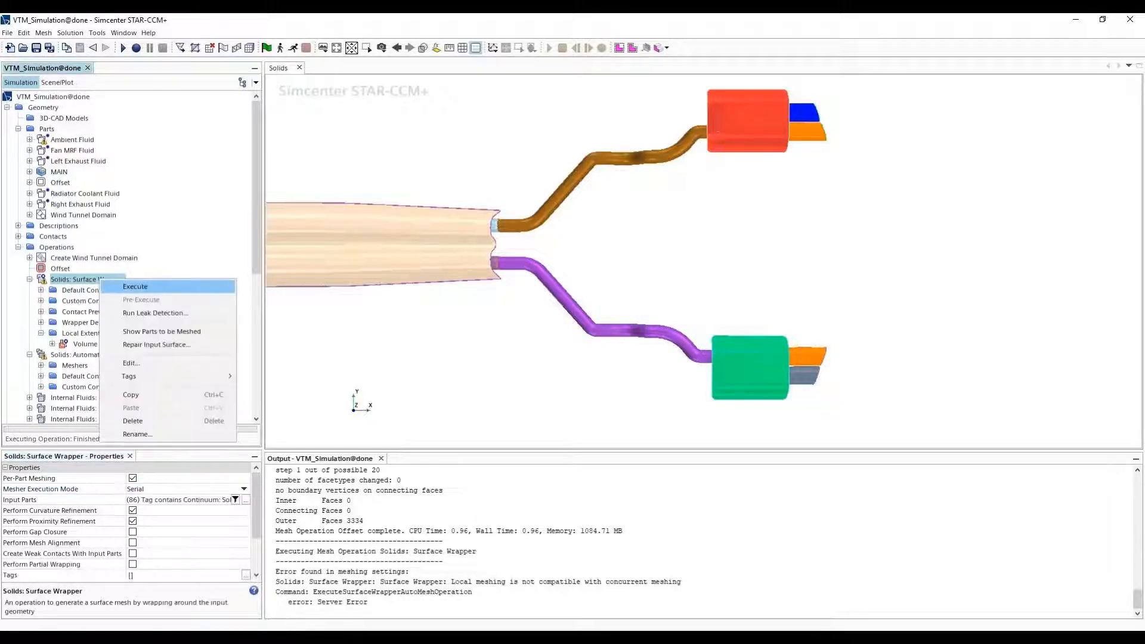
pyautogui.click(119, 284)
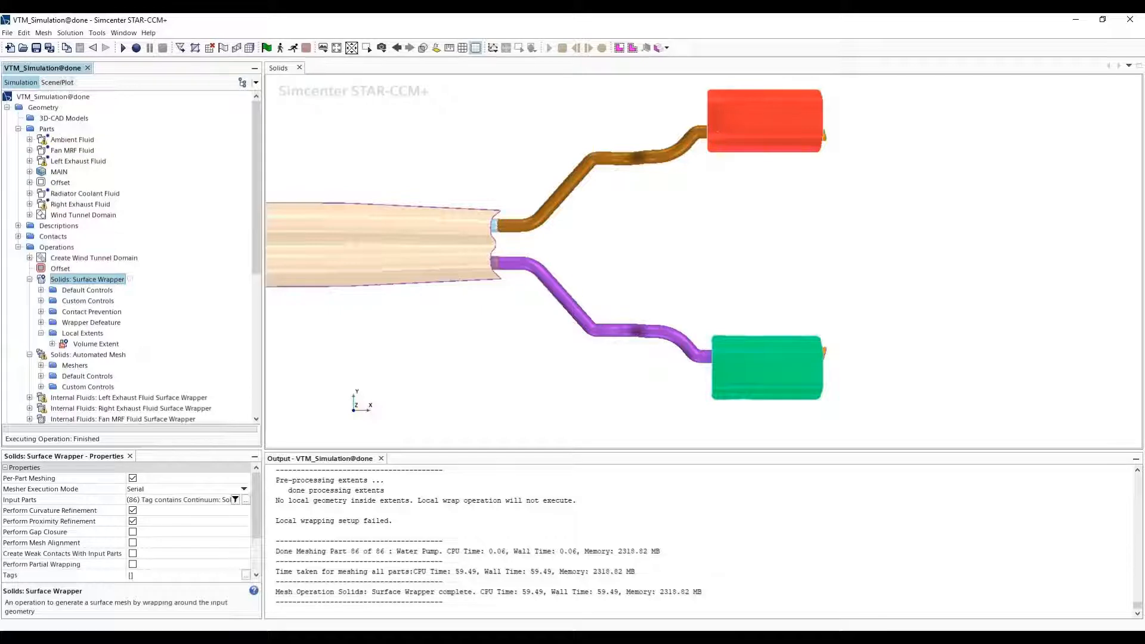
# Check which representation the Geometry 2 displayer of the Solids scene uses
pyautogui.click(57, 83)
pyautogui.scroll(-5, 127, 521)
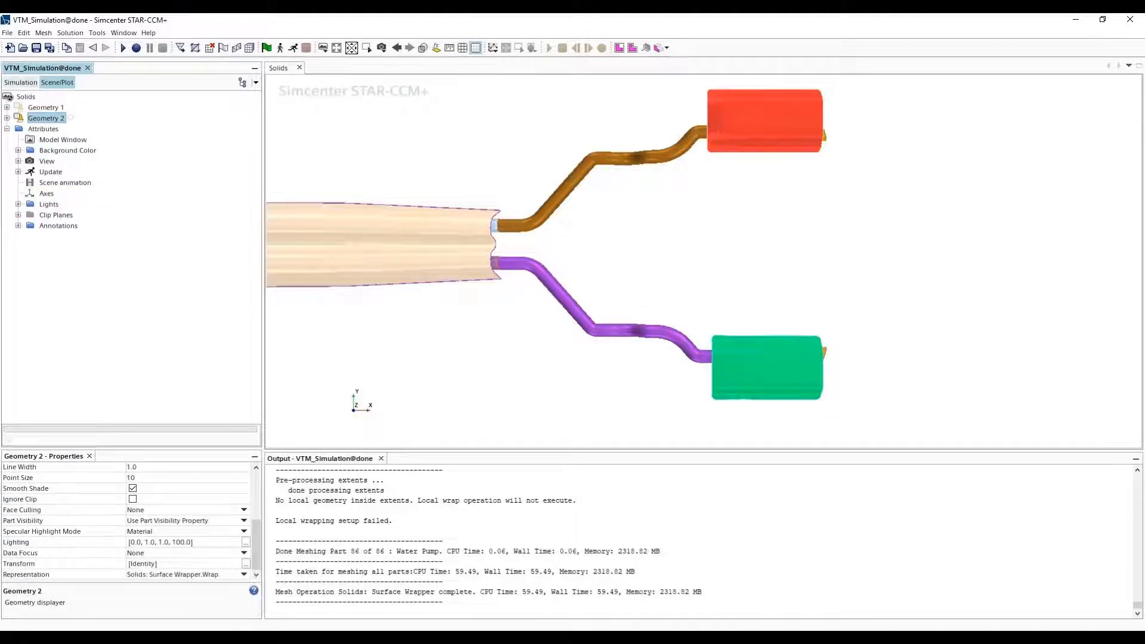
pyautogui.click(21, 83)
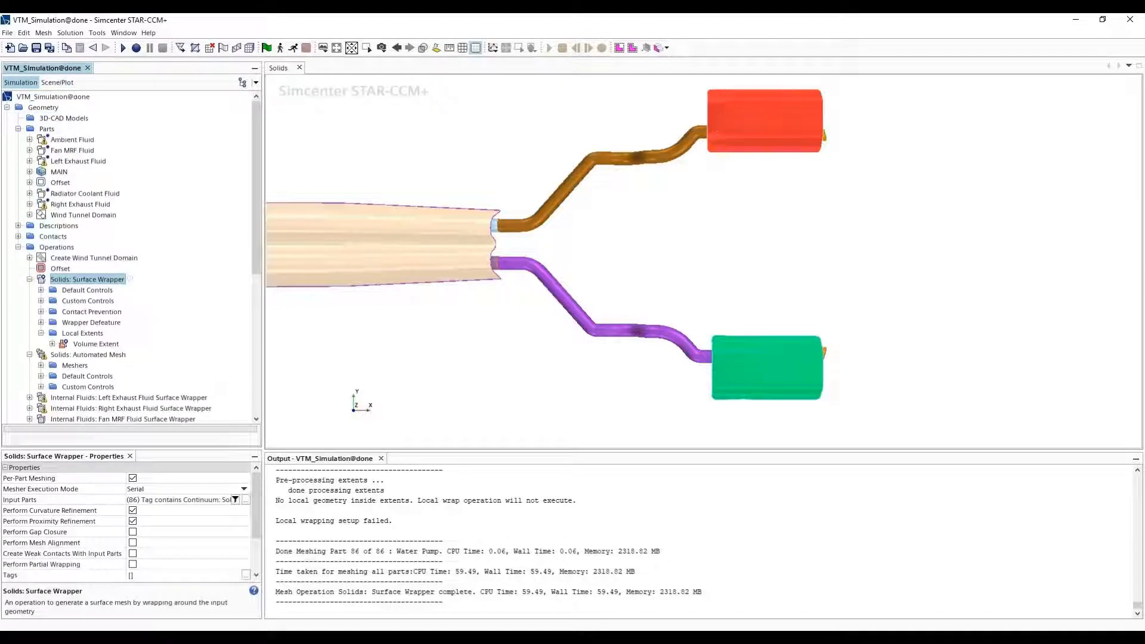
# Enable local surface meshing for the Solids: Automated Mesh operation and add a volume extent to its local extents
pyautogui.click(30, 280)
pyautogui.click(131, 290)
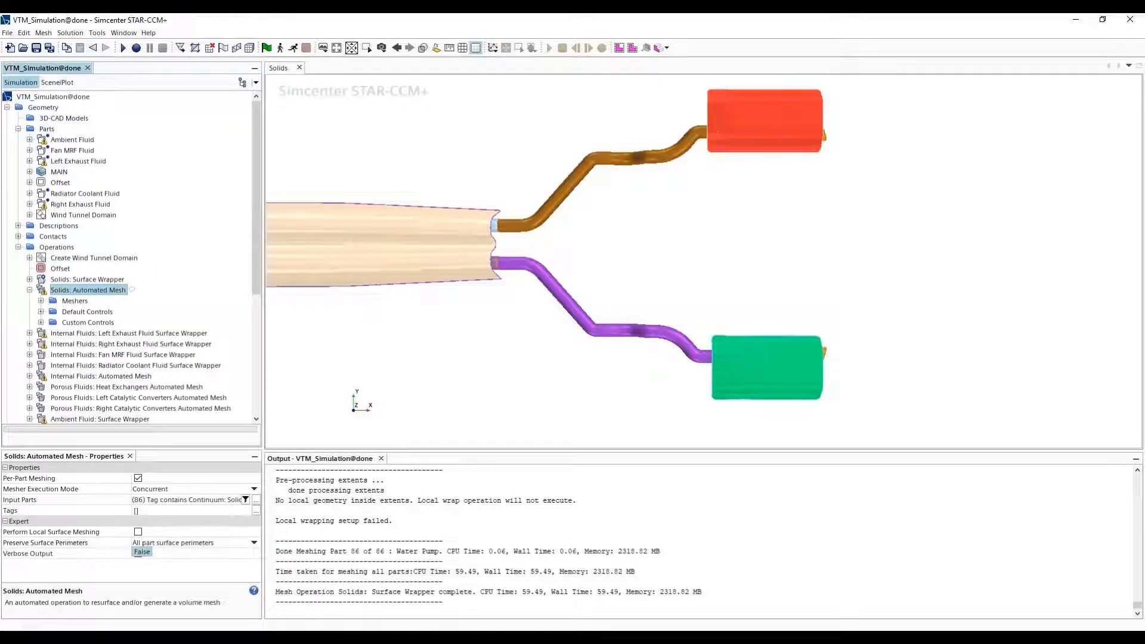
pyautogui.click(137, 532)
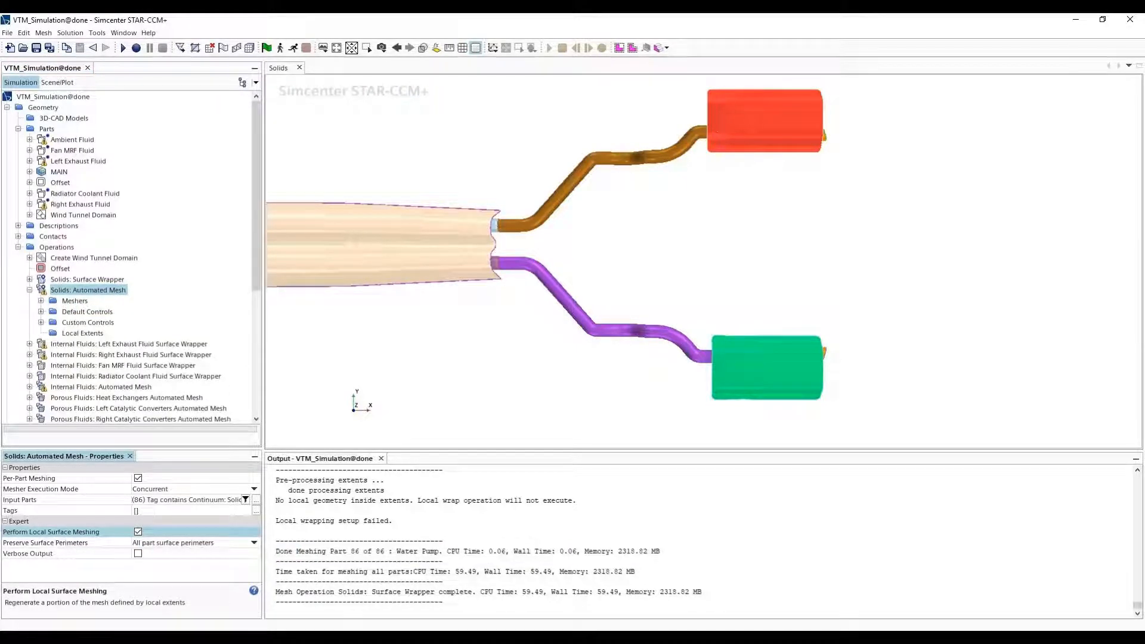
pyautogui.click(75, 333)
pyautogui.rightClick(76, 333)
pyautogui.moveTo(105, 340)
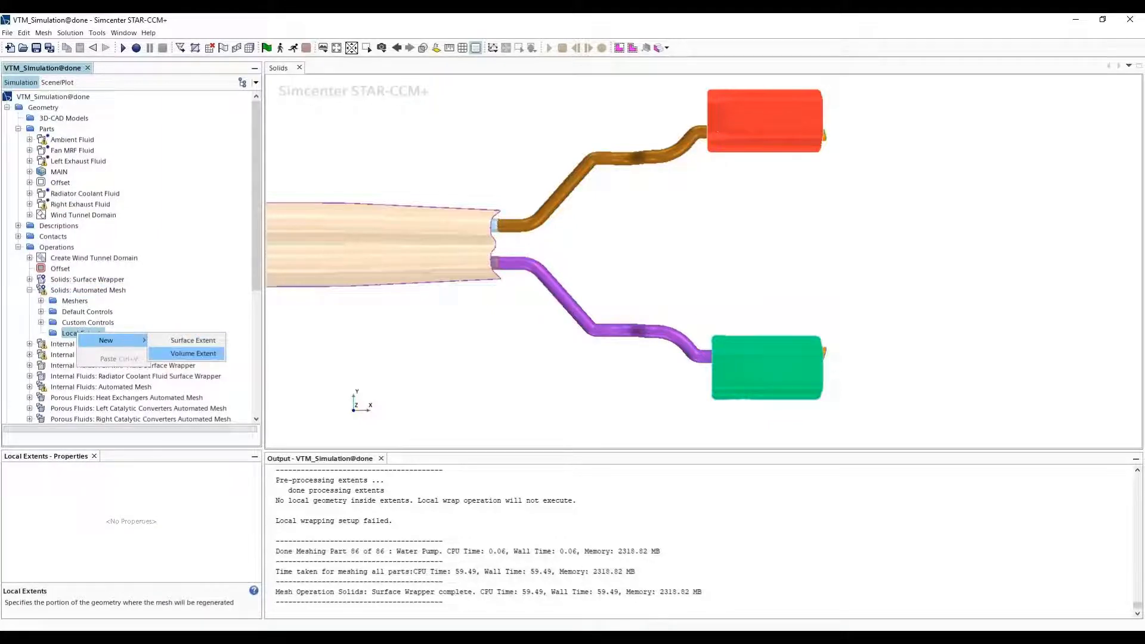
pyautogui.click(193, 354)
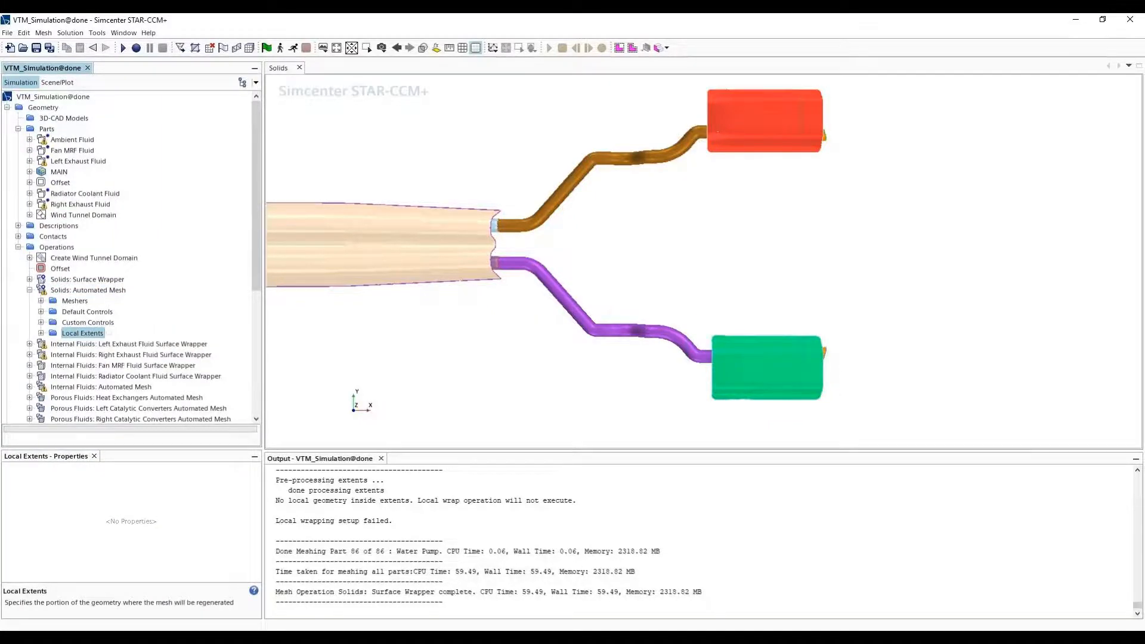
pyautogui.click(40, 334)
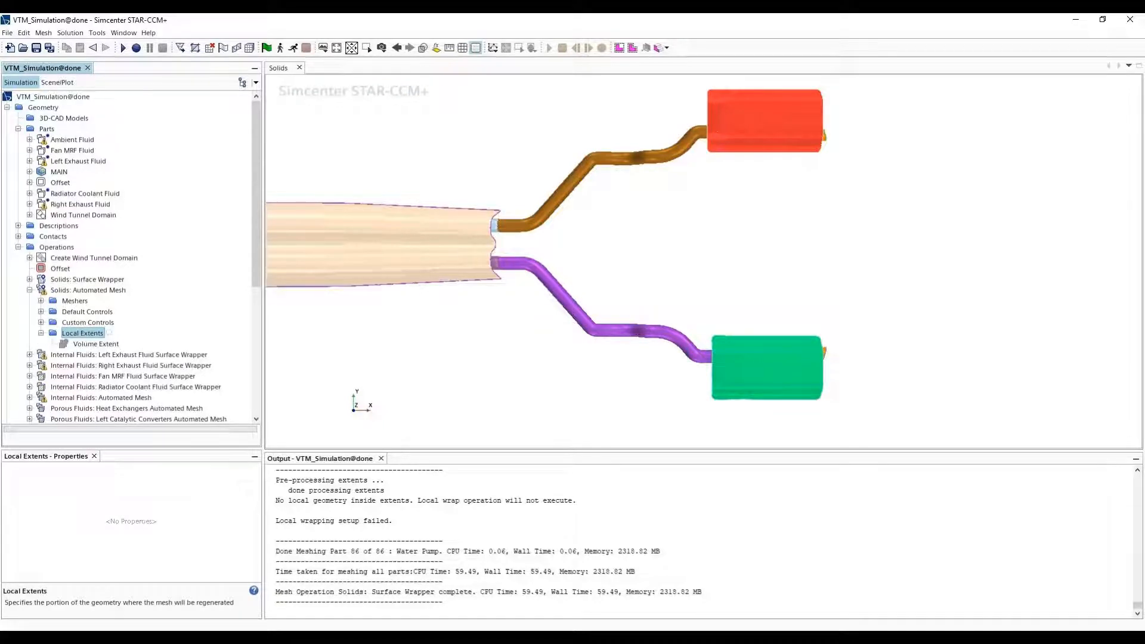
# Assign the Offset part to the automated mesh's volume extent
pyautogui.click(95, 344)
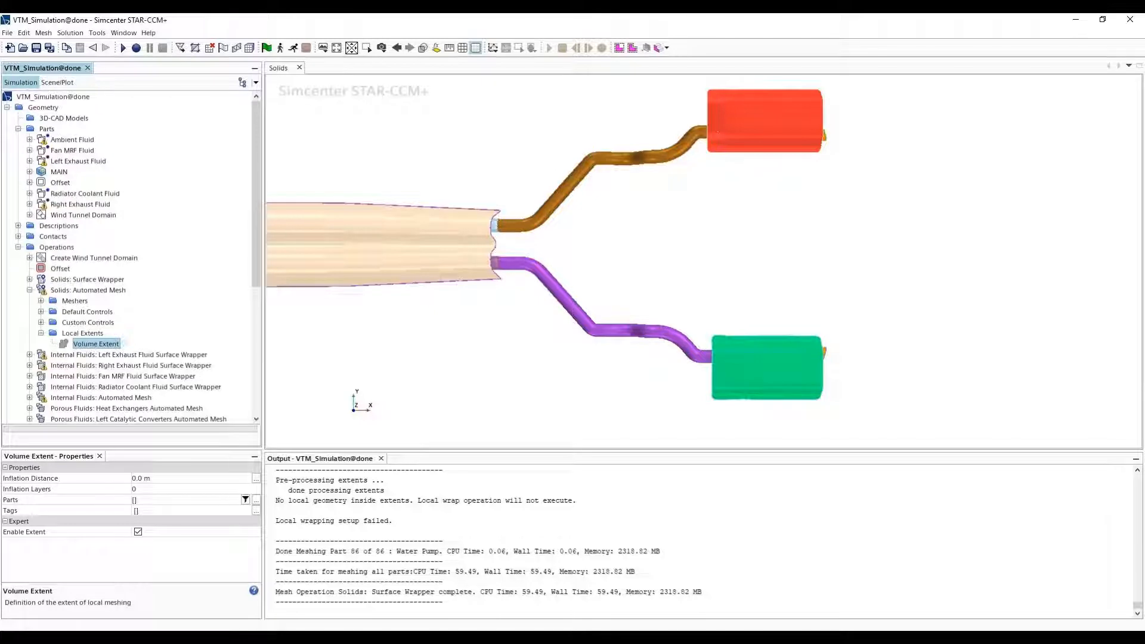
pyautogui.click(256, 500)
pyautogui.click(160, 212)
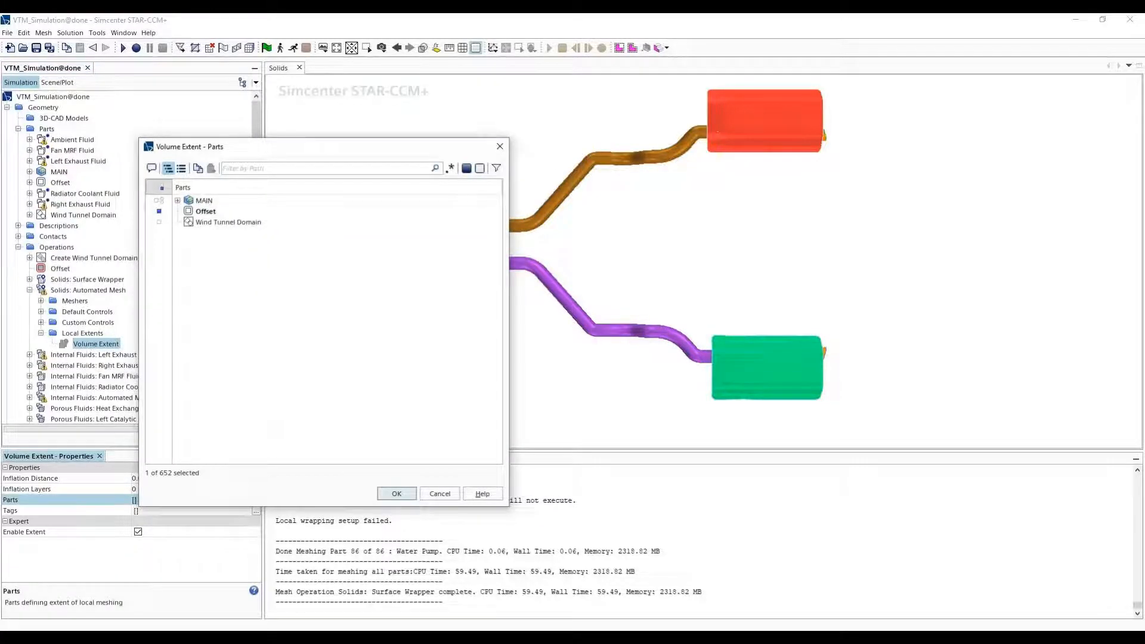
pyautogui.click(397, 494)
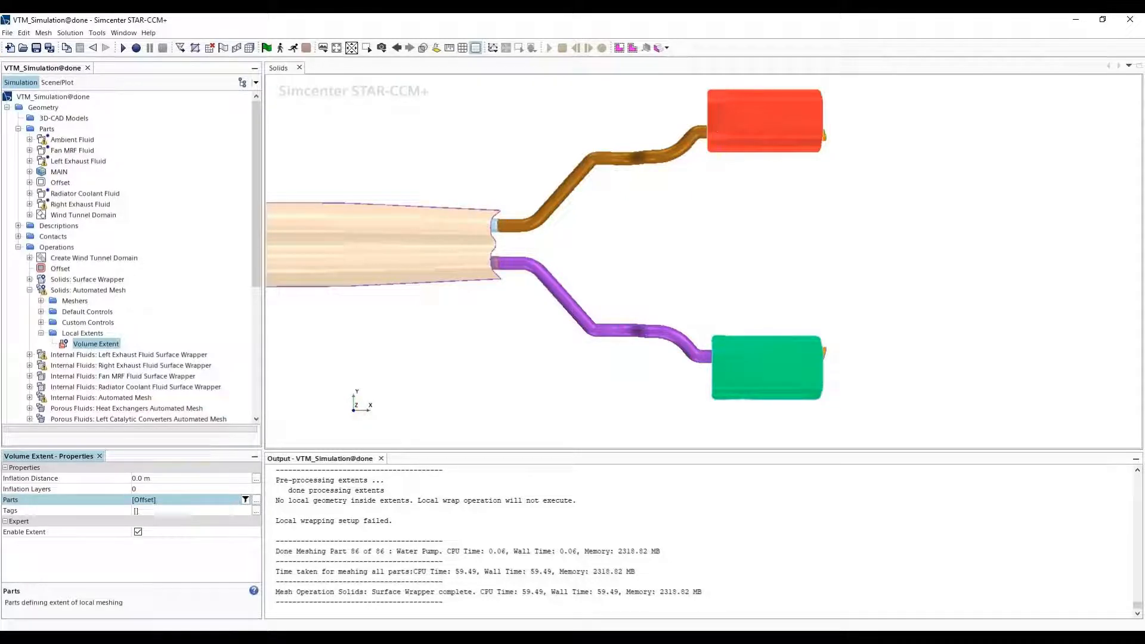
# Try to execute the Solids: Automated Mesh operation
pyautogui.click(84, 290)
pyautogui.rightClick(84, 290)
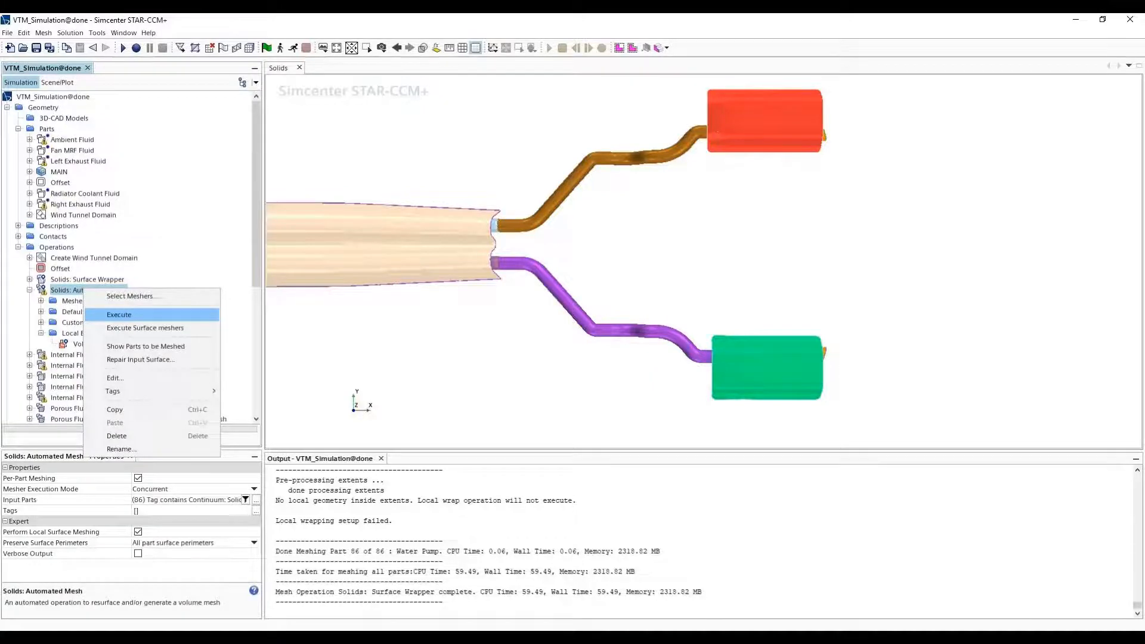
pyautogui.click(119, 315)
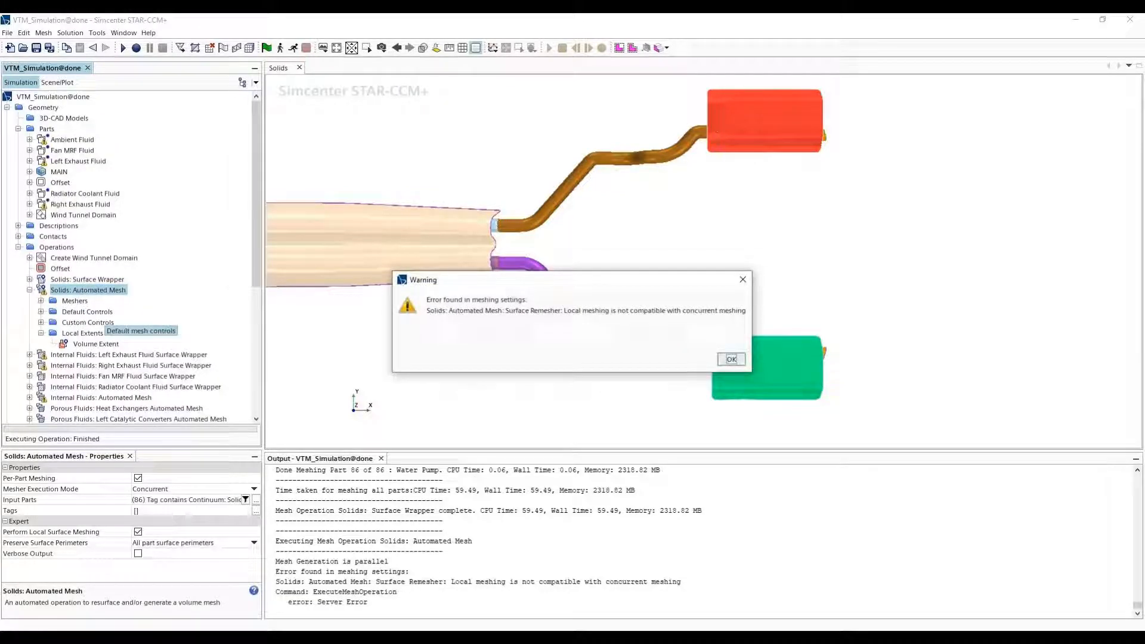
pyautogui.press('Return')
# Set the mesher execution mode of Solids: Automated Mesh to Serial and execute the operation
pyautogui.click(192, 490)
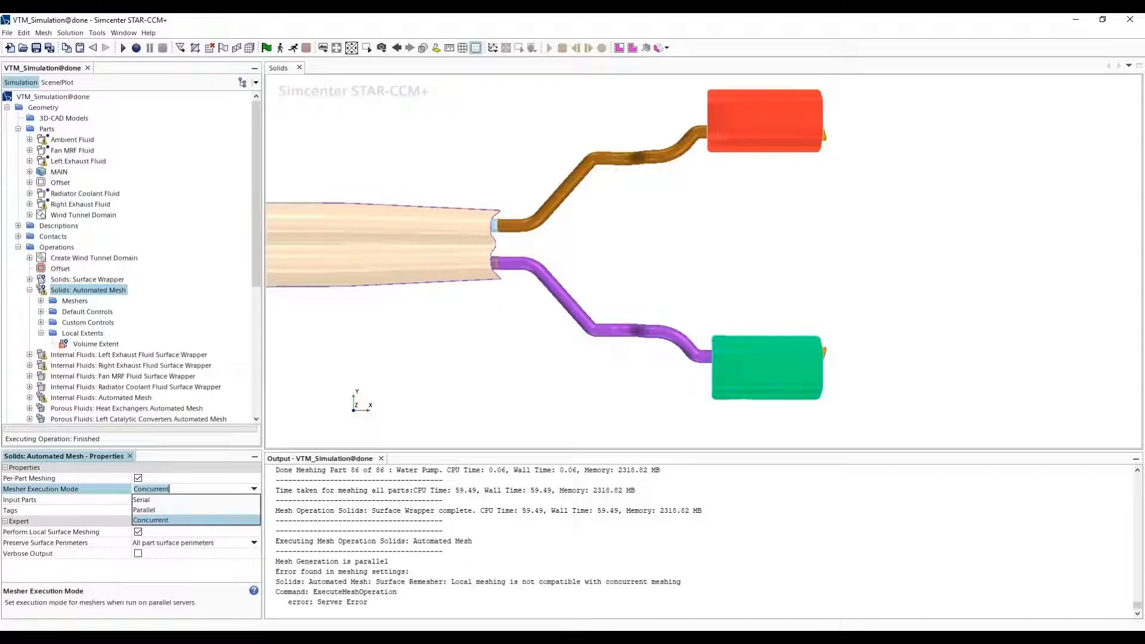
pyautogui.click(189, 500)
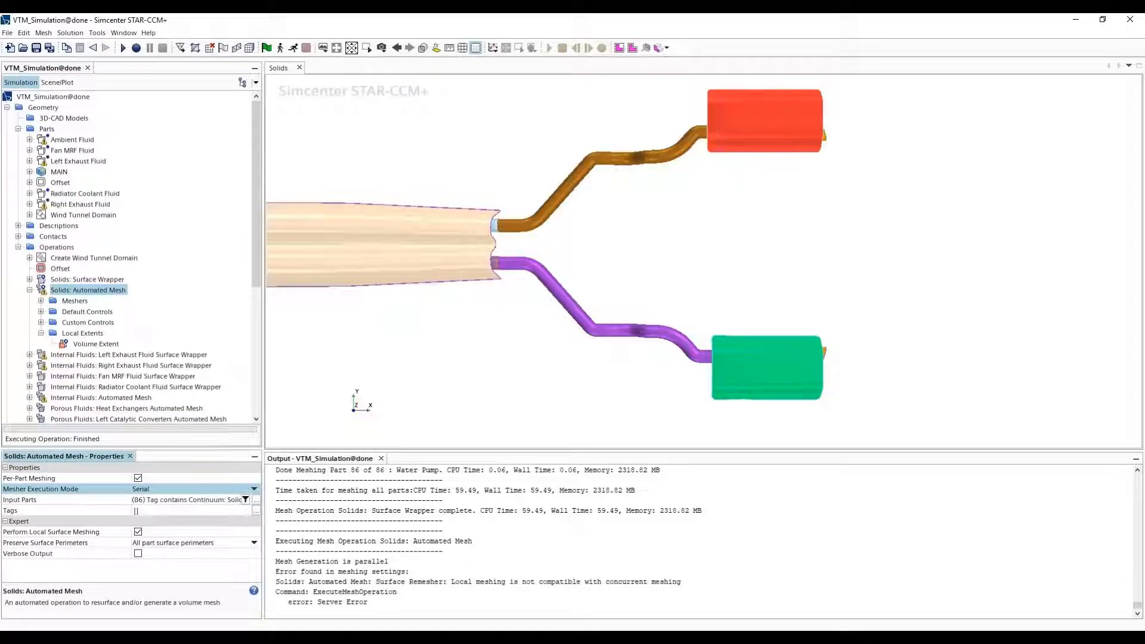
pyautogui.rightClick(110, 290)
pyautogui.click(147, 316)
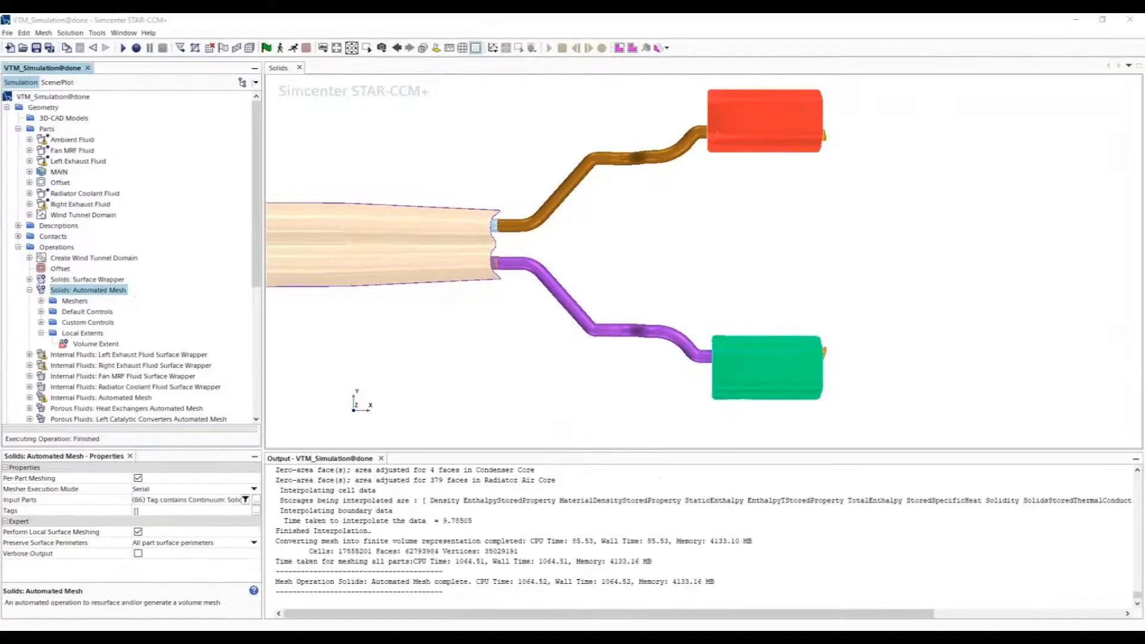
# Set the Geometry 2 displayer's representation in the Solids scene to Solids: Automated Mesh.Remesh
pyautogui.click(30, 290)
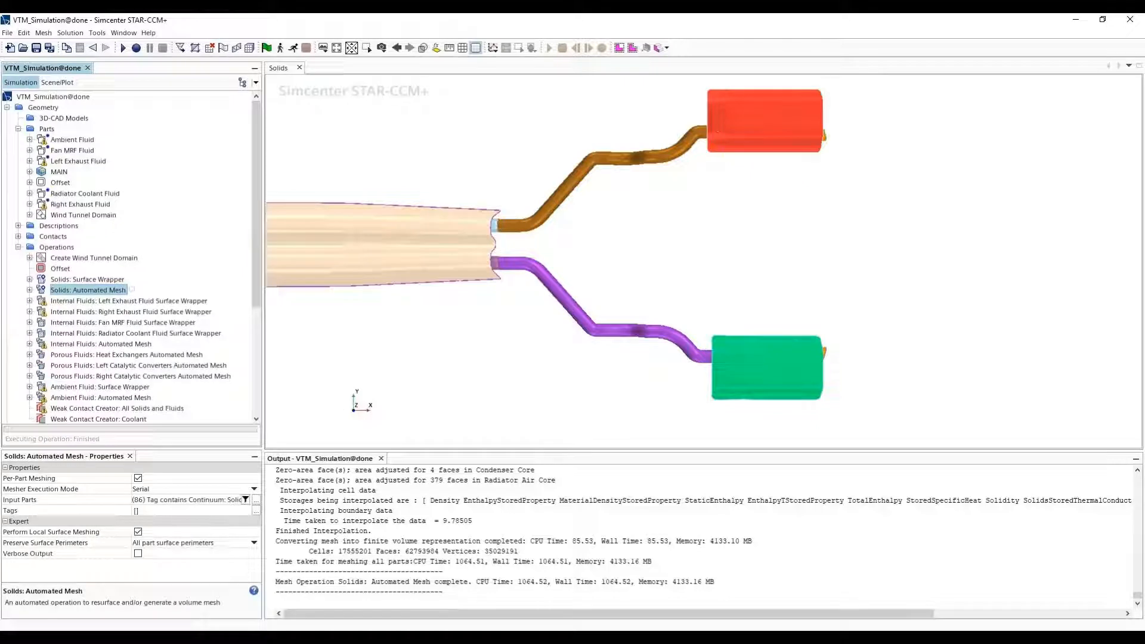
pyautogui.click(57, 83)
pyautogui.scroll(-3, 126, 521)
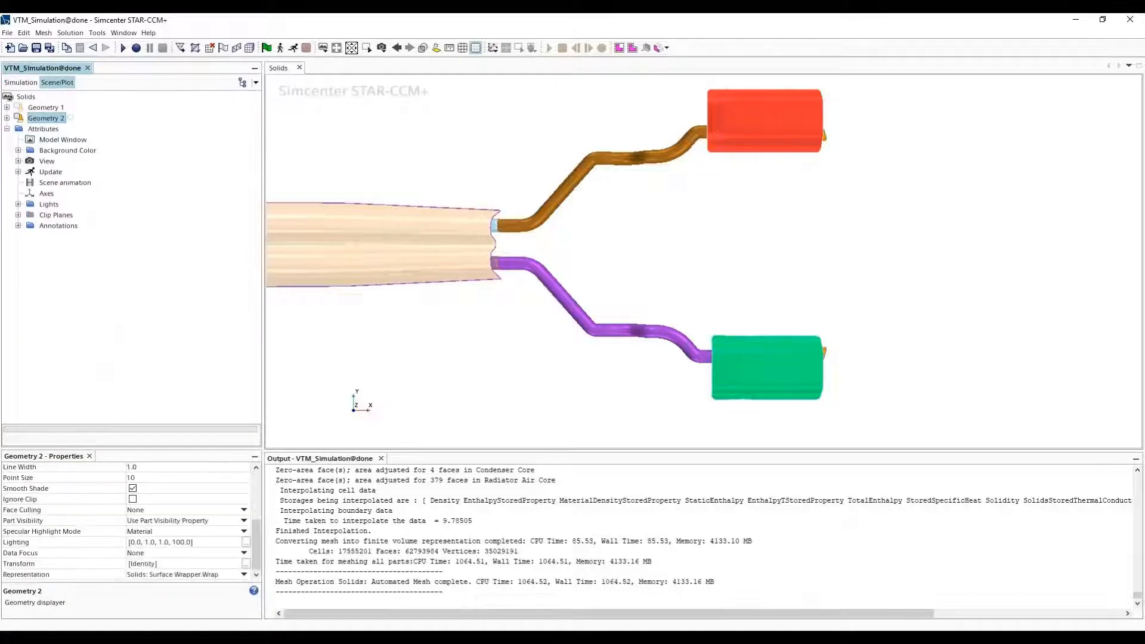
pyautogui.click(220, 574)
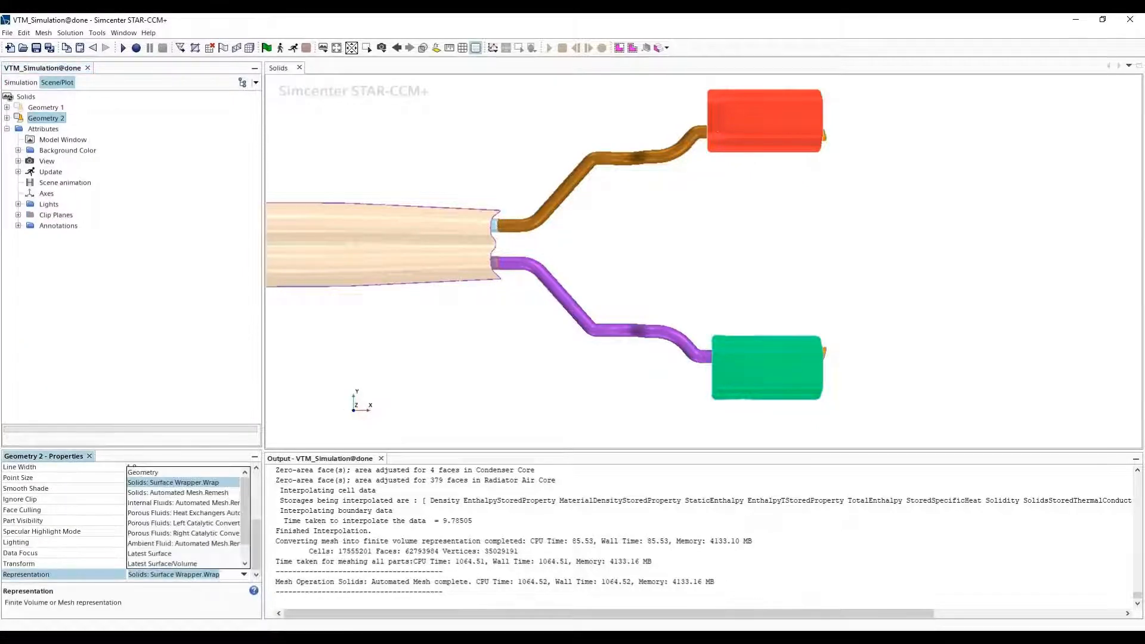
pyautogui.click(177, 493)
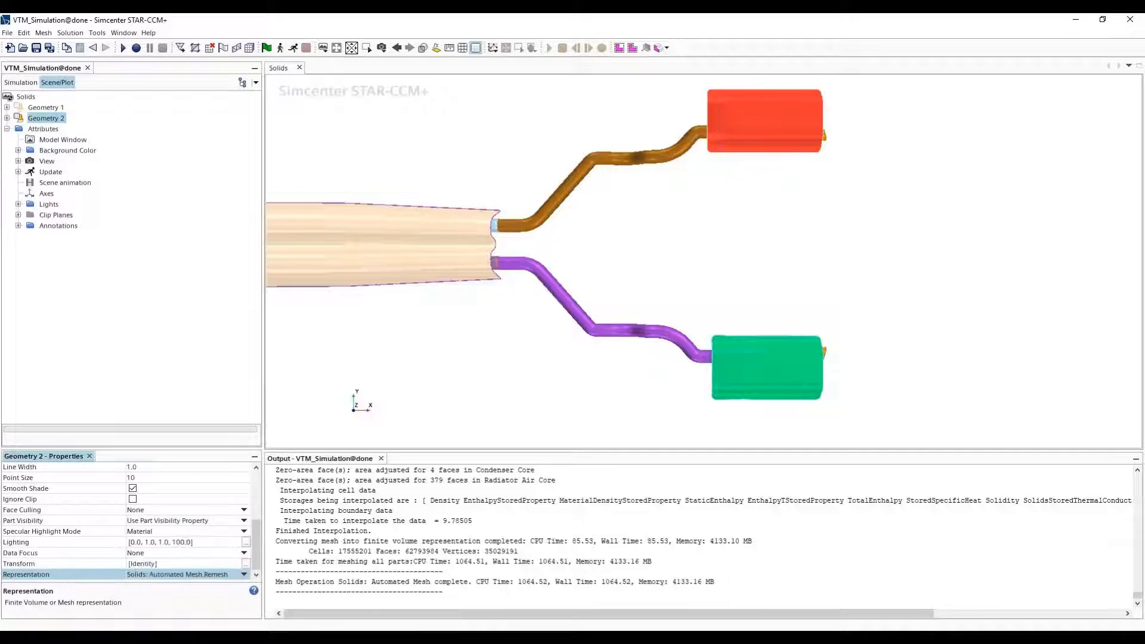
# Display the mesh lines in the Solids scene and examine the remeshed surface around the muffler outlet pipes
pyautogui.click(462, 48)
pyautogui.scroll(3, 801, 379)
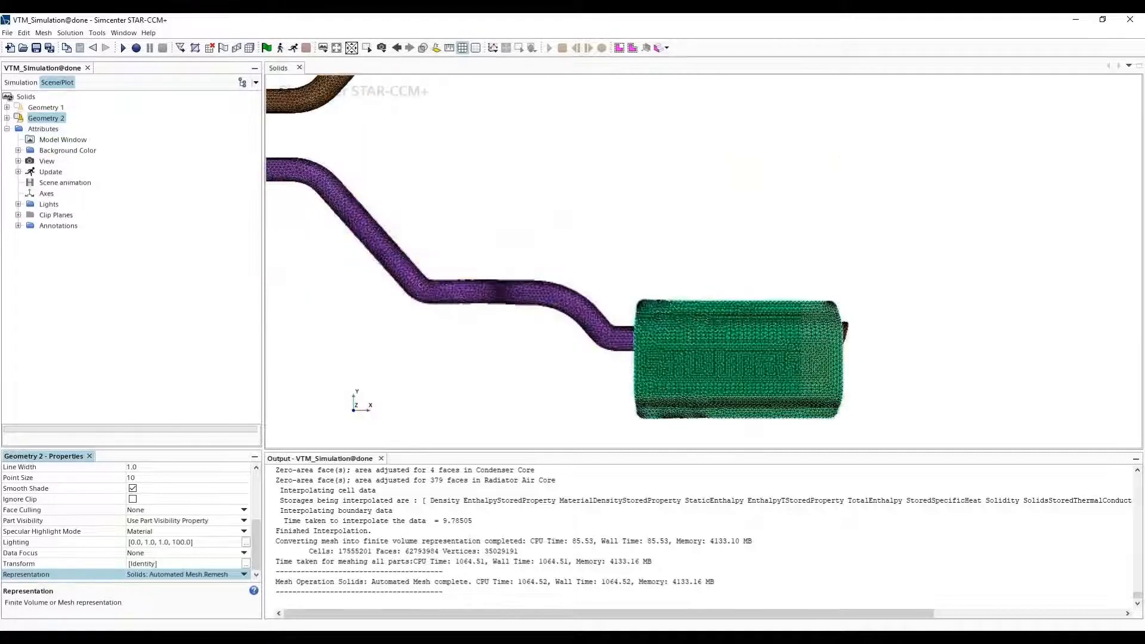
pyautogui.scroll(3, 801, 378)
pyautogui.moveTo(801, 378); pyautogui.dragTo(791, 274)
pyautogui.moveTo(791, 275); pyautogui.dragTo(757, 215, button='right')
pyautogui.moveTo(832, 400); pyautogui.dragTo(767, 361)
pyautogui.scroll(2, 775, 361)
pyautogui.scroll(4, 776, 360)
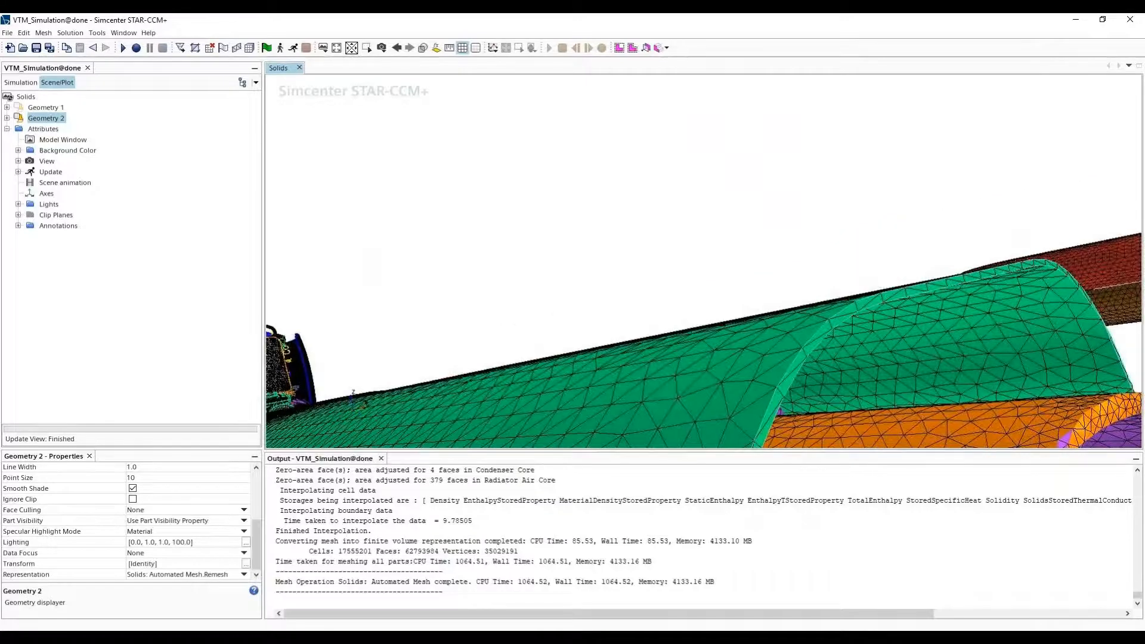
# Set the Geometry 2 representation to Volume Mesh and examine the cells around the muffler outlet pipes
pyautogui.click(244, 574)
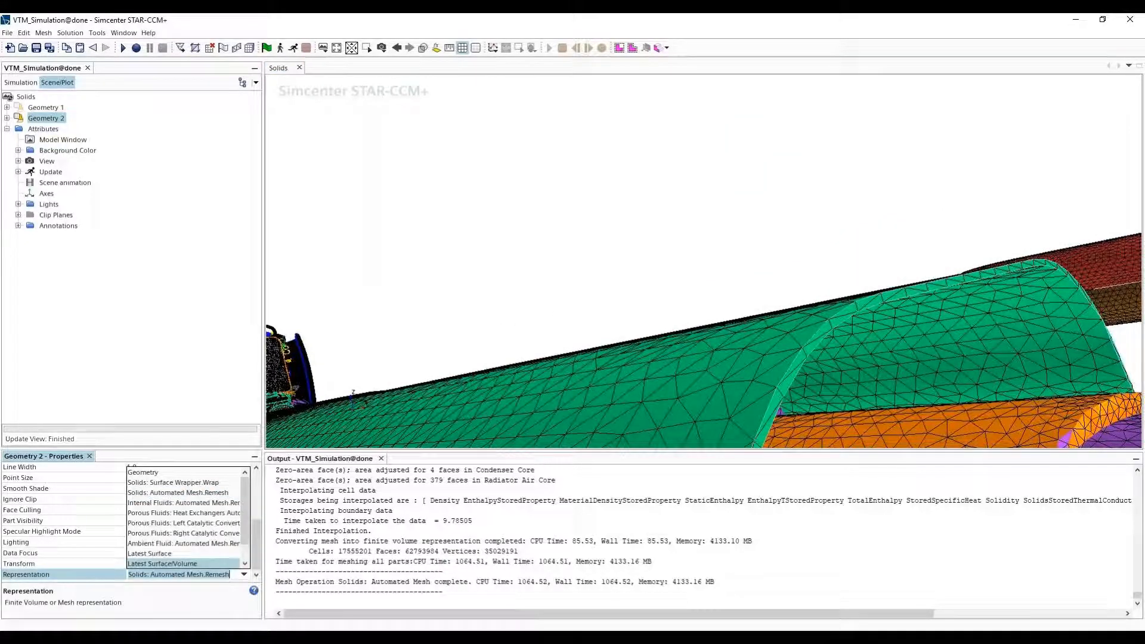
pyautogui.press('Down')
pyautogui.press('Down')
pyautogui.press('Return')
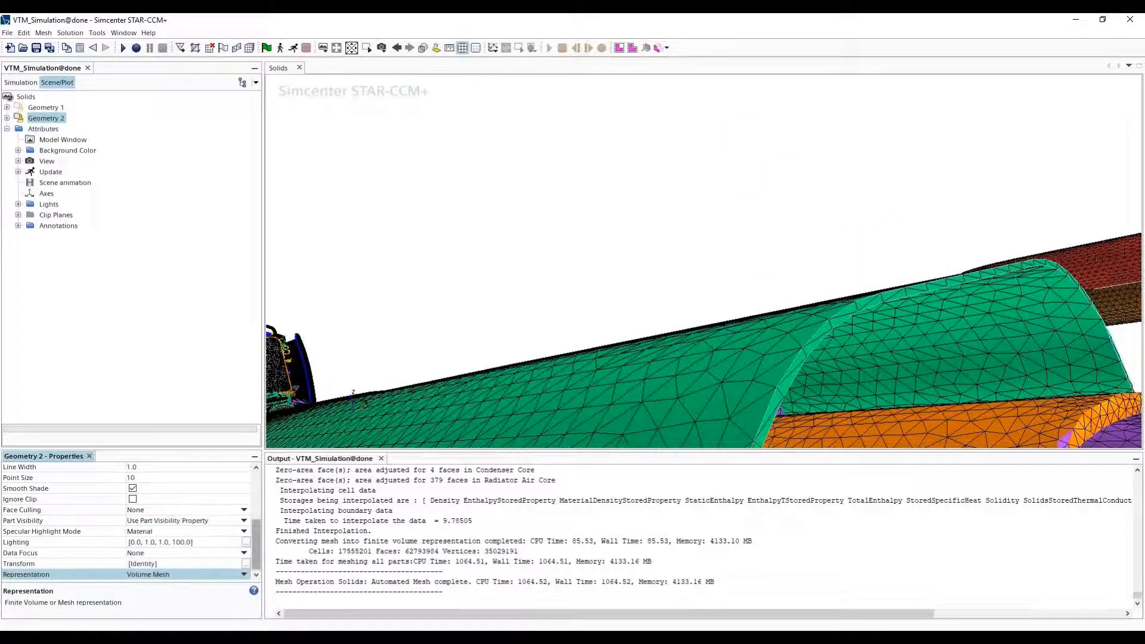
pyautogui.scroll(-2, 686, 345)
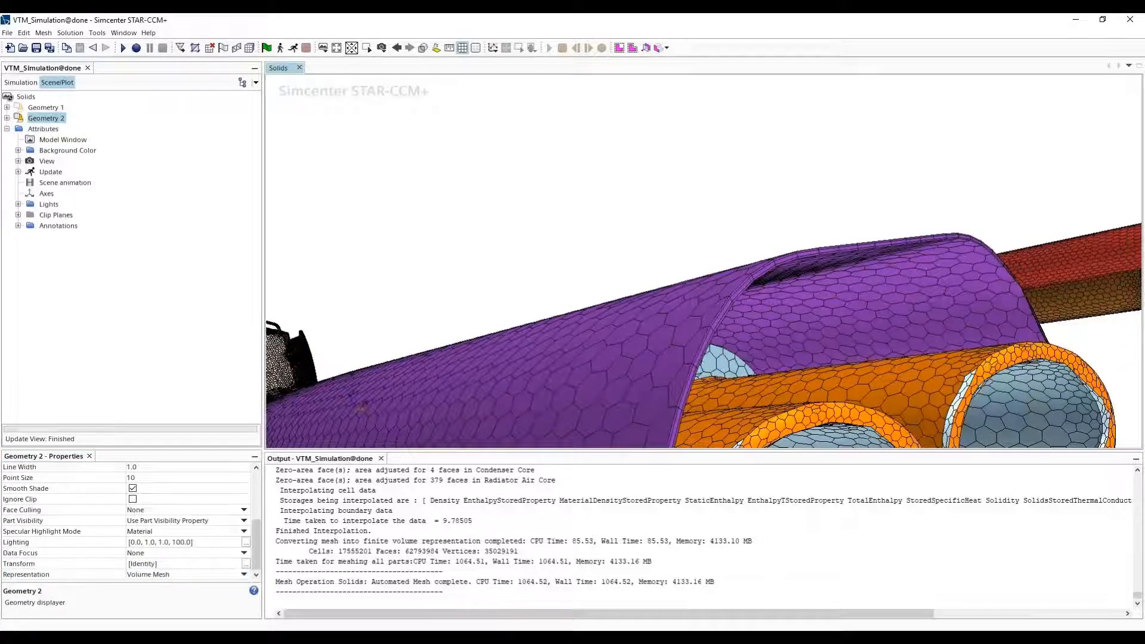
pyautogui.moveTo(704, 262); pyautogui.dragTo(702, 270)
pyautogui.scroll(3, 704, 261)
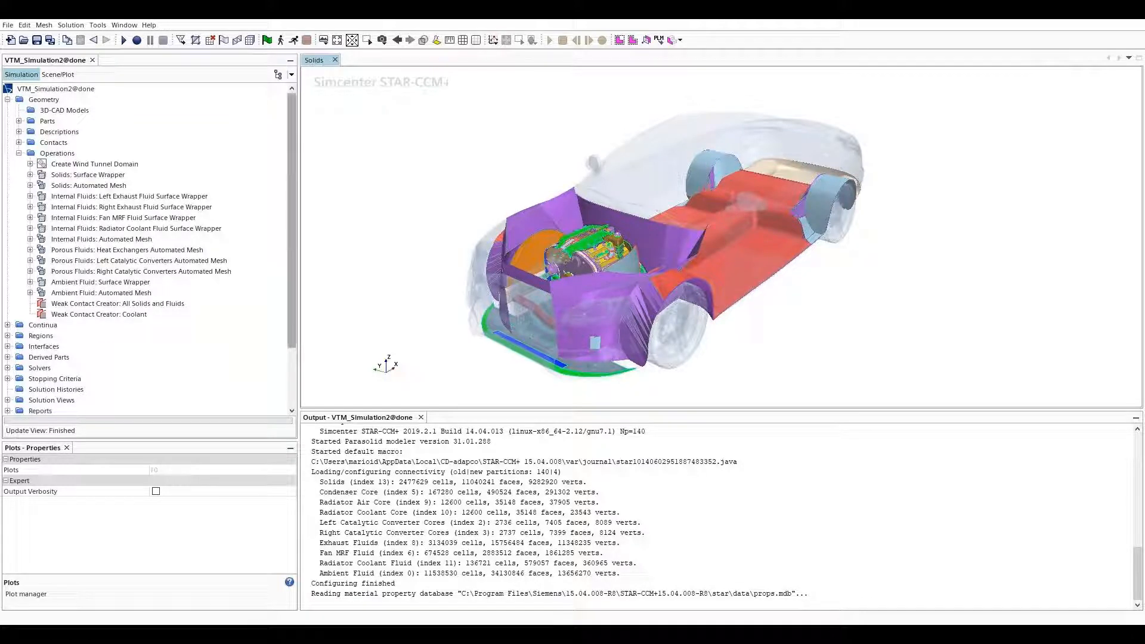
# Review the Residuals and Cooling Package Air Mass Flow plots of VTM_Simulation2 and close both plots
pyautogui.click(99, 315)
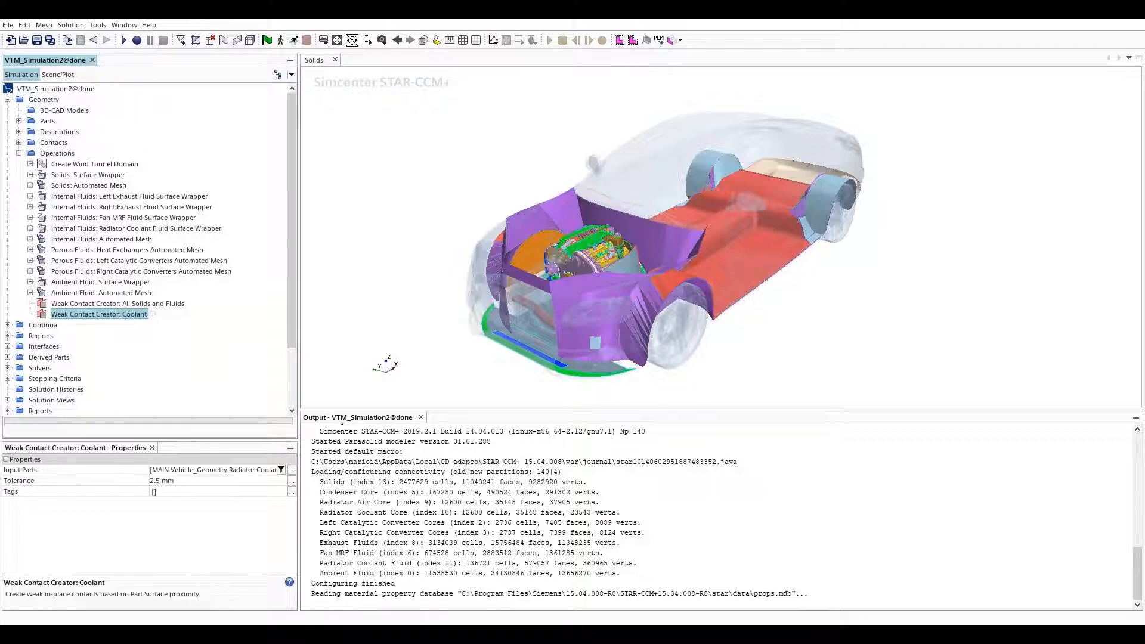
pyautogui.doubleClick(57, 153)
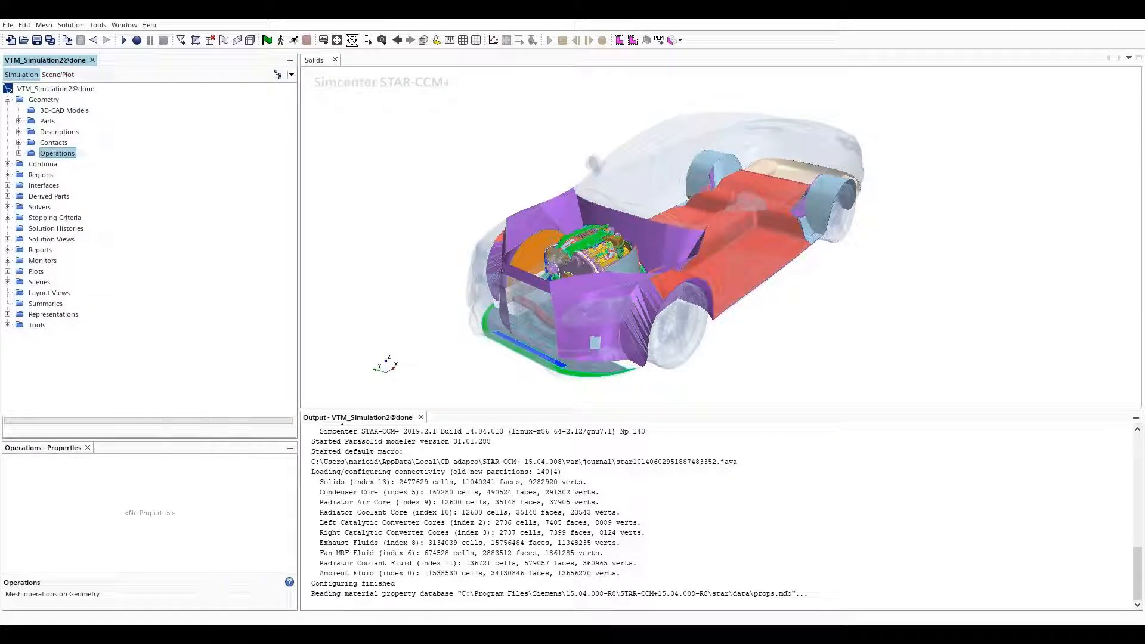
pyautogui.click(7, 272)
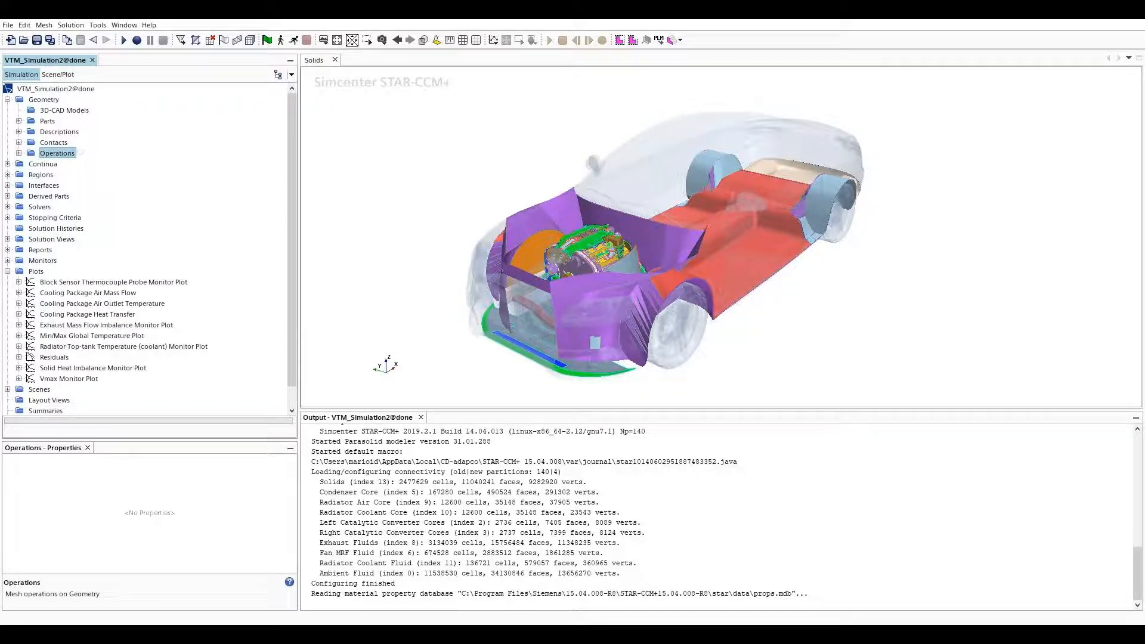
pyautogui.doubleClick(54, 357)
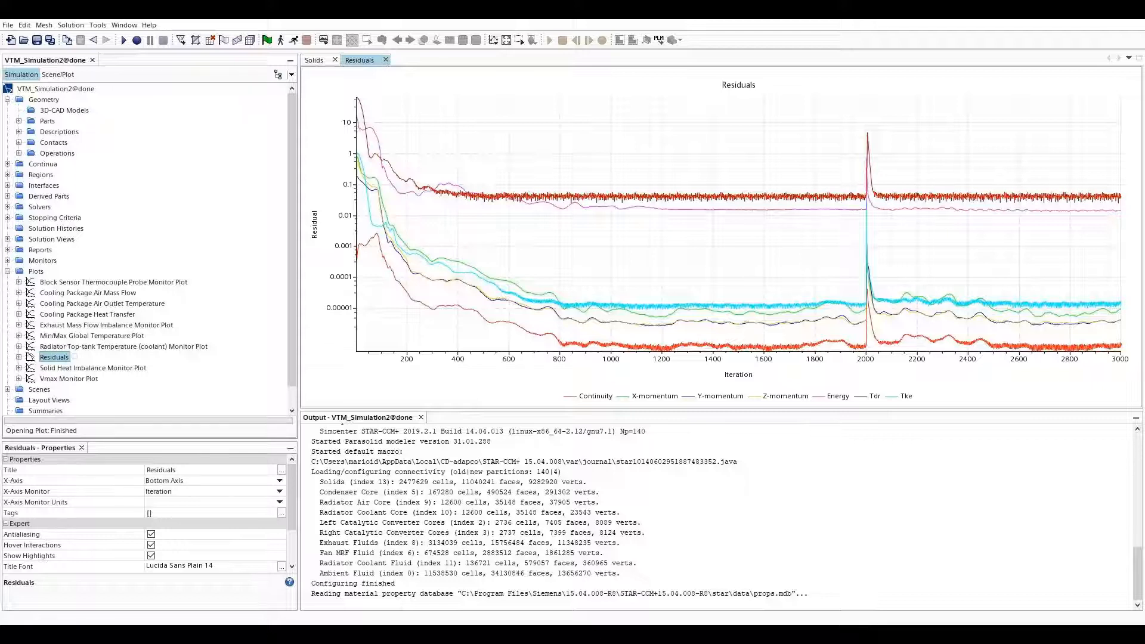
pyautogui.doubleClick(87, 293)
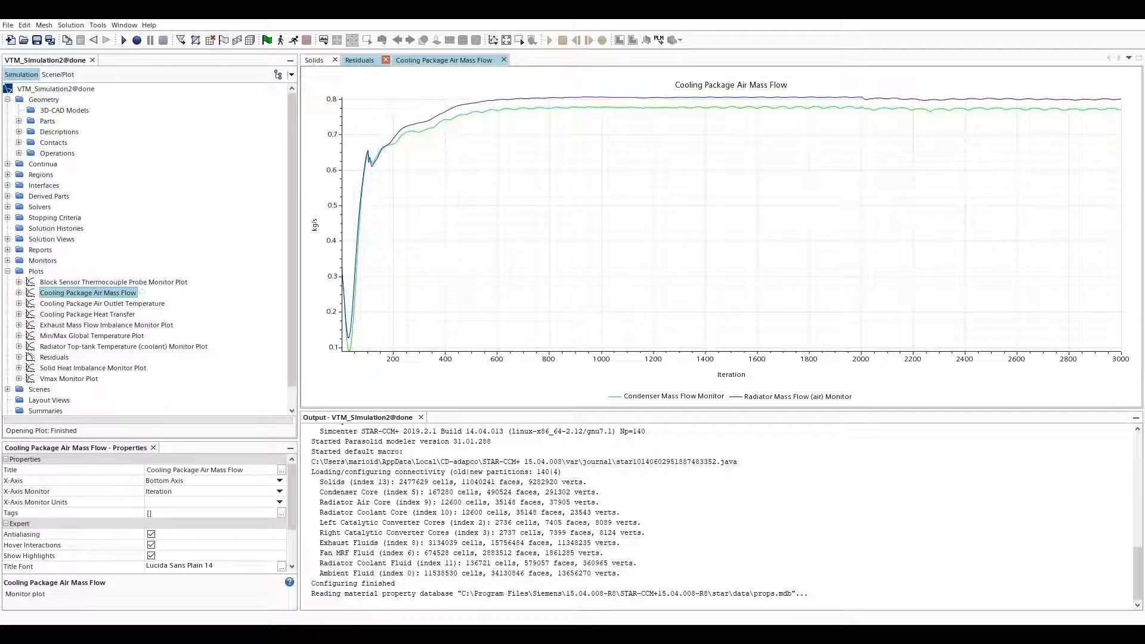
pyautogui.click(386, 60)
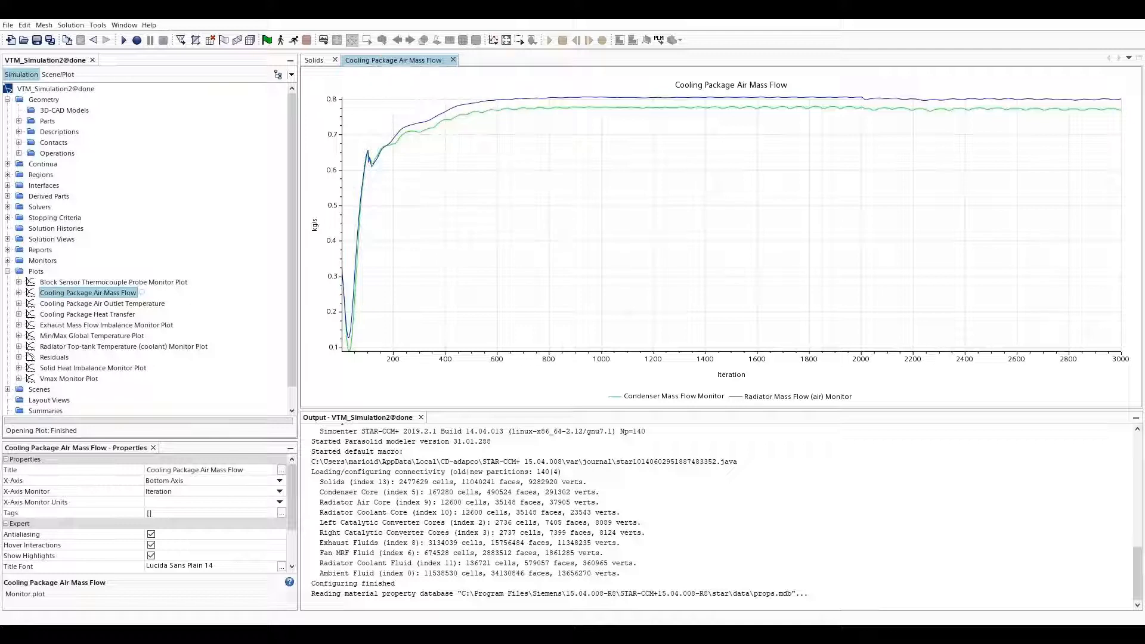
pyautogui.click(454, 60)
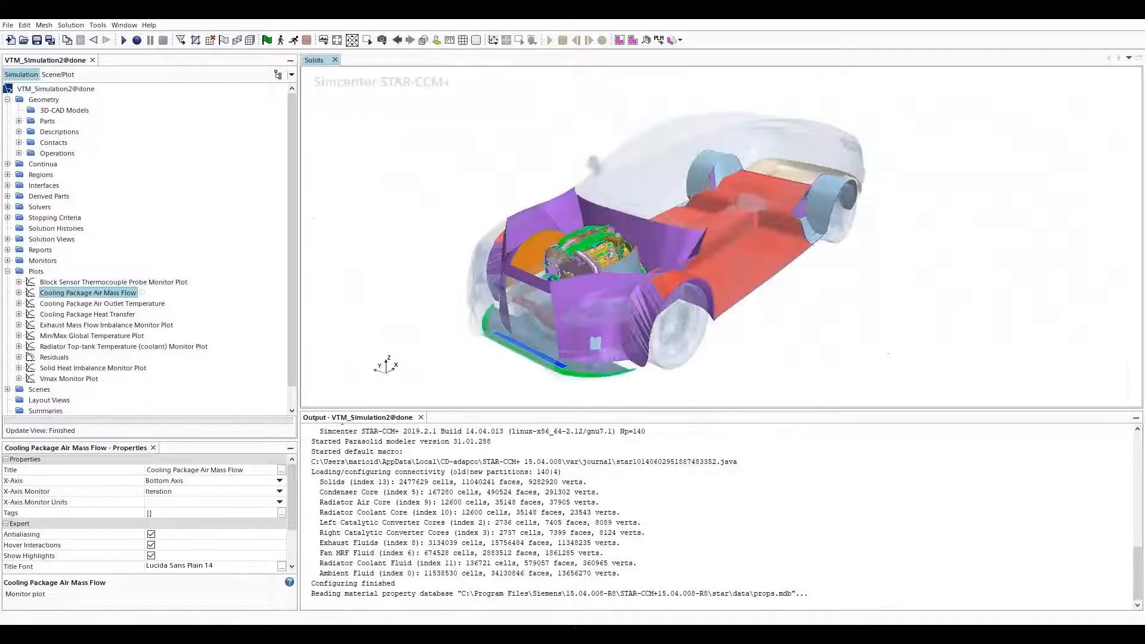
# Open the Solid Temperature scene from the Post scenes
pyautogui.doubleClick(50, 271)
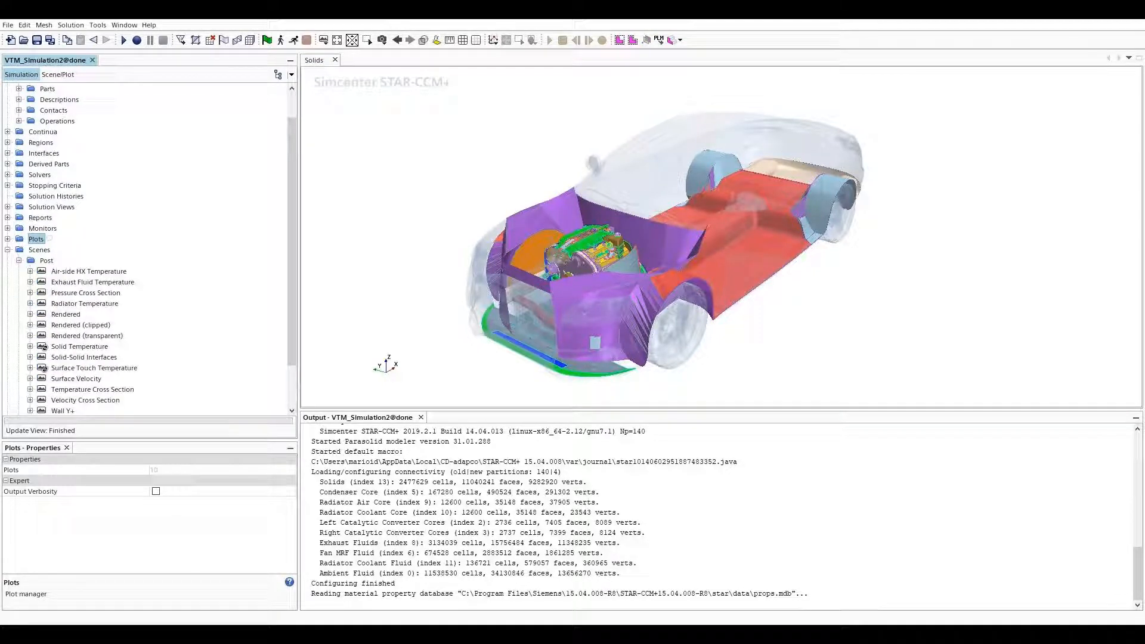
pyautogui.click(89, 347)
pyautogui.rightClick(94, 346)
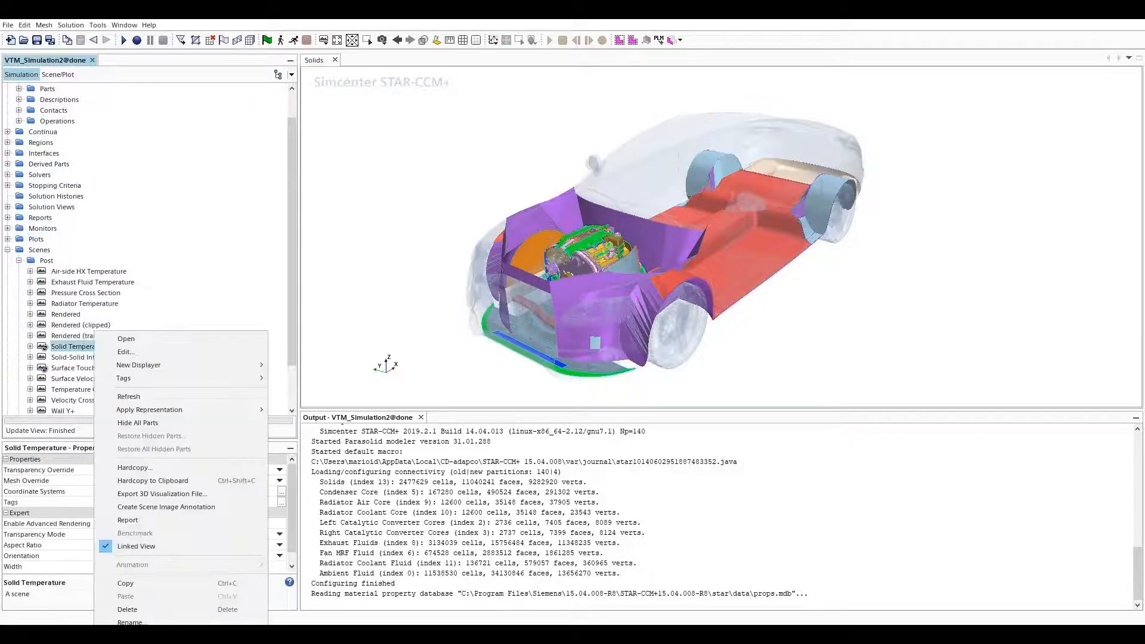
pyautogui.click(125, 338)
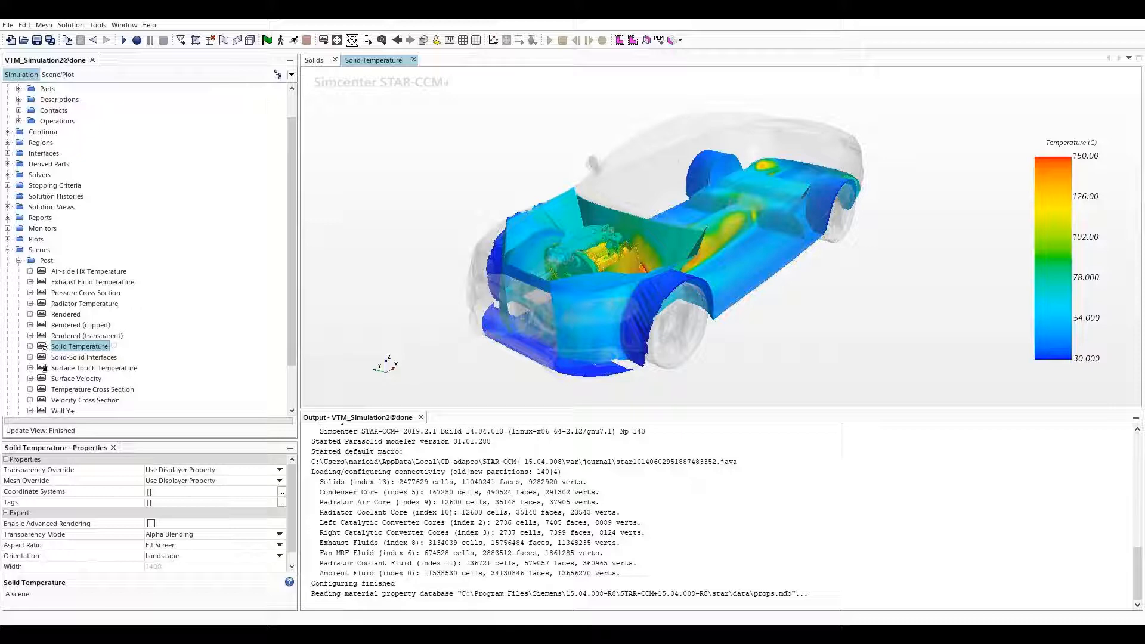
# Examine the solid temperatures along the vehicle's underbody exhaust lines and one rear muffler from below
pyautogui.moveTo(775, 286); pyautogui.dragTo(573, 199)
pyautogui.press('t')
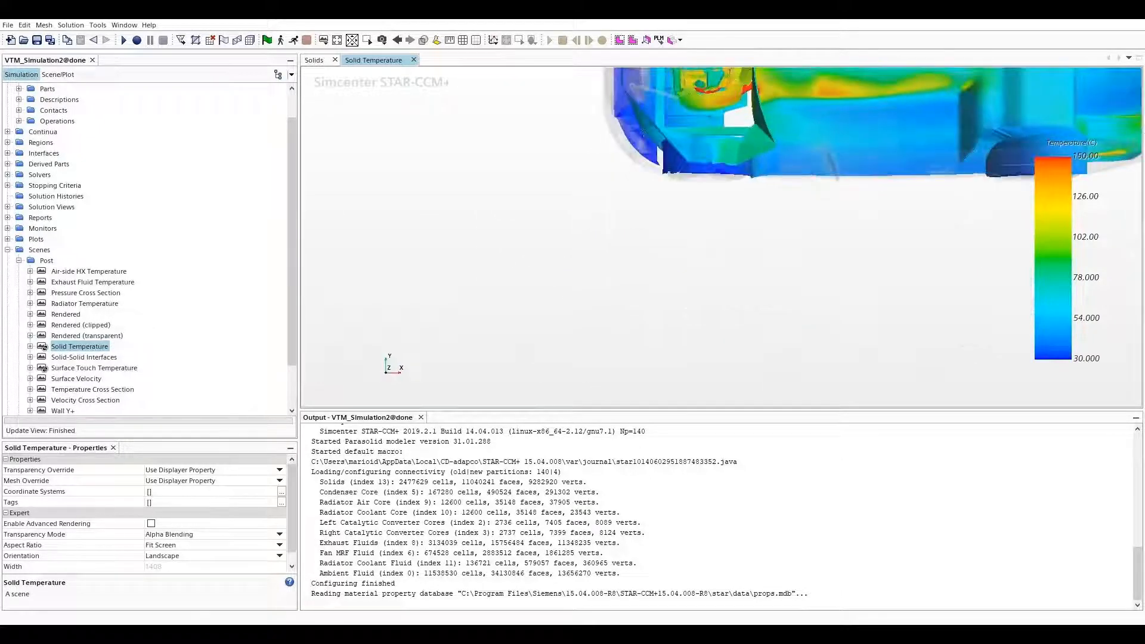
pyautogui.moveTo(776, 179); pyautogui.dragTo(617, 320, button='right')
pyautogui.scroll(-2, 632, 297)
pyautogui.press('t')
pyautogui.scroll(5, 505, 140)
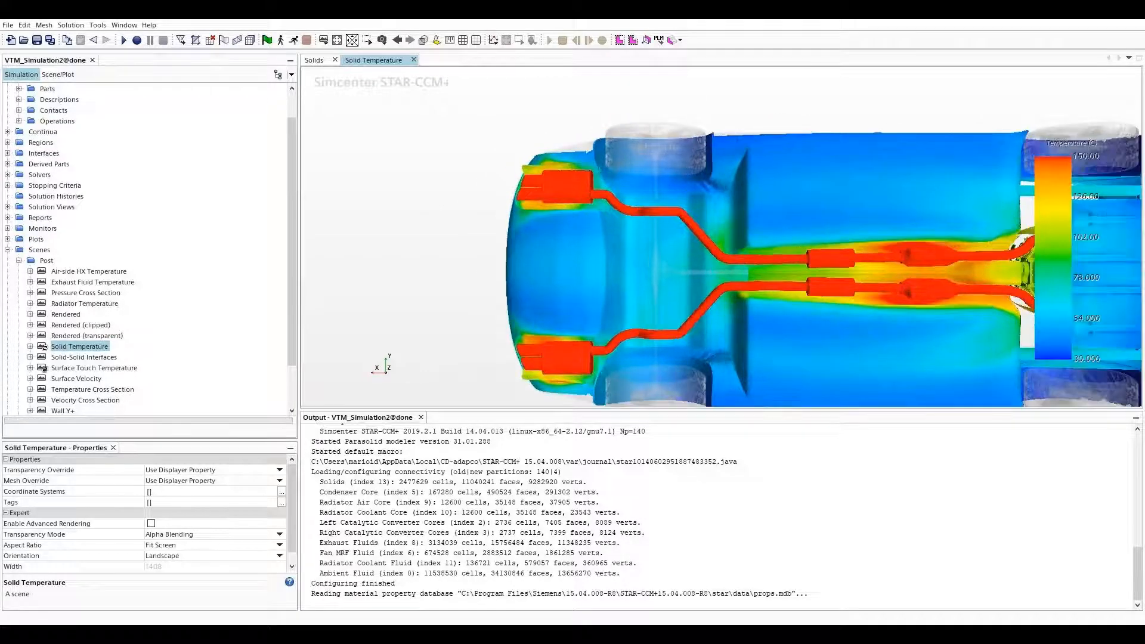
pyautogui.scroll(4, 525, 173)
pyautogui.scroll(10, 547, 185)
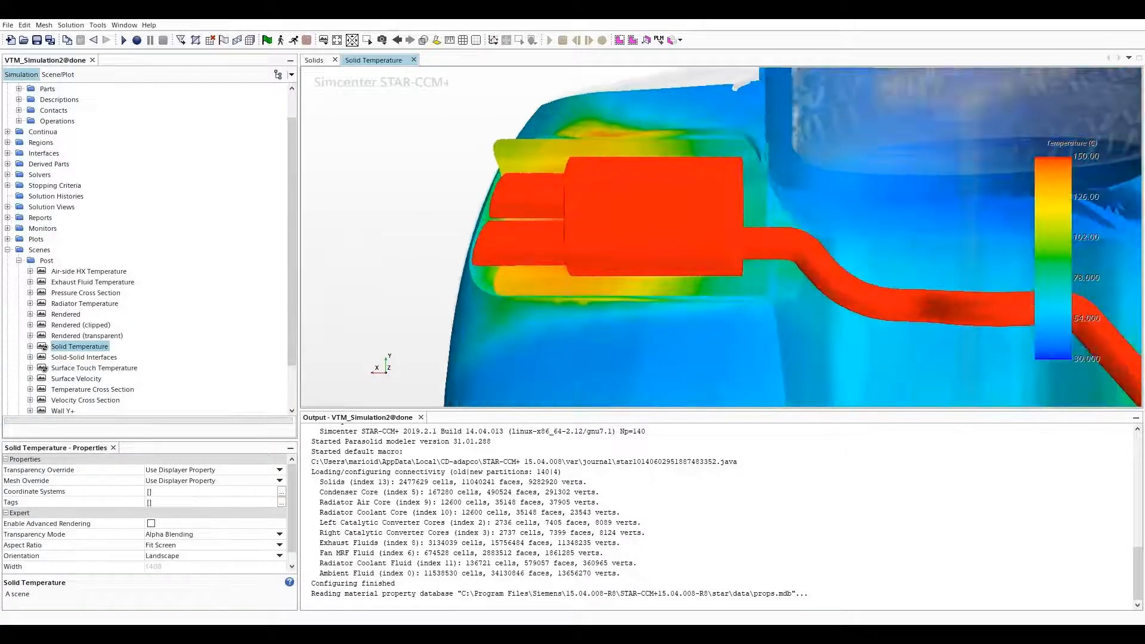
# Examine the solid temperatures of the rear bumper around both mufflers and their outlet pipes from behind
pyautogui.moveTo(539, 193); pyautogui.dragTo(572, 329)
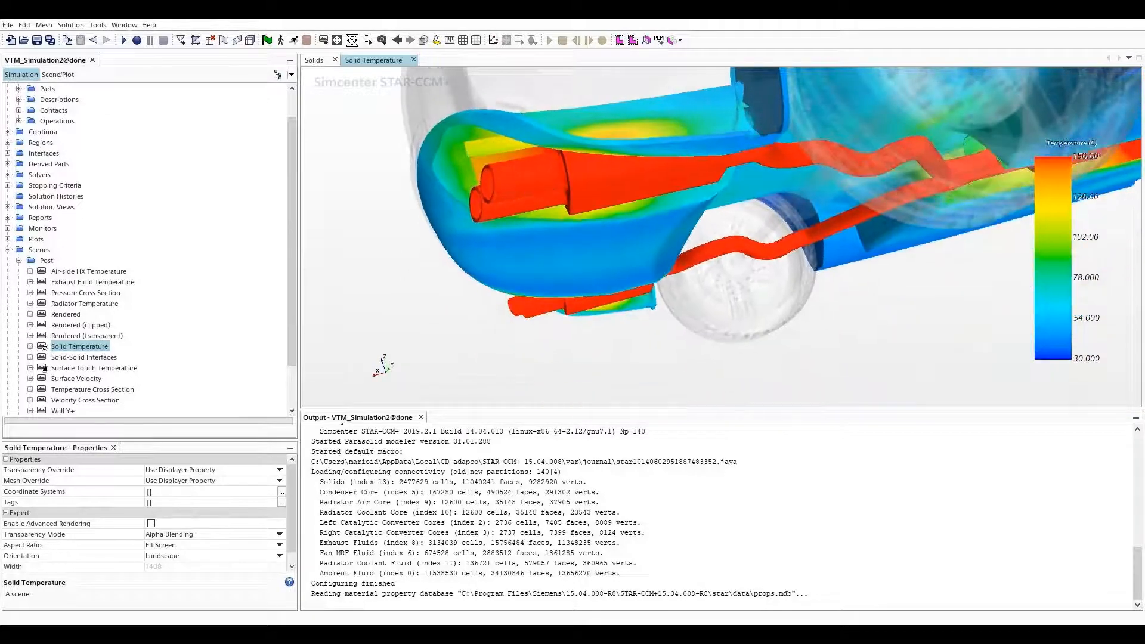
pyautogui.moveTo(532, 165); pyautogui.dragTo(578, 166)
pyautogui.scroll(-5, 599, 194)
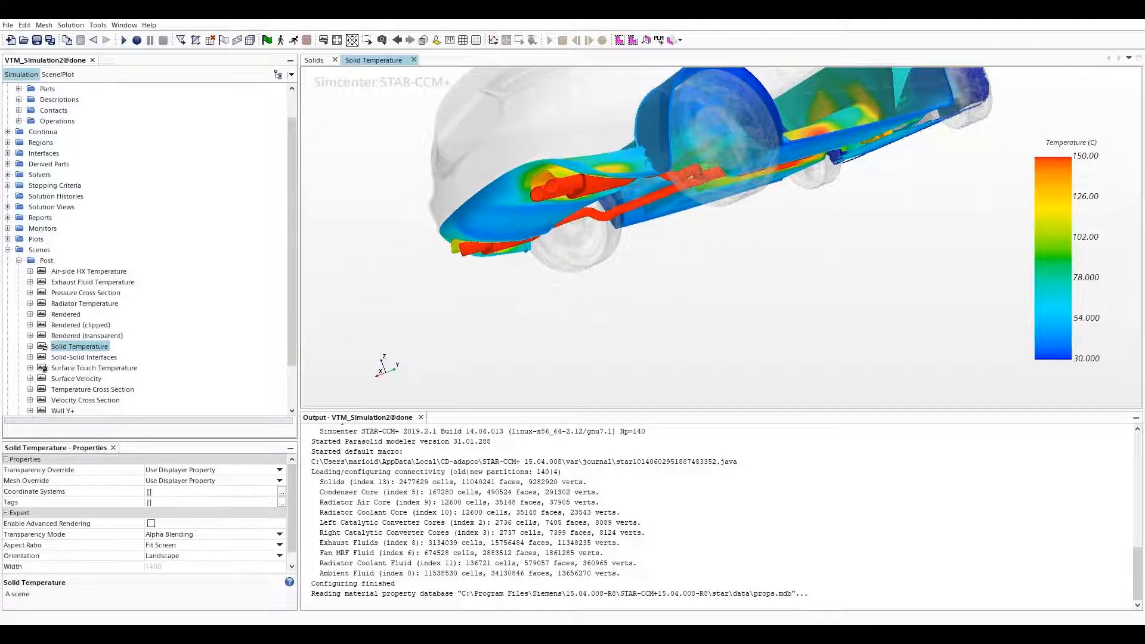
pyautogui.moveTo(600, 194); pyautogui.dragTo(650, 191)
pyautogui.scroll(5, 537, 232)
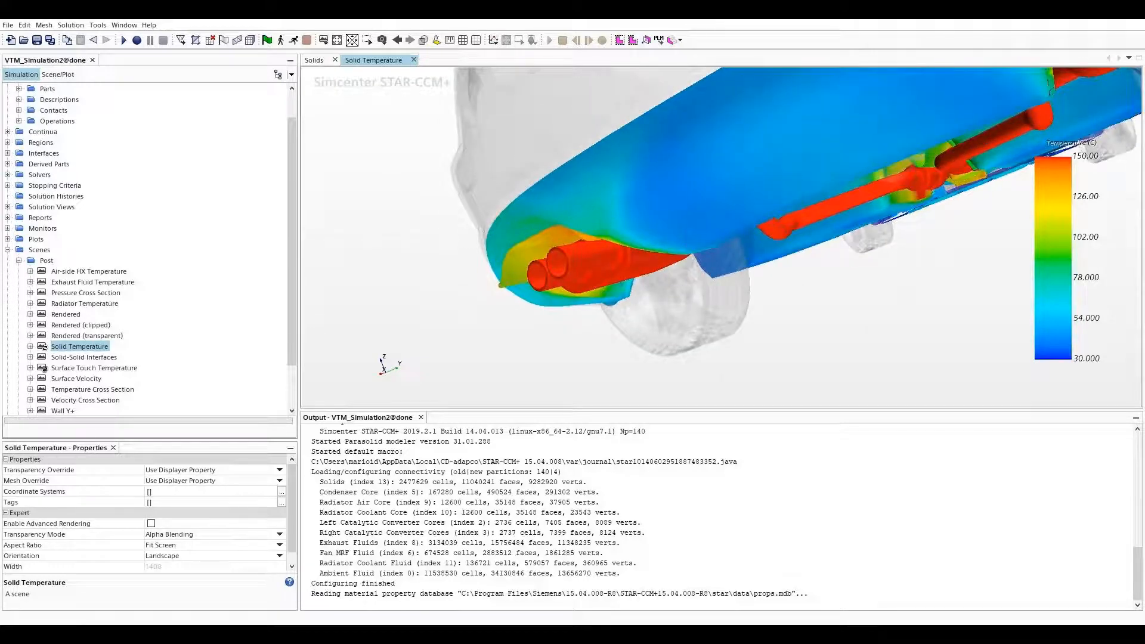
pyautogui.scroll(-5, 525, 227)
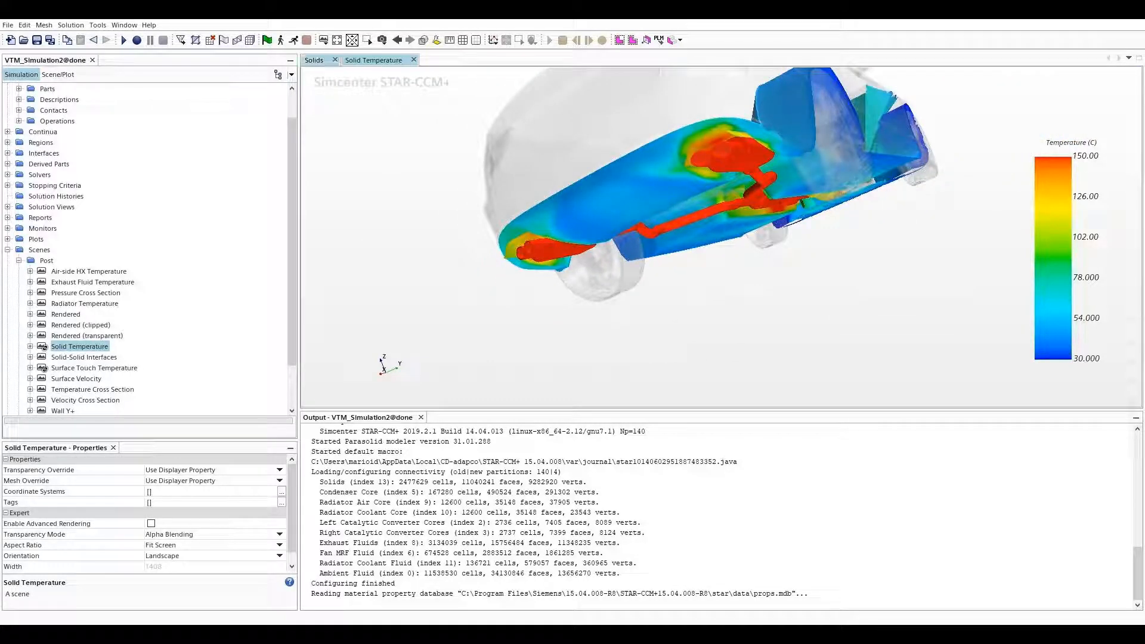
# Place the Solid Temperature and Solids scenes side by side and check the Linked View option of both
pyautogui.moveTo(373, 59); pyautogui.dragTo(388, 172)
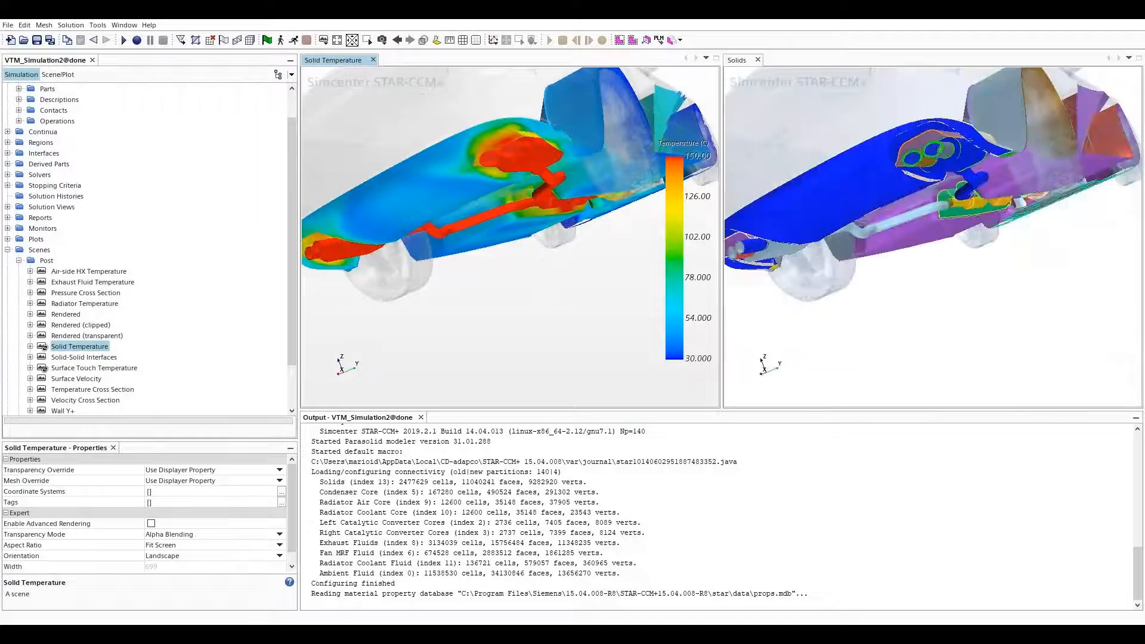
pyautogui.rightClick(501, 294)
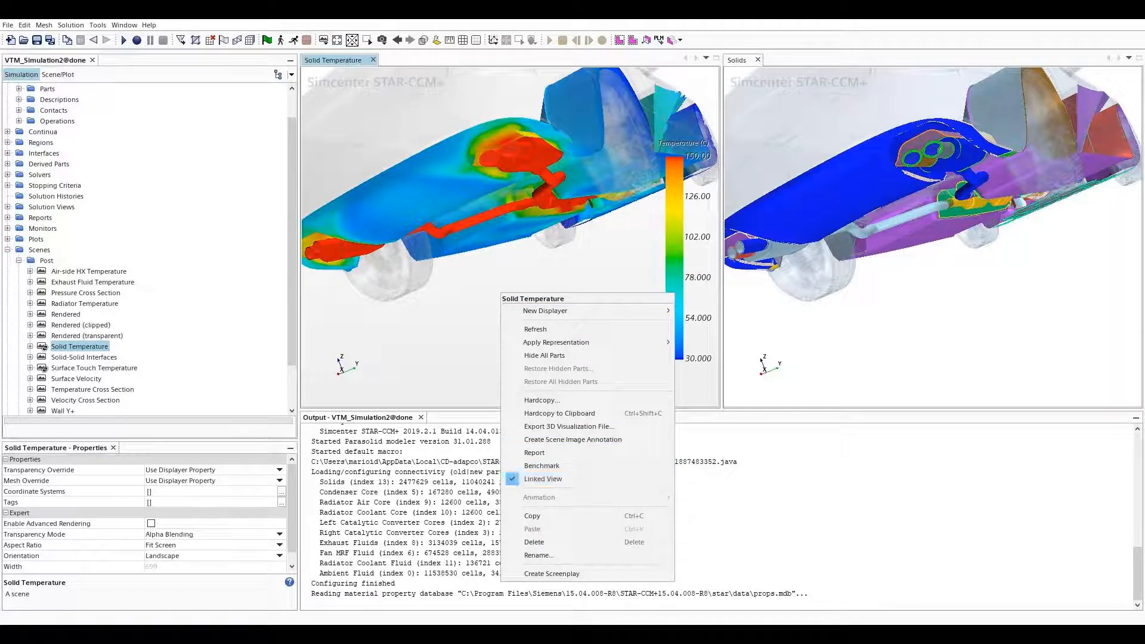
pyautogui.rightClick(863, 301)
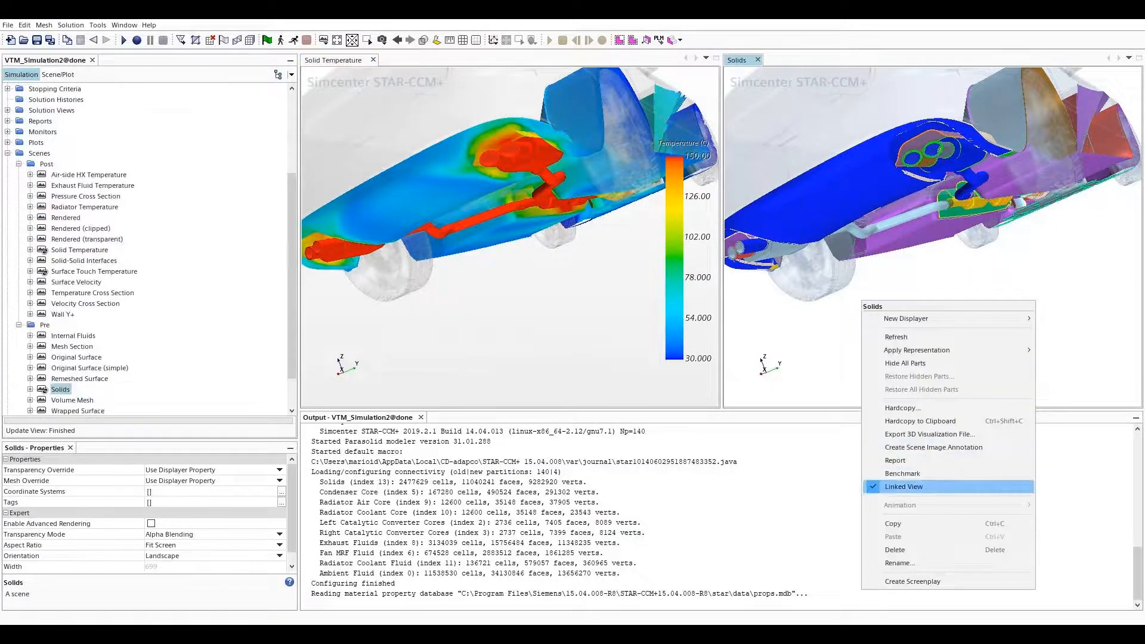
pyautogui.click(836, 333)
# Compare the rear exhaust and bumper area in the linked Solid Temperature and Solids scenes
pyautogui.scroll(-5, 836, 333)
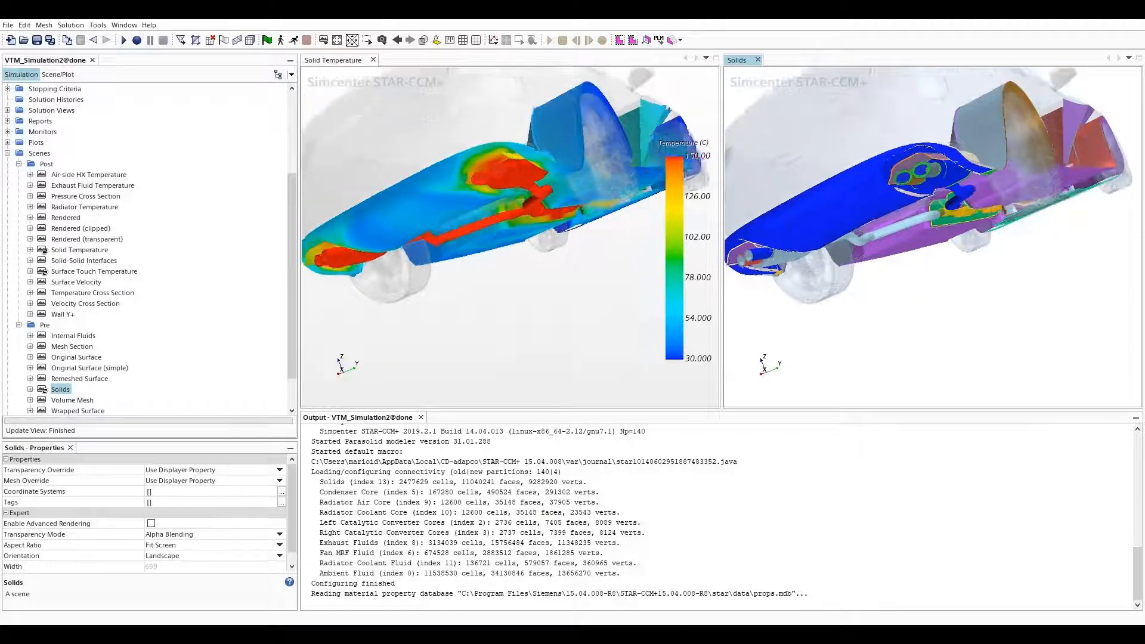
pyautogui.moveTo(862, 328); pyautogui.dragTo(865, 312)
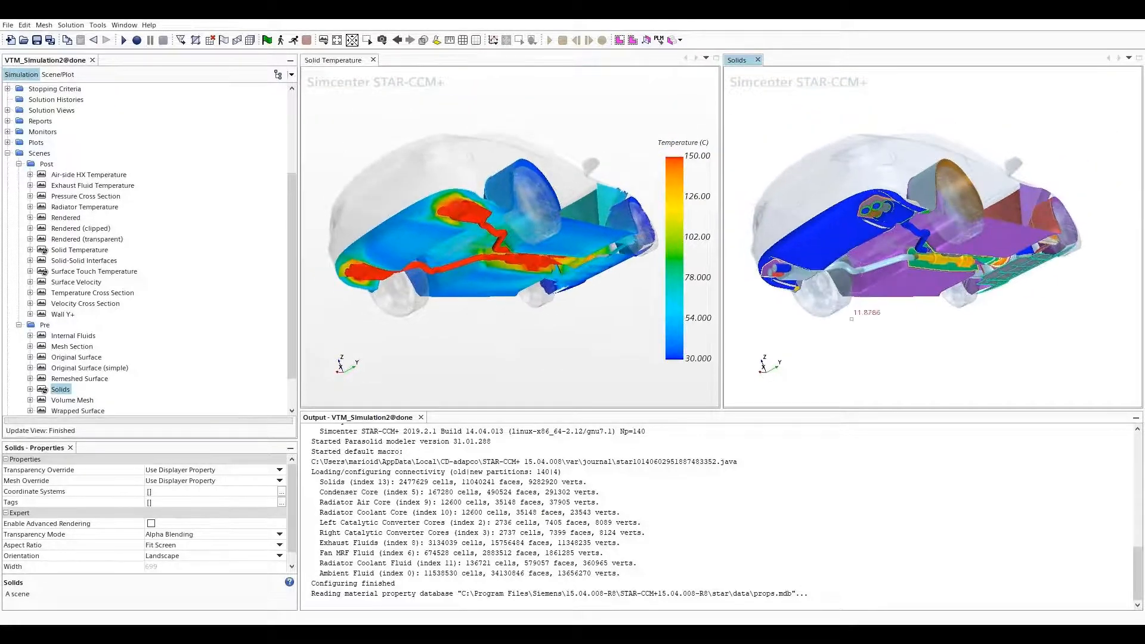
pyautogui.scroll(4, 865, 312)
pyautogui.scroll(4, 865, 312)
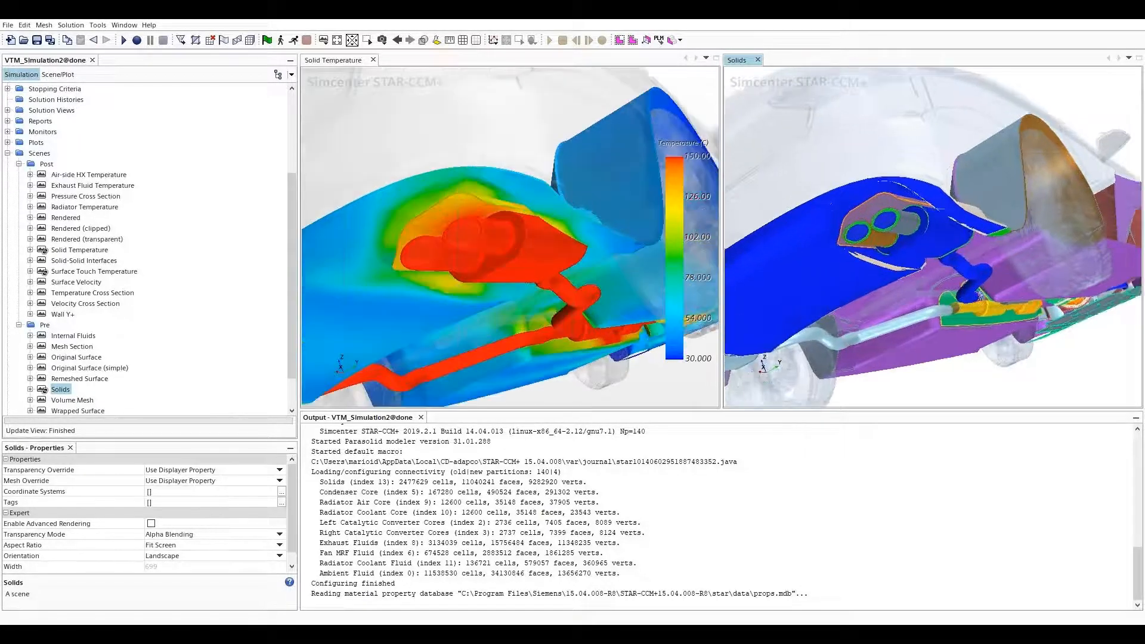
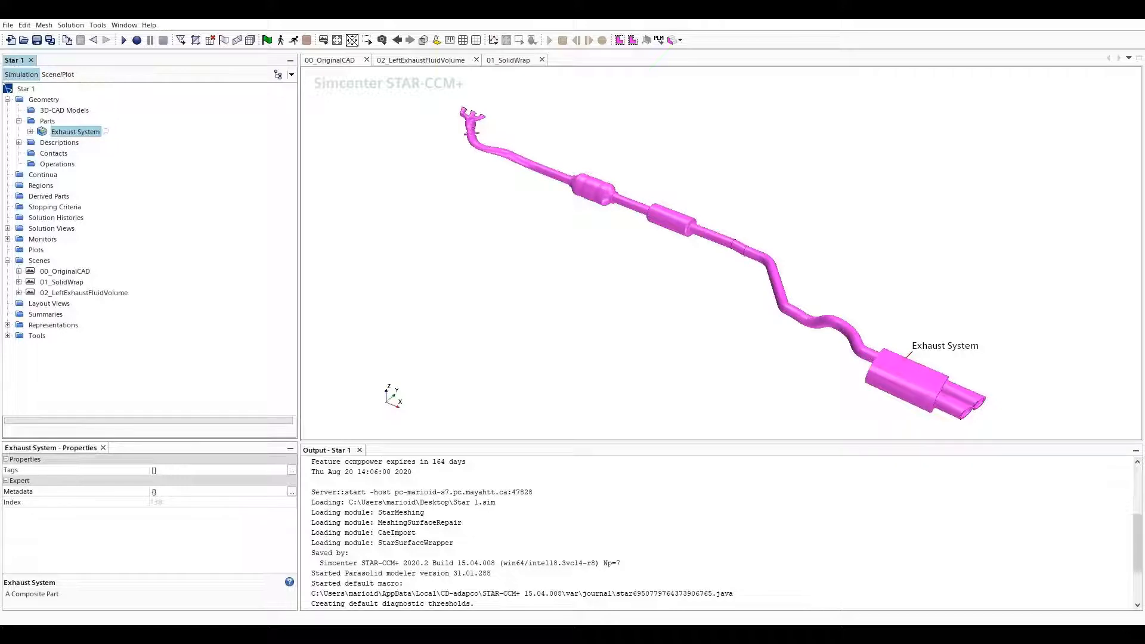
# Check the 00_OriginalCAD, 01_SolidWrap and 02_LeftExhaustFluidVolume scenes and bring the original CAD scene back into view
pyautogui.click(59, 271)
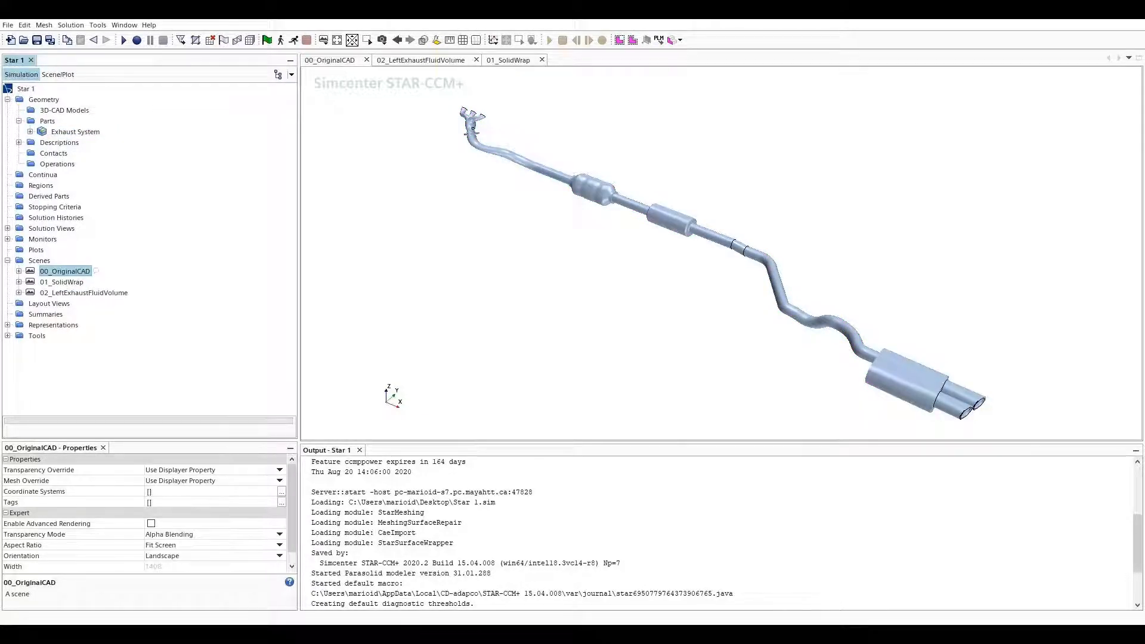
pyautogui.click(62, 282)
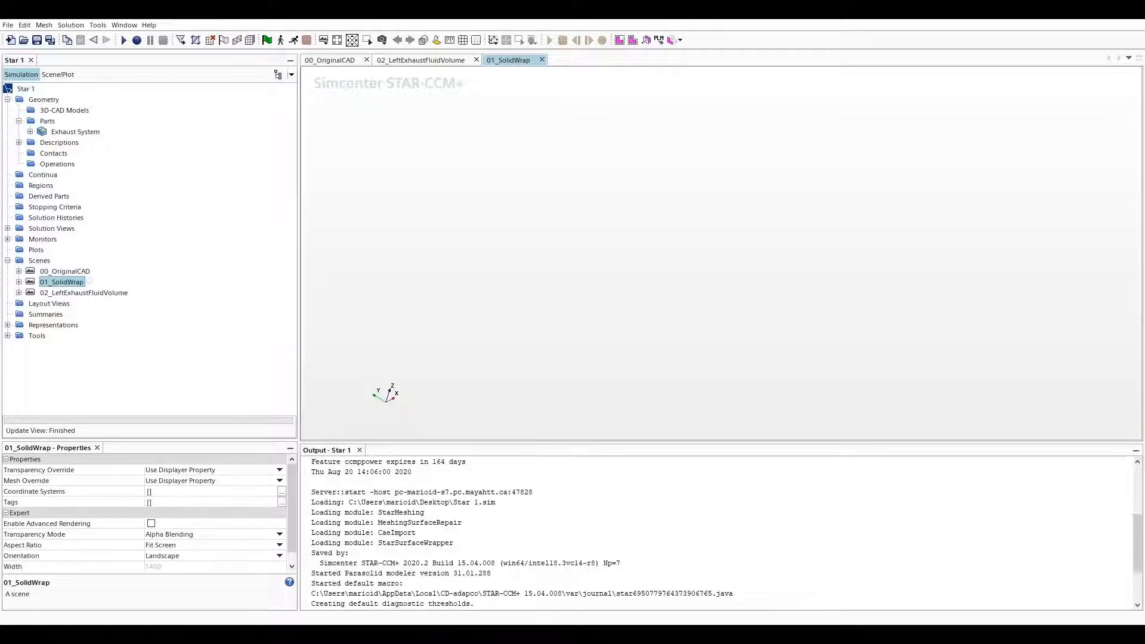
pyautogui.click(96, 293)
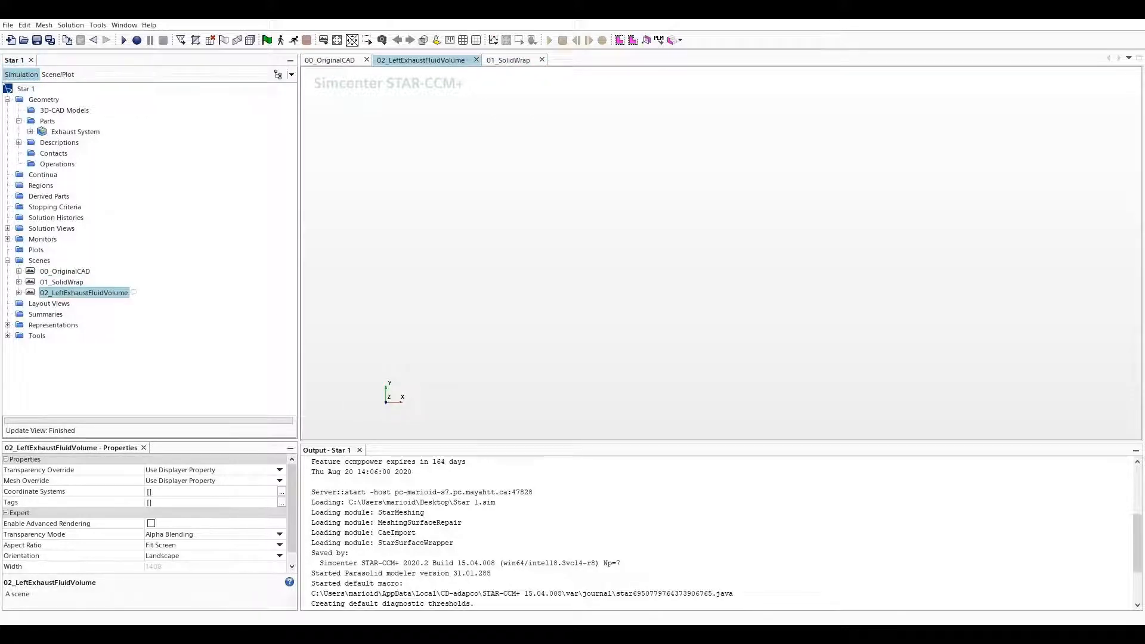
pyautogui.click(332, 60)
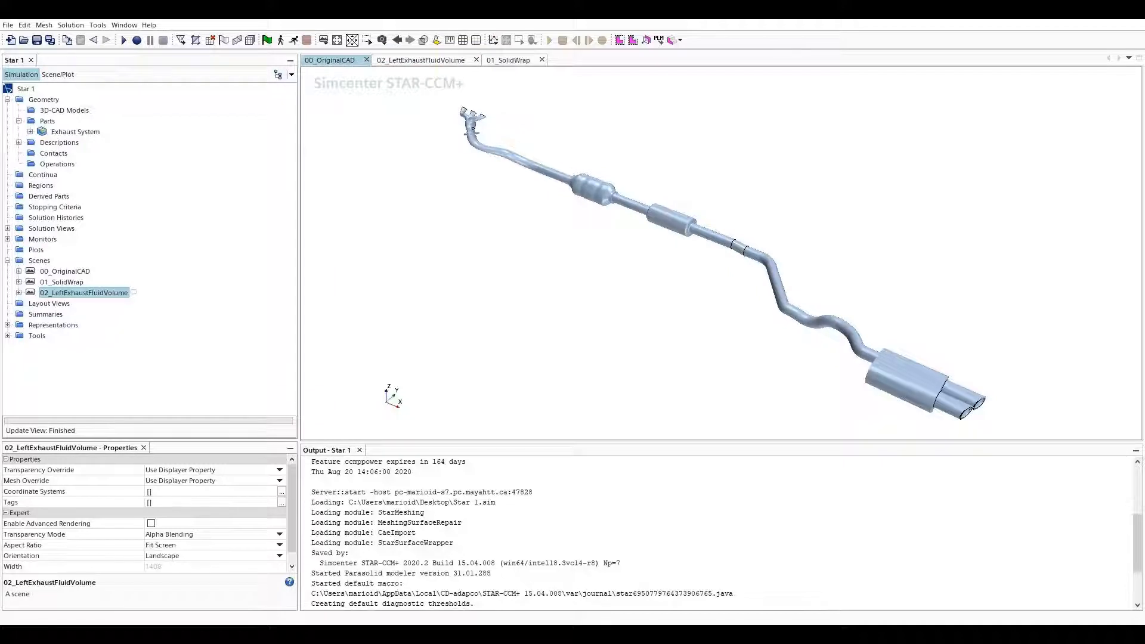
# Examine the Exhaust System composite part and locate both left catalytic converters and the left manifold in the original CAD scene
pyautogui.click(75, 132)
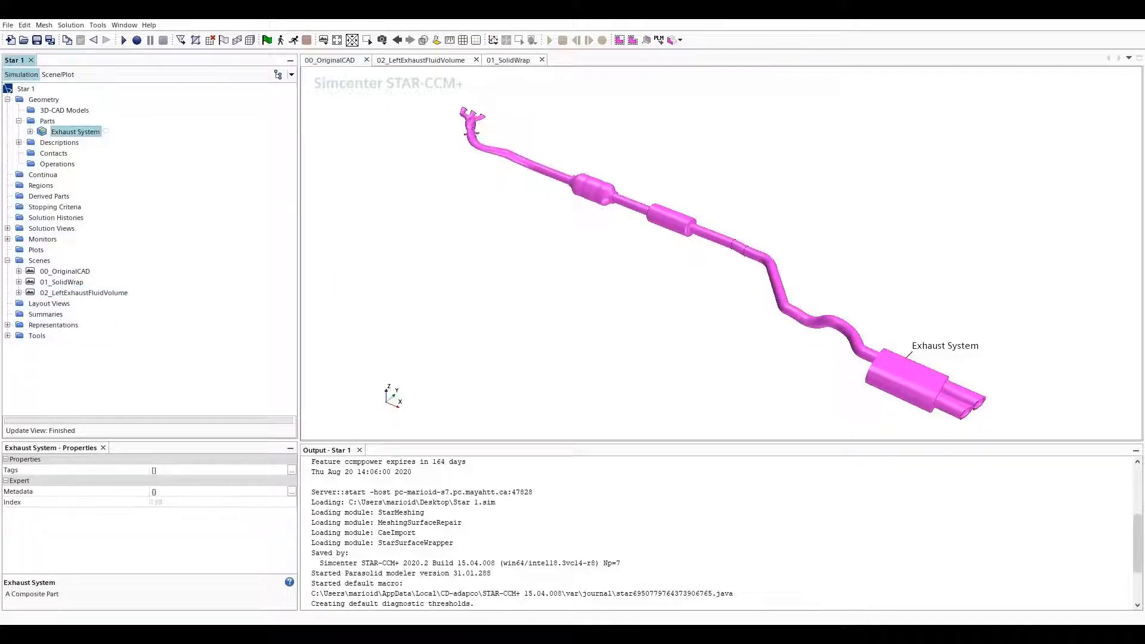
pyautogui.click(30, 132)
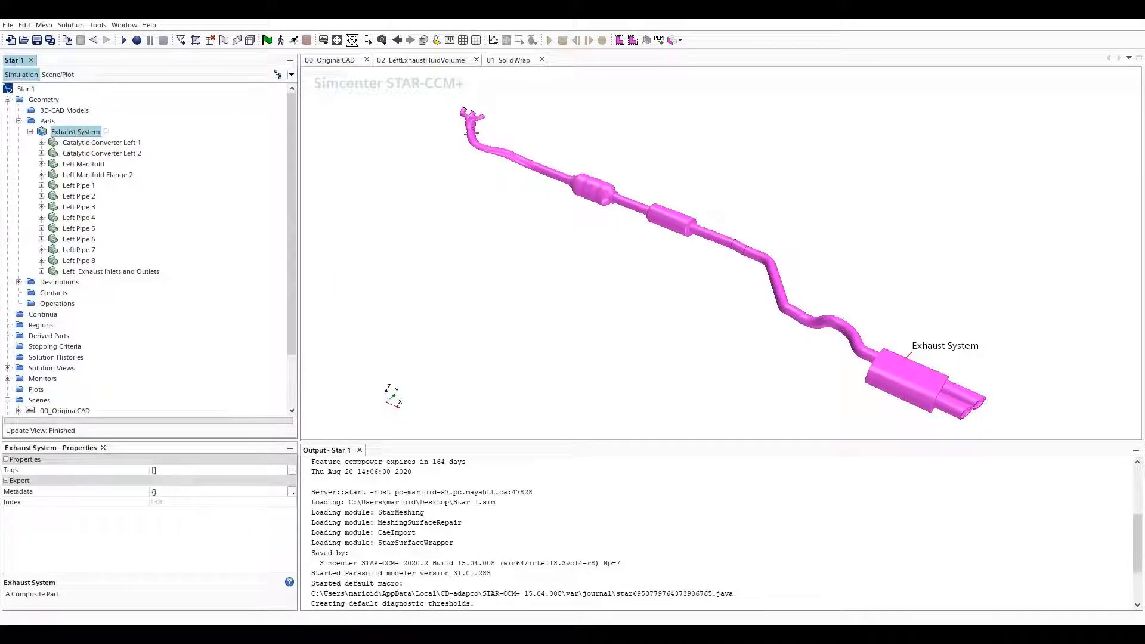
pyautogui.click(102, 142)
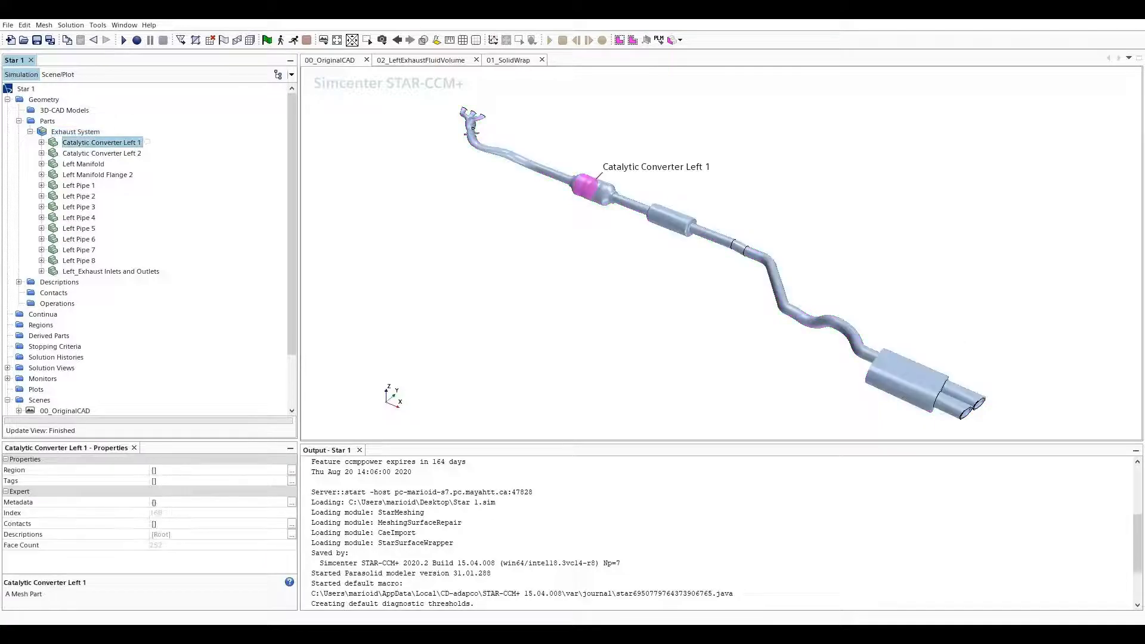
pyautogui.click(102, 153)
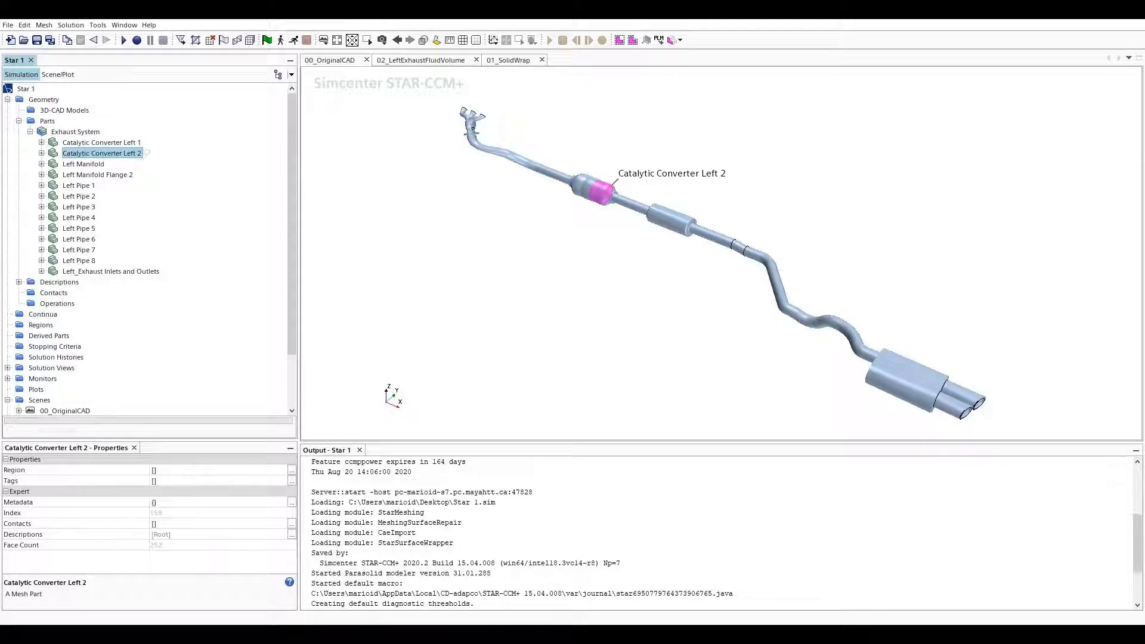
pyautogui.click(90, 164)
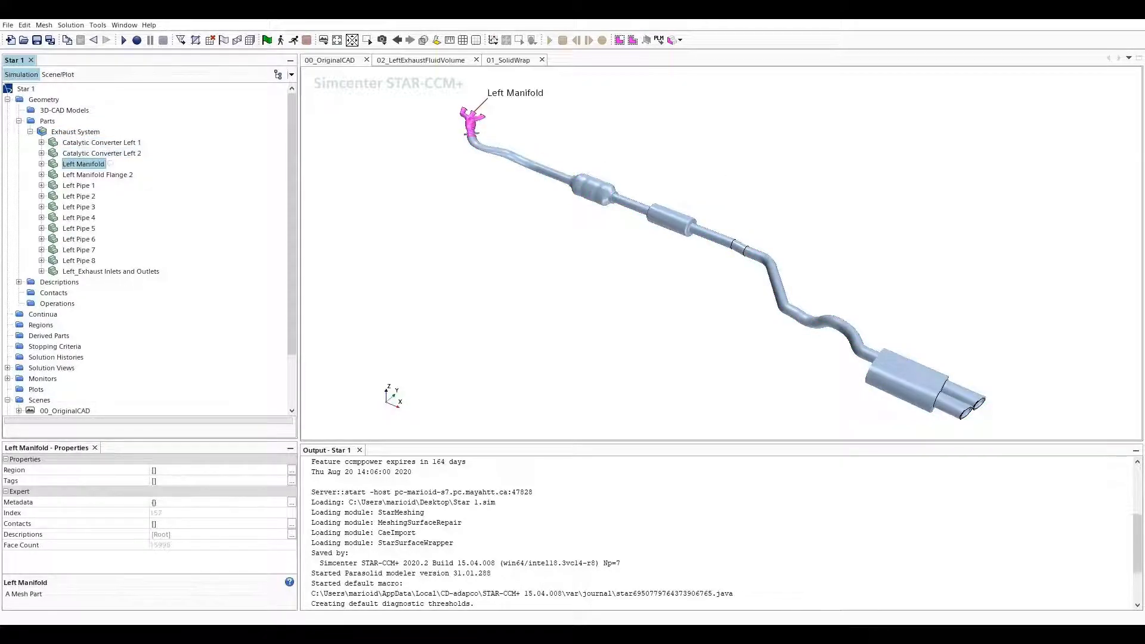
# Open the complete Exhaust System composite part for surface repair
pyautogui.click(76, 132)
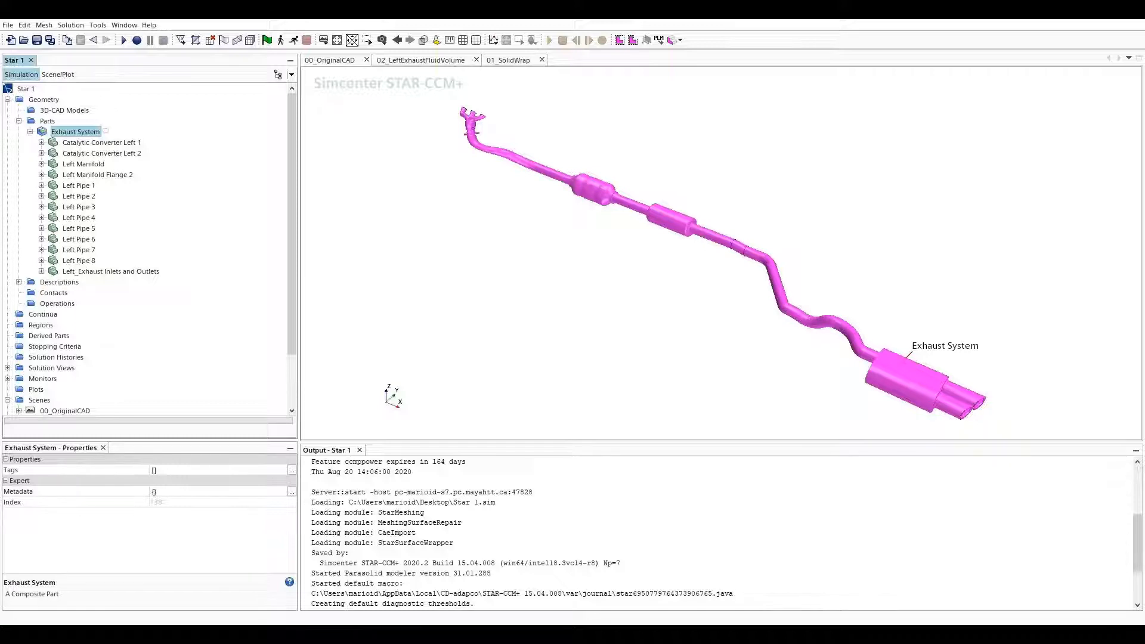
pyautogui.rightClick(81, 133)
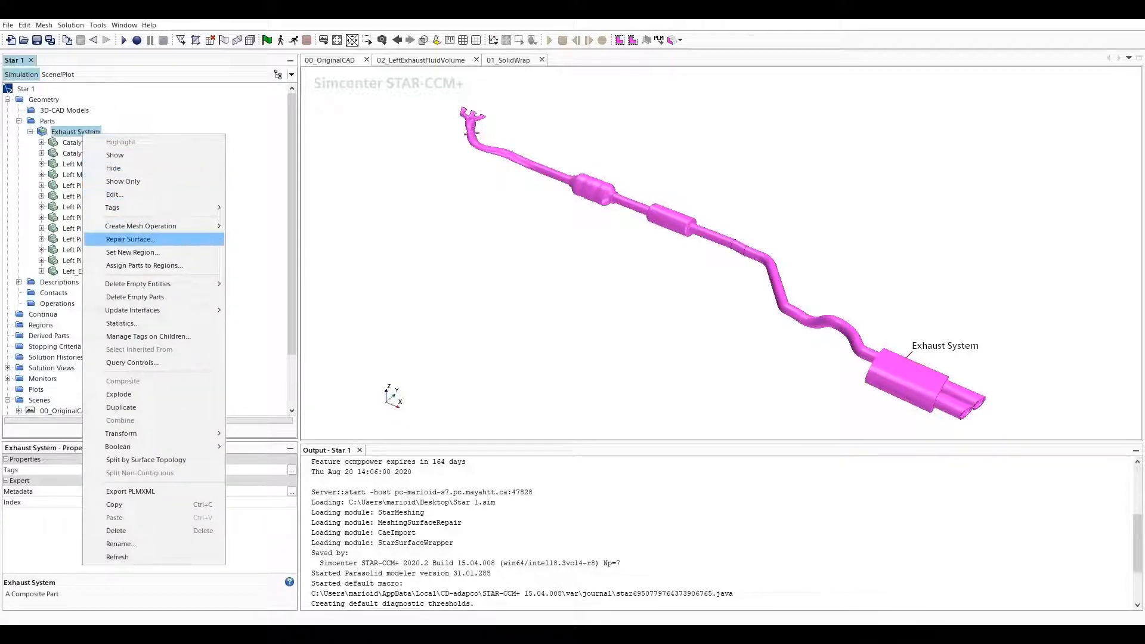
pyautogui.click(130, 240)
pyautogui.click(597, 355)
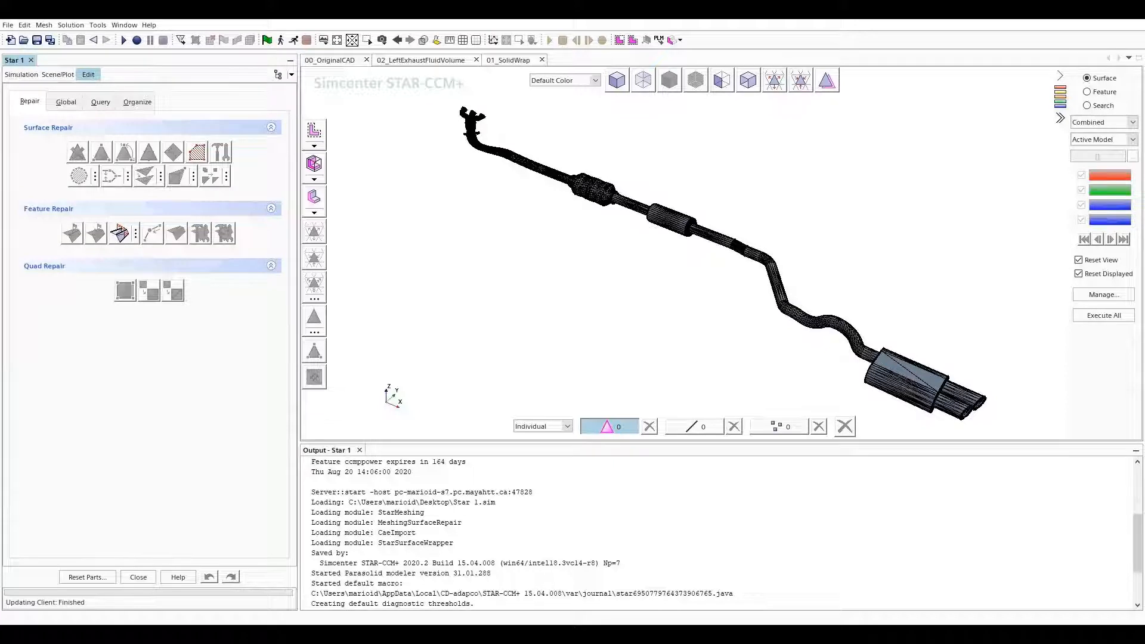
# Review the diagnostic thresholds for face quality, face proximity, pierced faces, free edges, and non-manifold edges and vertices
pyautogui.click(1103, 295)
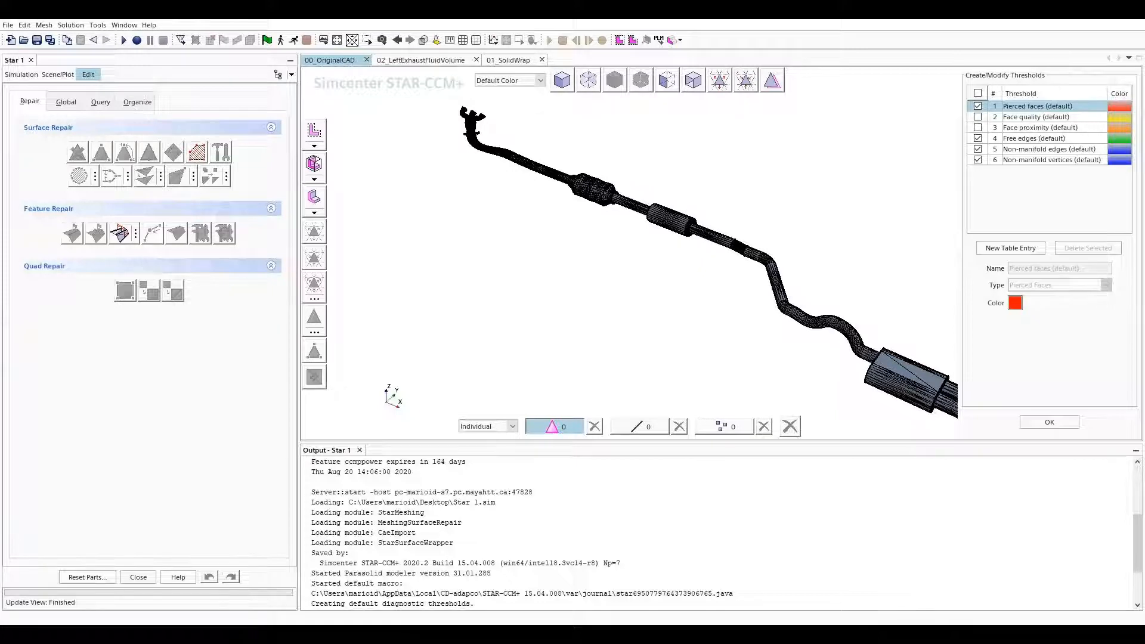
pyautogui.click(1036, 117)
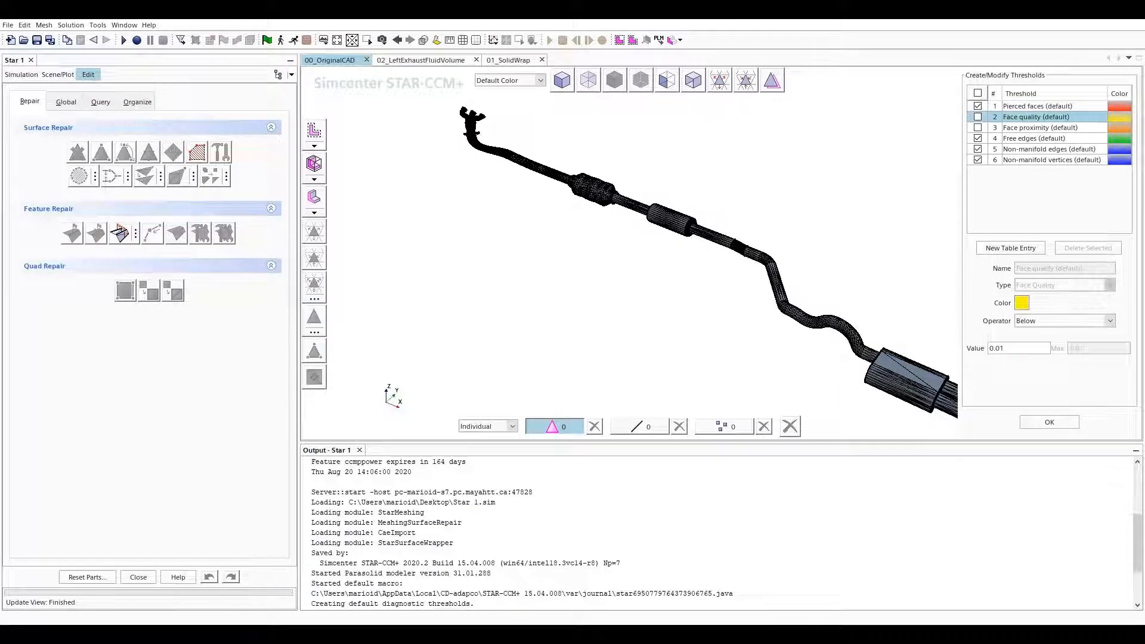
pyautogui.click(1040, 127)
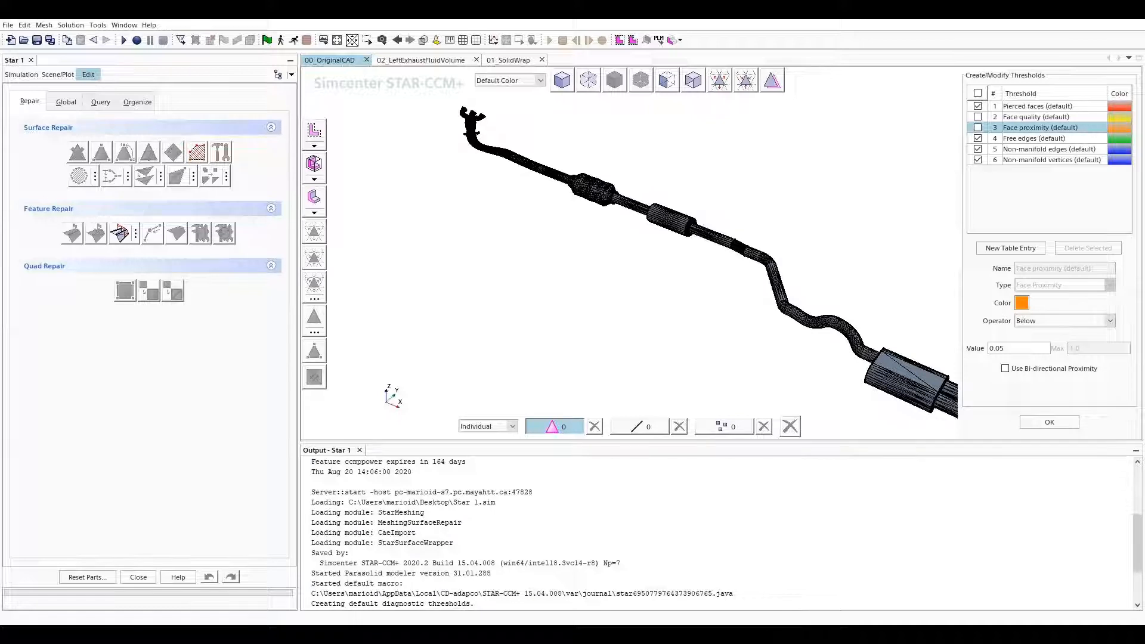
pyautogui.click(1038, 106)
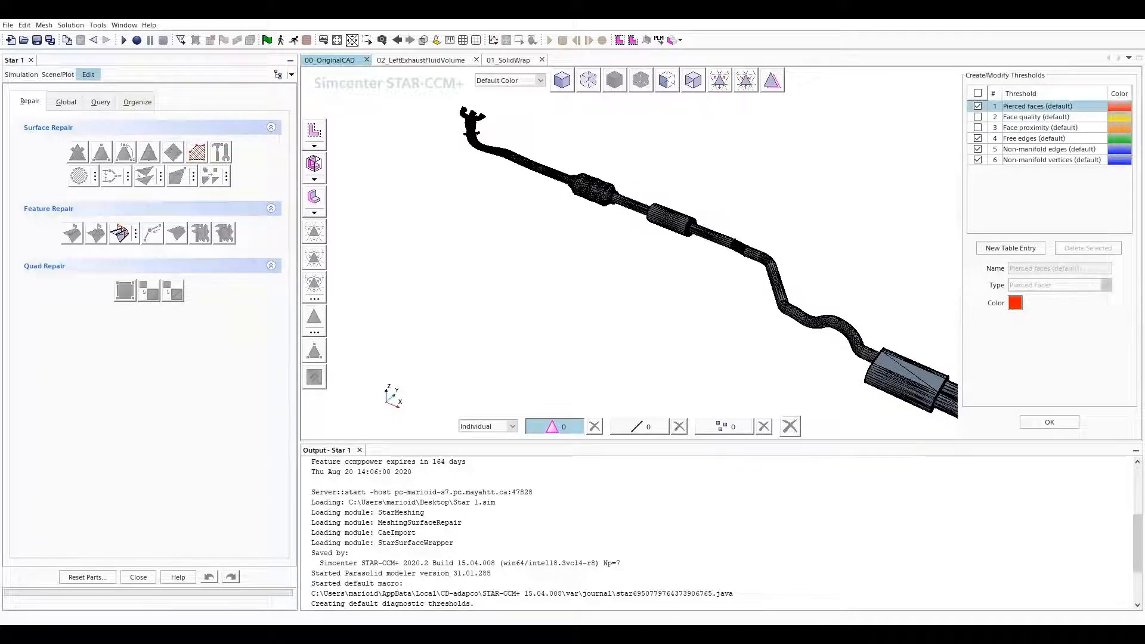
pyautogui.click(1035, 138)
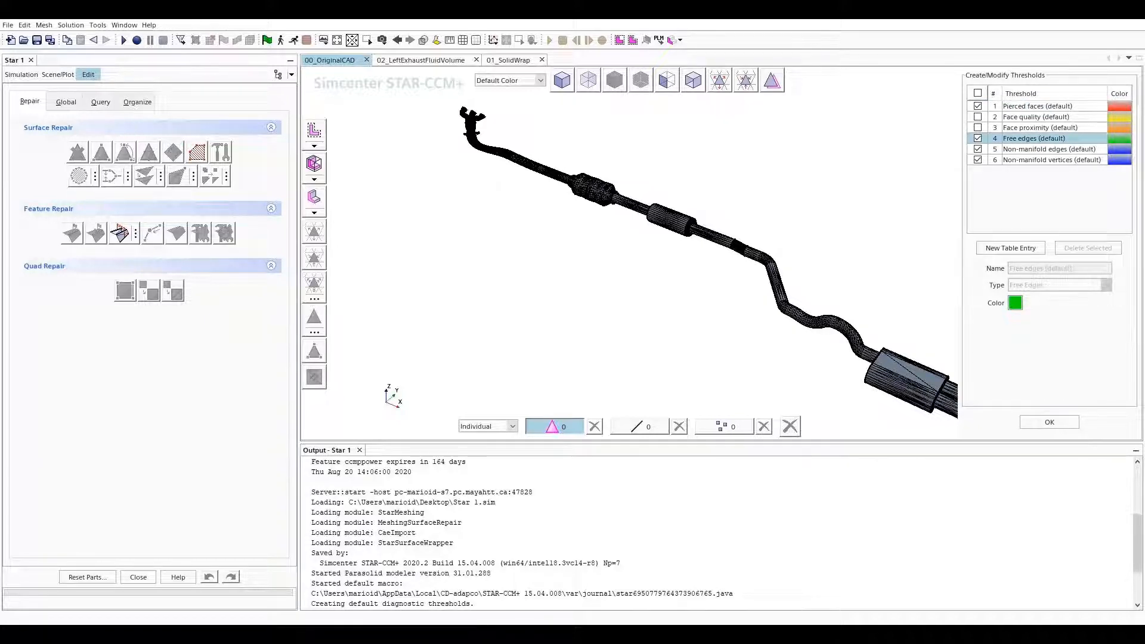
pyautogui.click(1049, 149)
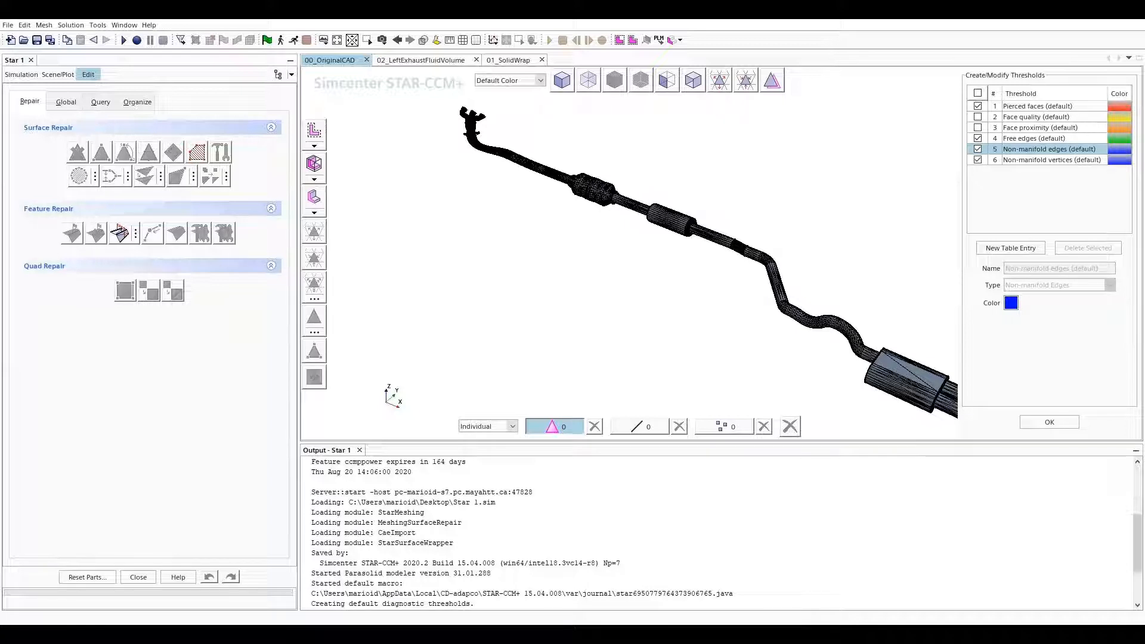
pyautogui.click(1052, 160)
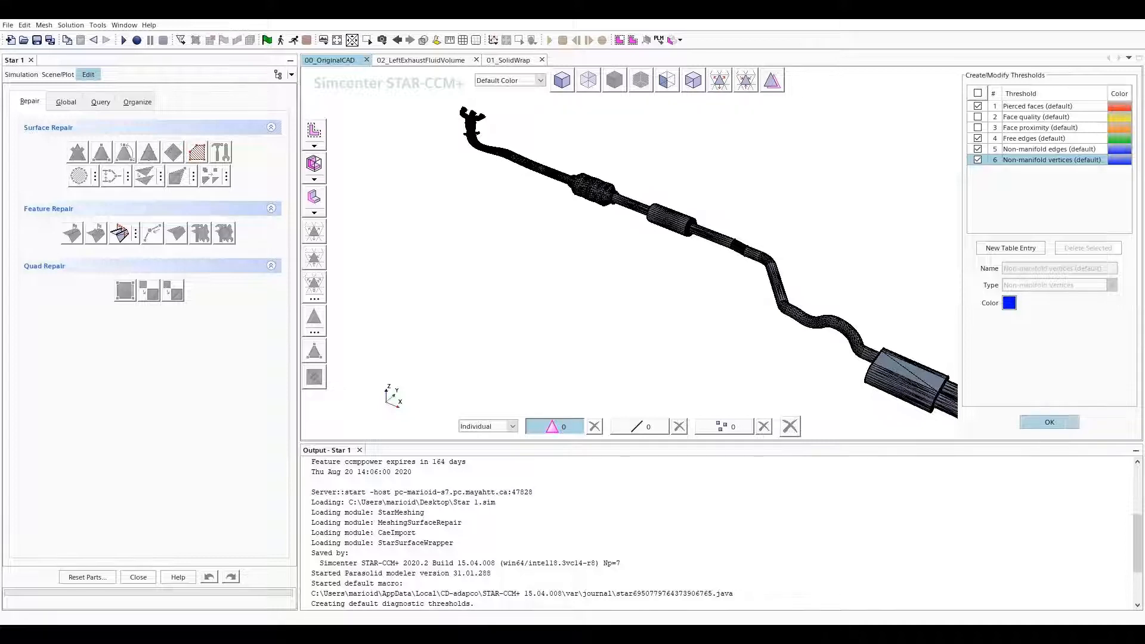
pyautogui.click(1050, 421)
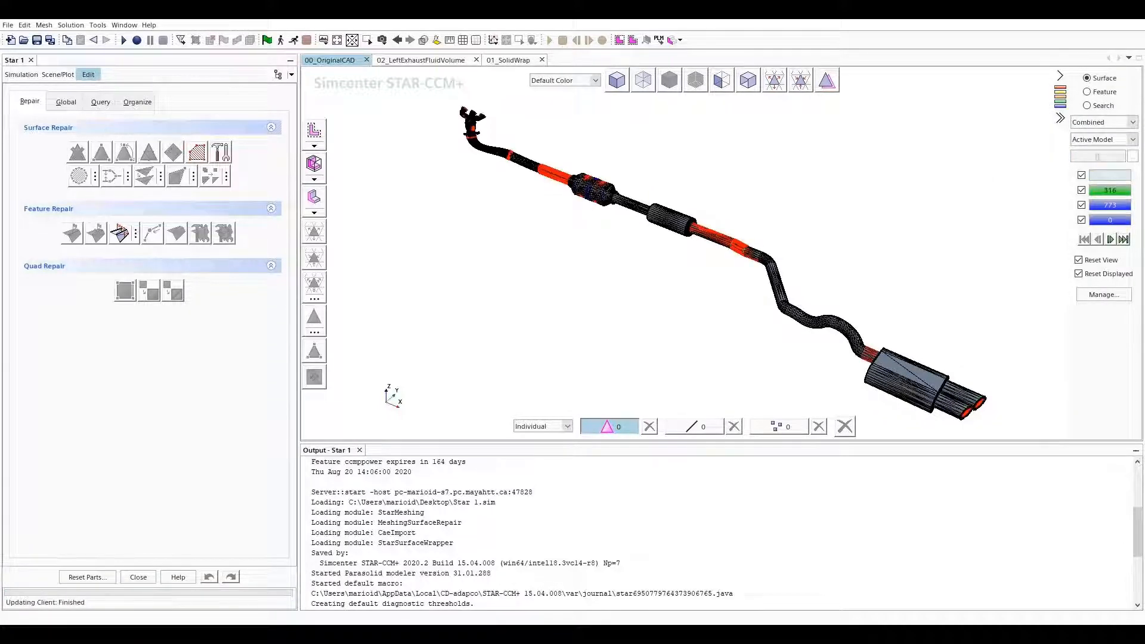
# Highlight the exhaust surface's pierced faces, free edges and non-manifold edges in turn, and leave surface repair
pyautogui.click(1110, 174)
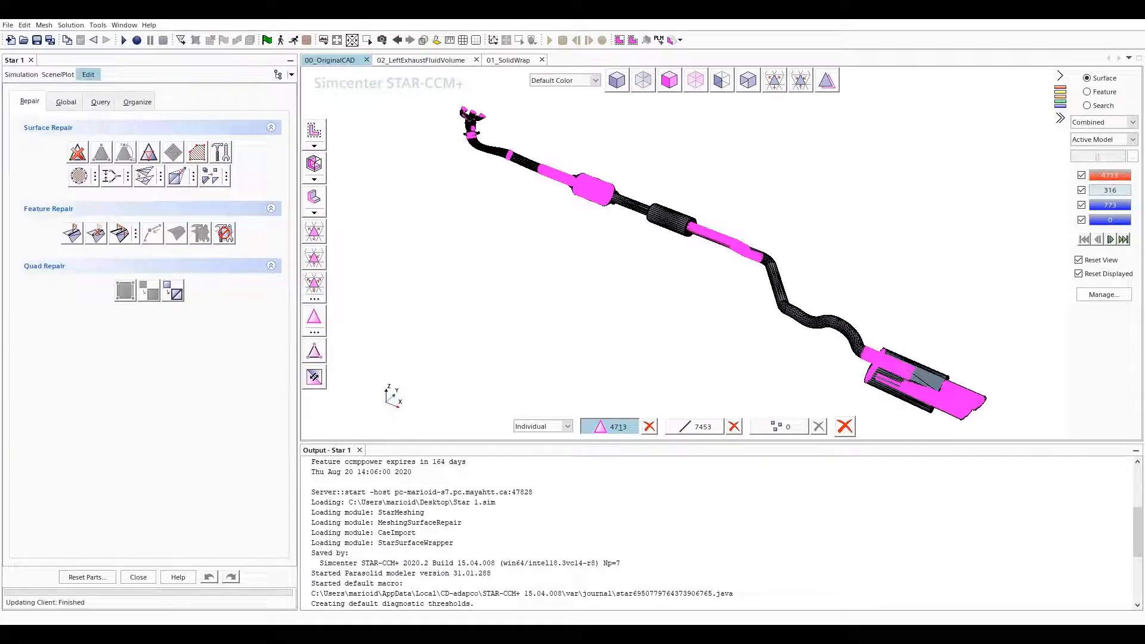
pyautogui.click(1110, 191)
pyautogui.click(1110, 205)
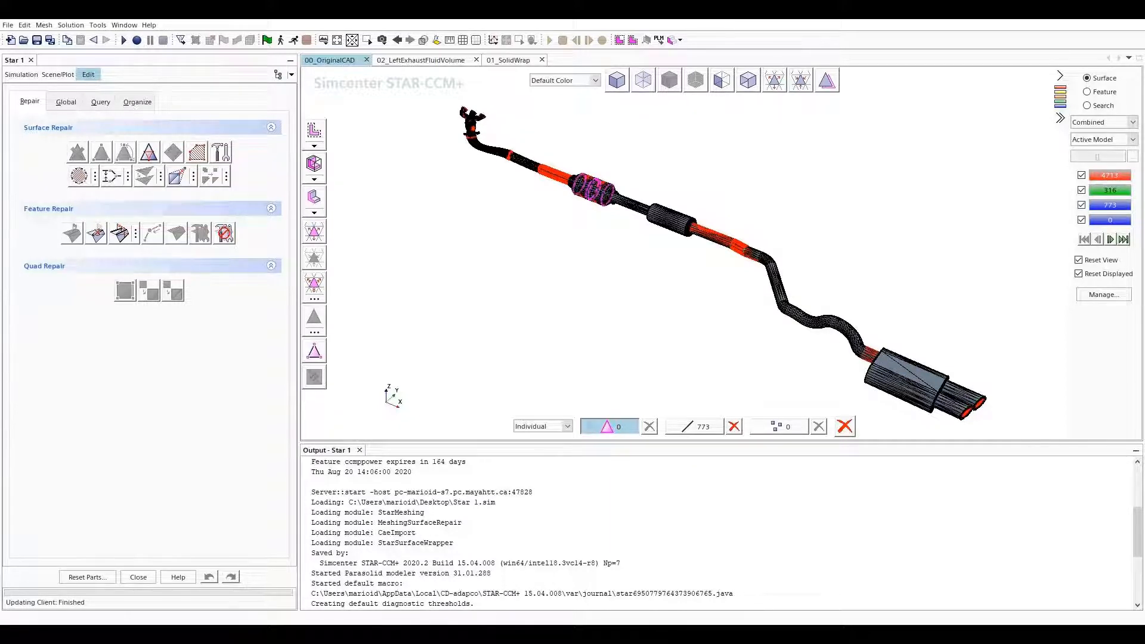
pyautogui.click(139, 577)
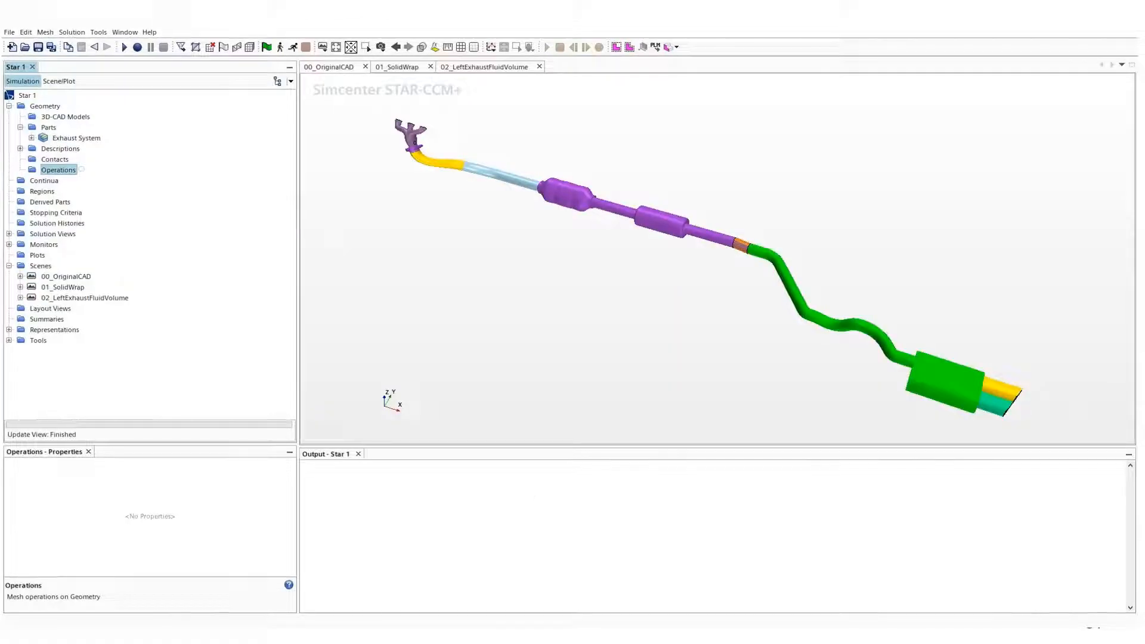
# Create a Surface Wrapper operation on all Exhaust System parts from Catalytic Converter Left 1 through Left Pipe 8, excluding Left_Exhaust Inlets and Outlets
pyautogui.rightClick(57, 170)
pyautogui.moveTo(104, 177)
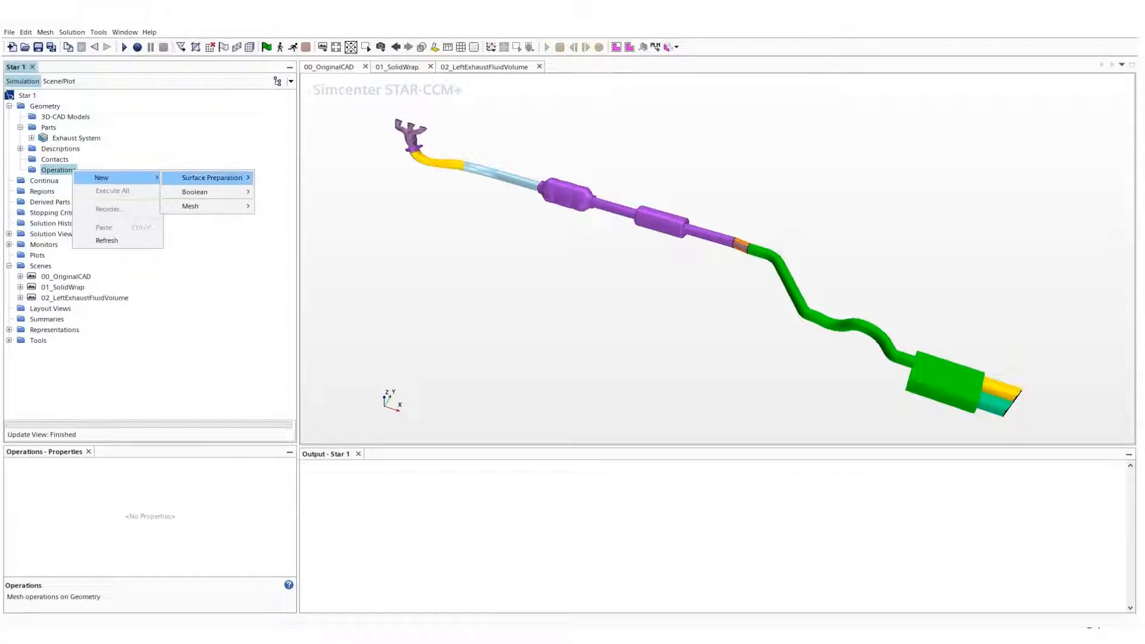
pyautogui.moveTo(212, 177)
pyautogui.click(280, 178)
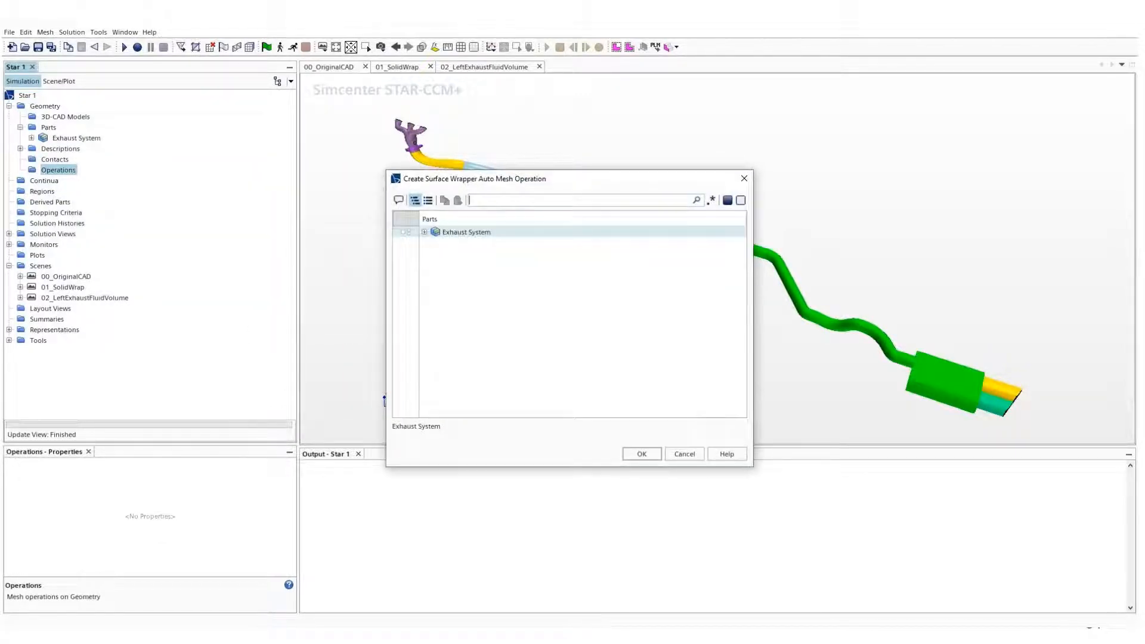
pyautogui.click(425, 232)
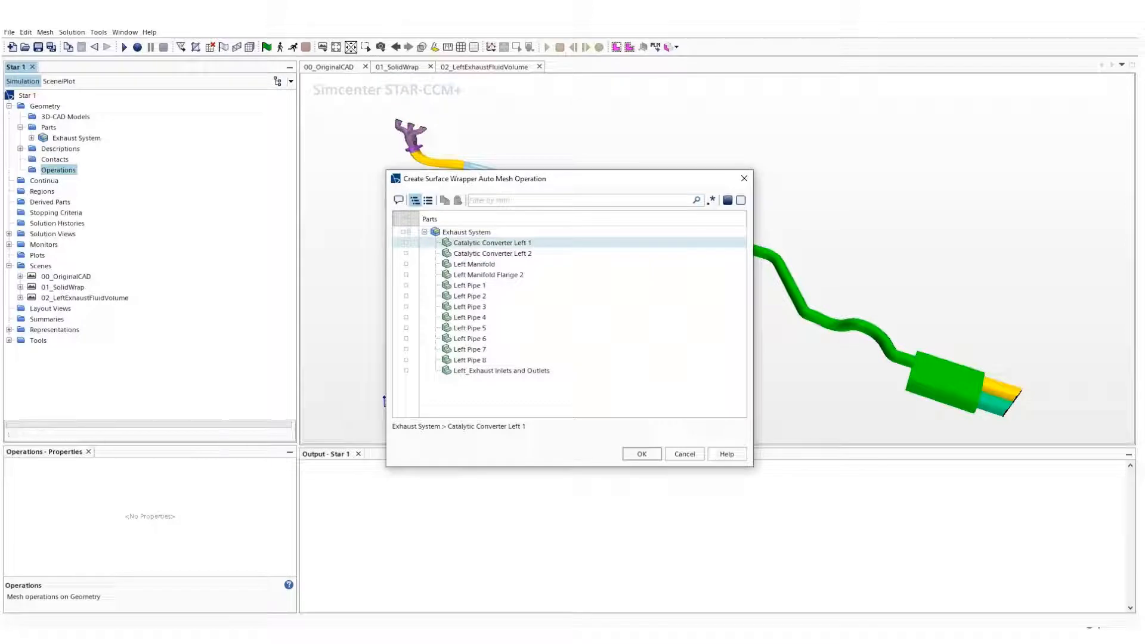
pyautogui.click(492, 243)
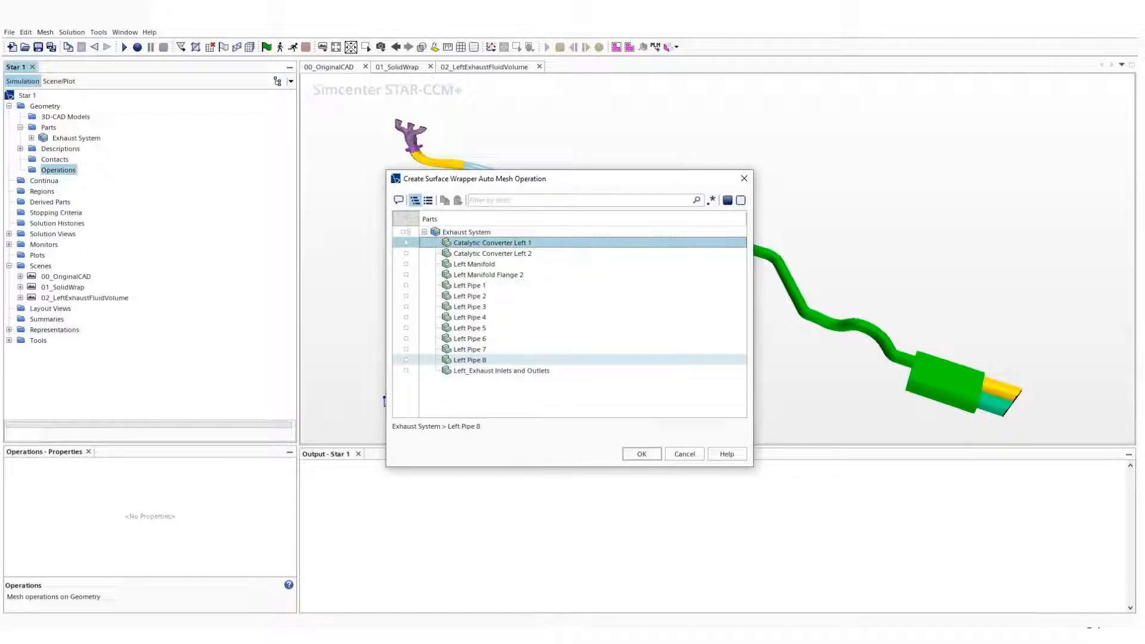
pyautogui.keyDown('shift'); pyautogui.click(470, 360); pyautogui.keyUp('shift')
pyautogui.rightClick(501, 307)
pyautogui.click(537, 310)
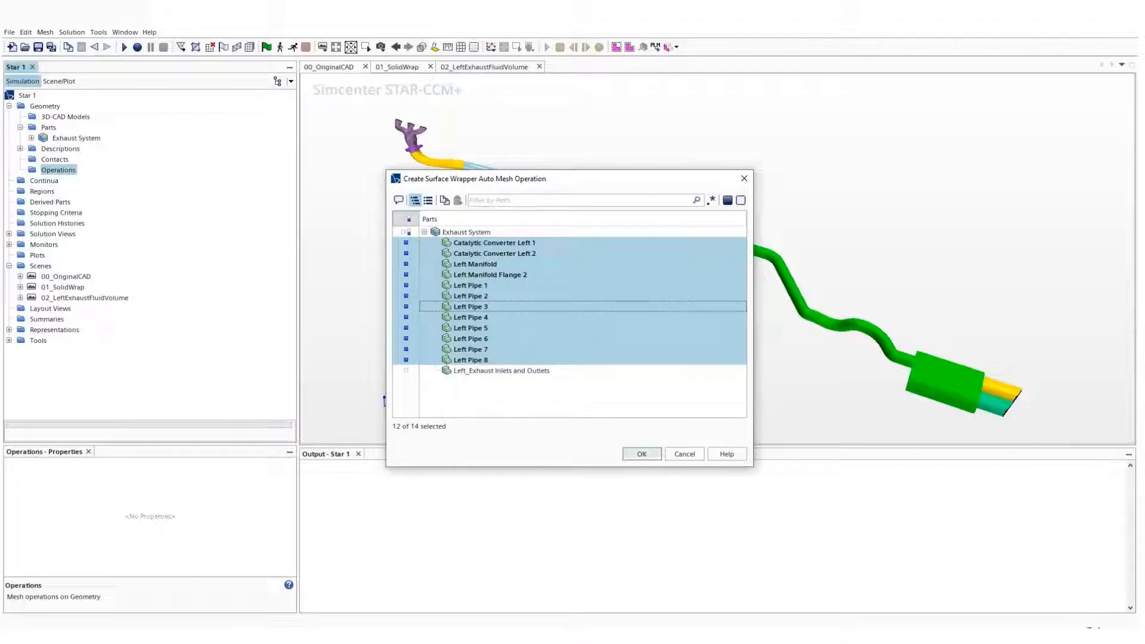
pyautogui.click(642, 454)
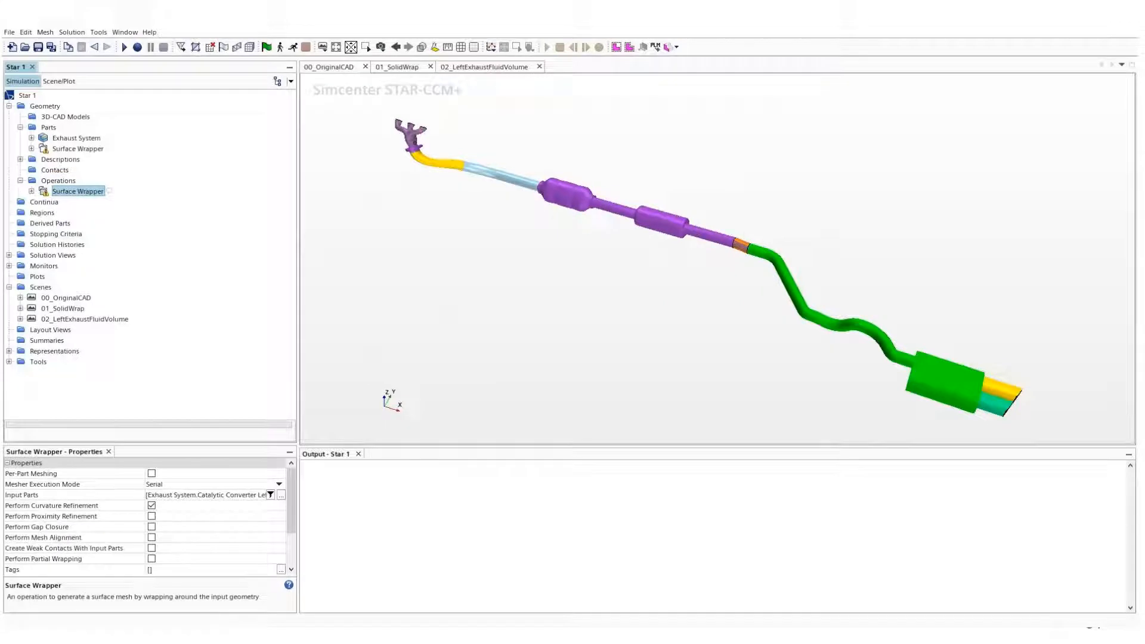
# Set the Surface Wrapper operation's default Base Size to 10 mm
pyautogui.click(31, 191)
pyautogui.click(43, 202)
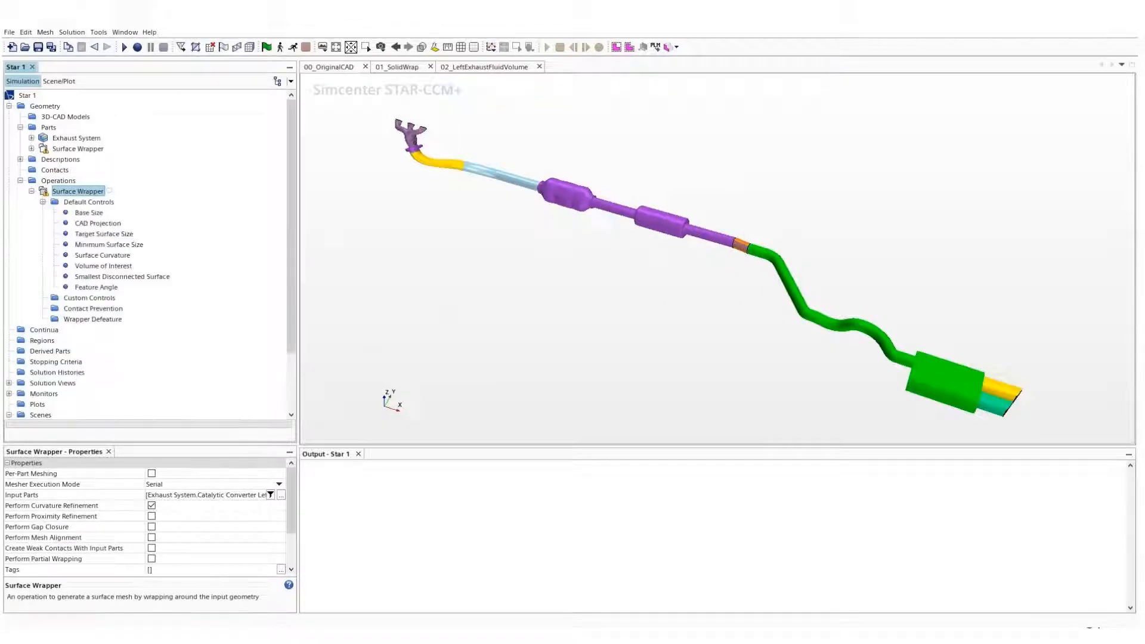
pyautogui.click(89, 213)
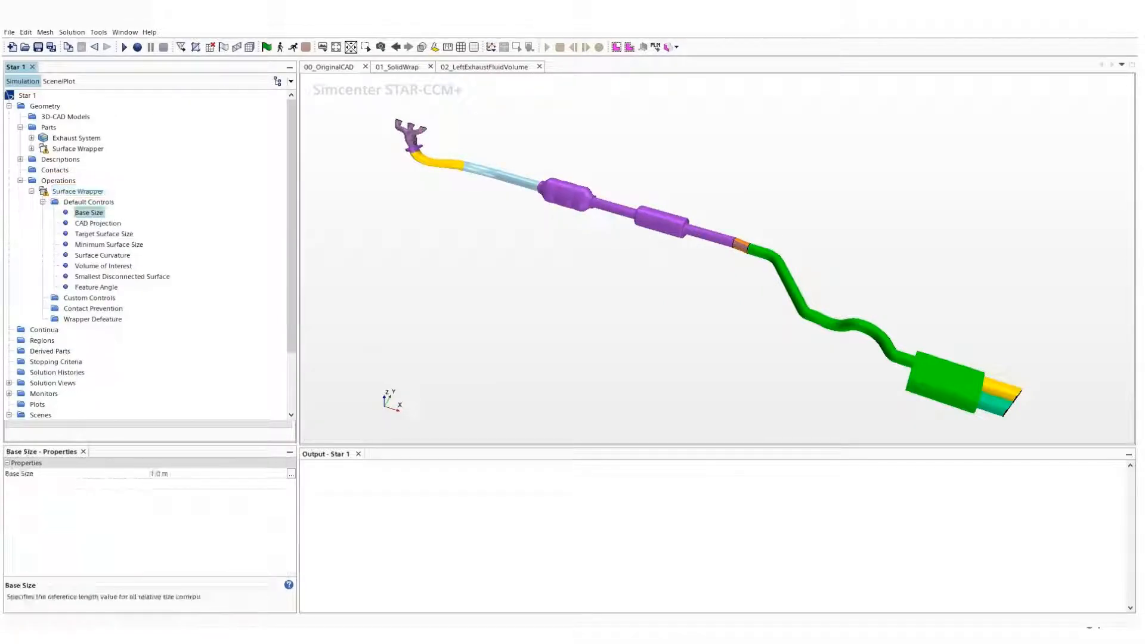
pyautogui.click(161, 474)
pyautogui.write('10 mm')
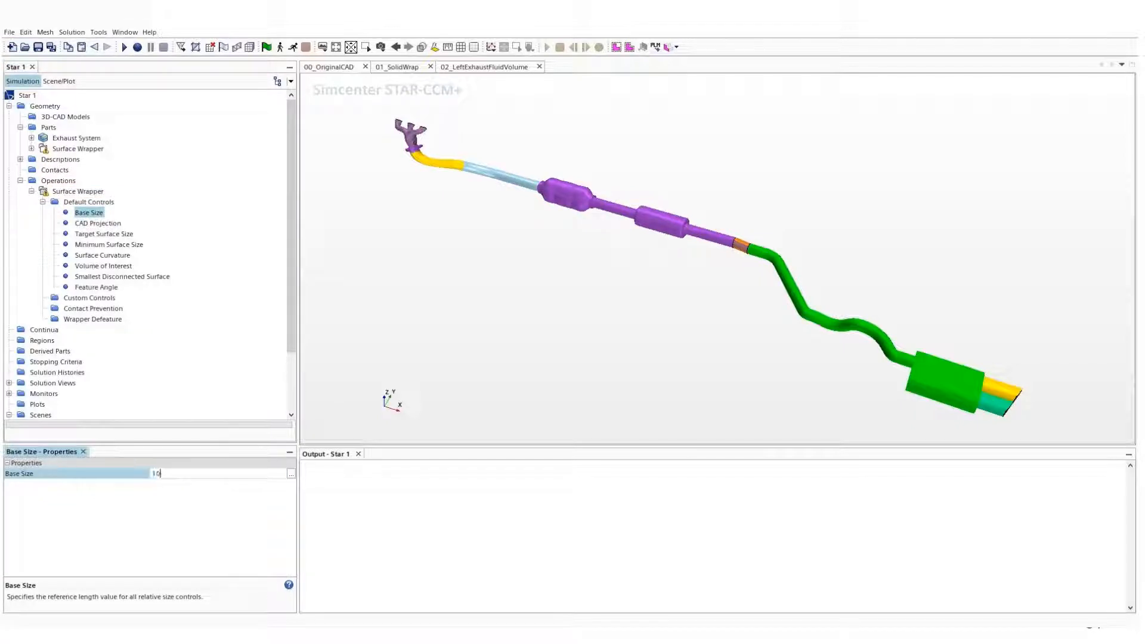
pyautogui.press('Return')
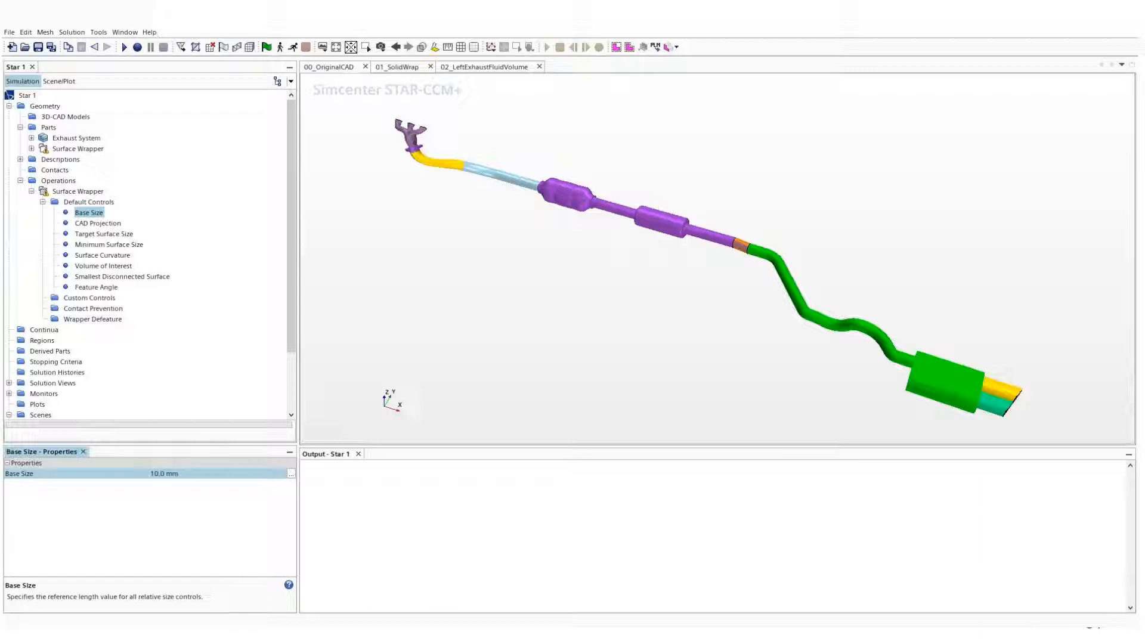
# Review the default minimum surface size, and set the wrapper's Volume of Interest method to External
pyautogui.click(109, 245)
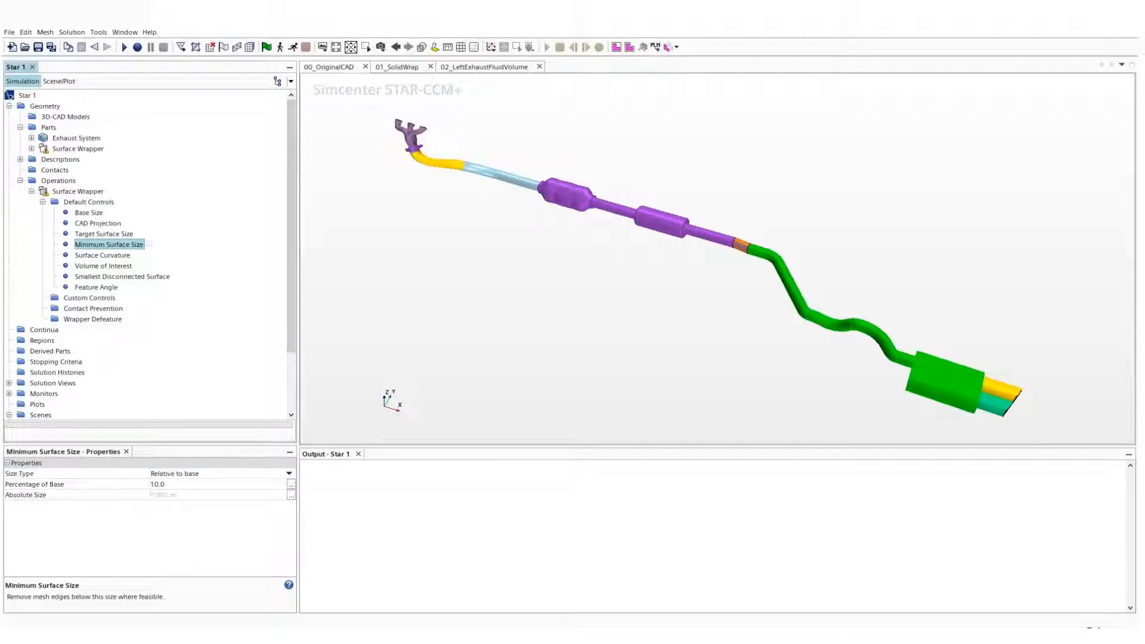
pyautogui.click(103, 266)
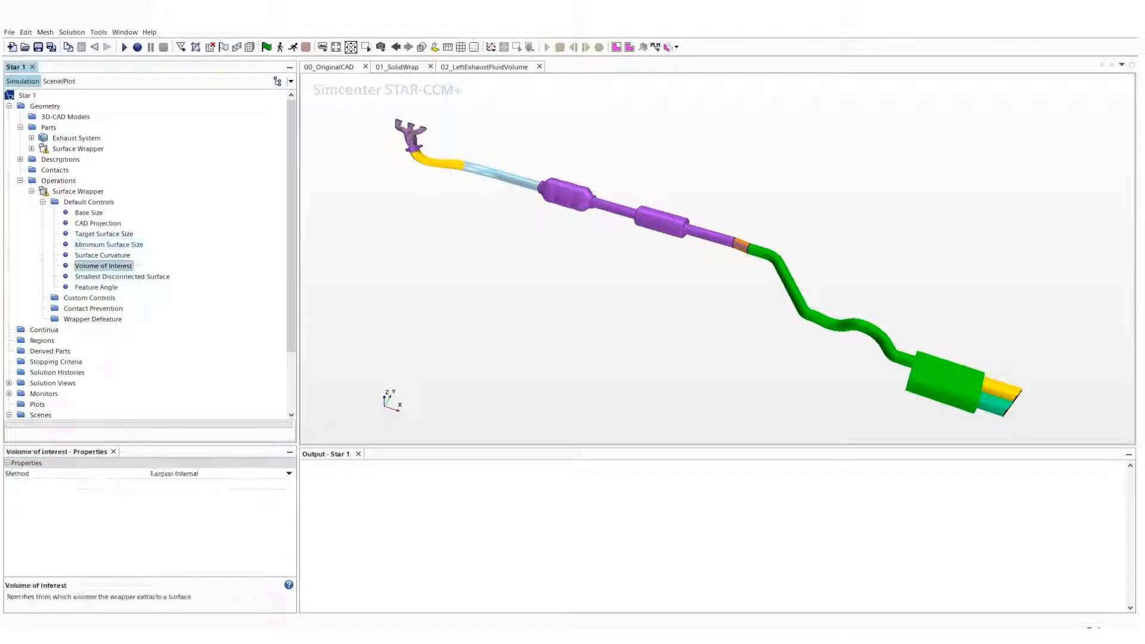
pyautogui.click(289, 473)
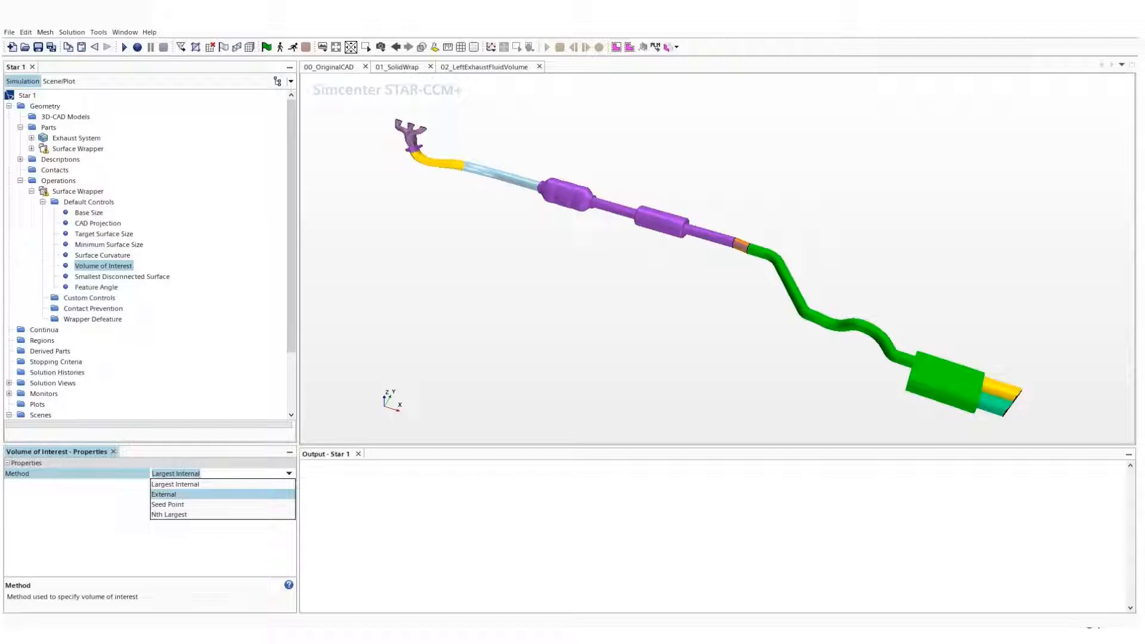
pyautogui.press('Return')
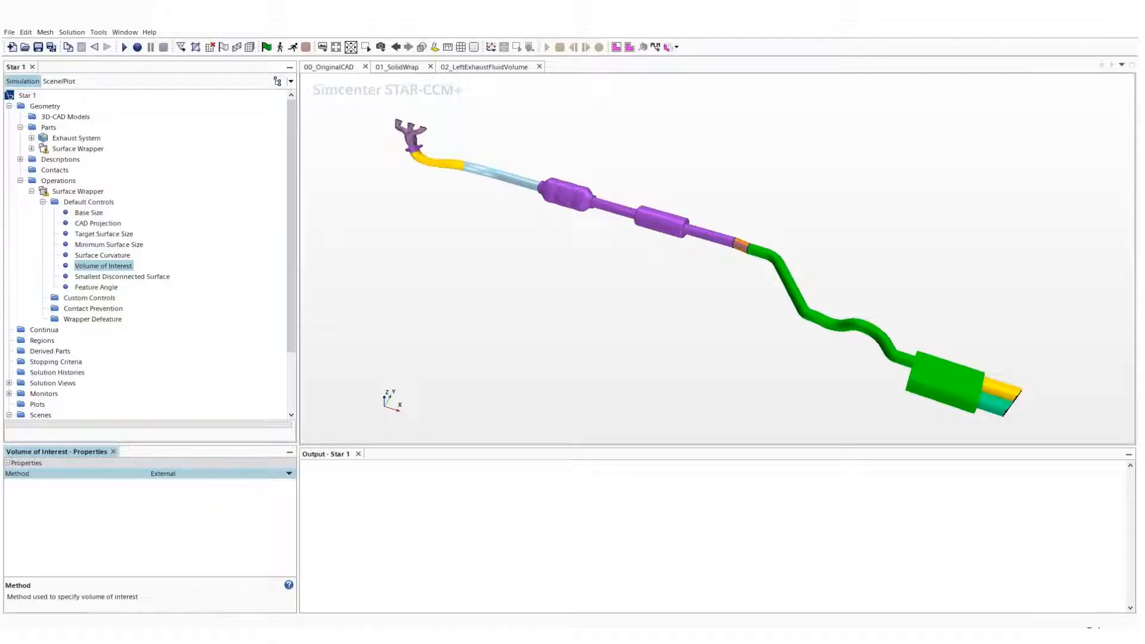
# Rename the Surface Wrapper operation as Solid:Wrap
pyautogui.click(77, 191)
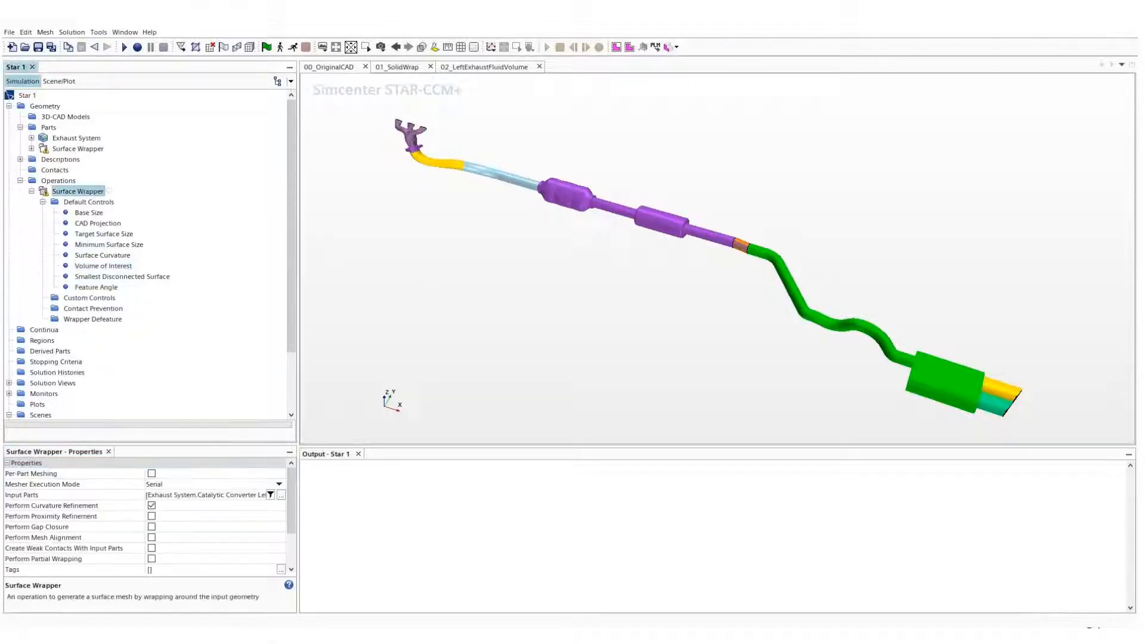
pyautogui.rightClick(85, 192)
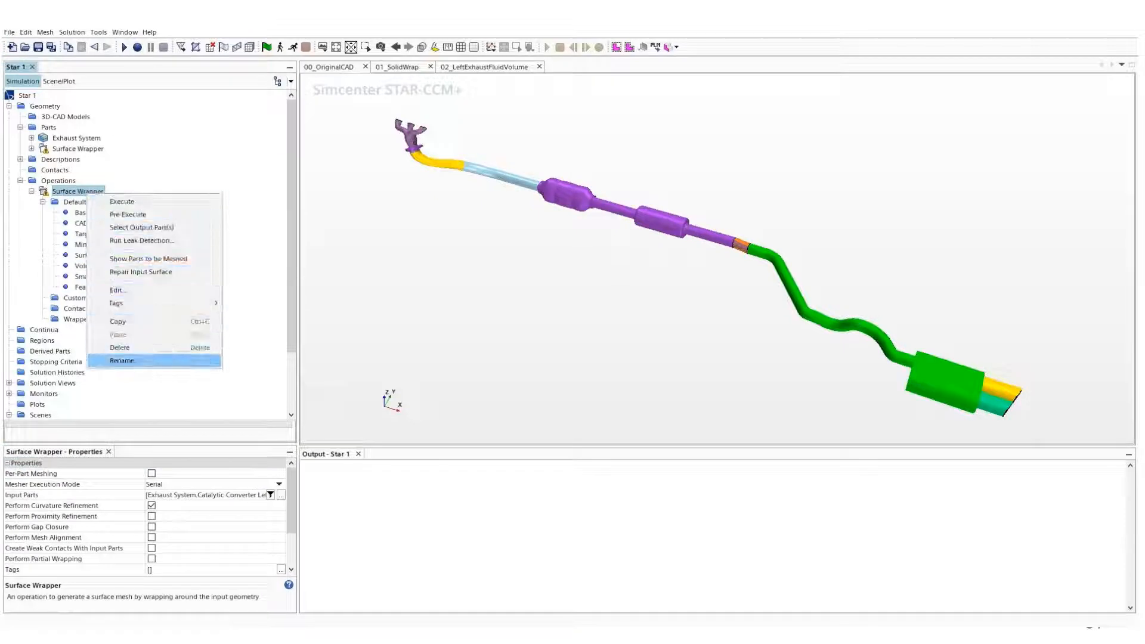
pyautogui.click(119, 360)
pyautogui.write('S')
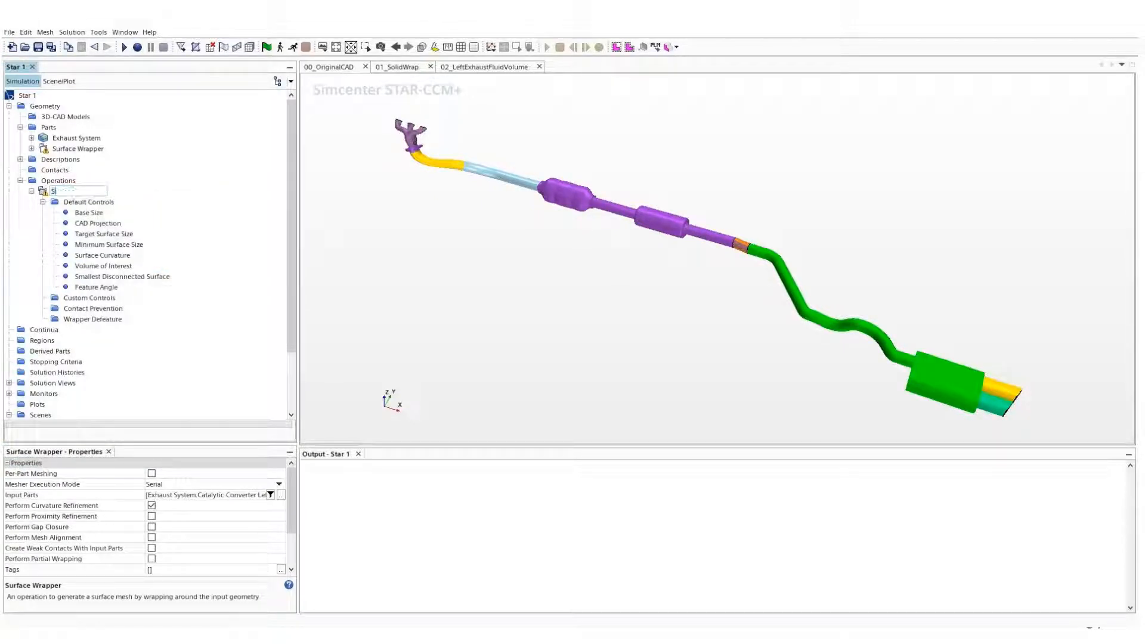
pyautogui.write('olid Wrap')
pyautogui.press('Return')
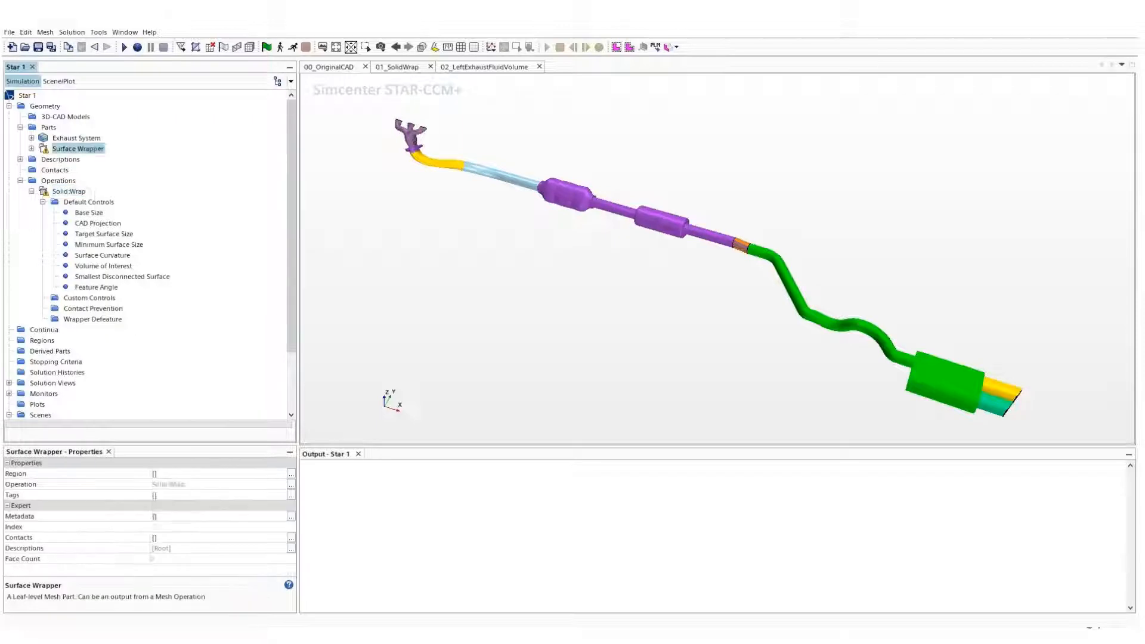
# Rename the wrapper's output part as Solid:Wrap and execute the Solid:Wrap operation
pyautogui.rightClick(94, 149)
pyautogui.click(203, 497)
pyautogui.write('Solid:Wrap')
pyautogui.press('Return')
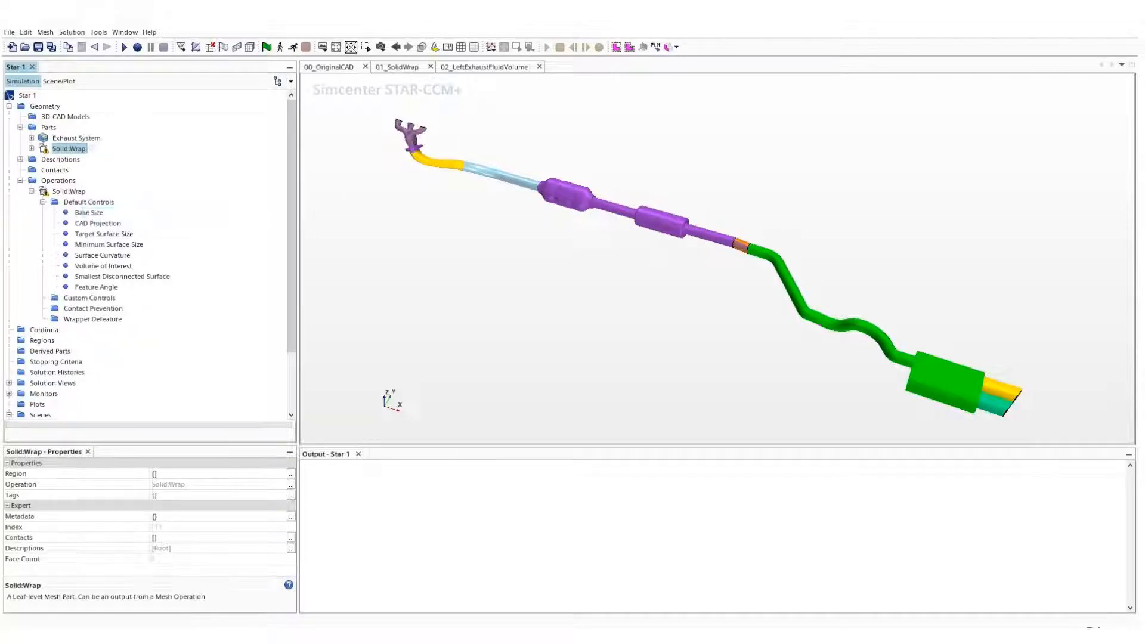
pyautogui.rightClick(77, 192)
pyautogui.click(115, 200)
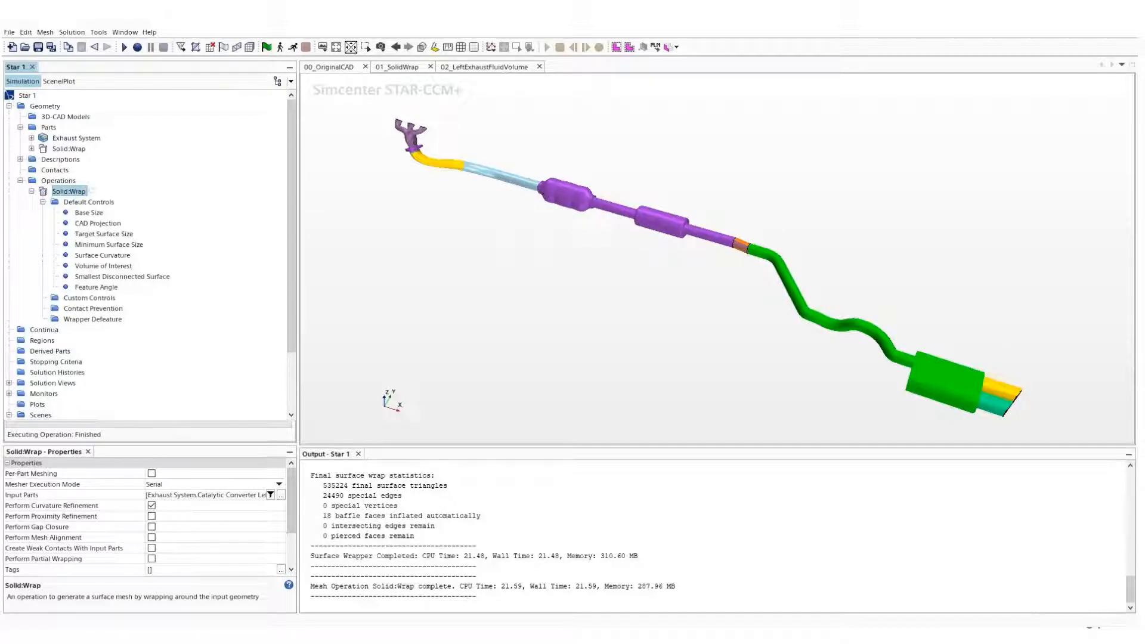
# Add the Solid:Wrap part to the 01_SolidWrap scene's existing Outline 1 and Surface 1 displayers
pyautogui.click(397, 67)
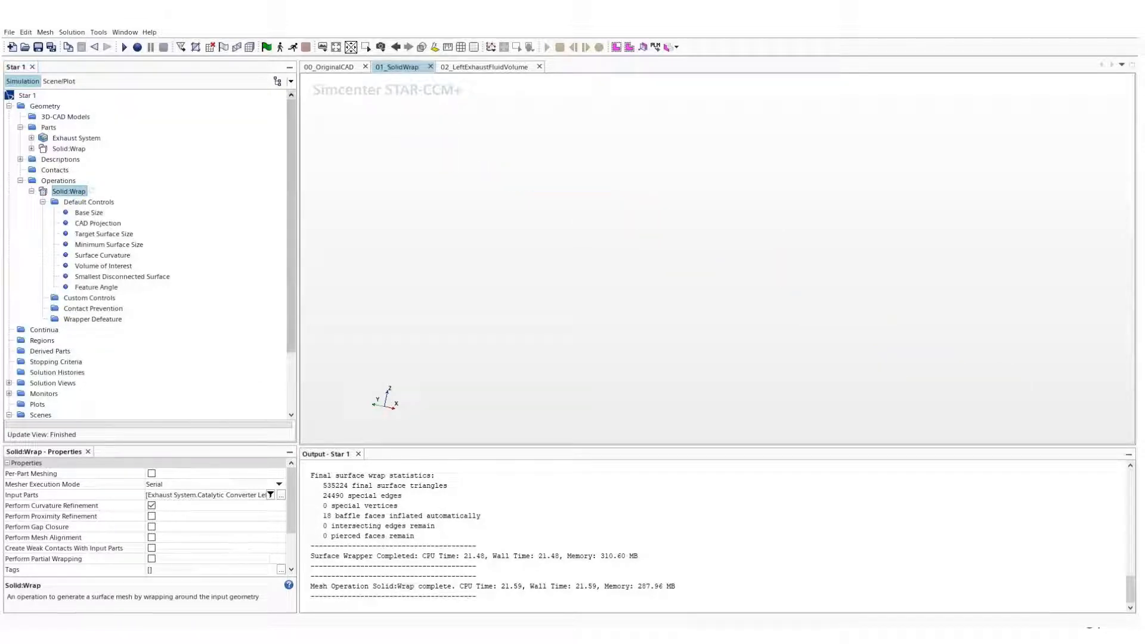
pyautogui.click(68, 148)
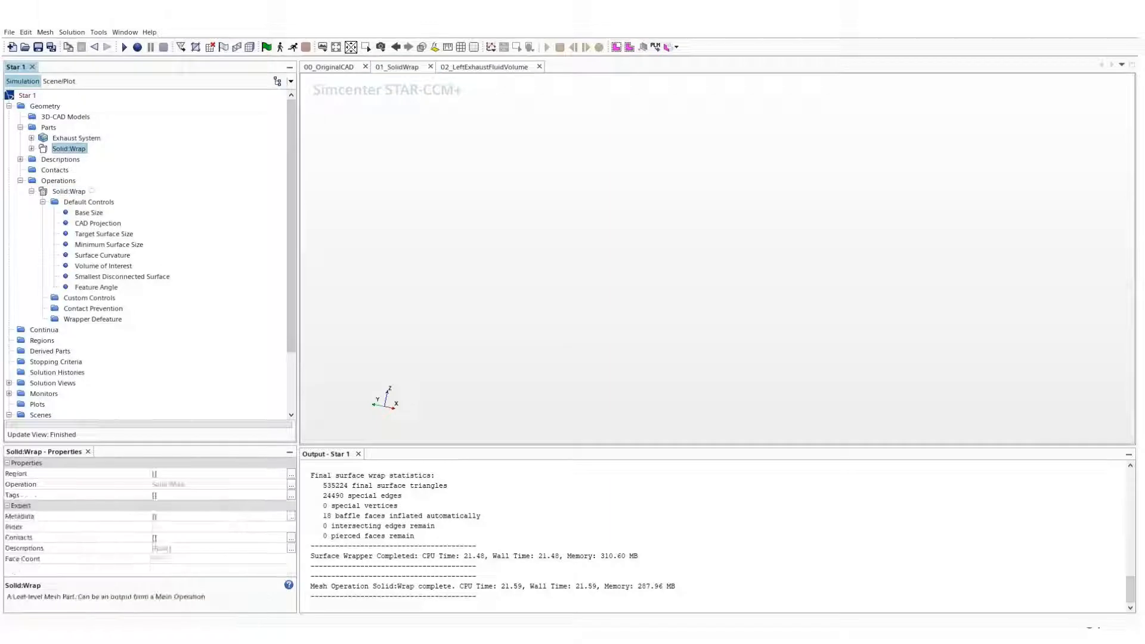
pyautogui.moveTo(69, 148); pyautogui.dragTo(465, 238)
pyautogui.click(454, 279)
pyautogui.click(454, 269)
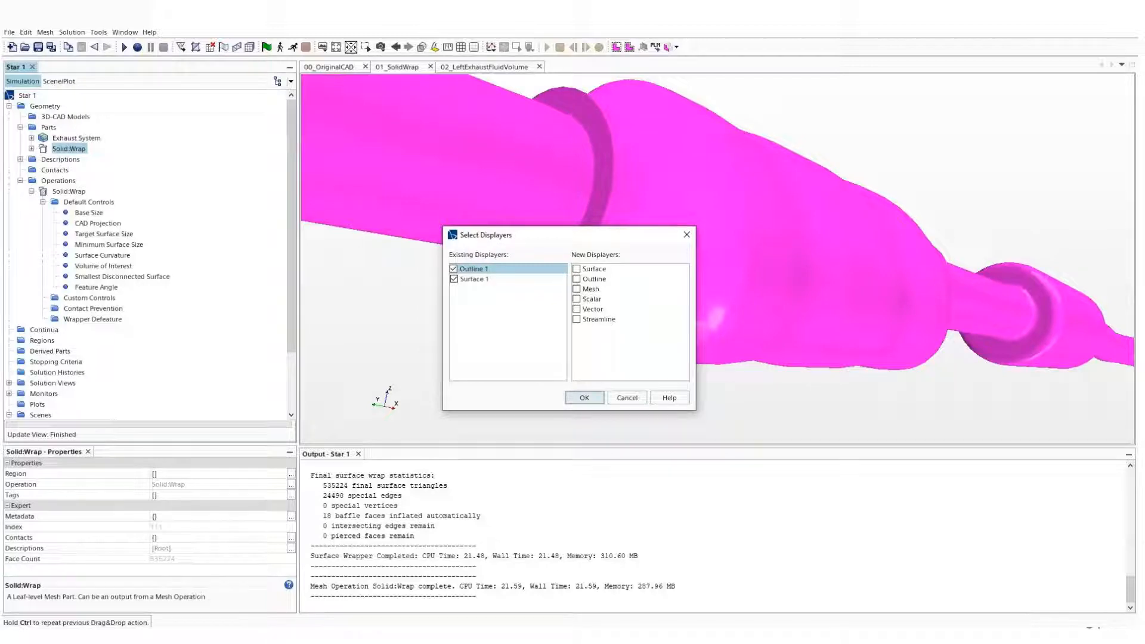
pyautogui.press('Return')
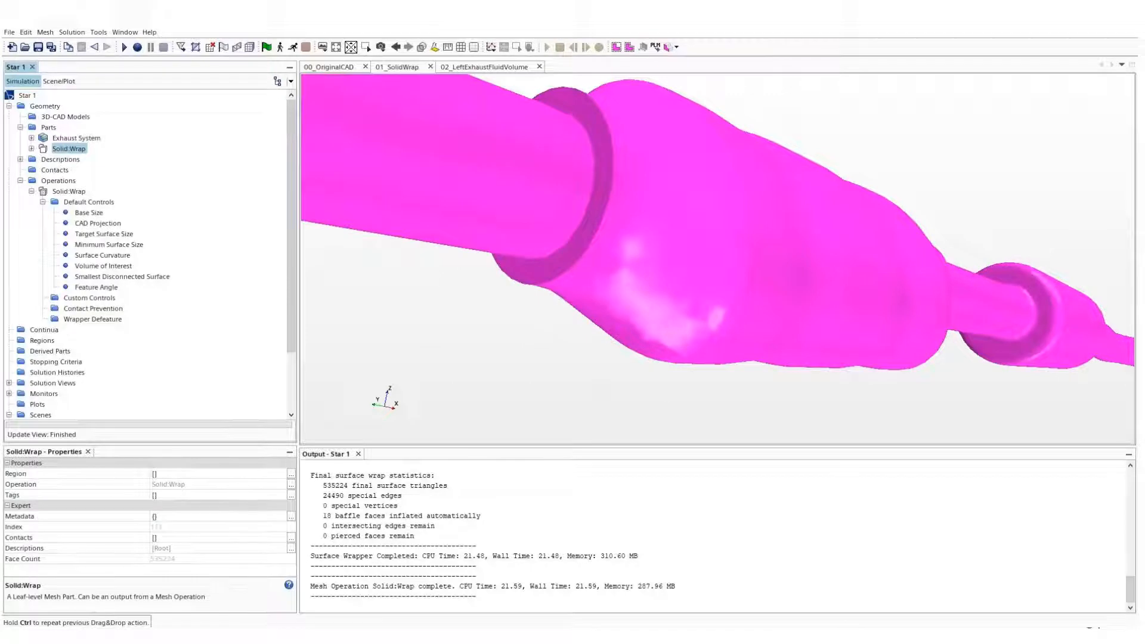
# Examine the wrapped exhaust surface in 01_SolidWrap around the manifold, its flange and the first pipes
pyautogui.press('r')
pyautogui.moveTo(698, 257); pyautogui.dragTo(701, 283)
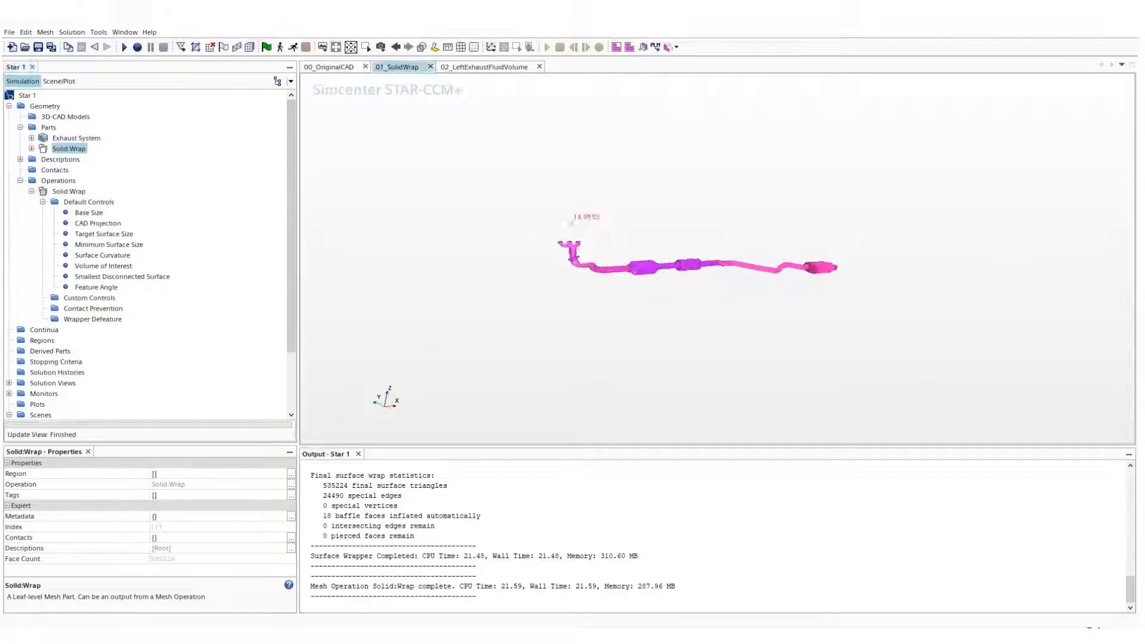
pyautogui.click(592, 254)
pyautogui.scroll(3, 591, 254)
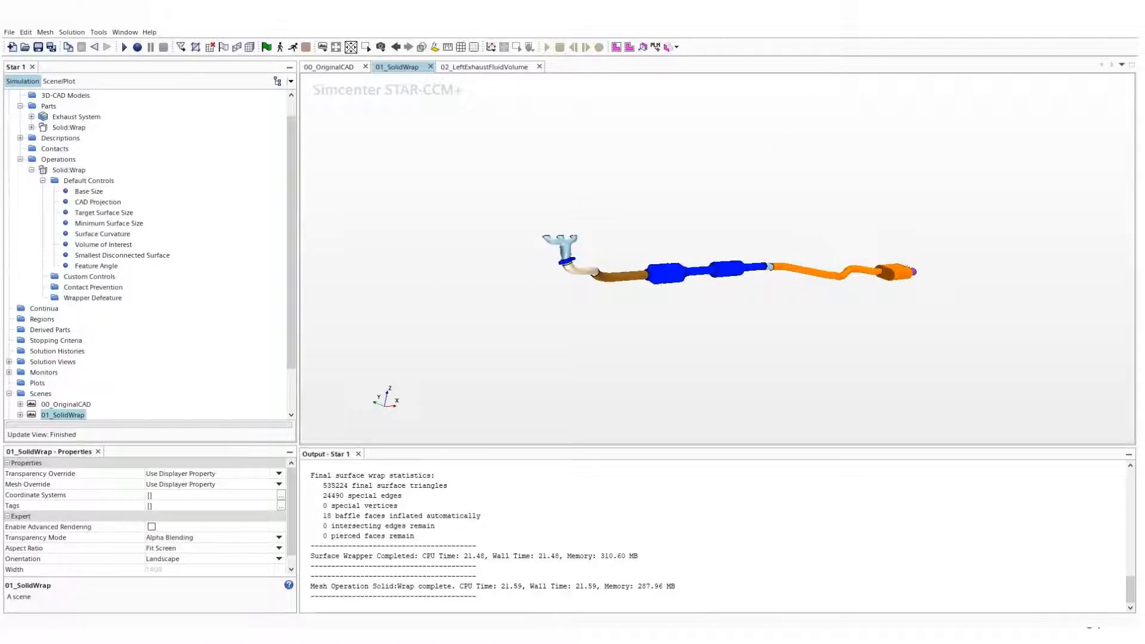
pyautogui.scroll(2, 591, 254)
pyautogui.moveTo(662, 268); pyautogui.dragTo(598, 268, button='right')
pyautogui.moveTo(599, 268); pyautogui.dragTo(599, 272)
pyautogui.scroll(3, 599, 272)
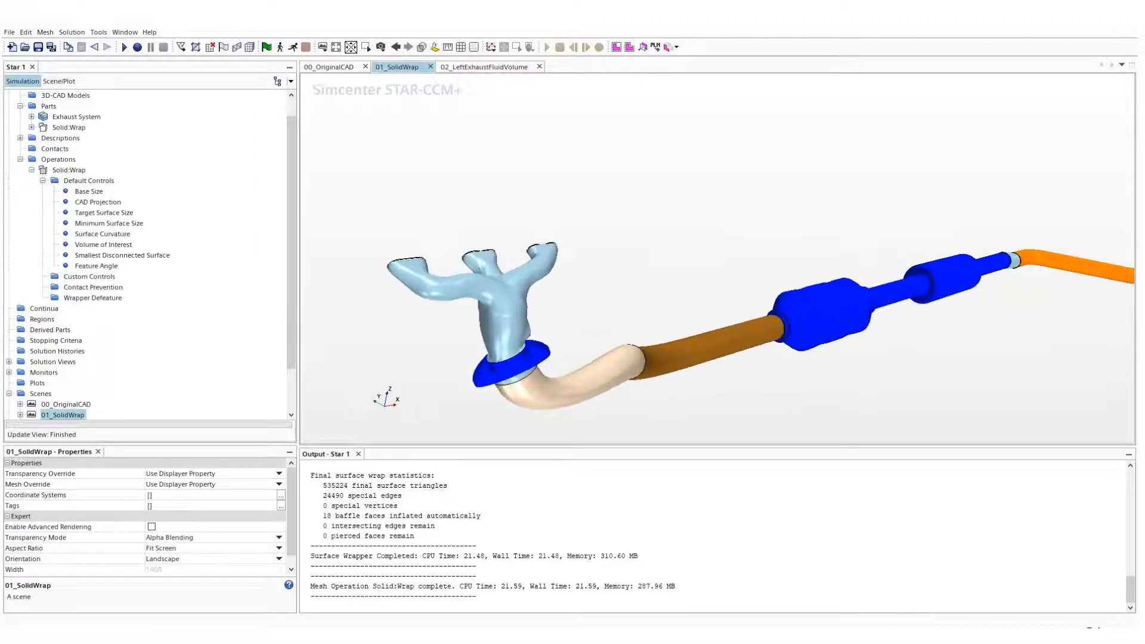
pyautogui.scroll(-2, 639, 320)
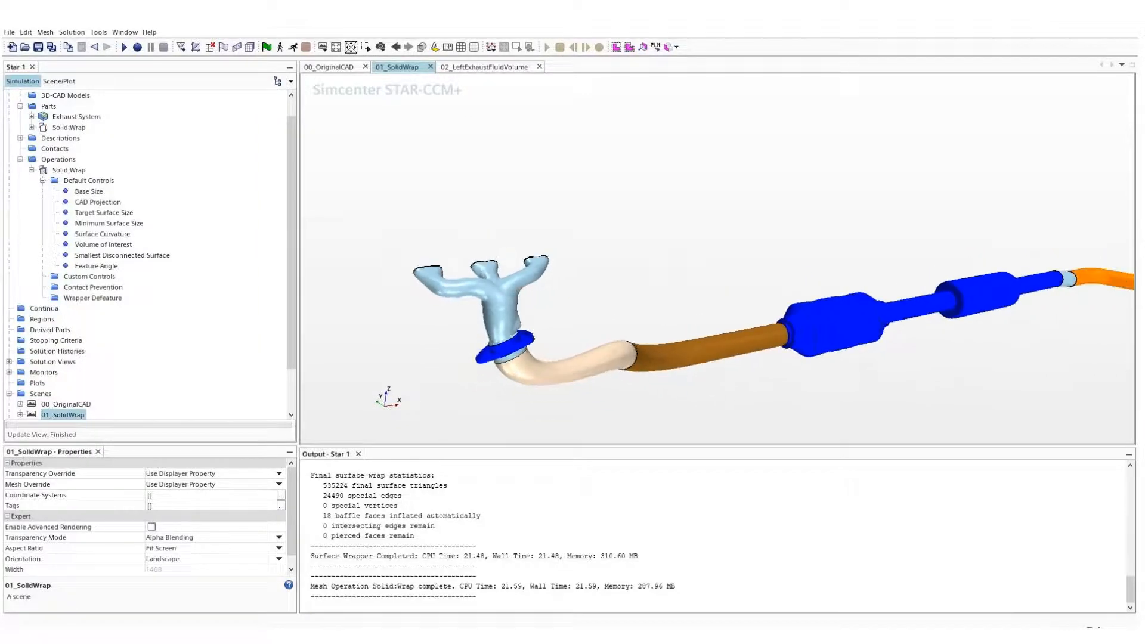
pyautogui.moveTo(638, 320); pyautogui.dragTo(607, 268, button='right')
pyautogui.scroll(3, 516, 307)
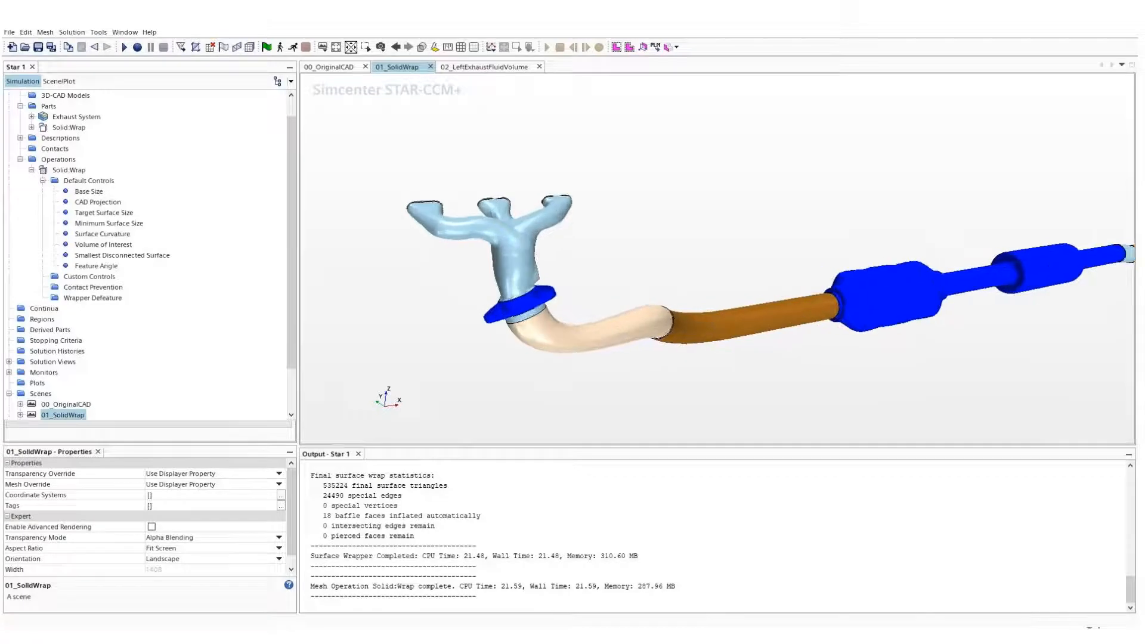
# Compare the junction between the left manifold and its flange in the 00_OriginalCAD scene with the wrapped surface in 01_SolidWrap
pyautogui.click(328, 67)
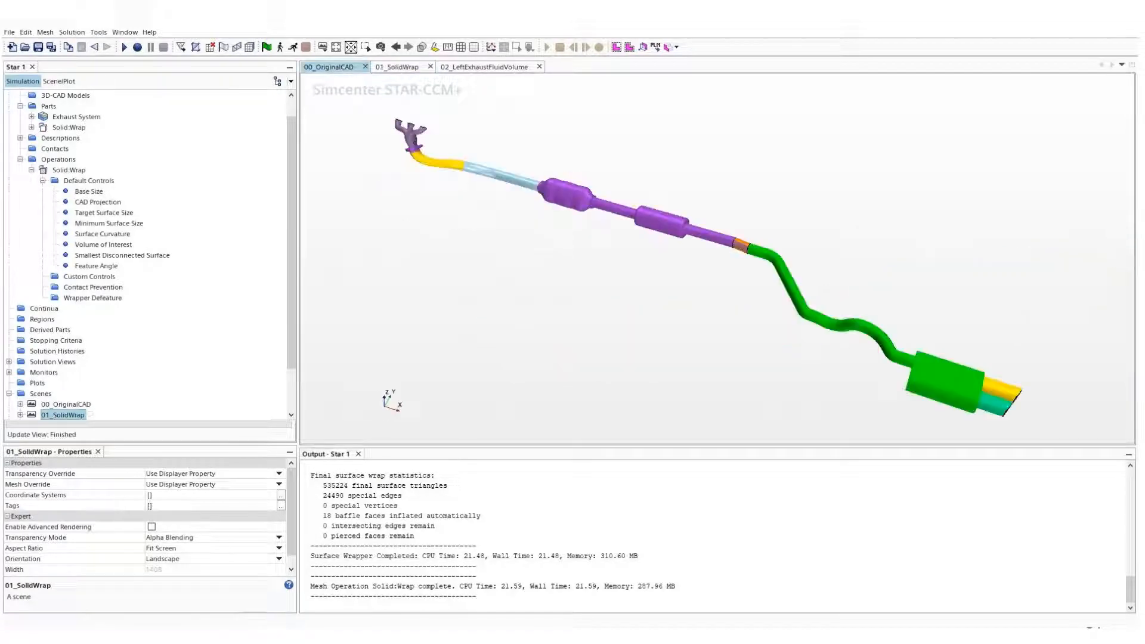
pyautogui.moveTo(537, 257); pyautogui.dragTo(564, 287)
pyautogui.scroll(2, 388, 133)
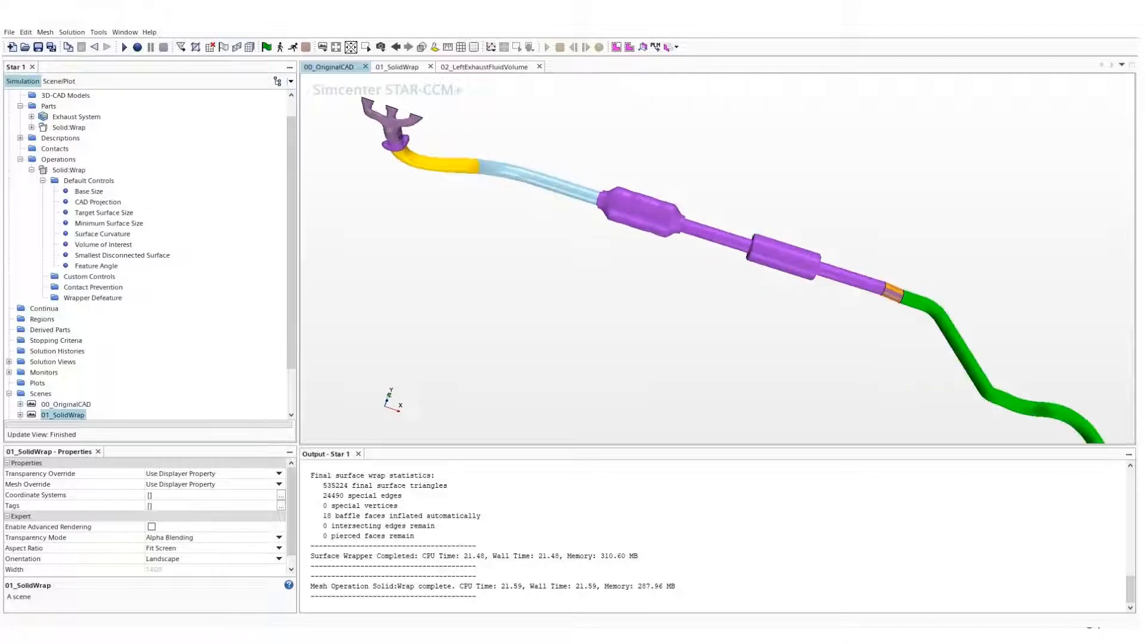
pyautogui.scroll(2, 388, 133)
pyautogui.scroll(4, 388, 133)
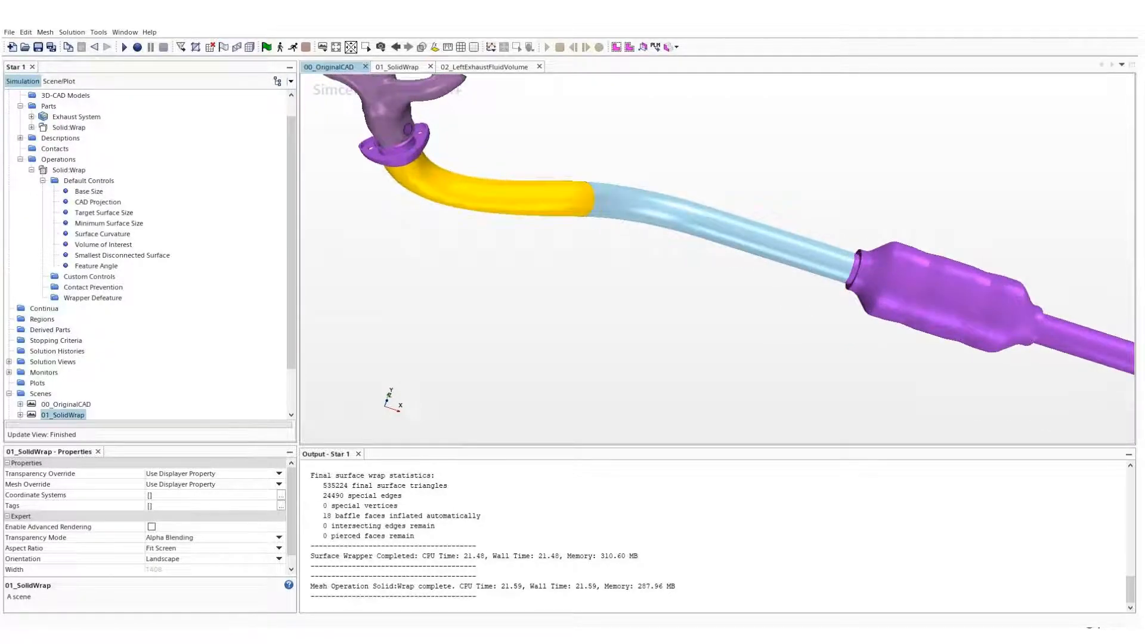
pyautogui.scroll(5, 417, 199)
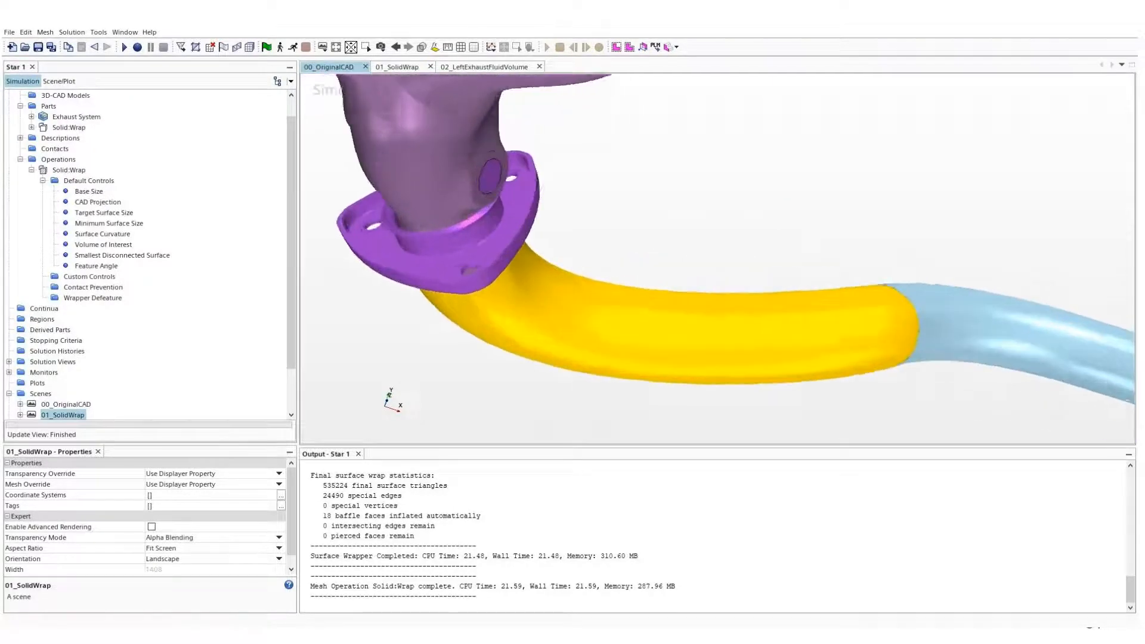
pyautogui.scroll(5, 477, 245)
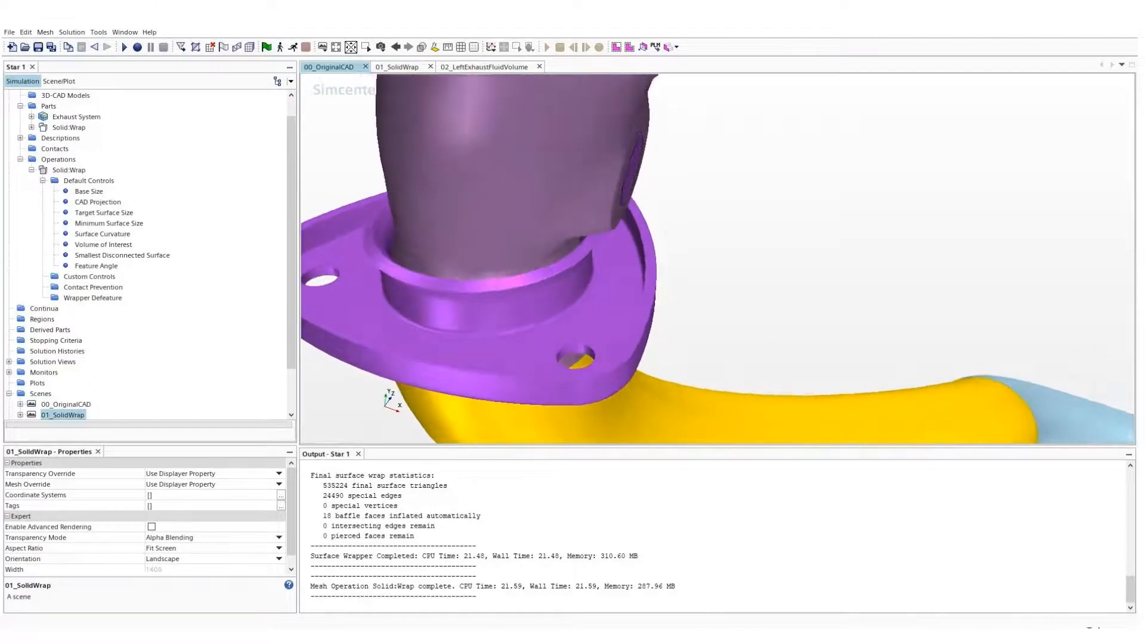
pyautogui.moveTo(425, 269); pyautogui.dragTo(432, 144)
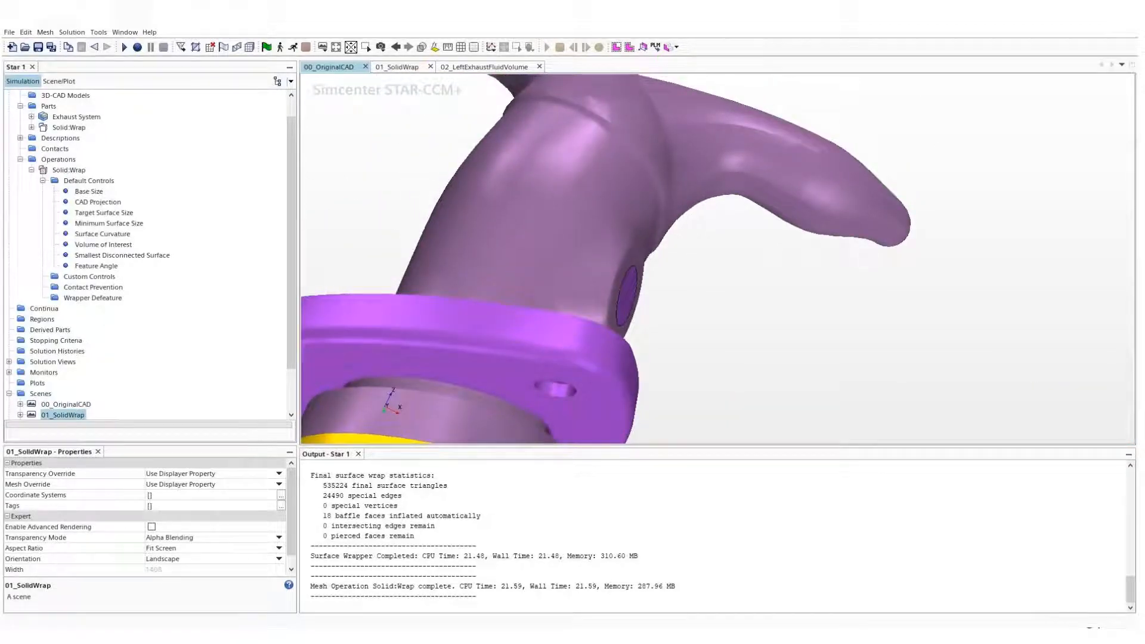
pyautogui.click(398, 66)
pyautogui.scroll(3, 534, 295)
pyautogui.scroll(5, 525, 310)
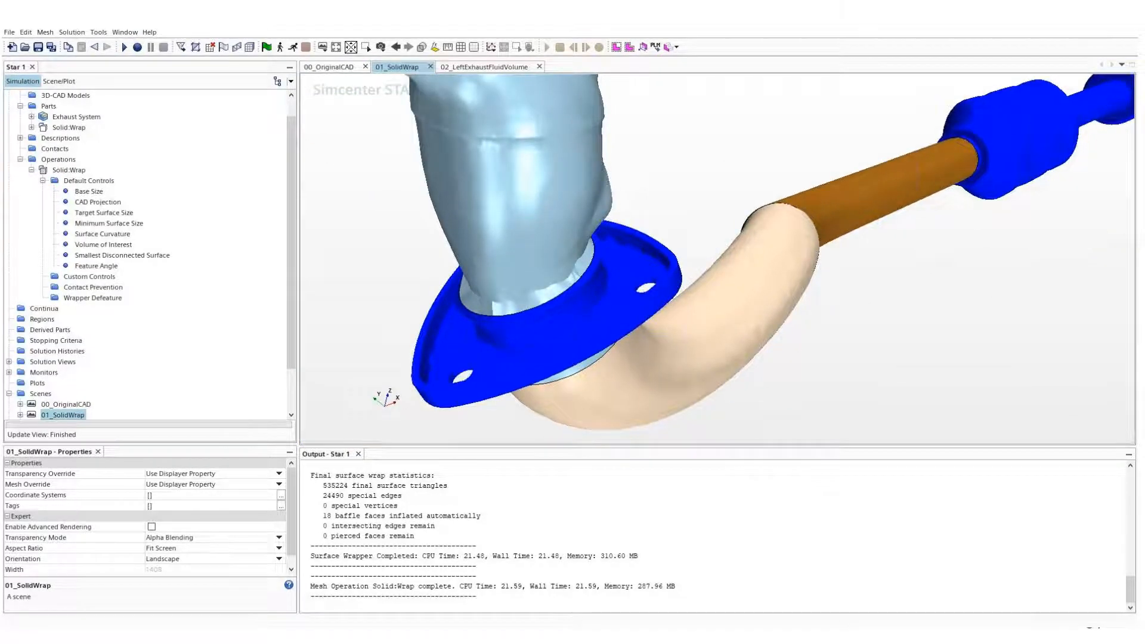
pyautogui.moveTo(525, 358); pyautogui.dragTo(574, 249)
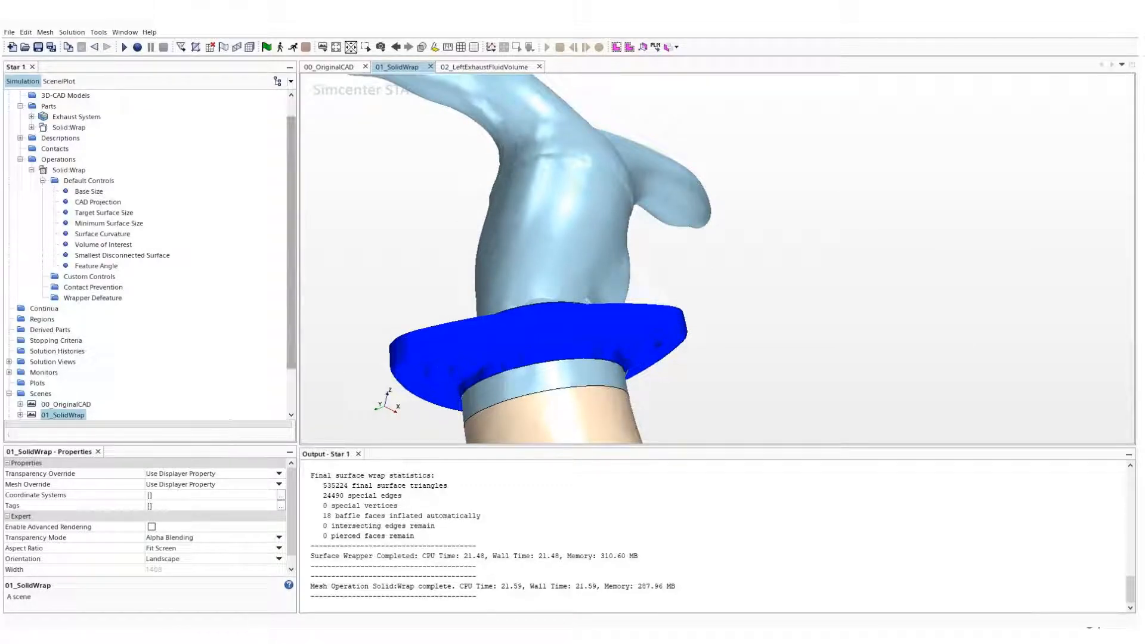
# Add a One Group Contact Prevention Set to the Solid:Wrap operation with a Minimum Size of 2 mm
pyautogui.click(43, 181)
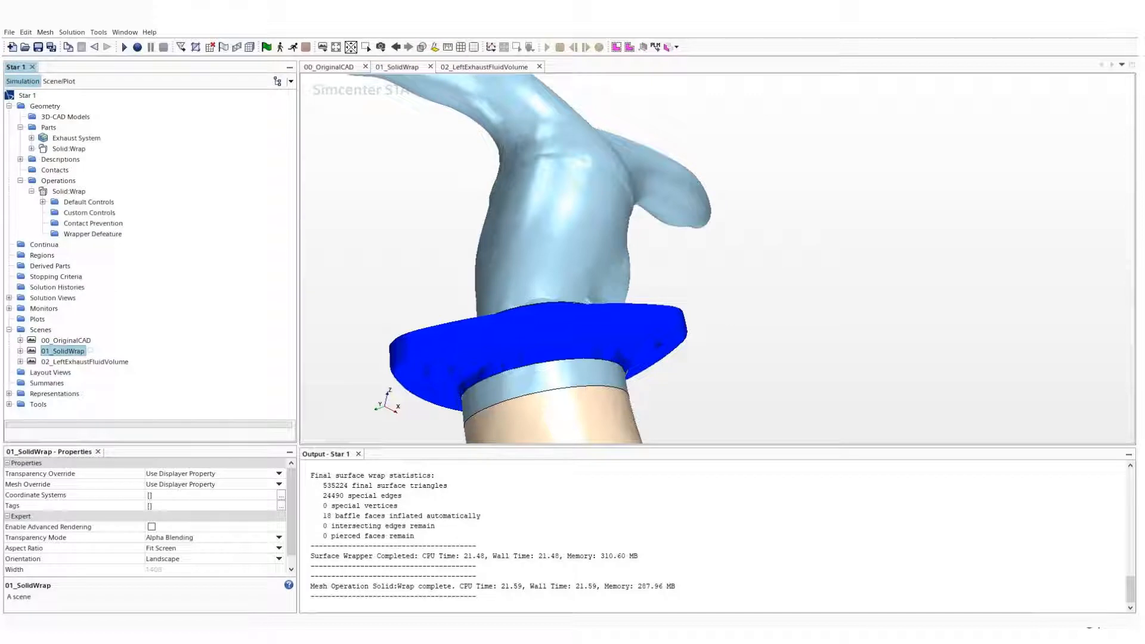
pyautogui.click(77, 224)
pyautogui.rightClick(77, 224)
pyautogui.moveTo(110, 231)
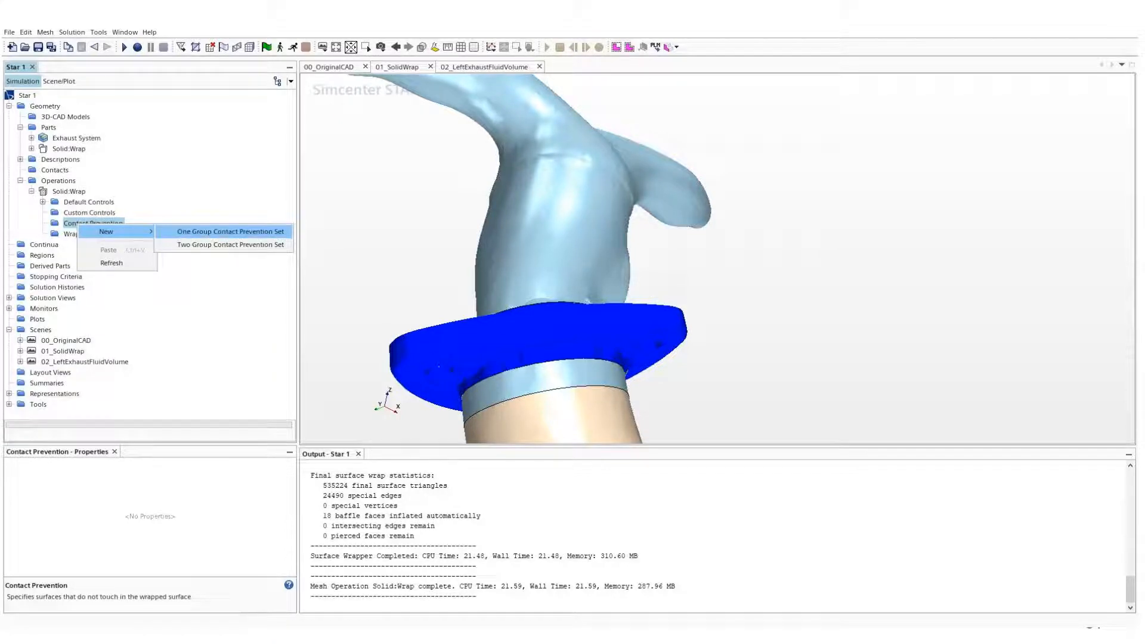
pyautogui.click(231, 231)
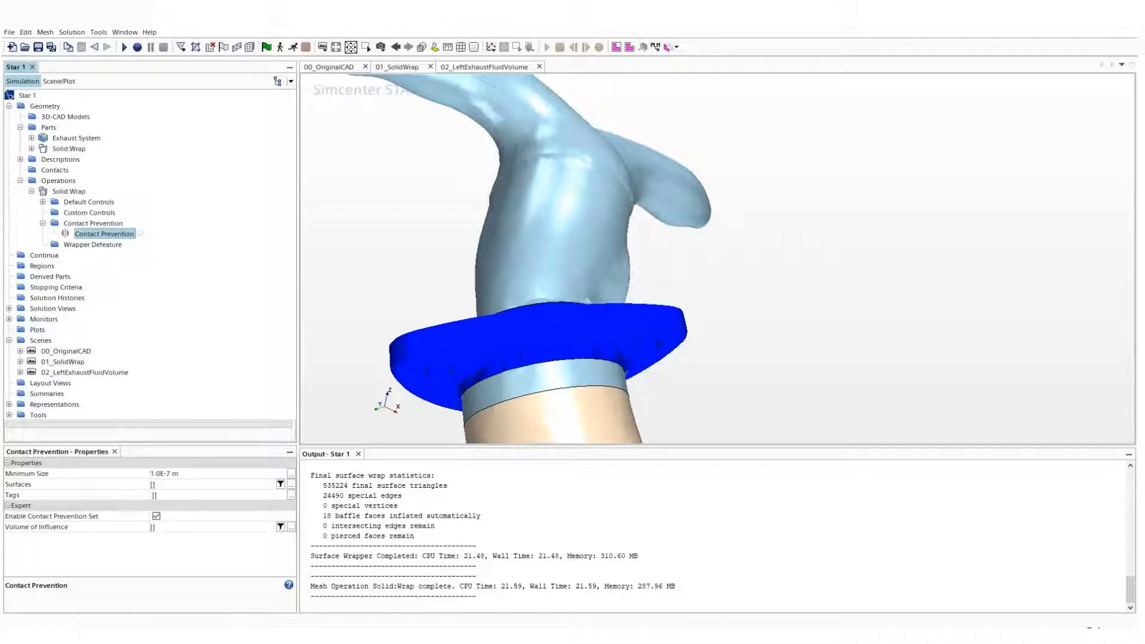
pyautogui.click(173, 473)
pyautogui.write('2mm')
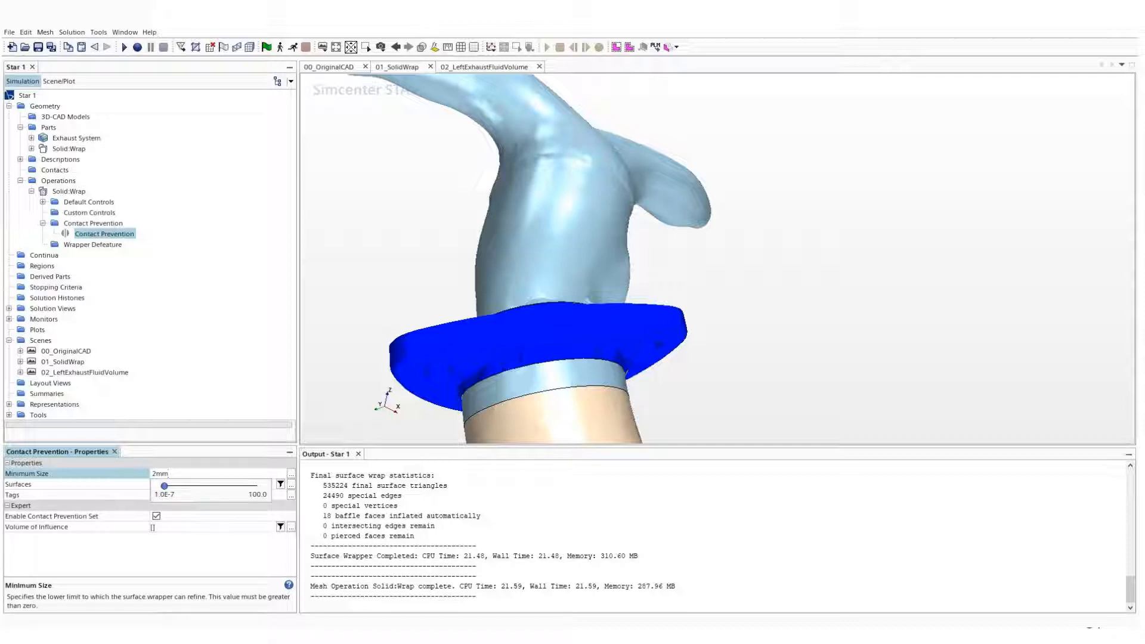
pyautogui.press('Return')
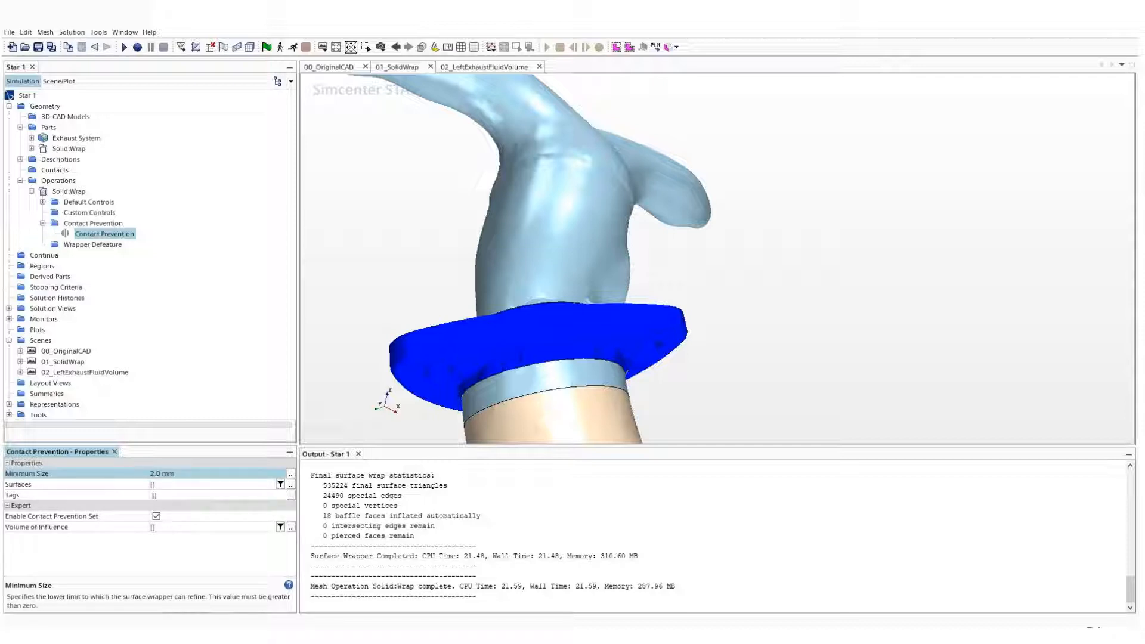
# Assign the Left Manifold and Left Manifold Flange 2 surfaces to the contact prevention set
pyautogui.click(291, 485)
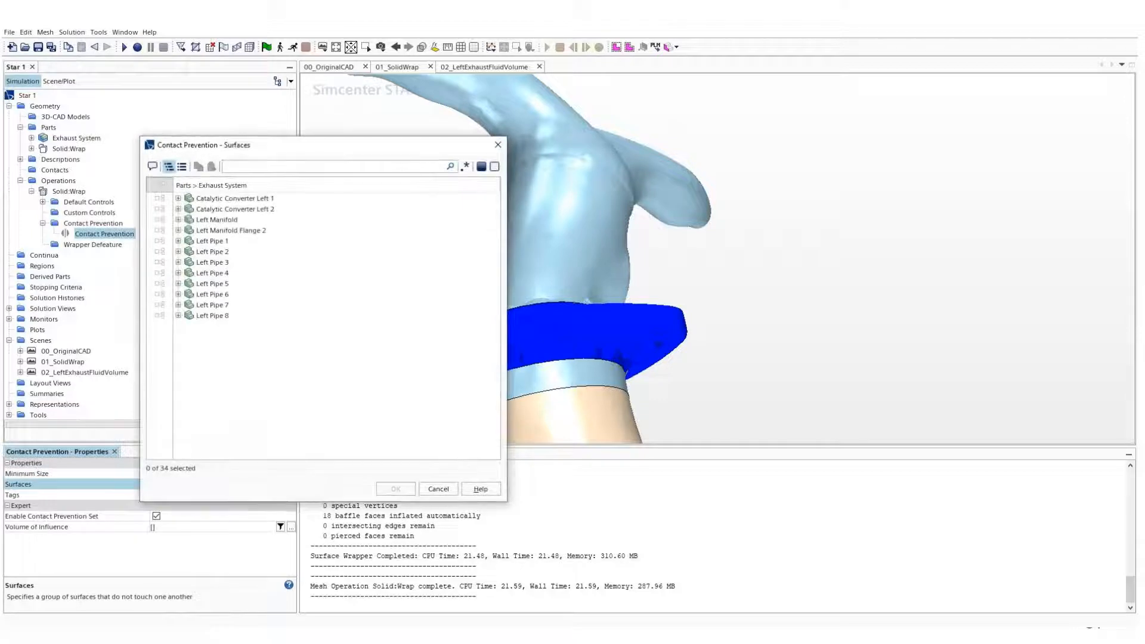
pyautogui.click(157, 231)
pyautogui.click(158, 219)
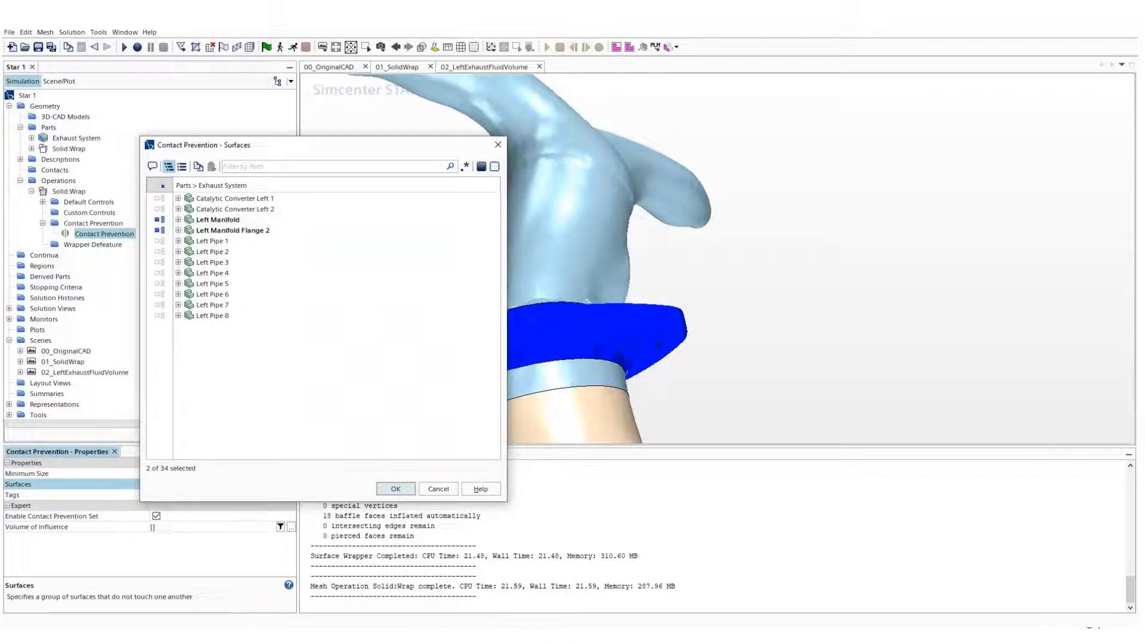
pyautogui.click(395, 488)
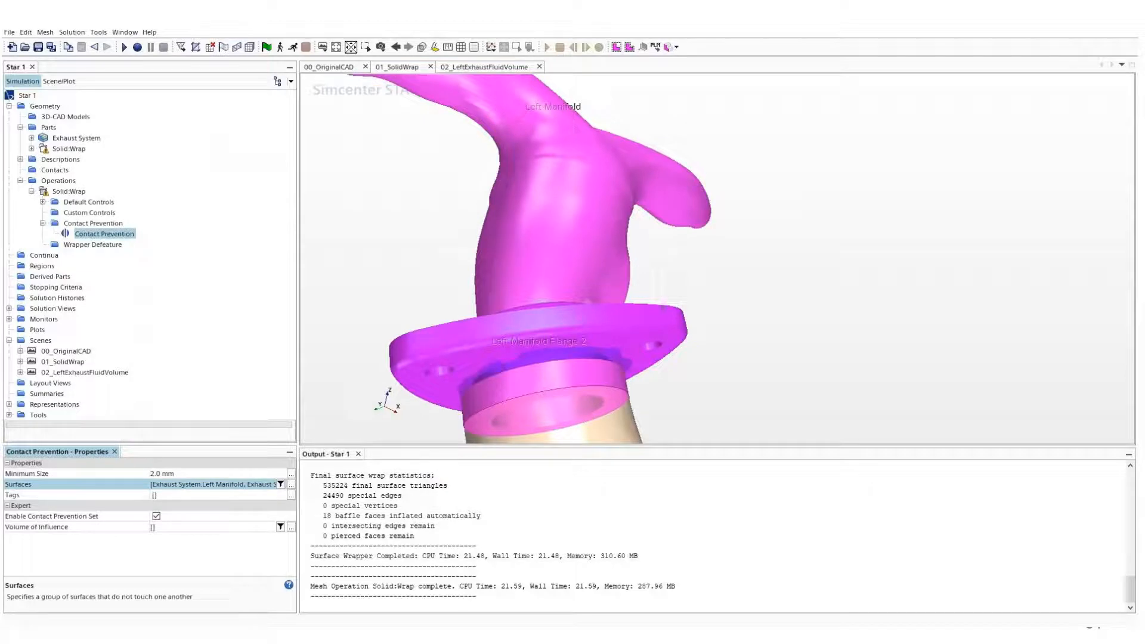
# Execute the Solid:Wrap operation again and inspect the wrapped junction between the left manifold and its flange
pyautogui.click(68, 191)
pyautogui.rightClick(72, 192)
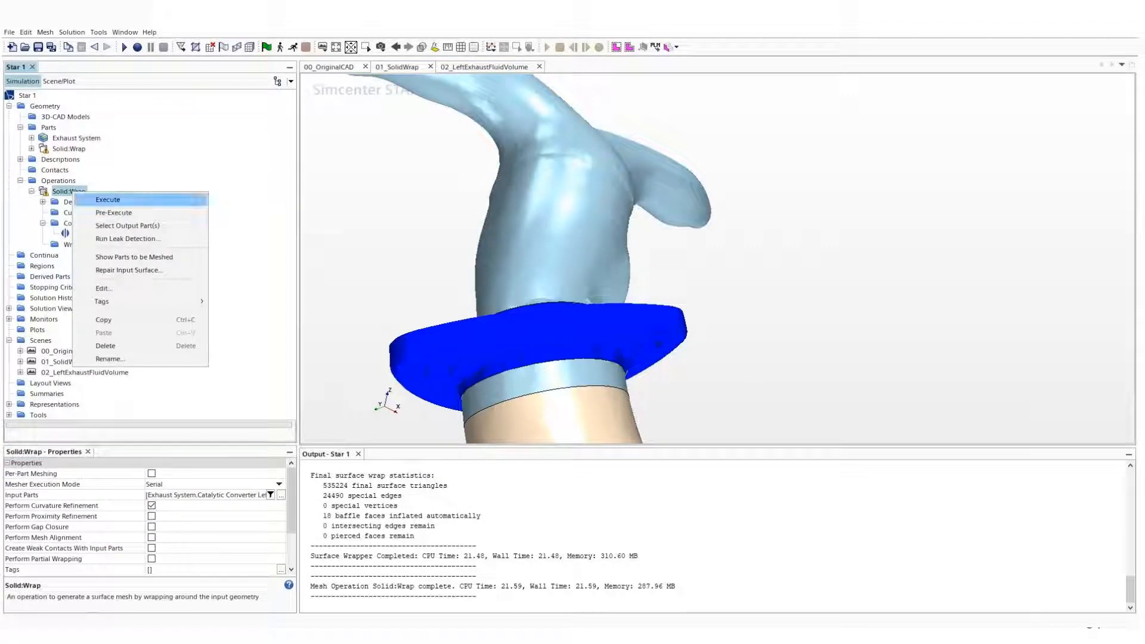
pyautogui.click(113, 200)
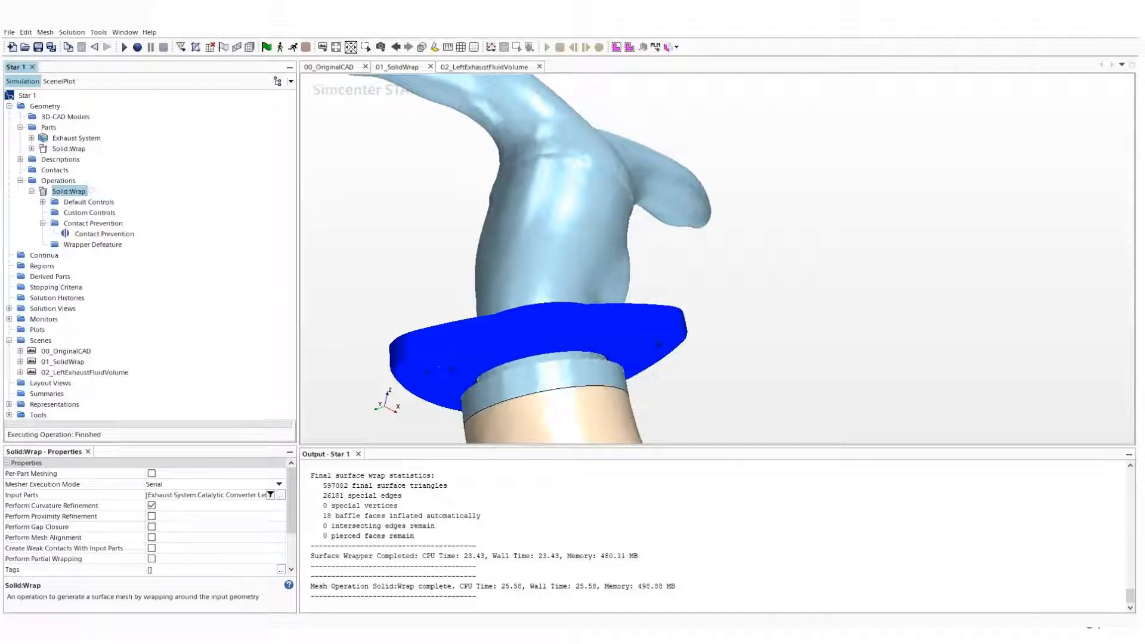
pyautogui.scroll(4, 531, 376)
pyautogui.moveTo(531, 376); pyautogui.dragTo(567, 423)
pyautogui.moveTo(537, 334); pyautogui.dragTo(603, 325)
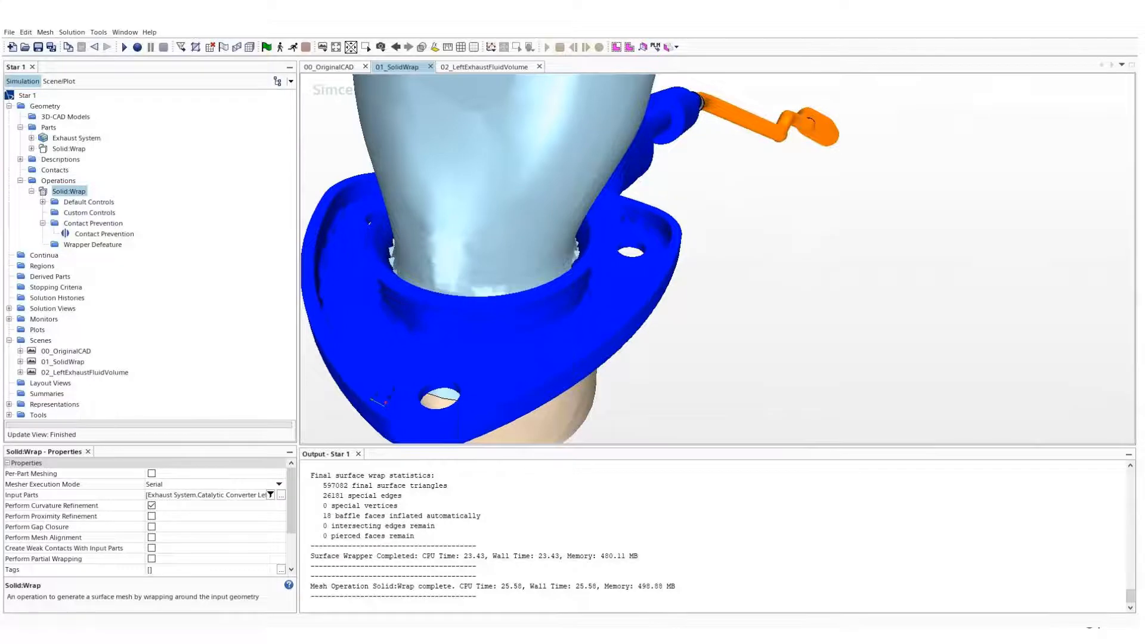
pyautogui.scroll(-6, 555, 257)
pyautogui.moveTo(710, 310); pyautogui.dragTo(593, 289)
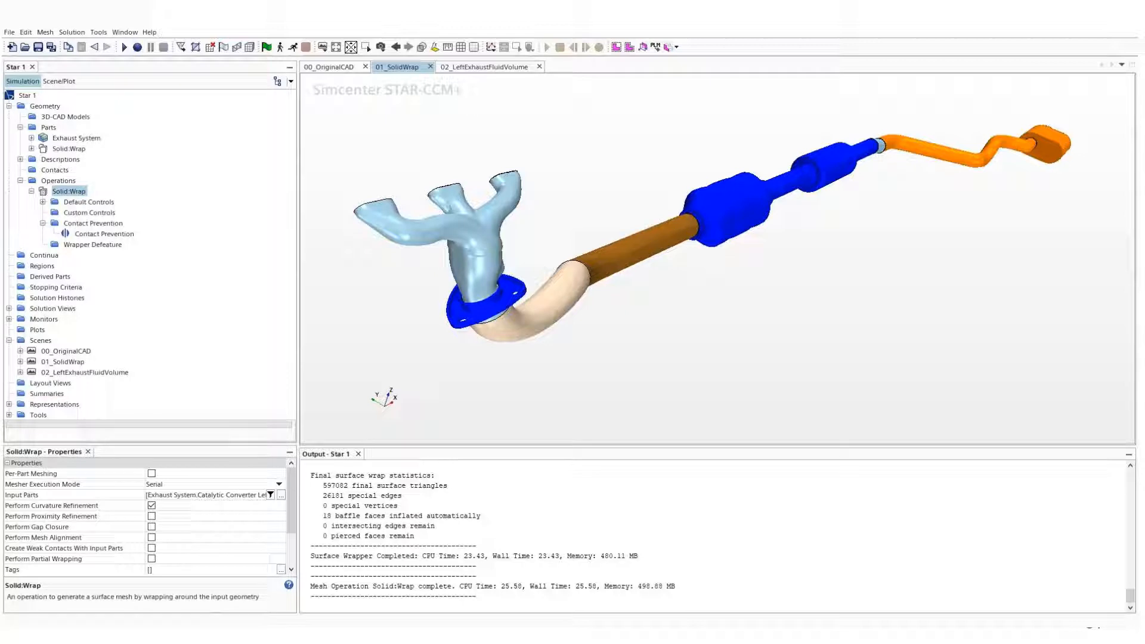
# Assign both catalytic converters, Left Manifold, Left Manifold Flange 2 and Left Pipes 1 to 8 as parts of the DeviationDistance.Root field function
pyautogui.click(9, 415)
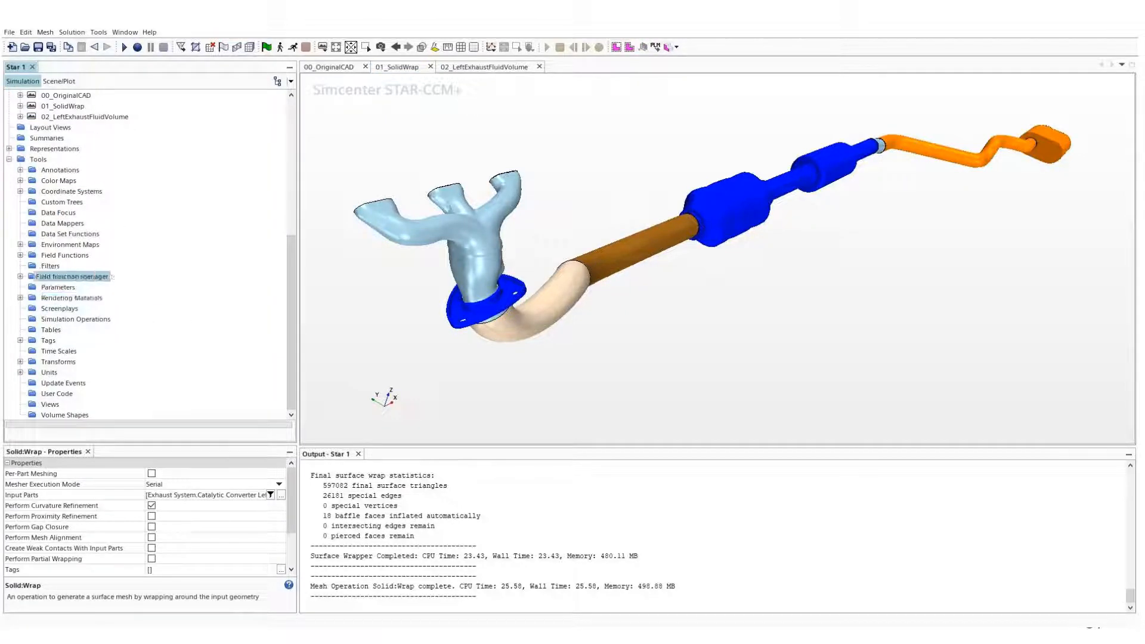
pyautogui.click(20, 255)
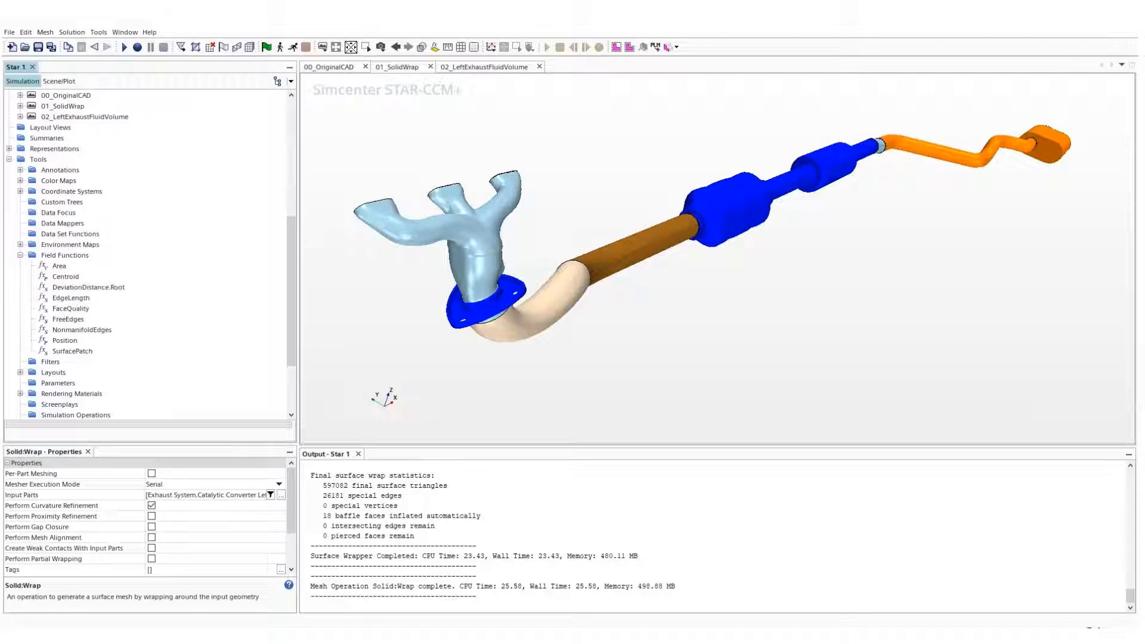
pyautogui.click(107, 287)
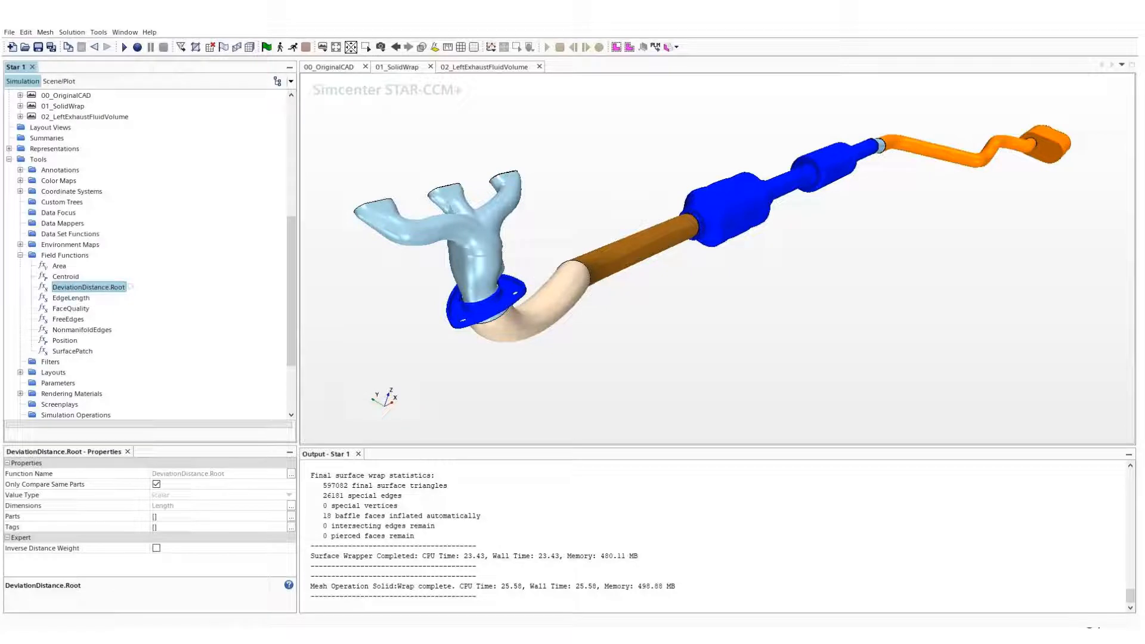
pyautogui.click(291, 517)
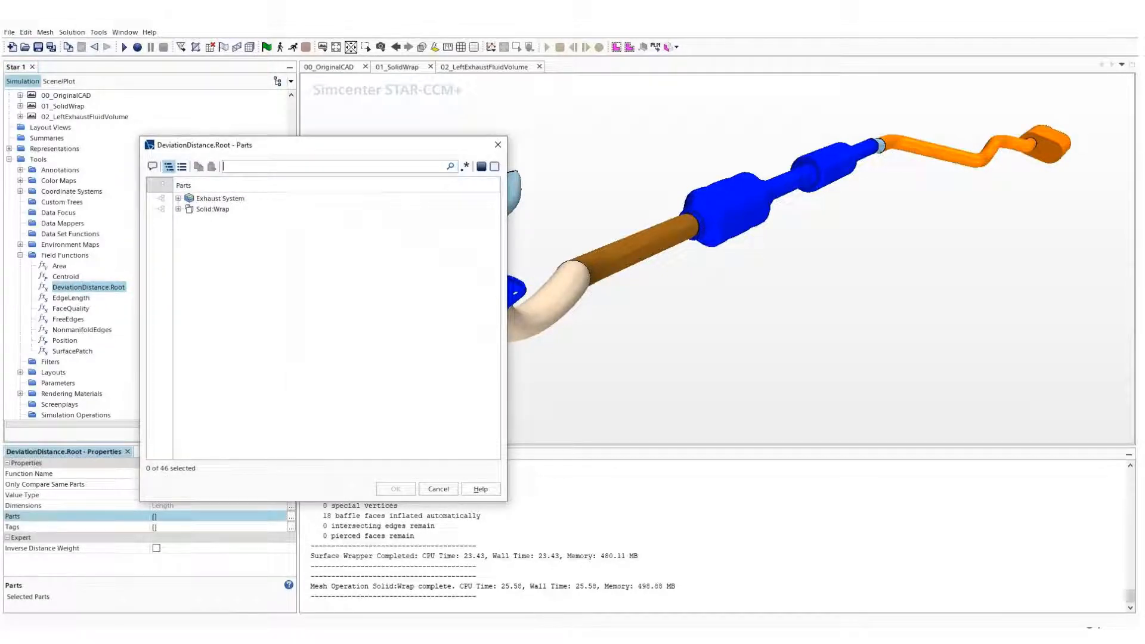
pyautogui.click(178, 199)
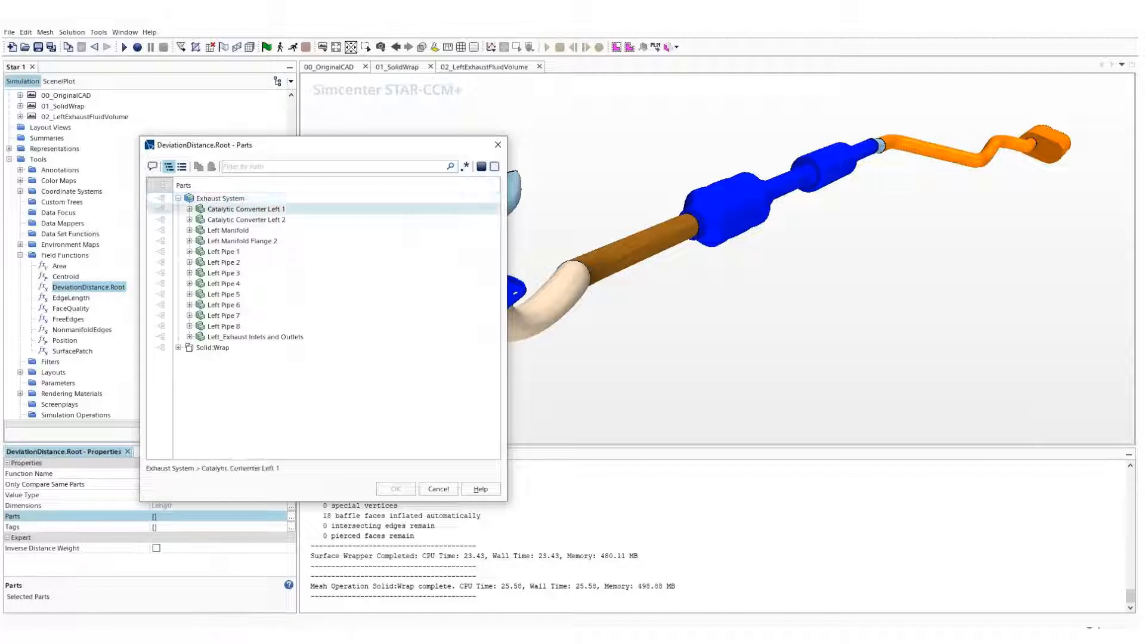
pyautogui.click(246, 209)
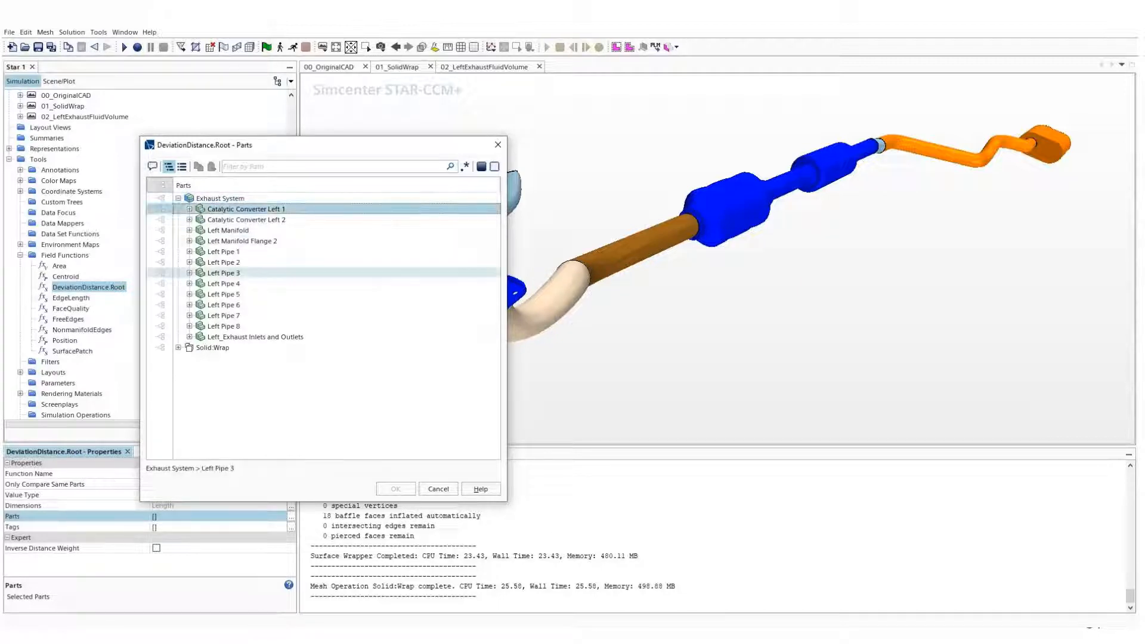
pyautogui.keyDown('shift'); pyautogui.click(224, 326); pyautogui.keyUp('shift')
pyautogui.rightClick(257, 263)
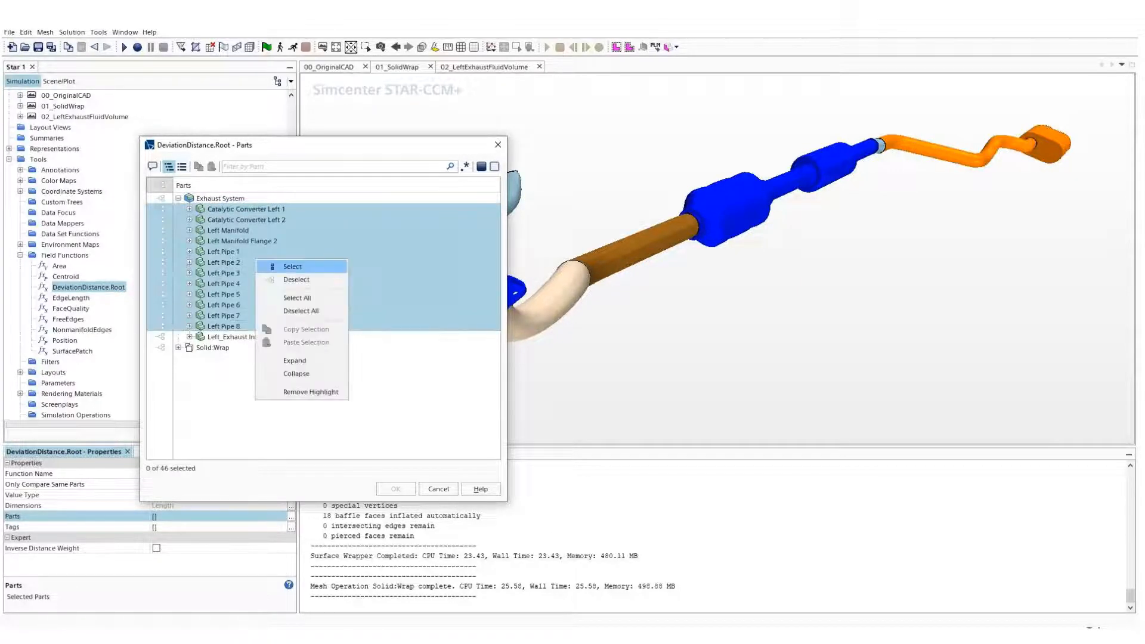
pyautogui.click(293, 267)
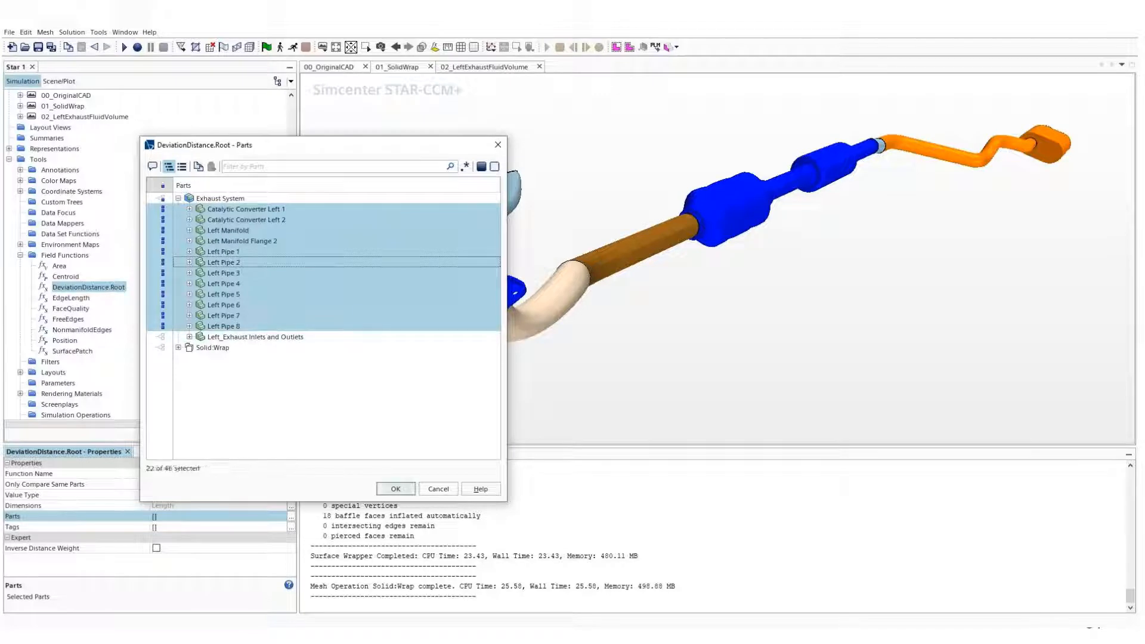
pyautogui.click(396, 489)
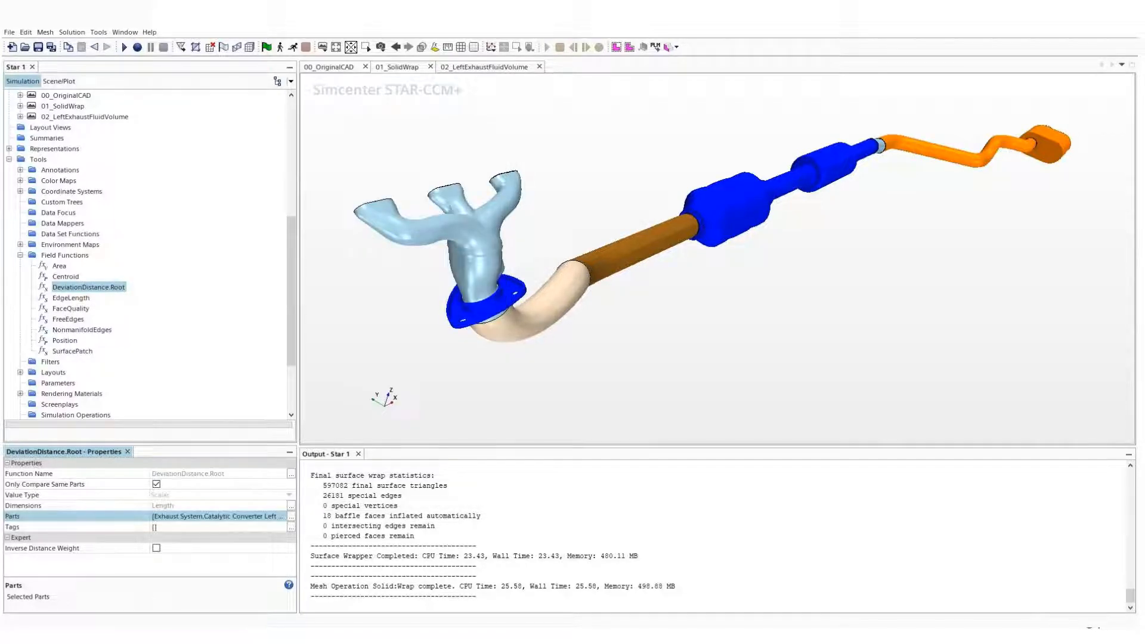
# Create a scalar scene and set its scalar field function to DeviationDistance.Root
pyautogui.click(322, 46)
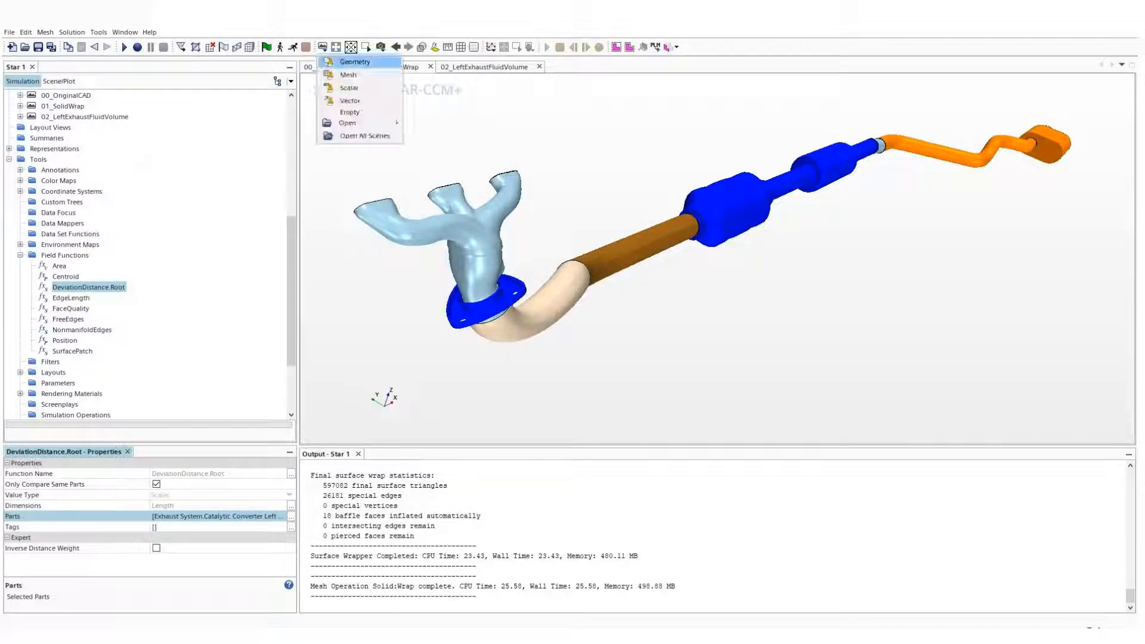
pyautogui.click(350, 88)
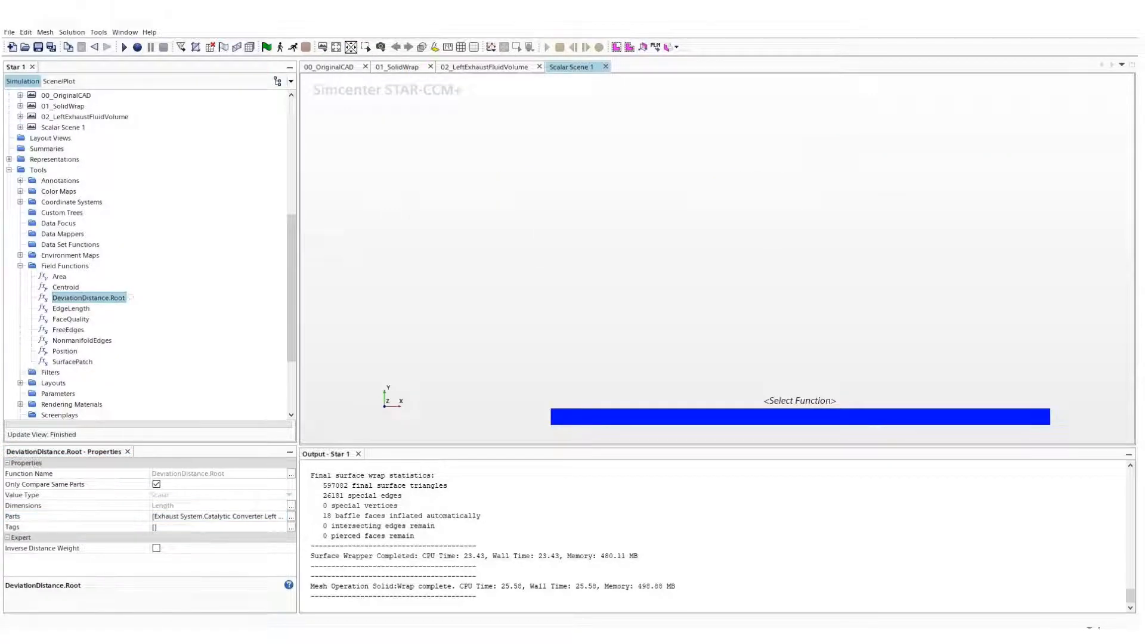
pyautogui.click(59, 81)
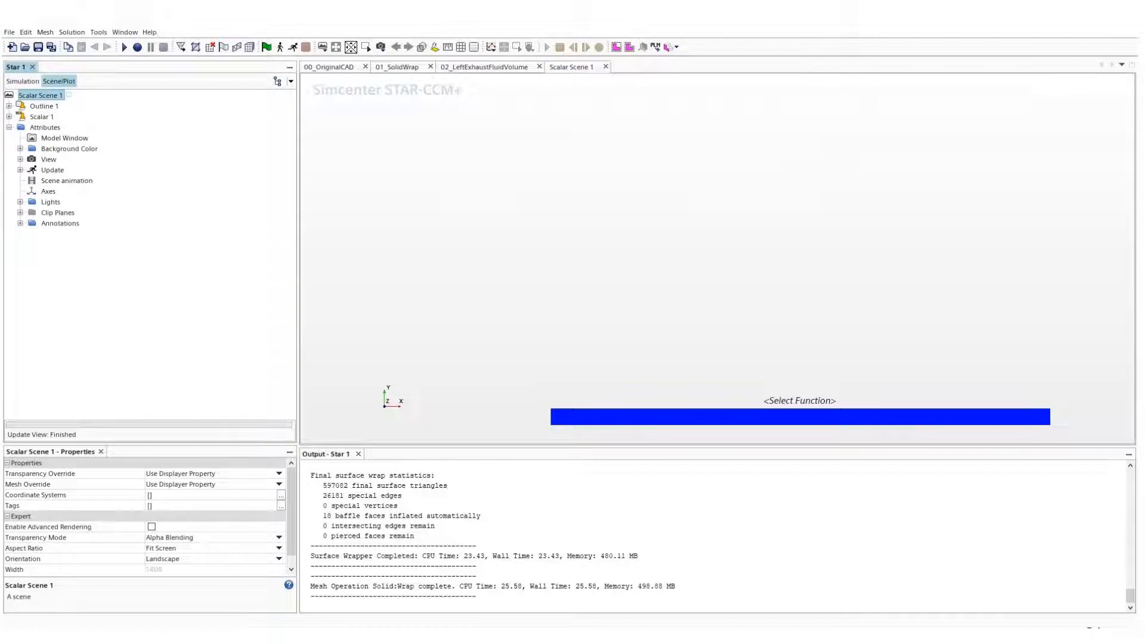
pyautogui.click(9, 117)
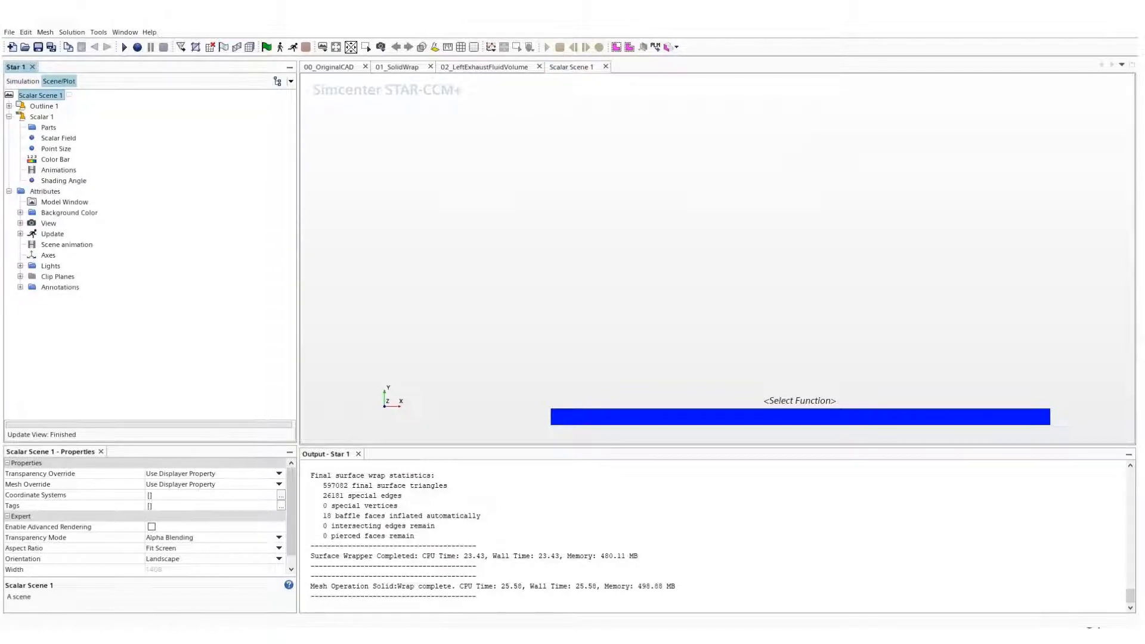
pyautogui.click(58, 138)
pyautogui.click(291, 474)
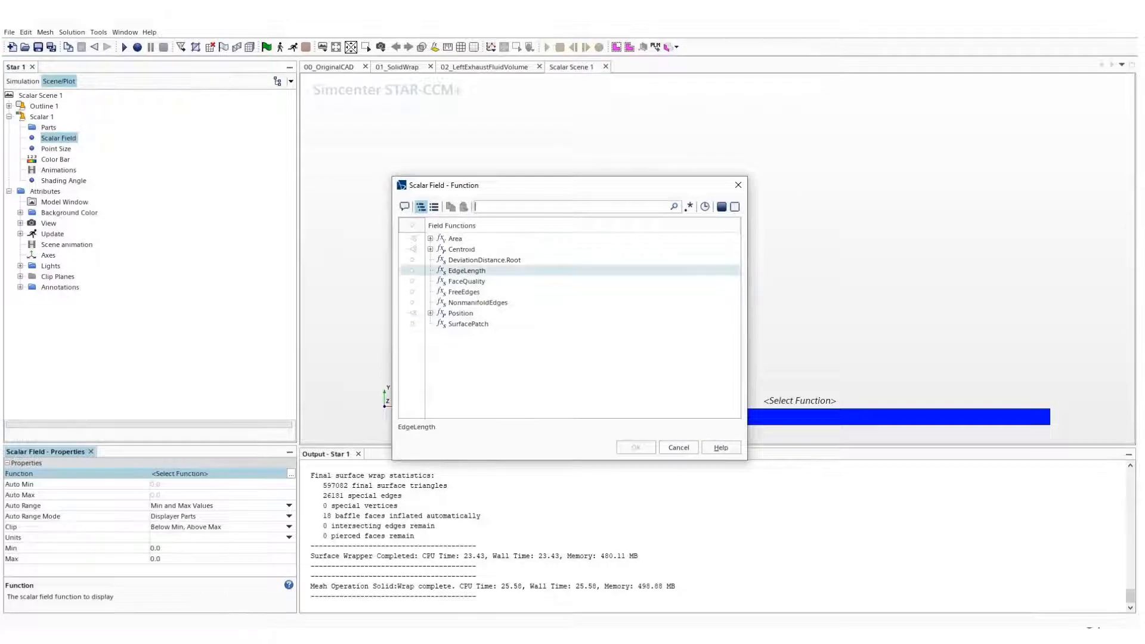
pyautogui.click(485, 260)
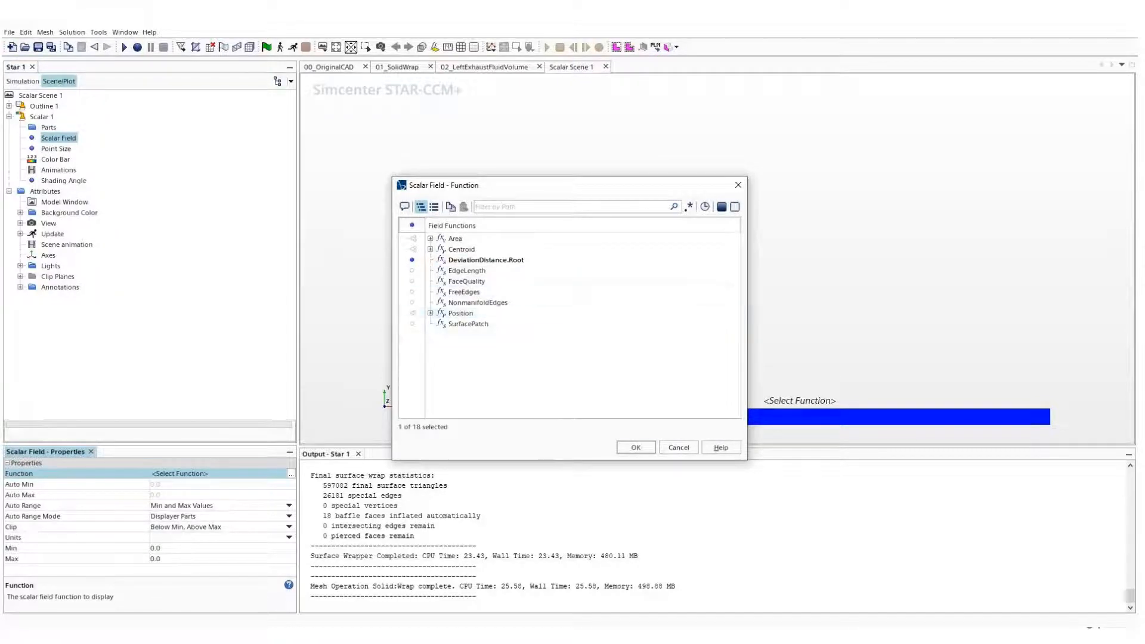
pyautogui.click(636, 447)
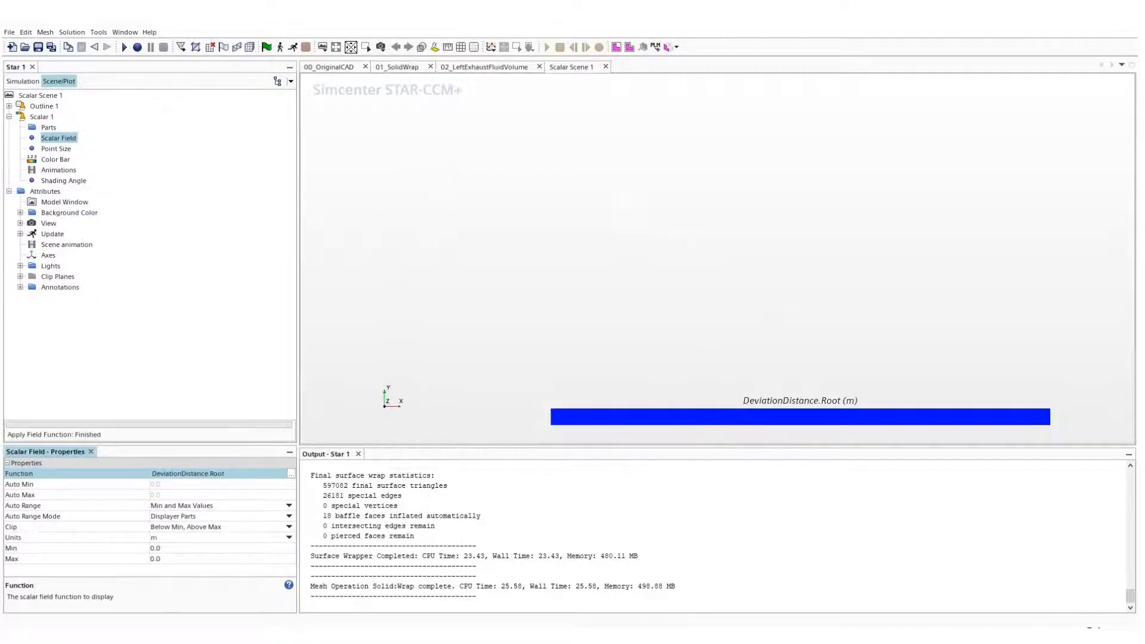
# Set the scalar field's Clip option to Off and its Auto Range to Min and Max Values
pyautogui.click(289, 506)
pyautogui.click(179, 517)
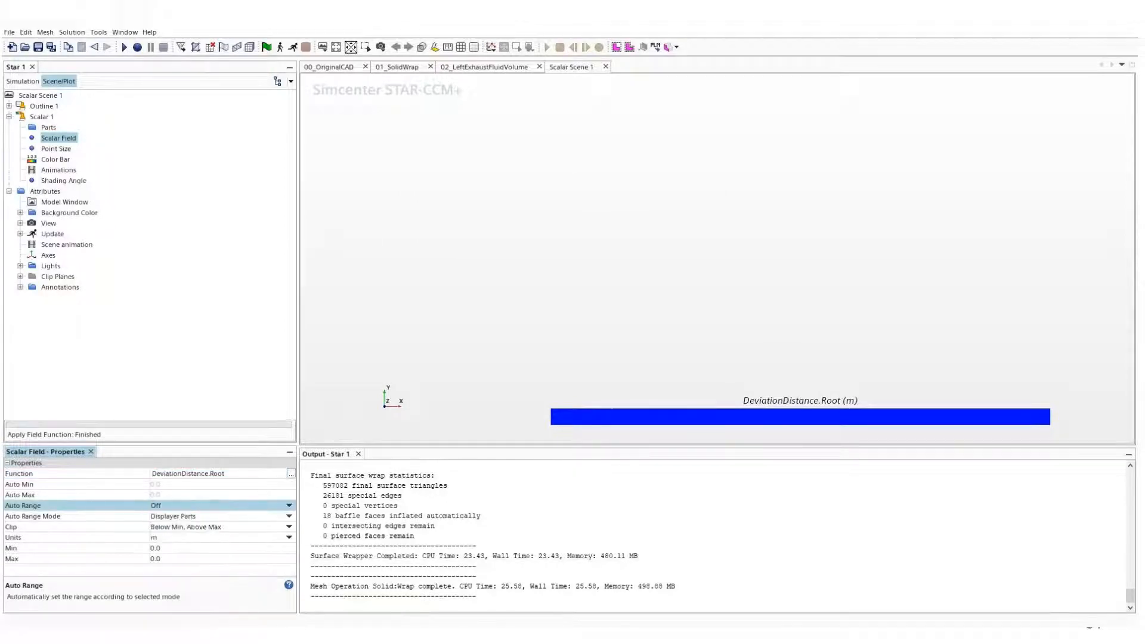
pyautogui.click(289, 528)
pyautogui.click(157, 538)
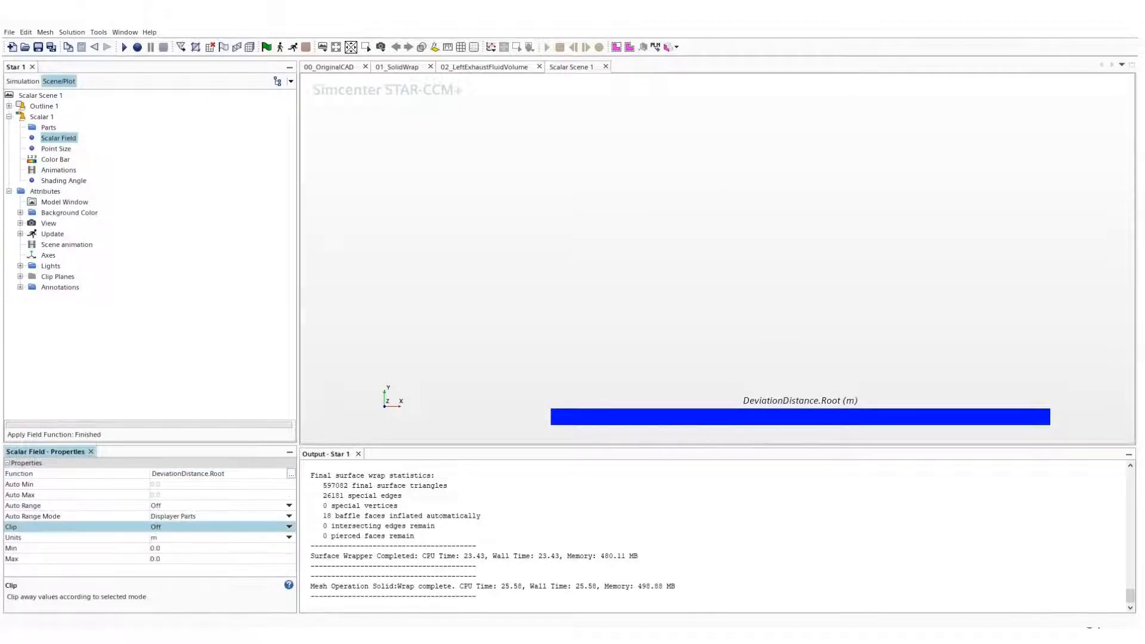
pyautogui.click(156, 548)
pyautogui.click(156, 559)
pyautogui.write('0.0')
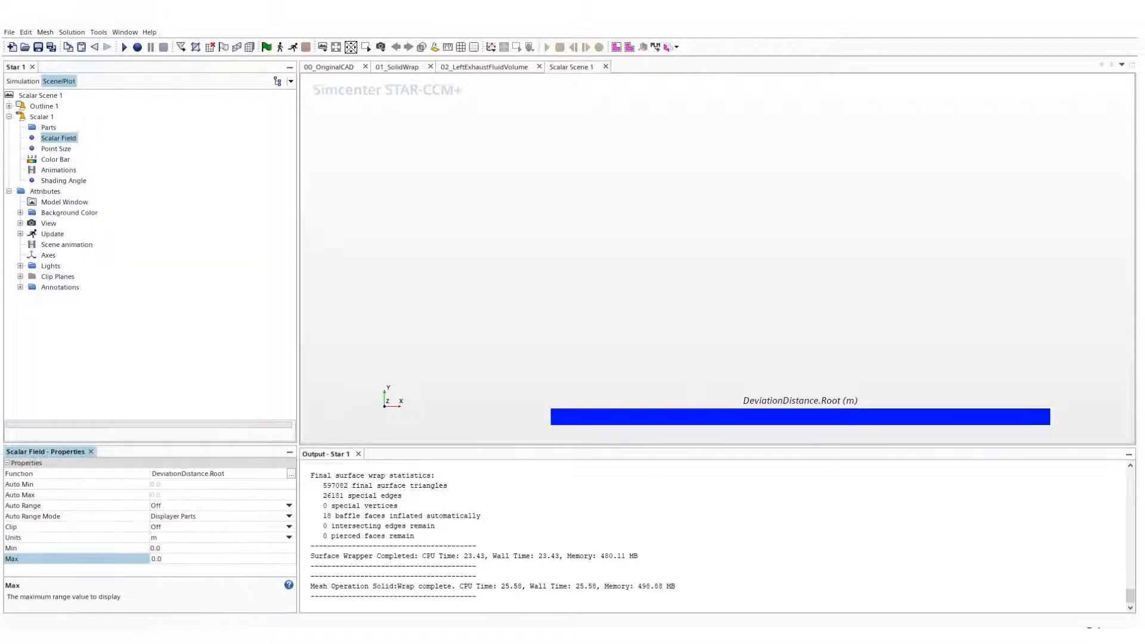
pyautogui.click(179, 505)
pyautogui.click(182, 526)
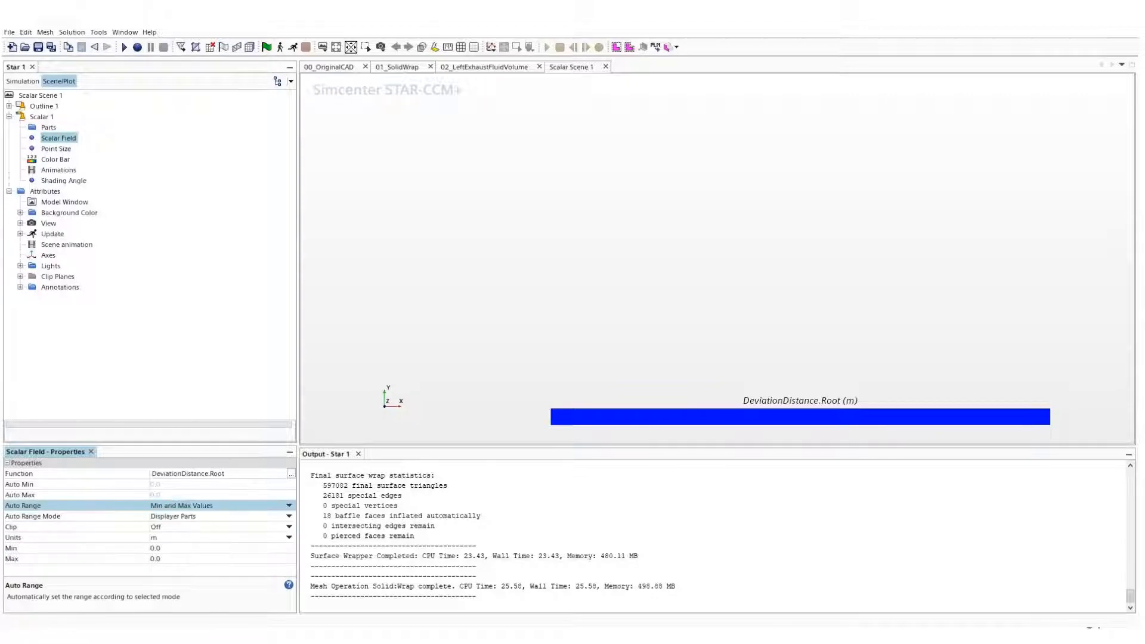
pyautogui.click(179, 527)
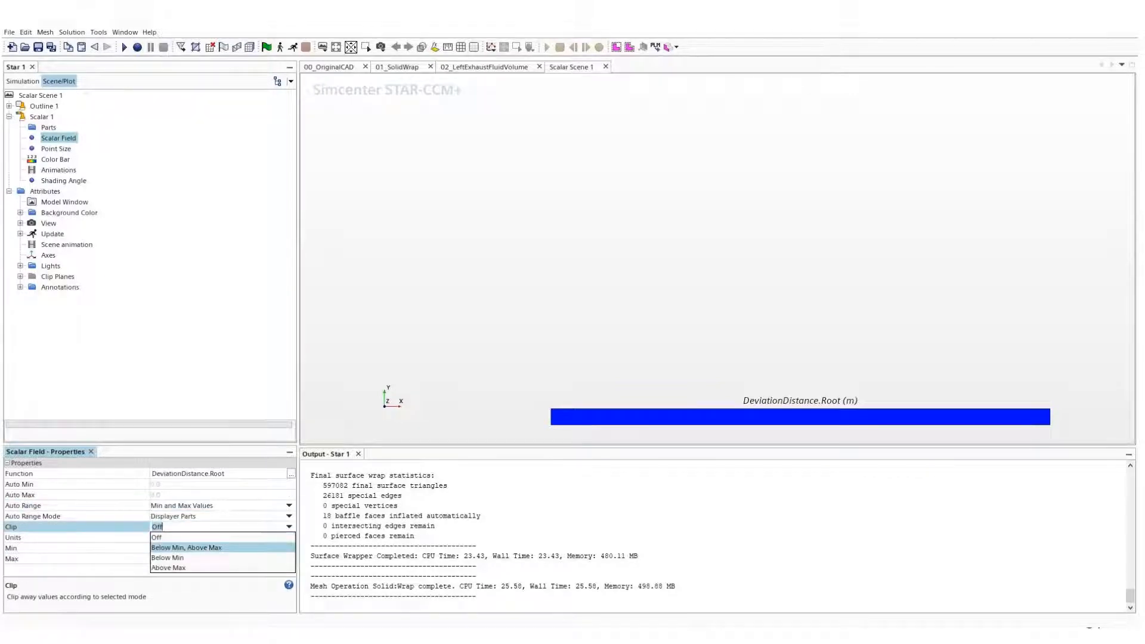
pyautogui.click(229, 538)
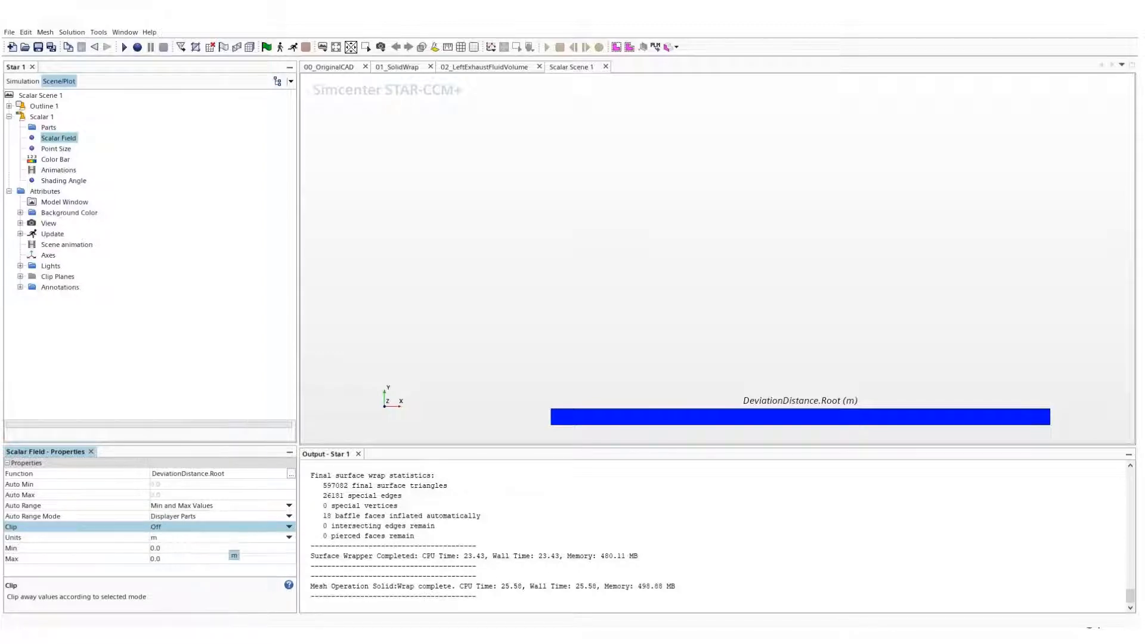
# Add the Solid:Wrap part to the scalar displayer and fit the wrapped exhaust in the scene
pyautogui.click(48, 128)
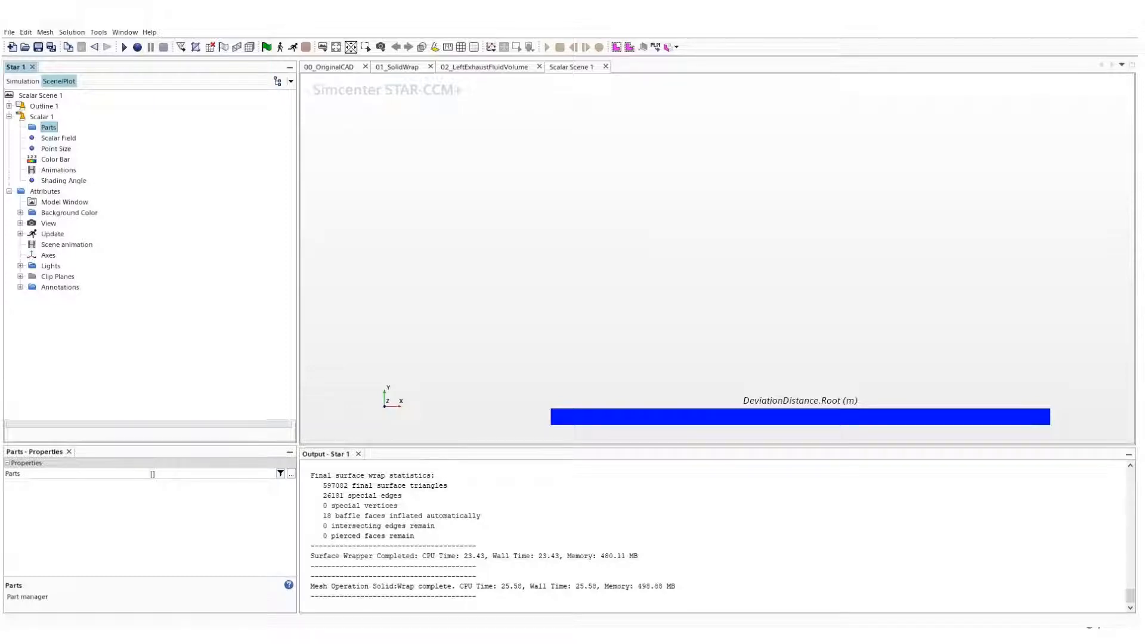
pyautogui.rightClick(108, 127)
pyautogui.click(126, 135)
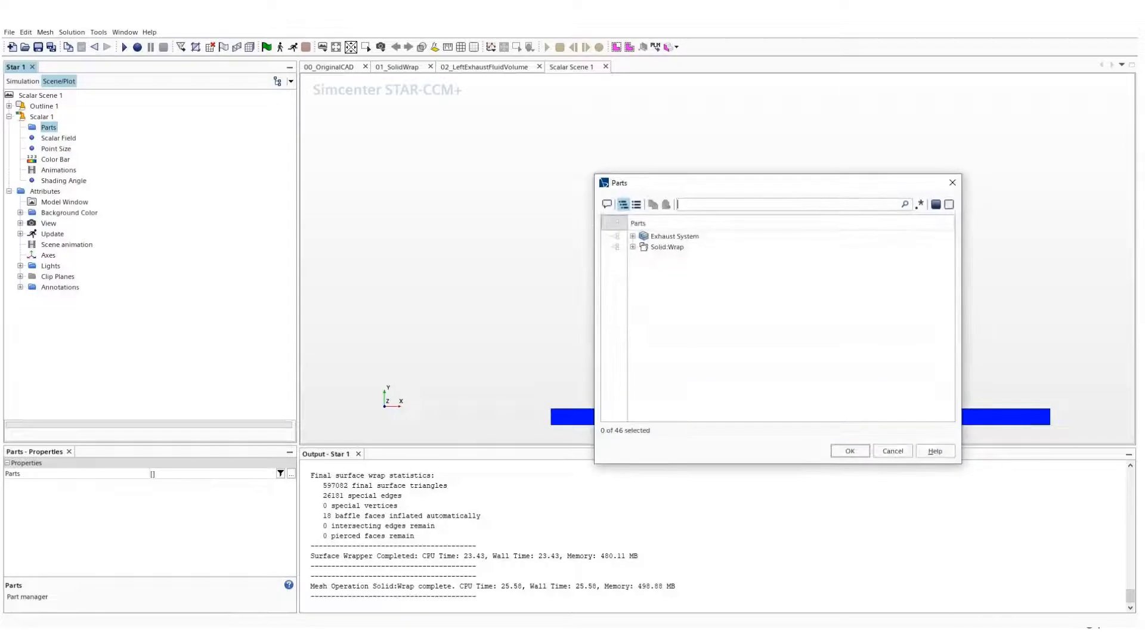
pyautogui.click(617, 247)
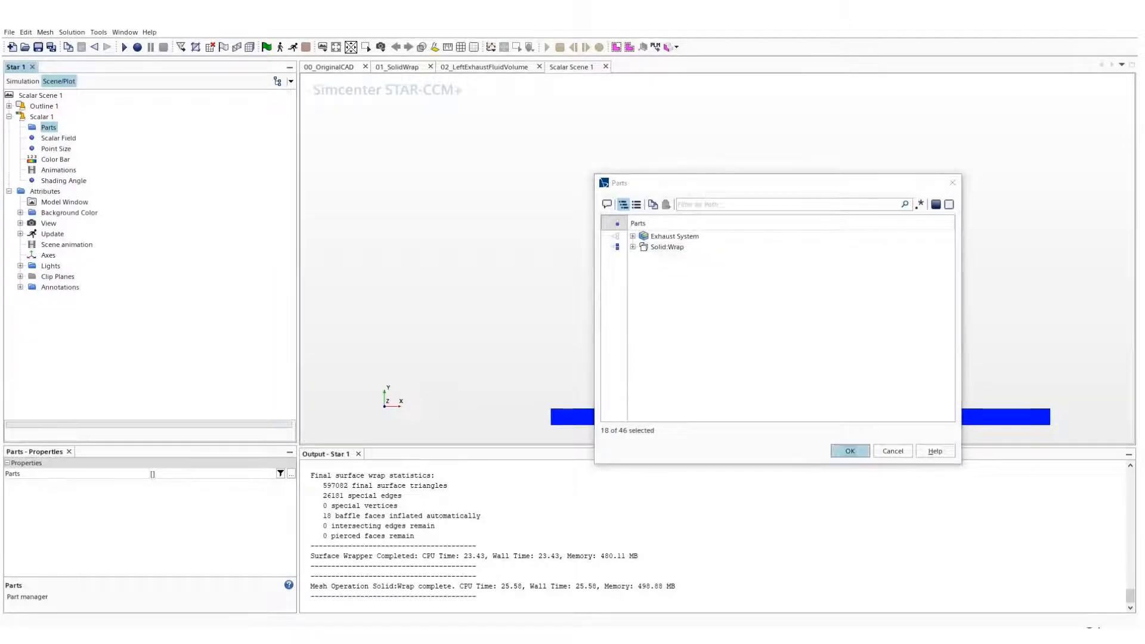
pyautogui.click(850, 451)
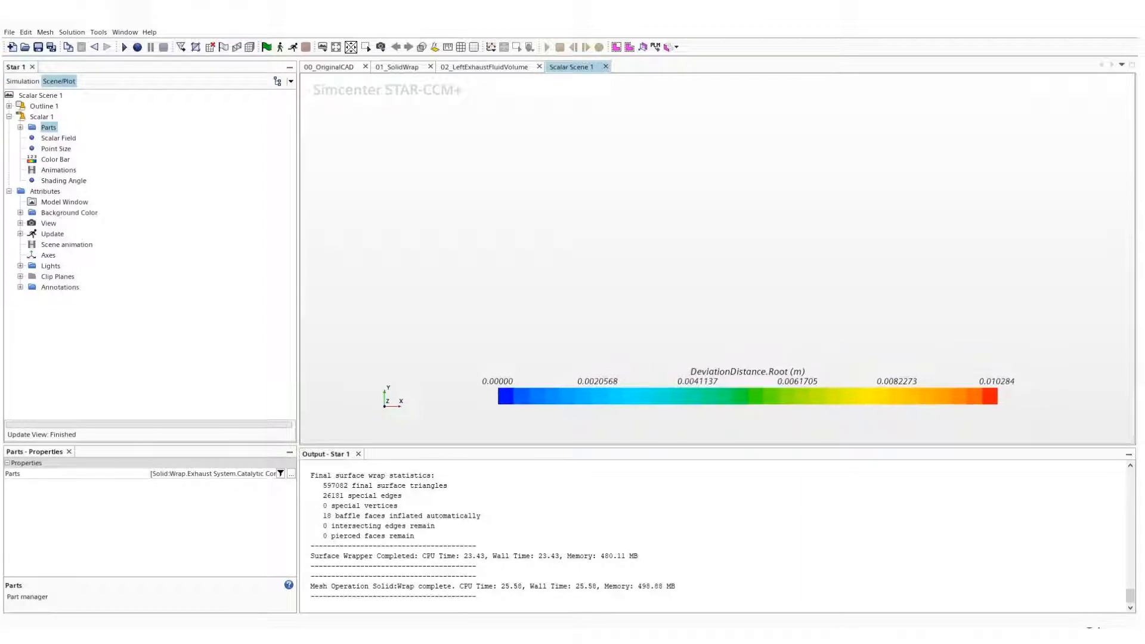
pyautogui.click(336, 47)
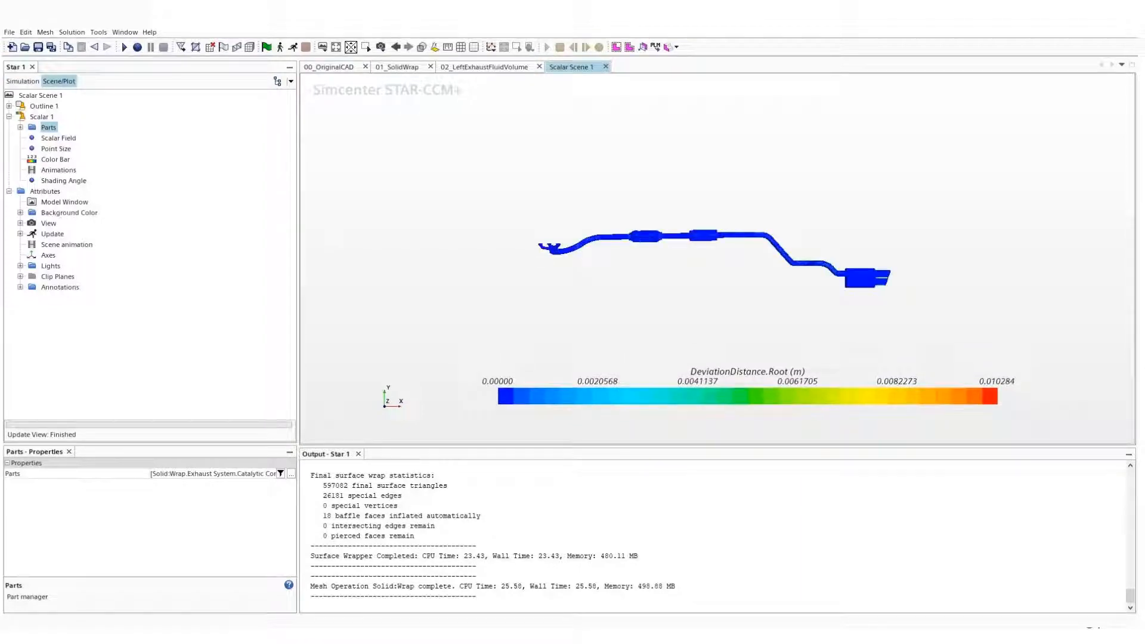
pyautogui.moveTo(825, 319); pyautogui.dragTo(831, 275)
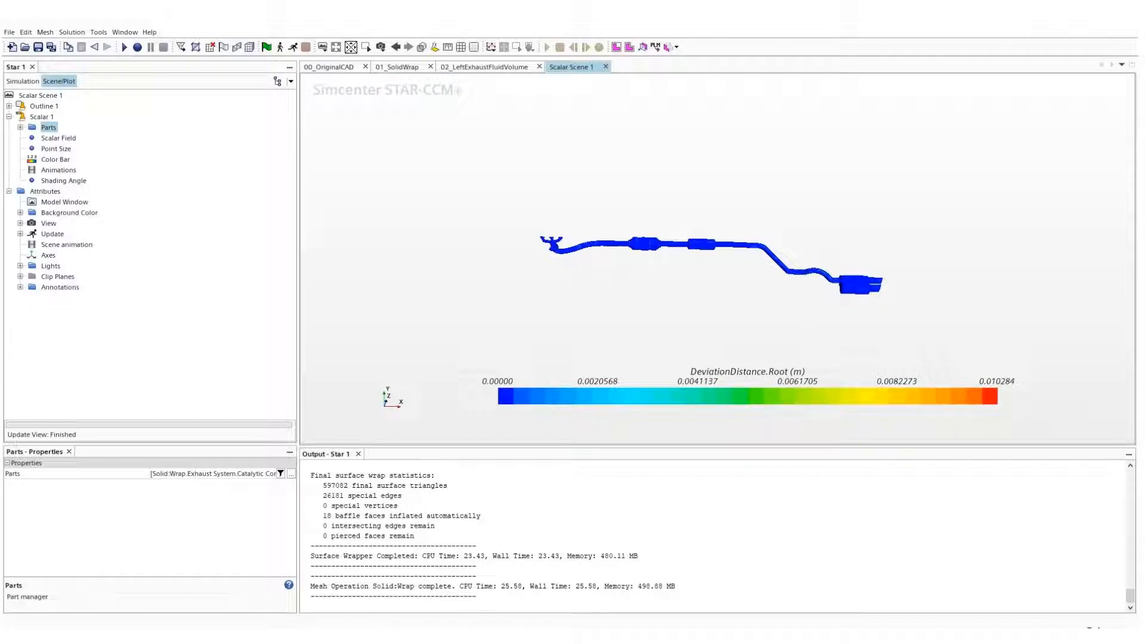
# Set the DeviationDistance.Root scalar field's display units to mm
pyautogui.click(58, 139)
pyautogui.click(221, 537)
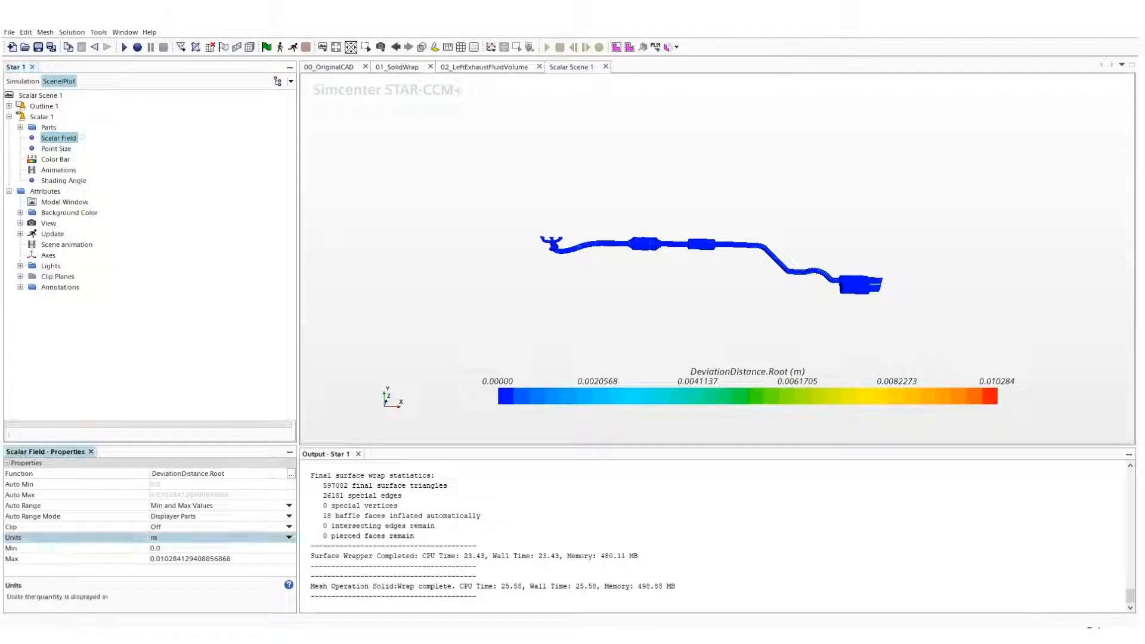
pyautogui.press('Return')
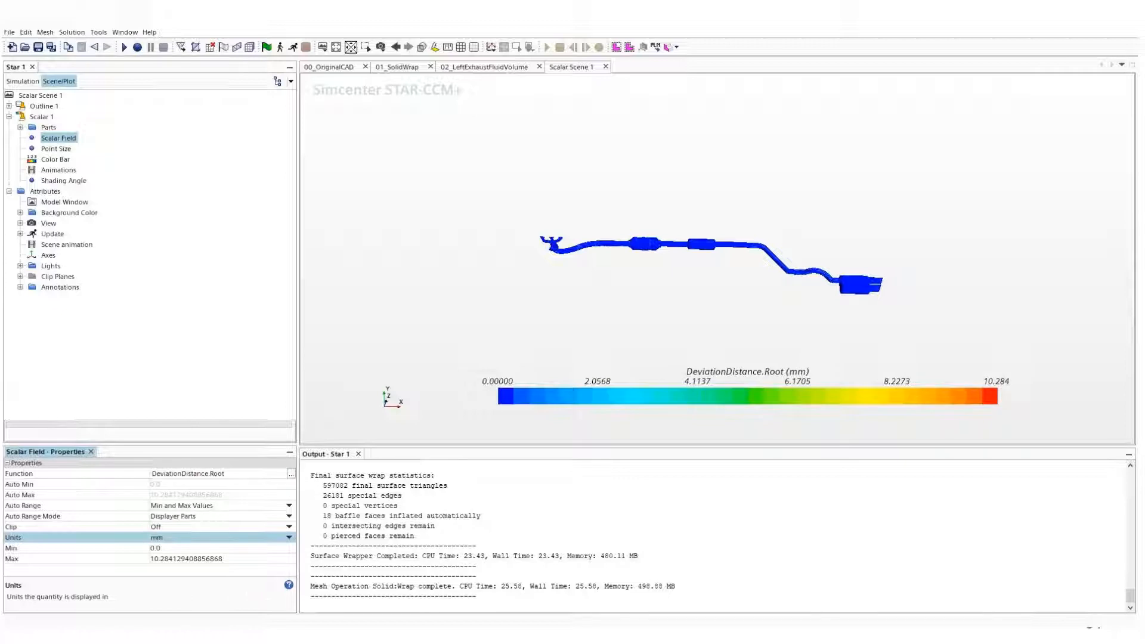
pyautogui.scroll(9, 547, 239)
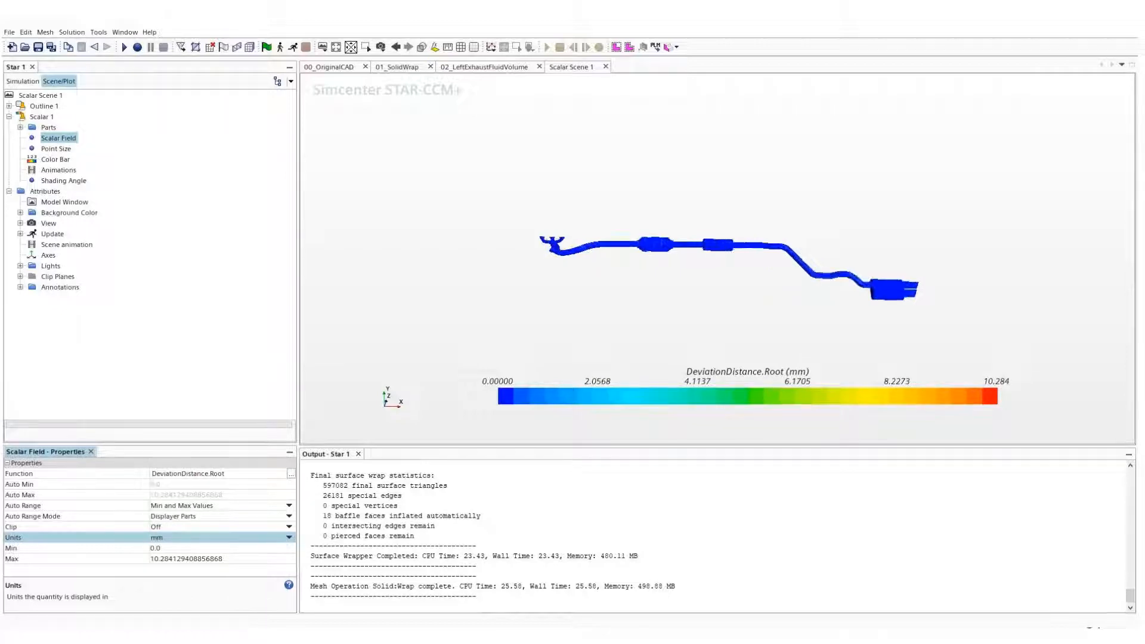
# Inspect the deviation distance along the wrapped exhaust, from the manifold past the catalytic converters to the muffler and exhaust tips
pyautogui.scroll(6, 548, 239)
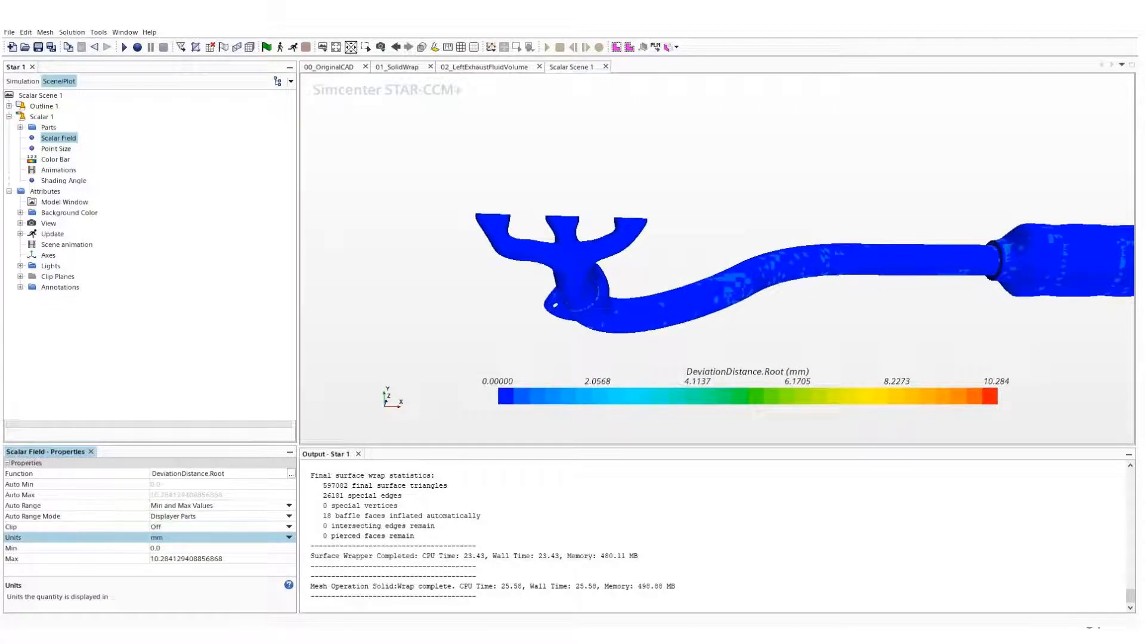
pyautogui.moveTo(613, 296); pyautogui.dragTo(588, 286)
pyautogui.moveTo(587, 223); pyautogui.dragTo(607, 195)
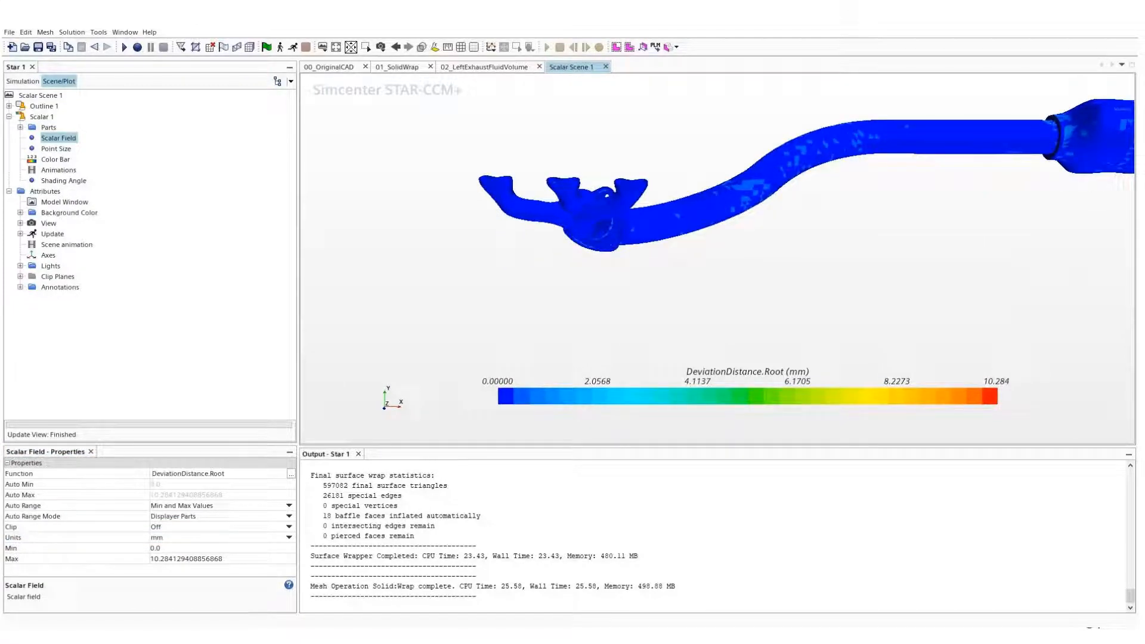
pyautogui.moveTo(925, 179); pyautogui.dragTo(519, 244, button='right')
pyautogui.moveTo(857, 240); pyautogui.dragTo(746, 229)
pyautogui.moveTo(978, 185); pyautogui.dragTo(686, 227, button='right')
pyautogui.scroll(-3, 919, 230)
pyautogui.moveTo(930, 223); pyautogui.dragTo(731, 246, button='right')
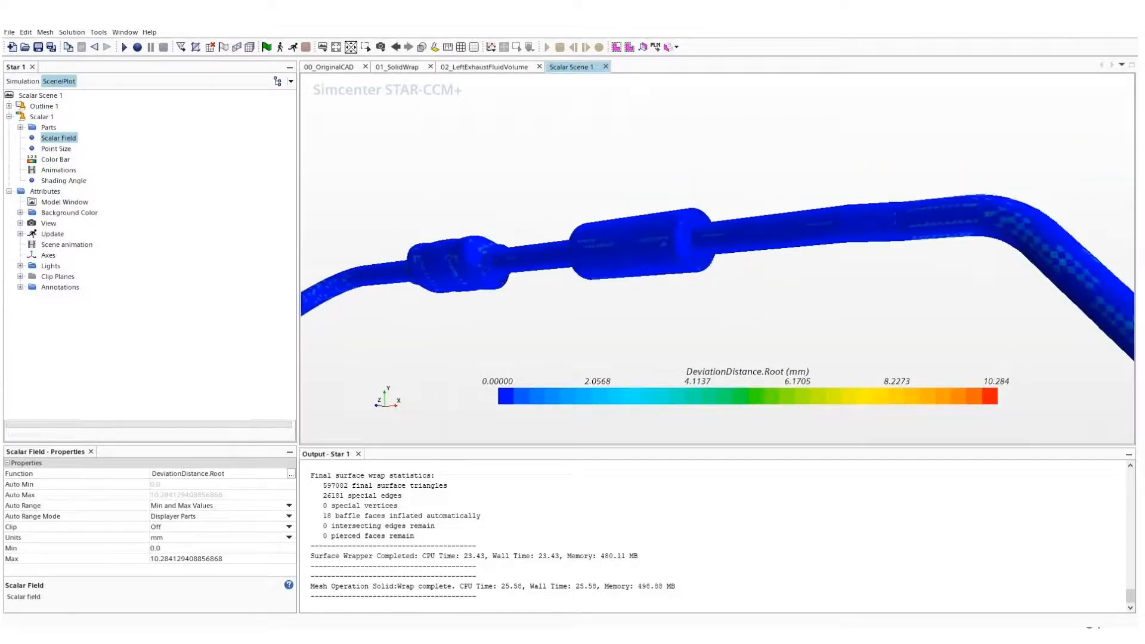
pyautogui.moveTo(919, 238); pyautogui.dragTo(784, 162, button='right')
pyautogui.scroll(-3, 1029, 289)
pyautogui.moveTo(1029, 289); pyautogui.dragTo(854, 247, button='right')
pyautogui.scroll(-2, 859, 251)
pyautogui.scroll(-1, 859, 251)
pyautogui.moveTo(1038, 291); pyautogui.dragTo(859, 253, button='right')
pyautogui.scroll(-1, 931, 269)
pyautogui.moveTo(931, 269); pyautogui.dragTo(776, 234, button='right')
pyautogui.scroll(-2, 791, 239)
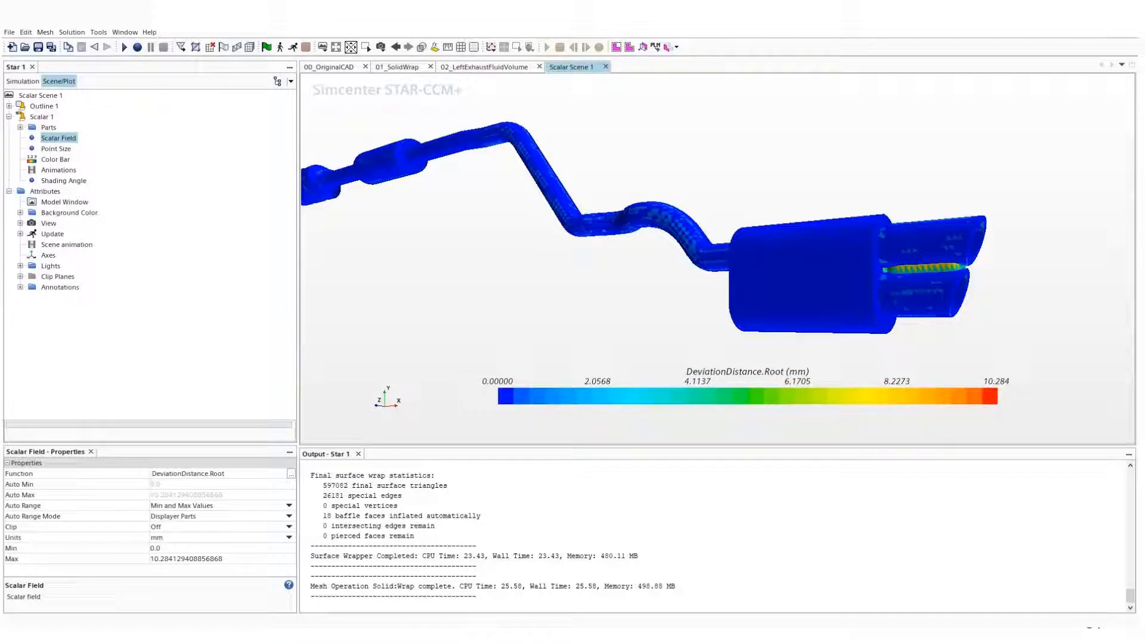
# In the 00_OriginalCAD scene, examine the original geometry along the exhaust and around the two exhaust tips
pyautogui.click(328, 67)
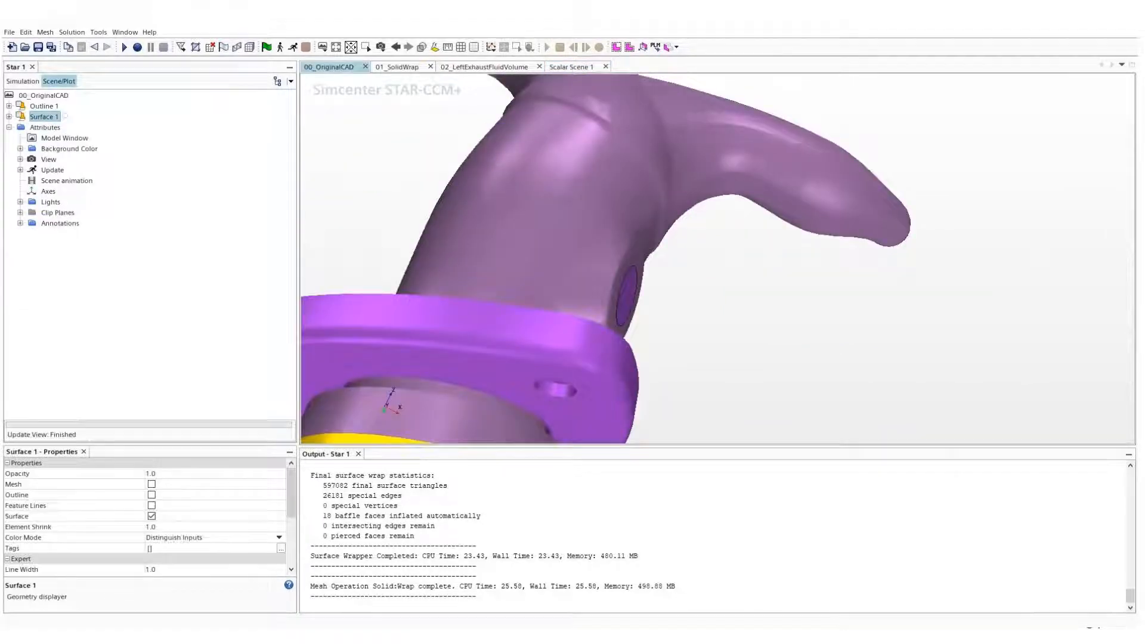
pyautogui.scroll(-10, 646, 216)
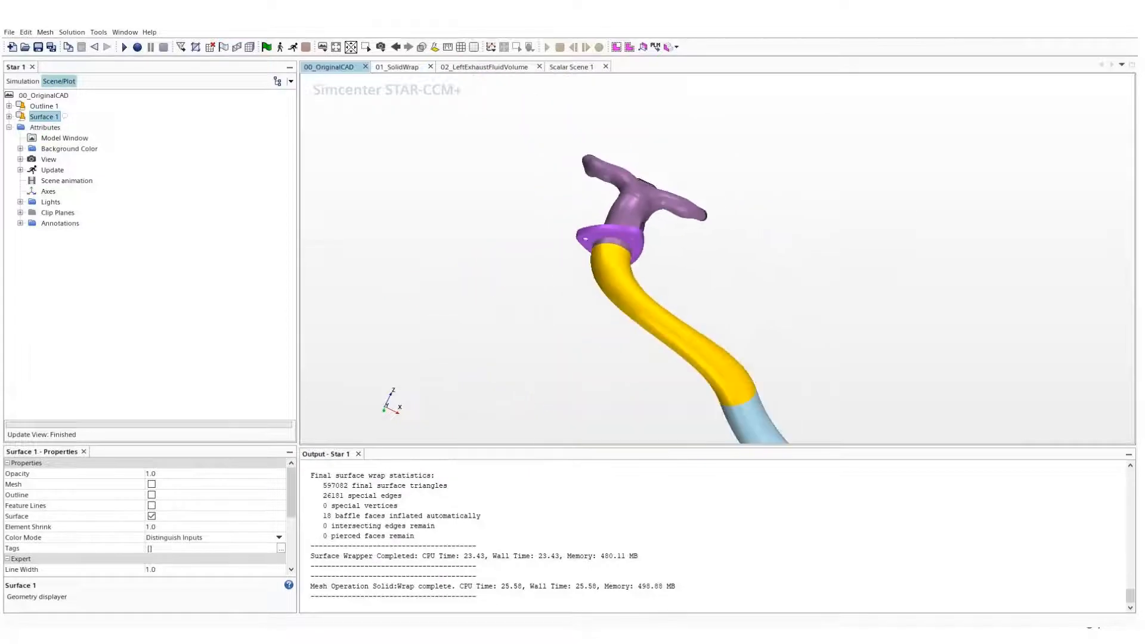
pyautogui.scroll(-2, 717, 258)
pyautogui.moveTo(717, 287); pyautogui.dragTo(509, 109, button='right')
pyautogui.scroll(-1, 509, 109)
pyautogui.moveTo(907, 388); pyautogui.dragTo(543, 226, button='right')
pyautogui.scroll(-4, 718, 258)
pyautogui.moveTo(972, 334); pyautogui.dragTo(830, 267, button='right')
pyautogui.moveTo(830, 266); pyautogui.dragTo(777, 374)
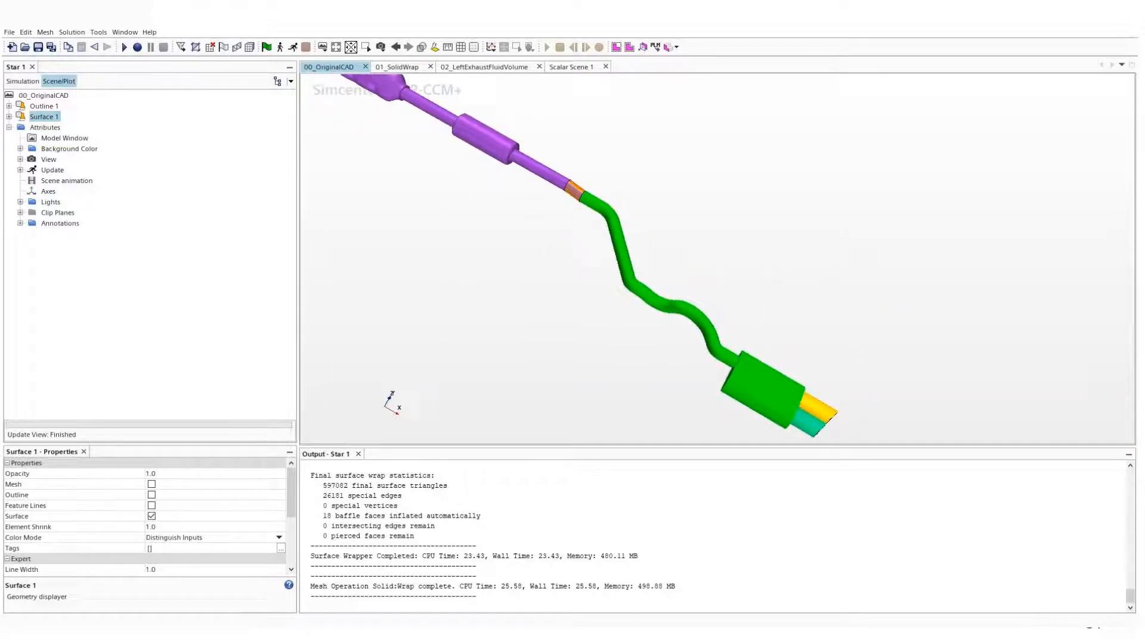
pyautogui.scroll(8, 826, 443)
pyautogui.moveTo(883, 381); pyautogui.dragTo(736, 294)
pyautogui.scroll(-2, 734, 294)
pyautogui.moveTo(836, 322); pyautogui.dragTo(743, 312, button='right')
pyautogui.moveTo(743, 313); pyautogui.dragTo(710, 312)
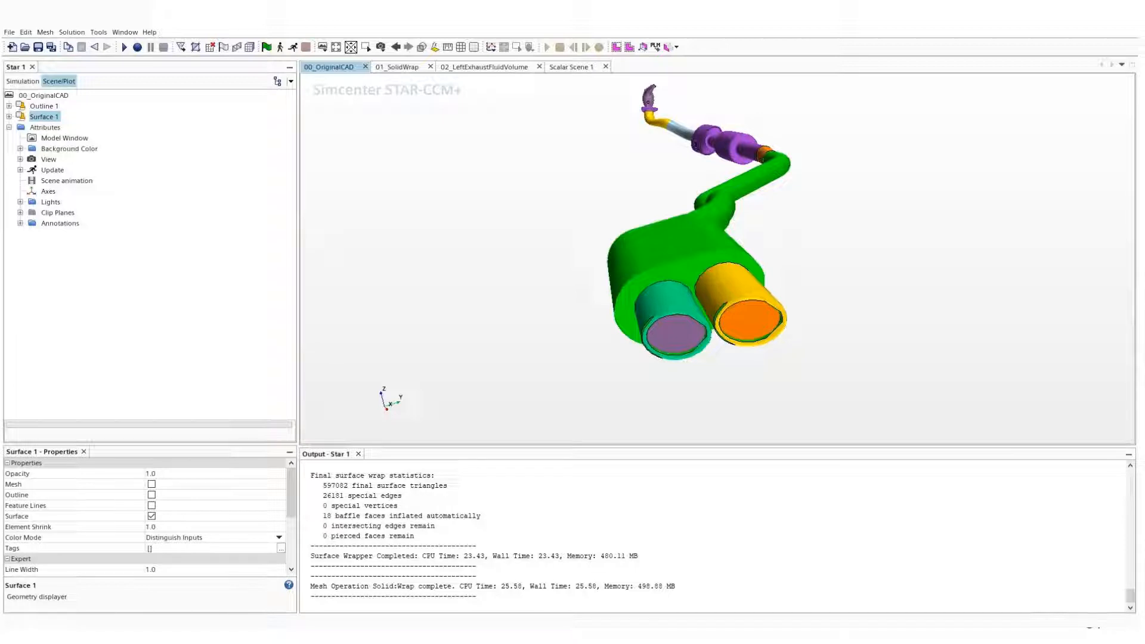
# Pick an exhaust tip surface in the scene and locate its parent part, Left Pipe 8, in the simulation tree
pyautogui.click(674, 328)
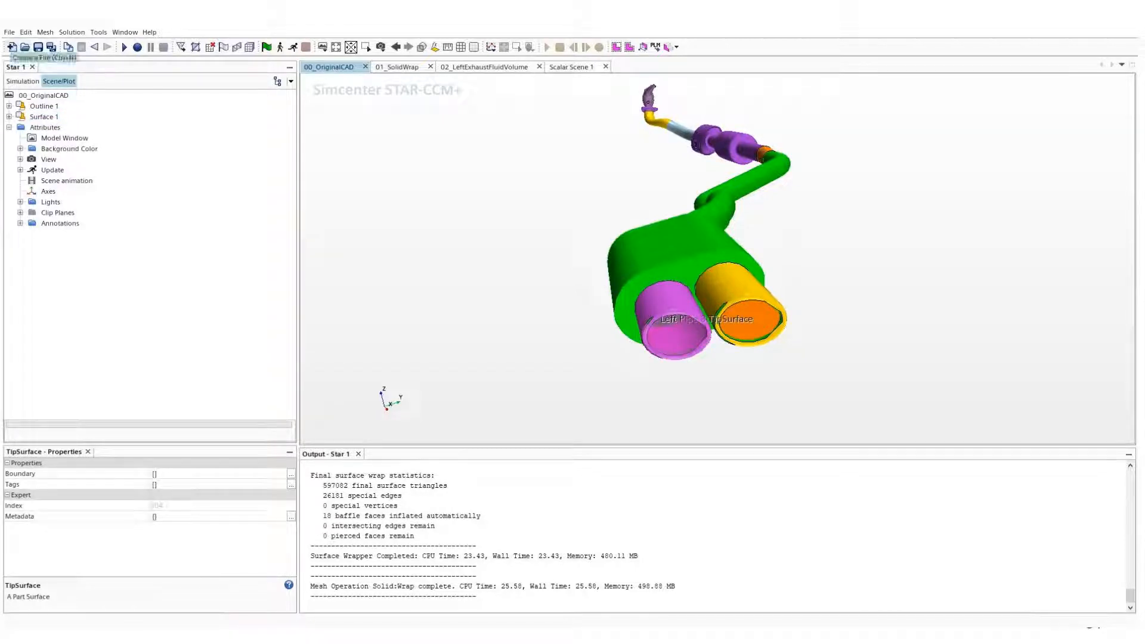
pyautogui.click(23, 81)
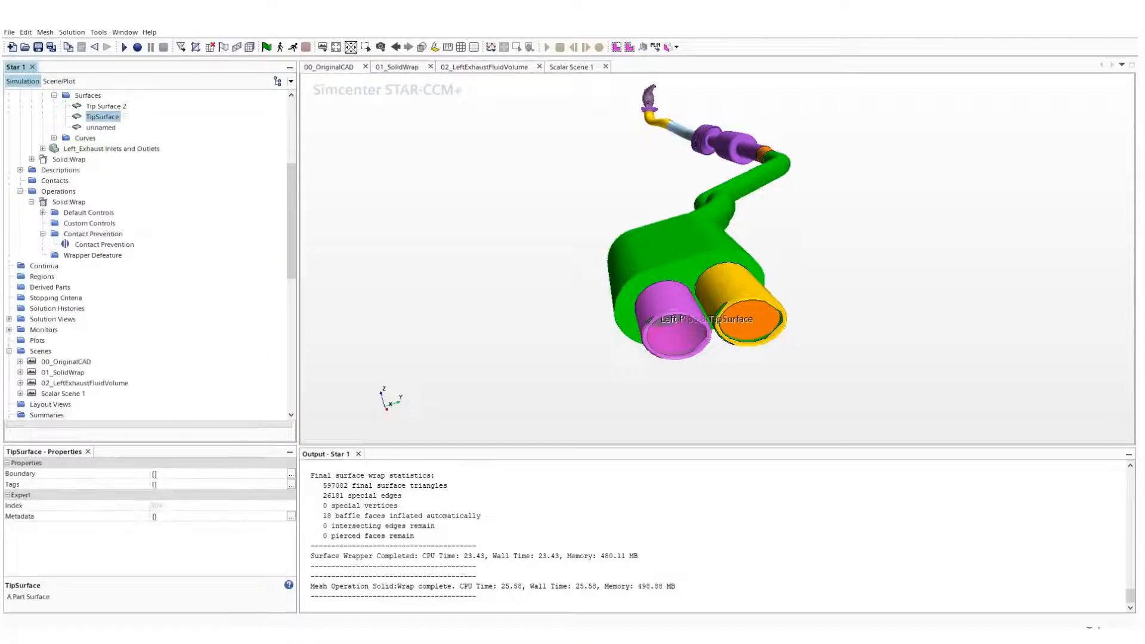
pyautogui.scroll(2, 124, 180)
pyautogui.click(98, 149)
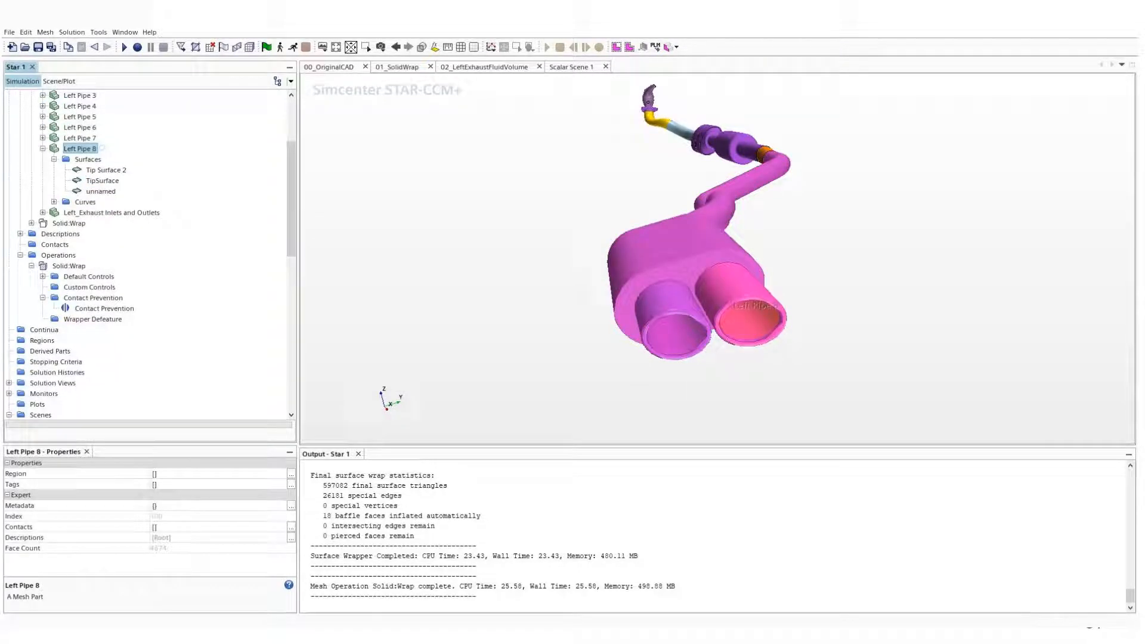
# Add a One Group Contact Prevention Set to the Solid:Wrap operation and set its Minimum Size to 2 mm
pyautogui.click(89, 297)
pyautogui.rightClick(104, 295)
pyautogui.moveTo(143, 302)
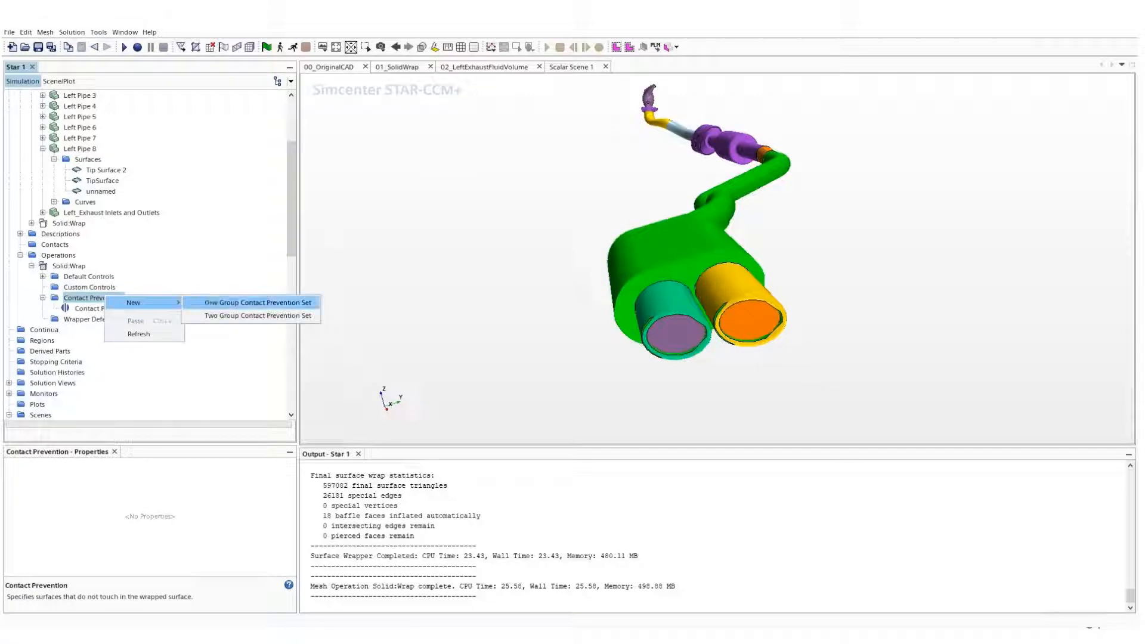
pyautogui.click(209, 302)
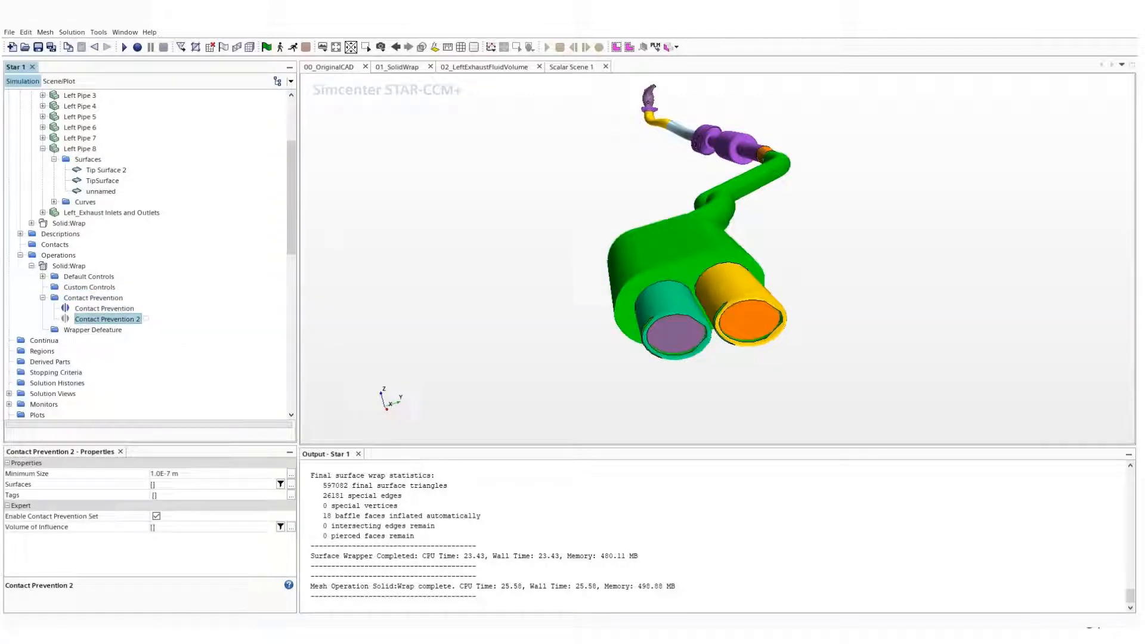
pyautogui.click(180, 474)
pyautogui.write('2mm')
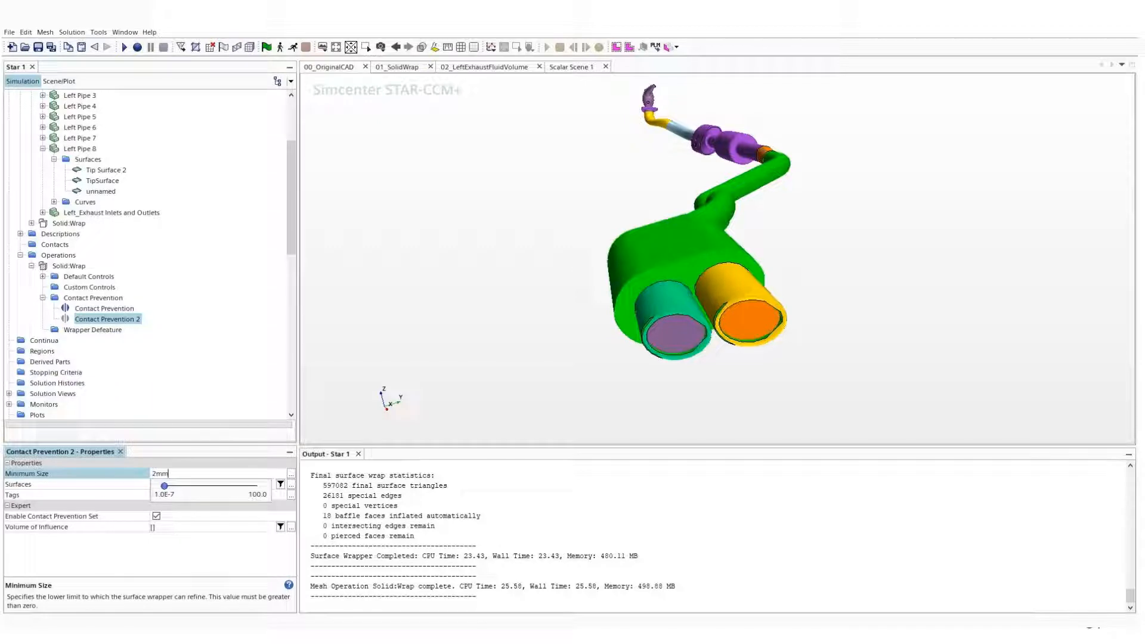
pyautogui.press('Return')
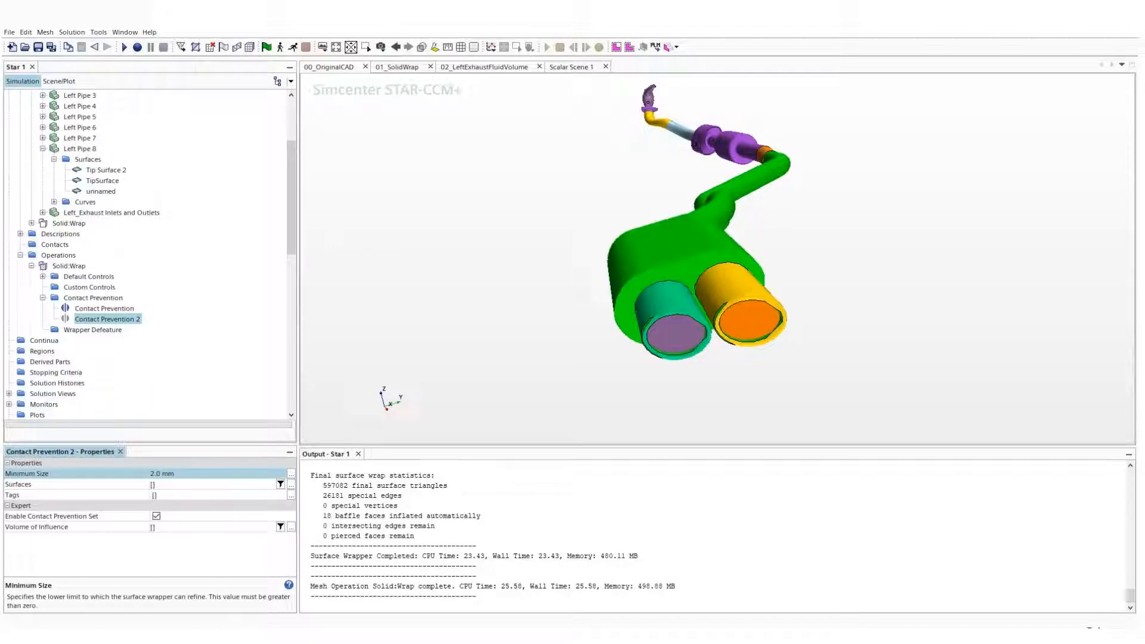
# Assign all surfaces of Left Pipe 8 to the Contact Prevention 2 set
pyautogui.click(291, 485)
pyautogui.click(160, 315)
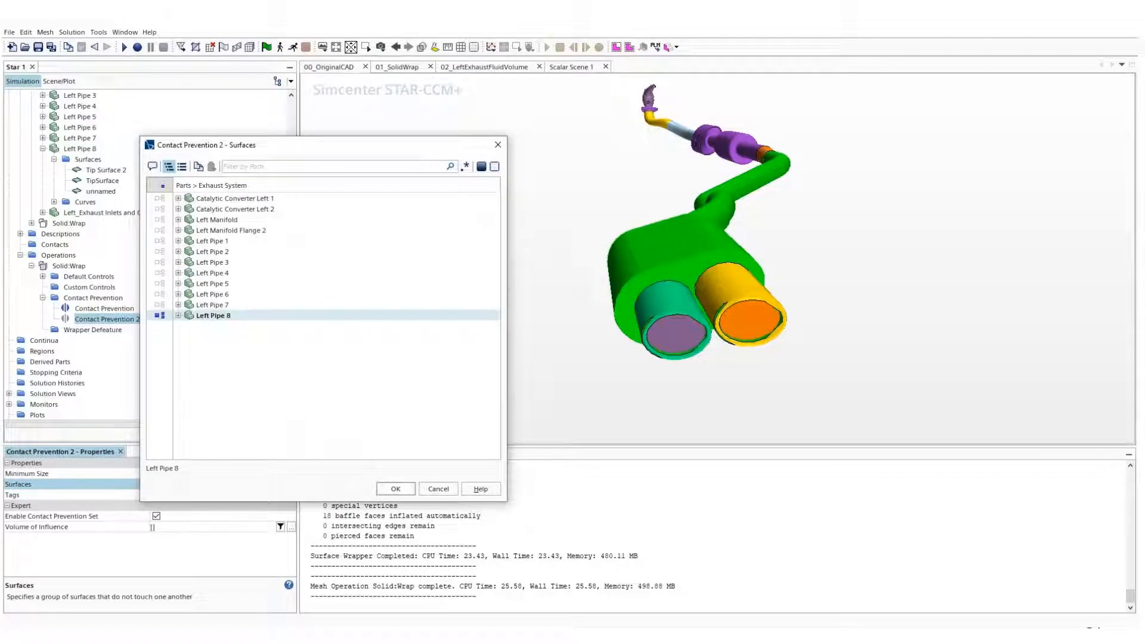
pyautogui.click(395, 488)
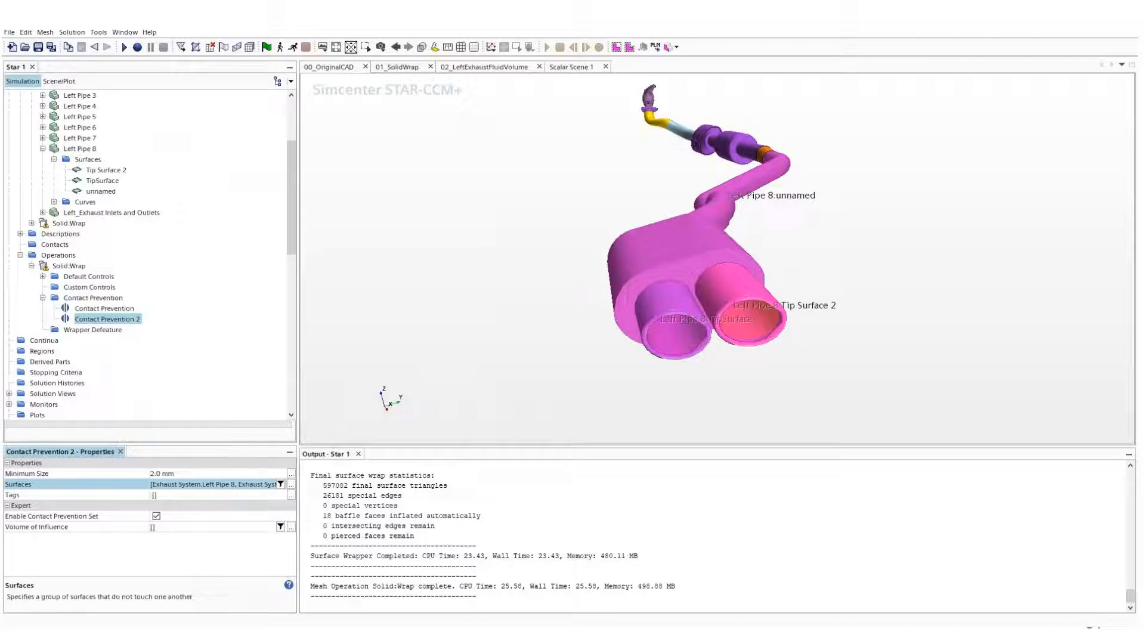
pyautogui.scroll(-4, 715, 258)
pyautogui.moveTo(686, 256); pyautogui.dragTo(801, 267)
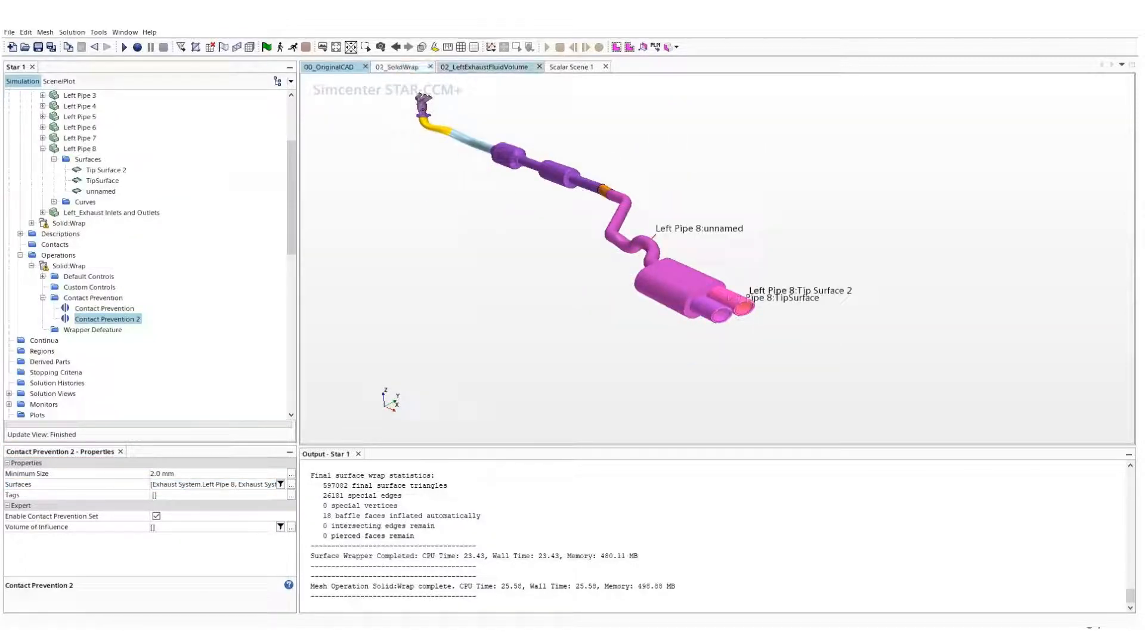
# Show Scalar Scene 1 and re-execute the Solid:Wrap operation, collapsing the Exhaust System part tree
pyautogui.click(571, 67)
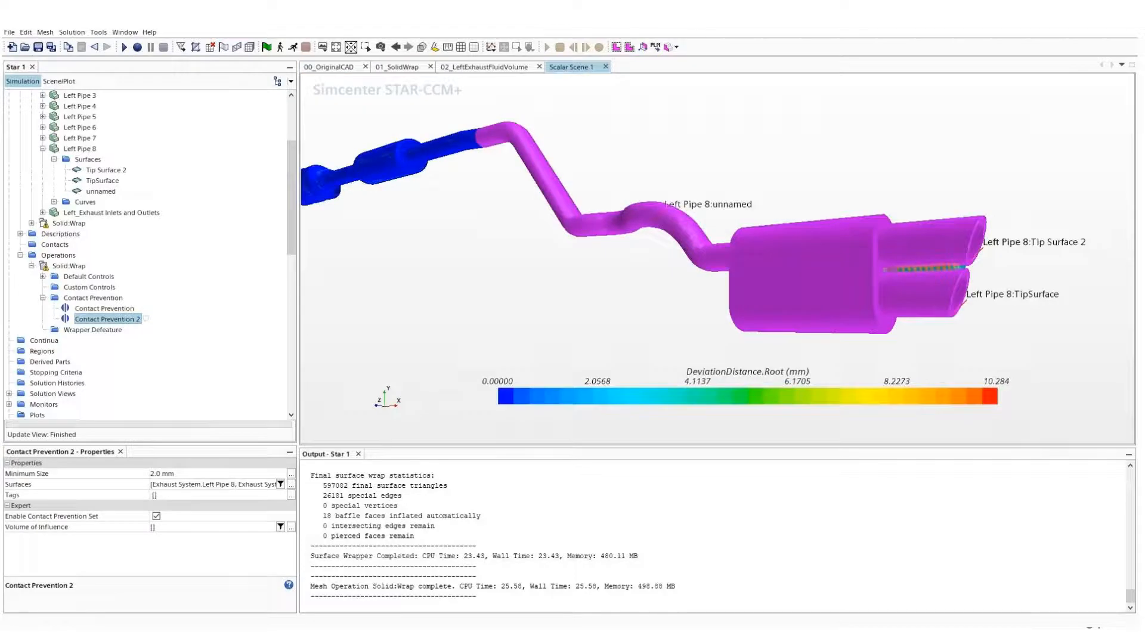
pyautogui.scroll(4, 149, 251)
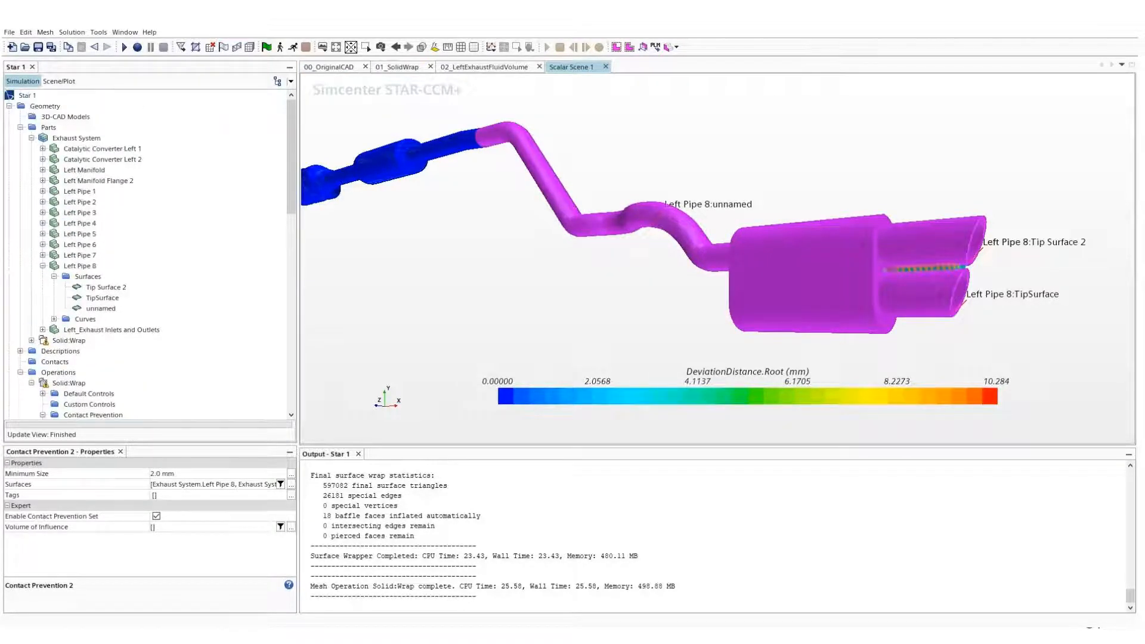
pyautogui.click(48, 127)
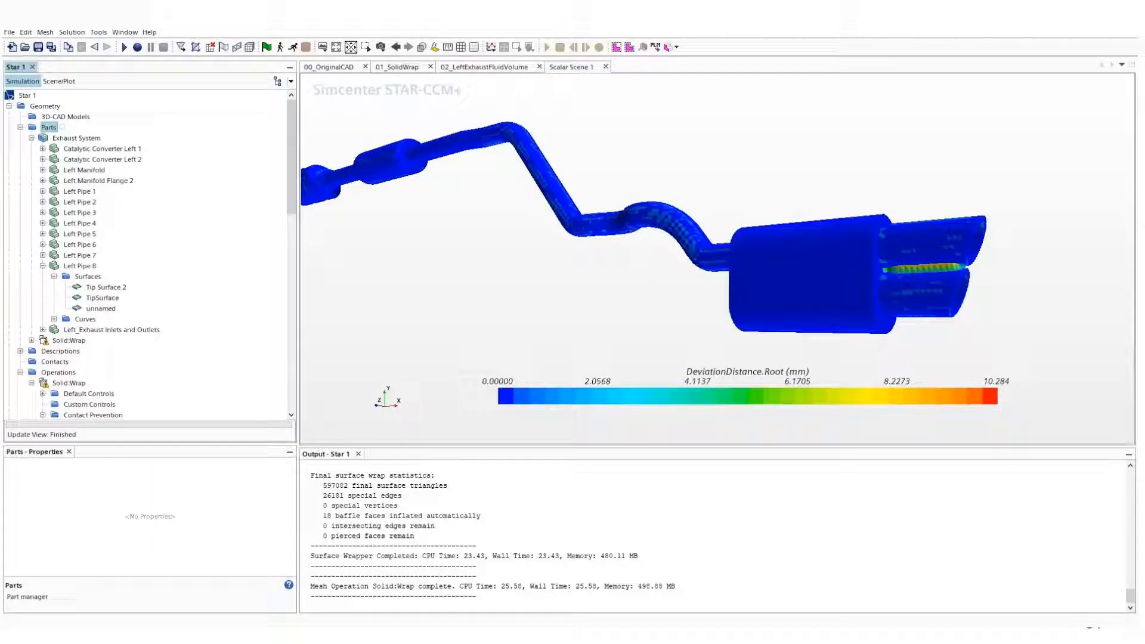
pyautogui.click(67, 383)
pyautogui.rightClick(63, 383)
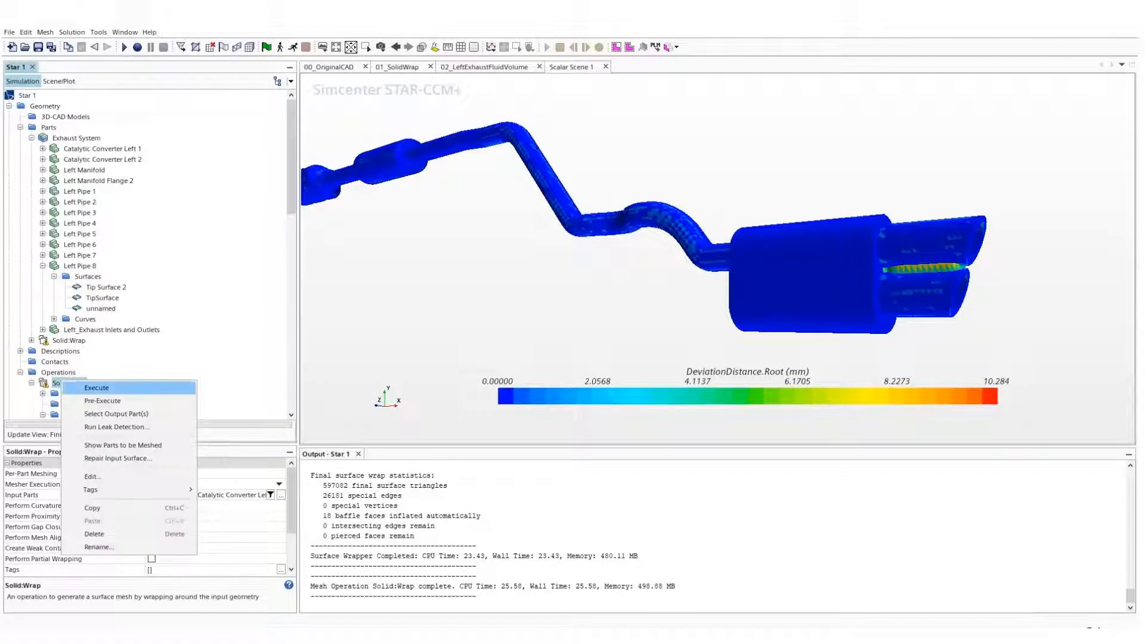
pyautogui.click(97, 388)
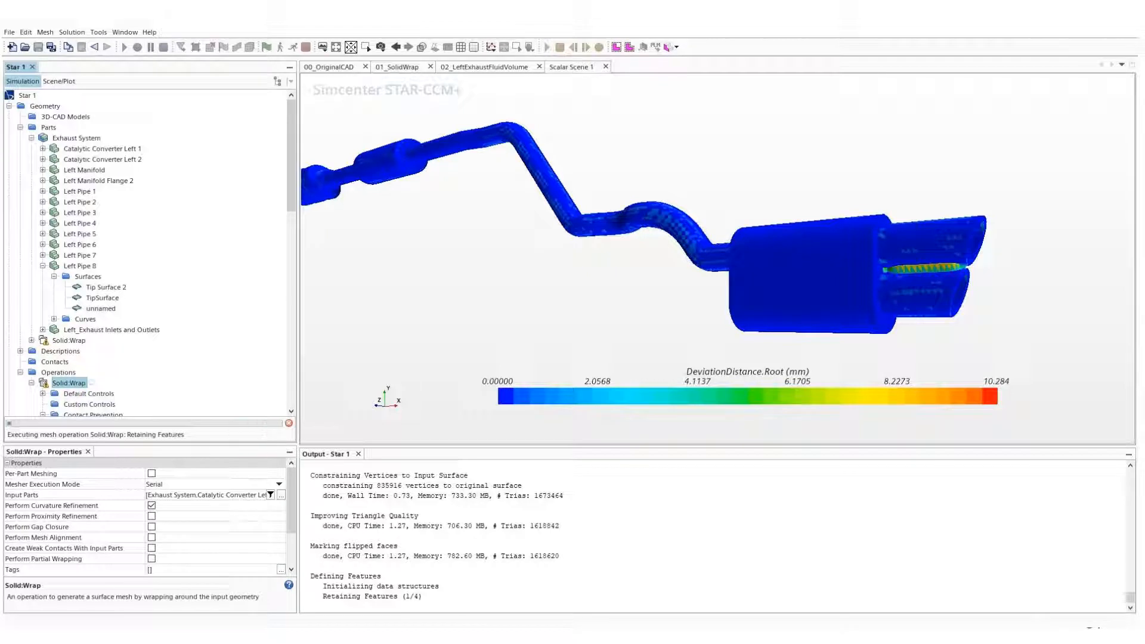
pyautogui.click(43, 266)
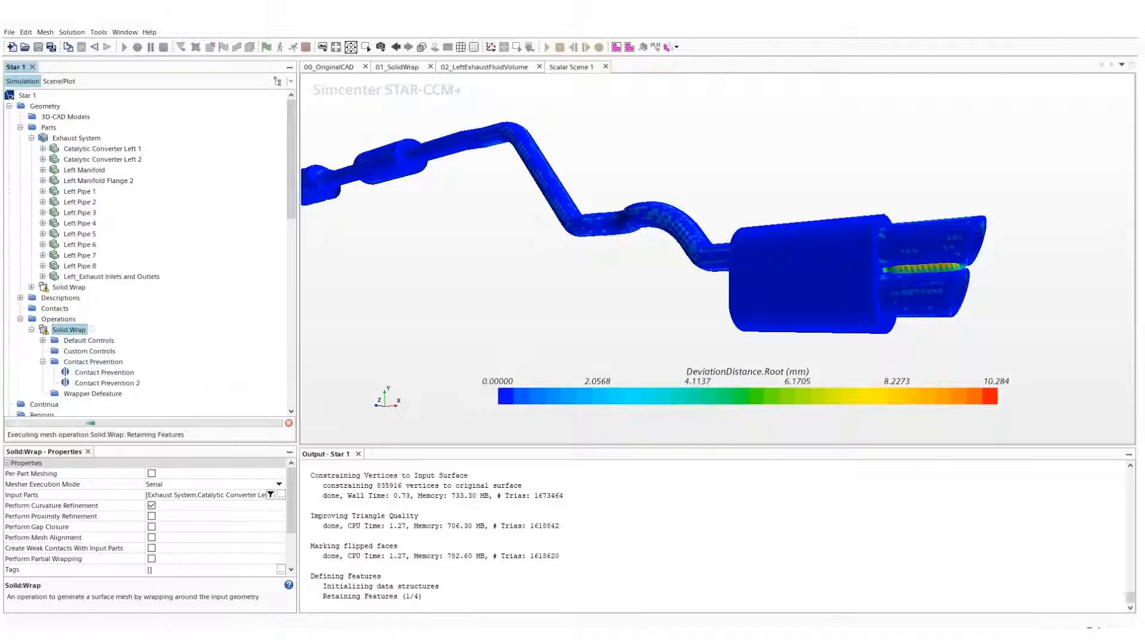
pyautogui.click(31, 138)
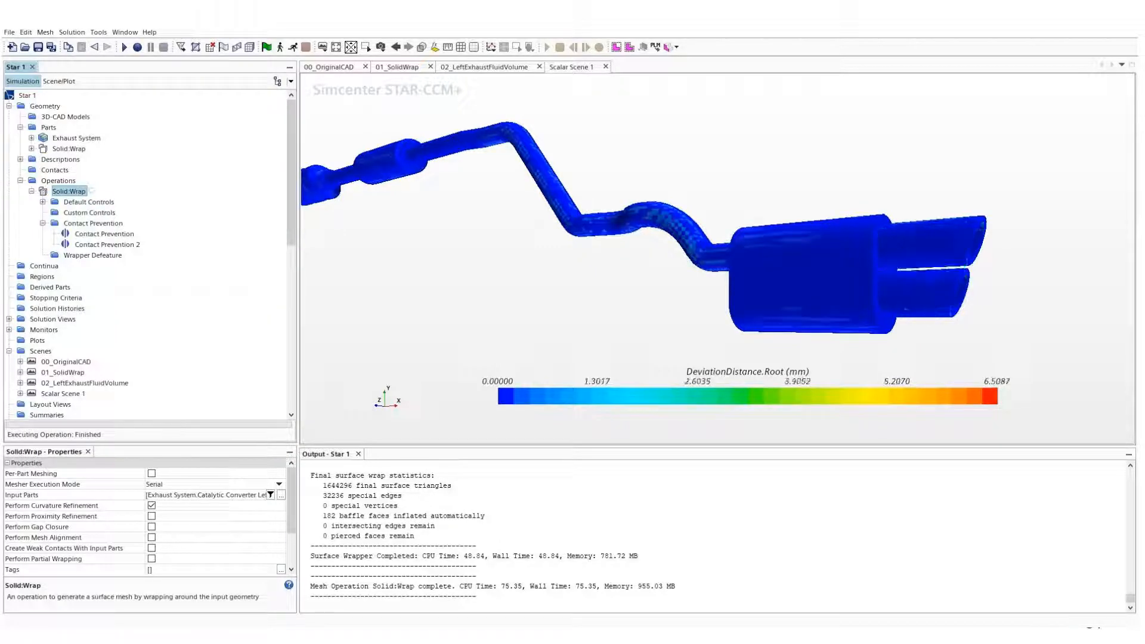
# Inspect the gap between the exhaust tips and the deviation on the re-wrapped muffler
pyautogui.moveTo(734, 268); pyautogui.dragTo(639, 253, button='right')
pyautogui.scroll(3, 808, 249)
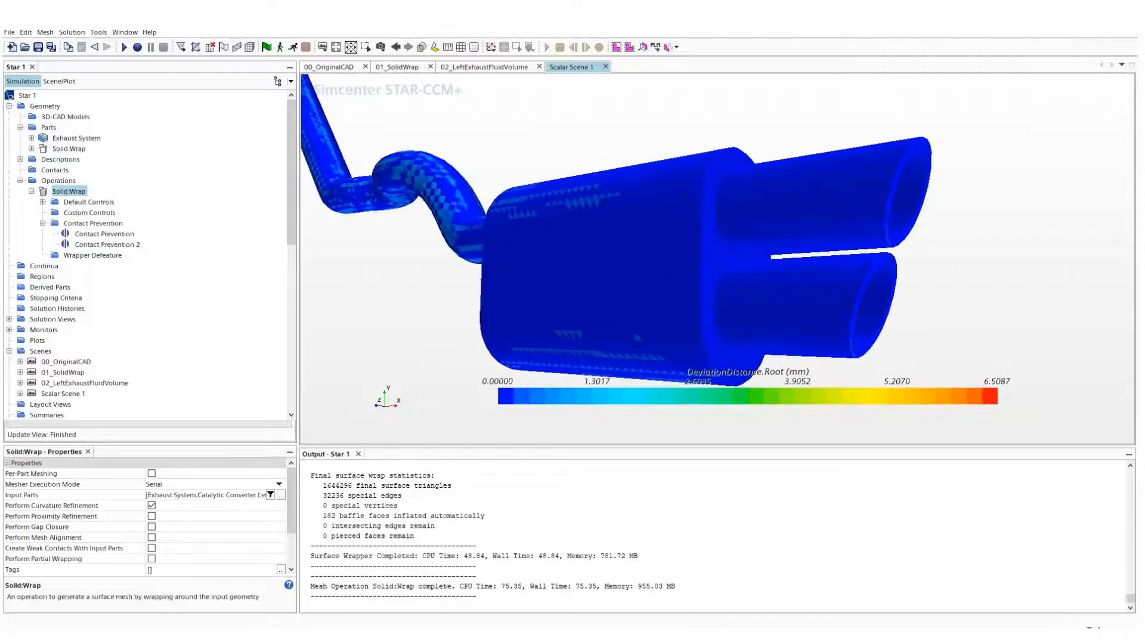
pyautogui.scroll(-2, 740, 232)
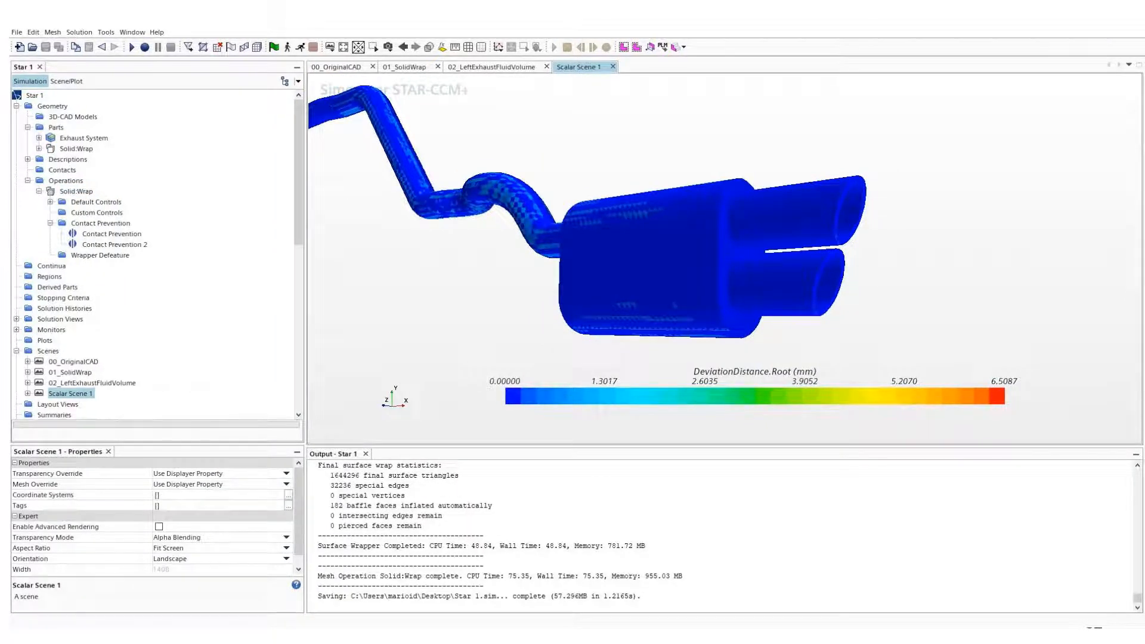
# Collapse the Solid:Wrap operation, show the 00_OriginalCAD scene, and start a new Surface Wrapper operation
pyautogui.click(39, 191)
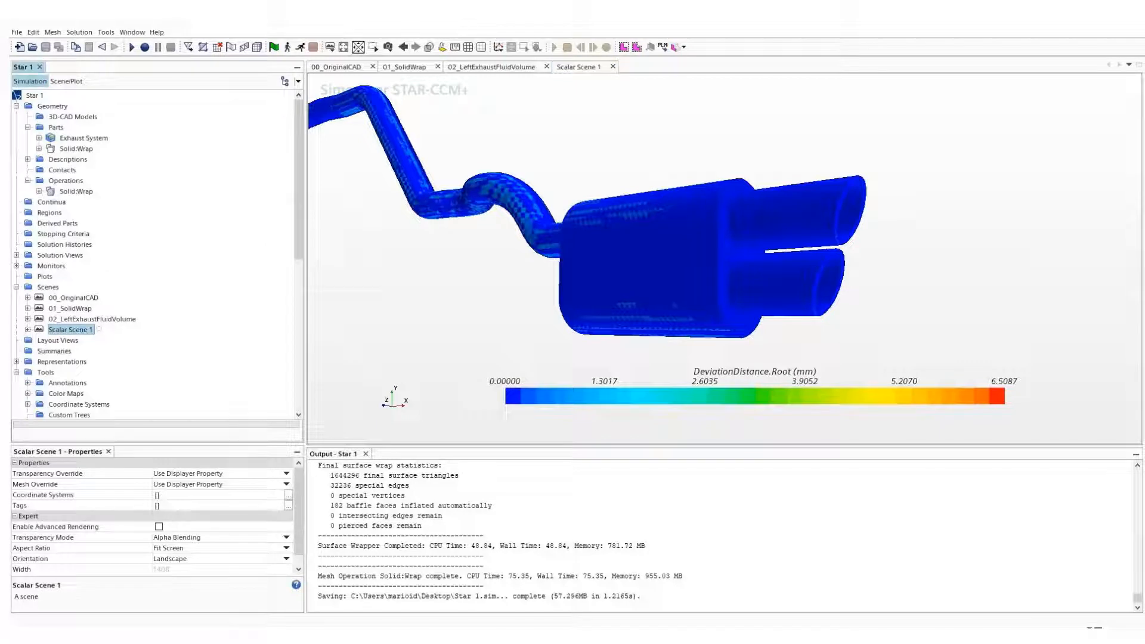
pyautogui.click(336, 66)
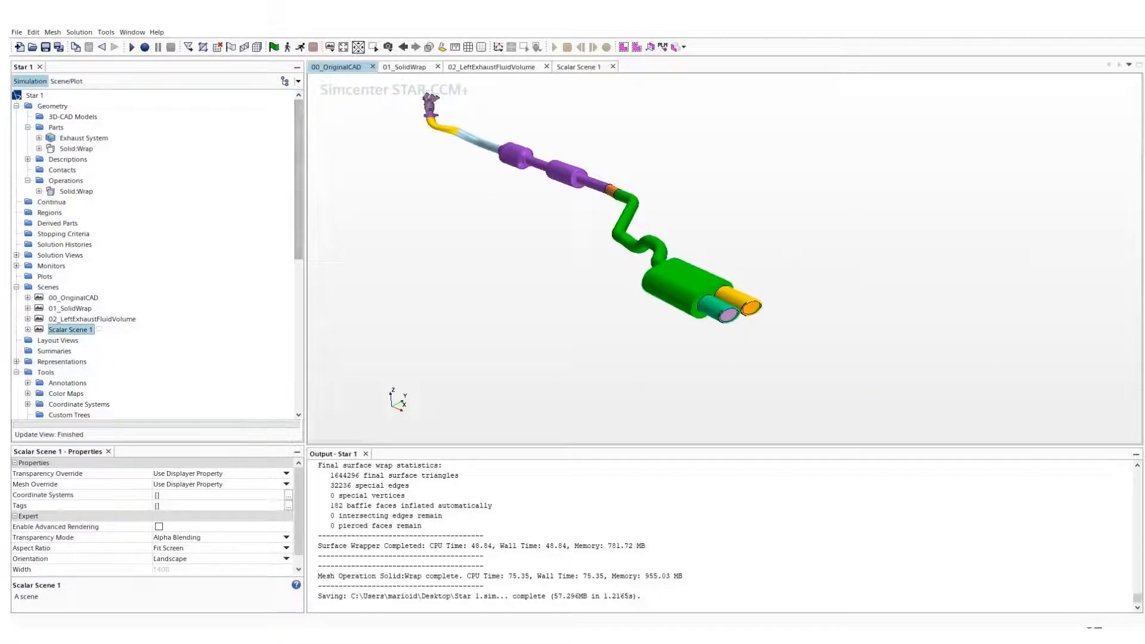
pyautogui.click(89, 180)
pyautogui.rightClick(75, 181)
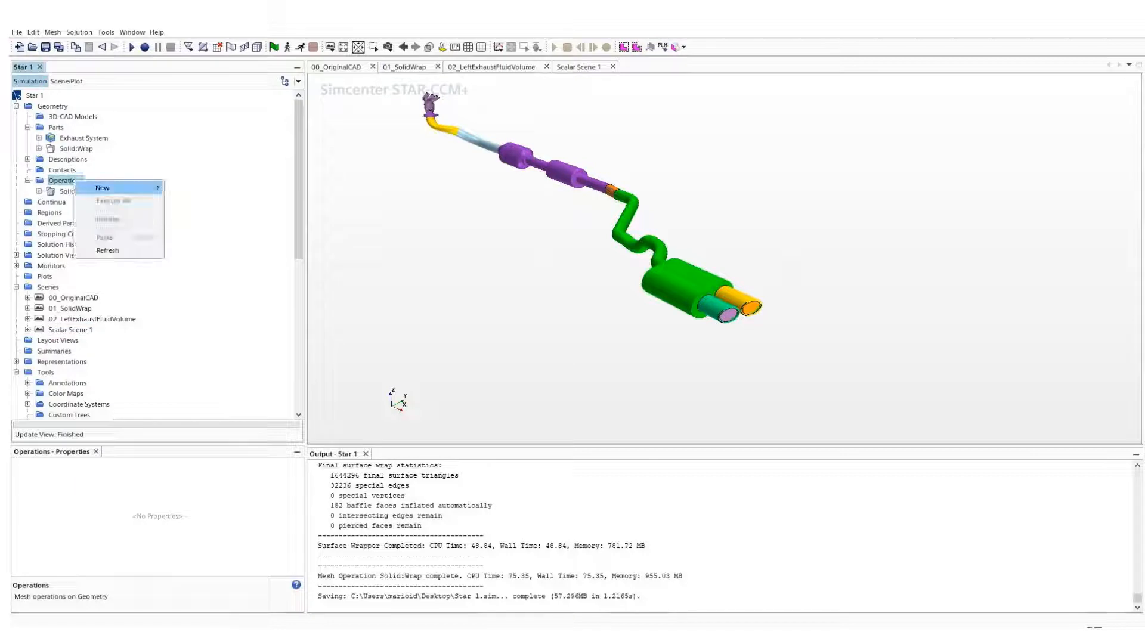
pyautogui.moveTo(119, 187)
pyautogui.moveTo(208, 188)
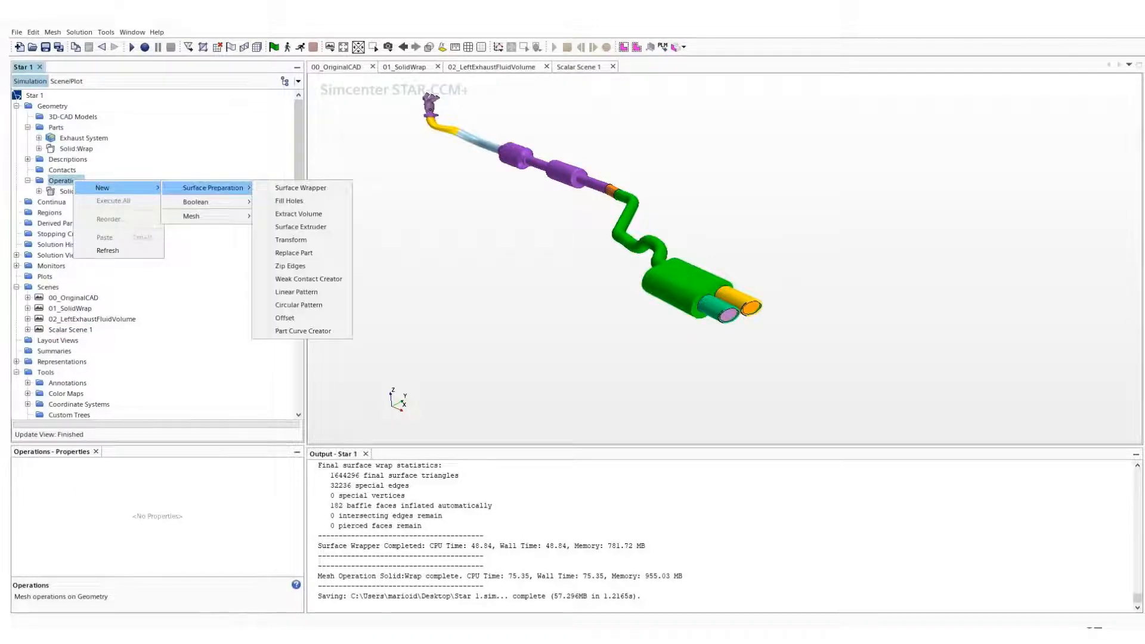
pyautogui.click(292, 187)
pyautogui.click(473, 232)
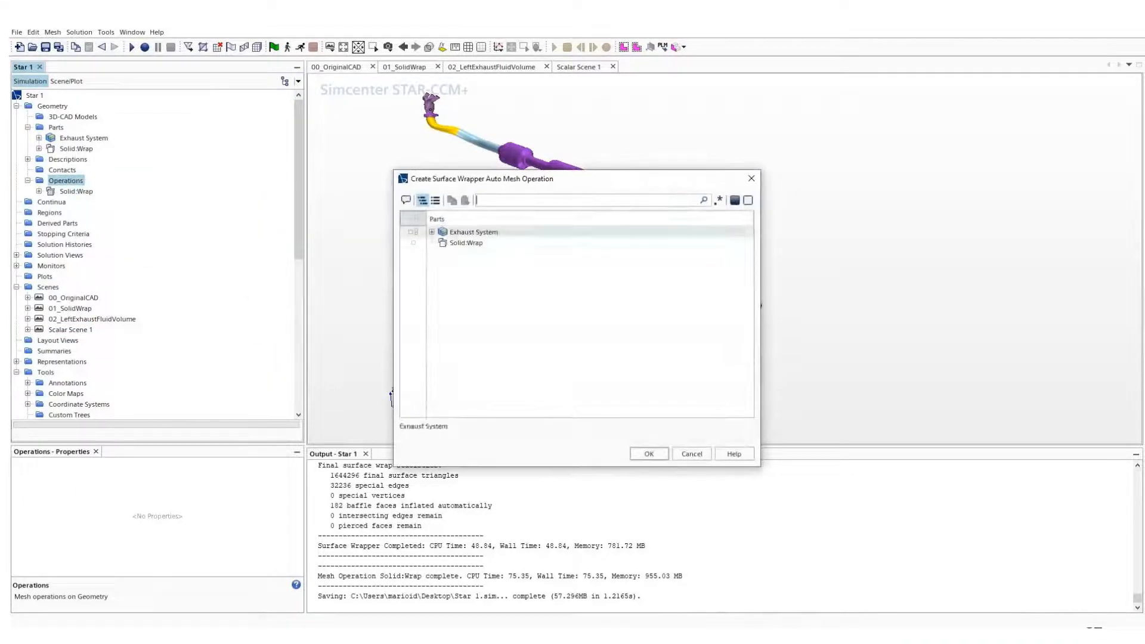
# Choose all parts under Exhaust System, from Catalytic Converter Left 1 to Left_Exhaust Inlets and Outlets, as the surface wrapper's input and create it
pyautogui.click(432, 232)
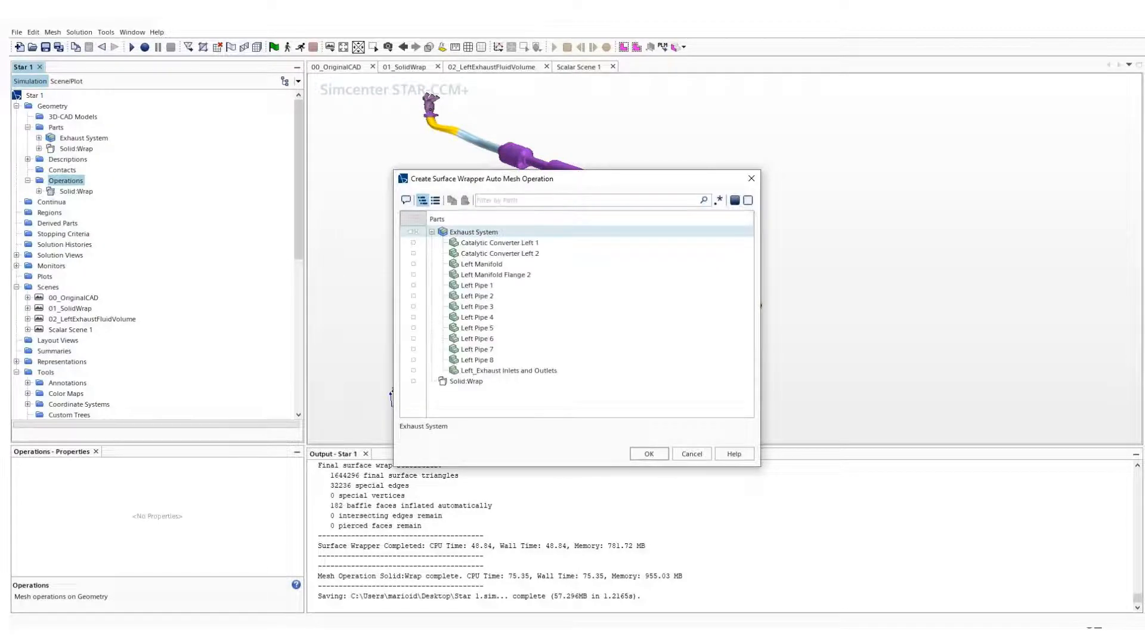
pyautogui.click(499, 243)
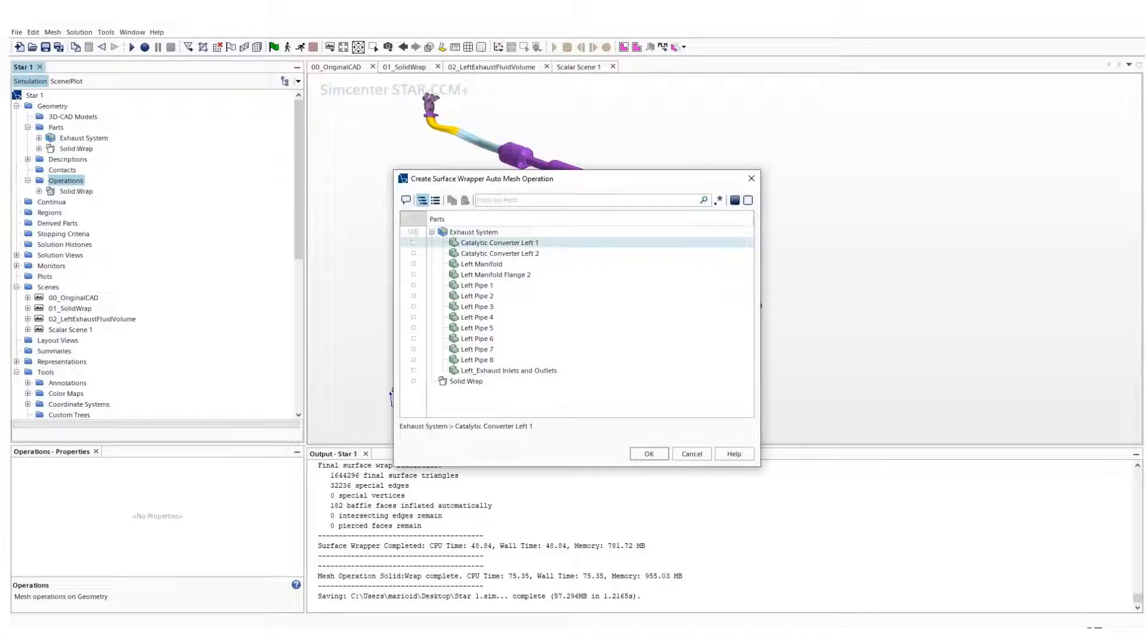
pyautogui.click(413, 242)
pyautogui.click(418, 371)
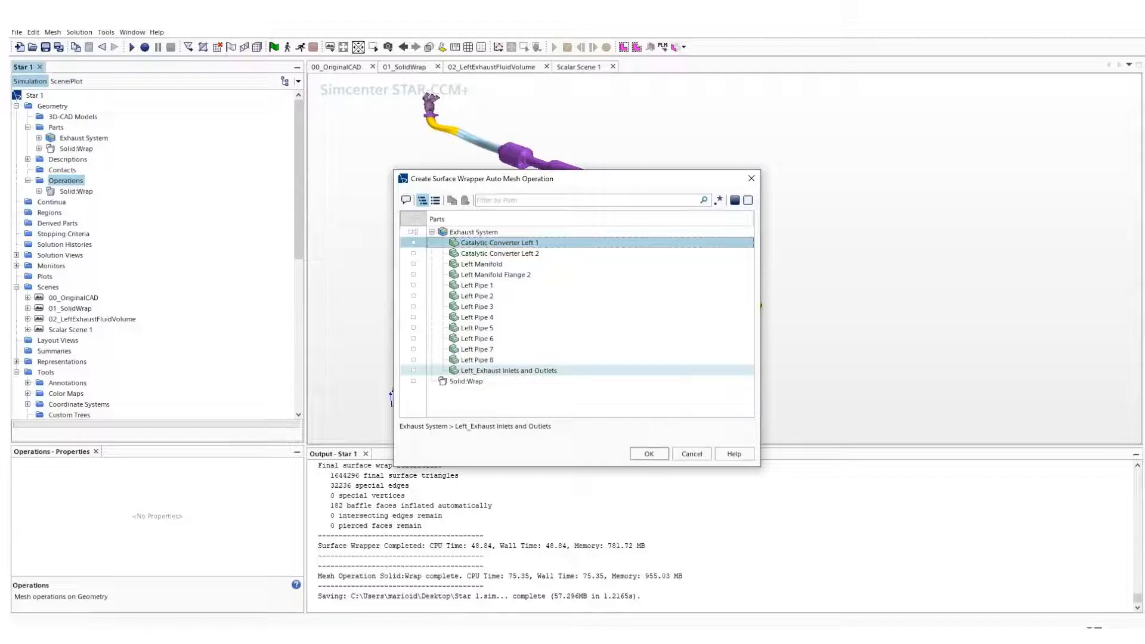
pyautogui.keyDown('shift'); pyautogui.click(413, 370); pyautogui.keyUp('shift')
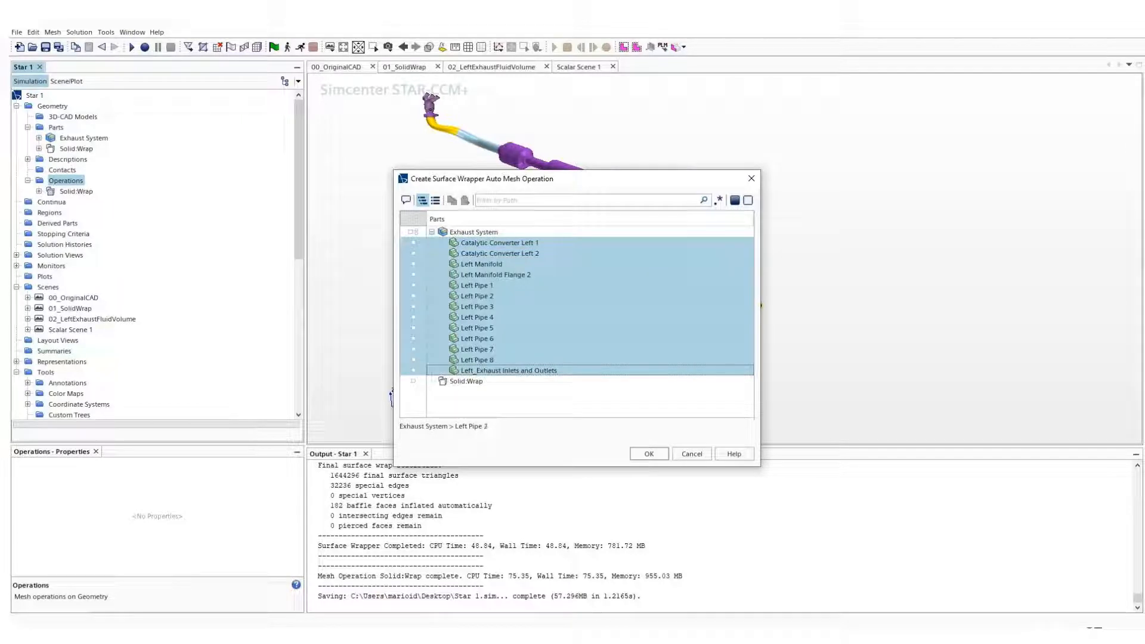
pyautogui.rightClick(472, 301)
pyautogui.click(508, 306)
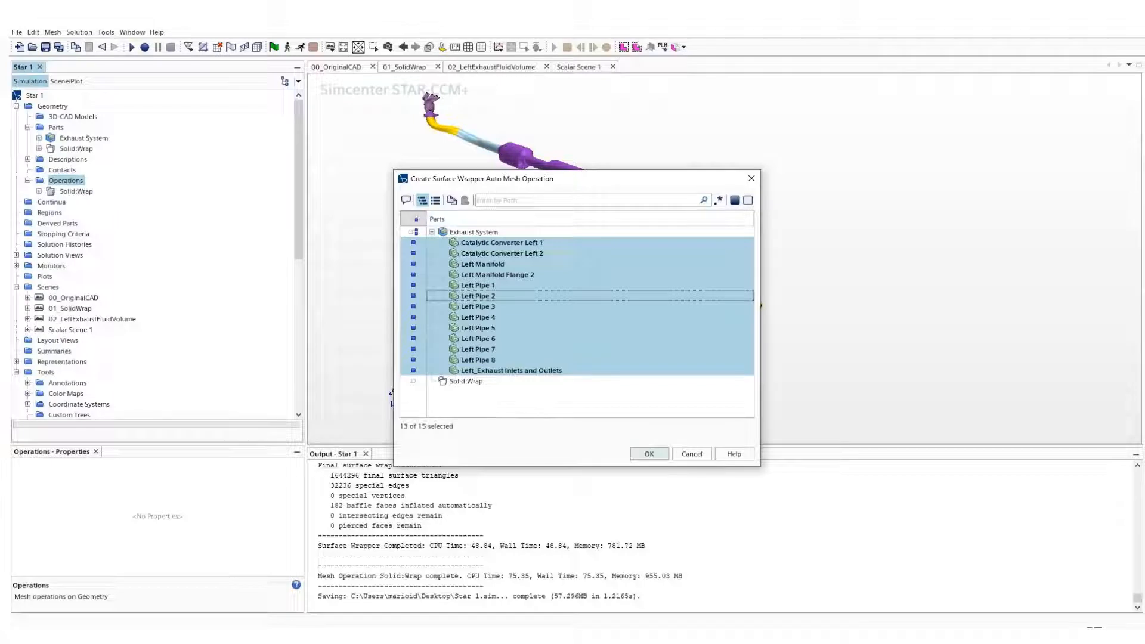
pyautogui.press('Return')
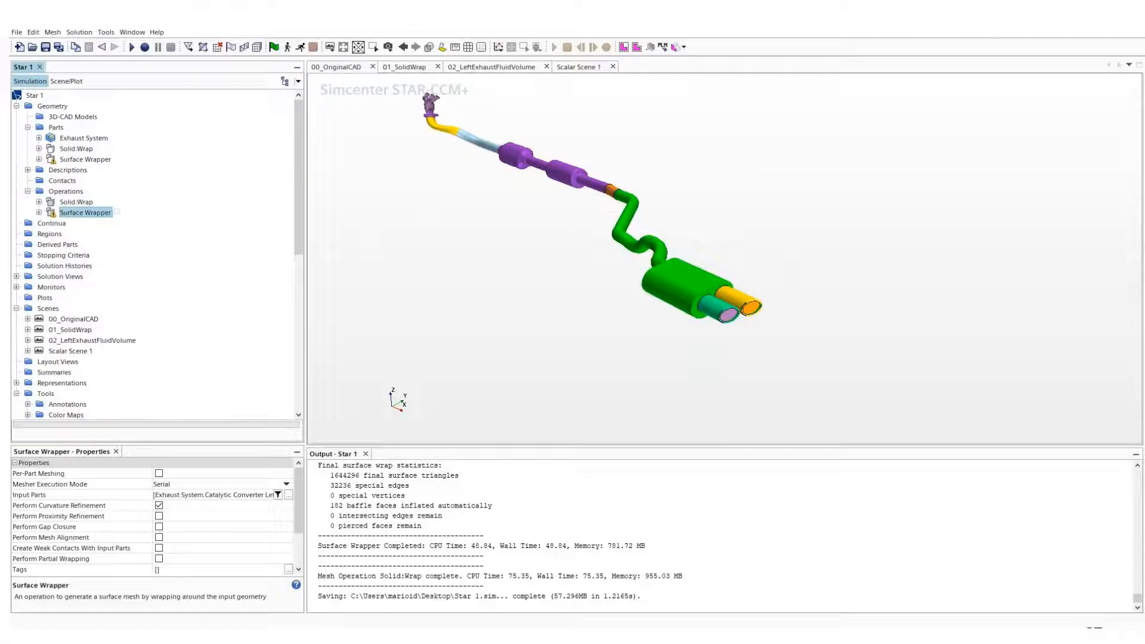
# Rename both the new Surface Wrapper operation and its output part to FluidVolume:Wrap
pyautogui.rightClick(95, 213)
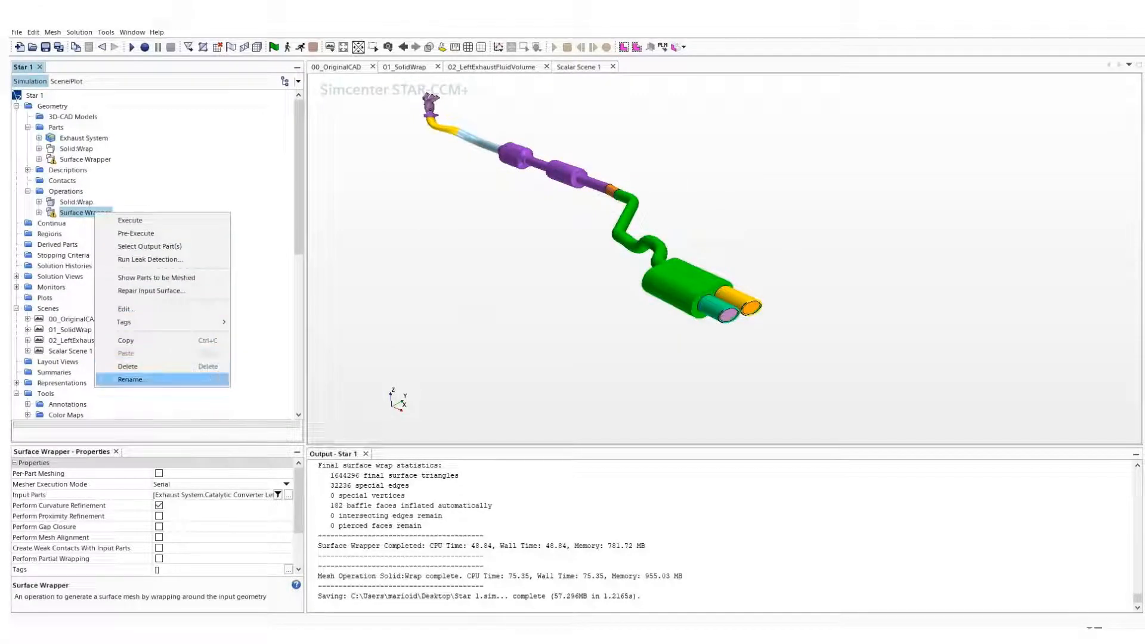
pyautogui.click(131, 379)
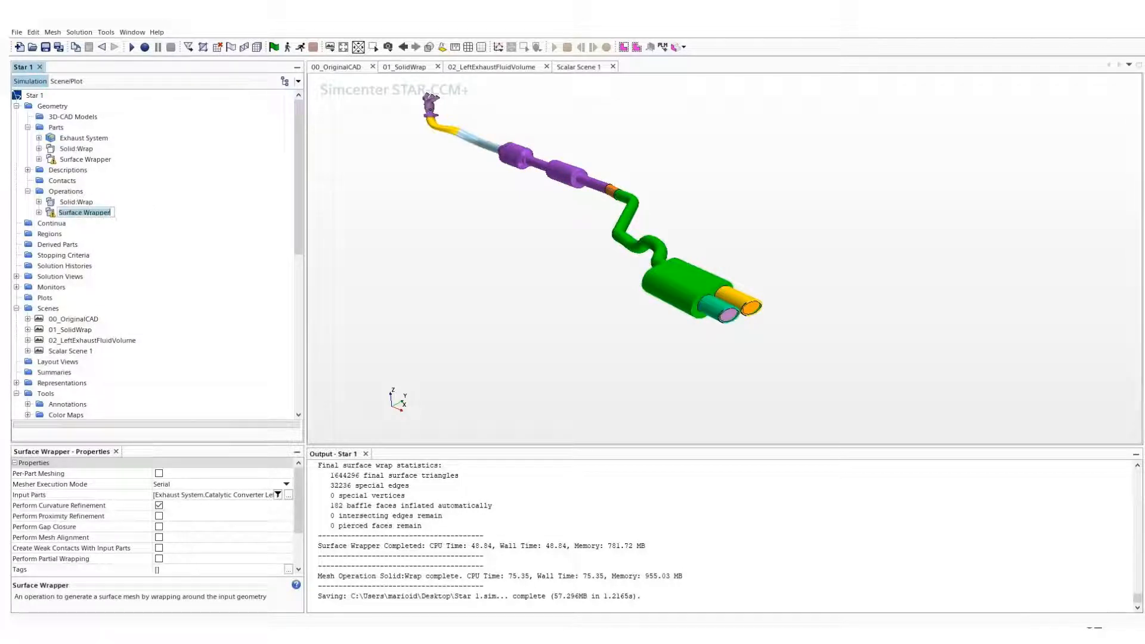
pyautogui.write('FluidVolume:Wrap')
pyautogui.press('Return')
pyautogui.rightClick(84, 159)
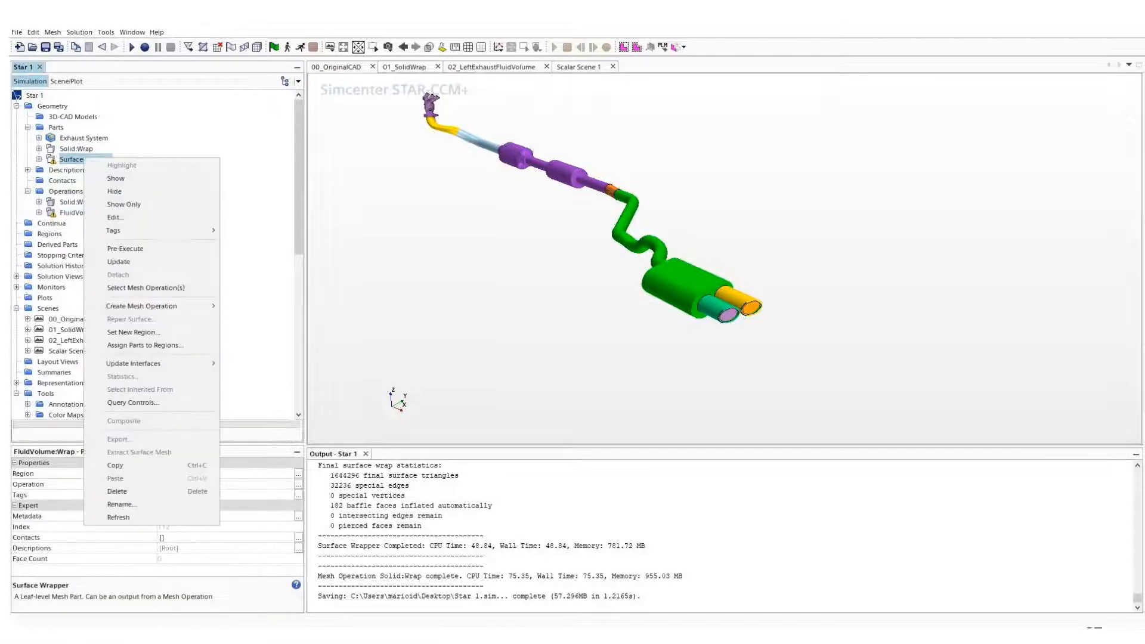
pyautogui.click(119, 505)
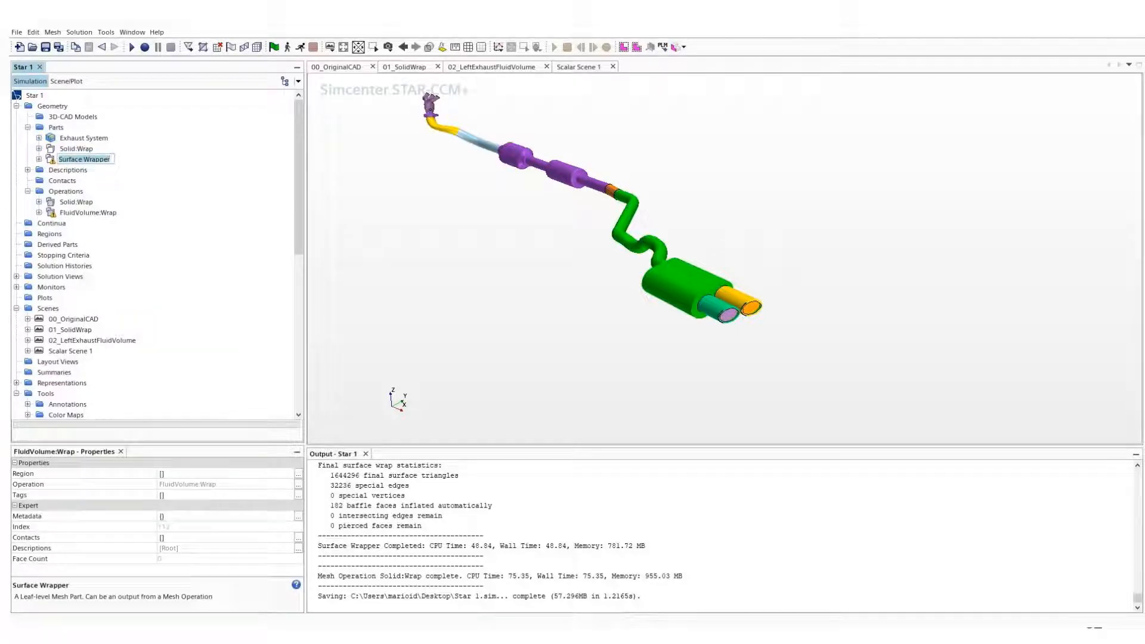
pyautogui.write('FluidVolume:Wrap')
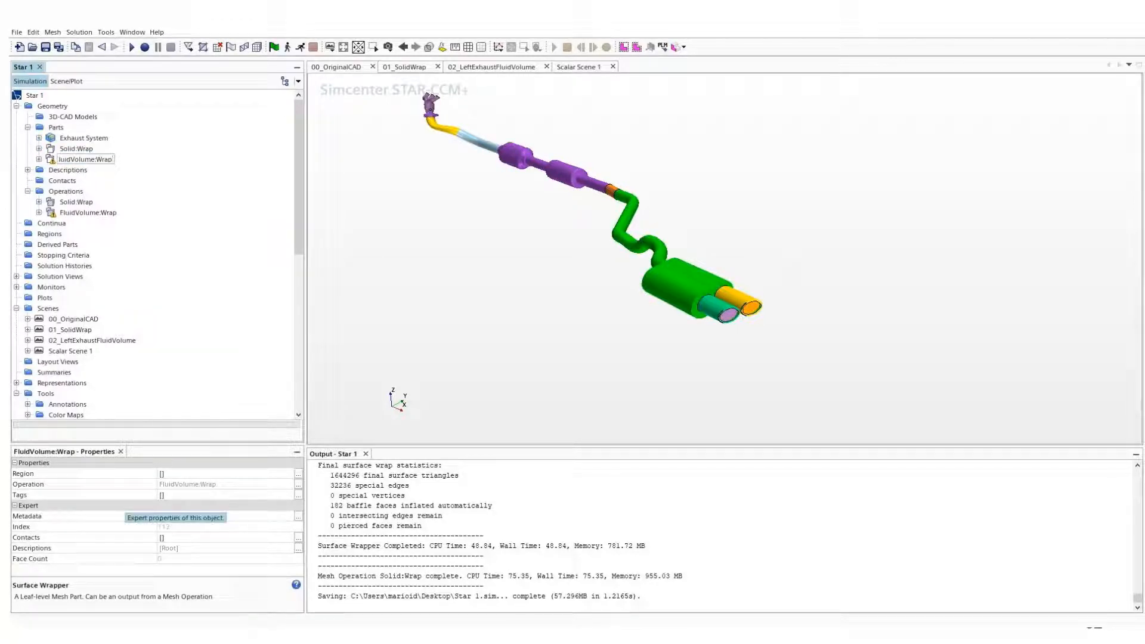
pyautogui.press('Return')
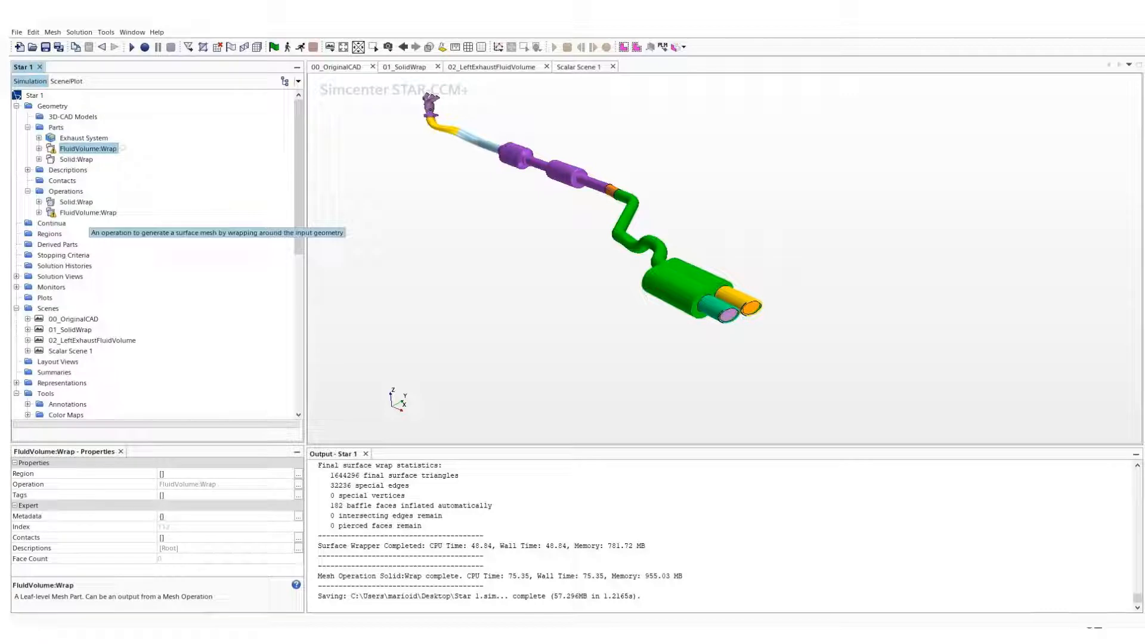
# Set the Base Size of the FluidVolume:Wrap operation to 10 mm in its default controls
pyautogui.click(39, 213)
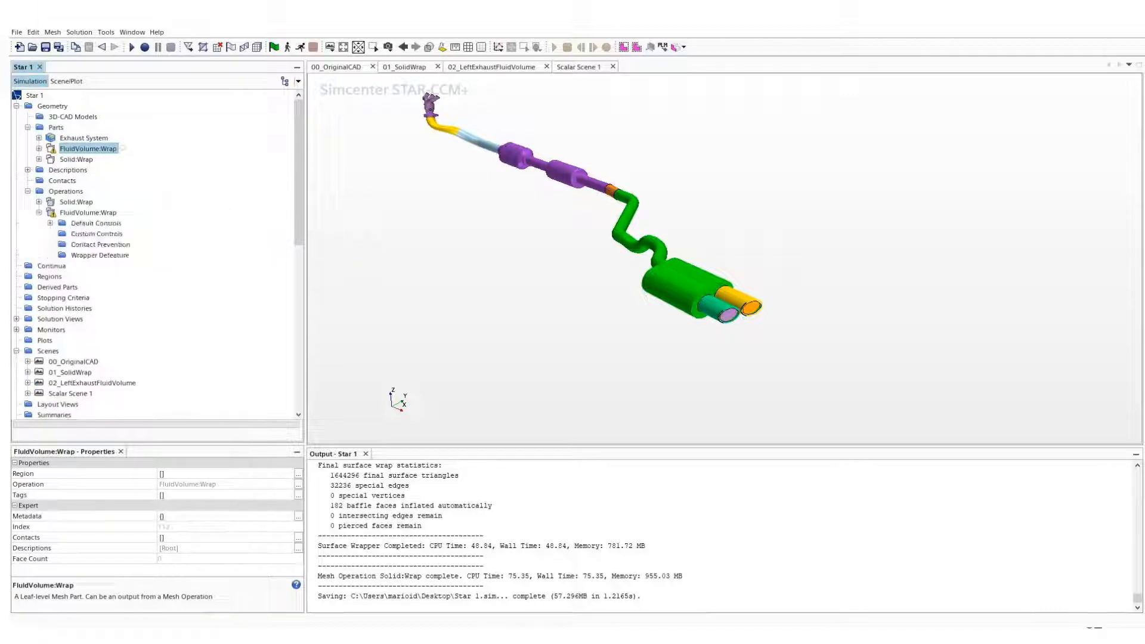
pyautogui.click(51, 223)
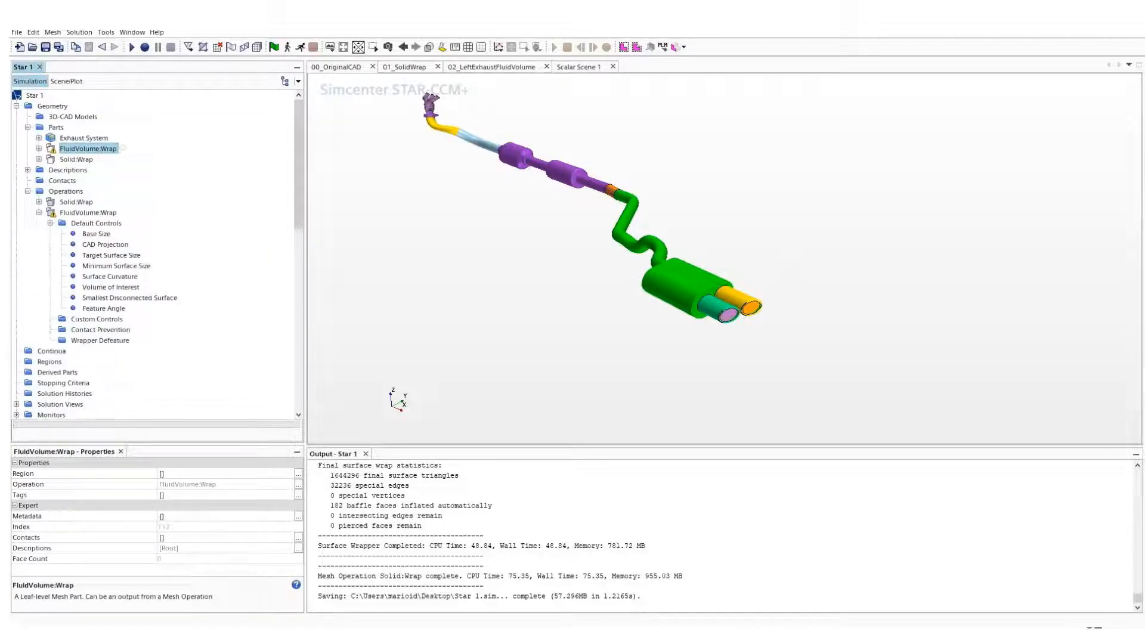
pyautogui.click(97, 234)
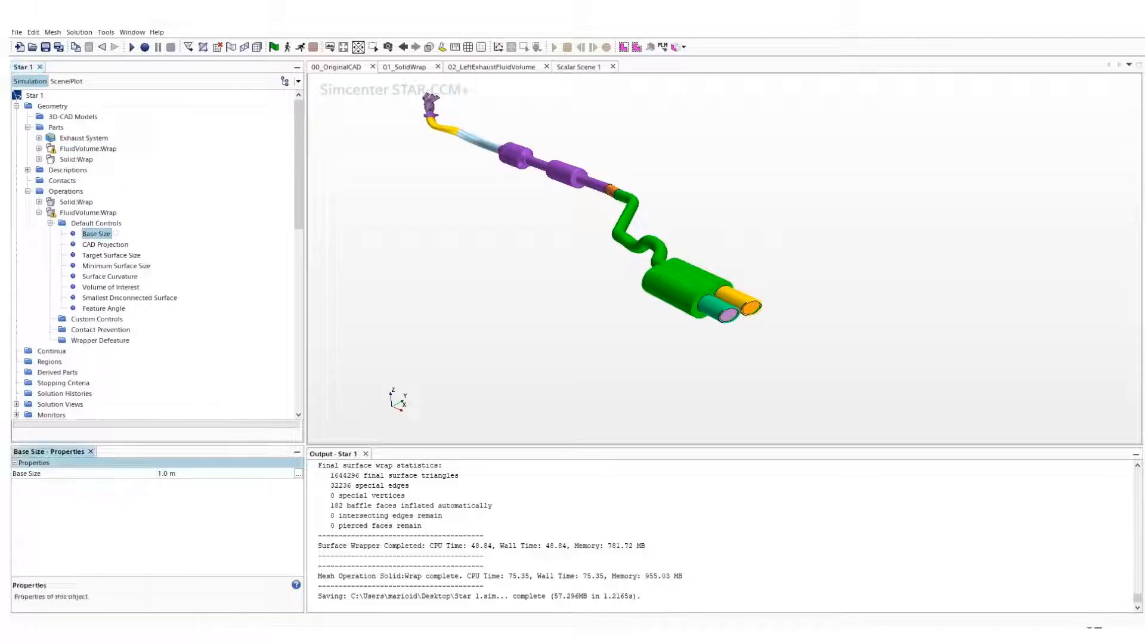
pyautogui.click(178, 474)
pyautogui.press('BackSpace')
pyautogui.write('10mm')
pyautogui.press('Return')
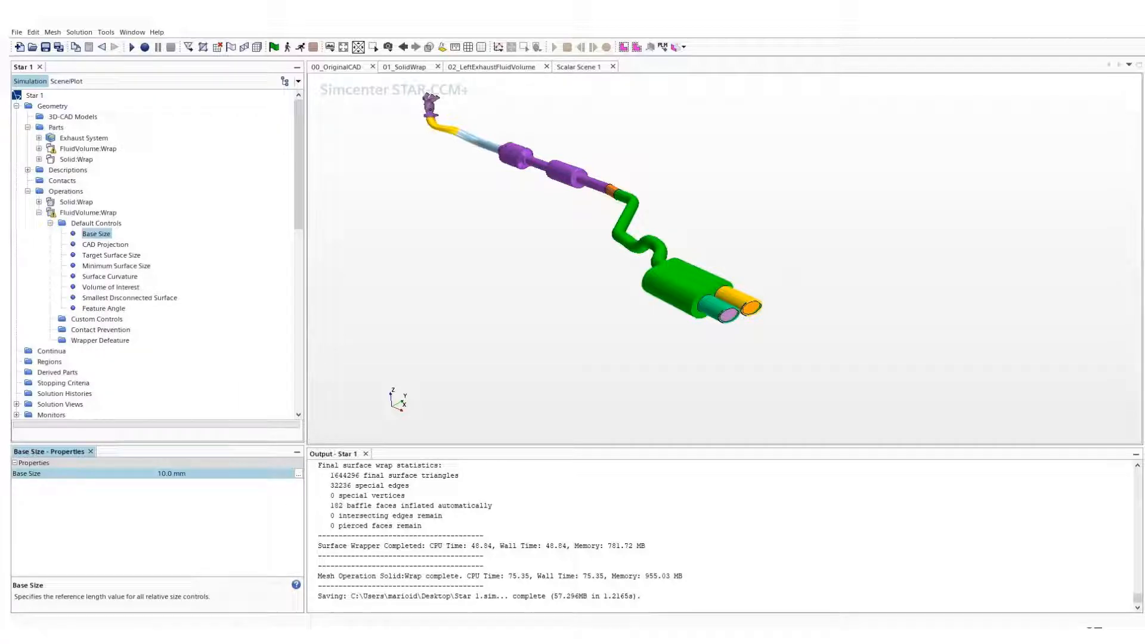
# Set the Volume of Interest method of the FluidVolume:Wrap operation to Seed Point
pyautogui.click(154, 266)
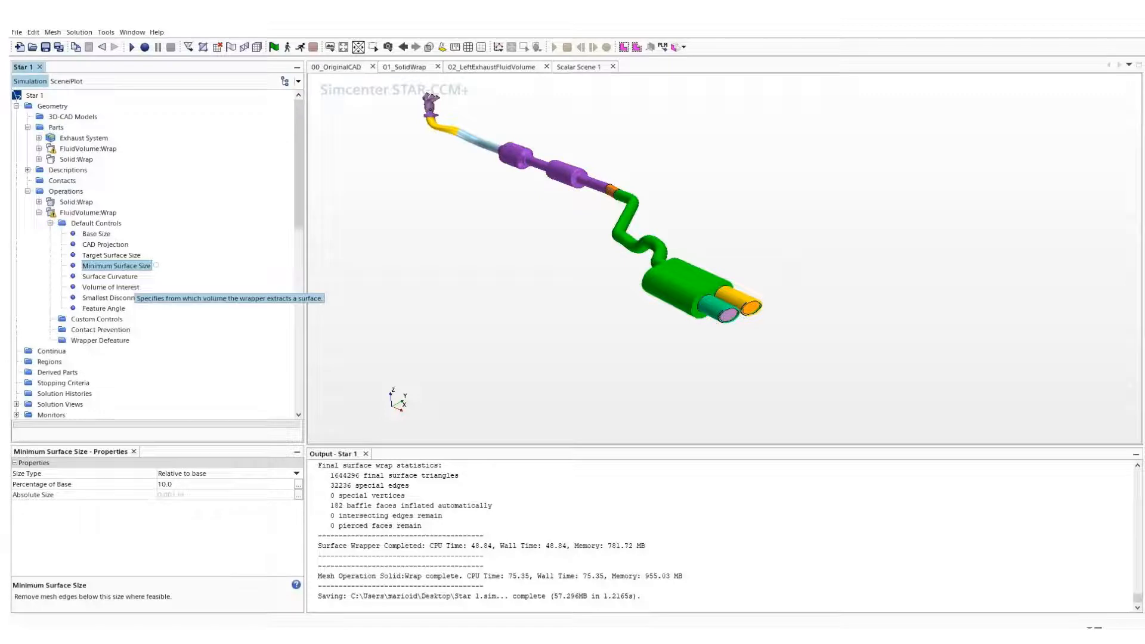
pyautogui.click(145, 287)
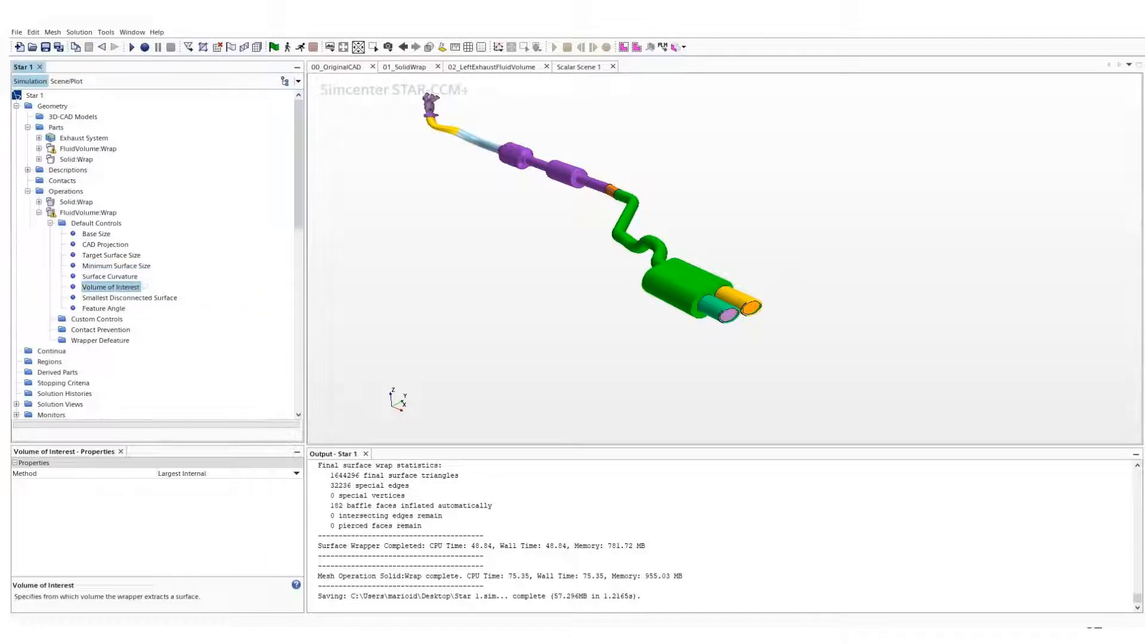
pyautogui.rightClick(136, 286)
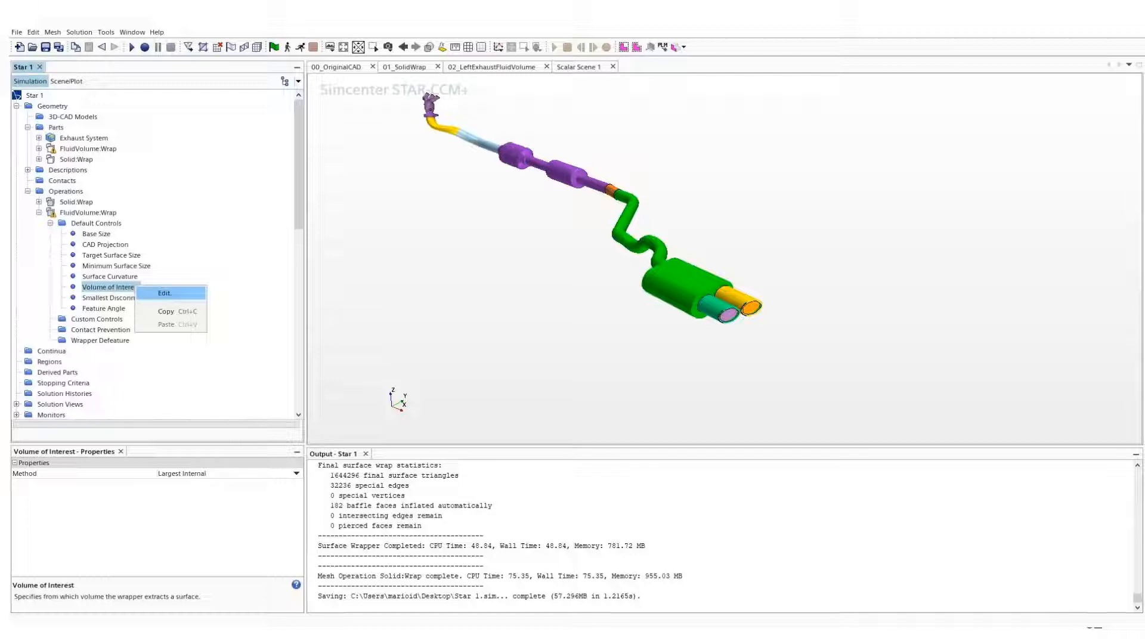
pyautogui.click(165, 293)
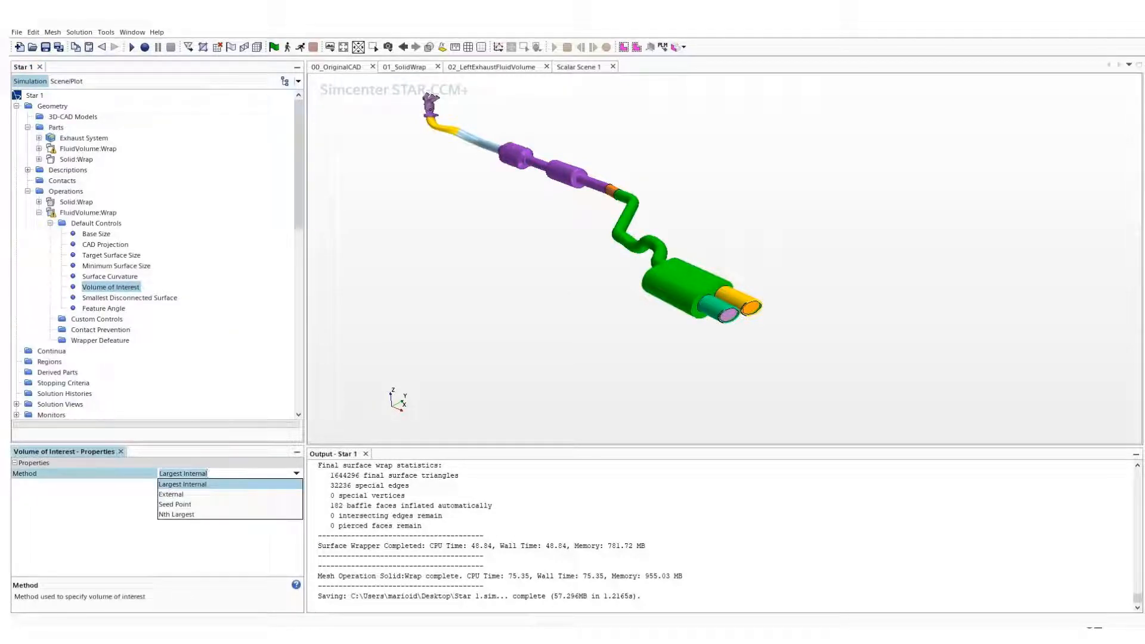
pyautogui.click(176, 505)
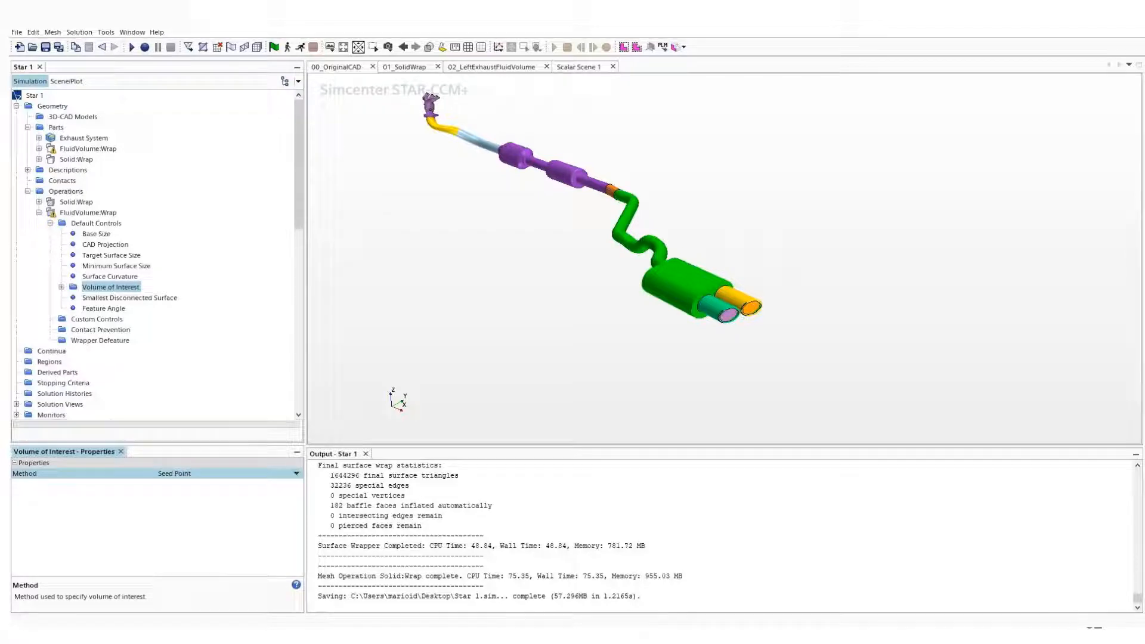
# Start a new seed point for the Volume of Interest of FluidVolume:Wrap
pyautogui.click(61, 287)
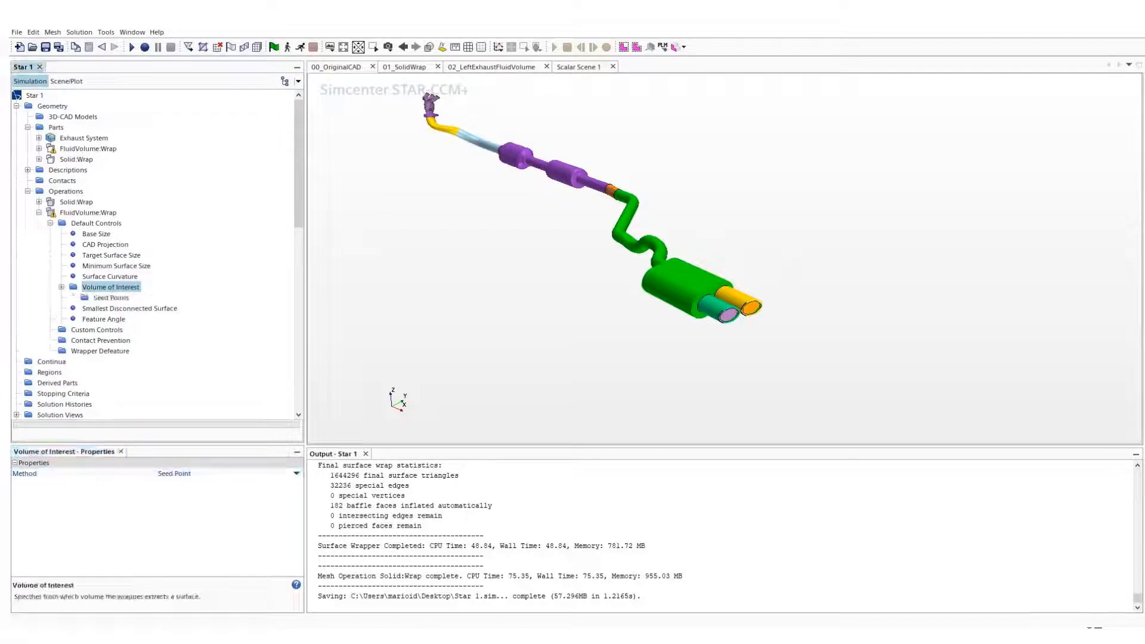
pyautogui.click(111, 298)
pyautogui.rightClick(107, 299)
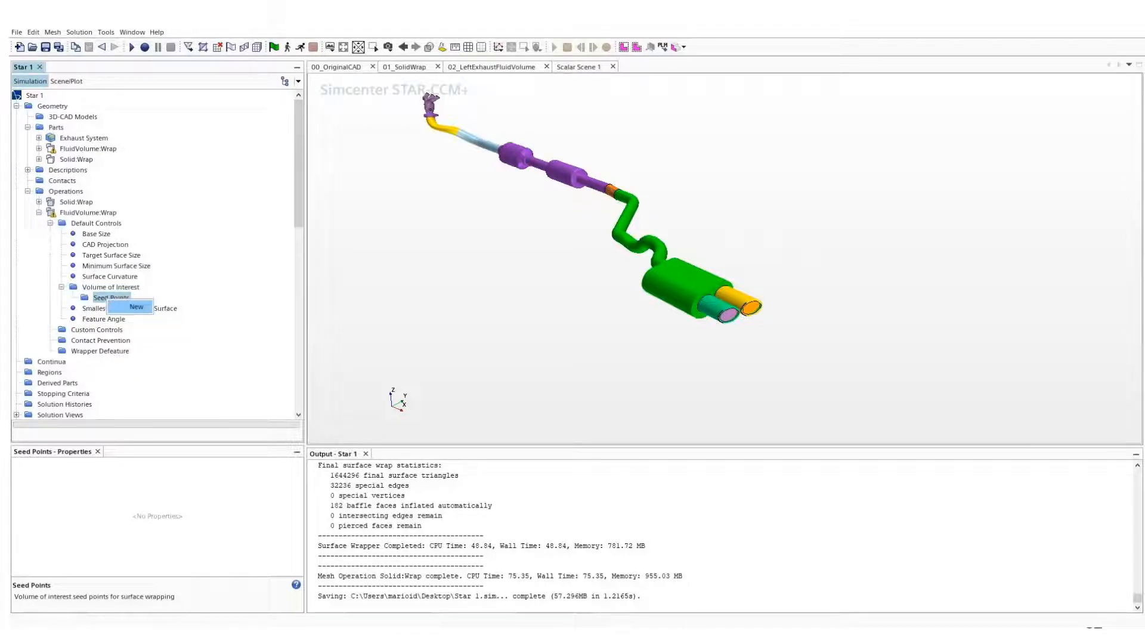
pyautogui.click(136, 306)
# Display the point tool and, looking along Z, move the seed point onto the light blue pipe at about X 2.123, Y -0.114
pyautogui.moveTo(550, 279); pyautogui.dragTo(527, 301)
pyautogui.press('t')
pyautogui.scroll(-6, 527, 301)
pyautogui.scroll(-3, 549, 303)
pyautogui.moveTo(549, 303); pyautogui.dragTo(722, 290, button='right')
pyautogui.scroll(3, 594, 246)
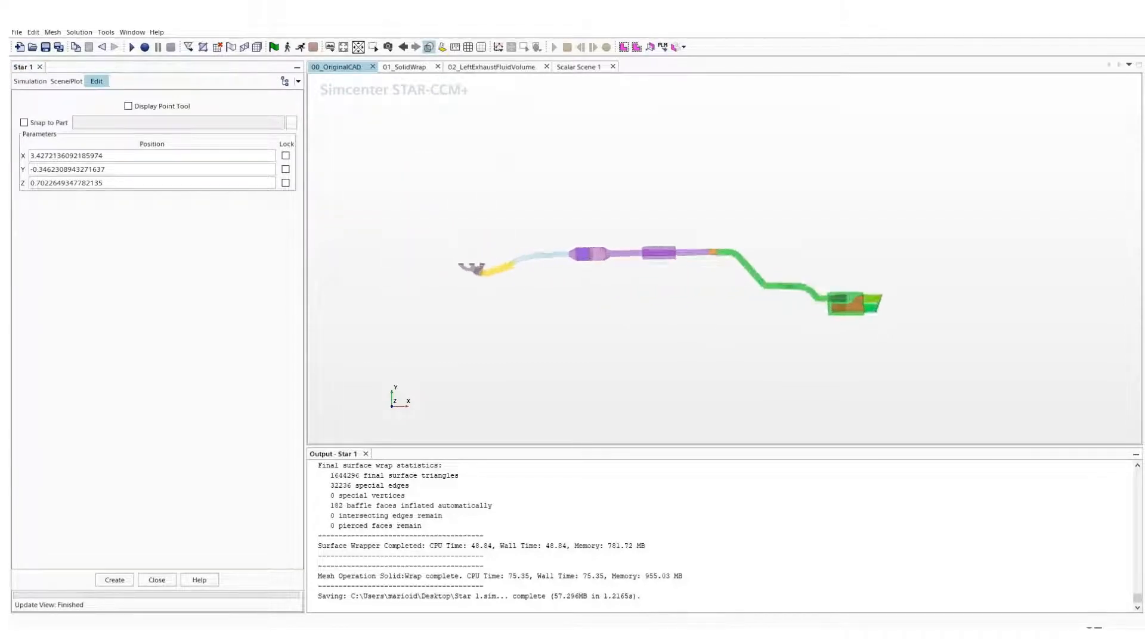
pyautogui.scroll(3, 602, 248)
pyautogui.moveTo(602, 248); pyautogui.dragTo(658, 232, button='right')
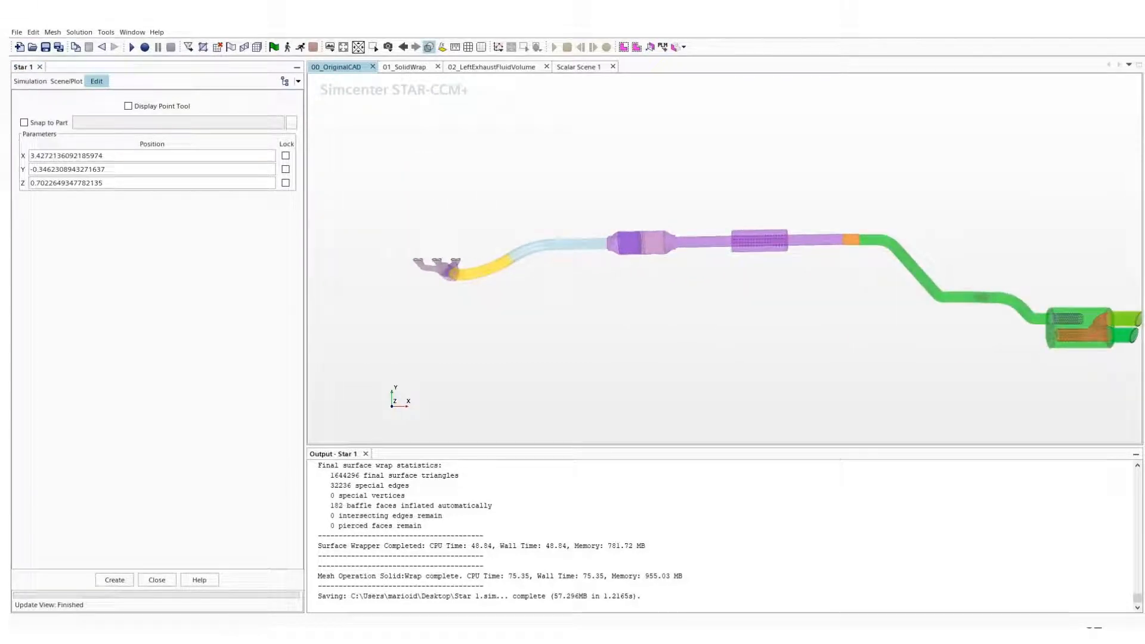
pyautogui.click(128, 106)
pyautogui.moveTo(791, 289); pyautogui.dragTo(537, 265)
pyautogui.scroll(8, 538, 242)
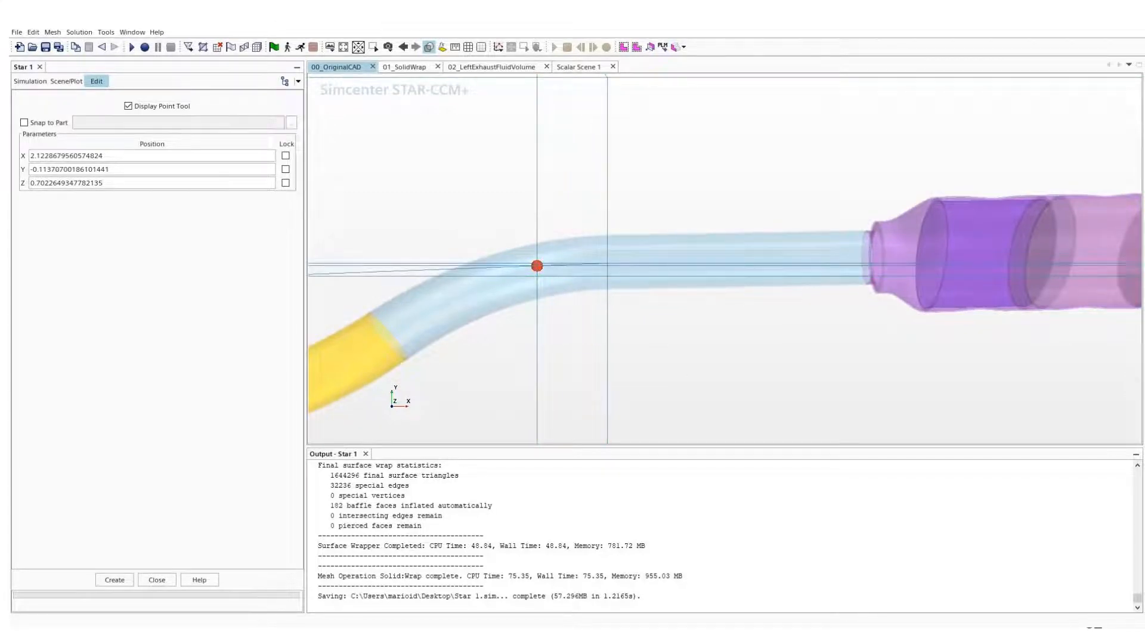
# Looking along Y, move the seed point inside the light blue pipe at about X 2.111, Z 0.589, and create it
pyautogui.moveTo(561, 340); pyautogui.dragTo(564, 262)
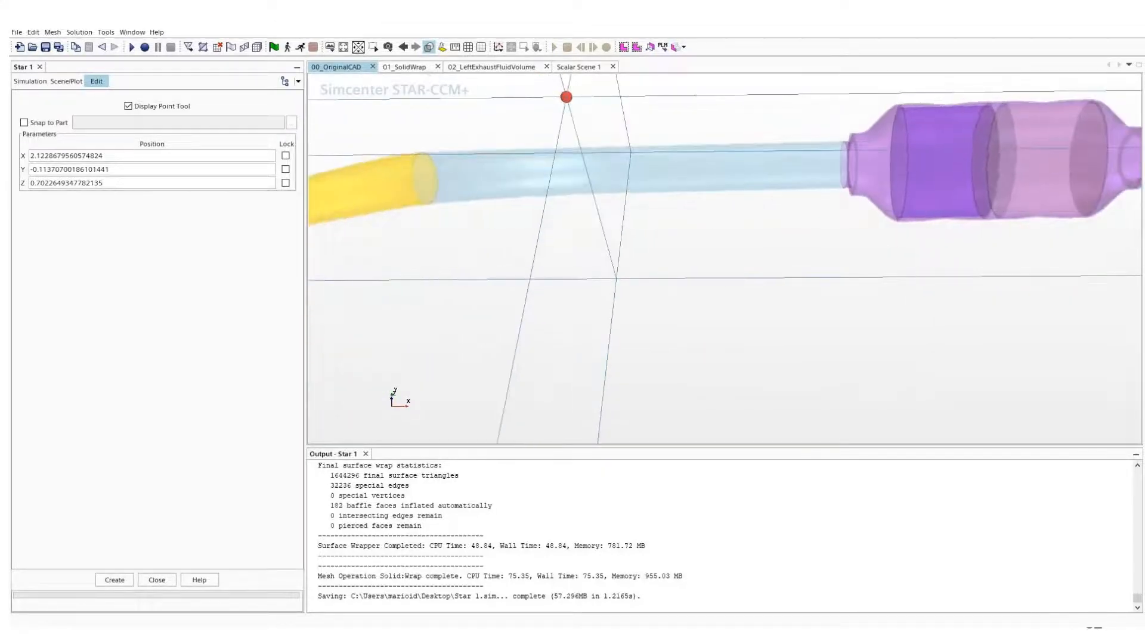
pyautogui.press('s')
pyautogui.scroll(-3, 564, 263)
pyautogui.moveTo(622, 111); pyautogui.dragTo(616, 168)
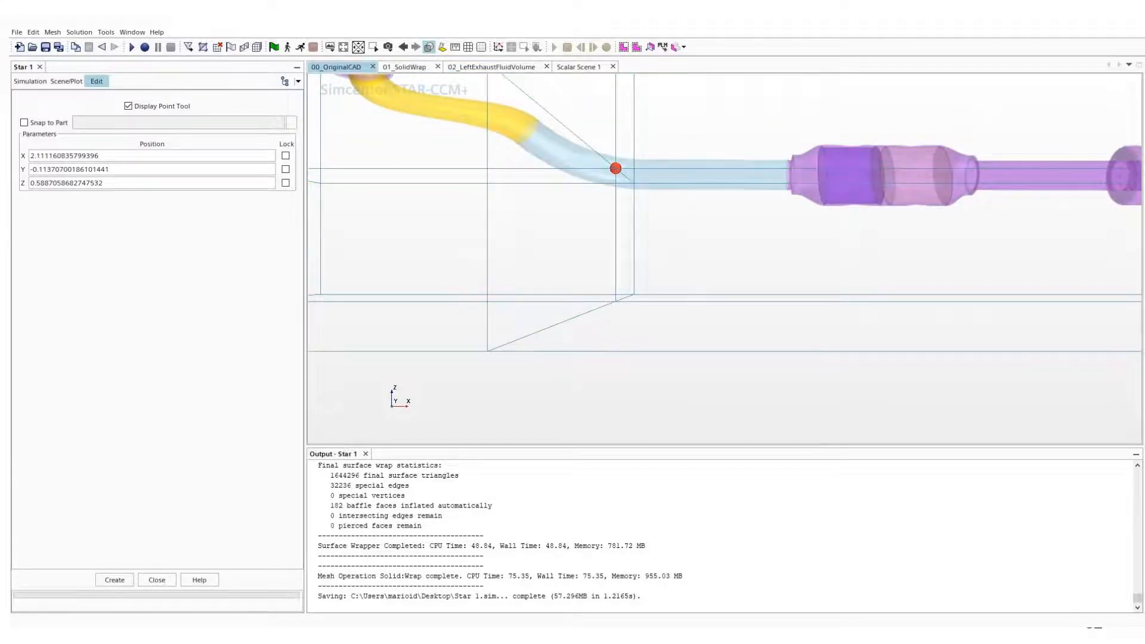
pyautogui.moveTo(730, 245); pyautogui.dragTo(708, 346)
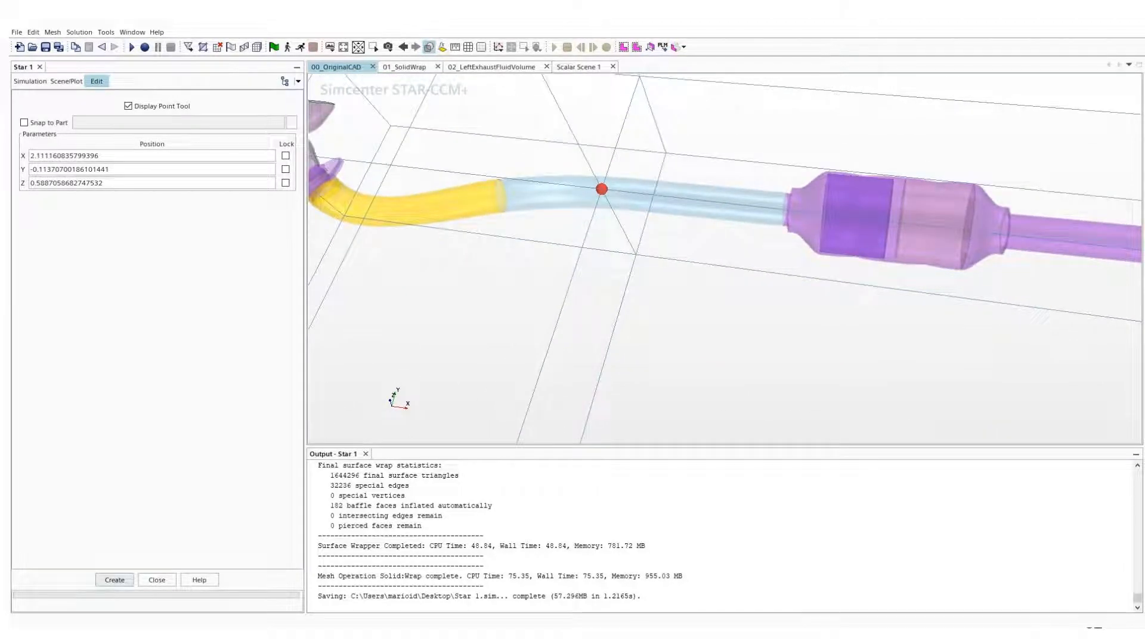
pyautogui.click(115, 580)
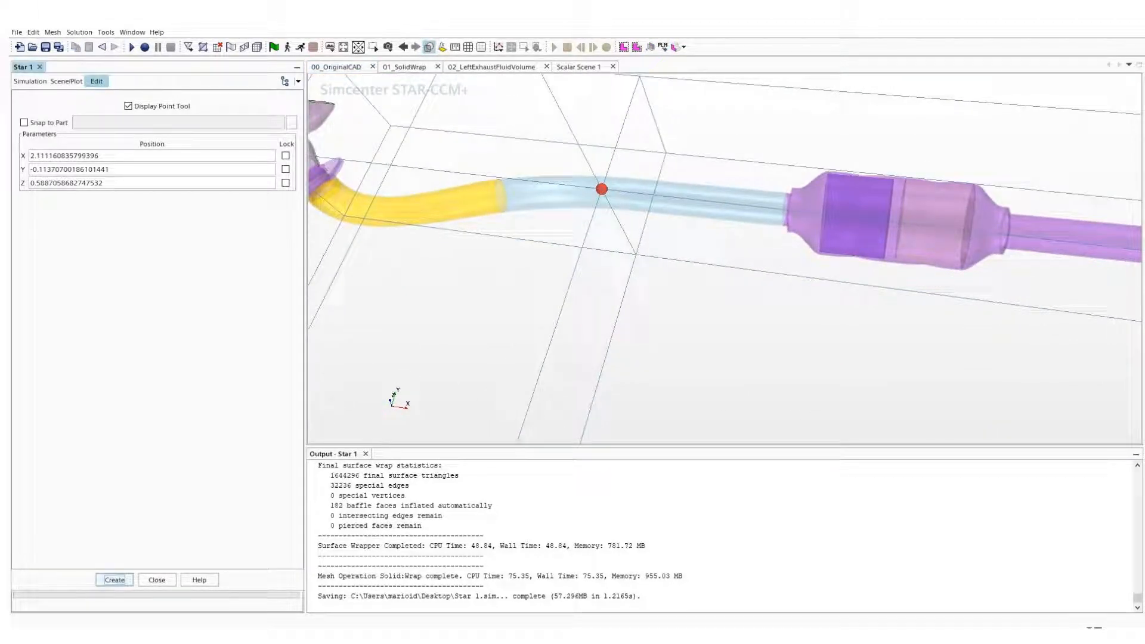
# Move the point tool past the catalytic converter onto the purple pipe and, looking along Z, place it at about X 2.920, Y -0.093
pyautogui.moveTo(601, 189); pyautogui.dragTo(1047, 230)
pyautogui.moveTo(949, 325); pyautogui.dragTo(745, 279, button='right')
pyautogui.moveTo(948, 308); pyautogui.dragTo(952, 274)
pyautogui.press('s')
pyautogui.moveTo(818, 217); pyautogui.dragTo(815, 153)
pyautogui.moveTo(901, 344); pyautogui.dragTo(841, 341)
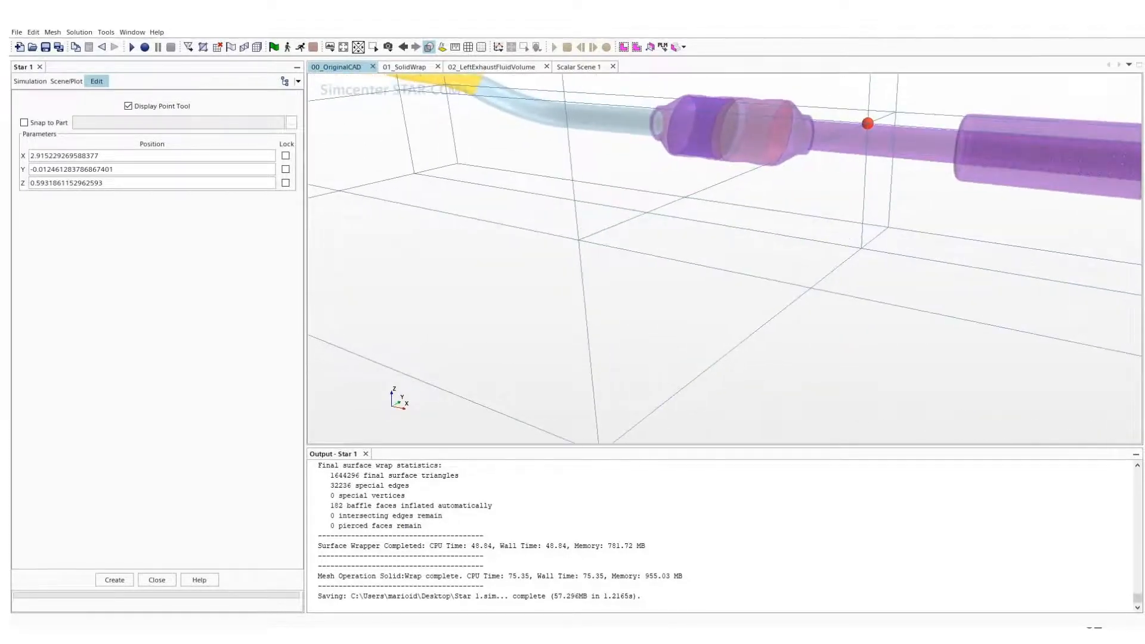
pyautogui.press('t')
pyautogui.moveTo(837, 97); pyautogui.dragTo(840, 147)
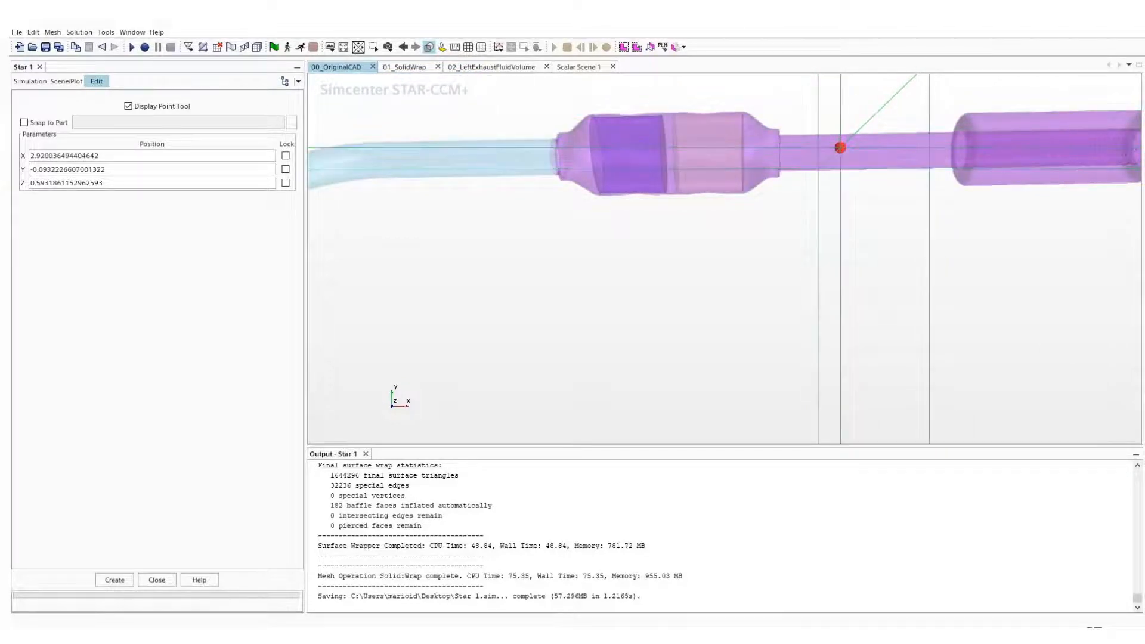
# Looking along Y, move the point inside the purple pipe at about X 2.921, Z 0.588, and create it as a seed point
pyautogui.moveTo(1005, 319); pyautogui.dragTo(991, 205)
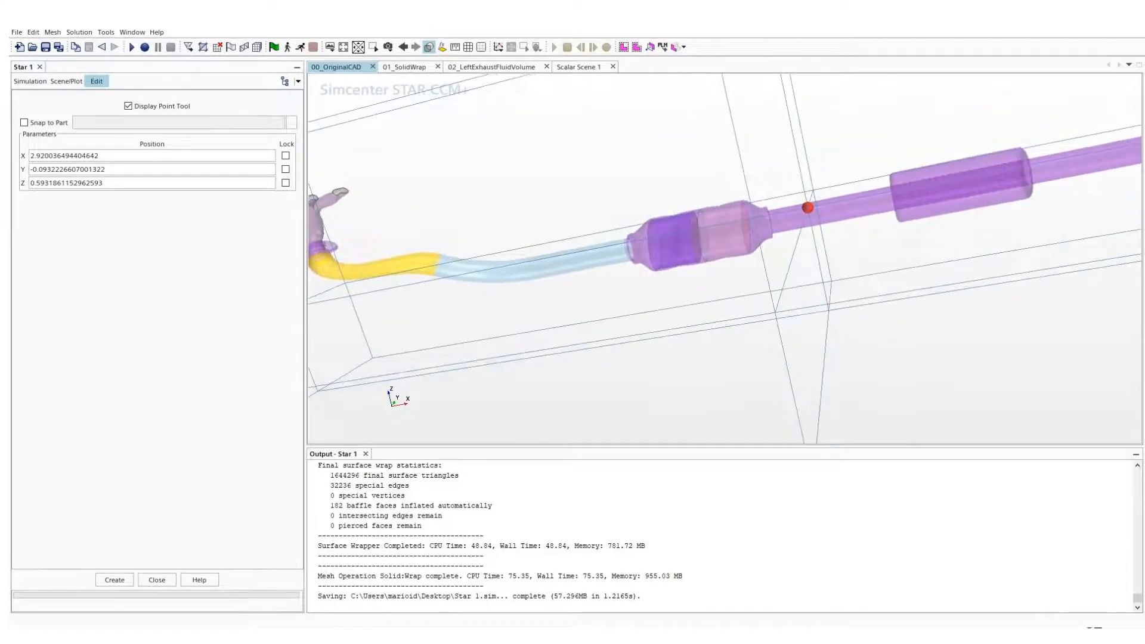
pyautogui.press('s')
pyautogui.moveTo(782, 257); pyautogui.dragTo(784, 260)
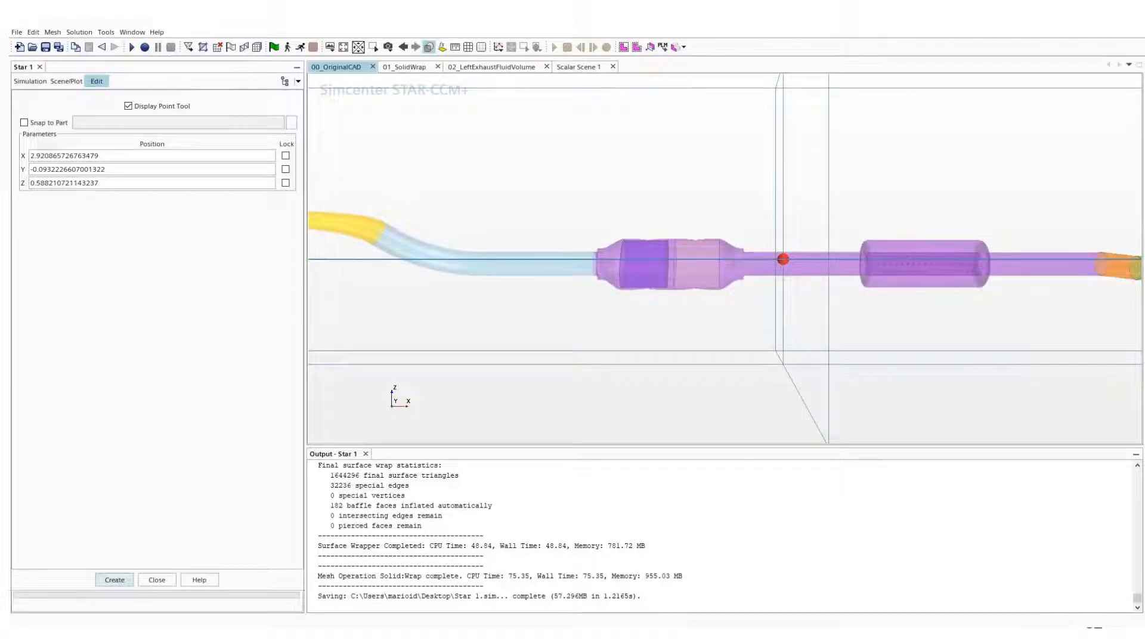
pyautogui.click(115, 580)
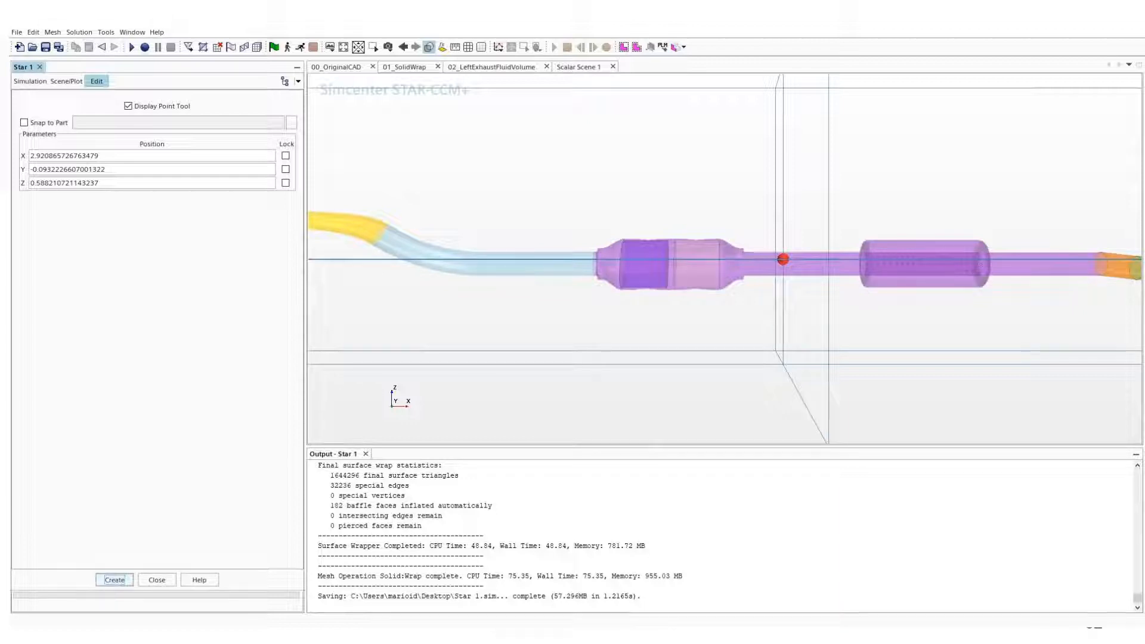
# Create a seed point in the gap between the two catalyst bricks at about X 2.639, Y -0.093, Z 0.584, and finish seed point creation
pyautogui.moveTo(783, 259); pyautogui.dragTo(672, 261)
pyautogui.scroll(2, 672, 260)
pyautogui.scroll(3, 669, 261)
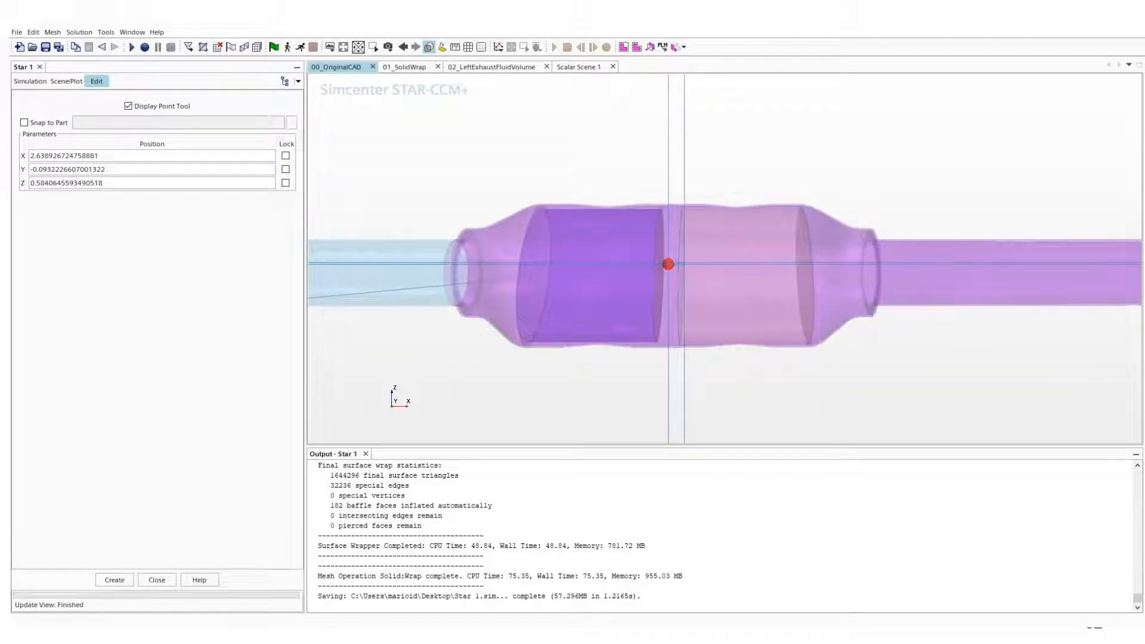
pyautogui.moveTo(670, 265); pyautogui.dragTo(671, 291)
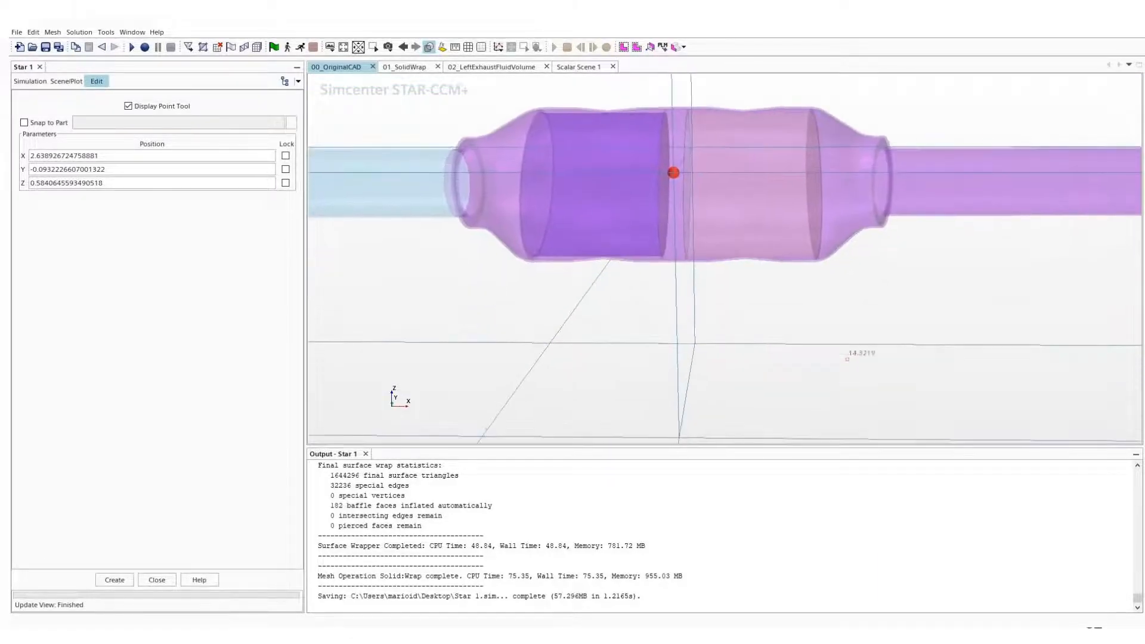
pyautogui.press('r')
pyautogui.press('t')
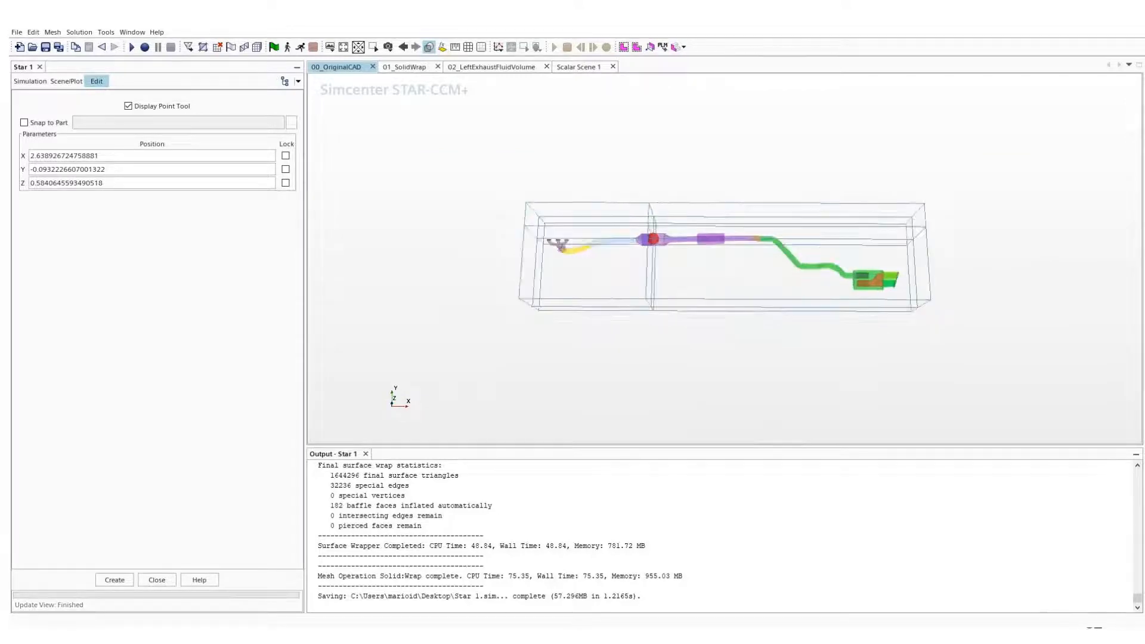
pyautogui.scroll(10, 656, 232)
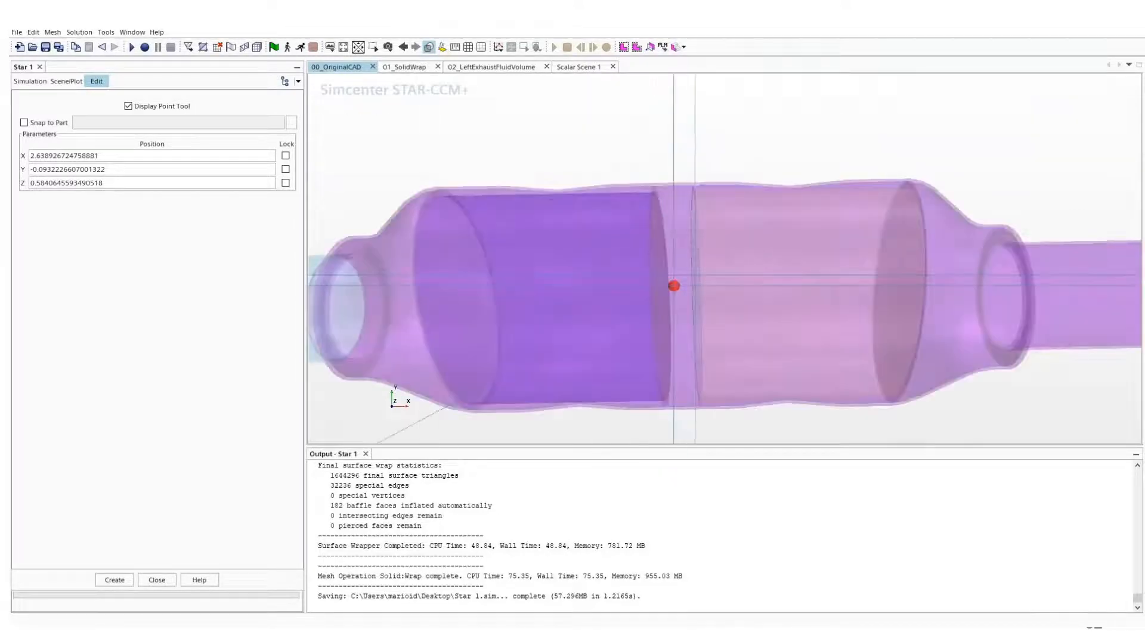
pyautogui.click(115, 580)
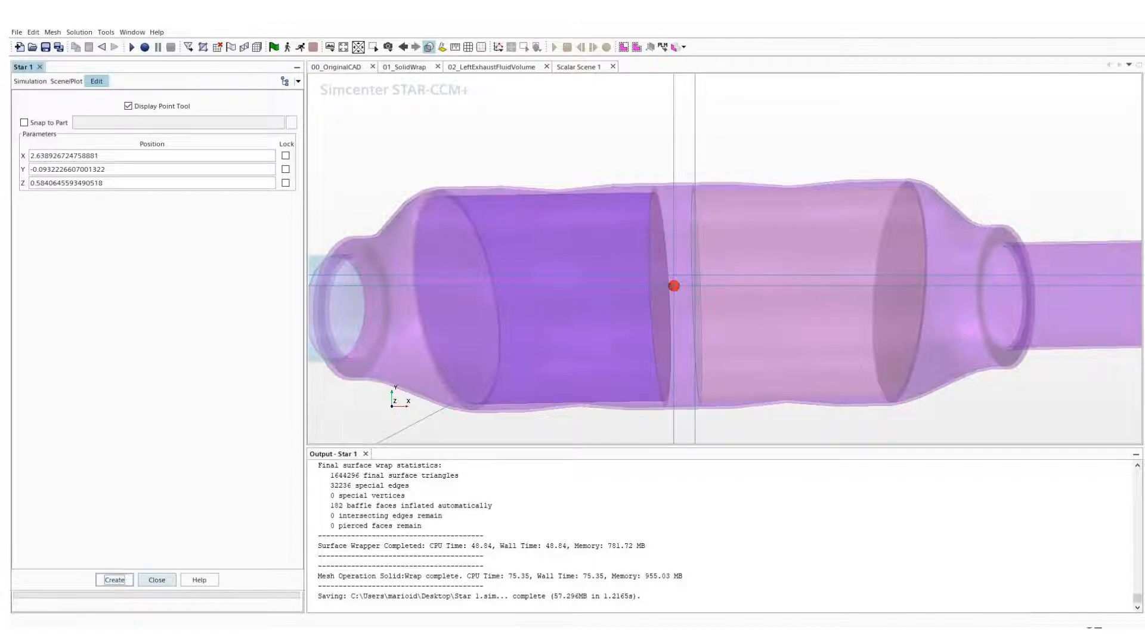
pyautogui.click(157, 579)
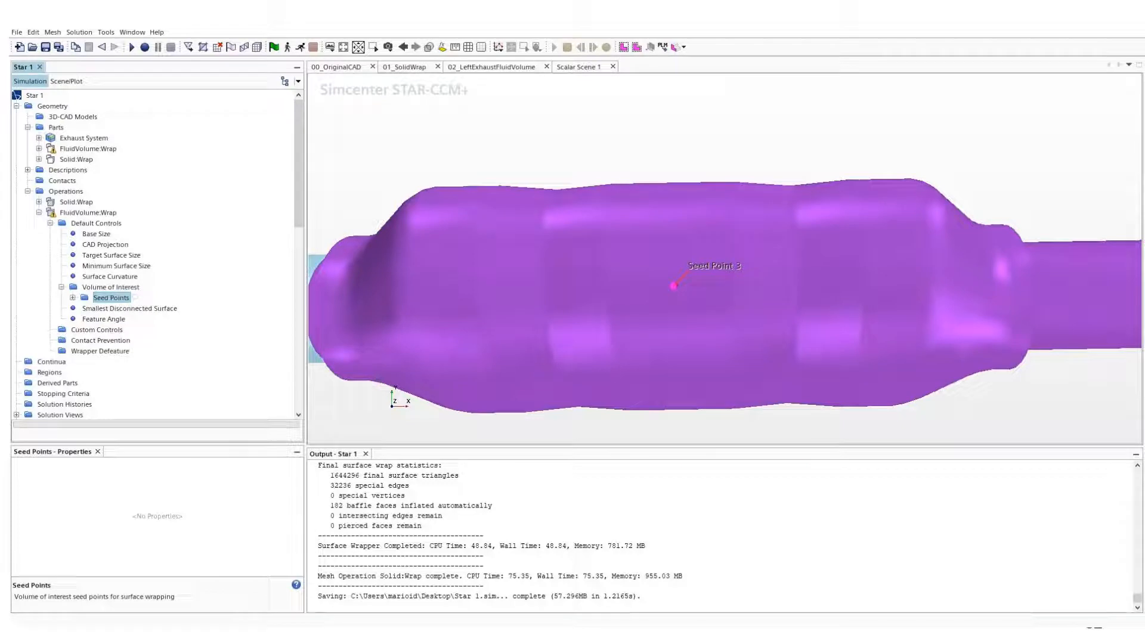
# Execute the FluidVolume:Wrap mesh operation
pyautogui.click(88, 213)
pyautogui.rightClick(99, 213)
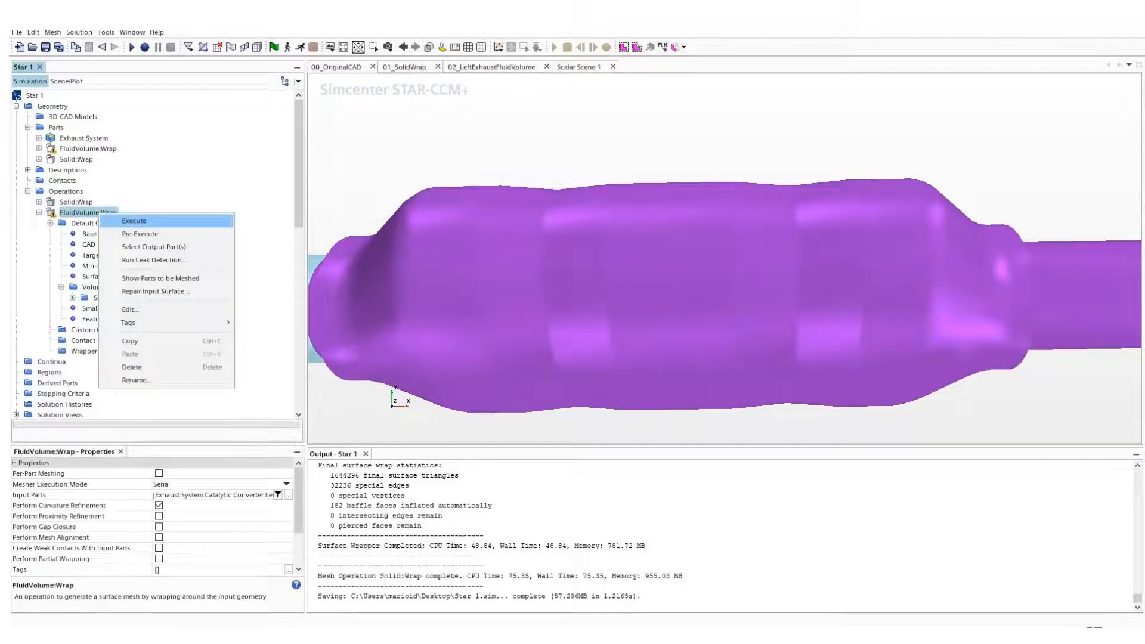
pyautogui.click(128, 220)
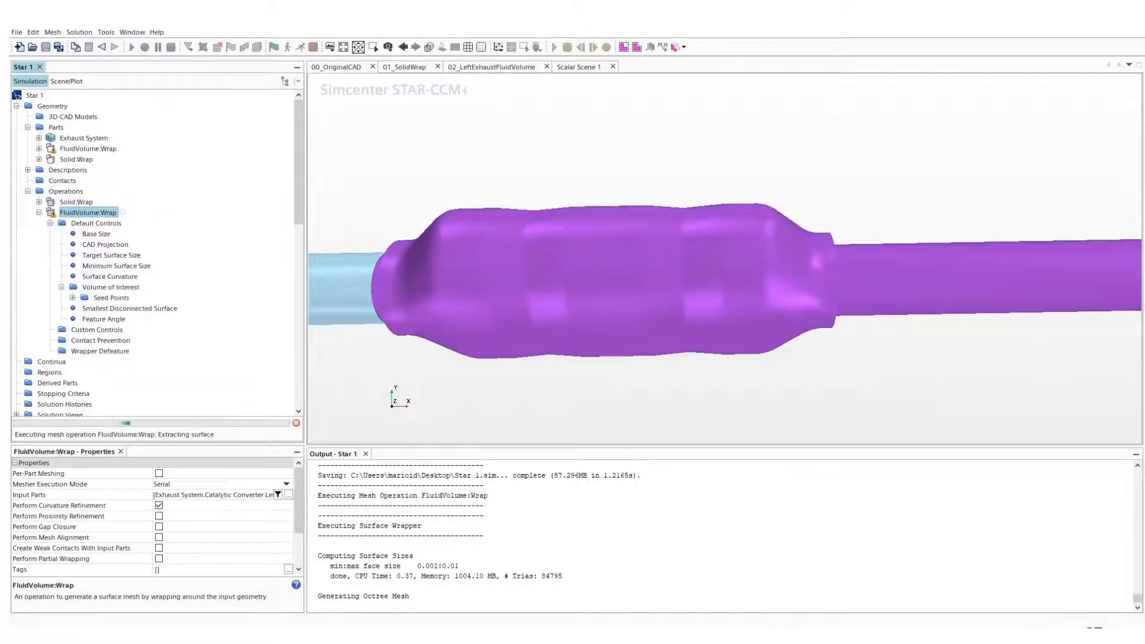
pyautogui.scroll(-6, 493, 249)
pyautogui.scroll(-2, 497, 250)
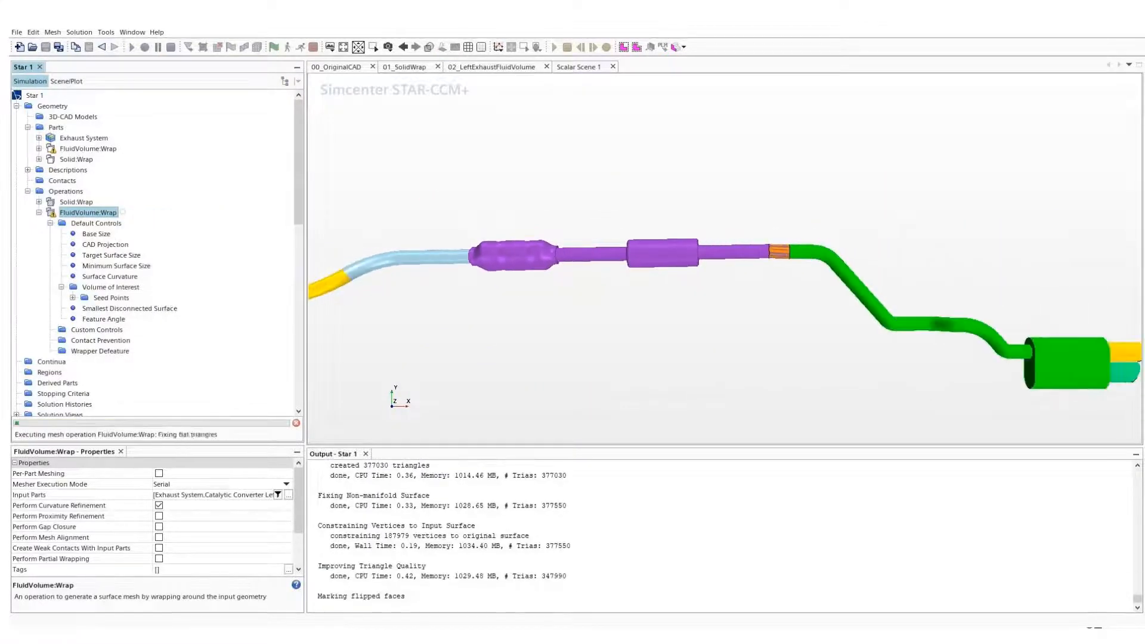
pyautogui.moveTo(366, 266); pyautogui.dragTo(490, 249, button='right')
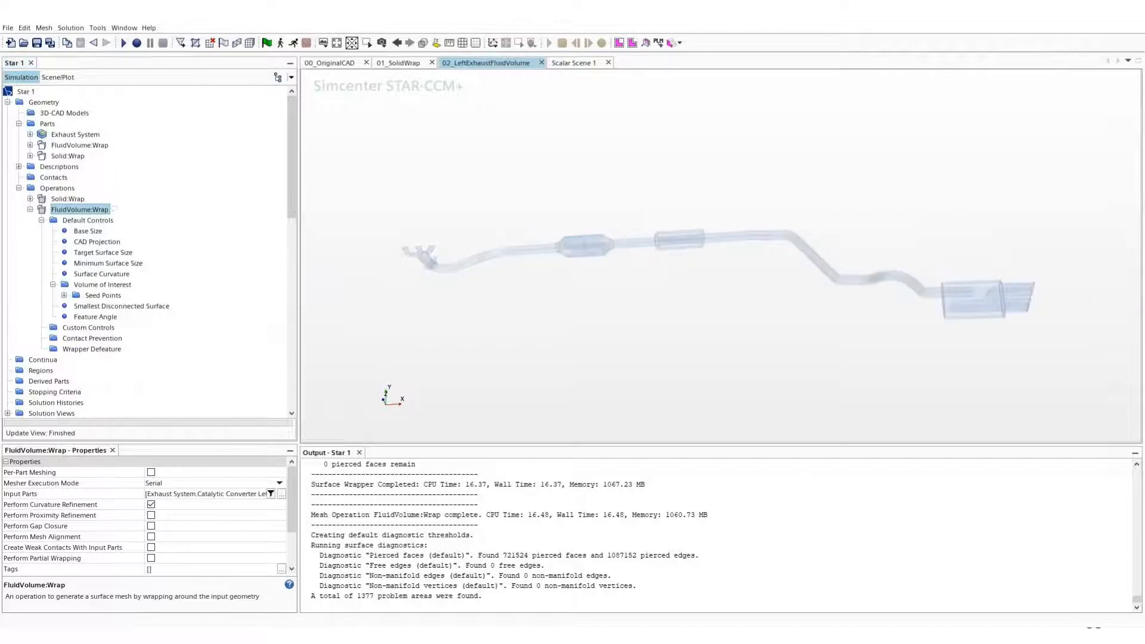
# Add the FluidVolume:Wrap part to the existing Surface 1 displayer of the 02_LeftExhaustFluidVolume scene
pyautogui.moveTo(489, 221); pyautogui.dragTo(518, 237)
pyautogui.scroll(8, 403, 230)
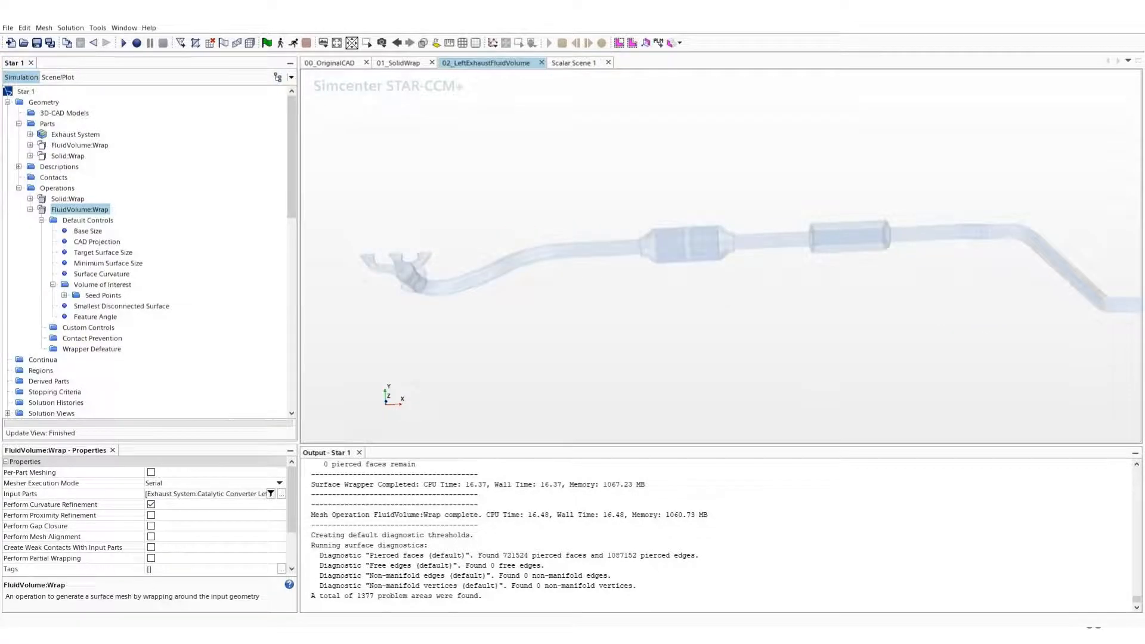
pyautogui.scroll(-8, 417, 264)
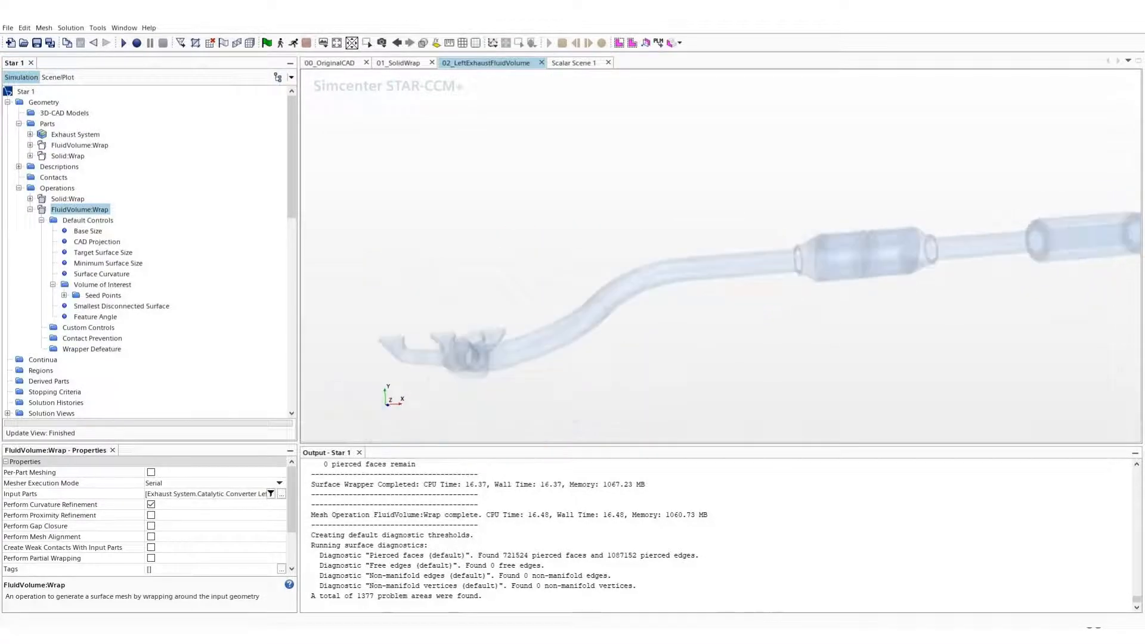
pyautogui.click(110, 145)
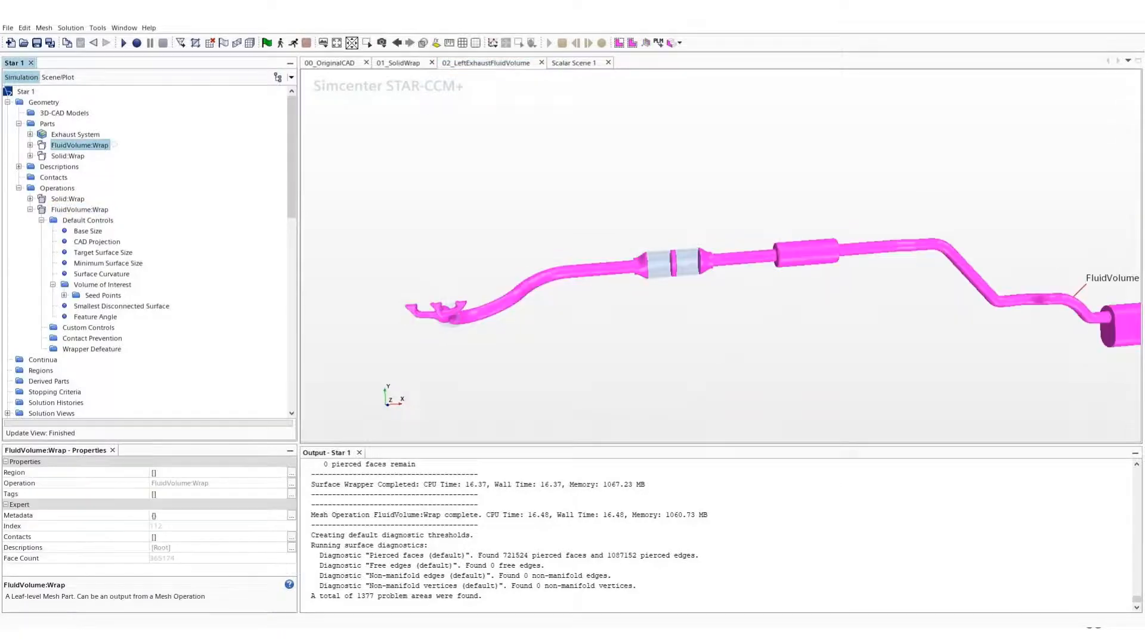
pyautogui.moveTo(113, 145); pyautogui.dragTo(566, 286)
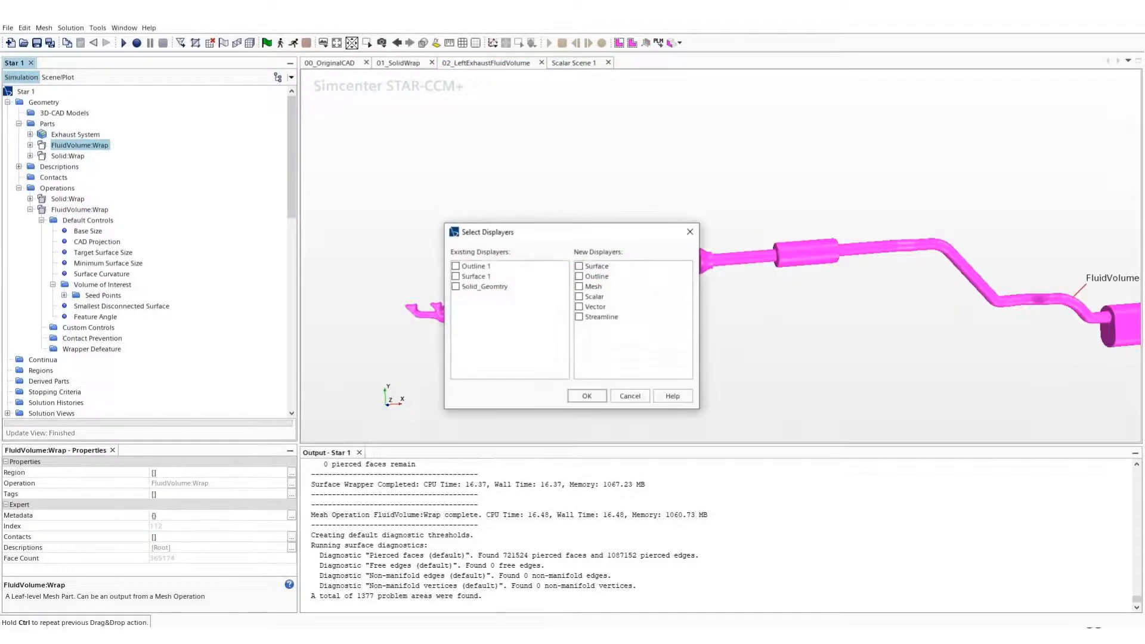
pyautogui.click(456, 276)
pyautogui.click(587, 396)
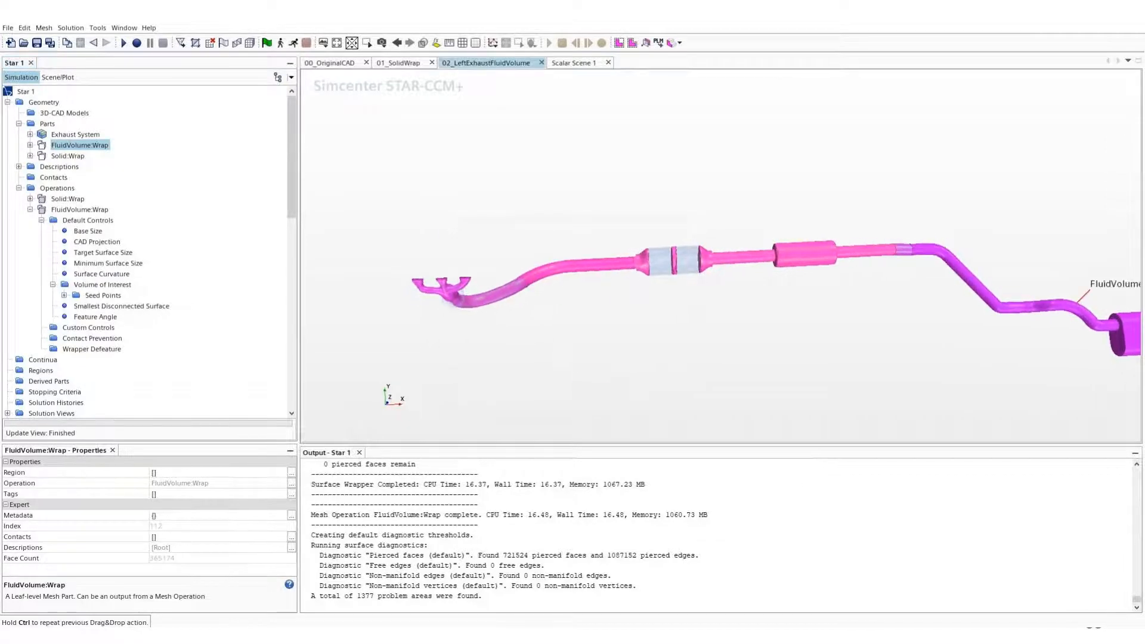
# Examine the wrapped fluid volume from the manifold inlets through the catalytic converter to the muffler and tailpipe outlets
pyautogui.click(442, 322)
pyautogui.scroll(4, 443, 301)
pyautogui.moveTo(442, 302); pyautogui.dragTo(486, 322)
pyautogui.scroll(3, 444, 301)
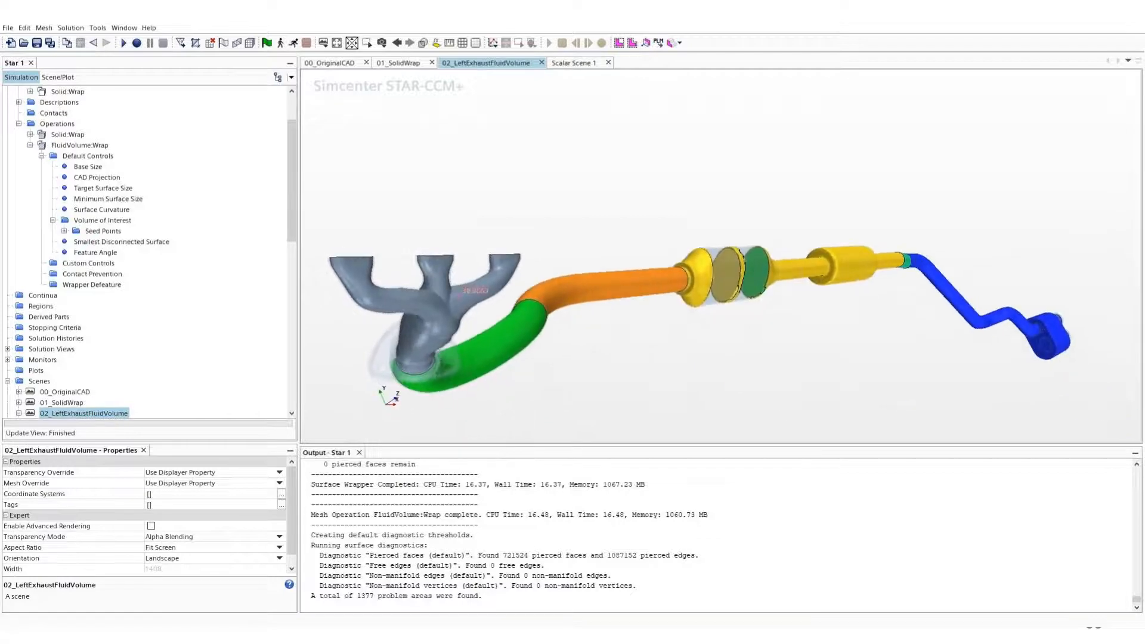
pyautogui.scroll(-2, 483, 310)
pyautogui.scroll(-2, 674, 274)
pyautogui.moveTo(675, 275); pyautogui.dragTo(418, 287, button='right')
pyautogui.moveTo(715, 322); pyautogui.dragTo(650, 209)
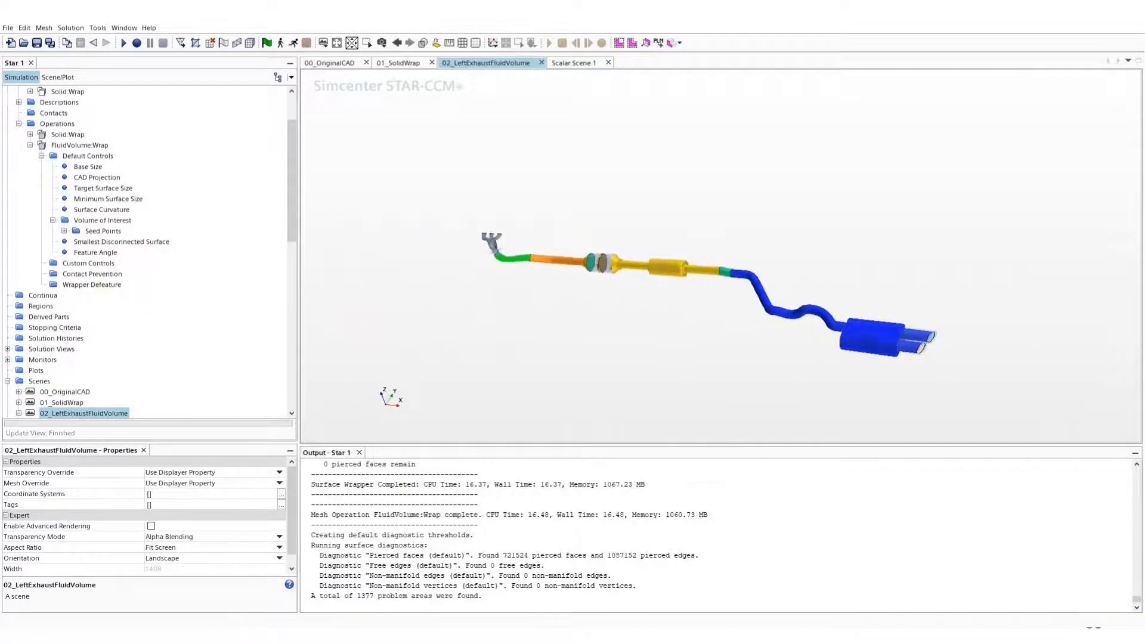
pyautogui.scroll(4, 894, 346)
pyautogui.scroll(4, 894, 346)
pyautogui.moveTo(898, 358); pyautogui.dragTo(879, 344)
pyautogui.scroll(-8, 879, 344)
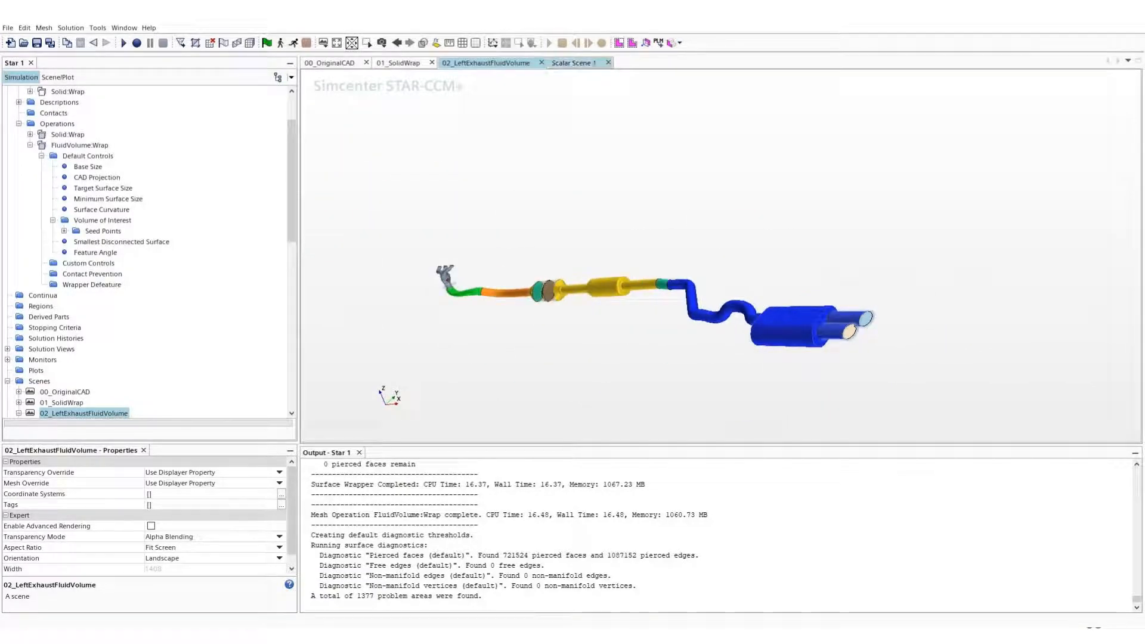
# Remove all Solid:Wrap parts from the Scalar 1 displayer of Scalar Scene 1
pyautogui.click(574, 63)
pyautogui.scroll(-8, 638, 215)
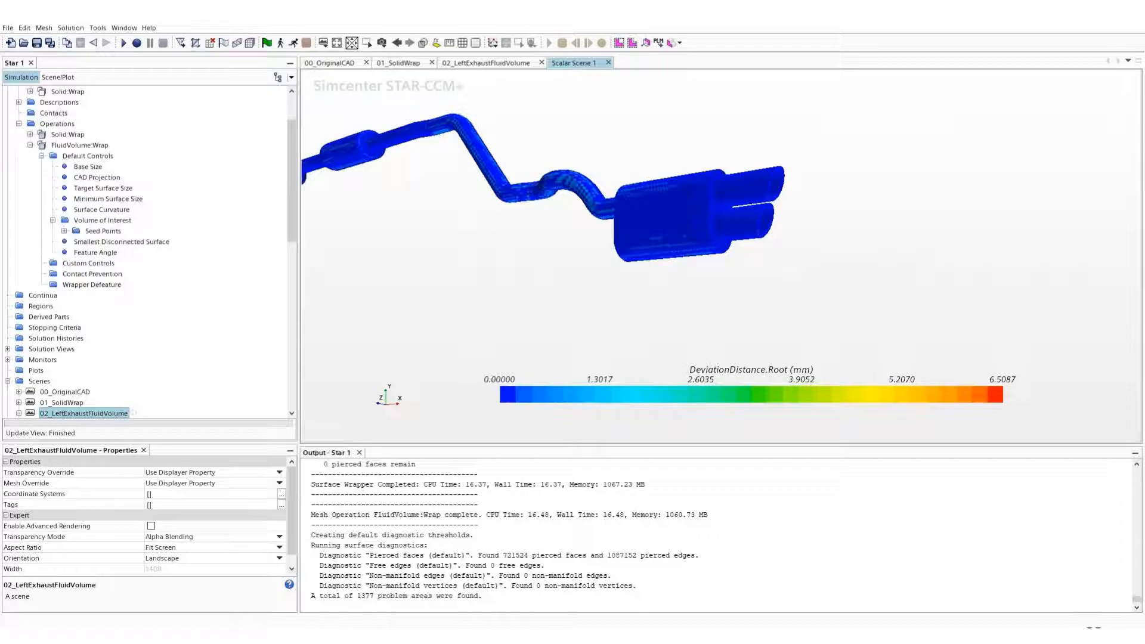
pyautogui.scroll(-6, 721, 250)
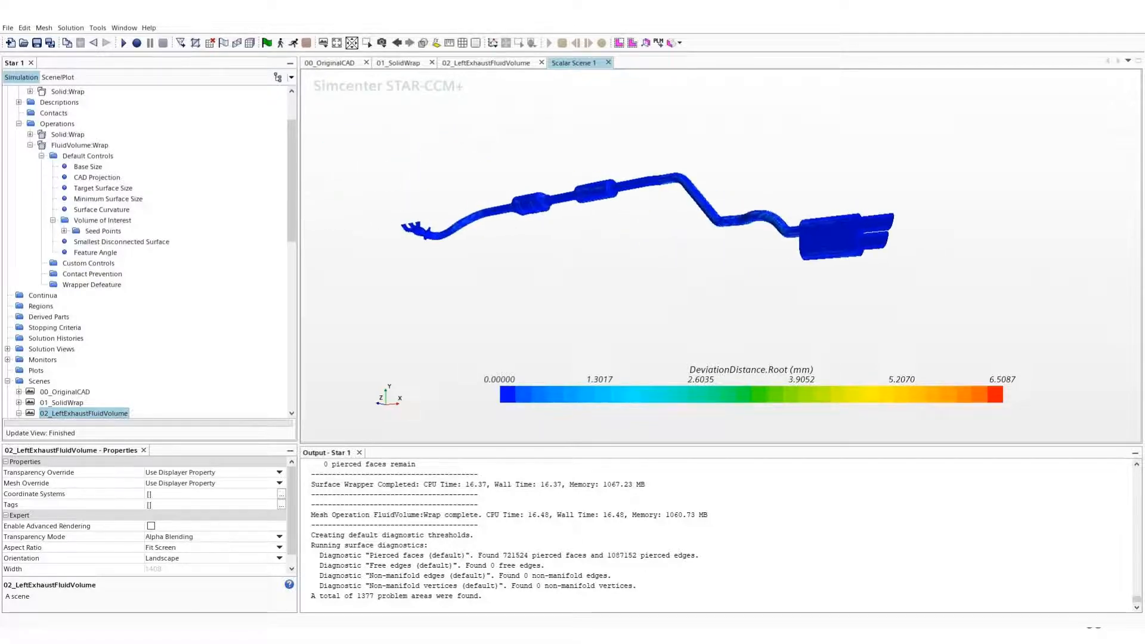
pyautogui.click(58, 77)
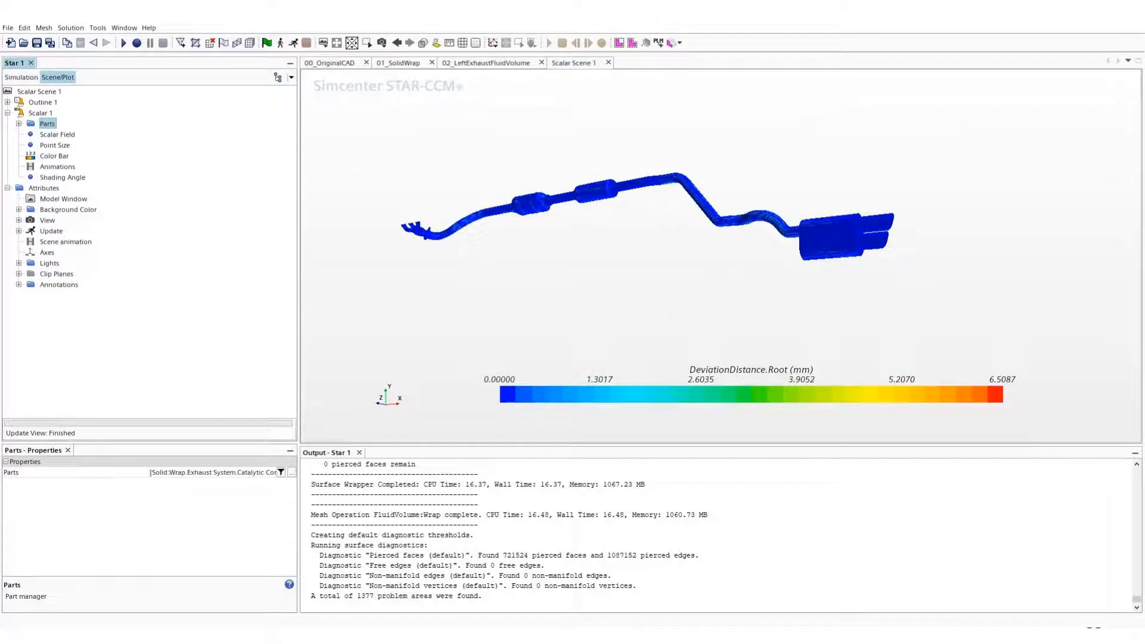
pyautogui.click(19, 124)
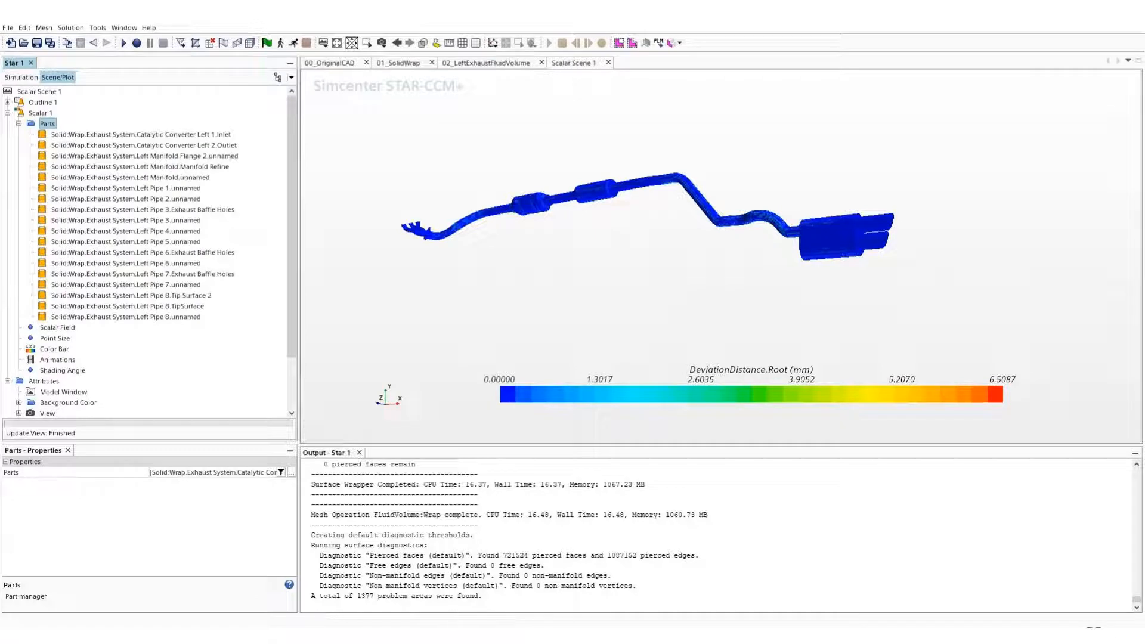
pyautogui.click(141, 135)
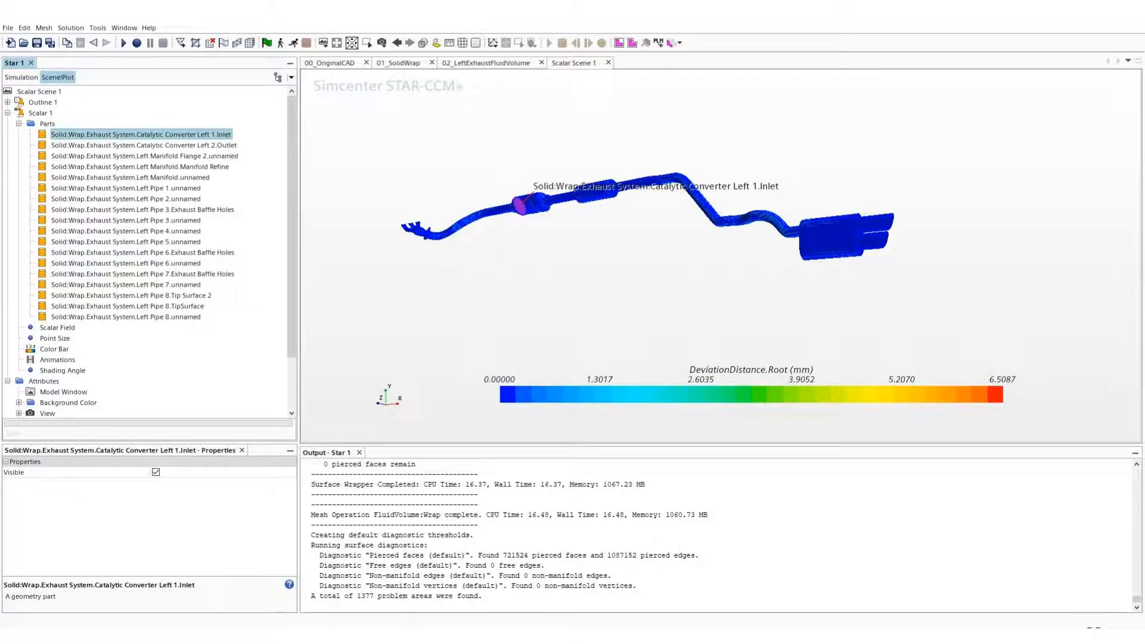
pyautogui.keyDown('shift'); pyautogui.click(125, 317); pyautogui.keyUp('shift')
pyautogui.rightClick(143, 253)
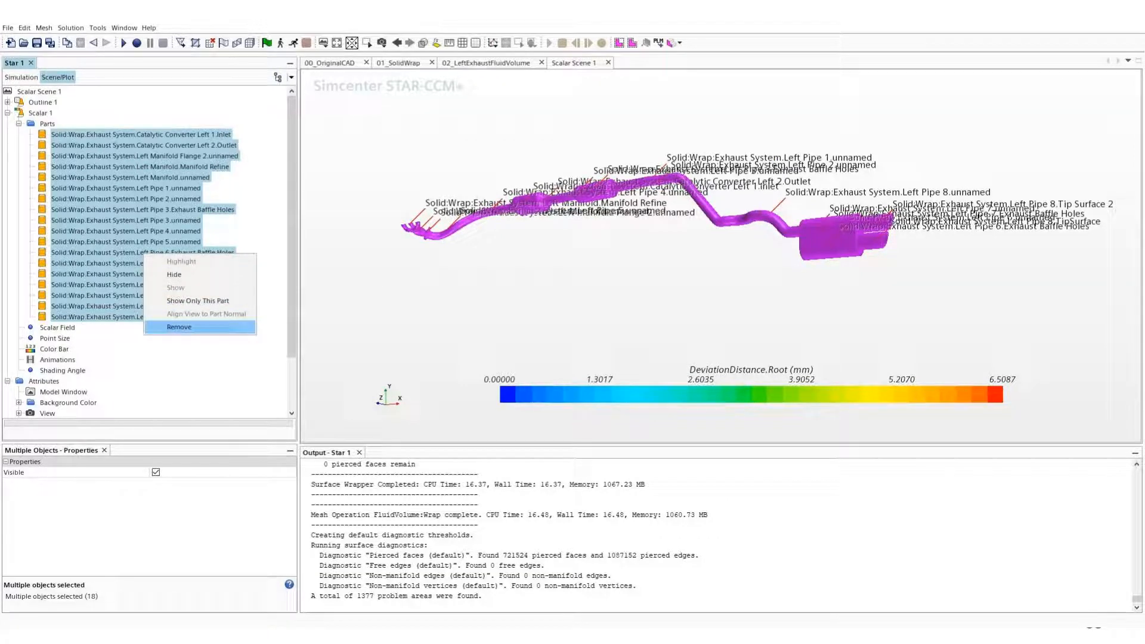
pyautogui.click(179, 327)
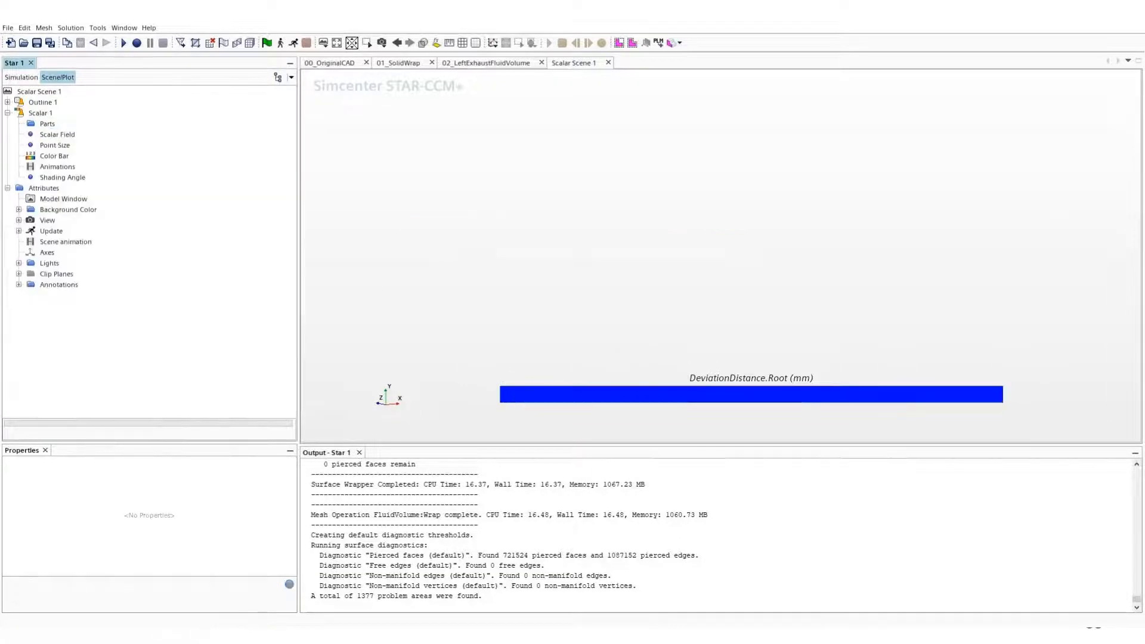
# Add the FluidVolume:Wrap part to the Scalar 1 displayer and inspect its deviation distance near the manifold
pyautogui.rightClick(52, 124)
pyautogui.click(77, 129)
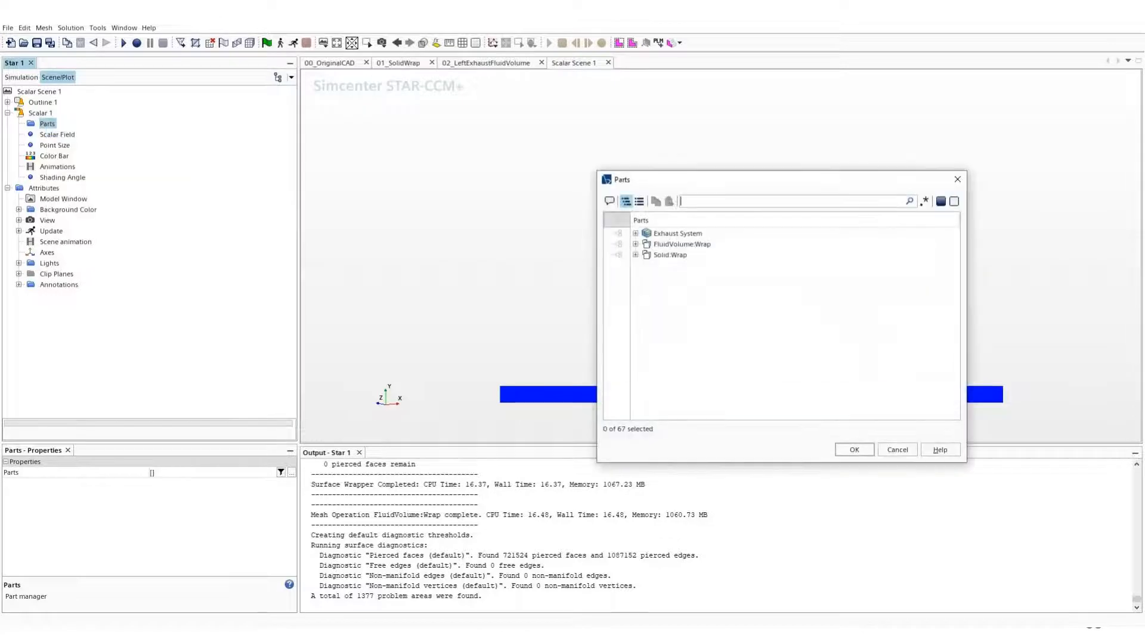
pyautogui.click(682, 244)
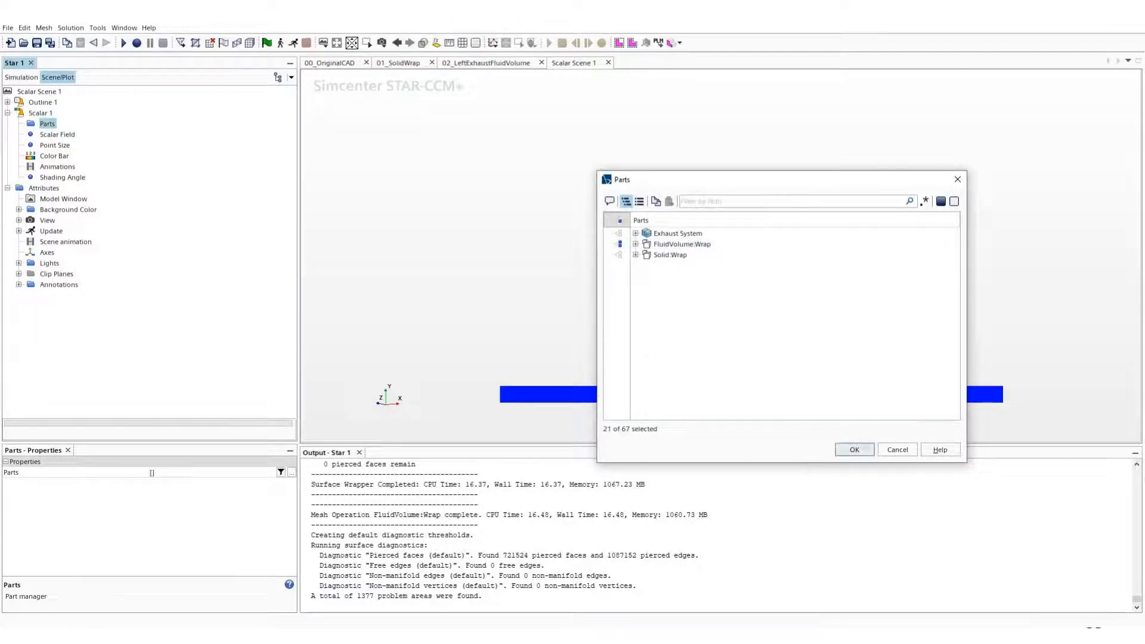
pyautogui.click(854, 450)
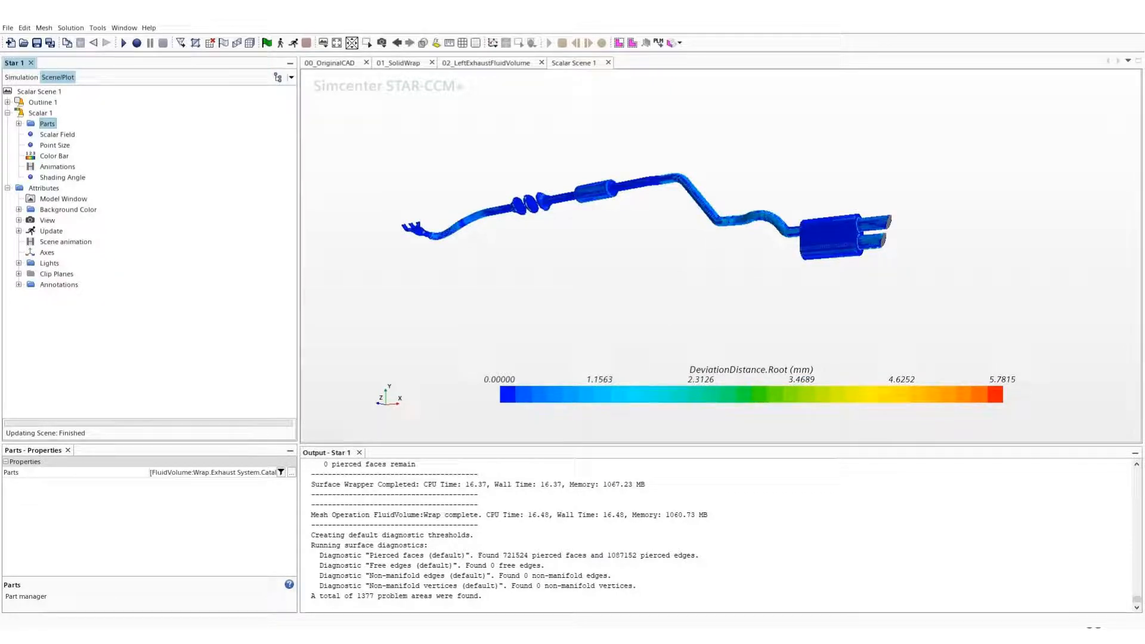
pyautogui.scroll(6, 420, 236)
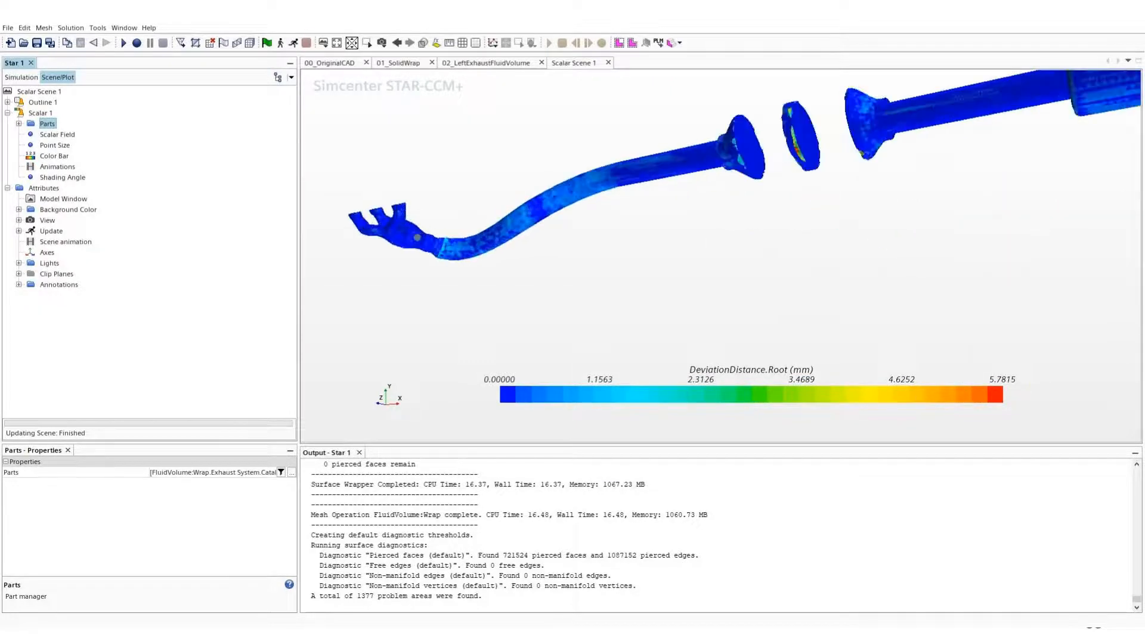
pyautogui.scroll(3, 419, 237)
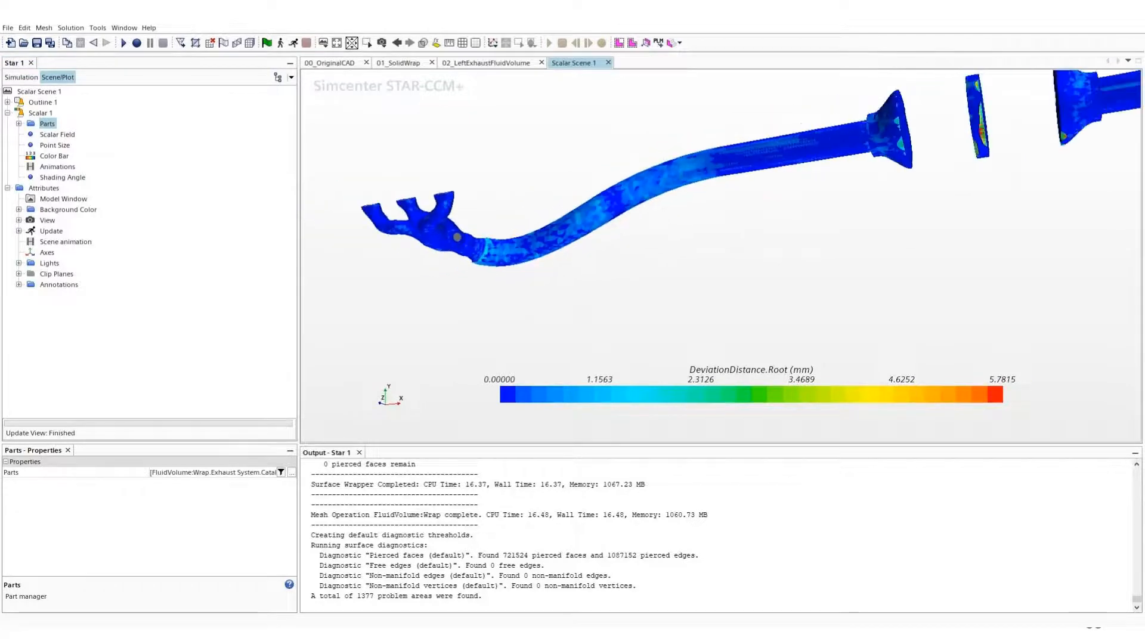
# Examine the deviation distance on the wrapped fluid volume from the catalytic converter to the rear muffler and tailpipe outlets
pyautogui.moveTo(799, 192); pyautogui.dragTo(709, 191, button='right')
pyautogui.scroll(6, 766, 122)
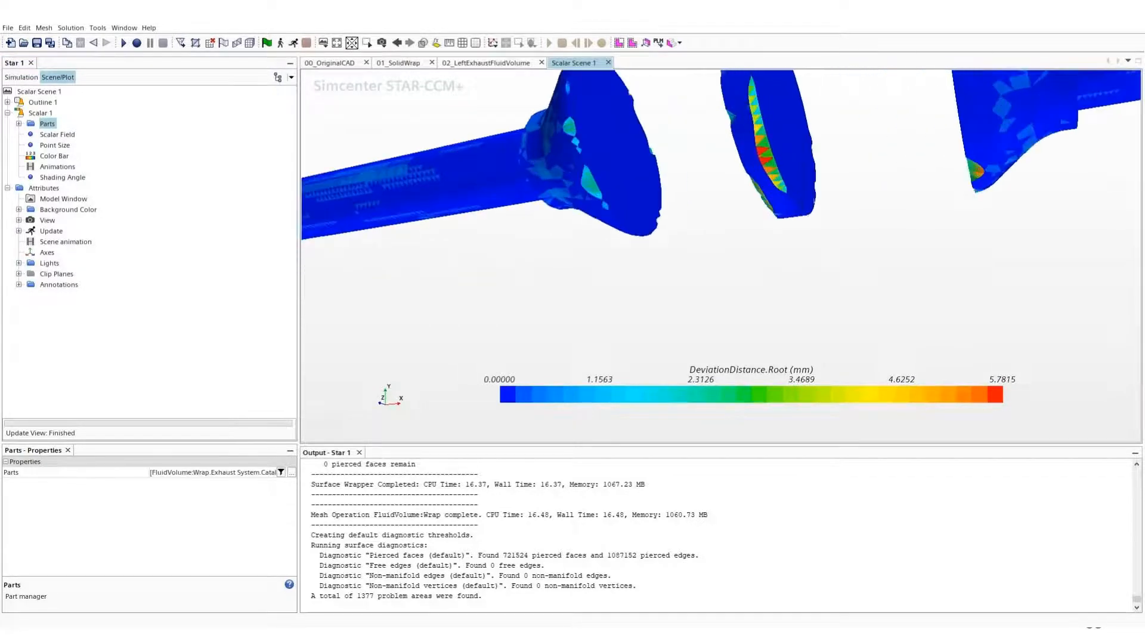
pyautogui.scroll(-8, 871, 190)
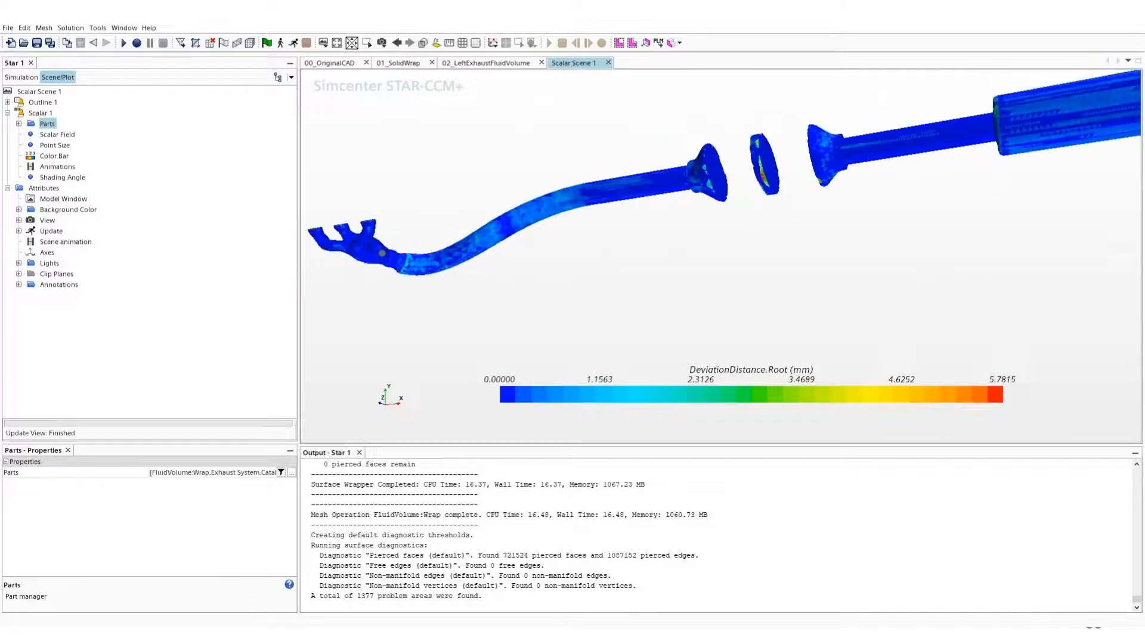
pyautogui.moveTo(871, 189); pyautogui.dragTo(525, 164, button='right')
pyautogui.moveTo(1062, 232); pyautogui.dragTo(576, 228, button='right')
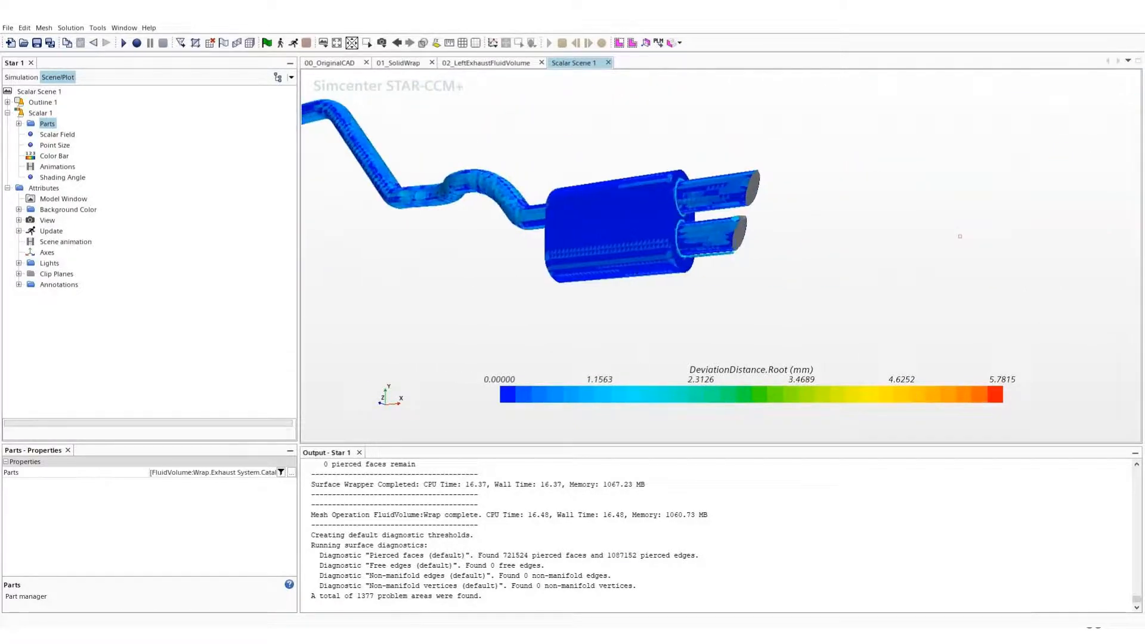
pyautogui.scroll(3, 728, 233)
pyautogui.scroll(4, 736, 221)
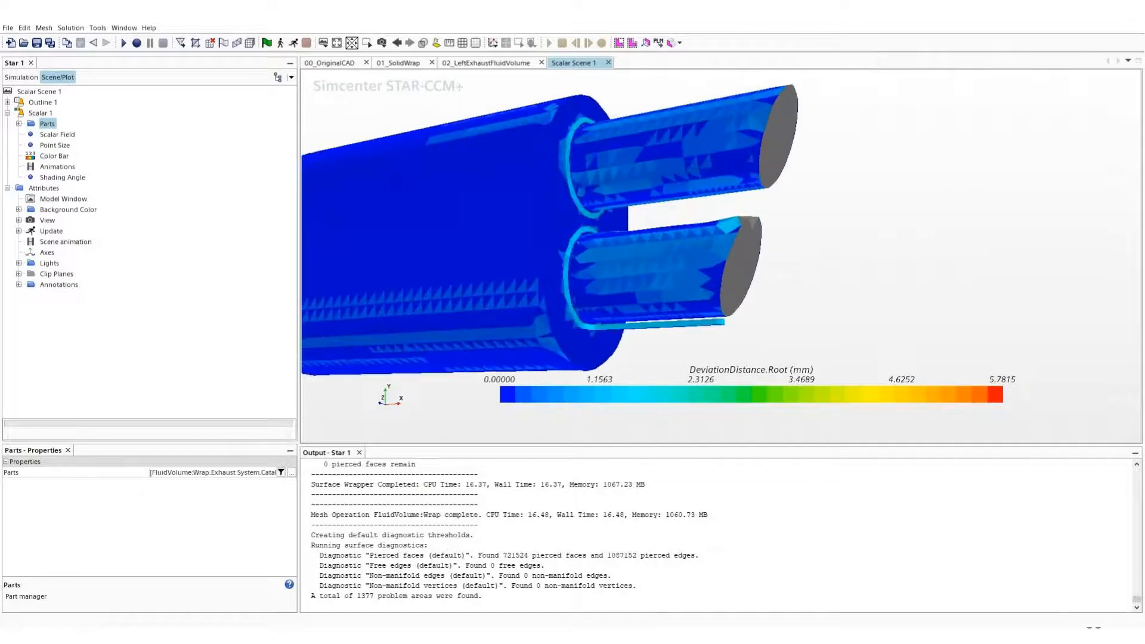
pyautogui.scroll(-5, 737, 221)
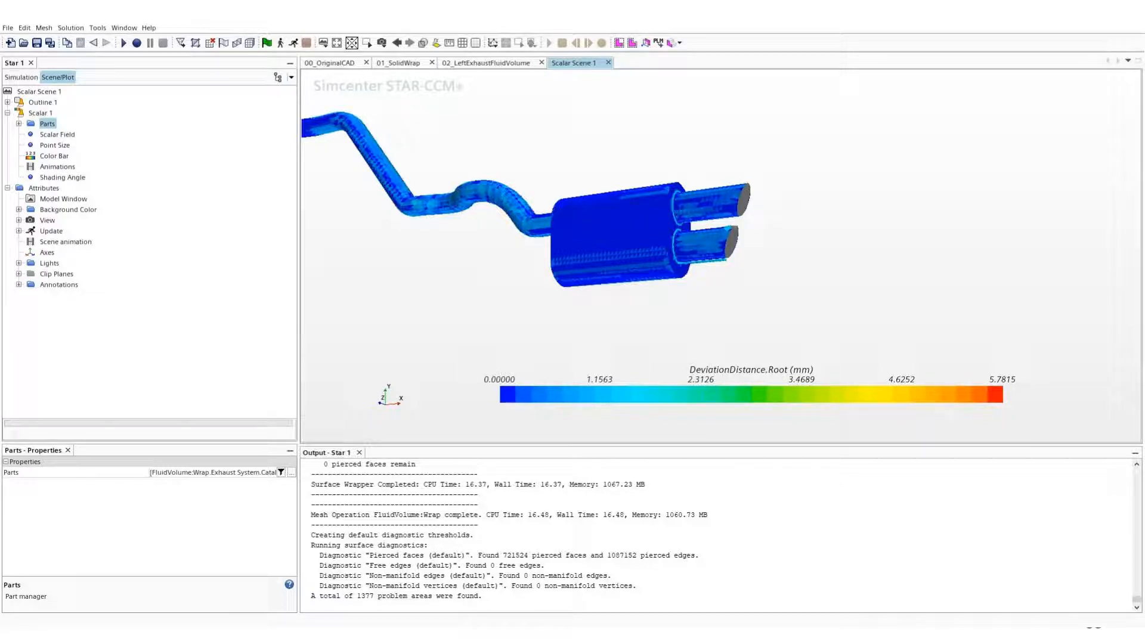
# Show the 00_OriginalCAD scene and collapse the FluidVolume:Wrap operation and the Scenes node in the simulation tree
pyautogui.click(329, 62)
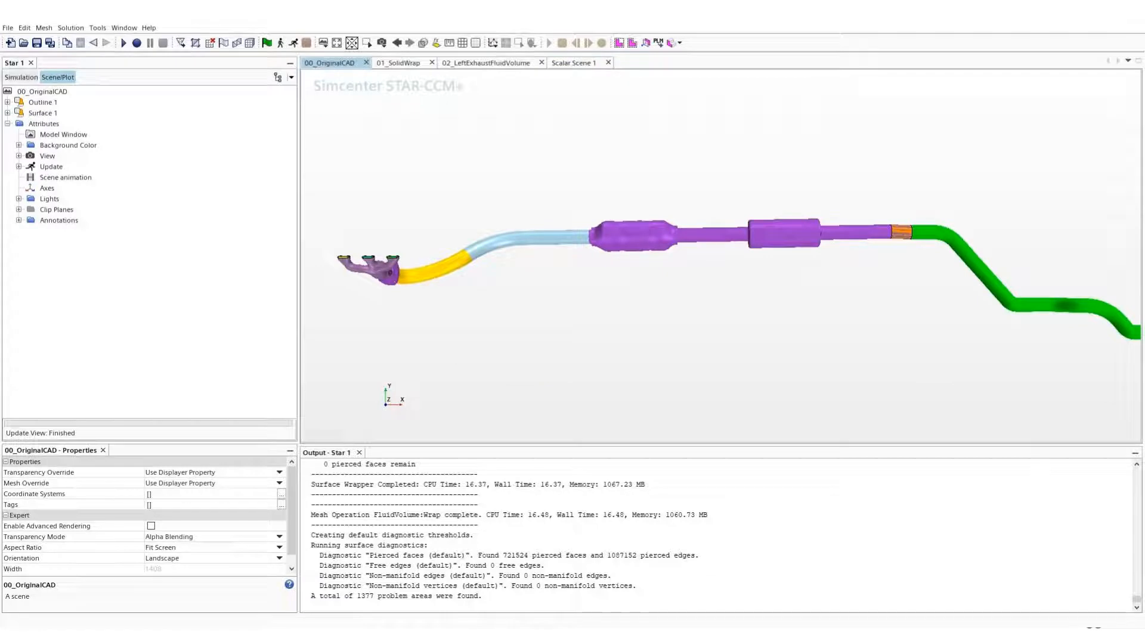
pyautogui.click(21, 77)
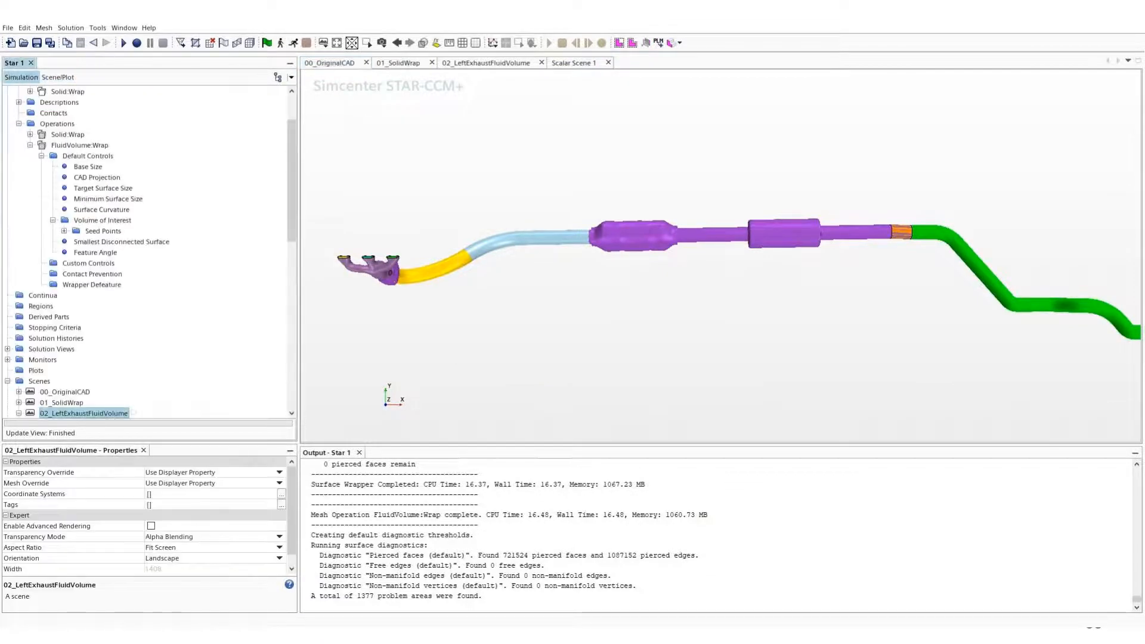
pyautogui.click(30, 145)
pyautogui.scroll(2, 146, 250)
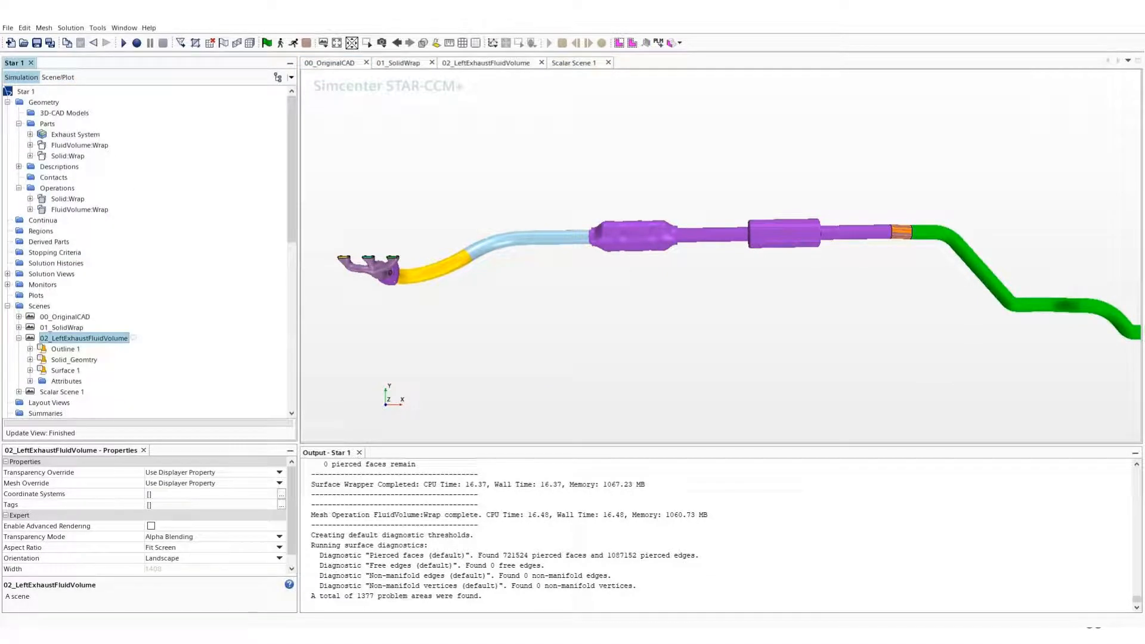
pyautogui.click(8, 306)
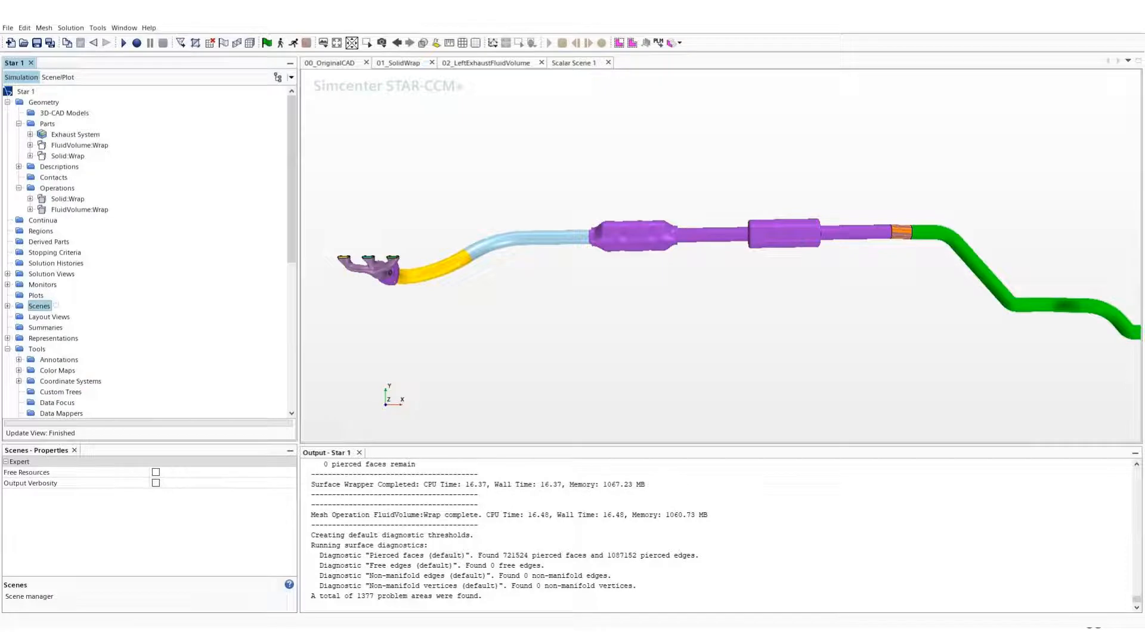
# Run surface repair diagnostics on the Solid:Wrap part for pierced faces, free edges and non-manifold edges and vertices, and close the repair tool
pyautogui.click(68, 156)
pyautogui.rightClick(67, 155)
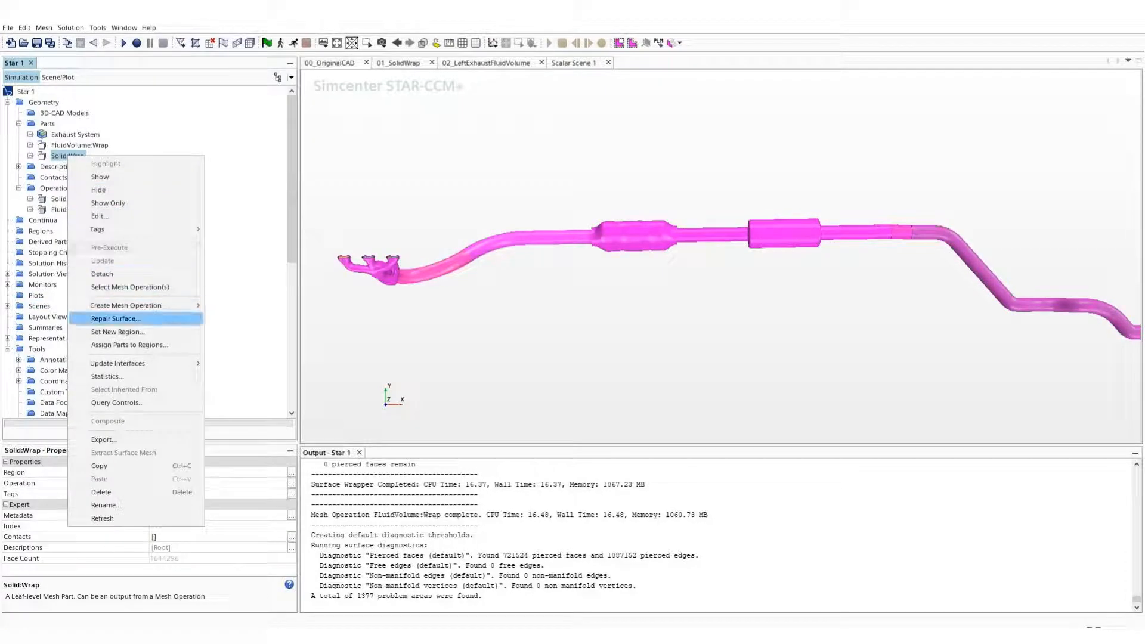
pyautogui.click(116, 318)
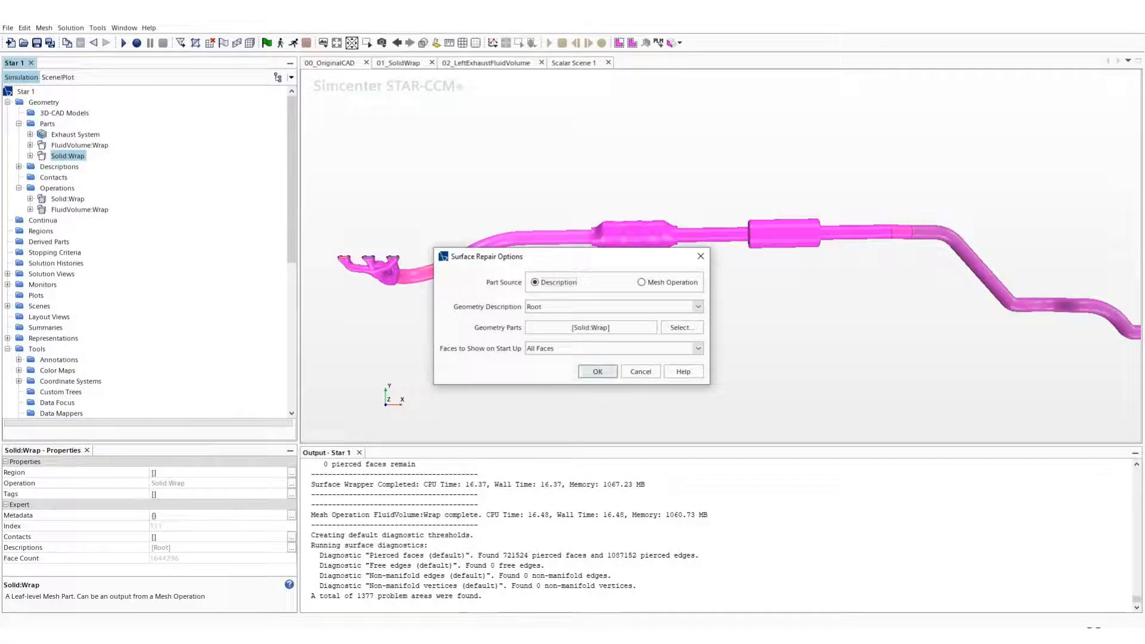
pyautogui.click(597, 371)
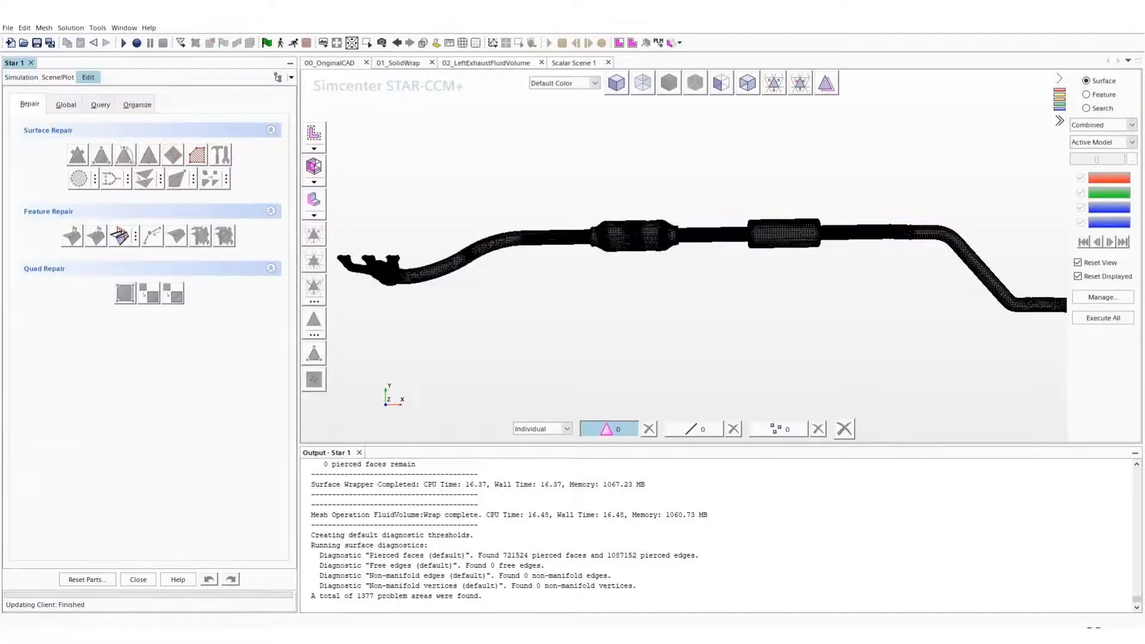
pyautogui.click(1103, 297)
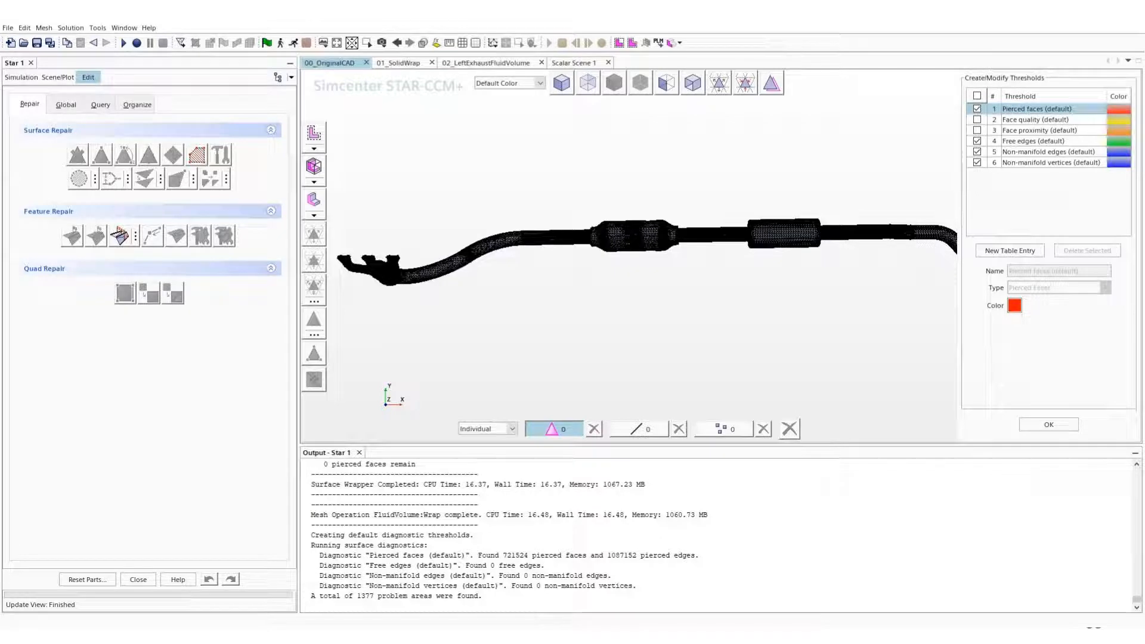
pyautogui.click(1048, 425)
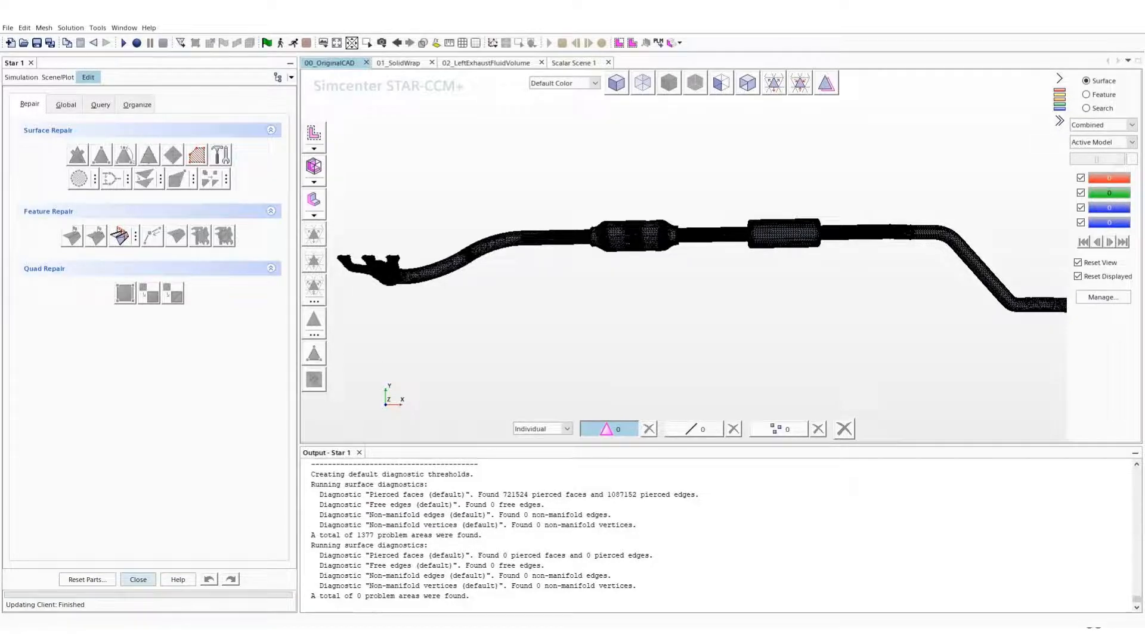
pyautogui.click(138, 579)
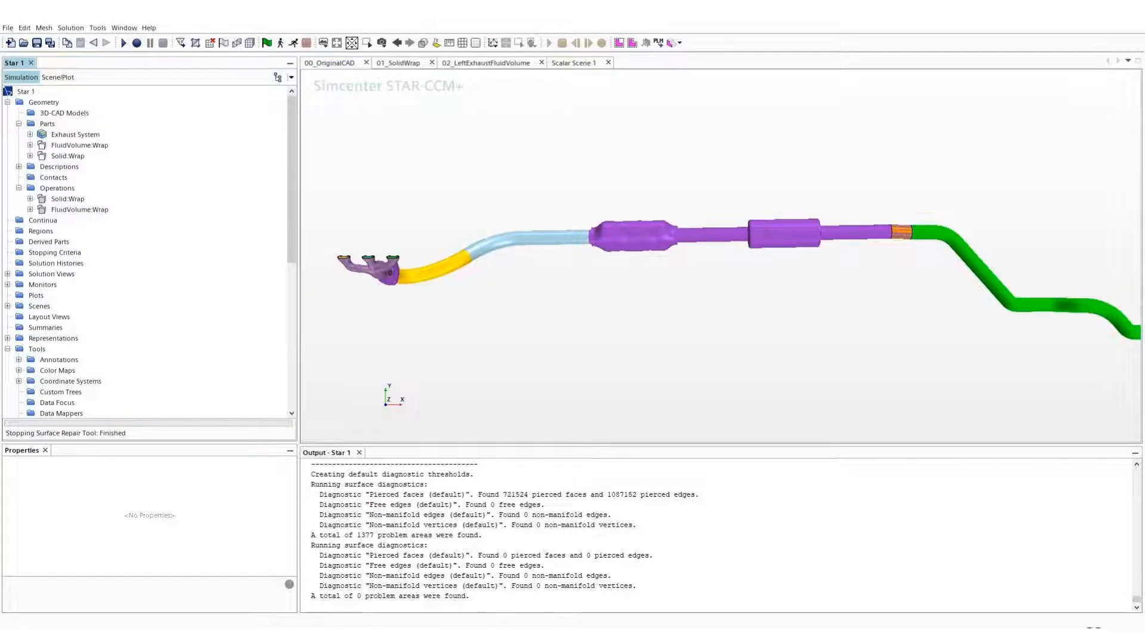
# Check the FluidVolume:Wrap part with the default surface repair diagnostics and leave the repair tool
pyautogui.click(77, 145)
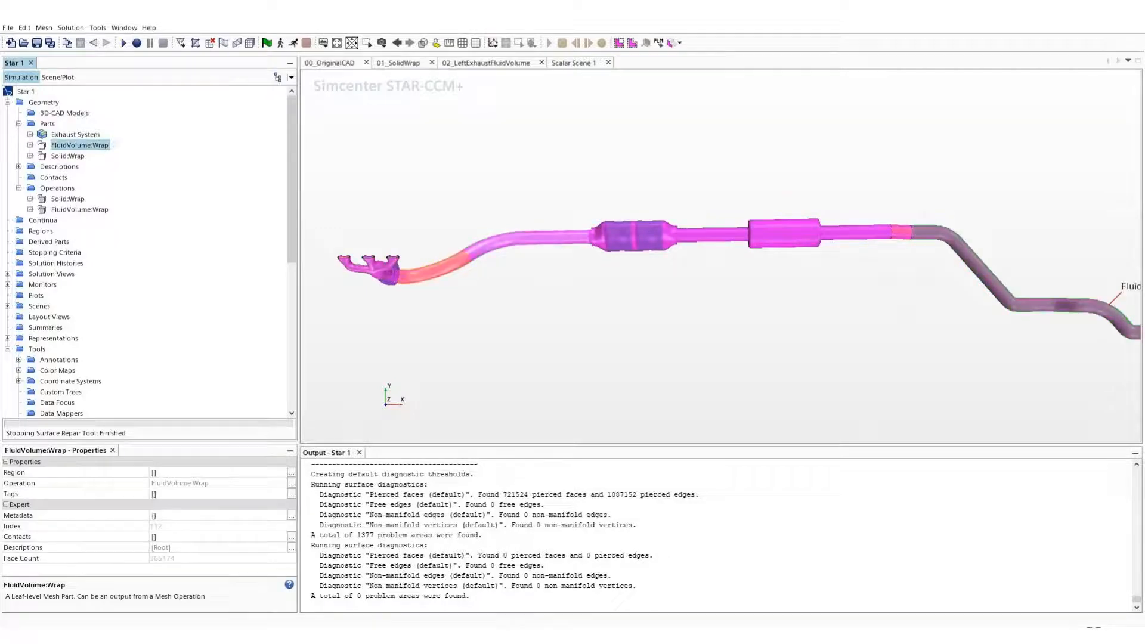
pyautogui.rightClick(77, 146)
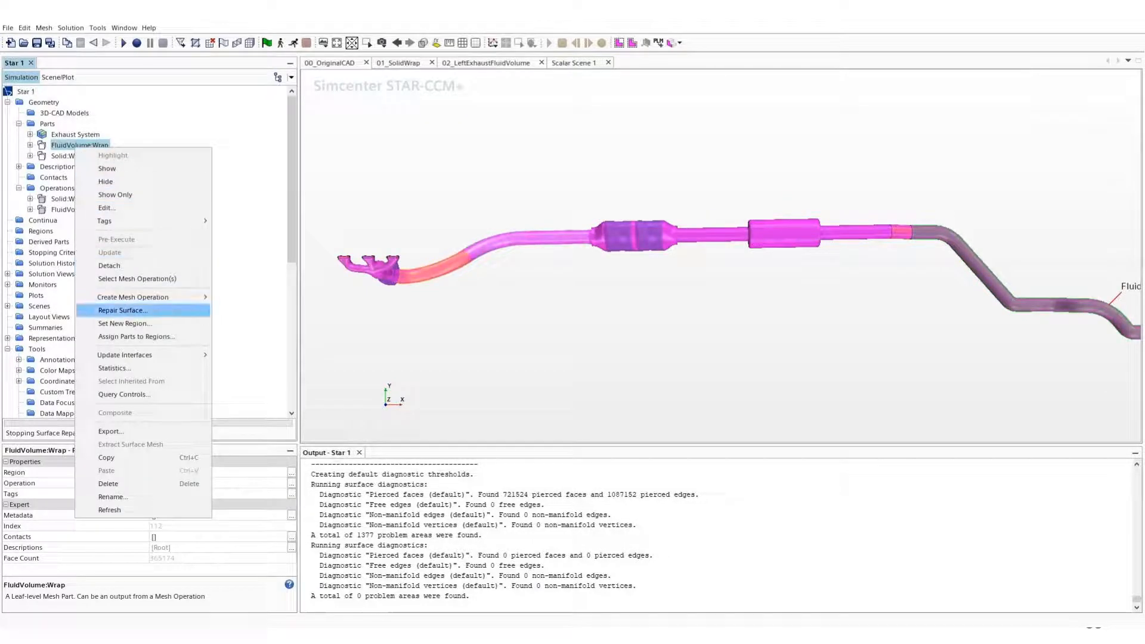
pyautogui.click(123, 310)
pyautogui.click(598, 372)
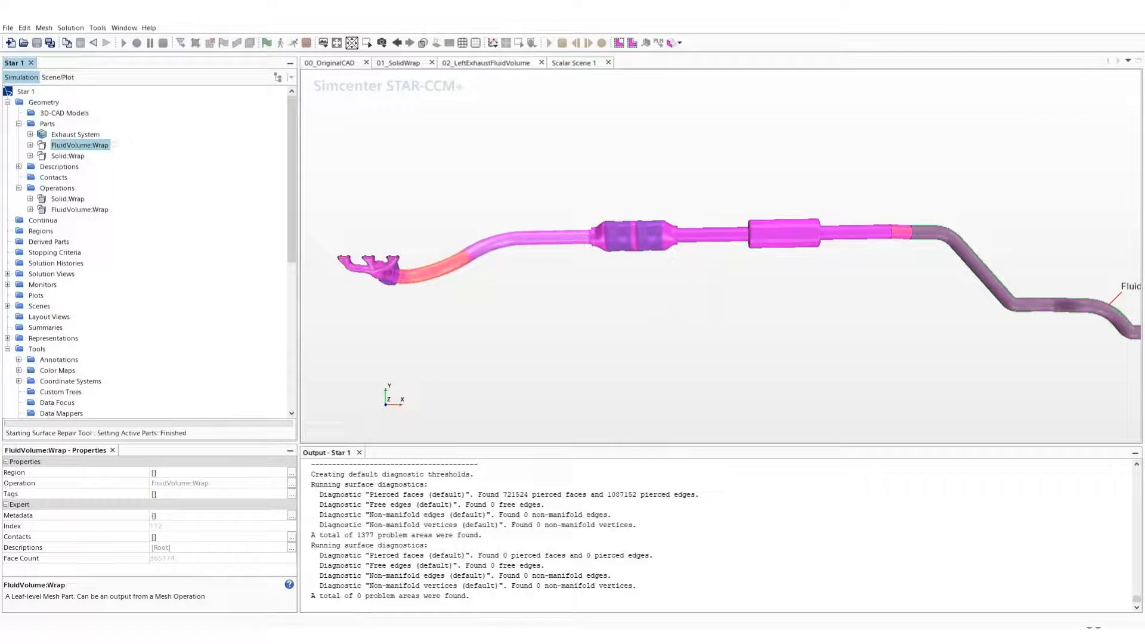
pyautogui.click(1102, 297)
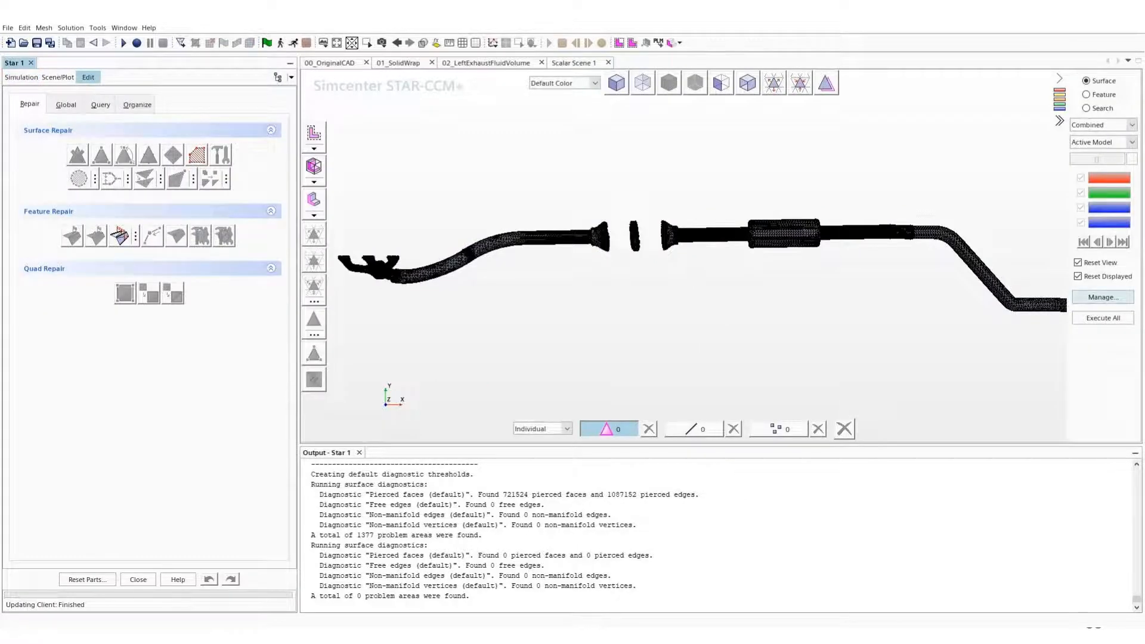
pyautogui.click(1048, 425)
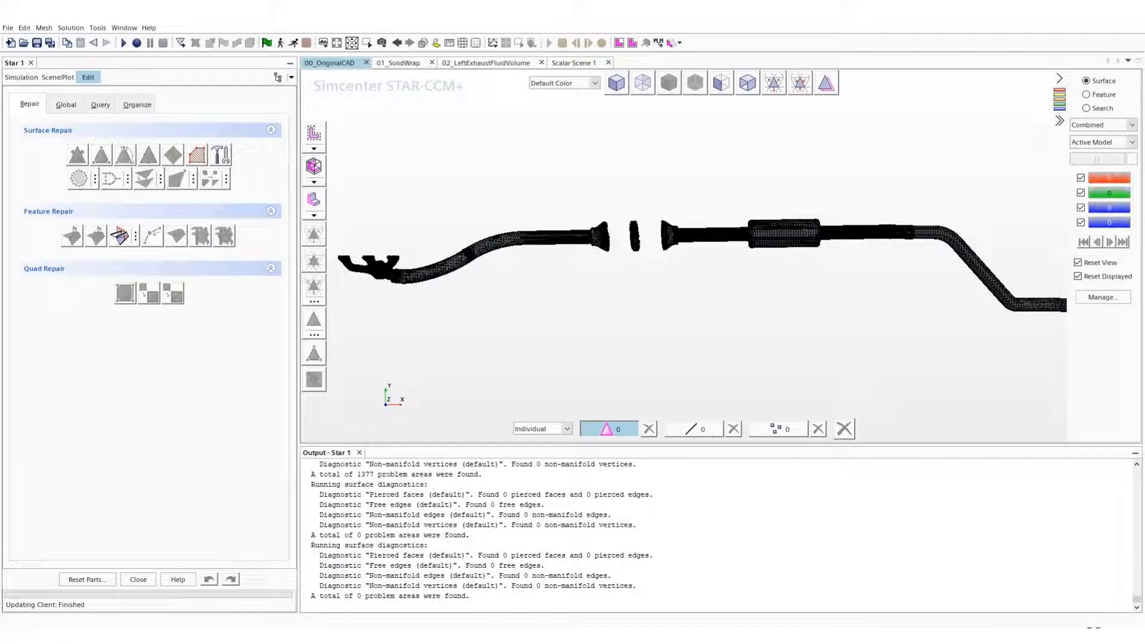
pyautogui.click(137, 580)
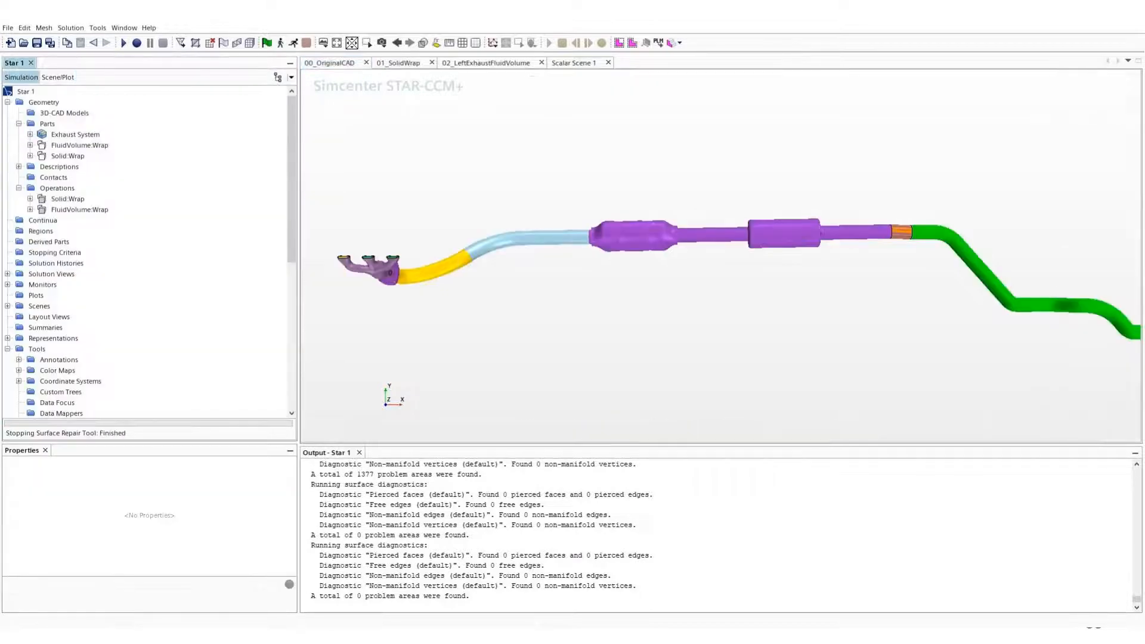